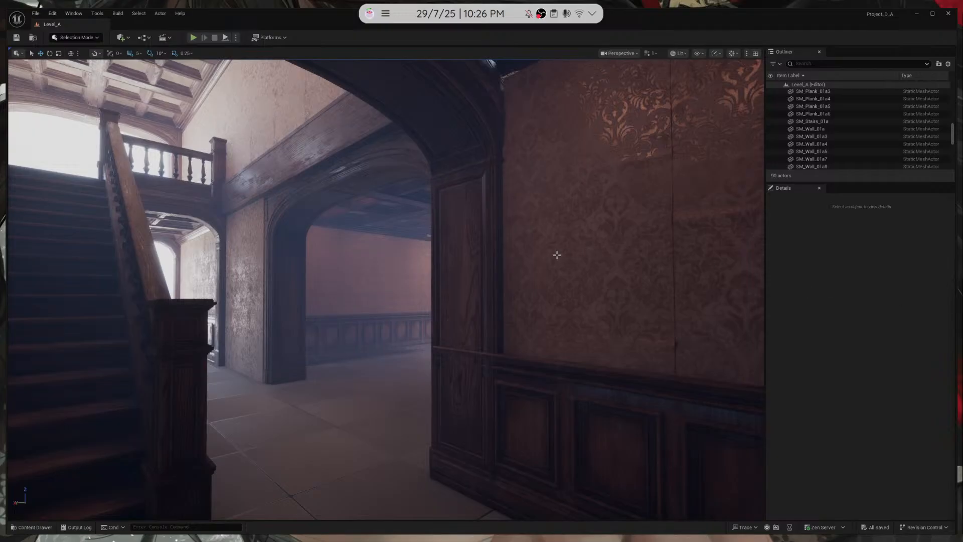
Examine the mansion interior from the staircase hall and upper walls through to the fireplace room
right_drag(544, 259, 65, 263)
key(w)
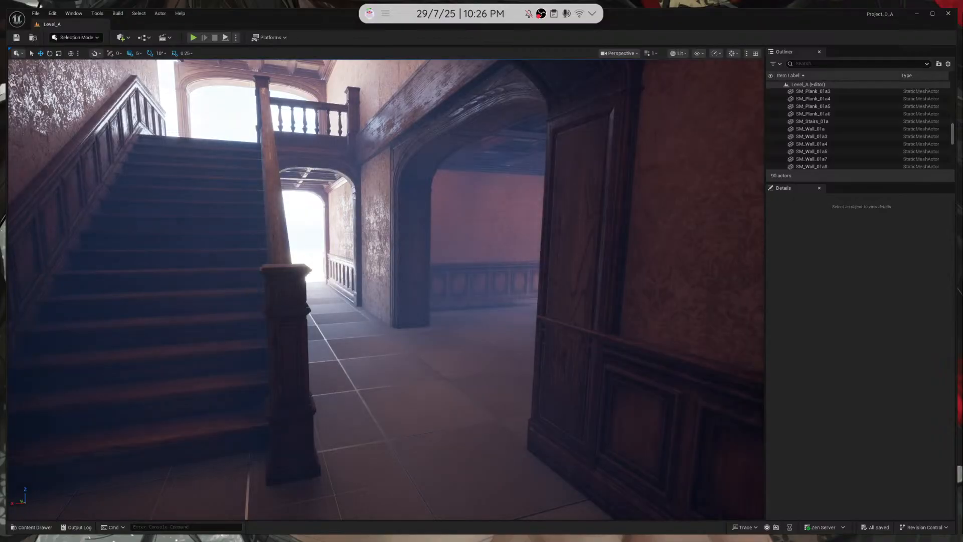
right_drag(321, 270, 213, 267)
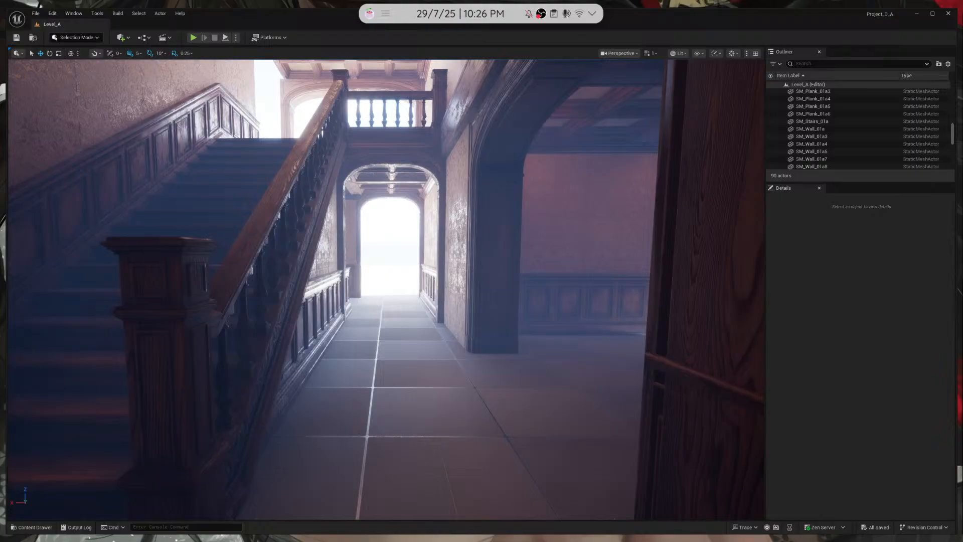
right_drag(371, 268, 351, 280)
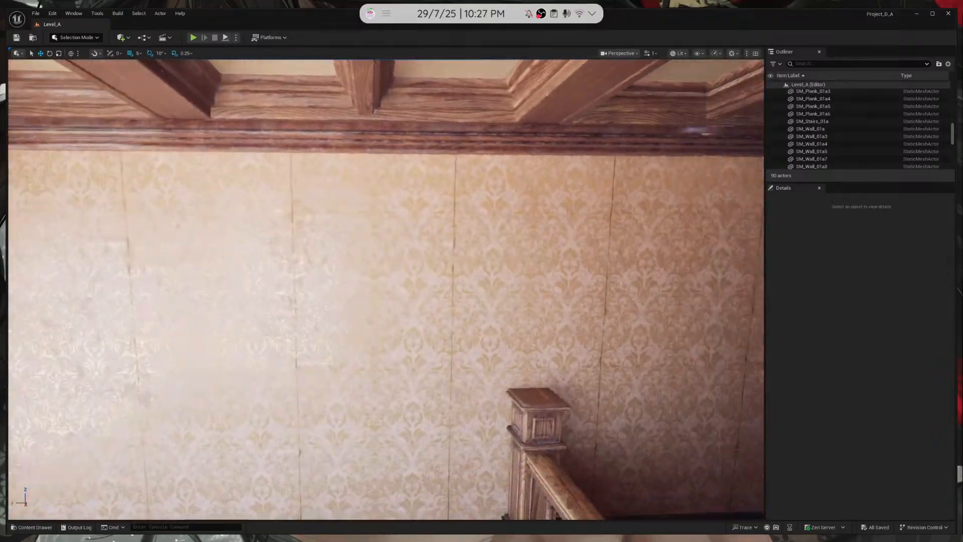
right_drag(386, 289, 366, 311)
right_drag(550, 317, 751, 315)
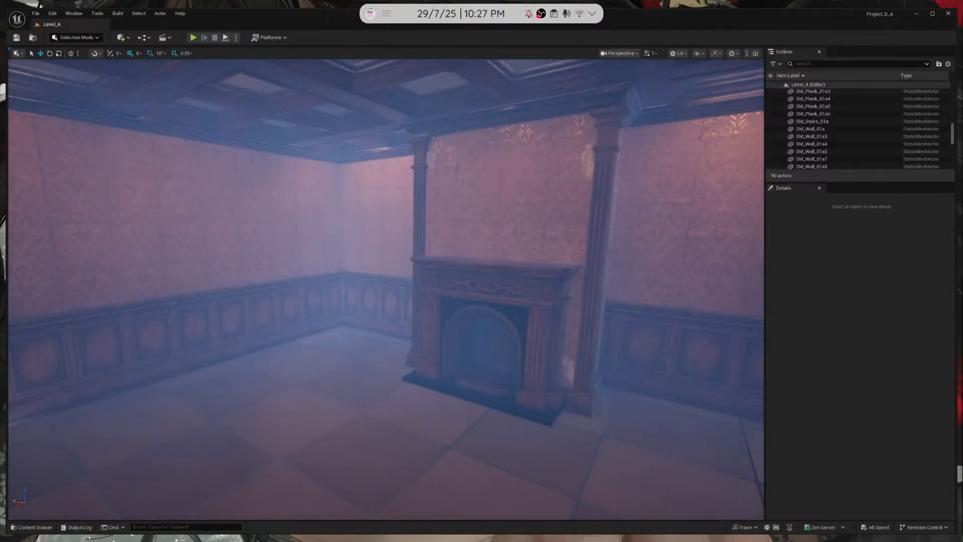
right_drag(386, 290, 191, 286)
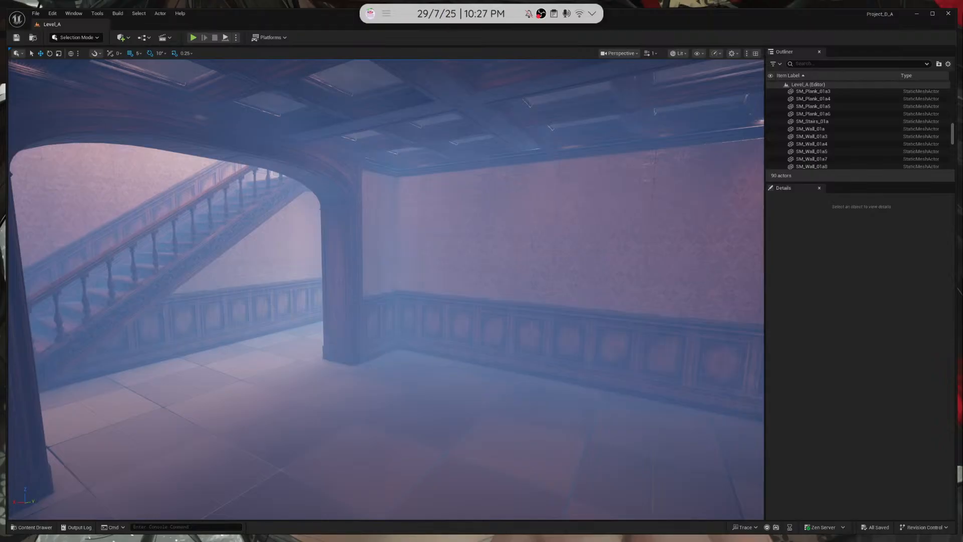
key(w)
right_drag(386, 290, 451, 289)
key(s)
right_drag(611, 323, 610, 323)
key(w)
click(610, 322)
key(a)
right_drag(466, 277, 471, 280)
key(s)
click(446, 281)
click(385, 281)
key(d)
right_drag(385, 281, 238, 280)
key(s)
key(w)
key(s)
key(d)
key(d)
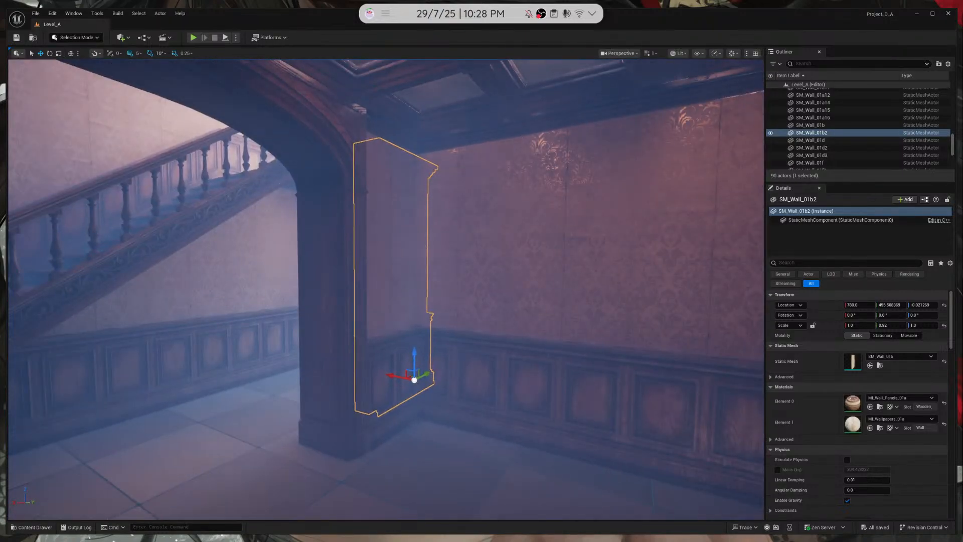
key(Escape)
Select the wall corner piece beside the archway and open its source mesh SM_Wall_Corner_01a in the mesh editor
key(w)
right_drag(296, 208, 271, 213)
key(s)
click(399, 176)
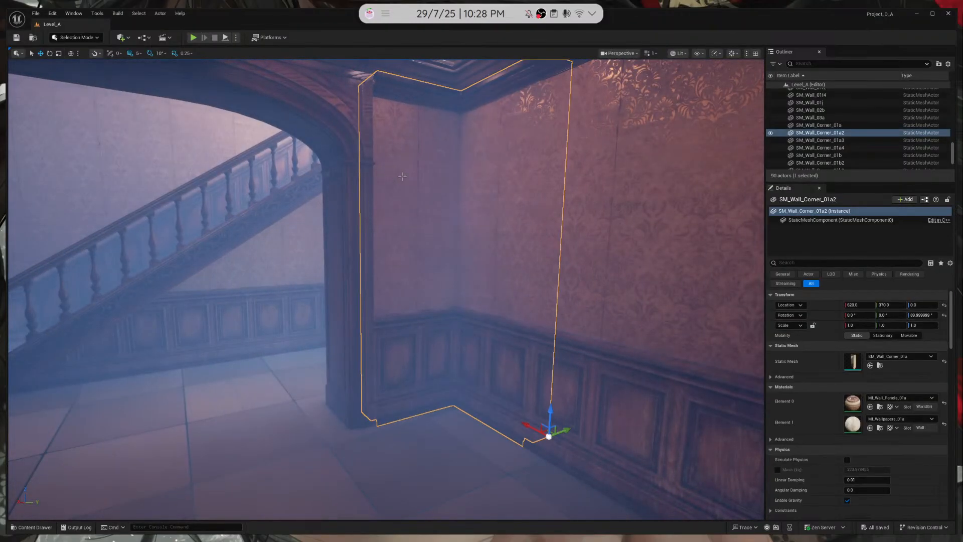
right_drag(402, 176, 786, 216)
key(w)
key(ctrl+b)
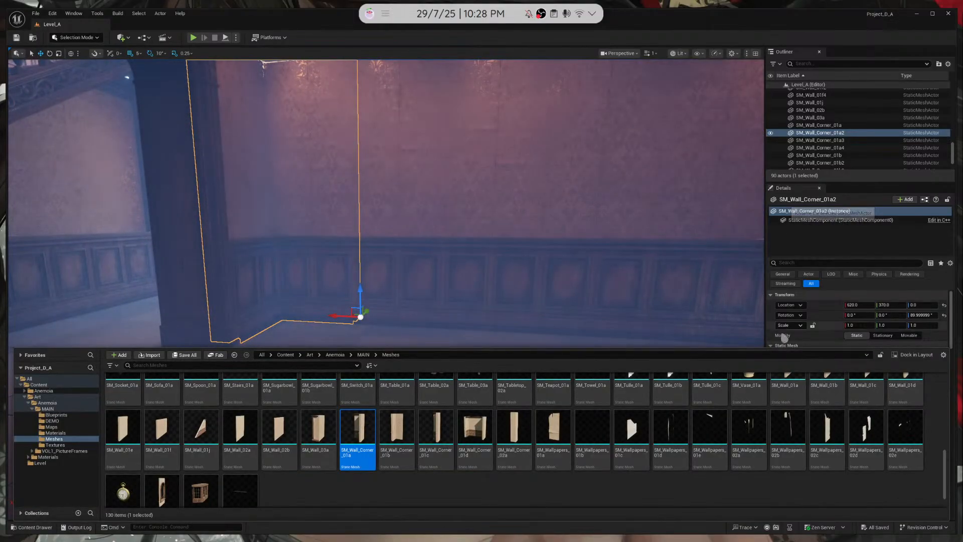
double_click(358, 429)
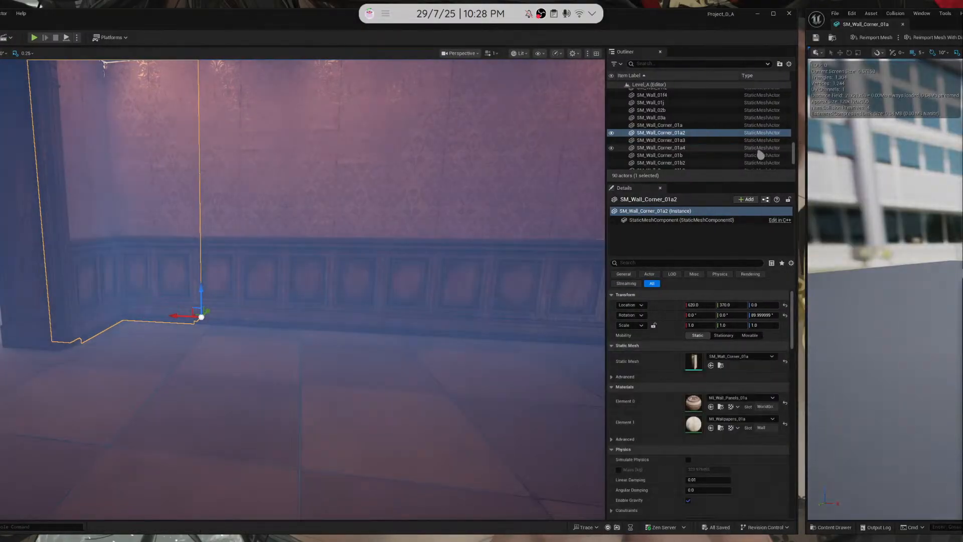
click(898, 102)
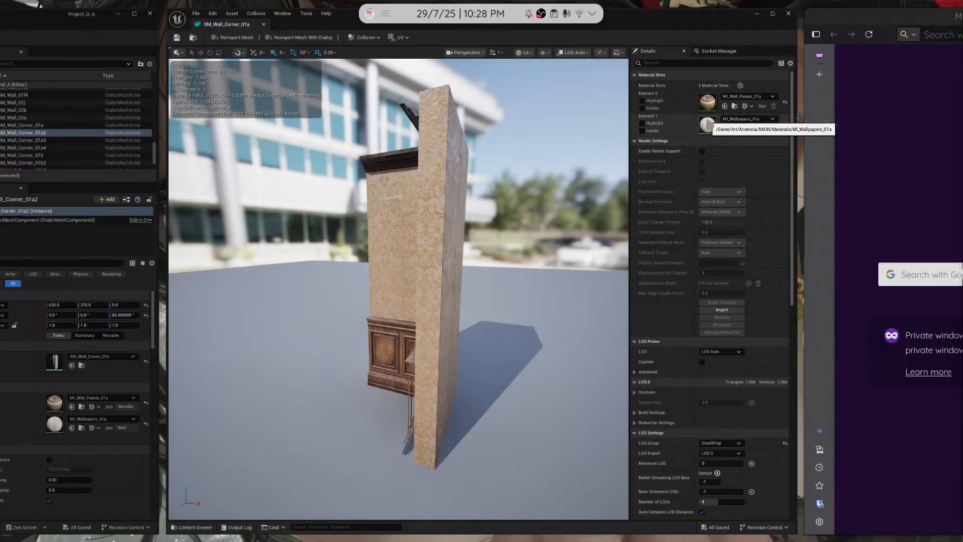
Open the corner mesh's wallpaper material instance MI_Wallpapers_01a and inspect its surface on the preview sphere
double_click(707, 123)
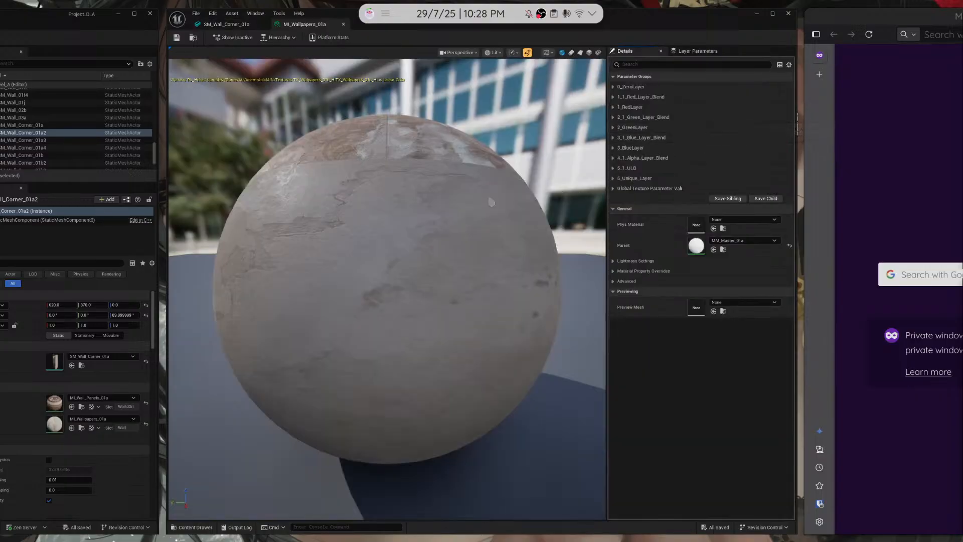
scroll(399, 222, up, 5)
scroll(399, 221, down, 4)
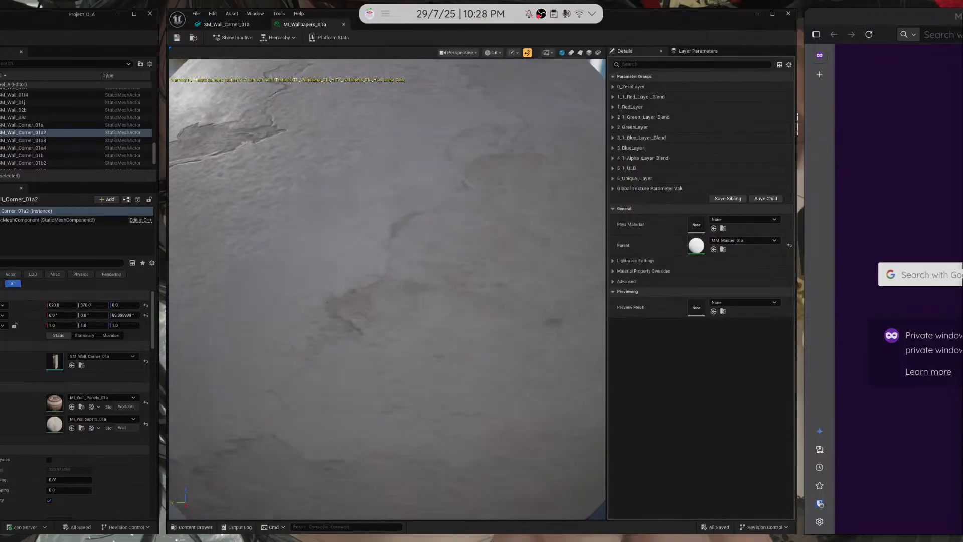
drag(399, 221, 331, 274)
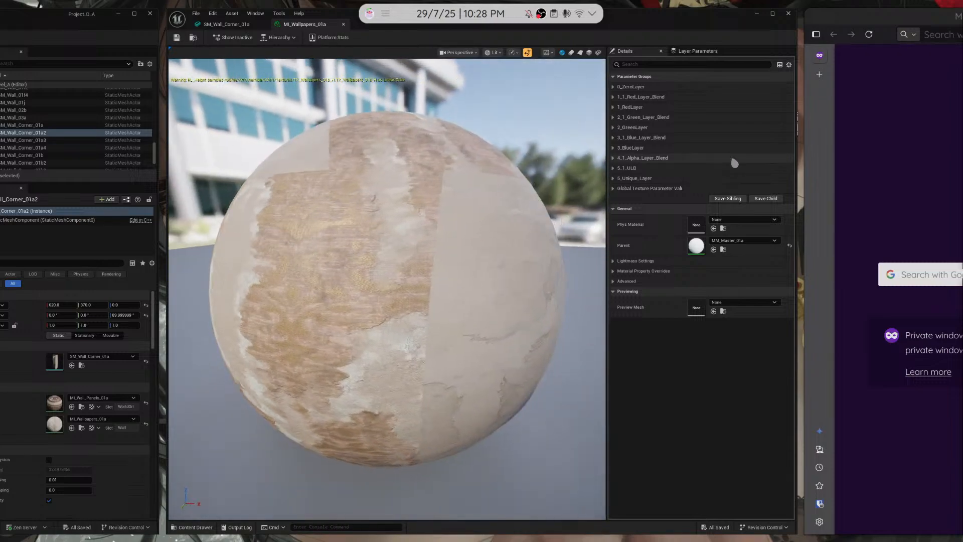
Review the zero layer, red layer blend, red layer and green layer blend parameters of the wallpaper material
click(613, 87)
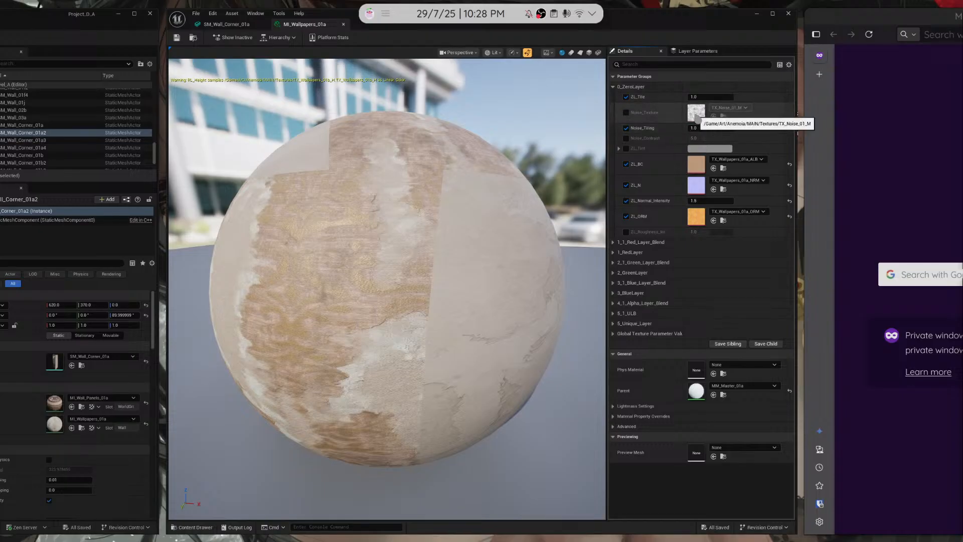
click(612, 242)
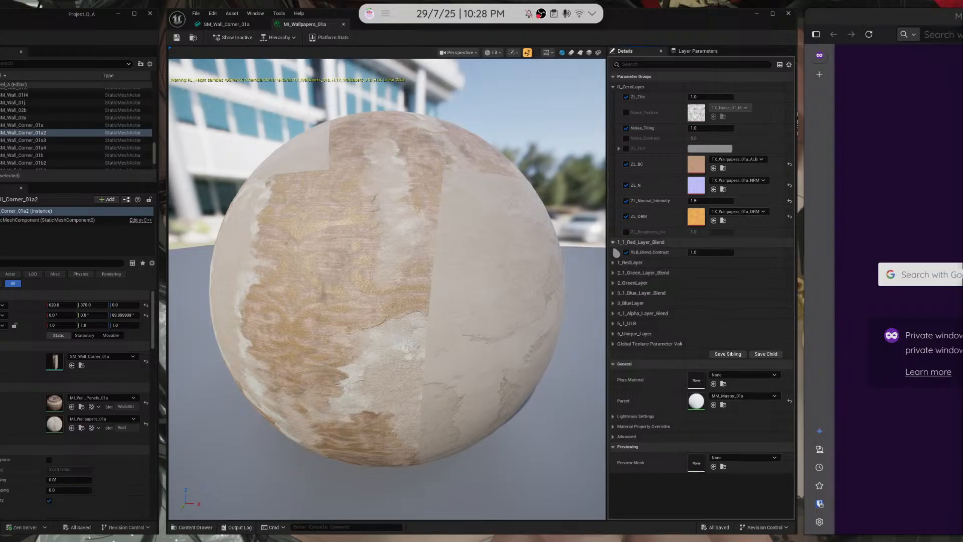
click(612, 263)
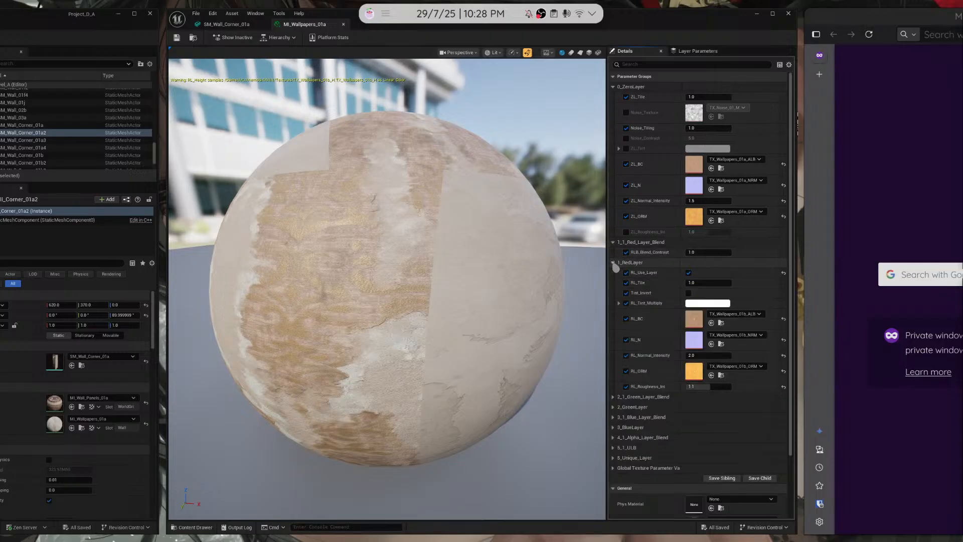
click(613, 262)
click(613, 243)
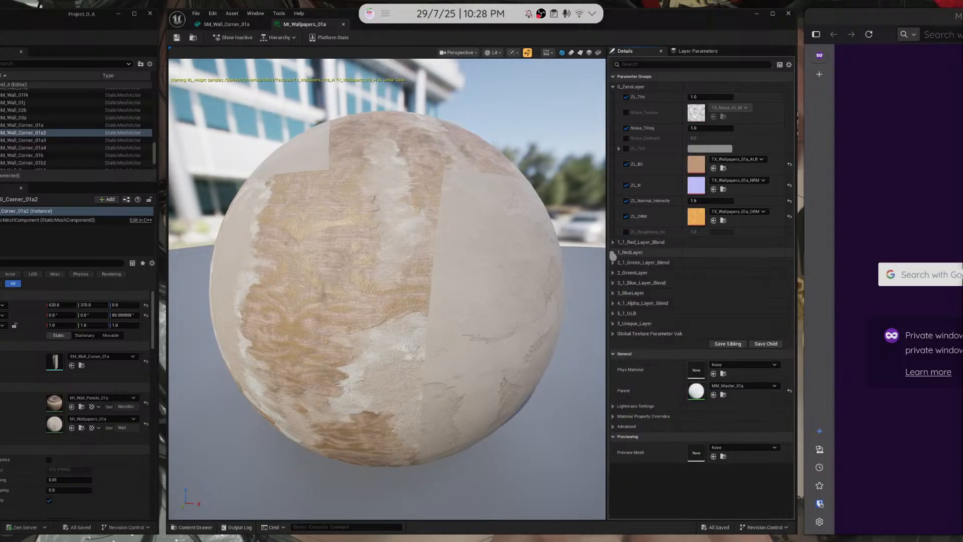
click(612, 263)
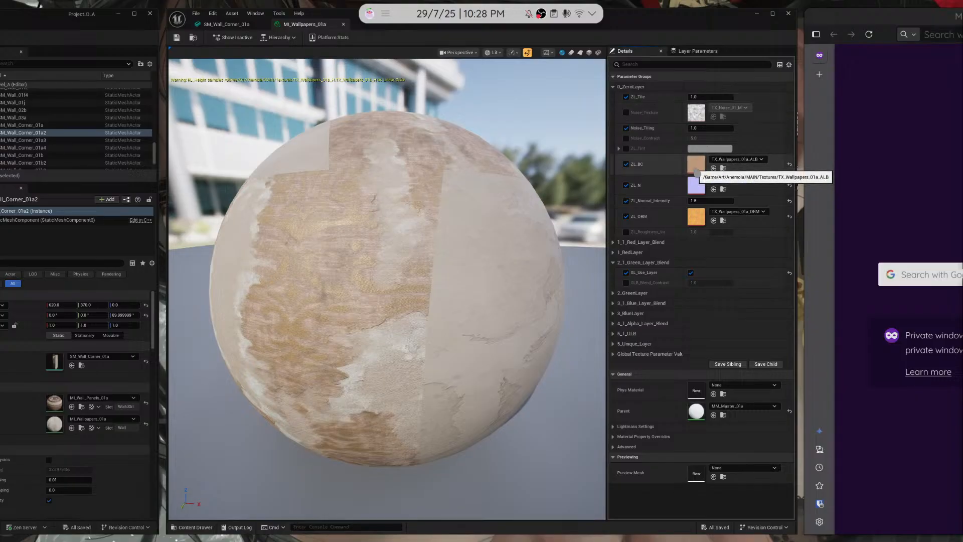
Inspect the zero layer's base colour texture TX_Wallpapers_01a_ALB in the texture editor and close it
key(ctrl+space)
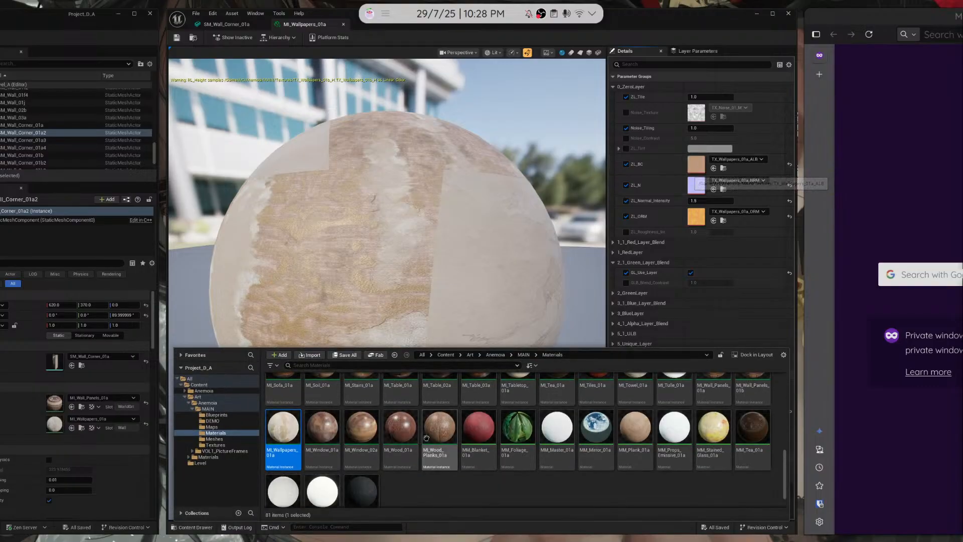
key(ctrl+space)
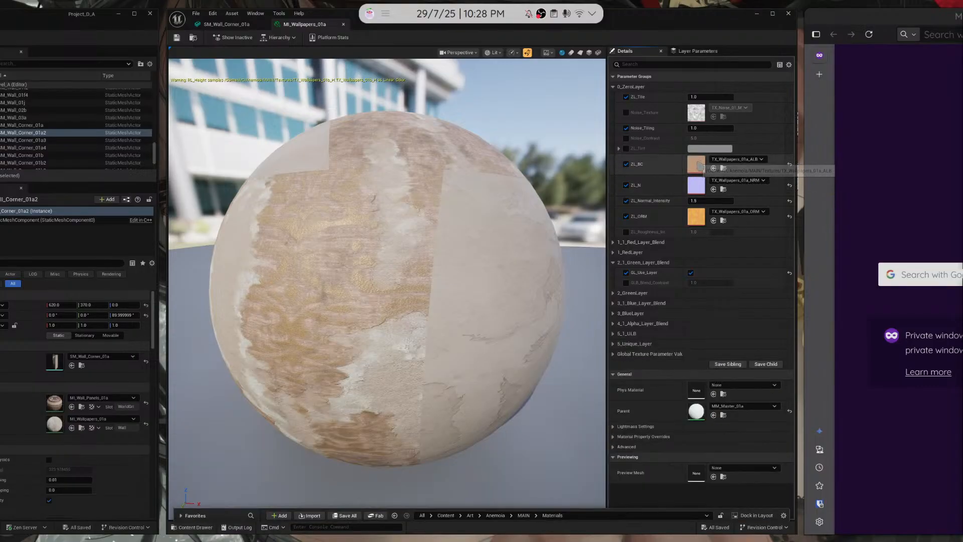
double_click(696, 164)
scroll(505, 232, down, 2)
scroll(506, 232, up, 1)
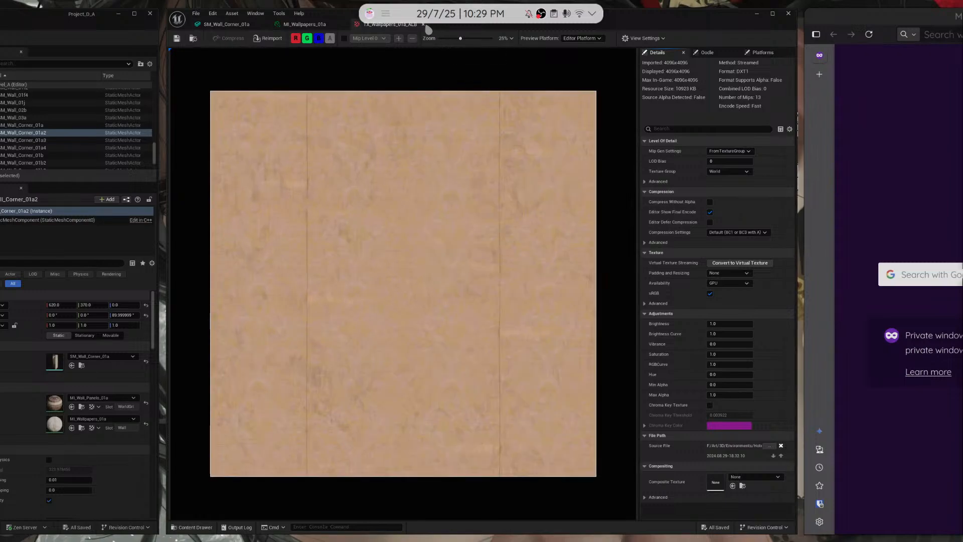
click(423, 24)
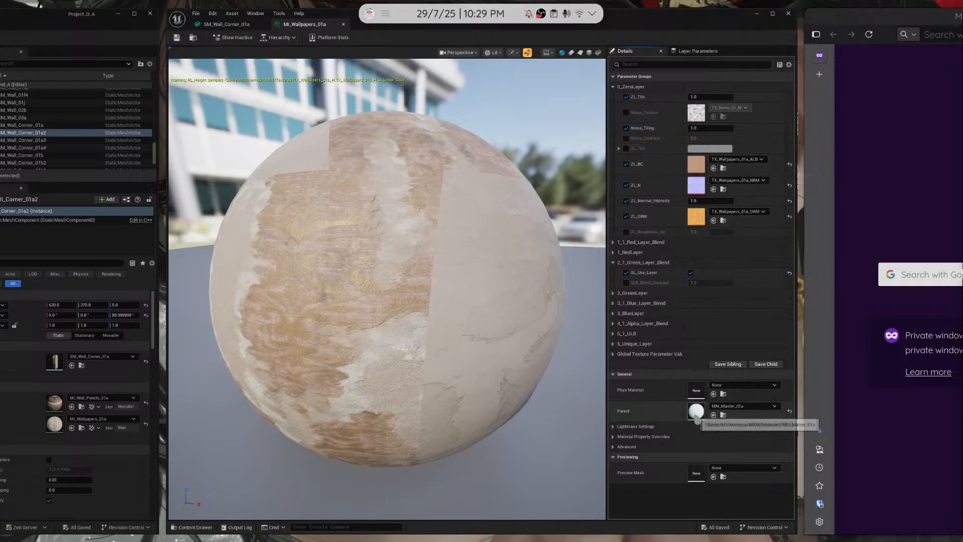
Open the parent material MM_Master_01a and follow its graph through the layer blends to the material output
double_click(697, 412)
right_drag(503, 257, 686, 250)
scroll(626, 233, down, 8)
right_drag(493, 211, 679, 243)
scroll(590, 200, up, 5)
scroll(592, 203, up, 1)
right_drag(461, 294, 516, 315)
right_drag(555, 127, 412, 226)
right_drag(539, 188, 347, 100)
right_drag(534, 124, 465, 137)
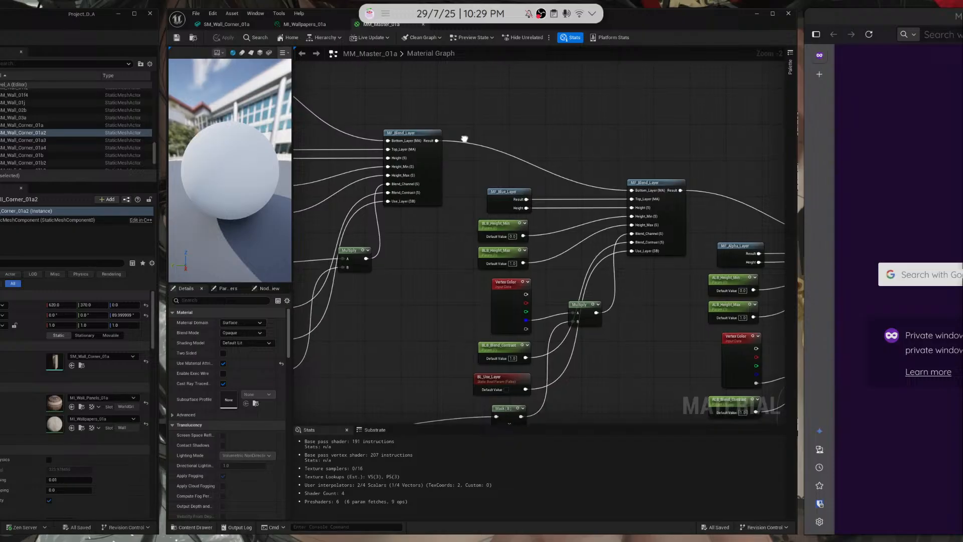
right_drag(465, 137, 379, 101)
right_drag(567, 260, 548, 166)
right_drag(547, 165, 466, 186)
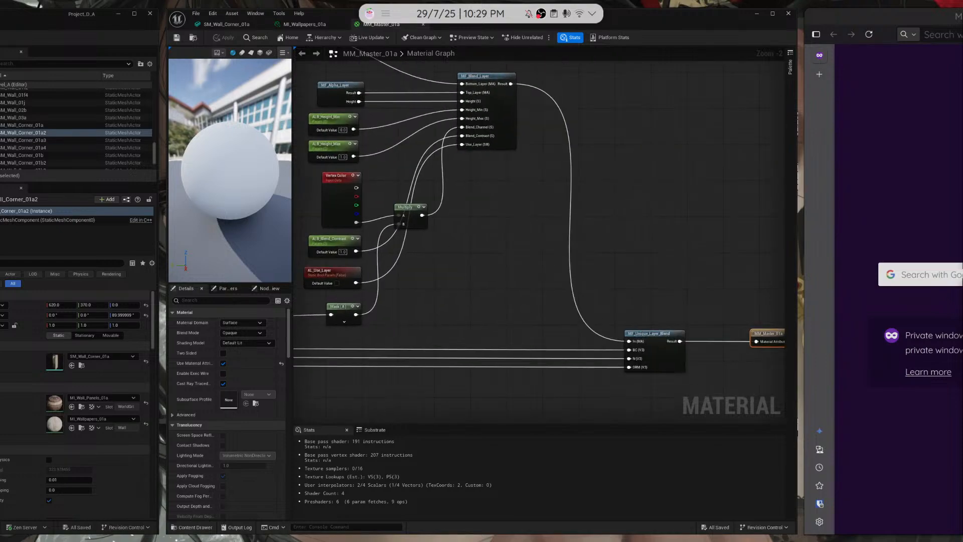
Trace the master material graph back from the alpha layer blend through blue and green to the red layer's vertex colour mask
right_drag(518, 240, 552, 208)
right_drag(348, 175, 472, 215)
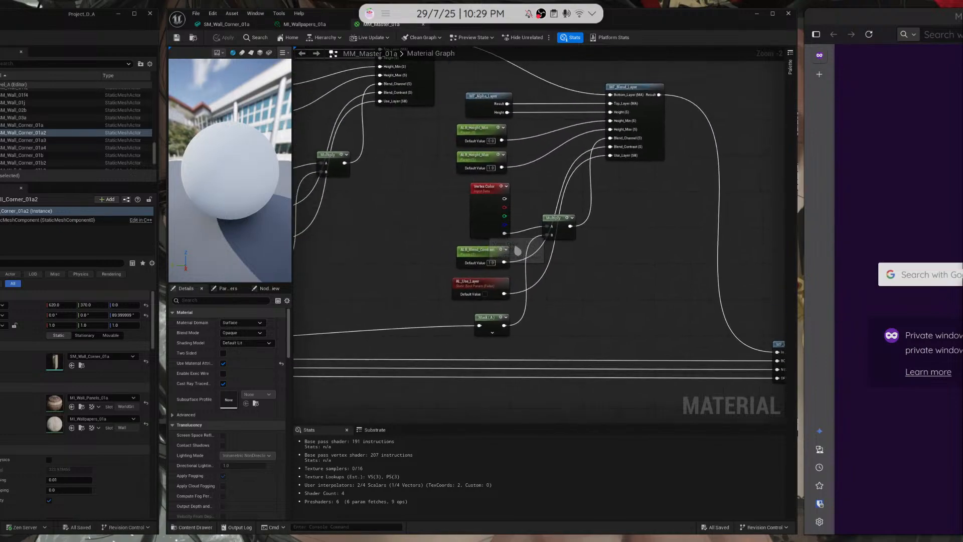
right_drag(510, 241, 552, 245)
right_drag(471, 241, 492, 261)
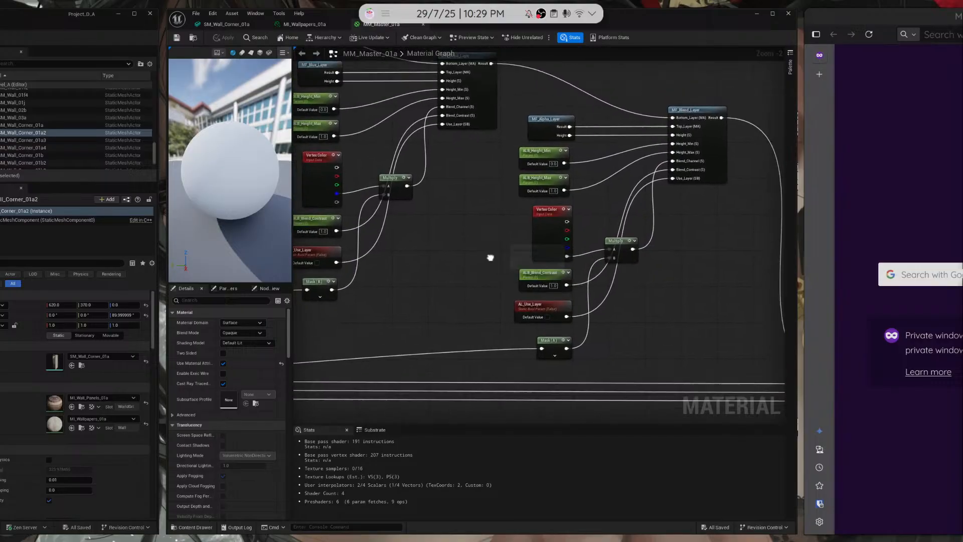
right_drag(452, 318, 563, 337)
right_drag(501, 283, 589, 264)
right_drag(519, 261, 615, 276)
right_drag(471, 272, 529, 275)
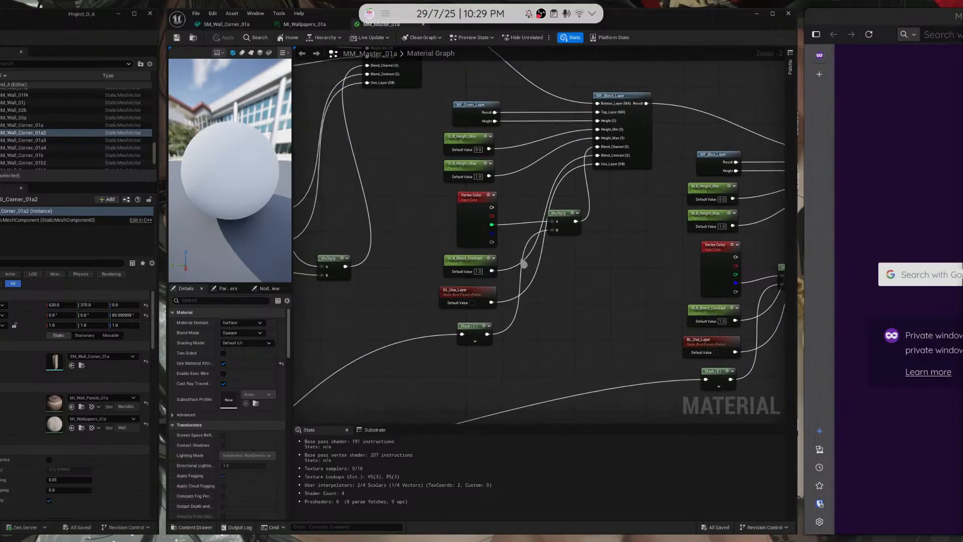
right_drag(417, 201, 642, 317)
right_drag(600, 291, 607, 277)
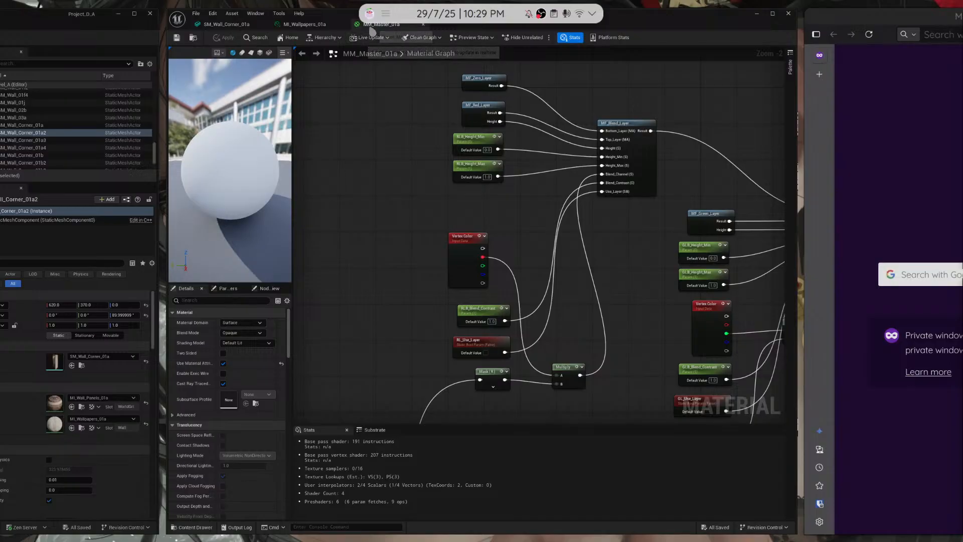
Return to the MI_Wallpapers_01a instance, review the red layer's parameters, and collapse the zero and red layer groups
click(304, 24)
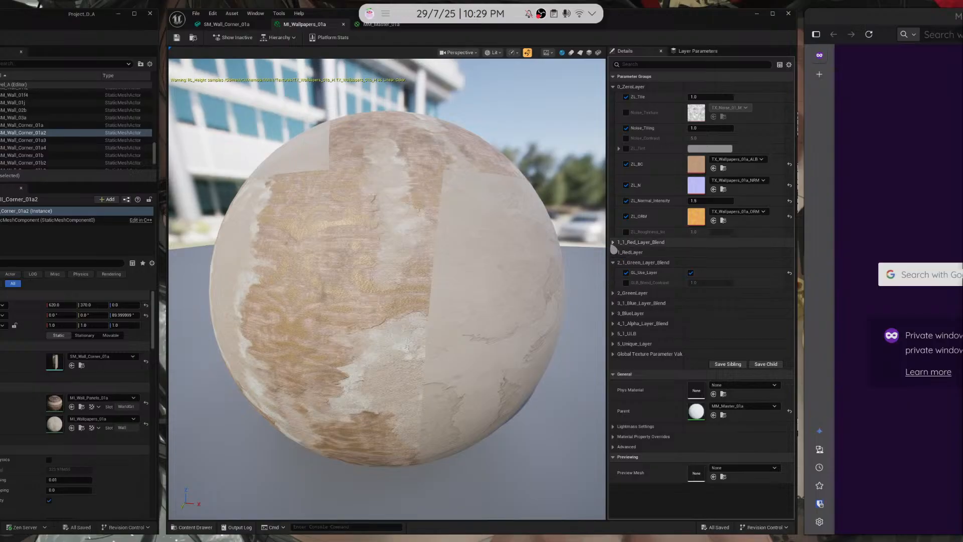
click(612, 252)
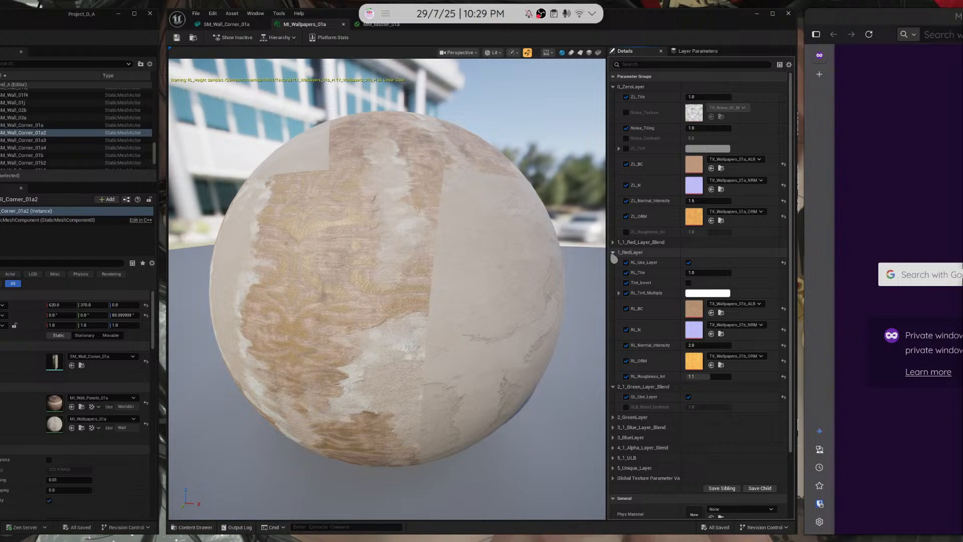
click(613, 86)
click(613, 107)
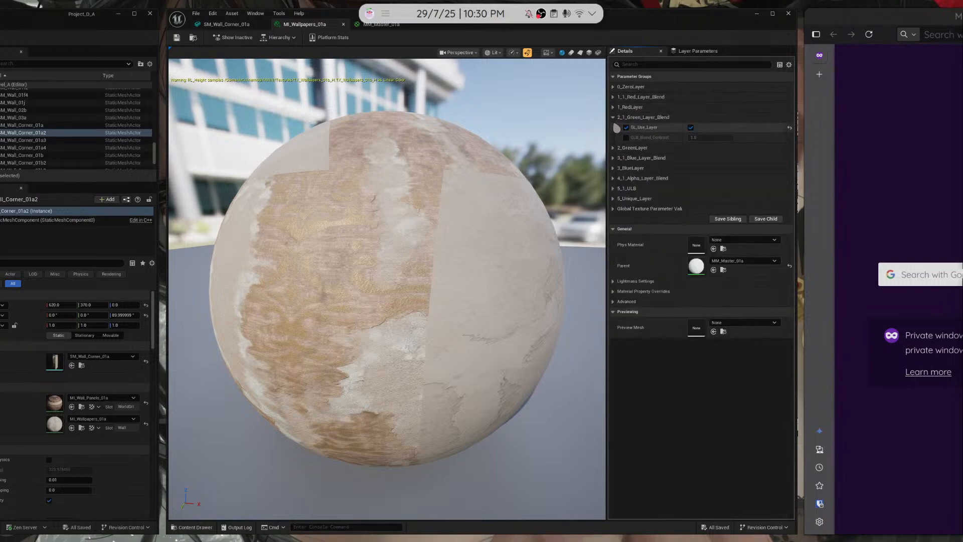
Review the green layer, blue layer and ULB parameter groups of the wallpaper material instance
click(612, 148)
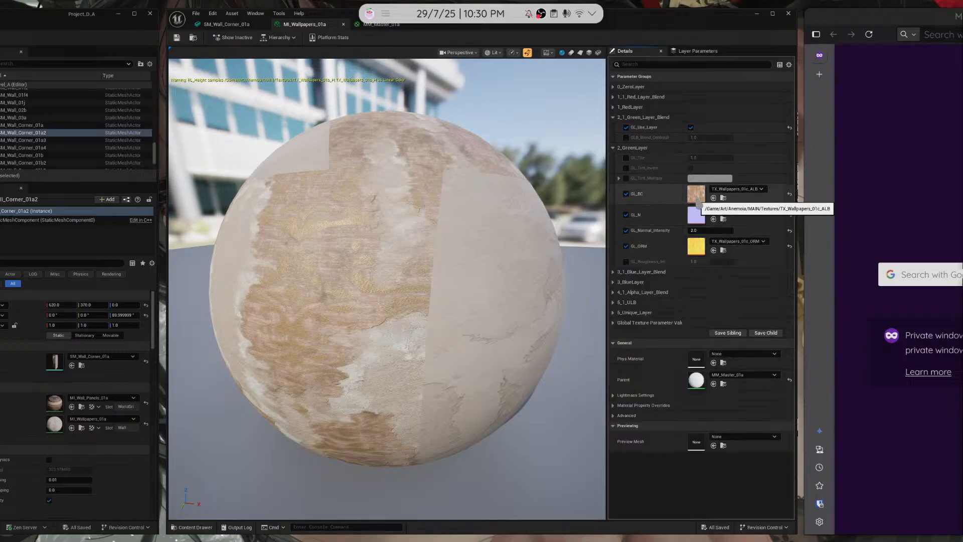
click(612, 149)
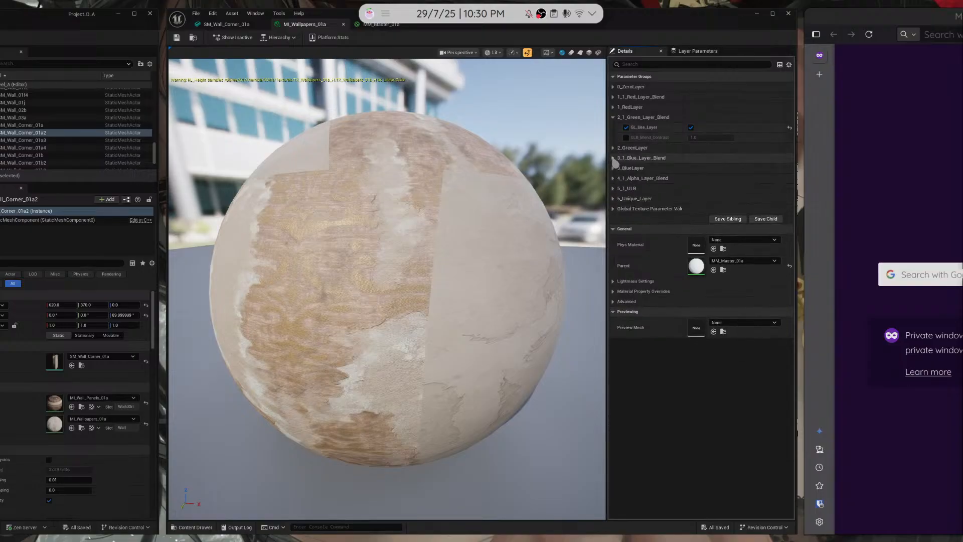
click(612, 168)
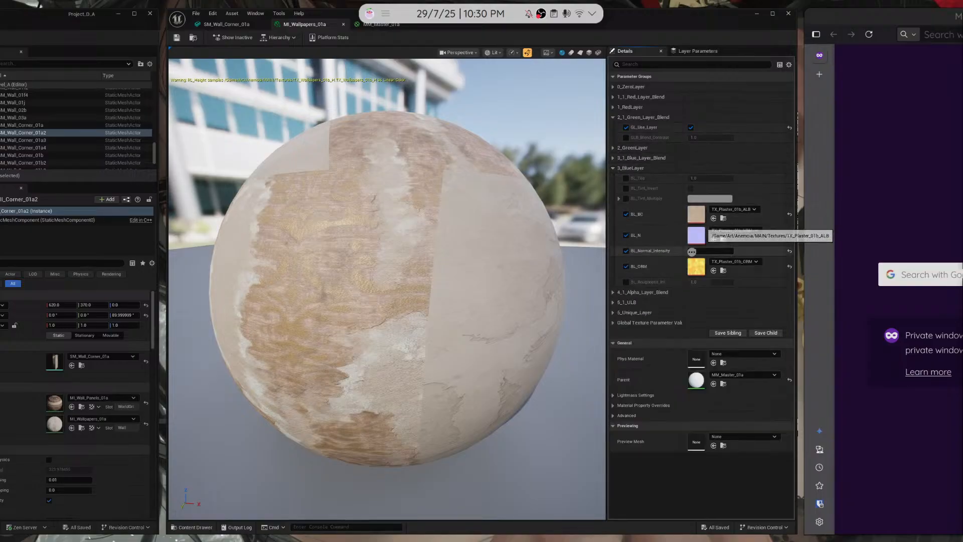
click(614, 303)
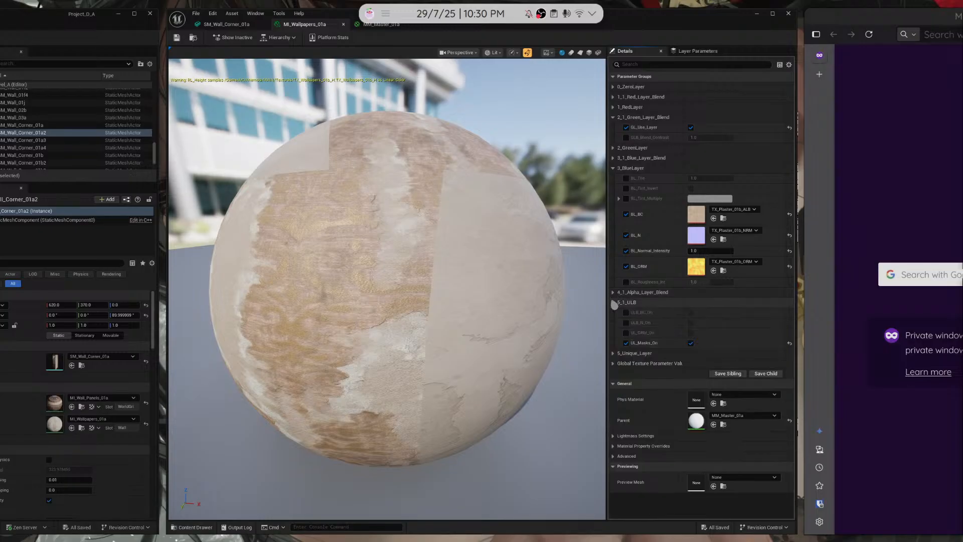
Examine the wallpaper instance's ULB, alpha blend and unique layer mask parameters, and collapse the blue layer and green blend groups
click(613, 303)
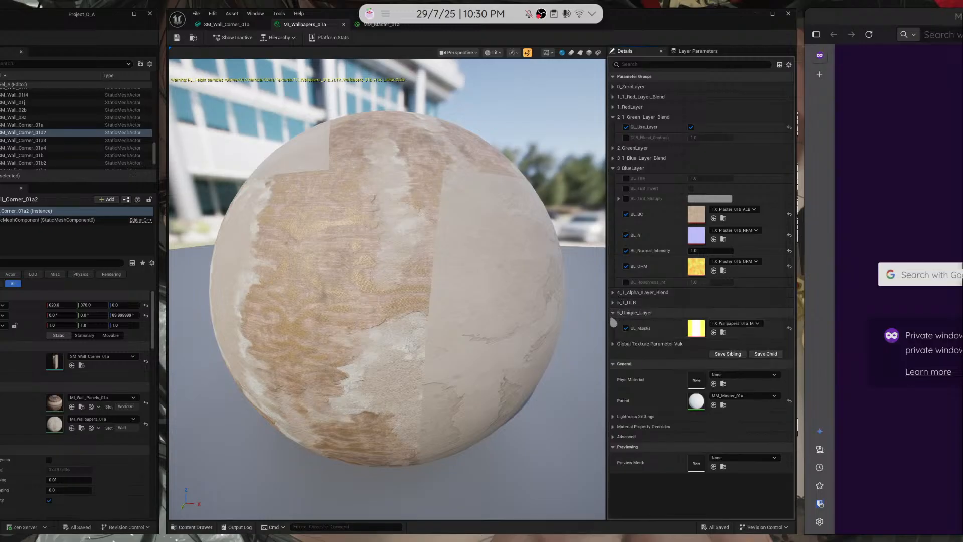
click(613, 312)
click(612, 302)
click(613, 303)
click(612, 292)
click(613, 292)
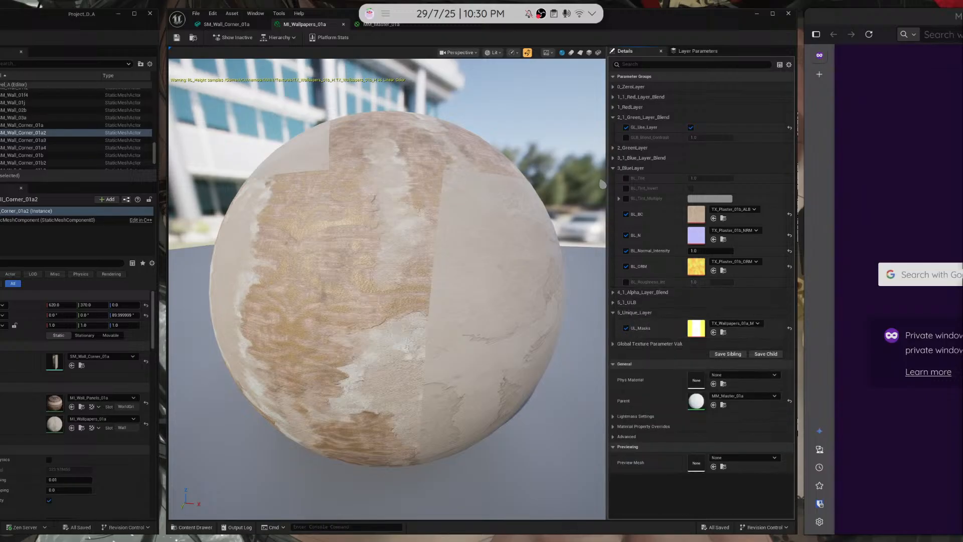
click(613, 169)
click(613, 118)
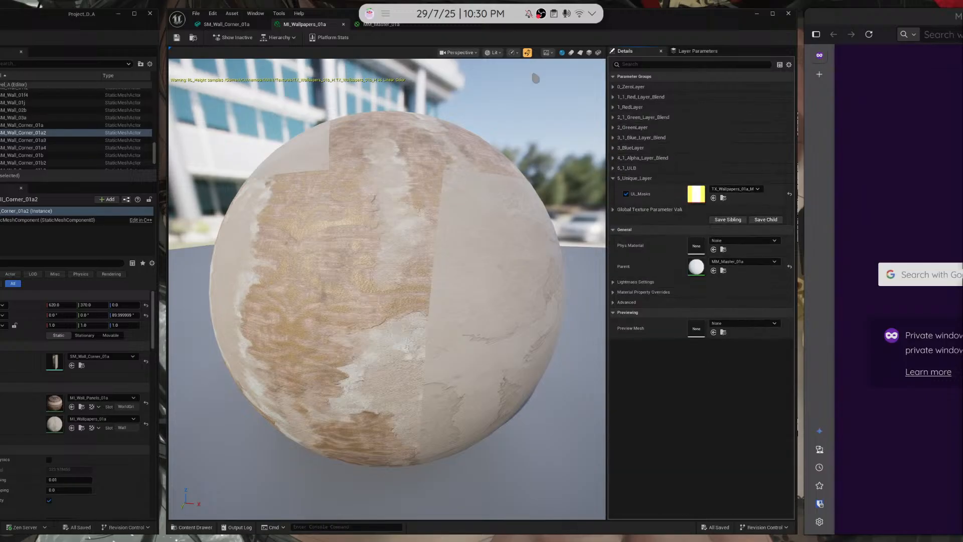
Close the wallpaper instance, view the corner wall mesh from the front, and close the master material and mesh editors
click(343, 24)
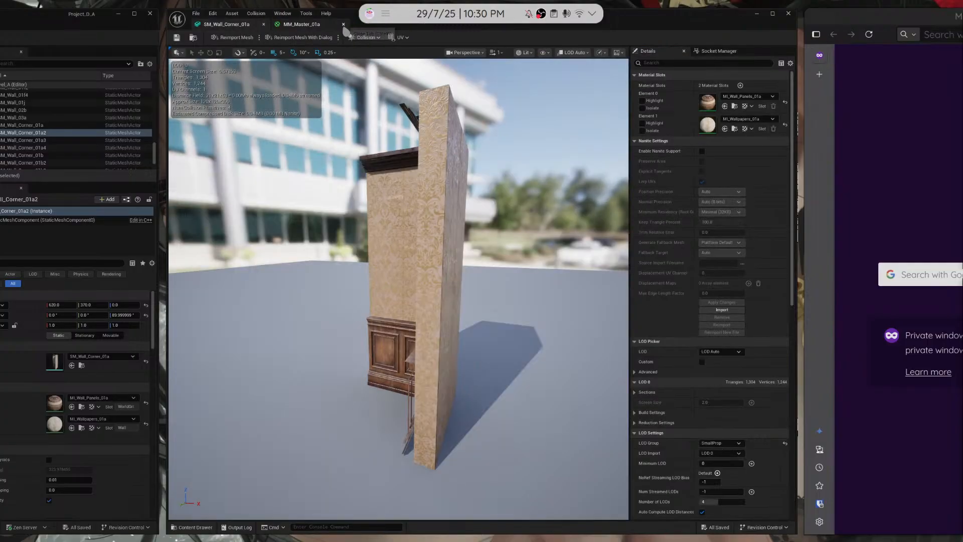
right_drag(352, 110, 389, 86)
key(a)
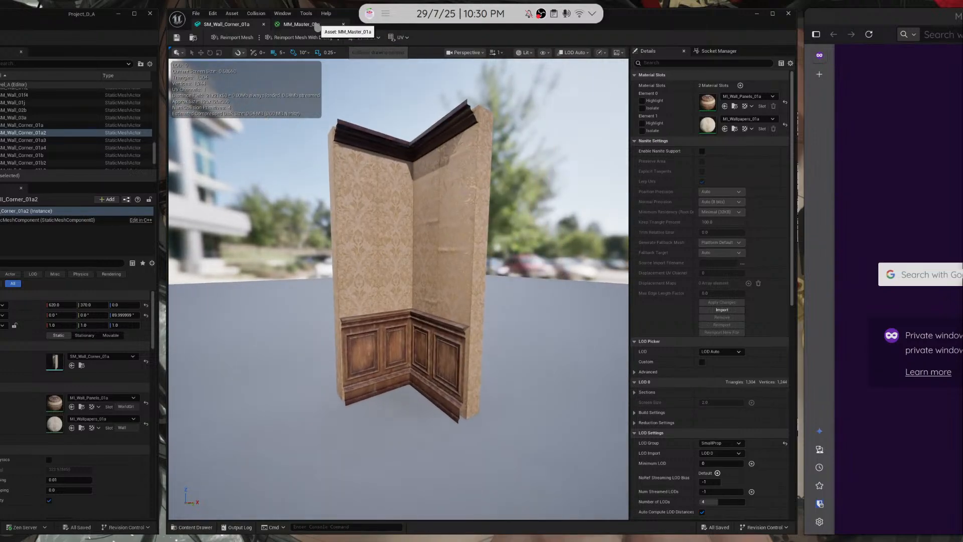
click(315, 25)
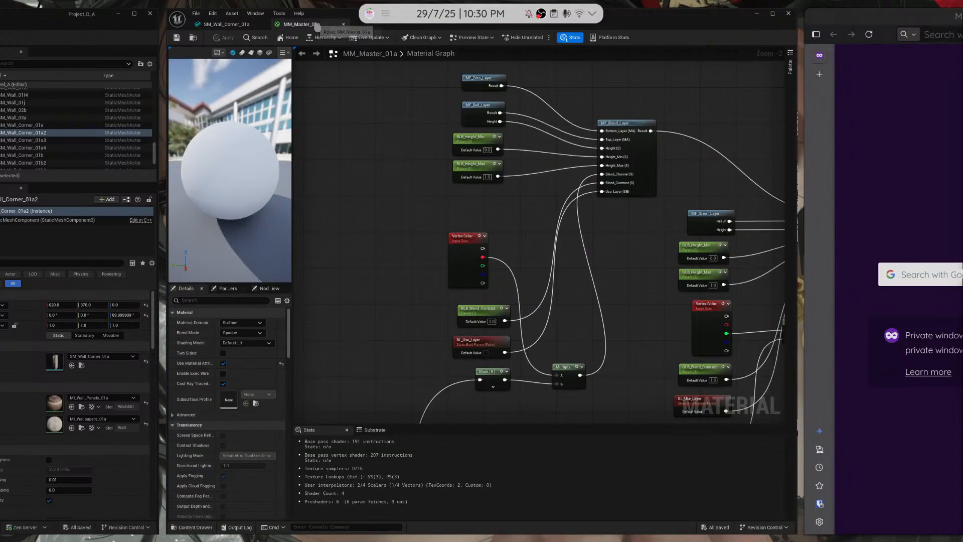
click(344, 24)
click(265, 25)
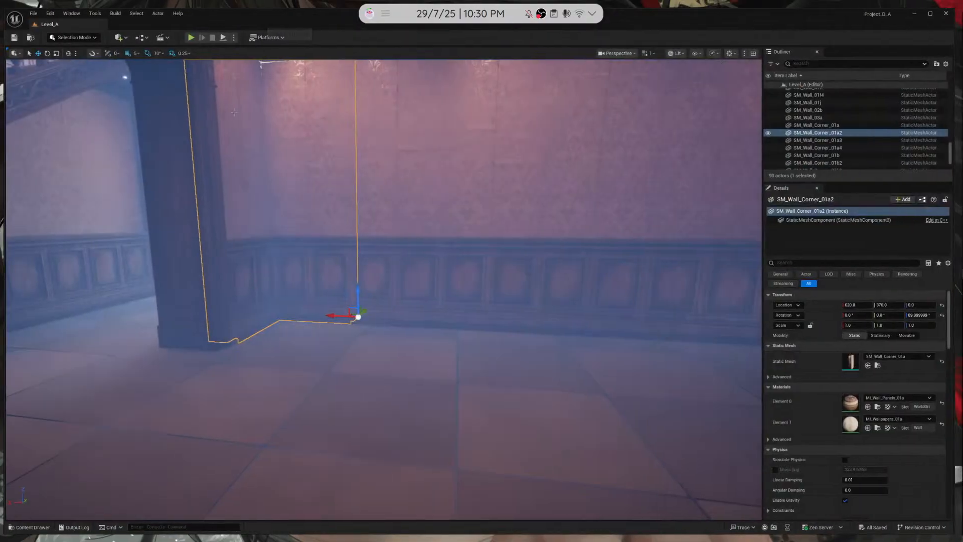
Examine the mansion's archways, fireplace room and wallpapered walls for how the modular pieces fit together
right_drag(242, 84, 220, 85)
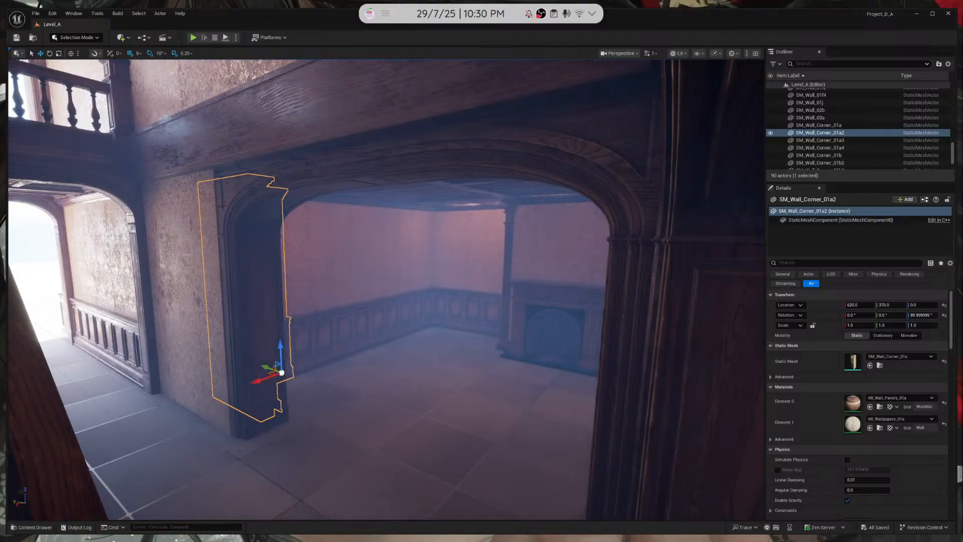
right_drag(221, 85, 392, 88)
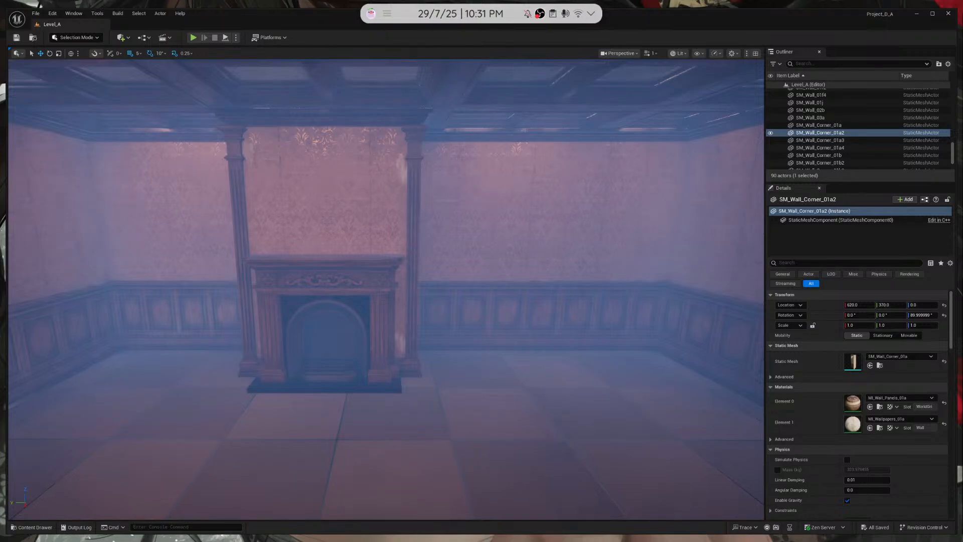
right_drag(393, 88, 12, 111)
key(w)
key(a)
key(w)
key(w)
key(s)
key(w)
key(s)
key(s)
key(w)
Select individual wall pieces in the panelled alcove, including SM_Wall_01d3 and SM_Wall_Corner_01a4, to inspect the modular segments
click(441, 245)
right_drag(442, 245, 464, 256)
key(s)
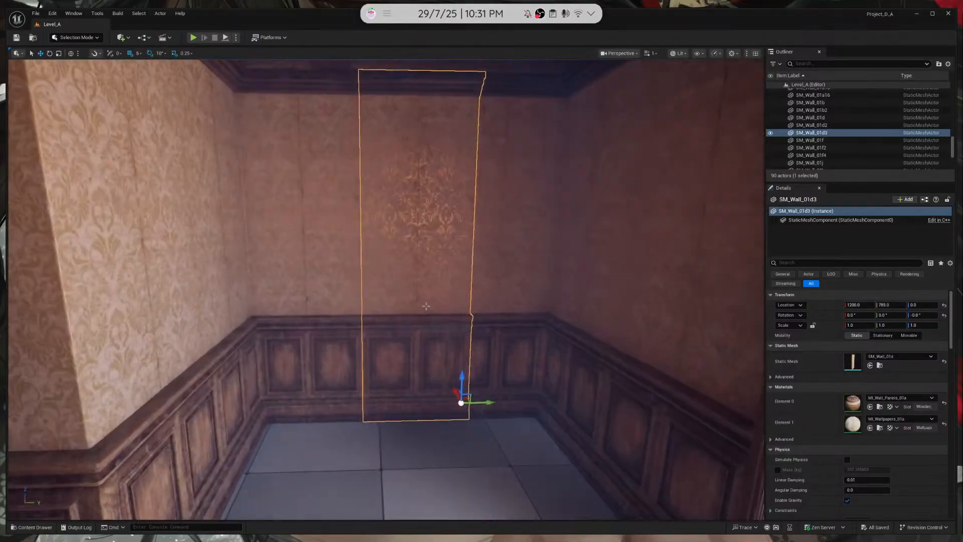
click(444, 296)
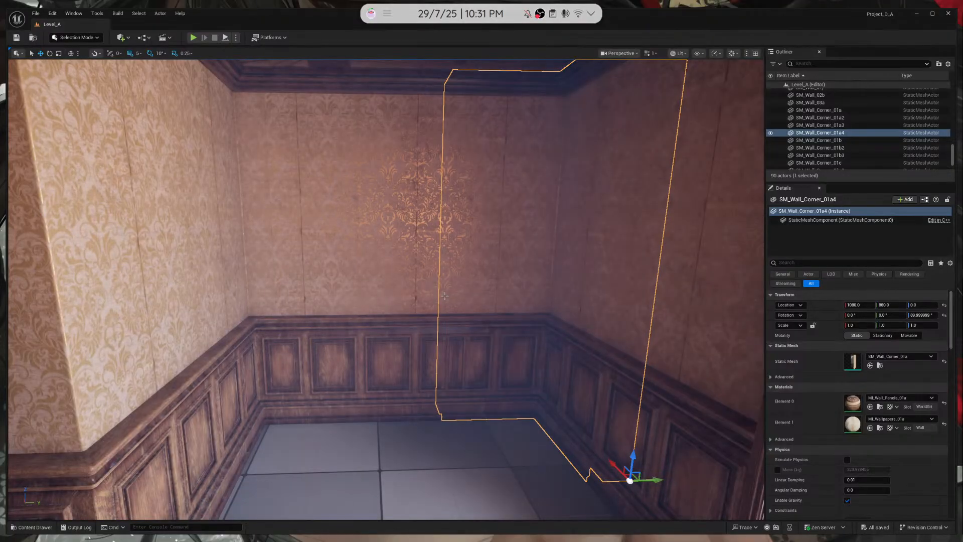
click(401, 300)
click(357, 321)
click(422, 331)
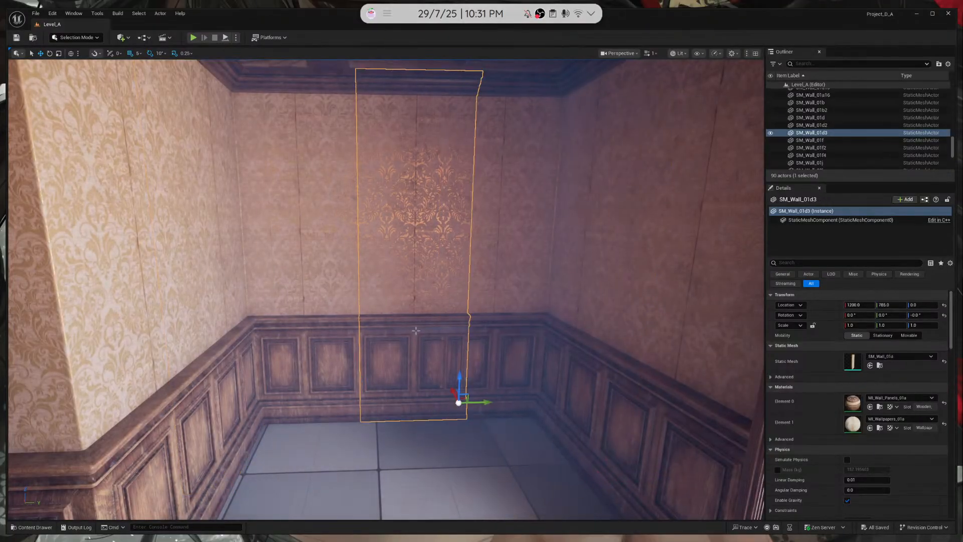
Duplicate a panelled SM_Wall_01a segment upward to the upper floor at Z 310
key(w)
right_drag(448, 365, 409, 373)
click(409, 373)
alt+shift+drag(408, 353, 408, 323)
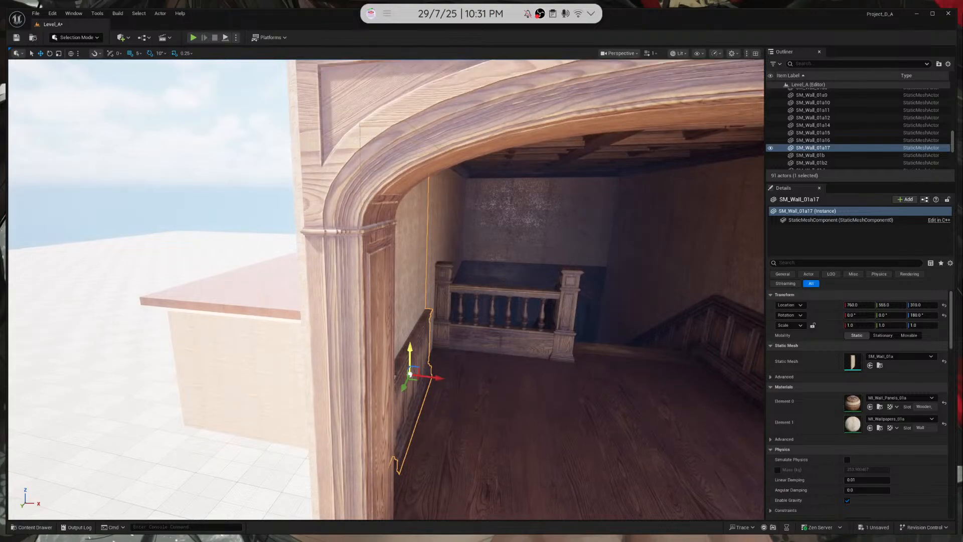
Move the copied wall segment across the upper floor to X 1175 and rotate it 180 degrees about the vertical axis
right_drag(408, 332, 407, 331)
drag(307, 347, 488, 346)
key(e)
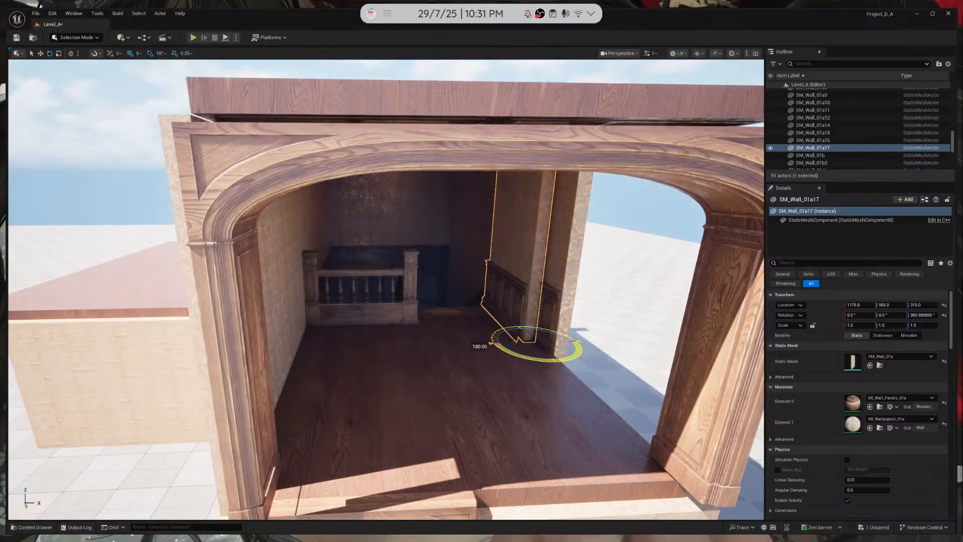
key(w)
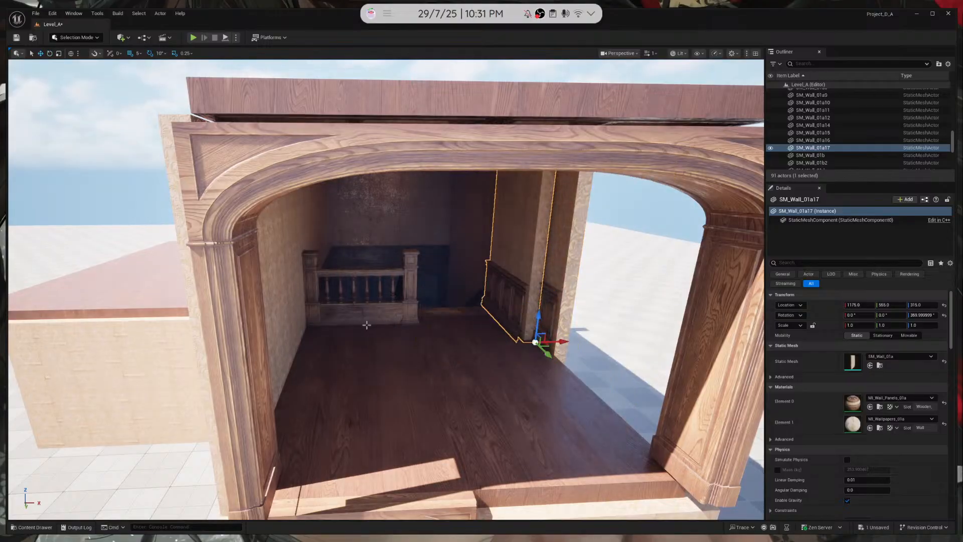
Position the copied wall segment along the upper landing at X 1205, Y 810, Z 320
scroll(299, 312, up, 6)
drag(547, 357, 630, 435)
right_drag(630, 435, 427, 367)
drag(417, 354, 484, 337)
right_drag(484, 337, 425, 197)
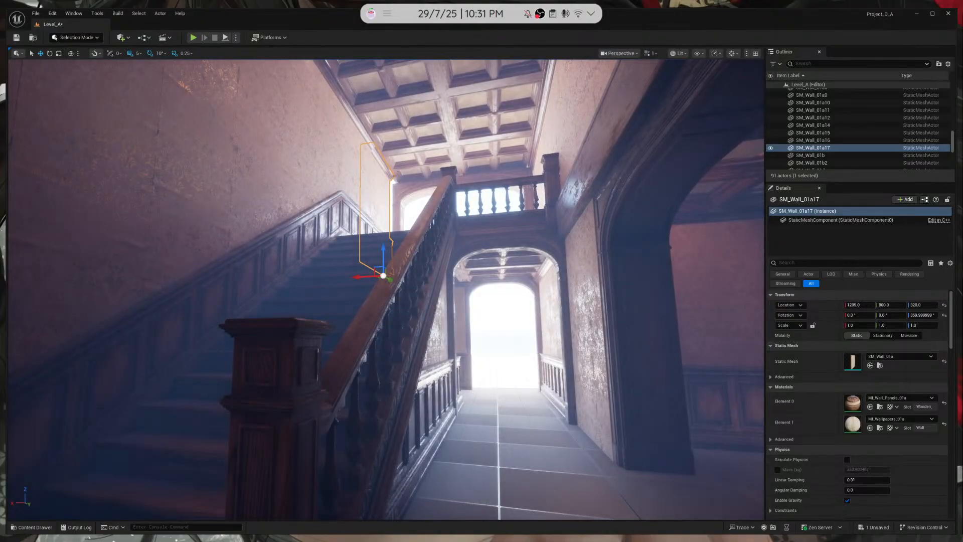
click(393, 200)
click(391, 207)
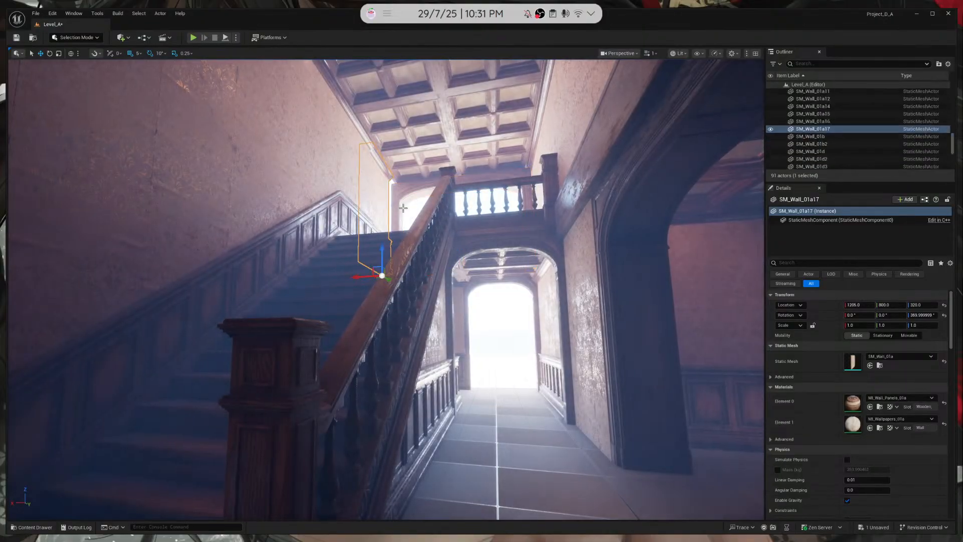
right_drag(390, 207, 465, 250)
click(504, 250)
right_drag(385, 249, 311, 281)
click(219, 292)
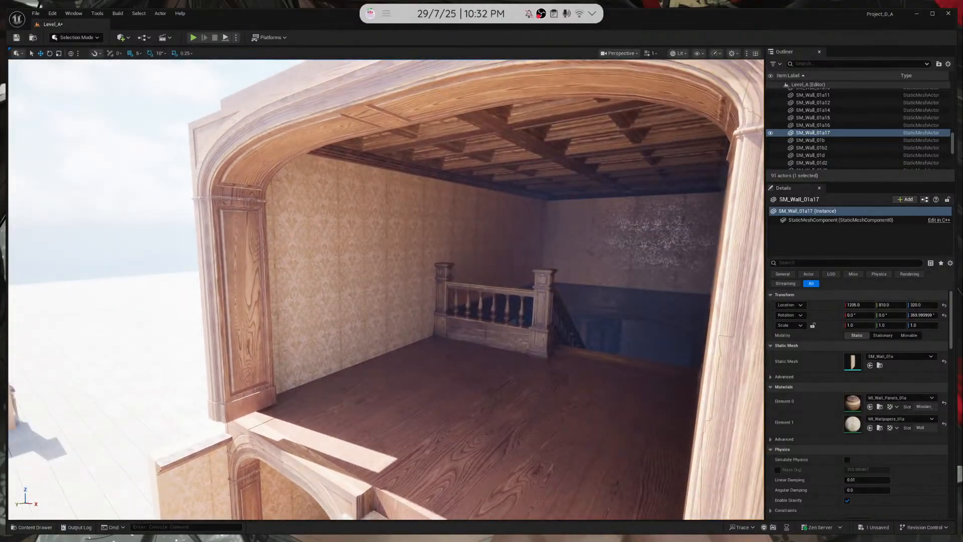
Duplicate the new panelled wall segment SM_Wall_01a17 outward past the arch to Y 1010
click(294, 312)
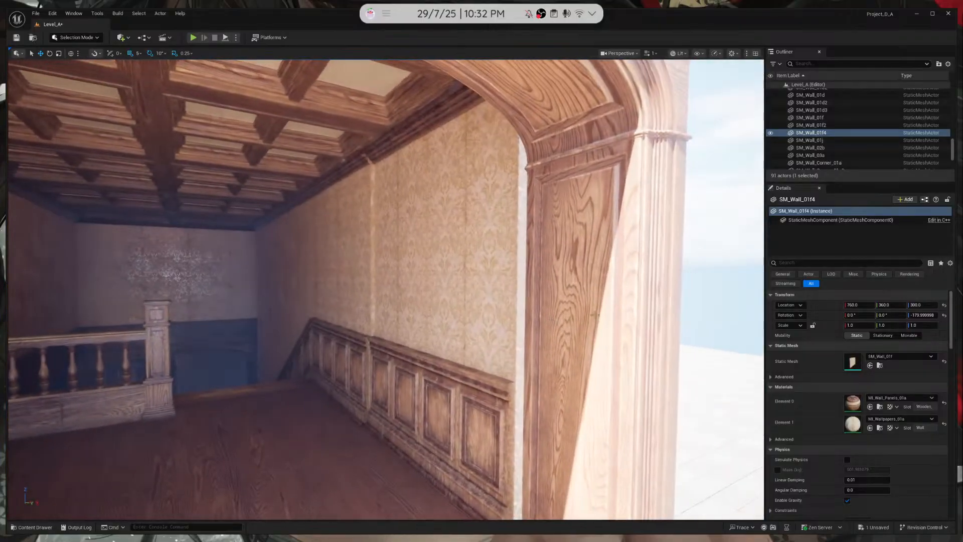
click(500, 330)
right_drag(501, 330, 396, 351)
click(255, 232)
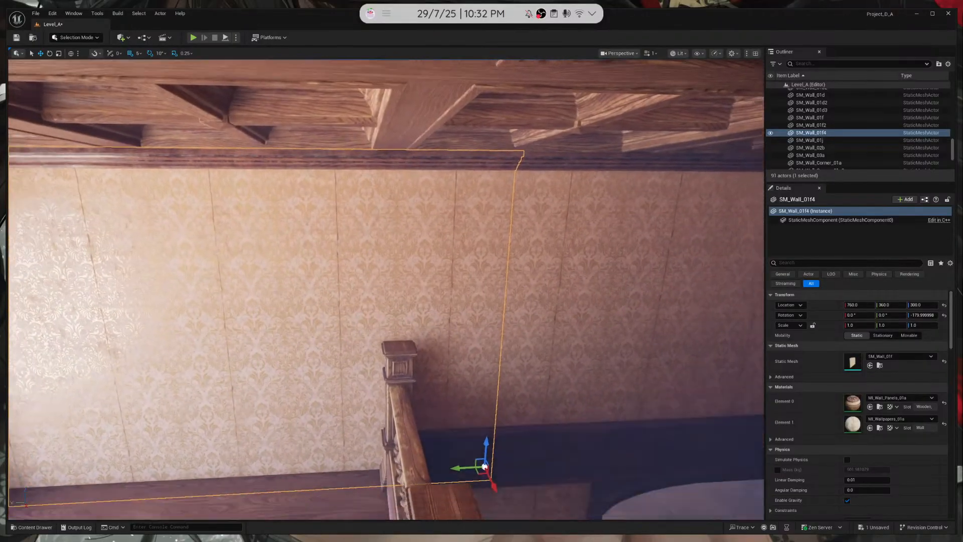
right_drag(386, 289, 389, 338)
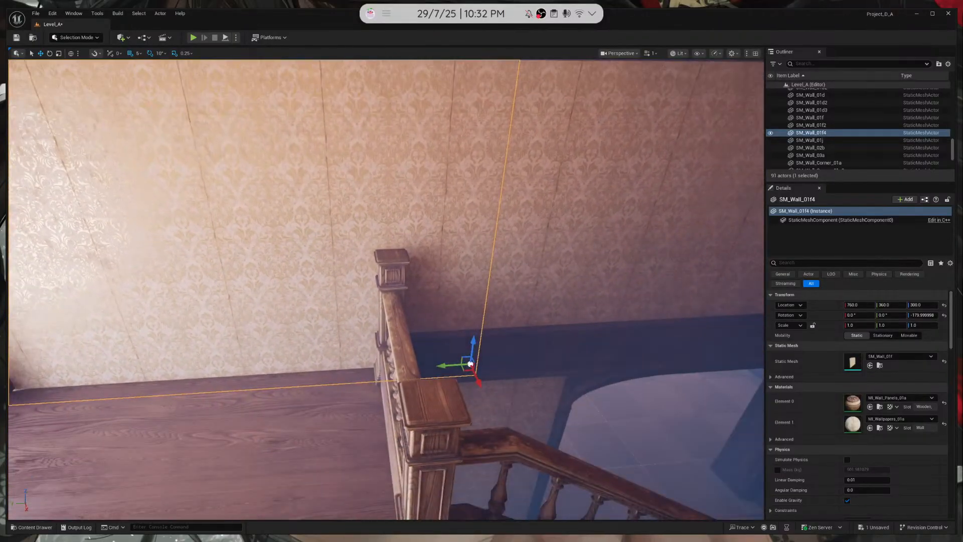
right_drag(386, 289, 301, 258)
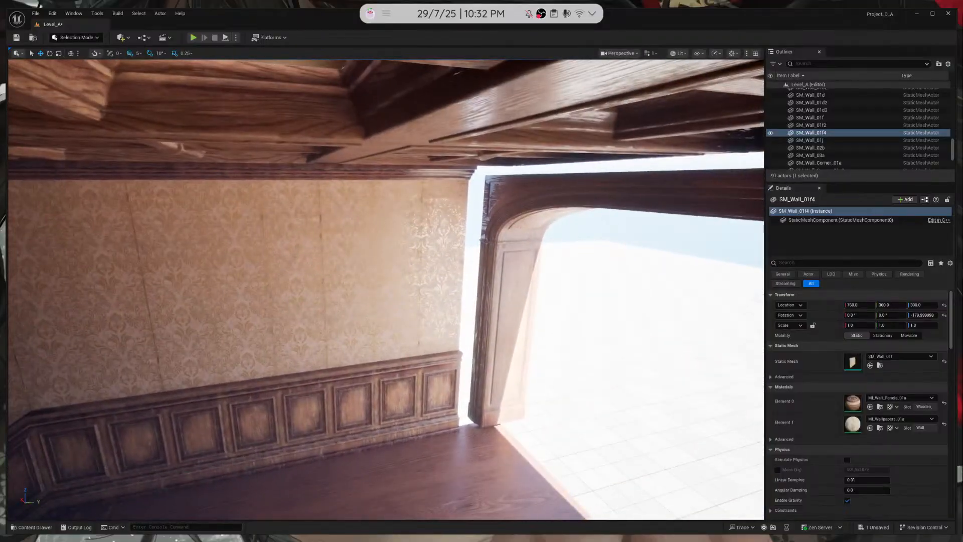
right_drag(391, 281, 373, 293)
click(391, 281)
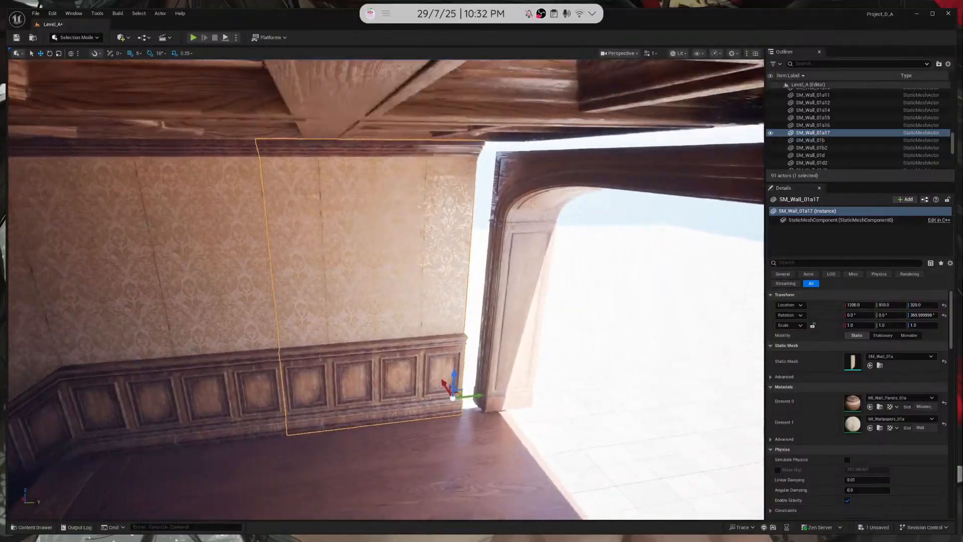
alt+drag(457, 383, 638, 370)
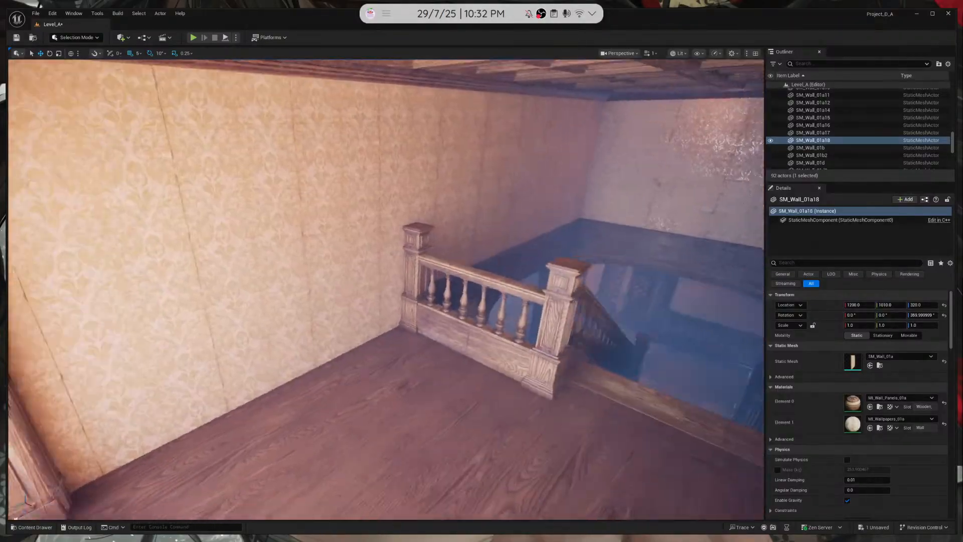
Select the two outermost floor panels of the upper landing and duplicate them outward to Y 1068
key(s)
right_drag(386, 289, 431, 311)
right_drag(746, 368, 747, 374)
key(w)
ctrl+click(321, 345)
key(s)
right_drag(321, 346, 331, 336)
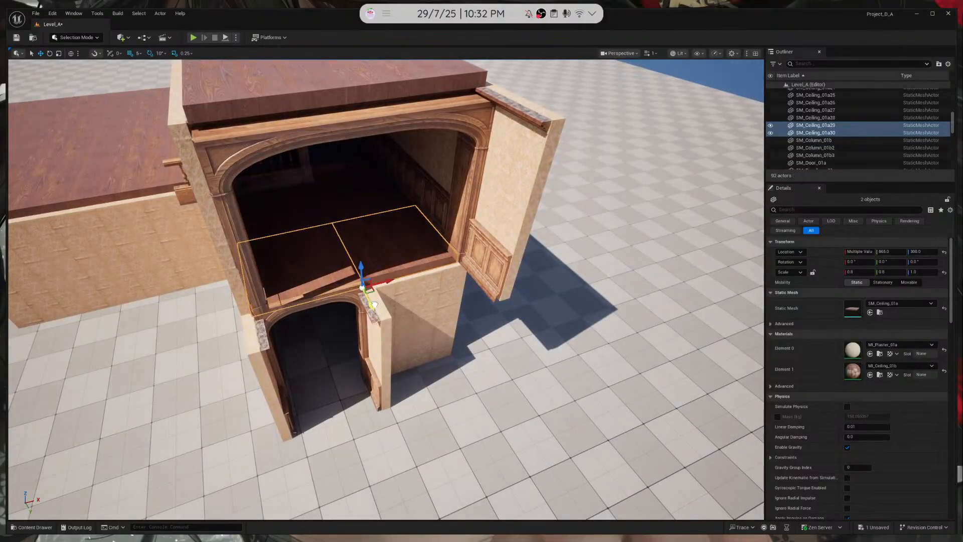
Duplicate the two new floor panels sideways to extend the upper floor along the outside of the building
key(a)
right_drag(491, 314, 509, 321)
click(490, 314)
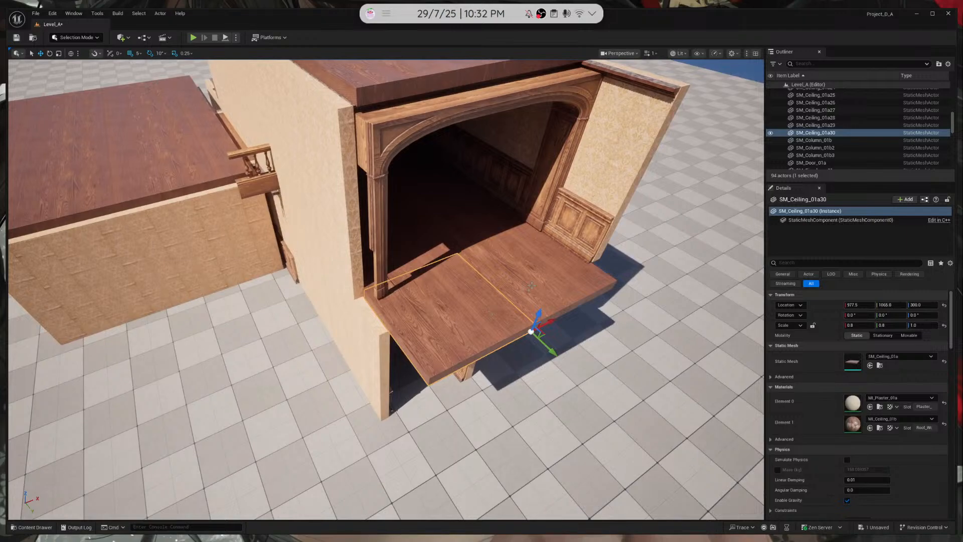
ctrl+click(544, 324)
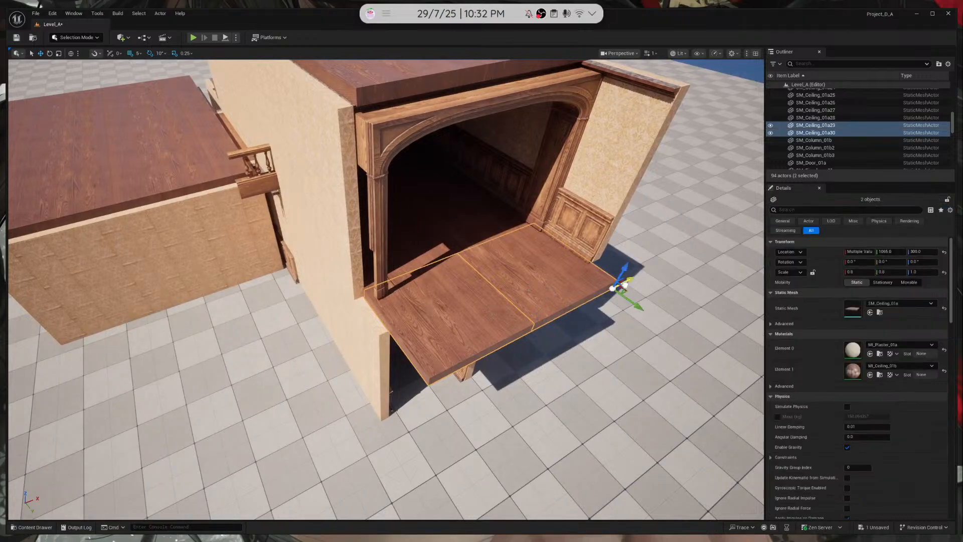
alt+drag(624, 284, 431, 362)
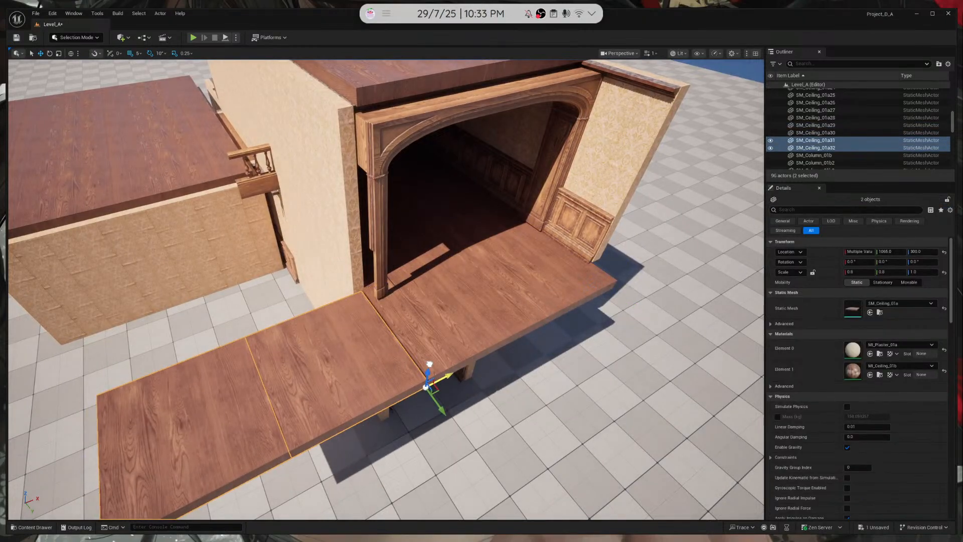
Select the upper landing wall SM_Wall_01f4 and look through the project's Meshes folder for wall pieces
key(a)
right_drag(420, 342, 250, 300)
click(420, 341)
key(d)
key(d)
key(w)
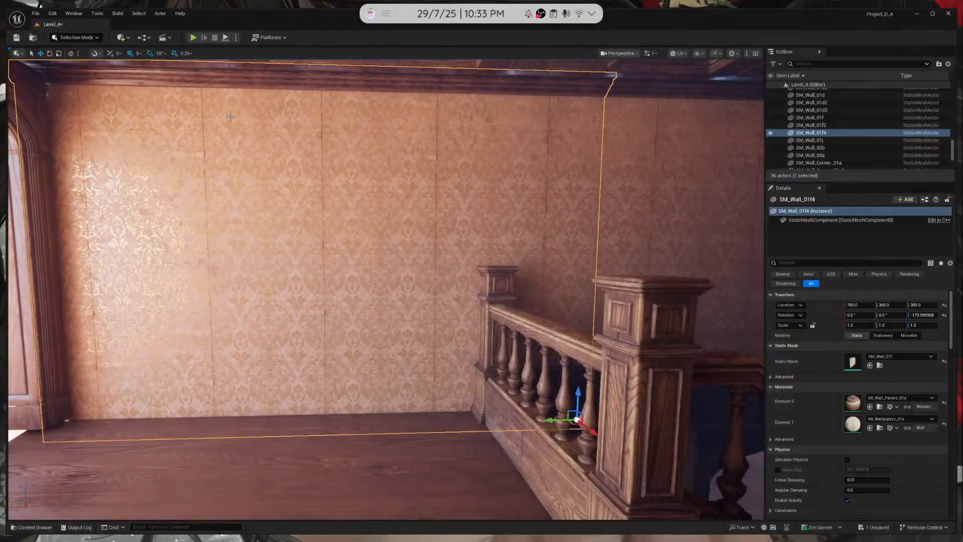
key(ctrl+space)
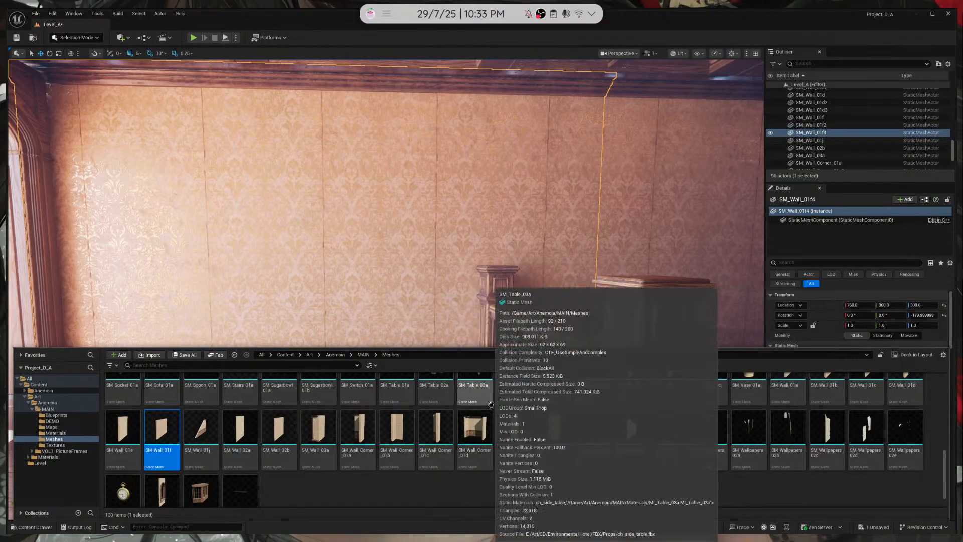
right_drag(408, 341, 401, 386)
scroll(527, 388, down, 2)
scroll(527, 388, up, 3)
Move the upper landing wall SM_Wall_01f4 away from the neighbouring wall
drag(613, 343, 78, 331)
right_drag(153, 332, 428, 209)
right_drag(443, 294, 481, 301)
Move the upper wall SM_Wall_01f2 along its length to Y -25
click(444, 295)
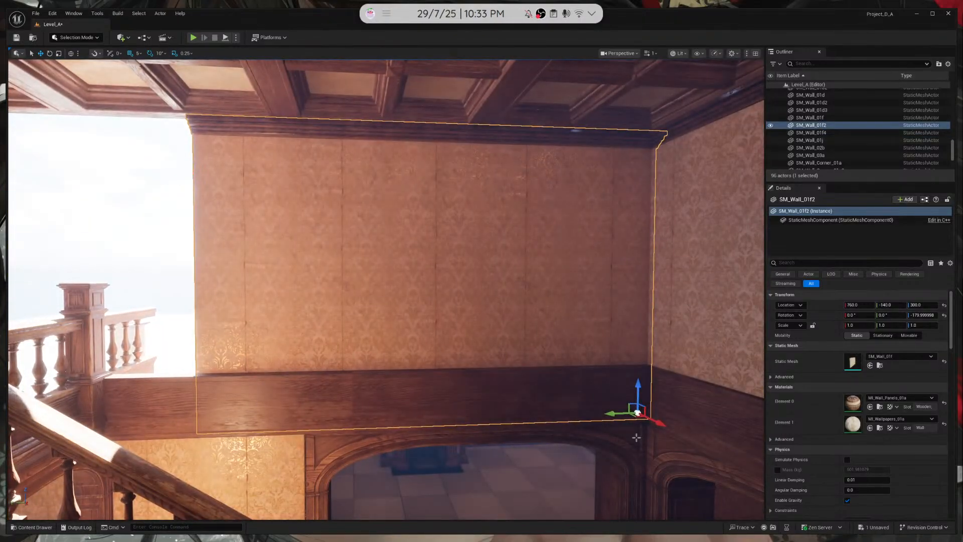
drag(616, 416, 530, 413)
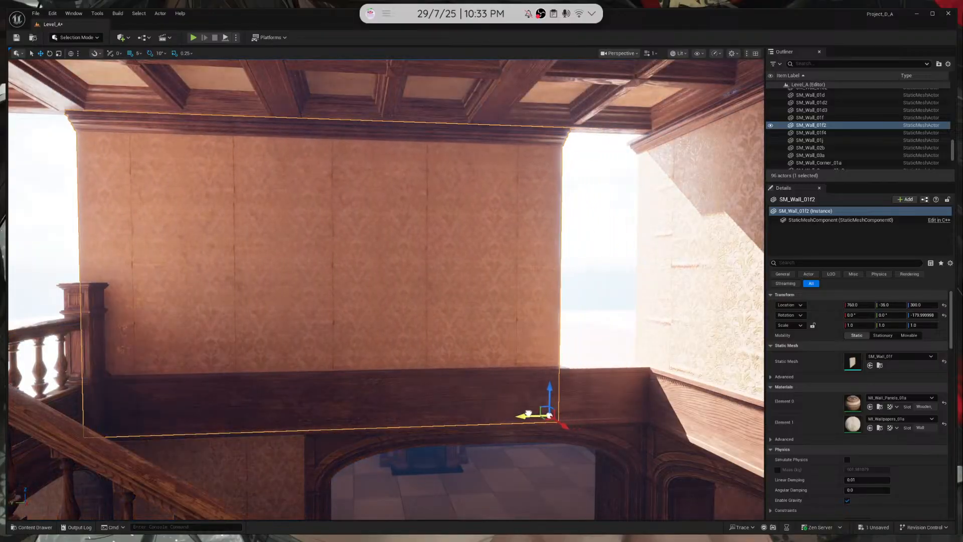
right_drag(519, 415, 451, 418)
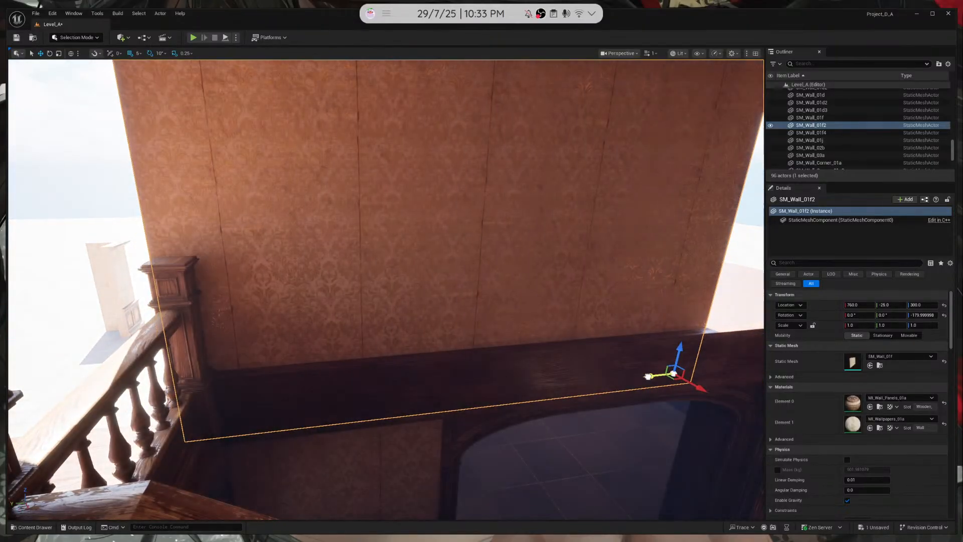
Duplicate the upper wall SM_Wall_01f2 along its length
key(a)
right_drag(271, 340, 386, 340)
alt+drag(396, 384, 711, 355)
right_drag(702, 361, 249, 292)
Delete the displaced upper wall SM_Wall_01f4
key(Escape)
click(482, 298)
key(Delete)
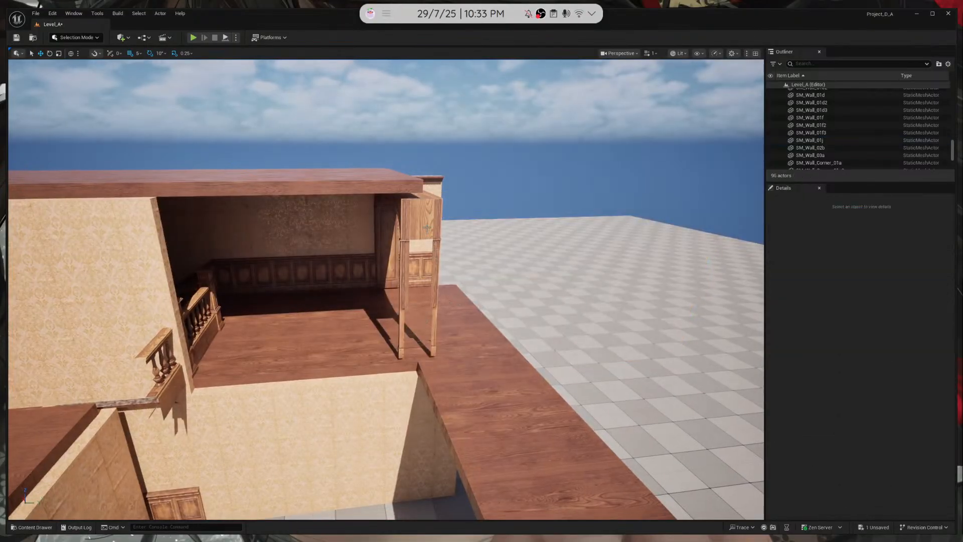
Rotate the upper-floor arch SM_Arch_01a6 to 360° about its vertical axis and move it to Y 675
click(426, 226)
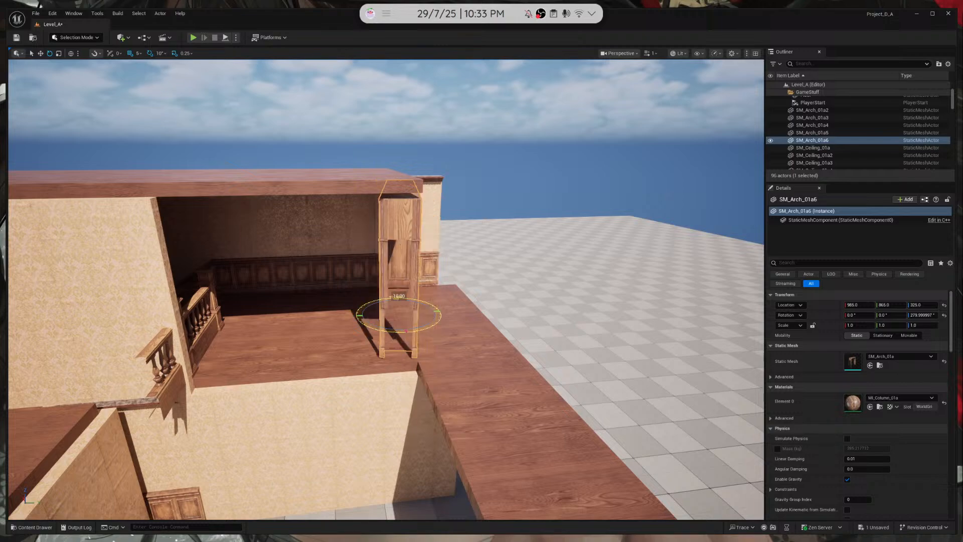
key(a)
right_drag(29, 363, 134, 360)
key(w)
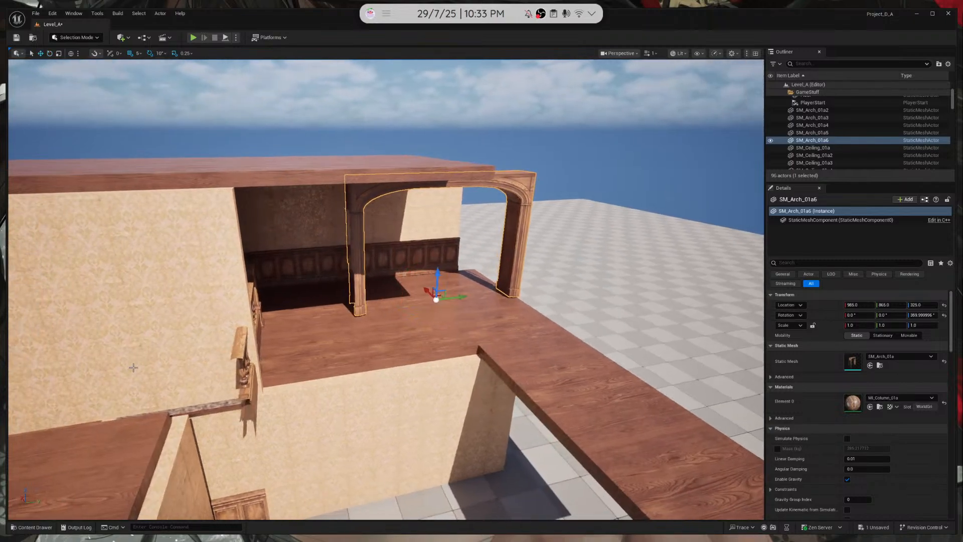
drag(456, 299, 384, 308)
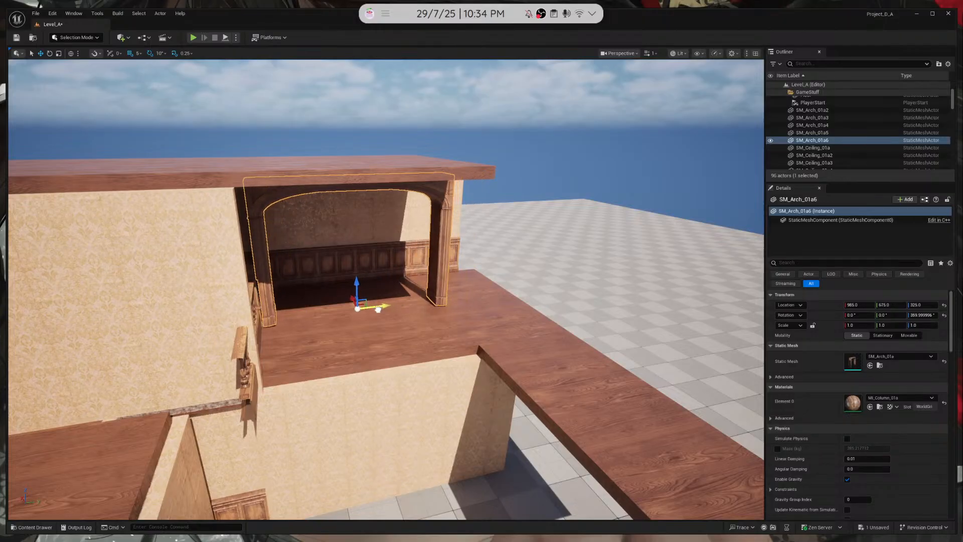
Move the arch SM_Arch_01a6 along X to 795, at the end of the upper wall
key(d)
right_drag(378, 310, 230, 292)
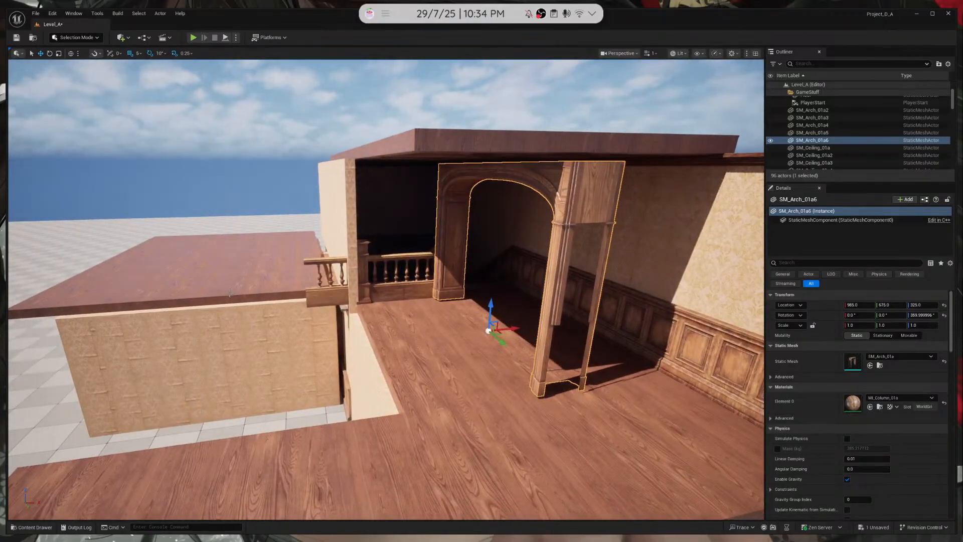
drag(510, 324, 406, 329)
Delete the arch SM_Arch_01a6 from the upper-floor opening
key(a)
right_drag(406, 329, 575, 305)
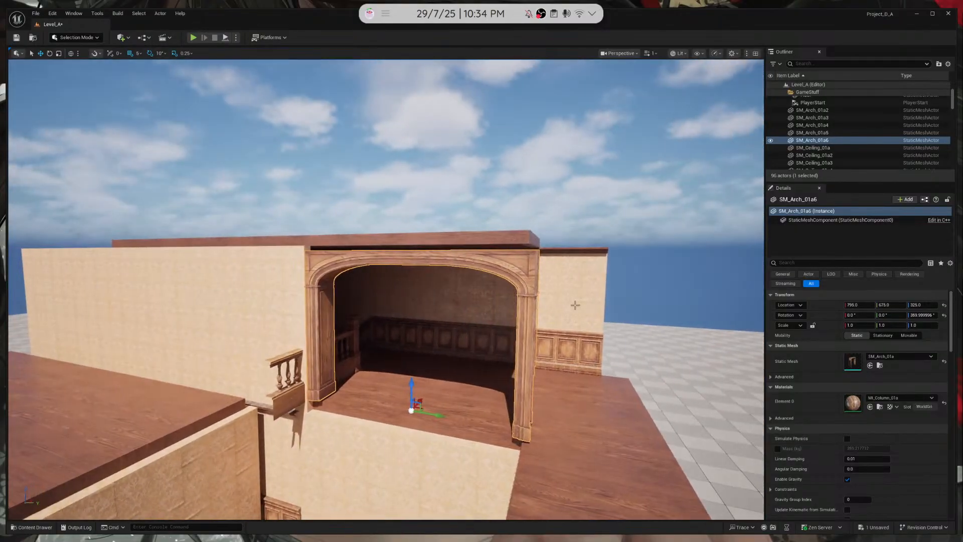
key(Delete)
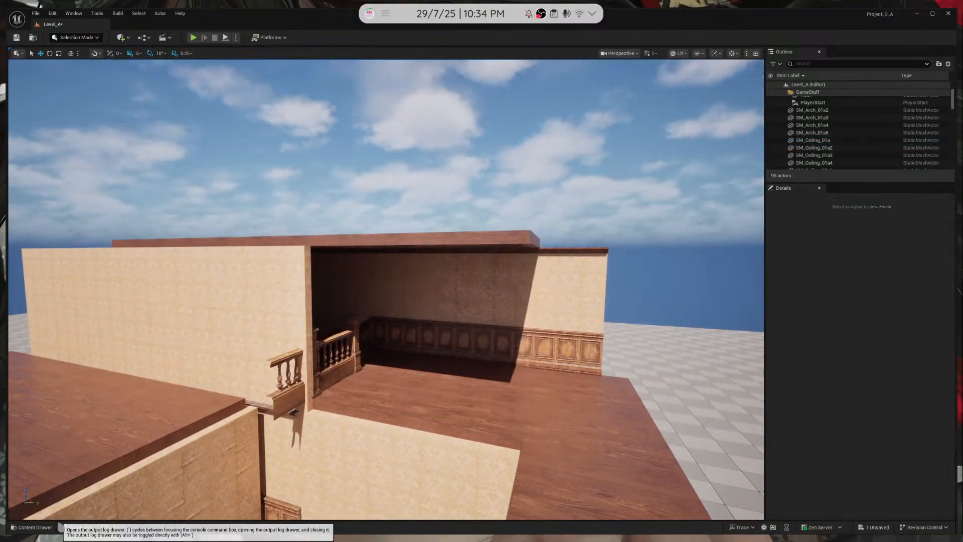
Look through the static meshes in the Meshes folder for a piece to frame the open edge of the upper floor
click(35, 527)
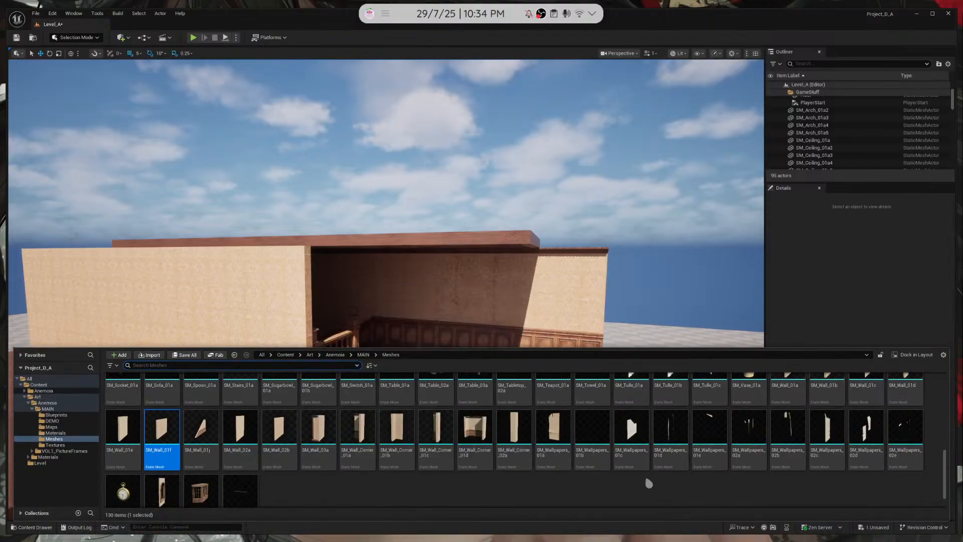
scroll(652, 470, up, 10)
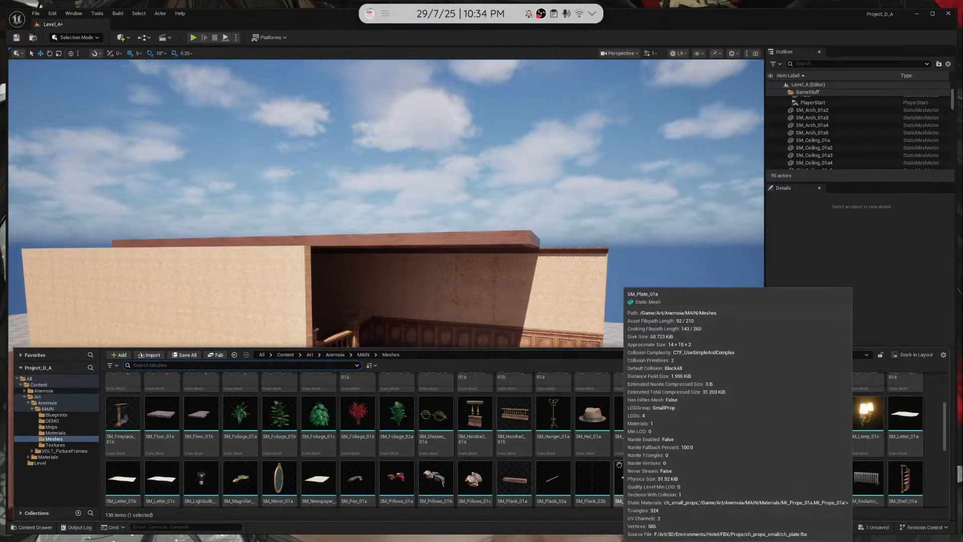
scroll(624, 455, up, 2)
scroll(625, 455, down, 3)
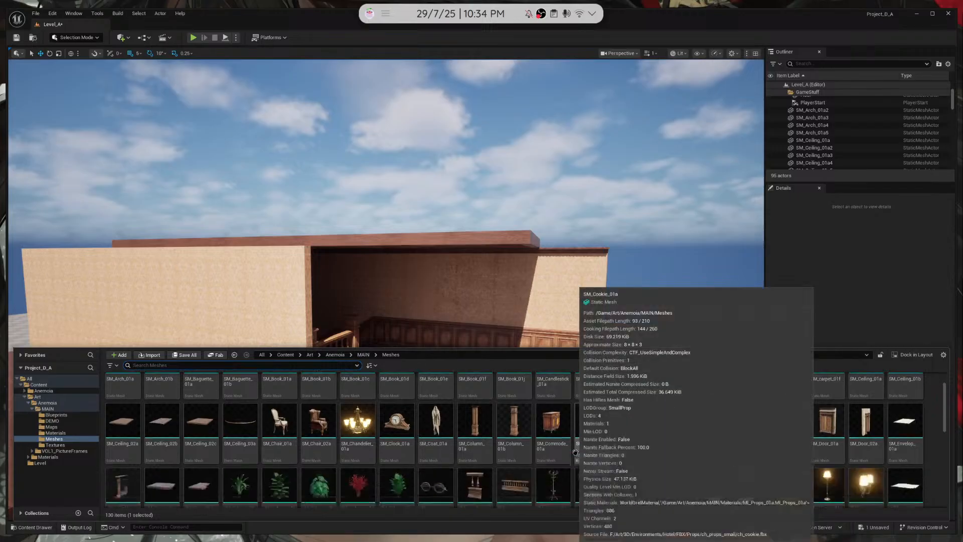
scroll(665, 415, down, 3)
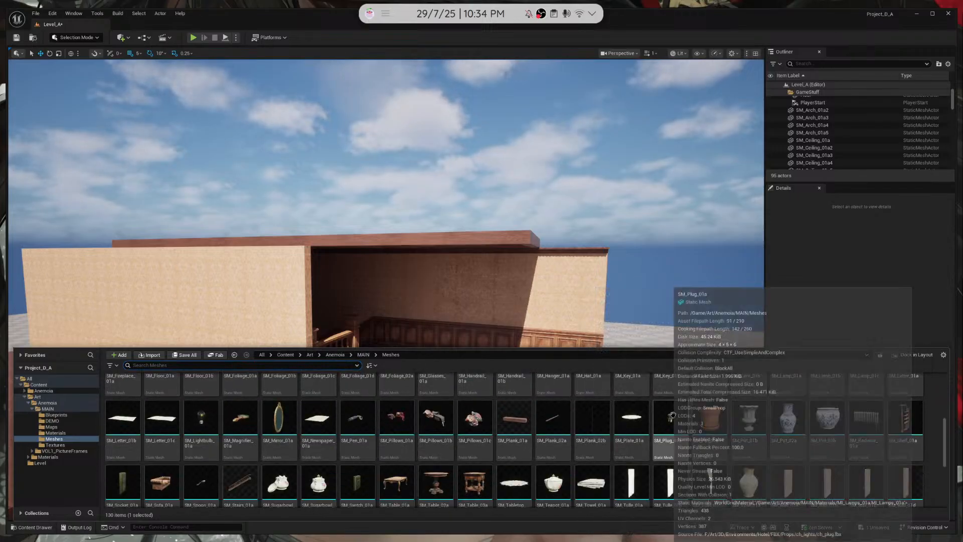
scroll(877, 416, down, 2)
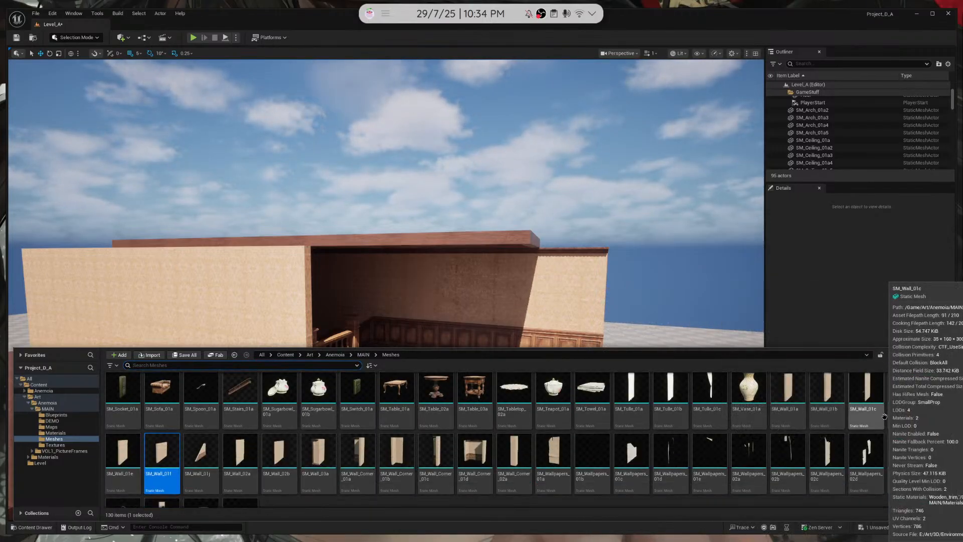
scroll(577, 430, down, 1)
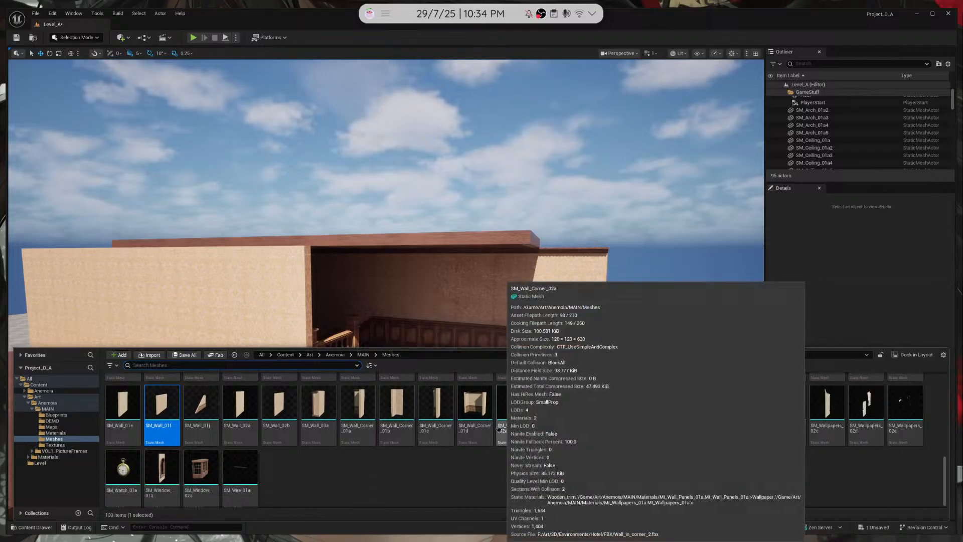
scroll(851, 418, up, 1)
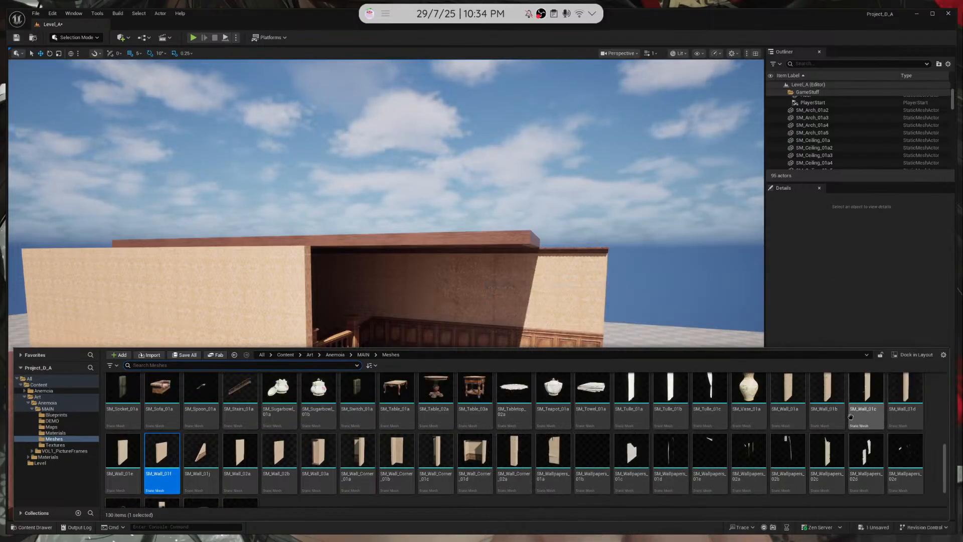
scroll(828, 420, up, 4)
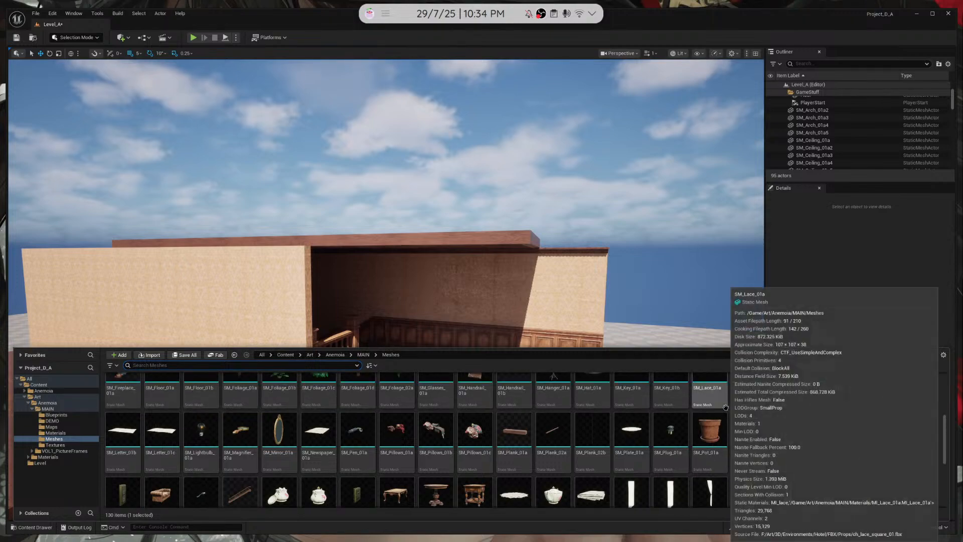
scroll(722, 407, up, 1)
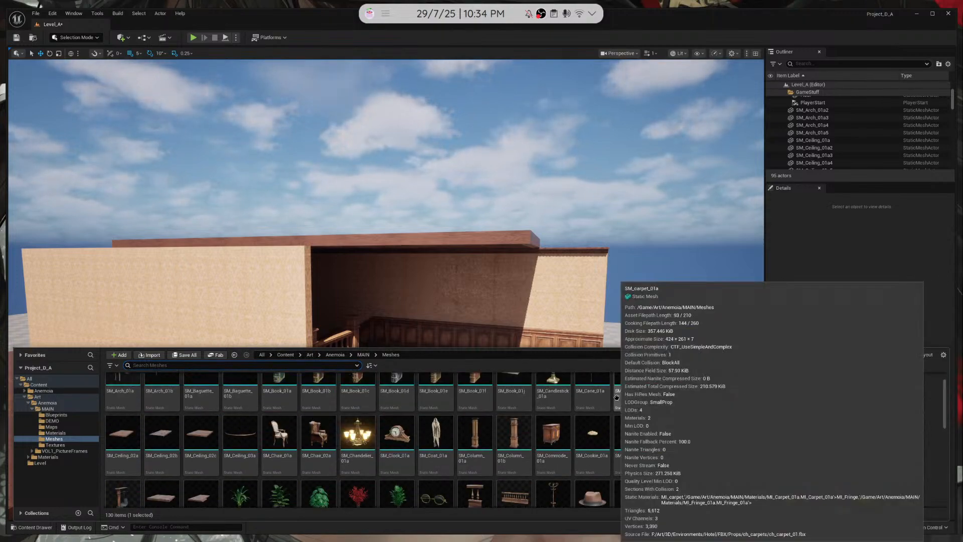
scroll(487, 451, down, 1)
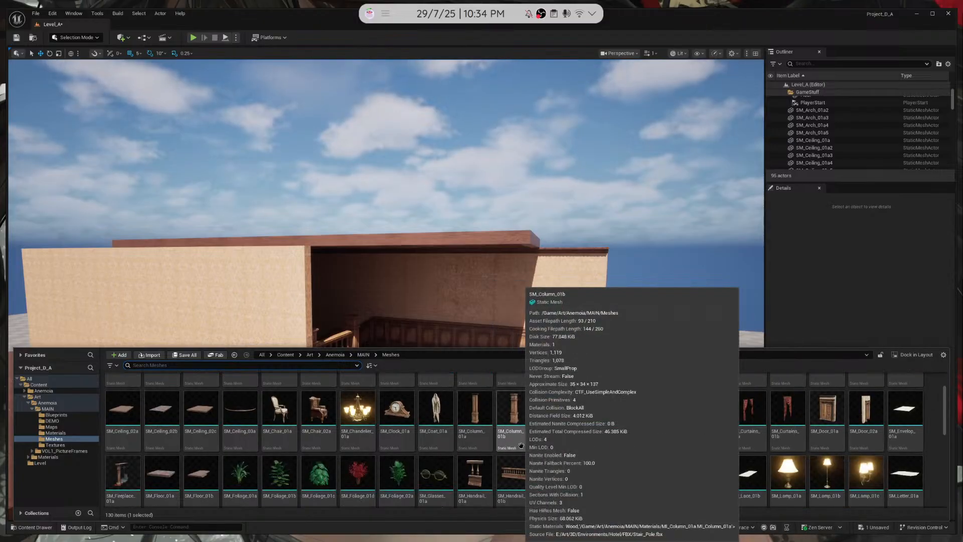
scroll(552, 442, down, 1)
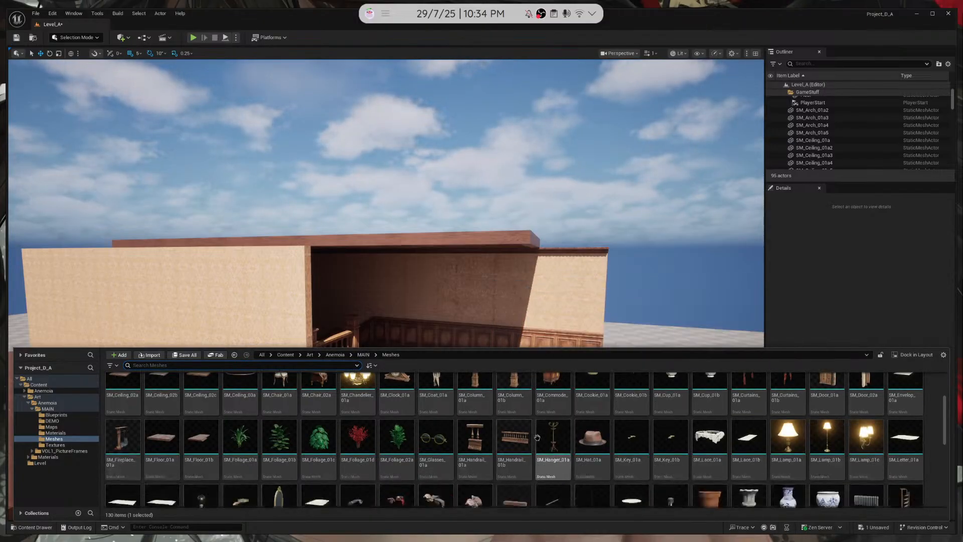
scroll(556, 439, down, 1)
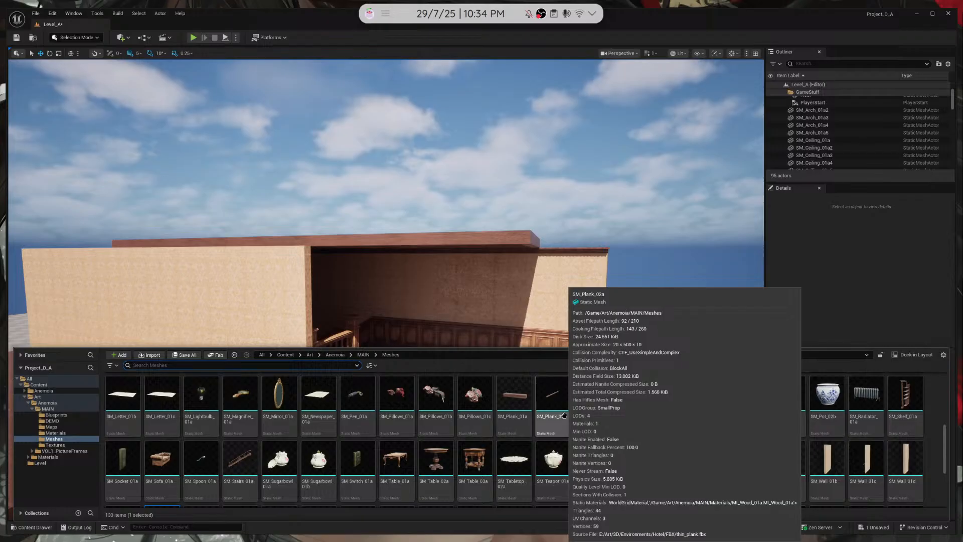
scroll(548, 415, down, 1)
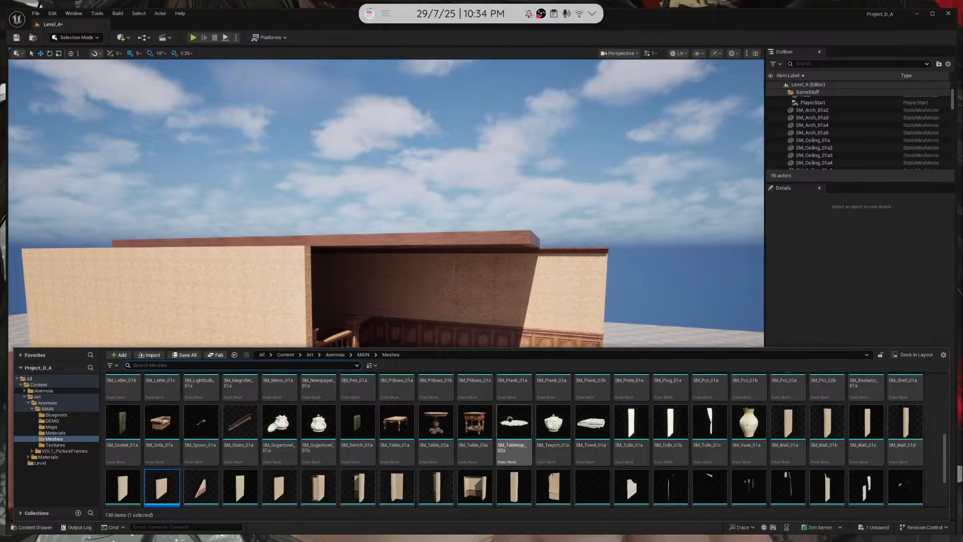
scroll(769, 439, down, 1)
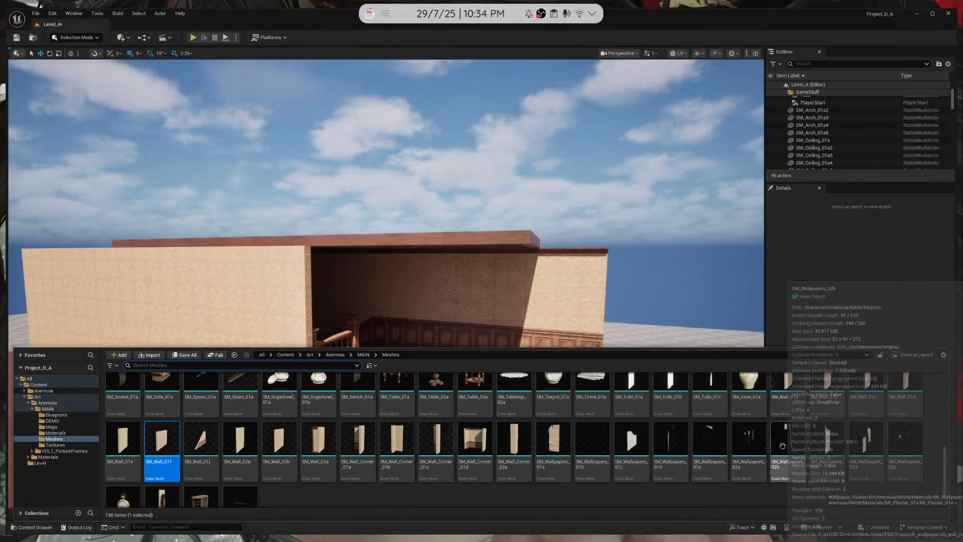
scroll(475, 447, up, 3)
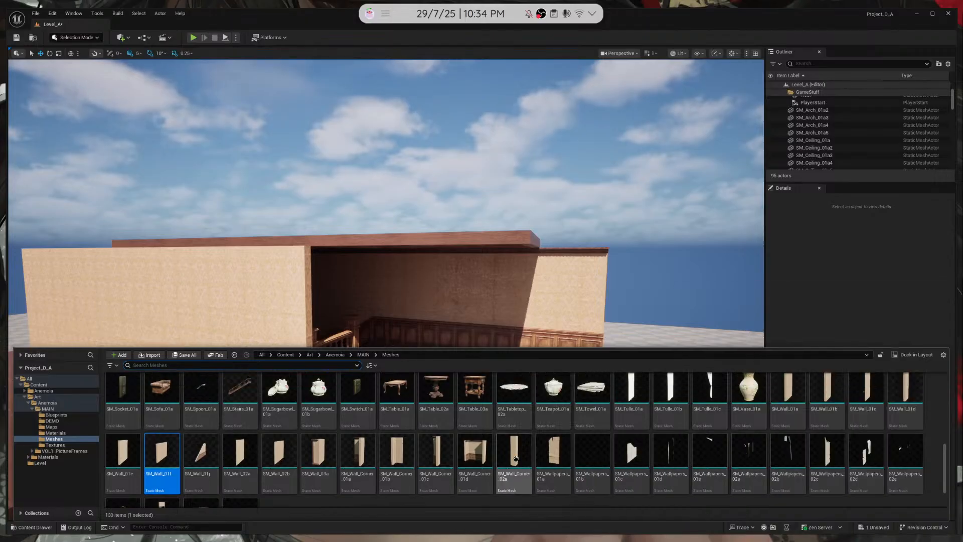
scroll(630, 414, up, 3)
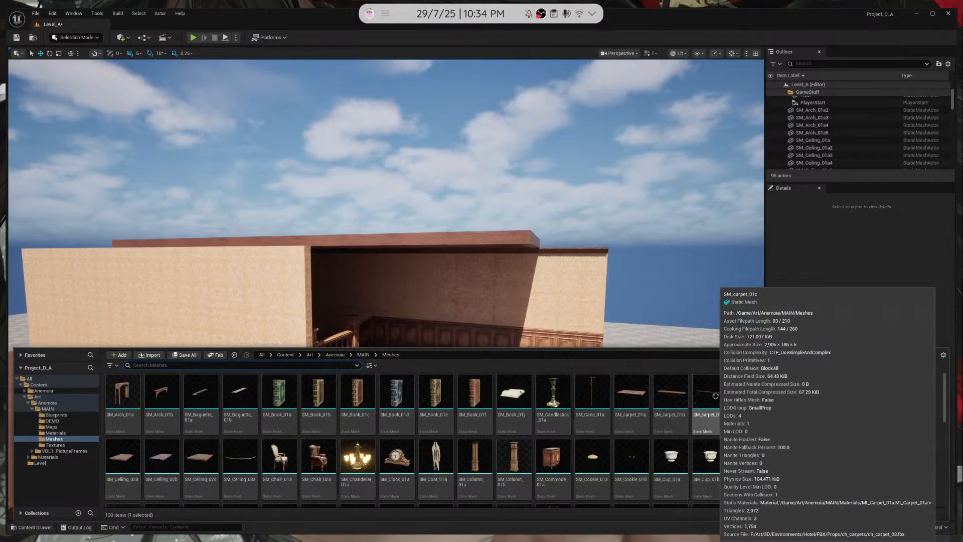
mouse_move(542, 460)
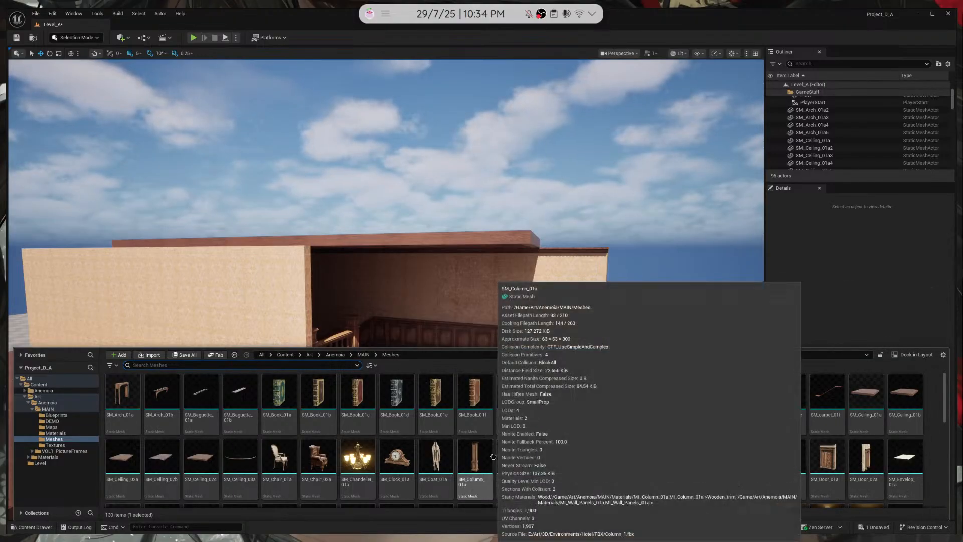
mouse_move(637, 430)
scroll(717, 429, down, 1)
mouse_move(804, 427)
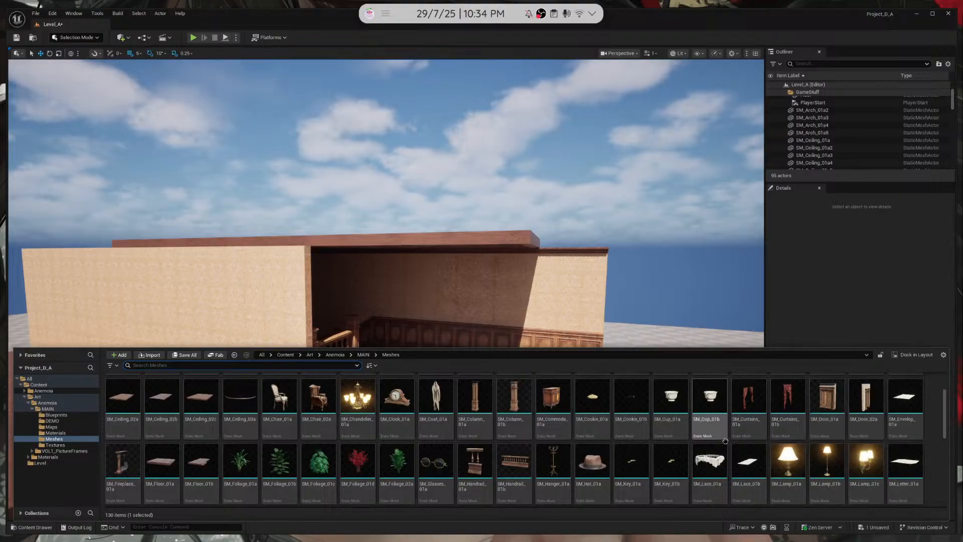
mouse_move(722, 441)
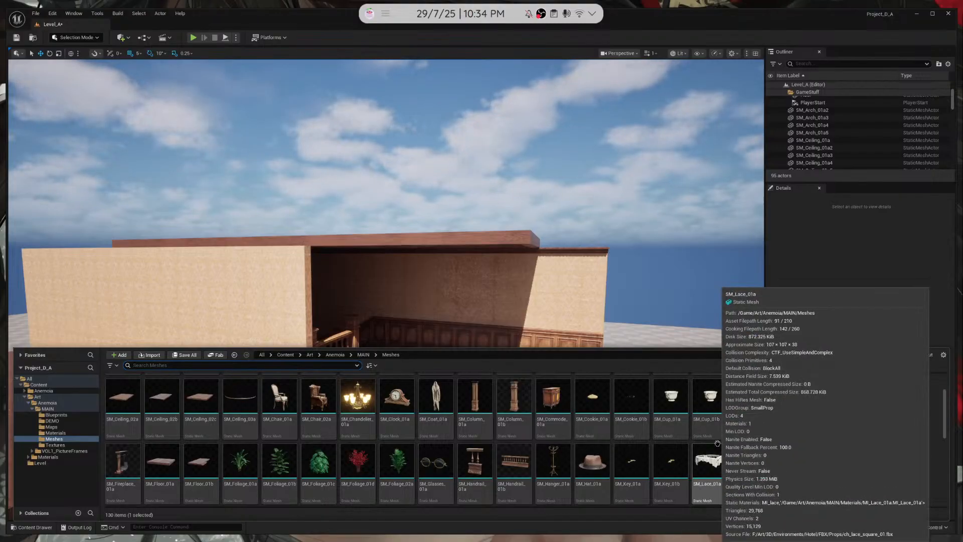
scroll(690, 419, down, 1)
mouse_move(690, 419)
scroll(690, 418, down, 1)
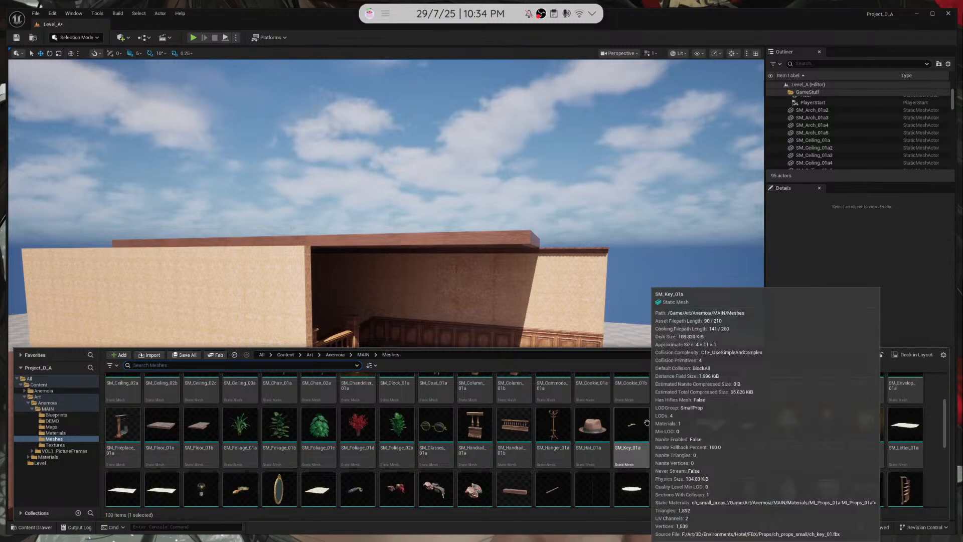
mouse_move(551, 418)
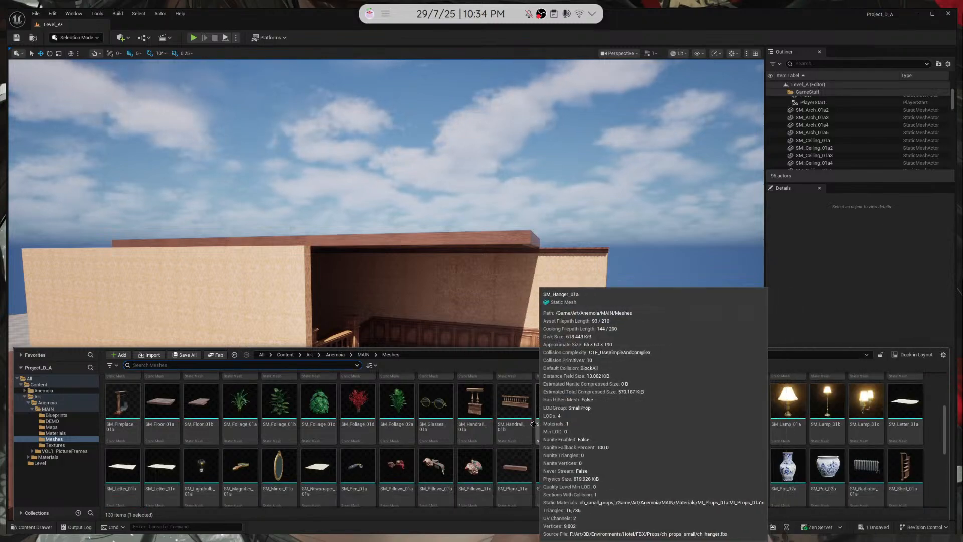
scroll(536, 422, down, 1)
mouse_move(788, 399)
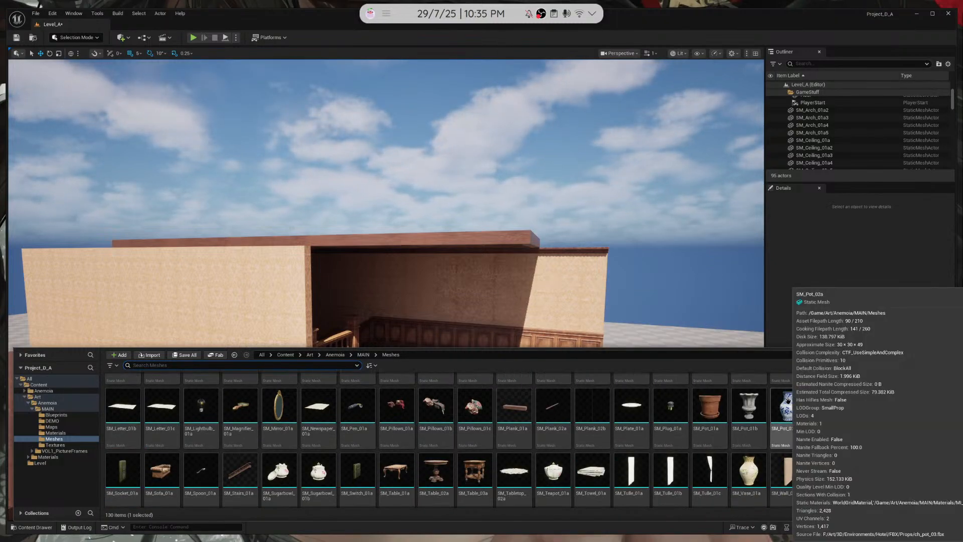
scroll(784, 407, down, 1)
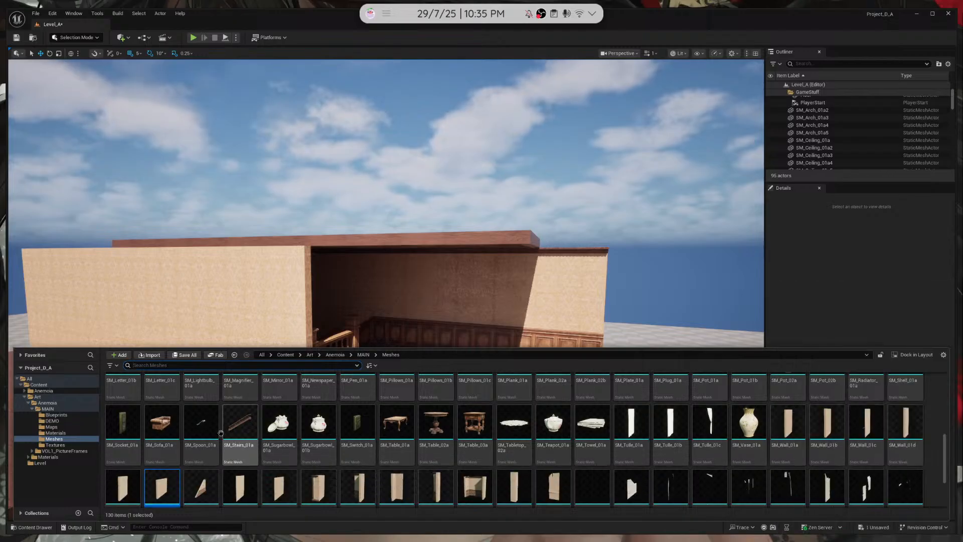
mouse_move(190, 423)
click(219, 368)
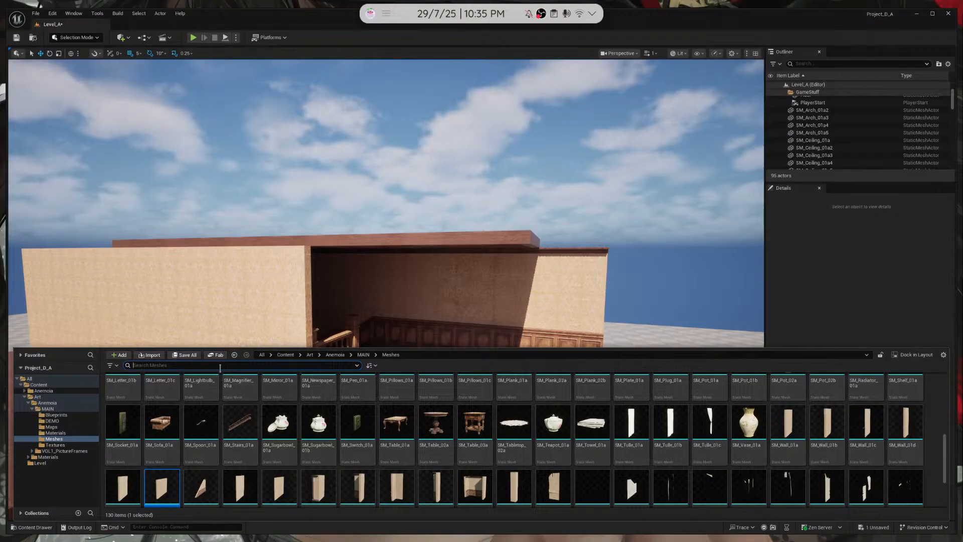
Select the ground-floor arch SM_Arch_01a3 near the staircase to identify its mesh, and return to the upper landing
right_drag(219, 367, 209, 365)
key(w)
right_drag(214, 227, 214, 227)
click(415, 240)
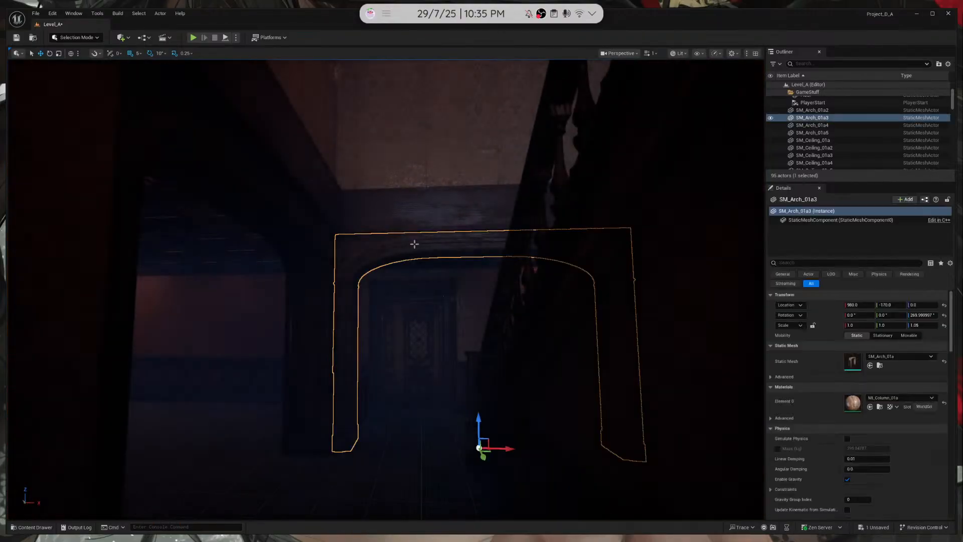
right_drag(333, 348, 333, 348)
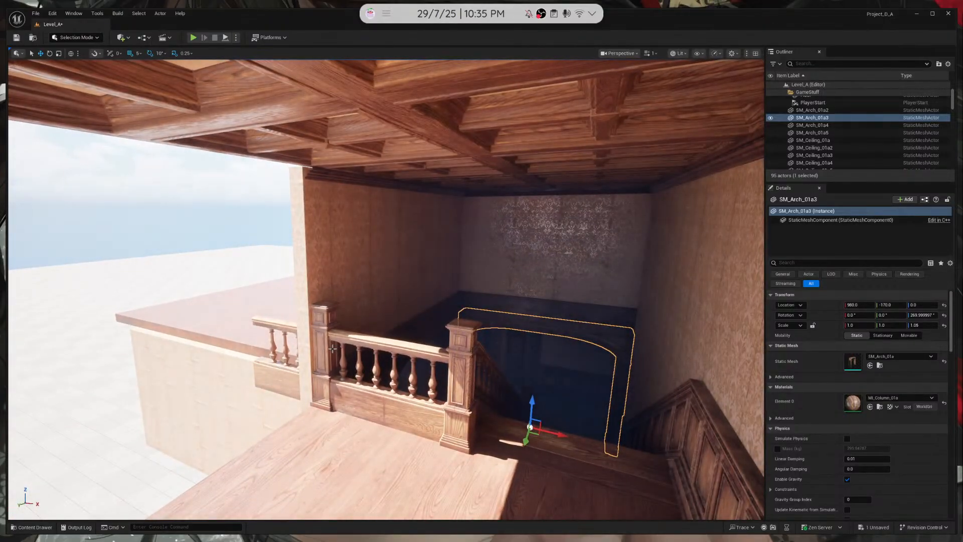
Search the meshes for "ar", place SM_Arch_01b near the upper landing's balustrade, and reopen the mesh library
key(ctrl+space)
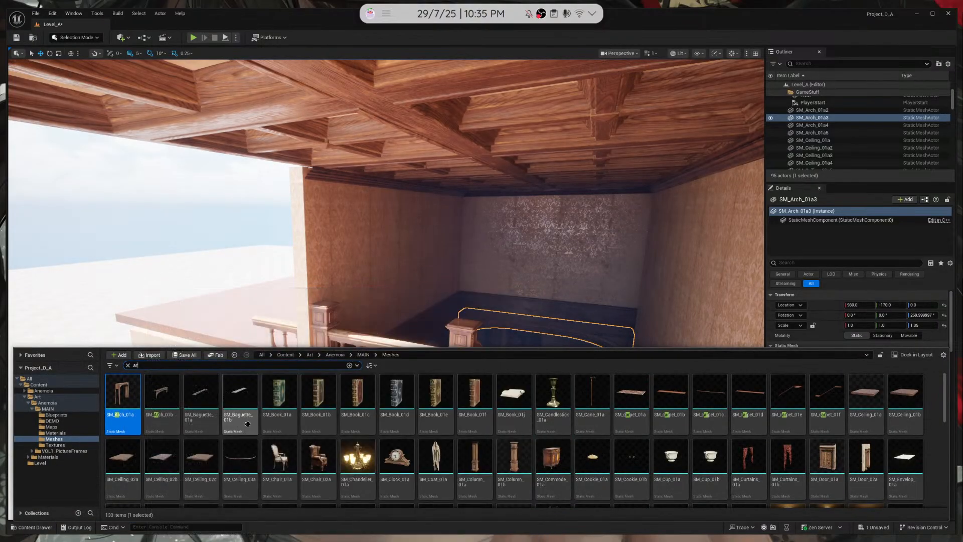
drag(158, 412, 271, 384)
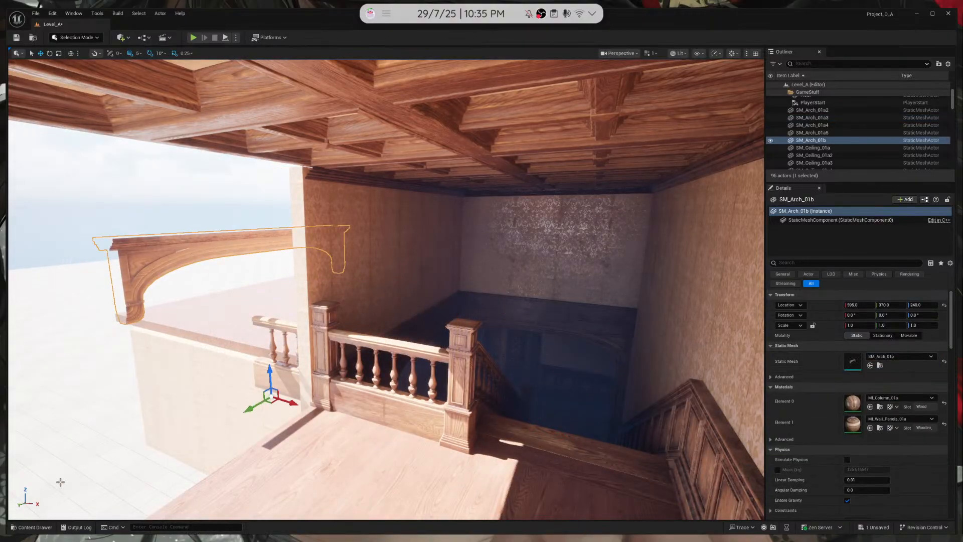
click(34, 527)
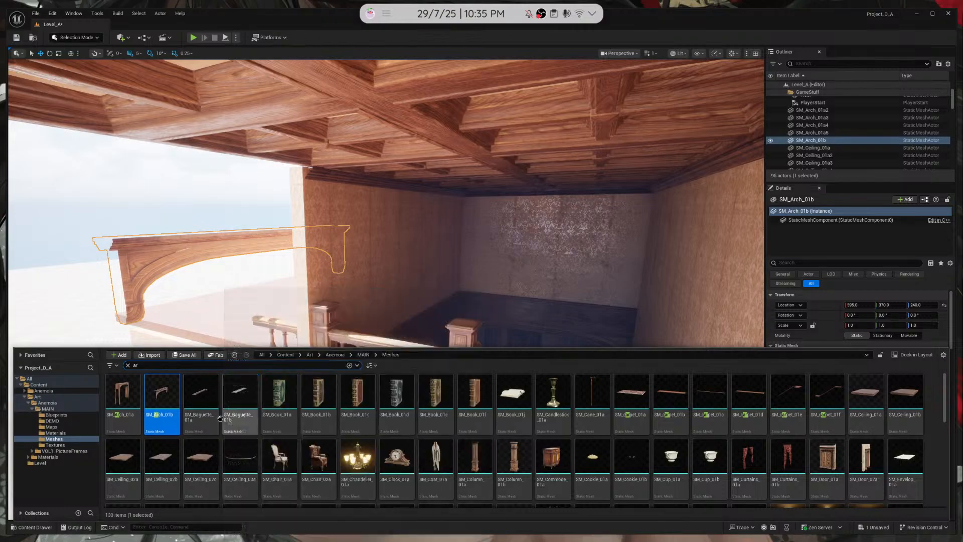
Try SM_Baguette_01a as trim on the upper landing, and delete it
drag(218, 418, 268, 387)
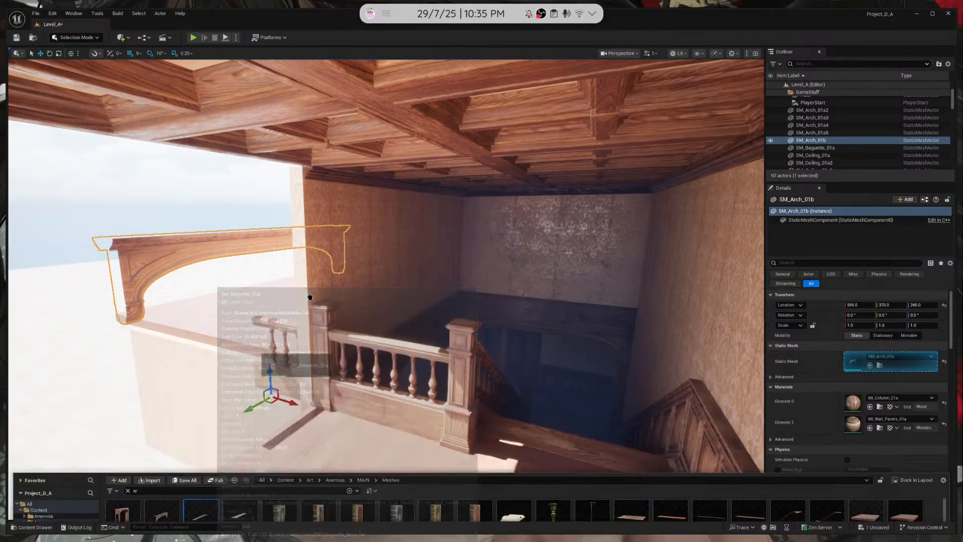
right_drag(326, 430, 281, 426)
right_drag(468, 301, 469, 301)
right_drag(414, 279, 414, 279)
key(Delete)
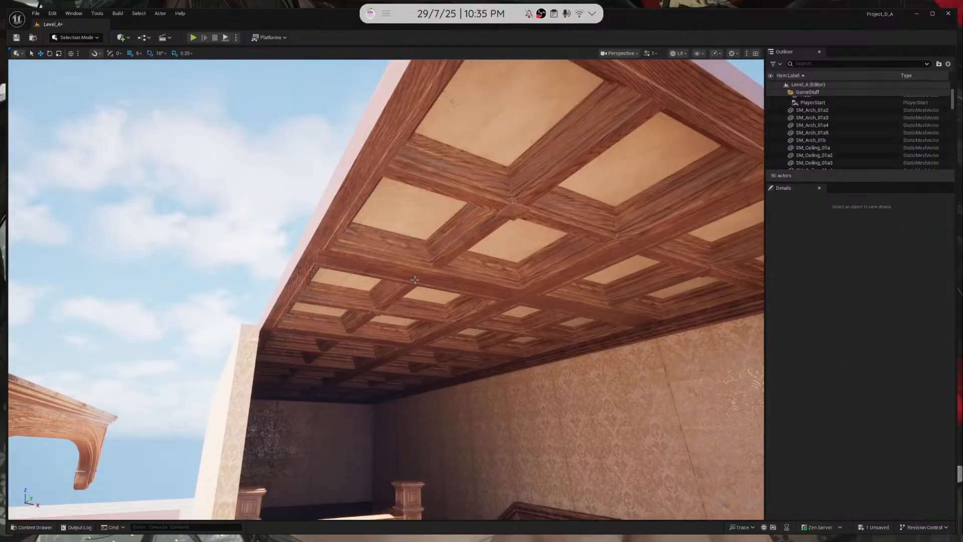
Move SM_Arch_01b out to the open edge of the upper floor, raise it to Z 320 and scale it to 0.5 along Y
click(54, 527)
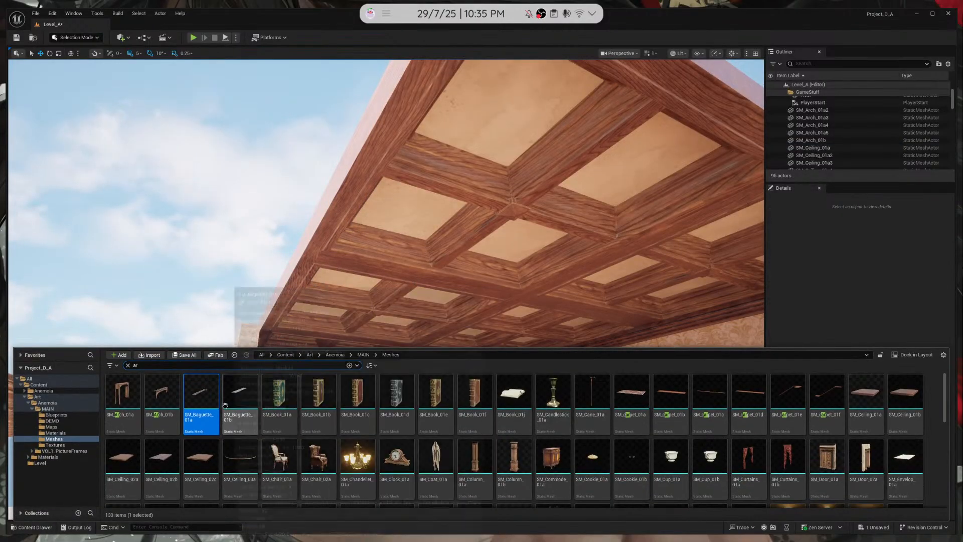
right_drag(331, 251, 307, 266)
click(307, 265)
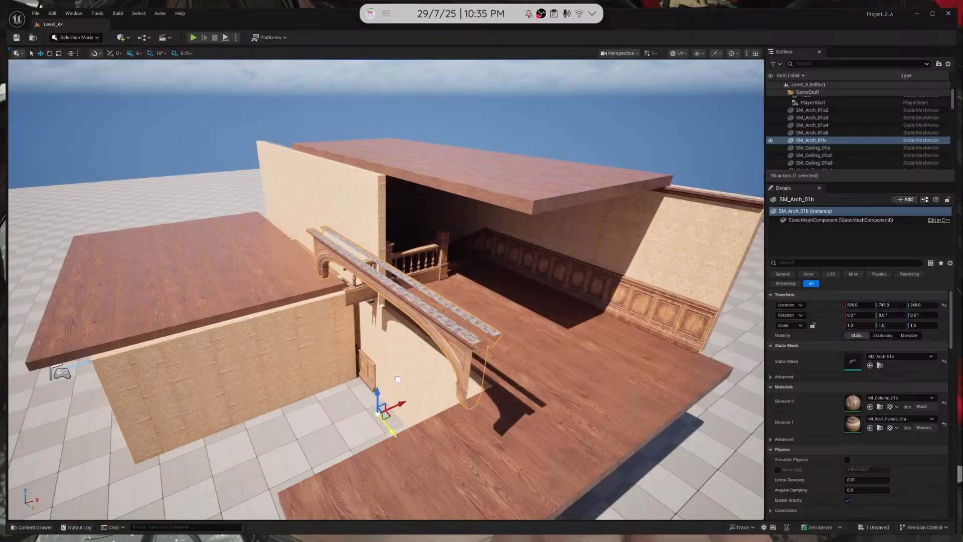
drag(398, 397, 459, 373)
right_drag(459, 372, 578, 392)
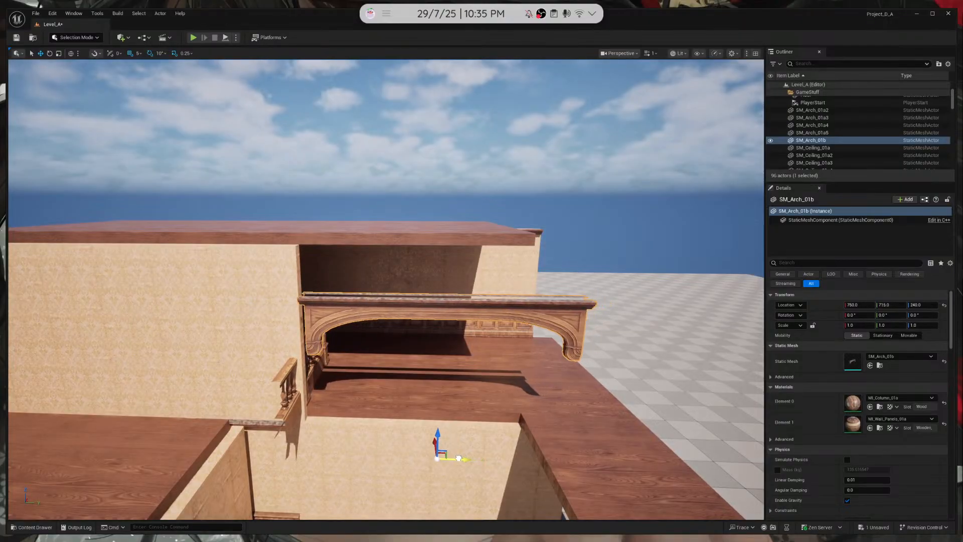
right_drag(348, 358, 349, 358)
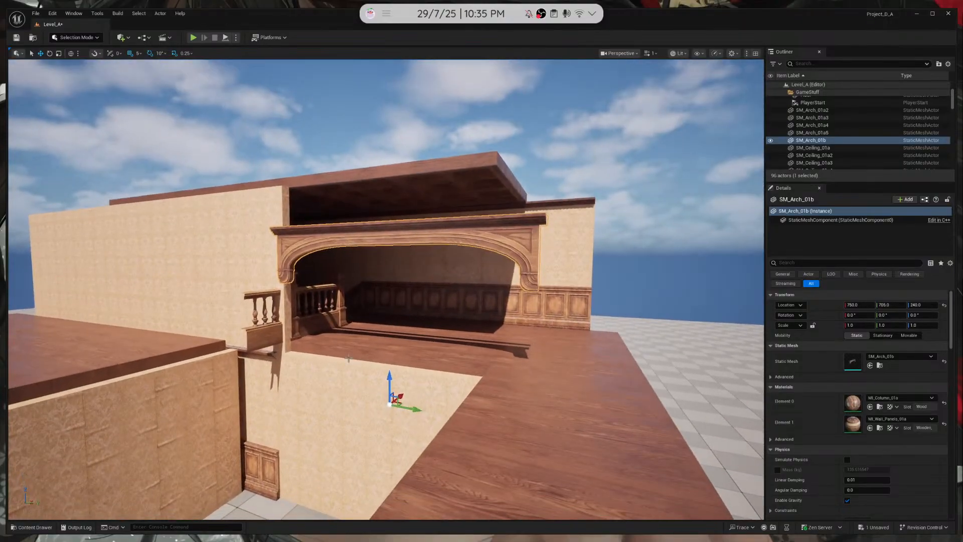
drag(390, 375, 392, 326)
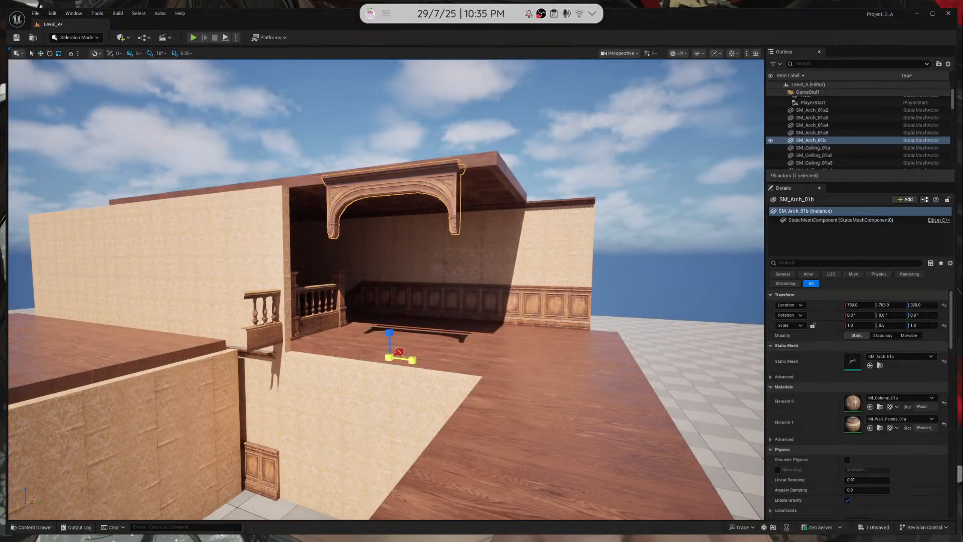
Slide the narrowed SM_Arch_01b along Y to 590, against the end of the upper-floor wall
right_drag(399, 352, 435, 349)
key(w)
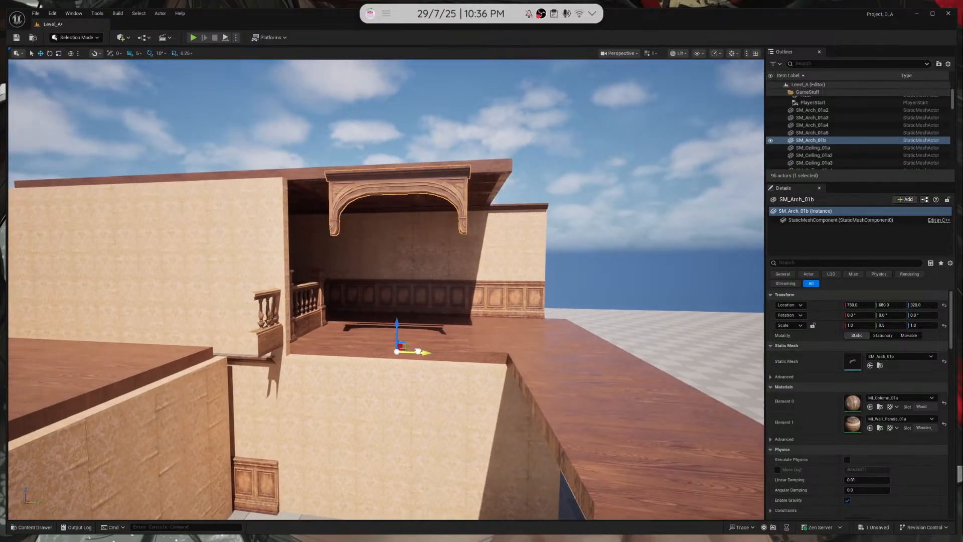
right_drag(381, 327, 382, 327)
click(425, 341)
right_drag(421, 384, 421, 384)
click(421, 384)
key(s)
mouse_move(386, 290)
right_down()
mouse_move(439, 291)
mouse_move(380, 290)
right_up()
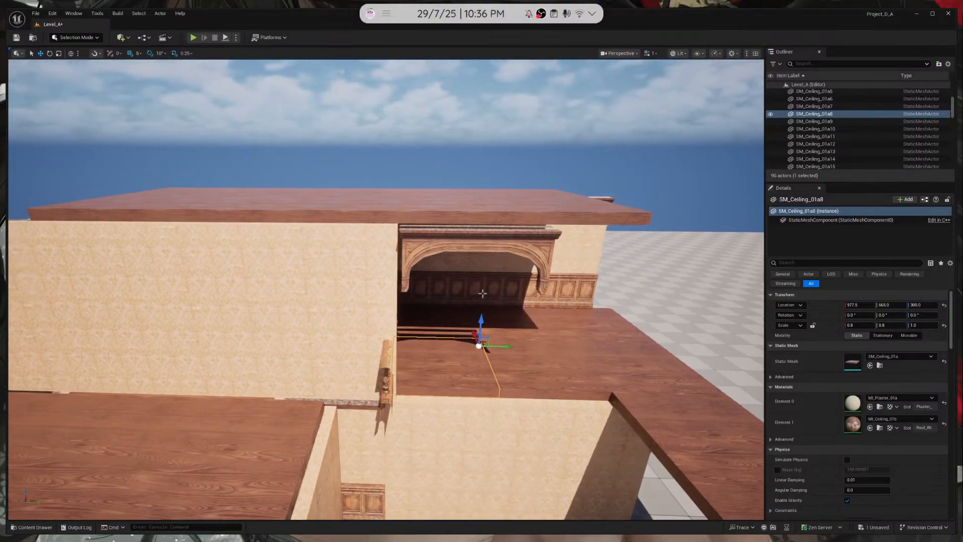
Reselect SM_Arch_01b and shift it along X to 775 under the ceiling edge
click(469, 241)
right_drag(468, 240, 486, 243)
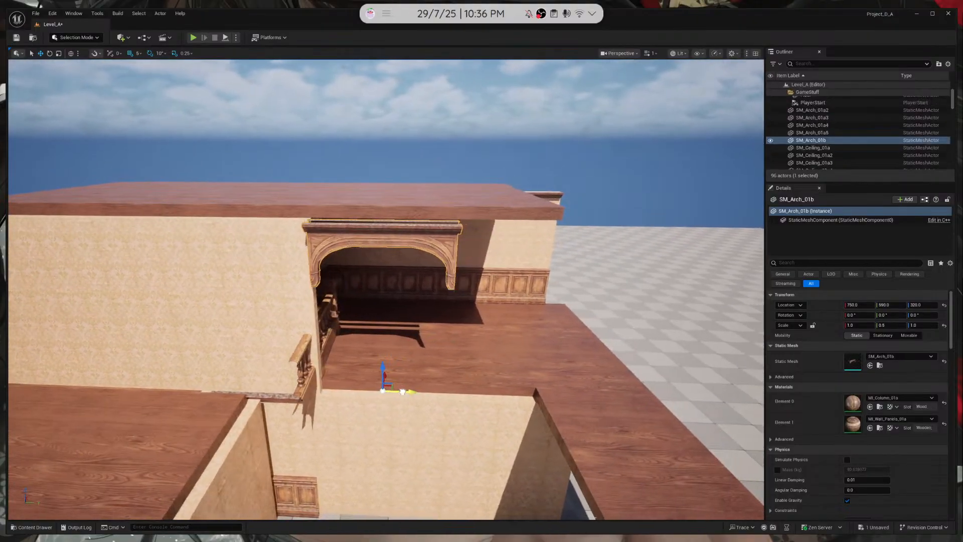
key(d)
right_drag(401, 391, 271, 385)
key(w)
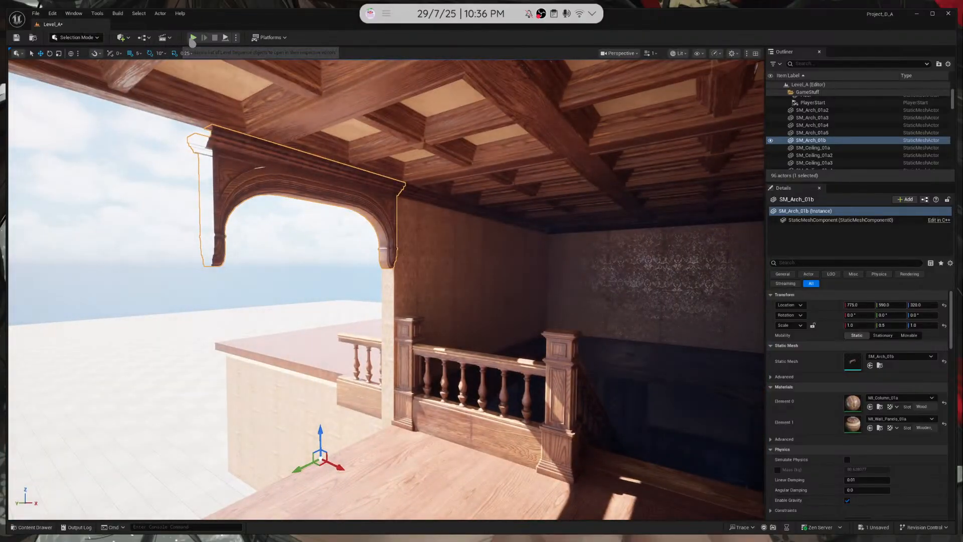
Play the level to check the arch from the landing, and adjust its X location to 770
click(192, 38)
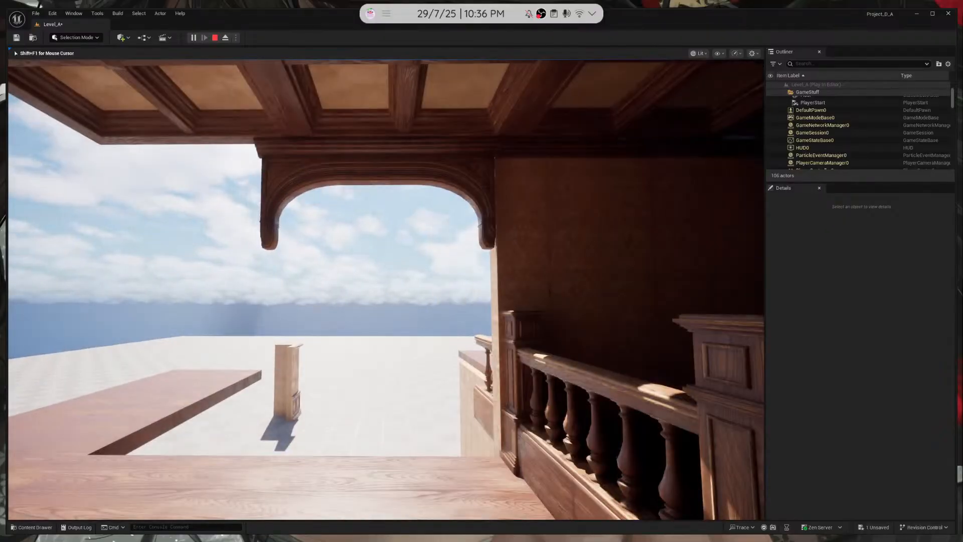
key(Escape)
click(452, 165)
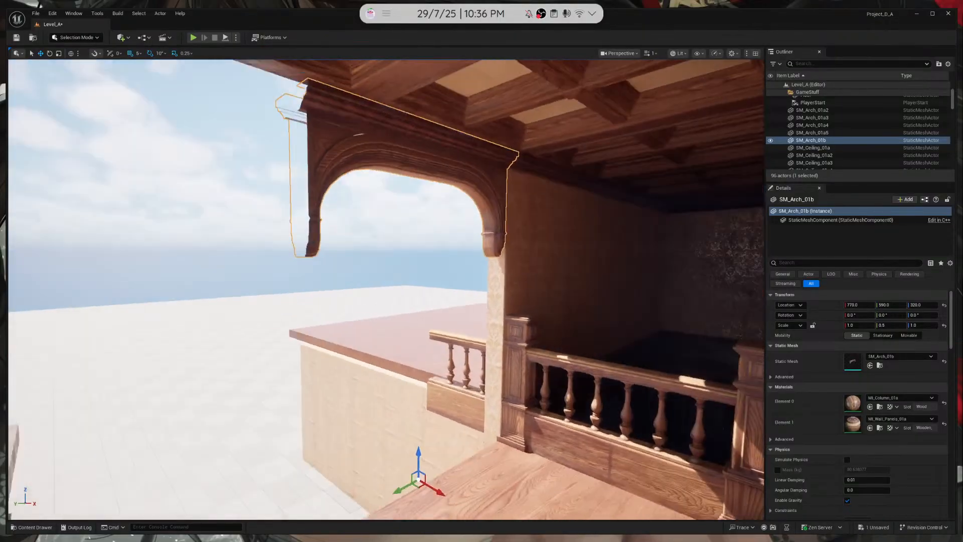
right_drag(386, 289, 306, 287)
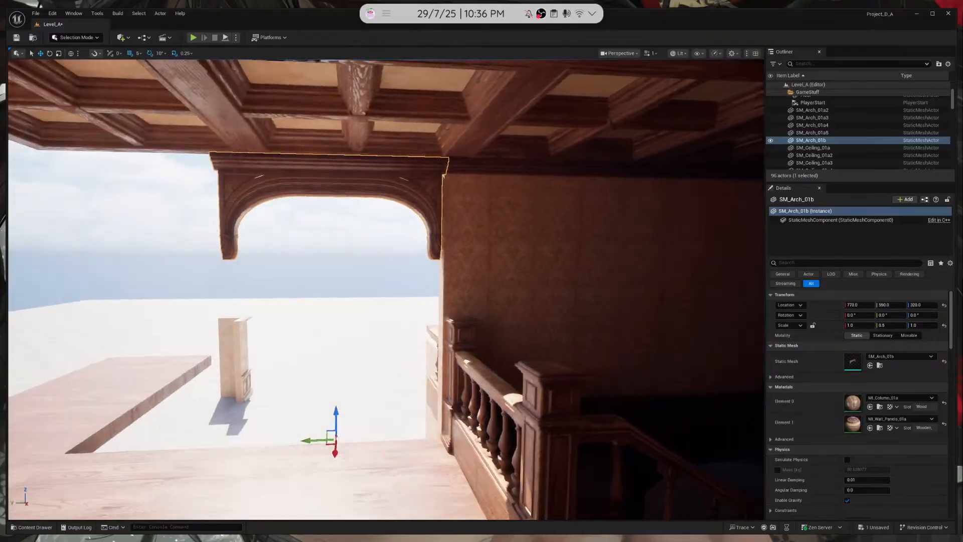
right_drag(109, 396, 226, 220)
Move SM_Arch_01b along Y to 670 to leave space between the arch and the wall end
key(Escape)
mouse_move(351, 289)
right_down()
mouse_move(348, 278)
mouse_move(336, 280)
mouse_move(351, 289)
right_up()
key(s)
click(496, 222)
right_drag(484, 238, 541, 284)
key(s)
key(a)
click(483, 125)
key(f)
key(w)
right_drag(454, 250, 454, 277)
key(e)
drag(417, 395, 339, 399)
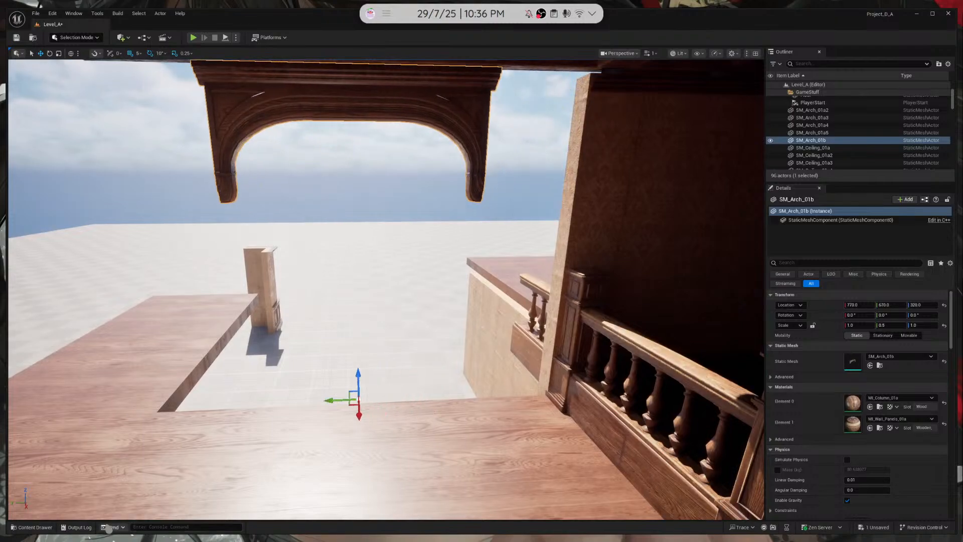
Search the Meshes folder for "corner" to find a wall corner piece
click(34, 527)
text(c)
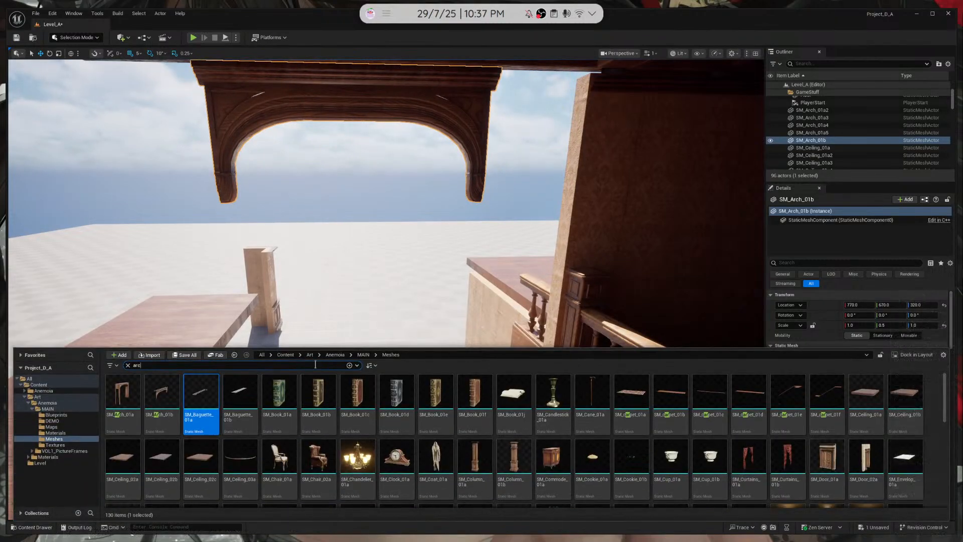
text(i)
key(BackSpace)
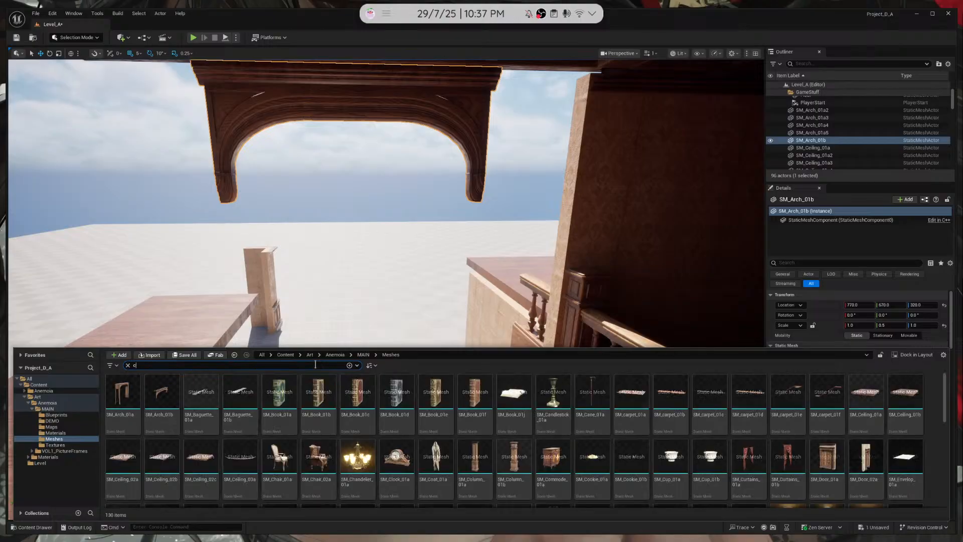
text(corner)
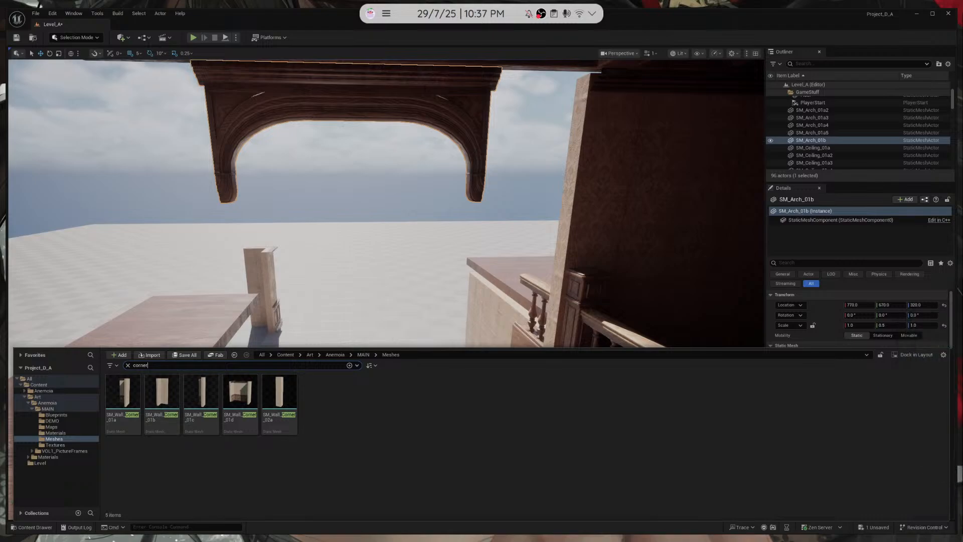
Place SM_Wall_Corner_01b on the upper landing beside the arch and rotate it 180° about Z
right_drag(386, 201, 453, 163)
key(s)
key(w)
key(s)
key(w)
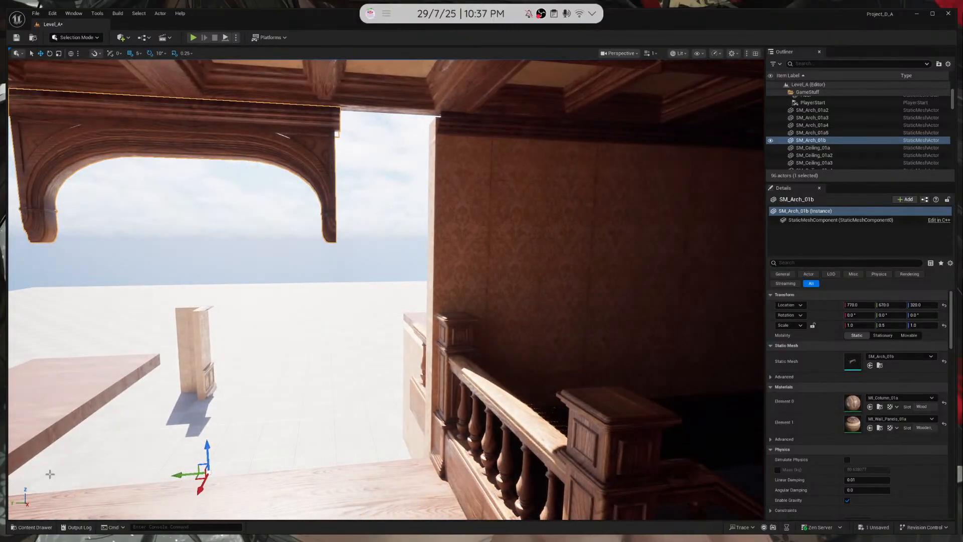
click(32, 526)
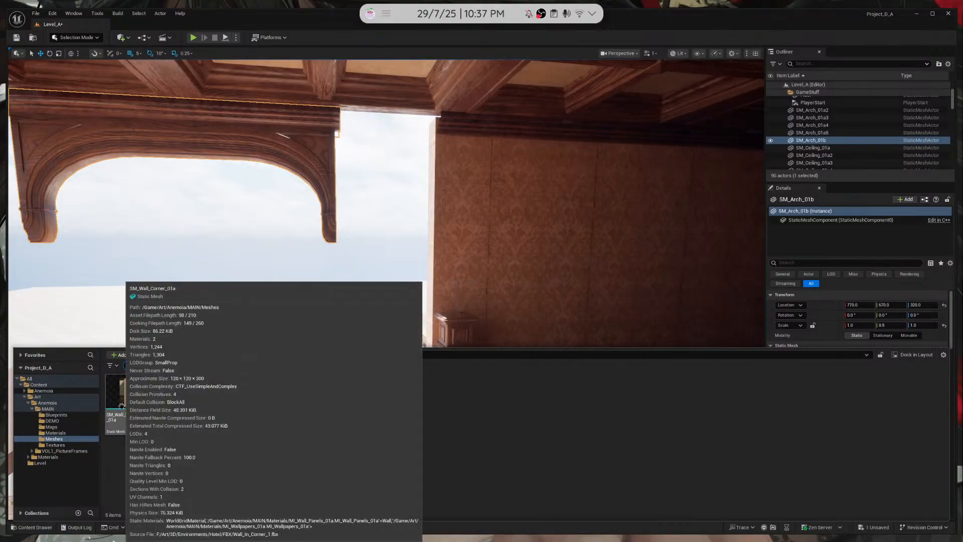
drag(162, 396, 343, 482)
right_drag(344, 481, 426, 445)
key(e)
drag(426, 486, 368, 481)
right_drag(368, 480, 253, 466)
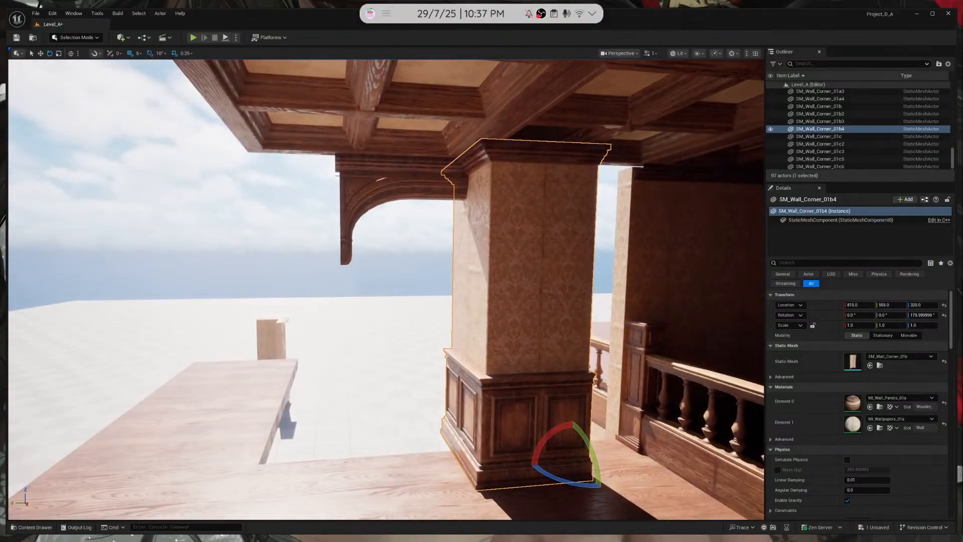
Try SM_Wall_Corner_01c near the open edge of the landing and view it from outside
click(21, 530)
drag(201, 416, 340, 494)
right_drag(340, 493, 220, 471)
right_drag(451, 426, 717, 405)
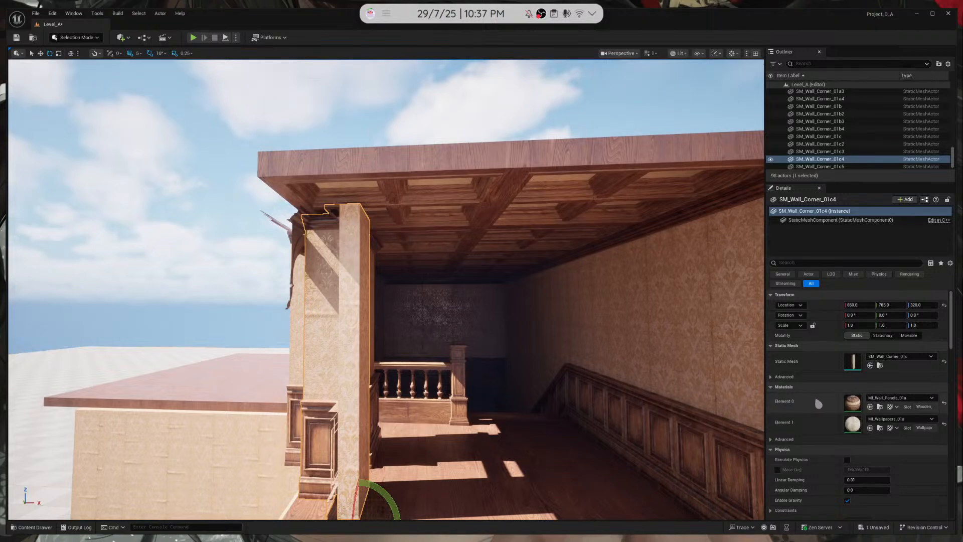
Look through the physics, collision and rendering properties of the placed SM_Wall_Corner_01c, and delete the piece
scroll(821, 407, down, 3)
scroll(821, 407, down, 4)
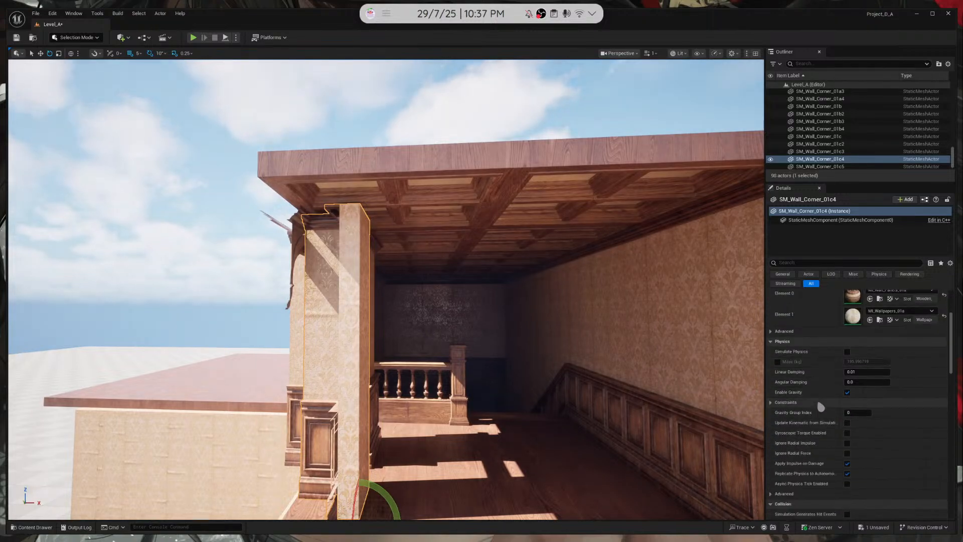
scroll(820, 404, down, 5)
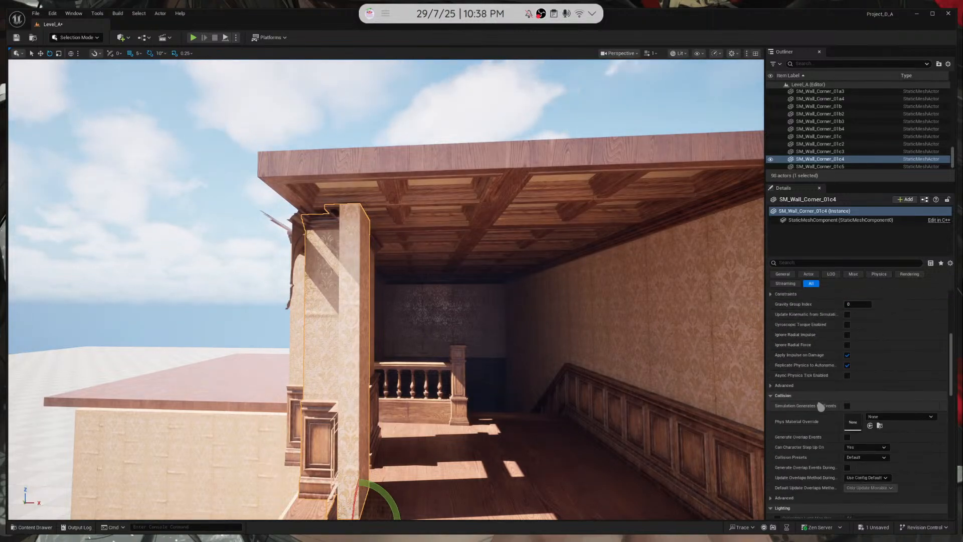
click(821, 221)
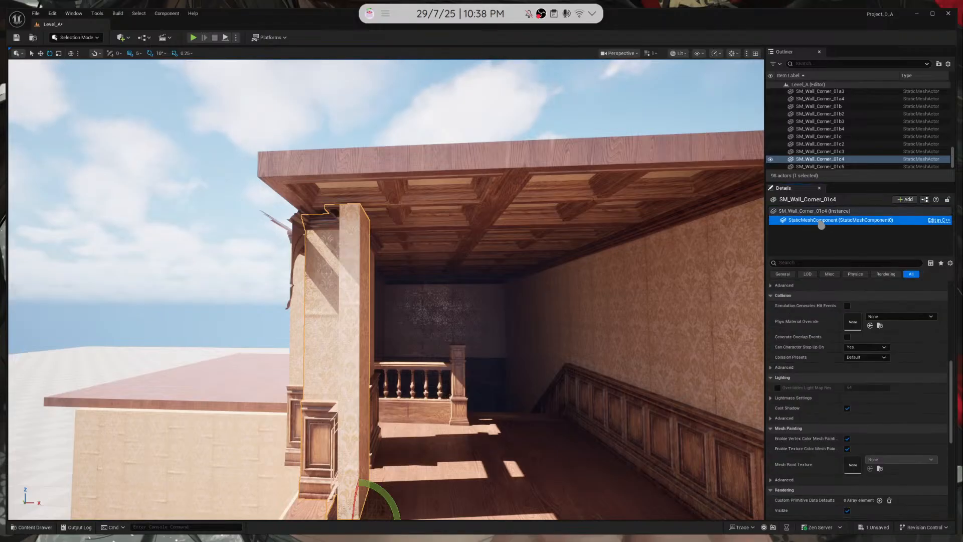
scroll(807, 379, down, 6)
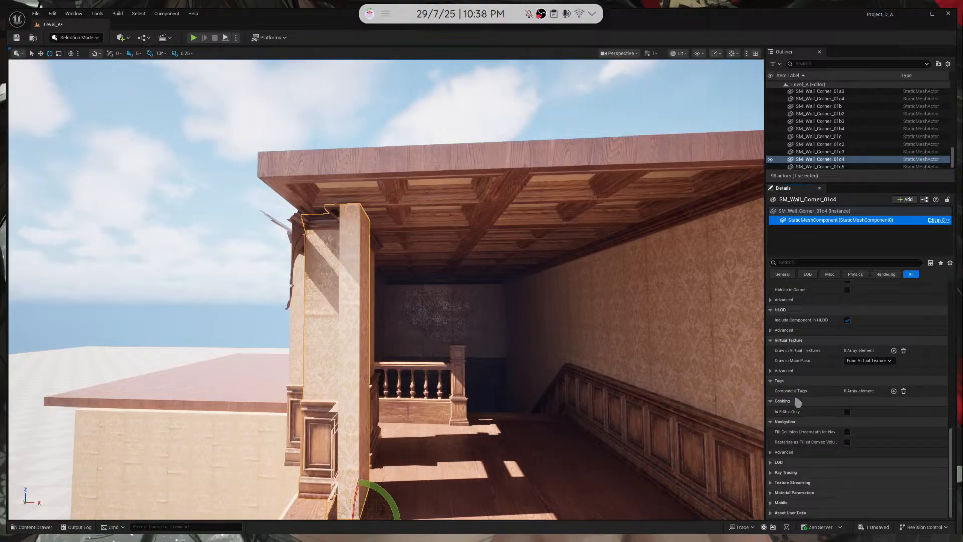
scroll(804, 391, up, 5)
scroll(801, 404, up, 5)
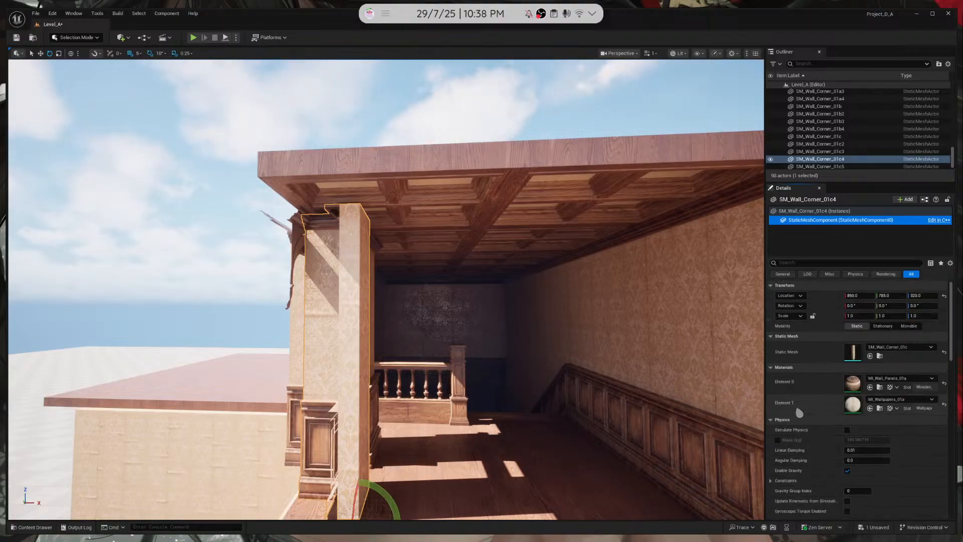
click(808, 211)
scroll(816, 439, down, 5)
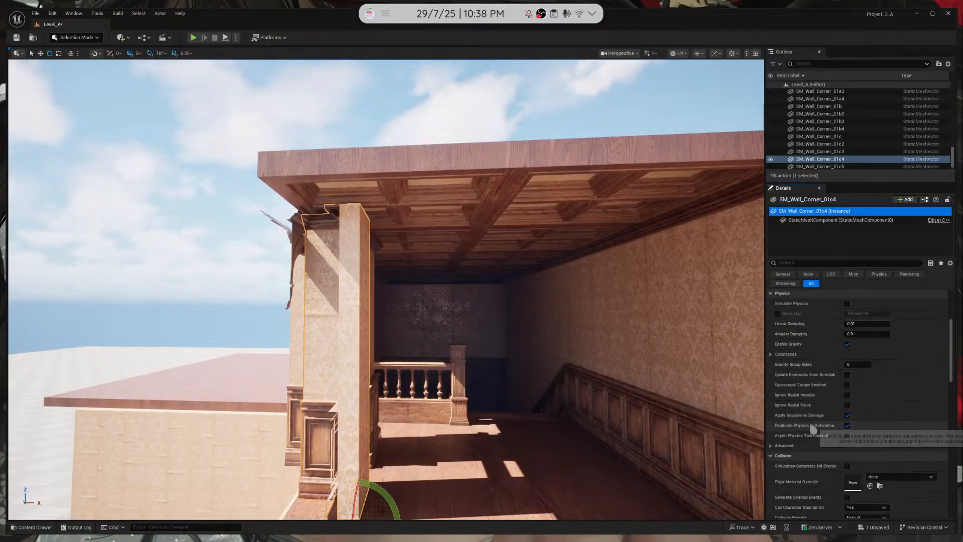
scroll(818, 422, down, 4)
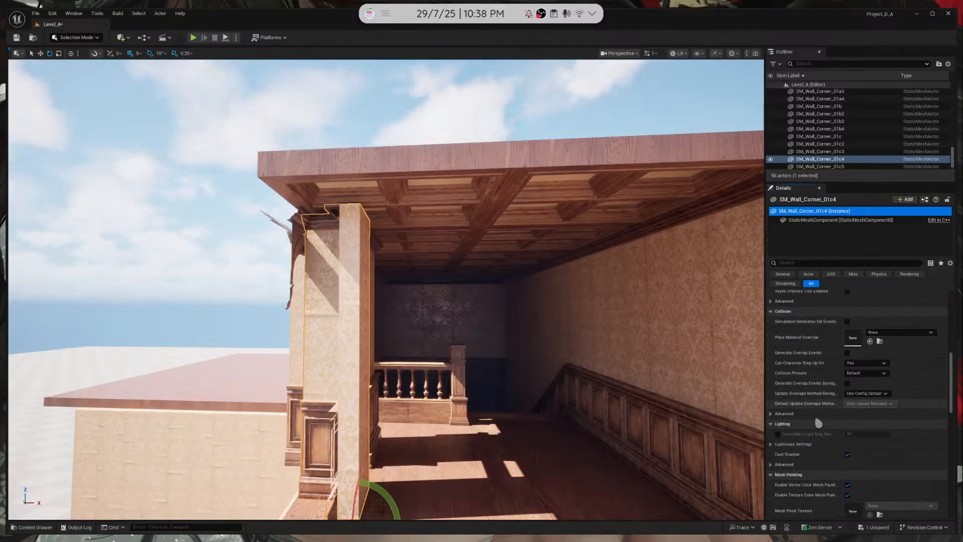
key(Delete)
right_drag(354, 403, 211, 396)
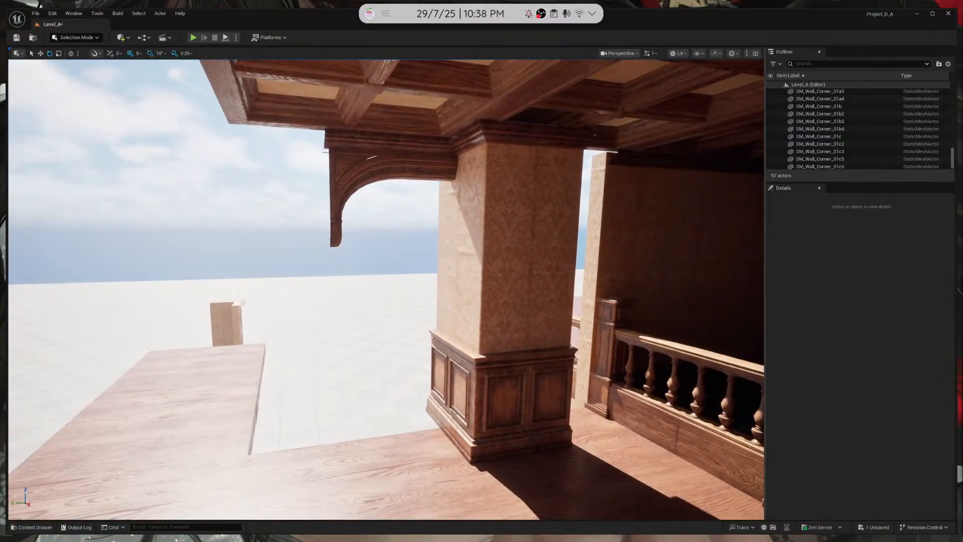
Move the SM_Wall_Corner_01b piece to X 760 and slide it along Y against the wall behind the balustrade
click(455, 420)
key(f)
drag(390, 388, 424, 359)
mouse_move(424, 359)
right_down()
mouse_move(396, 346)
mouse_move(421, 346)
right_up()
drag(426, 387, 429, 389)
right_drag(430, 389, 367, 325)
key(Escape)
click(369, 341)
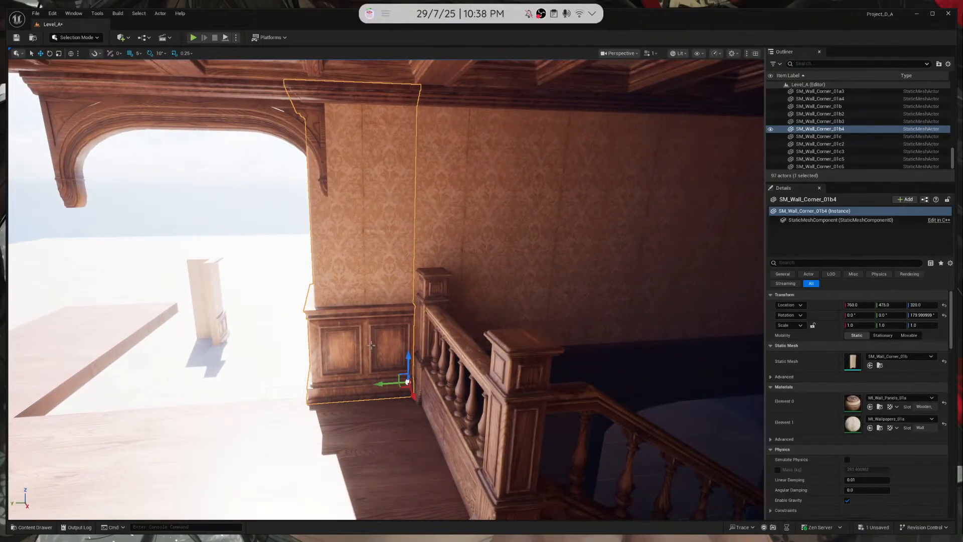
drag(383, 381, 401, 379)
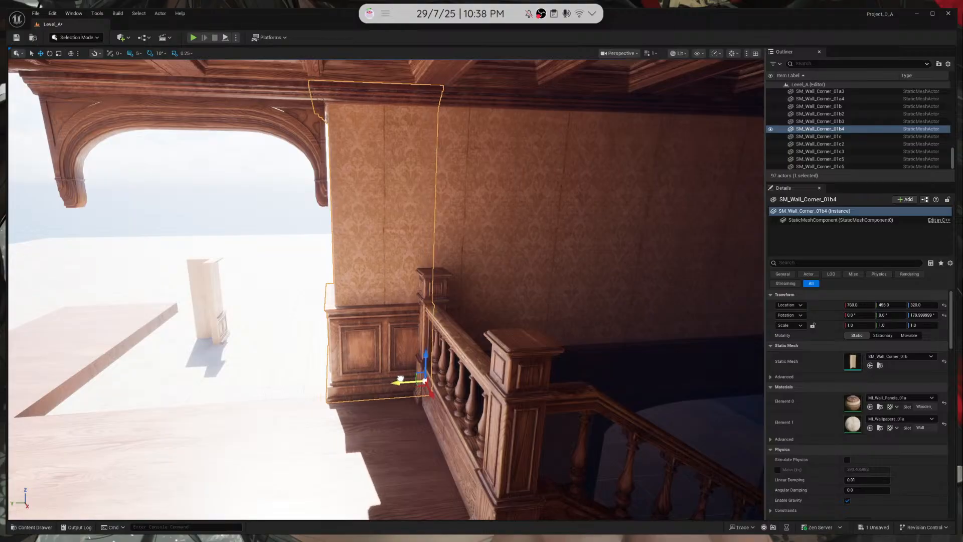
Select the upper stairwell walls SM_Wall_01f2 and SM_Wall_01f3 together and adjust their position along Y relative to the wall corner
click(443, 260)
key(f)
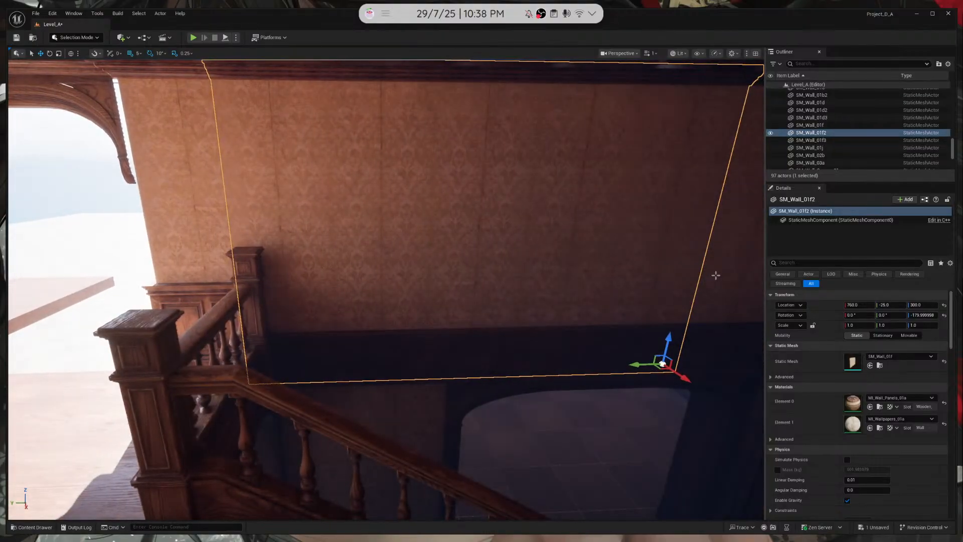
ctrl+click(737, 282)
key(f)
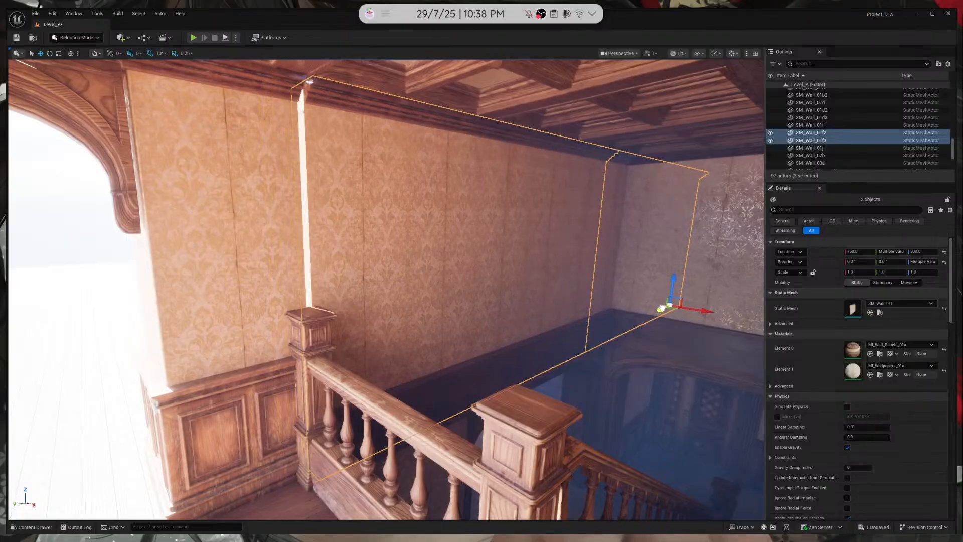
key(Escape)
Slide SM_Arch_01b over the landing opening slightly along Y relative to the wall corner, and clear the selection
right_drag(386, 290, 241, 282)
click(402, 146)
right_drag(402, 146, 346, 155)
right_drag(361, 392, 362, 392)
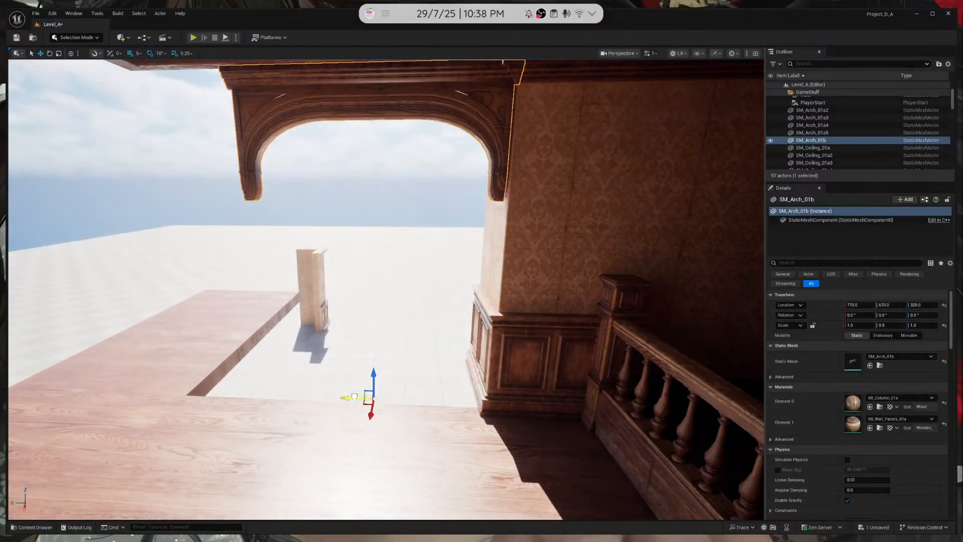
drag(354, 396, 356, 396)
key(Escape)
right_drag(463, 301, 354, 326)
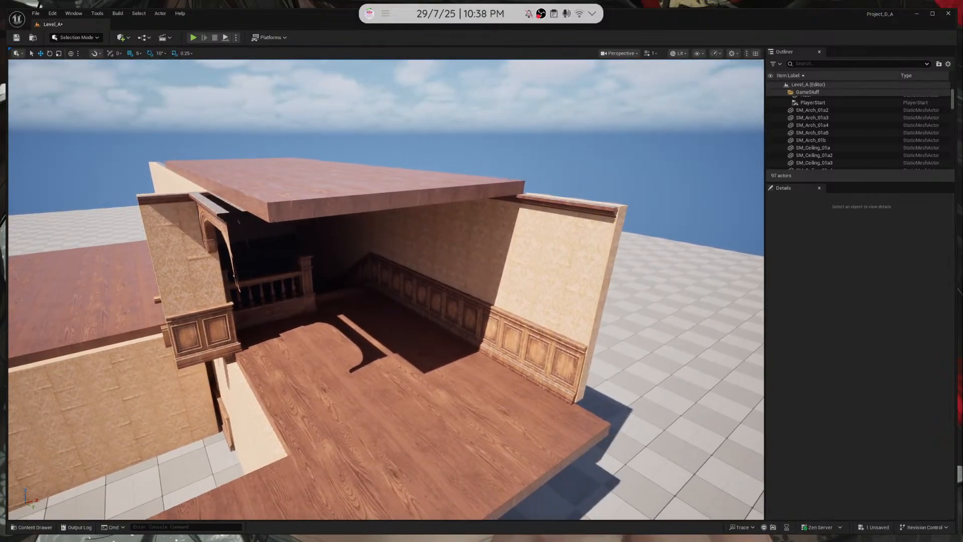
click(31, 527)
drag(201, 396, 483, 403)
key(Delete)
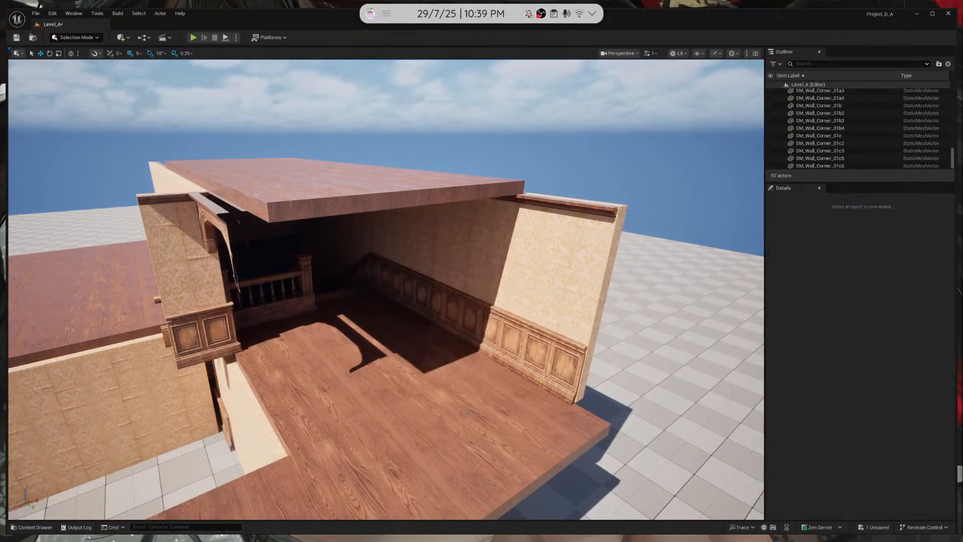
Place an SM_Wall_Corner_01c piece at the open end of the landing and rotate it 90° about Z
click(32, 526)
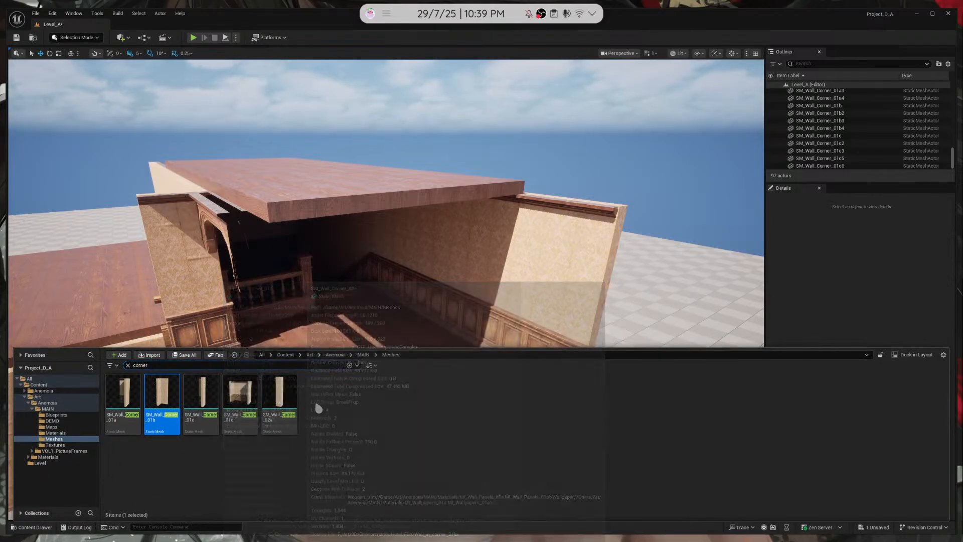
drag(202, 404, 517, 394)
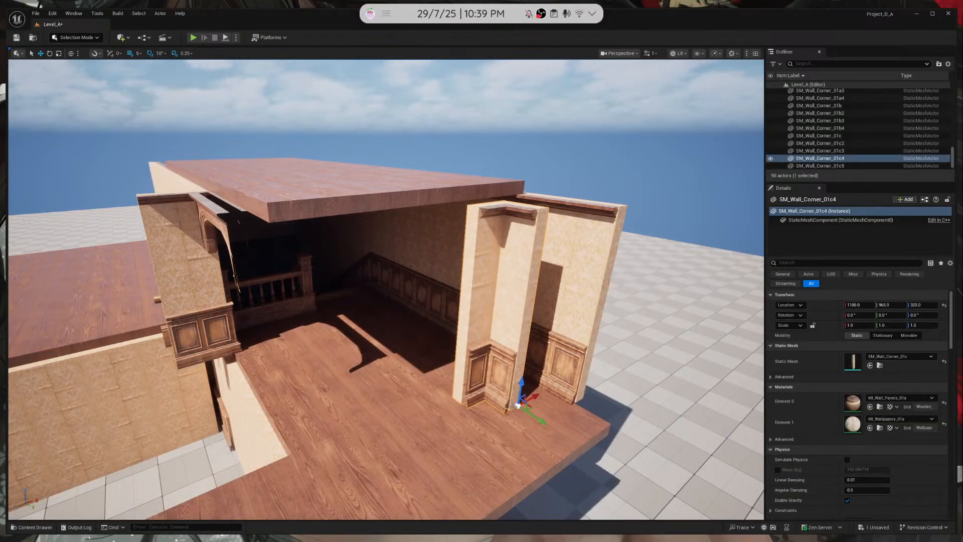
drag(501, 431, 558, 432)
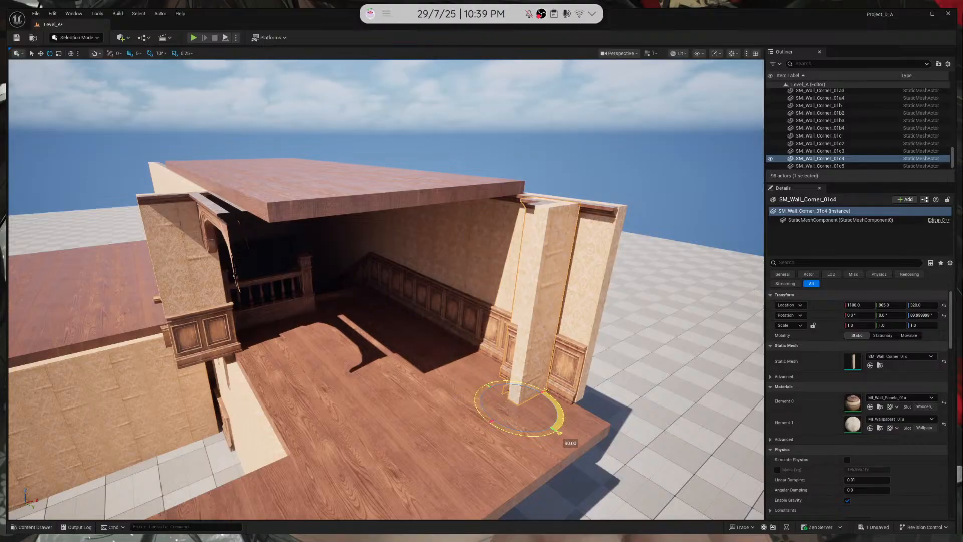
key(a)
right_drag(294, 365, 442, 361)
key(w)
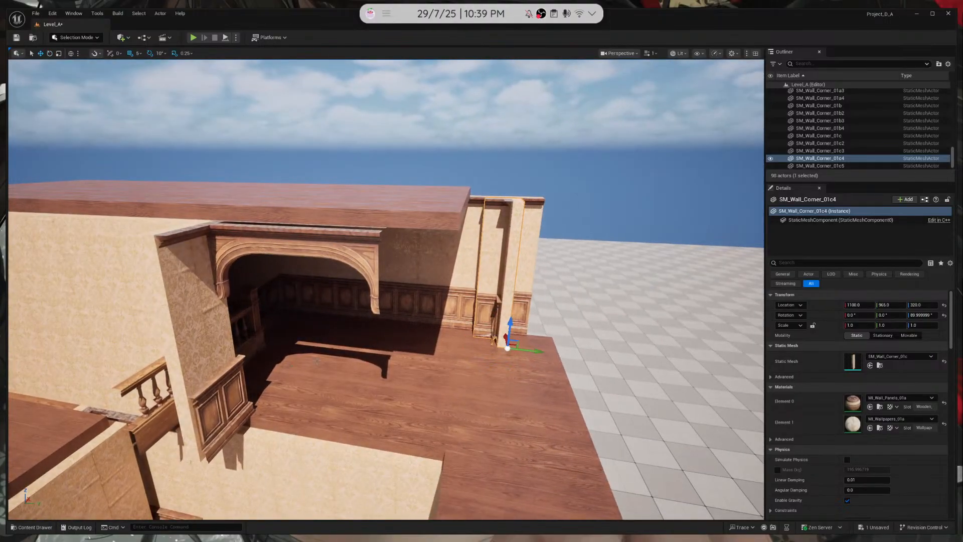
Move the rotated wall corner to X 1130, Y 875, against the landing's long side wall
drag(520, 351, 473, 354)
mouse_move(473, 354)
right_down()
mouse_move(351, 382)
mouse_move(459, 362)
right_up()
key(d)
key(e)
key(s)
key(a)
key(d)
Delete the SM_Wall_01a18 panel that extends past the wall corner beyond the ceiling edge
click(407, 275)
right_drag(407, 275, 438, 241)
key(w)
key(d)
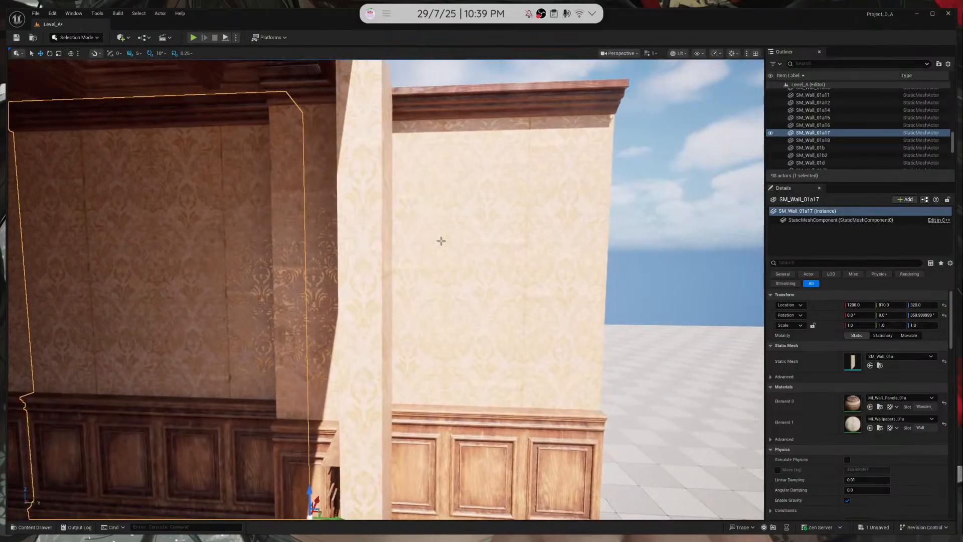
click(486, 225)
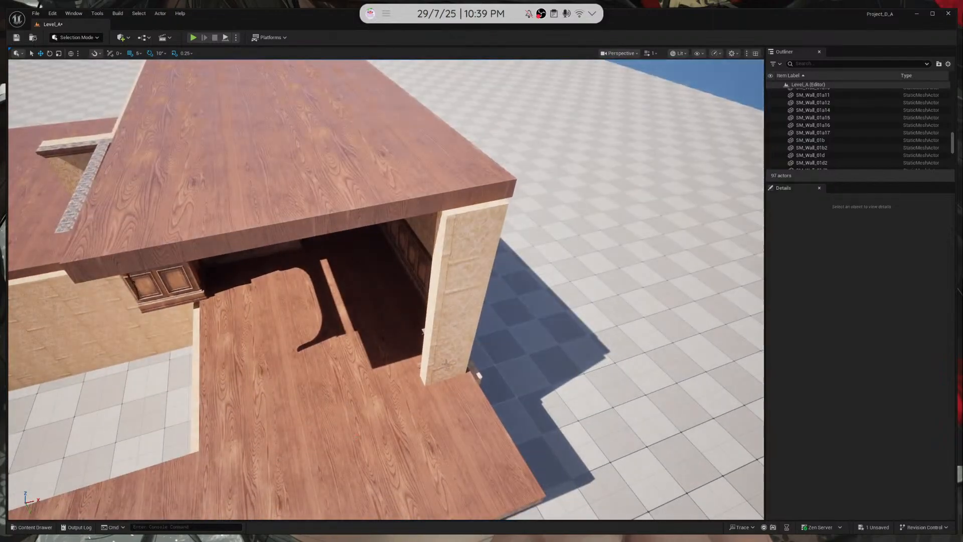
Examine how the upper side wall and corner line up with the arch and the ground-floor walls below
click(446, 362)
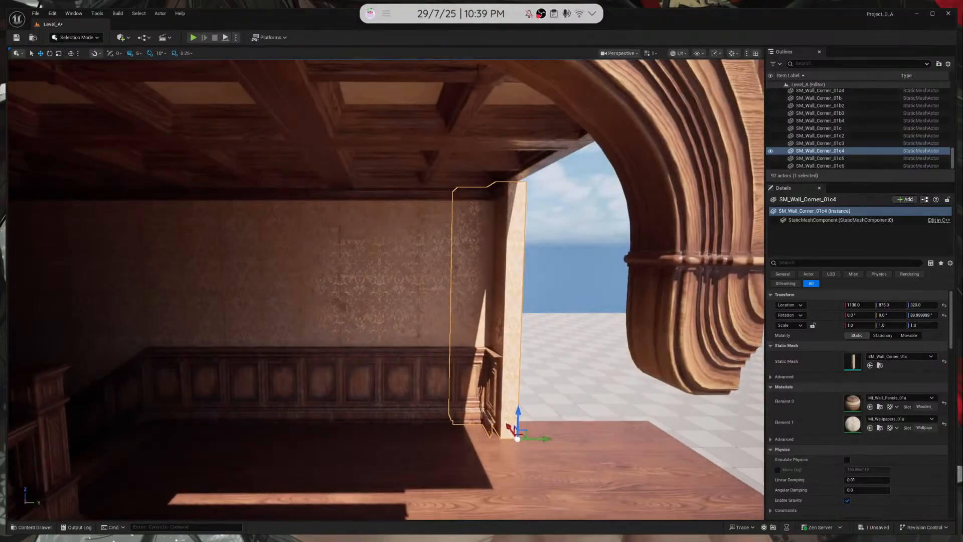
click(569, 216)
click(386, 286)
scroll(386, 286, down, 5)
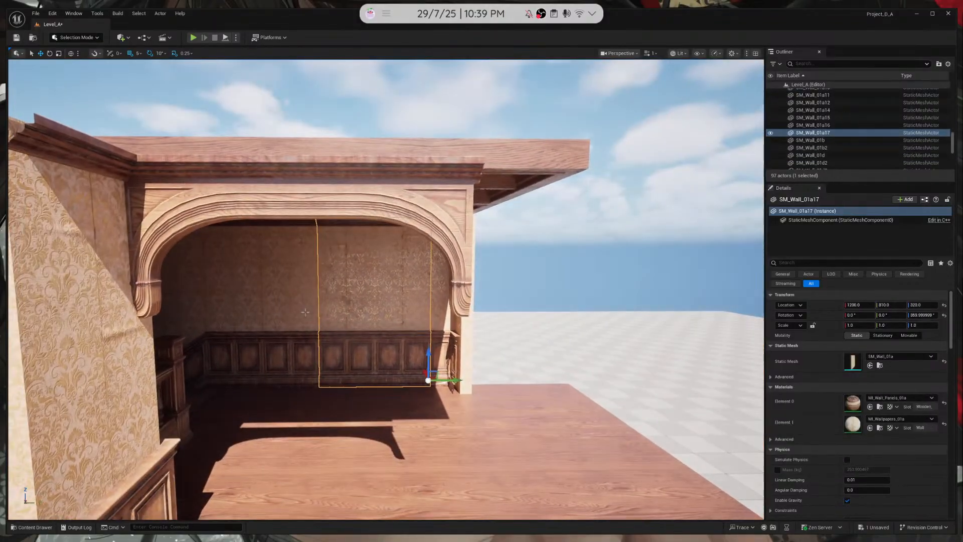
click(325, 312)
click(378, 301)
middle_drag(378, 301, 378, 351)
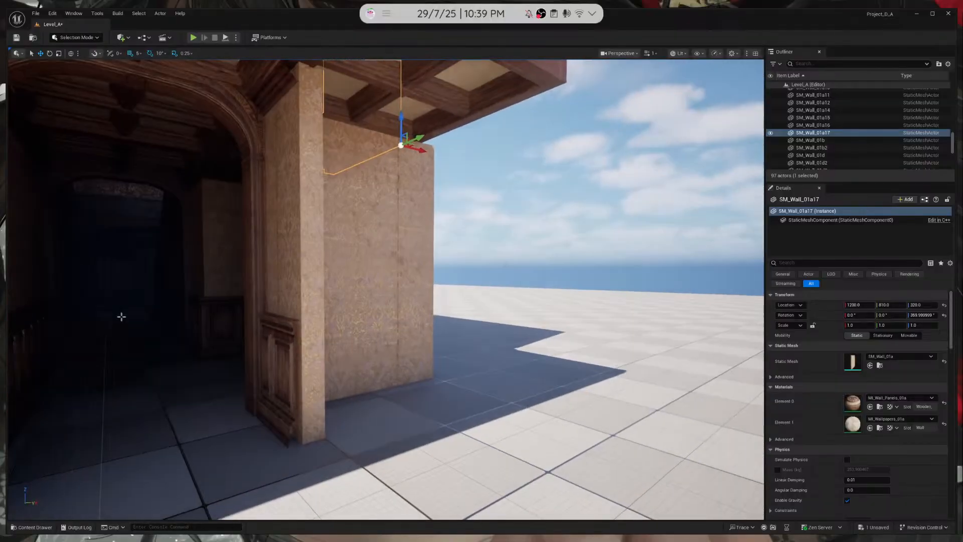
click(311, 301)
right_drag(312, 300, 305, 301)
key(s)
click(467, 287)
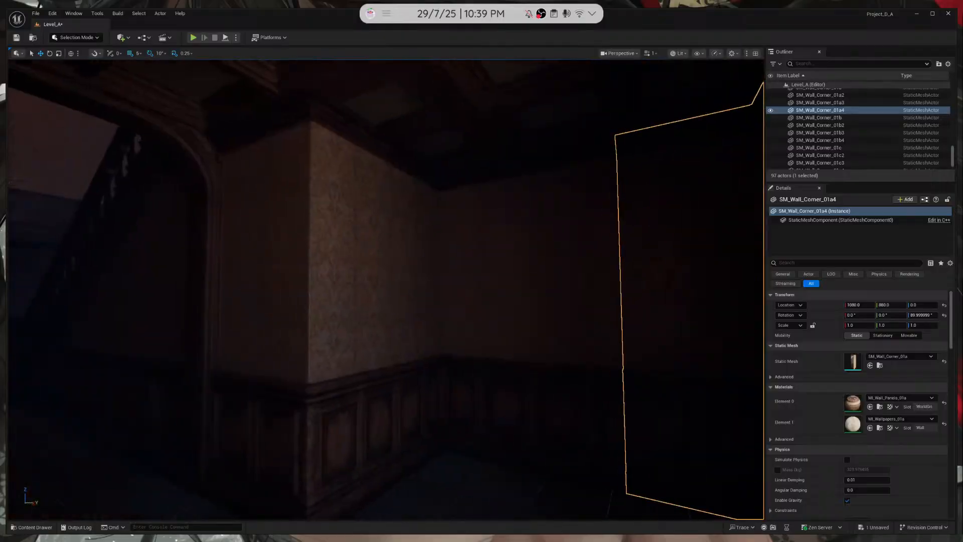
Duplicate the ground-floor wall section SM_Wall_01d3 straight up to Z 320 on the landing's side wall
click(506, 301)
right_drag(506, 301, 577, 415)
key(s)
key(w)
key(d)
key(w)
key(s)
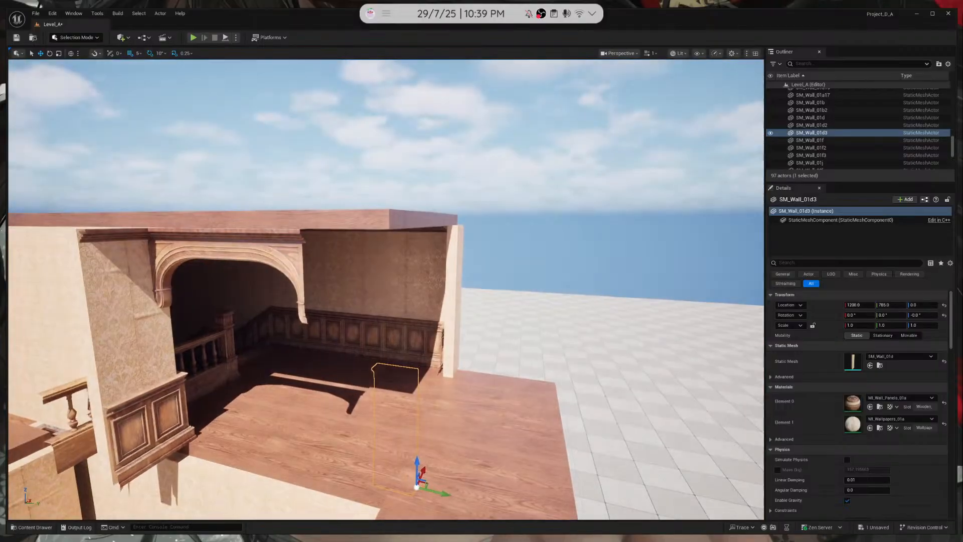
alt+click(418, 461)
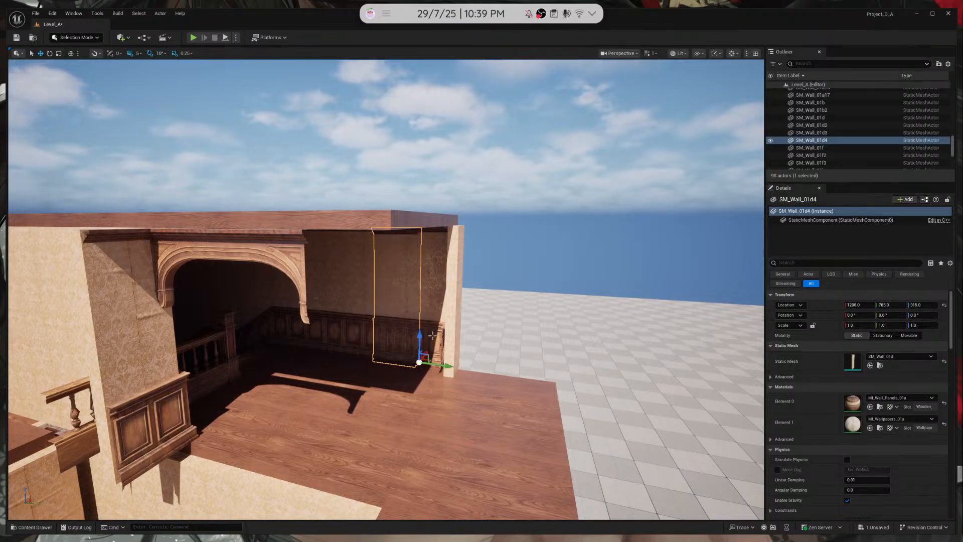
key(f)
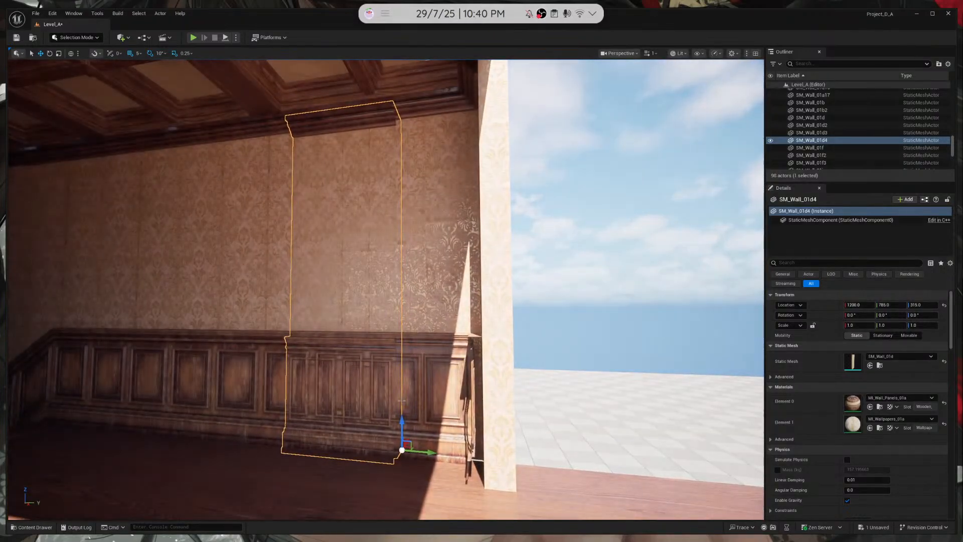
drag(401, 415, 410, 357)
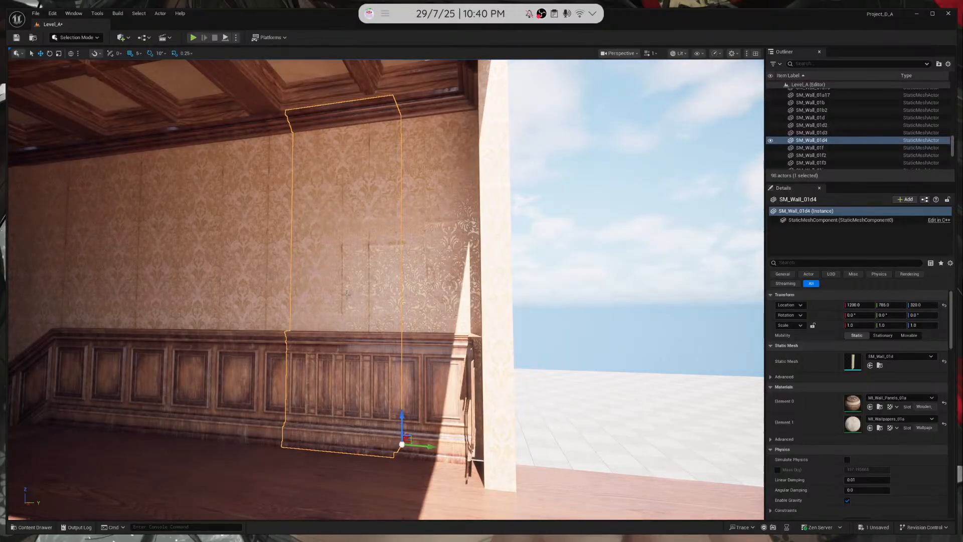
Delete the overlapping SM_Wall_01a17 panel and slide SM_Wall_01d4 along Y against the neighbouring wall
click(257, 270)
key(Delete)
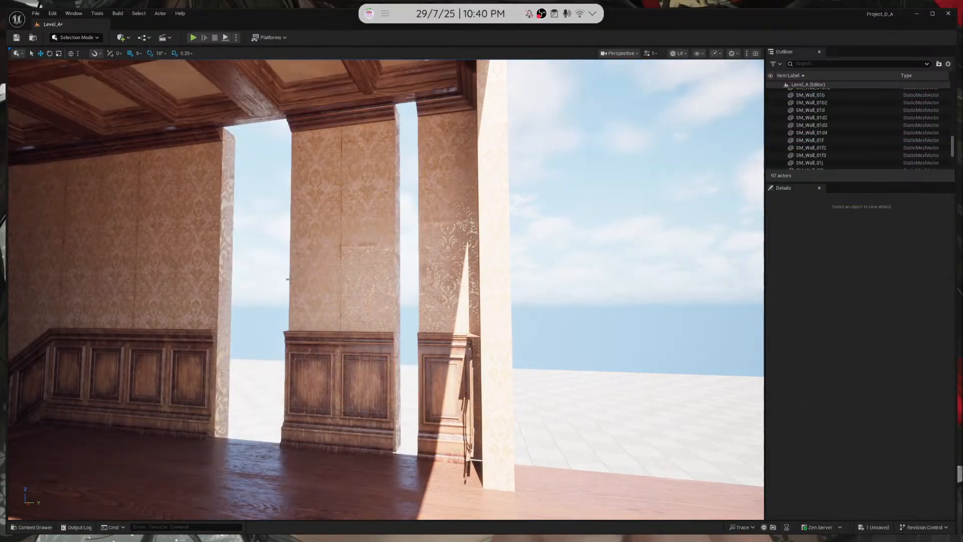
click(320, 405)
drag(423, 445, 337, 449)
Slide the SM_Wall_Corner_01c piece along Y to meet the shortened side wall
click(447, 383)
right_drag(447, 383, 401, 488)
key(s)
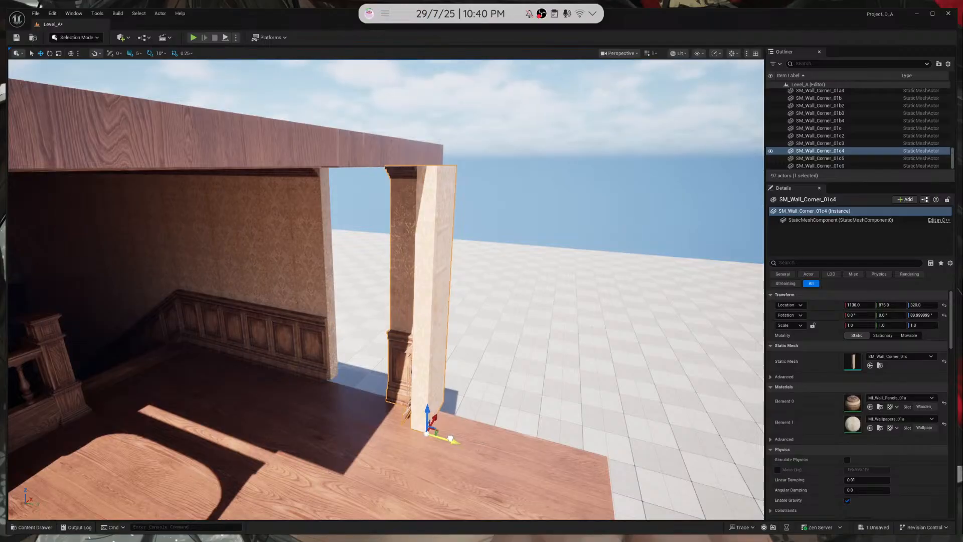
drag(385, 424, 376, 423)
key(s)
Inspect the upper landing from outside and the ground-floor walls and corners beneath it
right_drag(447, 330, 394, 319)
key(a)
key(d)
key(w)
click(273, 246)
key(s)
right_drag(274, 246, 407, 240)
key(a)
key(a)
click(369, 252)
key(a)
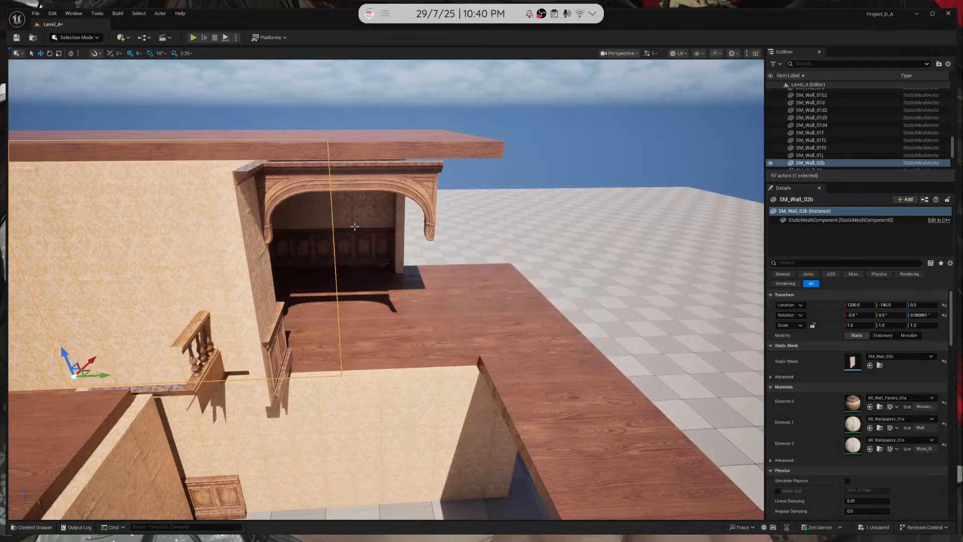
click(366, 247)
click(382, 248)
right_drag(240, 269, 47, 232)
key(d)
key(w)
click(384, 341)
key(a)
key(q)
right_drag(384, 341, 354, 313)
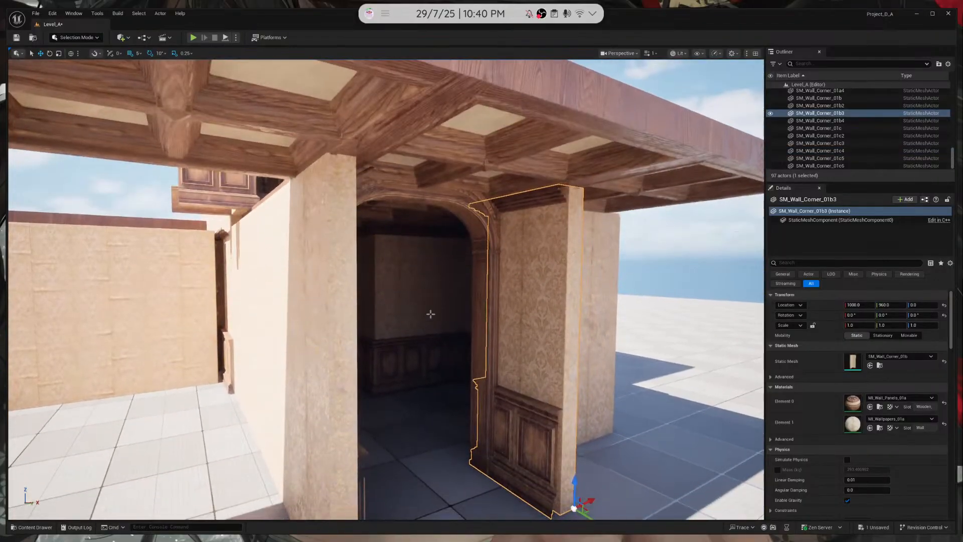
click(442, 301)
right_drag(442, 301, 450, 292)
Duplicate a ground-floor SM_Wall_01a panel upward to the upper floor beside the wall corner
click(397, 327)
right_drag(397, 327, 355, 351)
key(s)
key(d)
click(355, 351)
click(468, 370)
right_drag(468, 371, 403, 340)
click(404, 340)
alt+drag(430, 363, 404, 222)
key(e)
right_drag(403, 212, 402, 330)
key(s)
Position the duplicated SM_Wall_01a panel at Z 320 and X 930, next to the landing's wall corner
drag(444, 311, 426, 314)
key(d)
right_drag(410, 314, 331, 315)
key(w)
drag(406, 310, 381, 403)
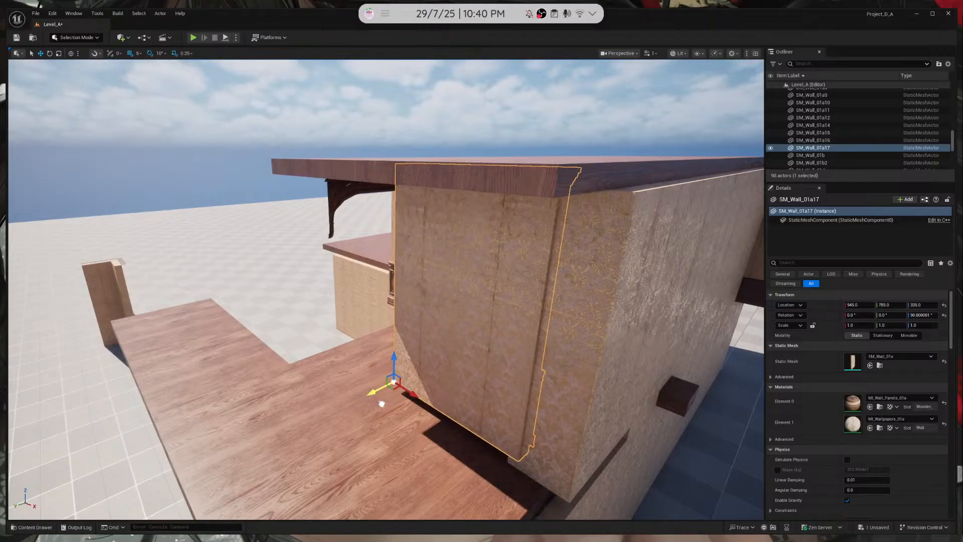
mouse_move(378, 307)
right_down()
mouse_move(389, 303)
mouse_move(378, 307)
right_up()
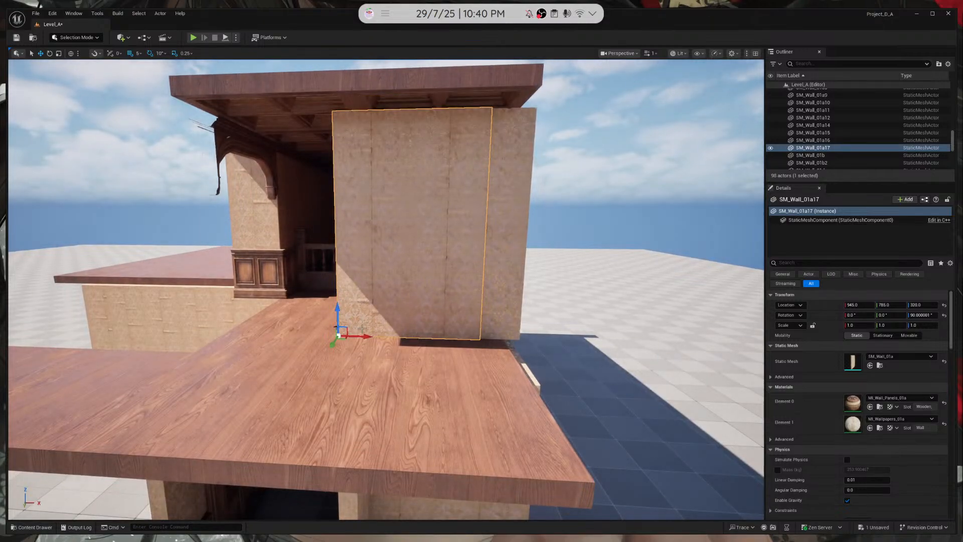
right_drag(347, 339, 465, 391)
key(Escape)
Slide the SM_Wall_01a17 panel along Y to 780, in line with the wall corner
click(454, 441)
mouse_move(454, 441)
right_down()
mouse_move(463, 447)
mouse_move(454, 444)
right_up()
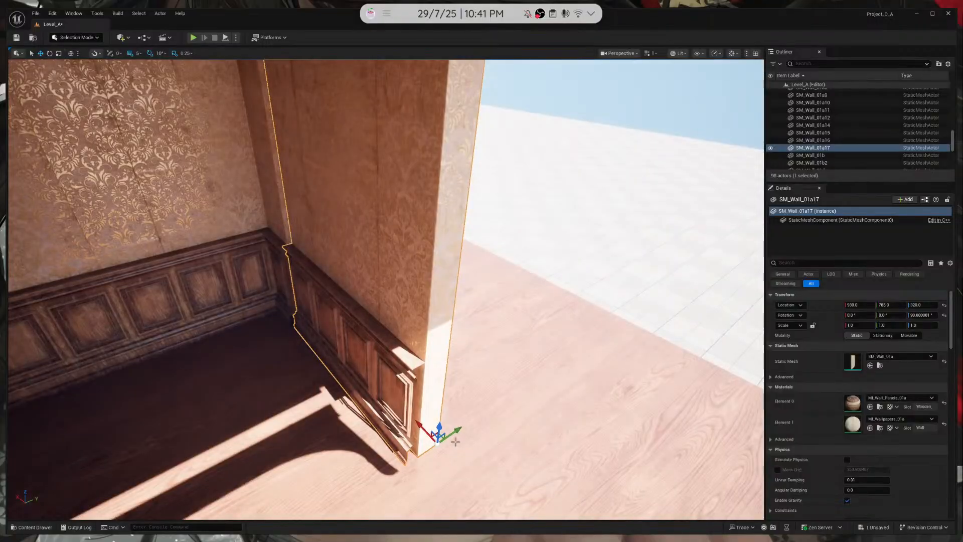
drag(456, 431, 453, 432)
right_drag(427, 354, 467, 323)
key(Escape)
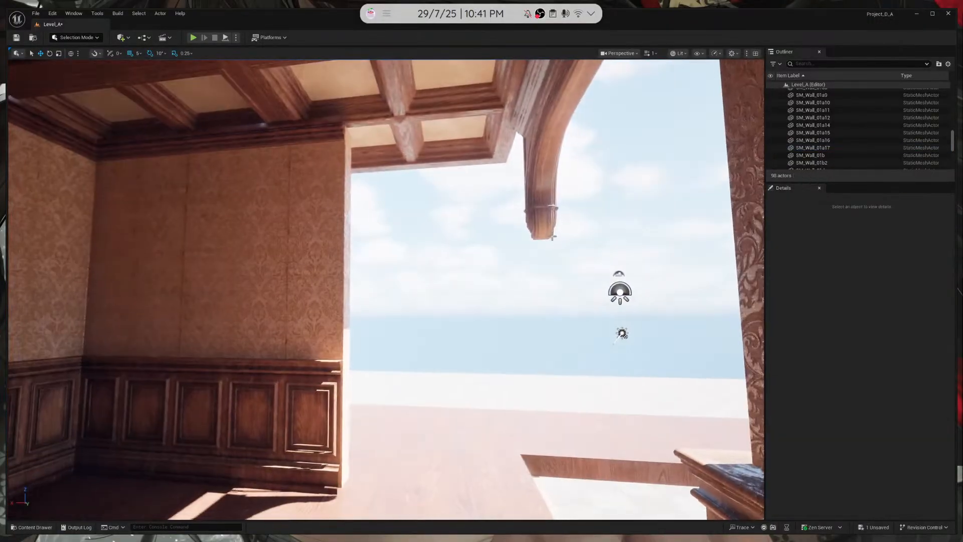
Duplicate the SM_Wall_01a17 panel along X to 730 to continue the wall opposite the balustrade
click(321, 321)
right_drag(321, 320, 384, 391)
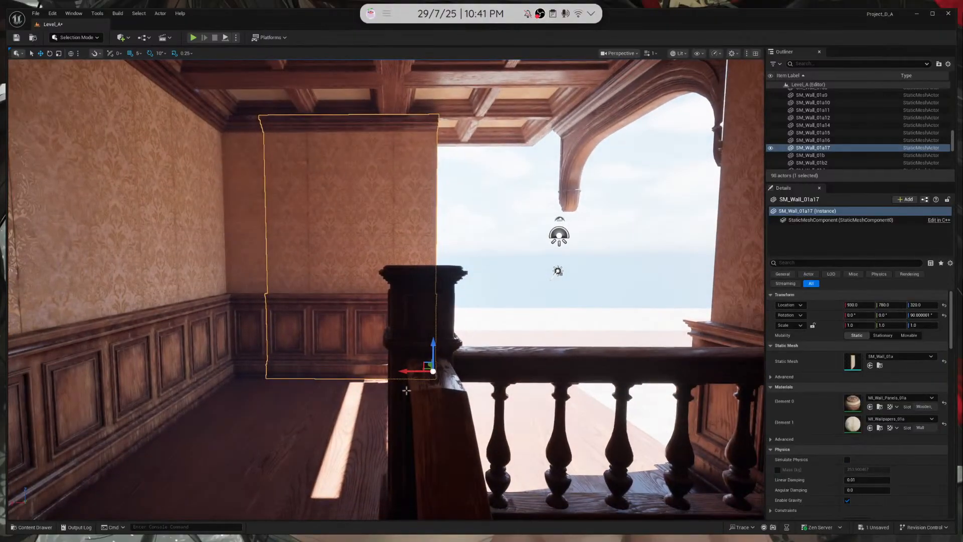
alt+drag(405, 370, 568, 351)
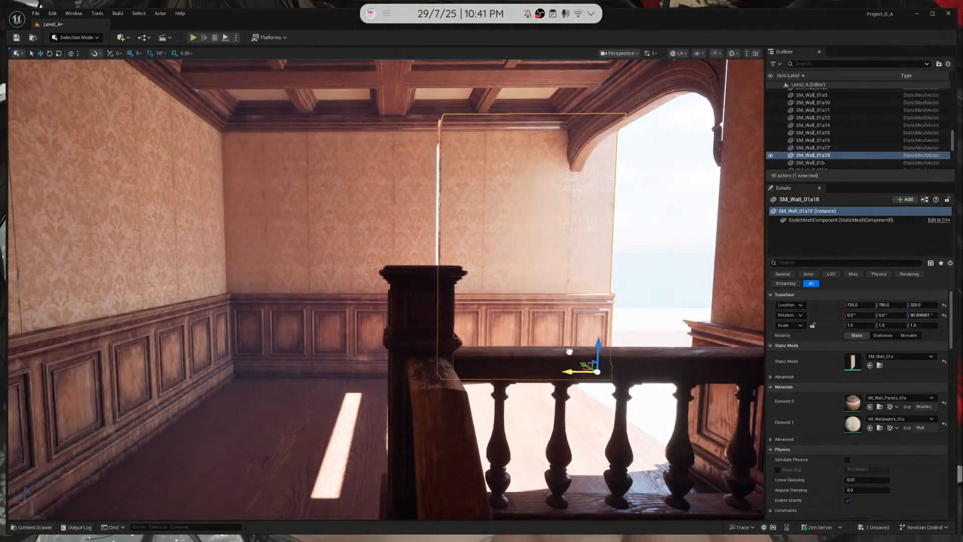
key(ctrl+space)
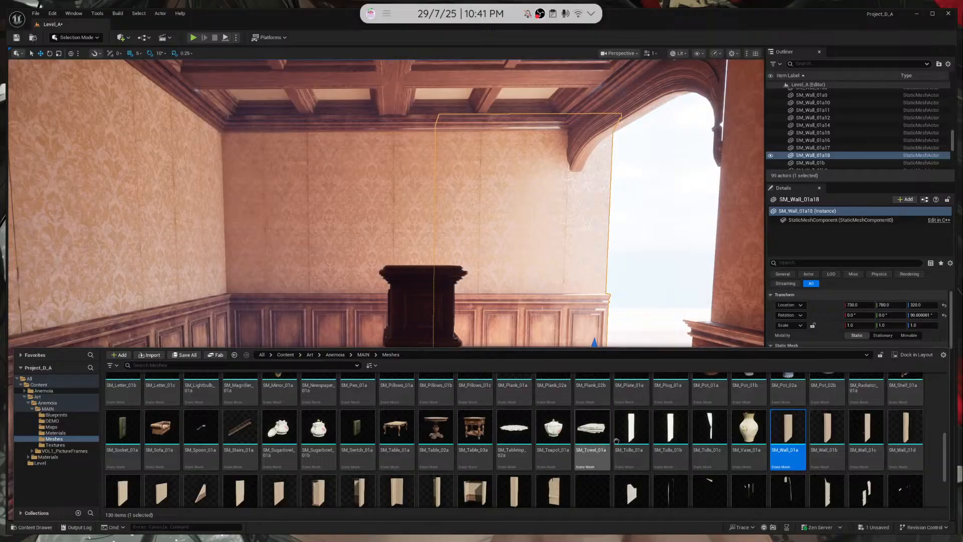
scroll(632, 441, down, 1)
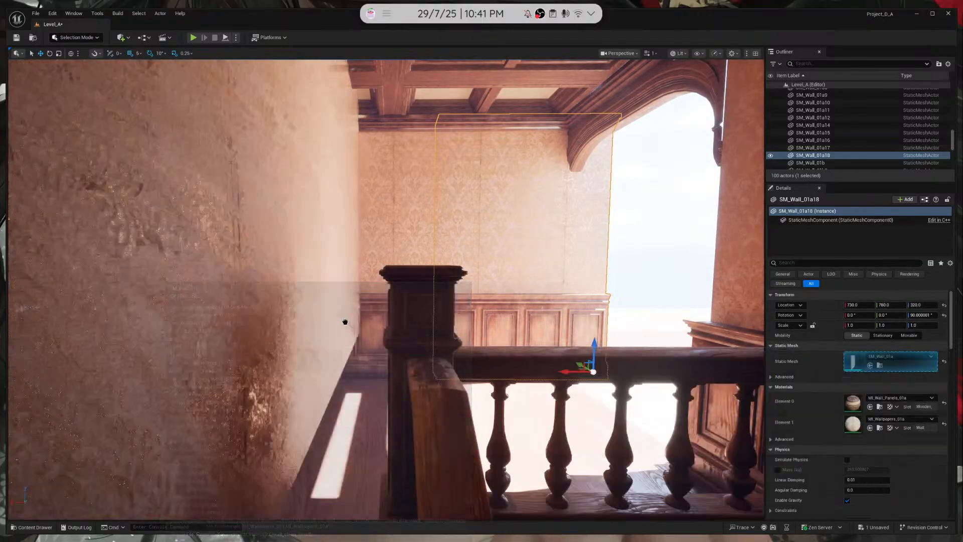
drag(142, 457, 351, 327)
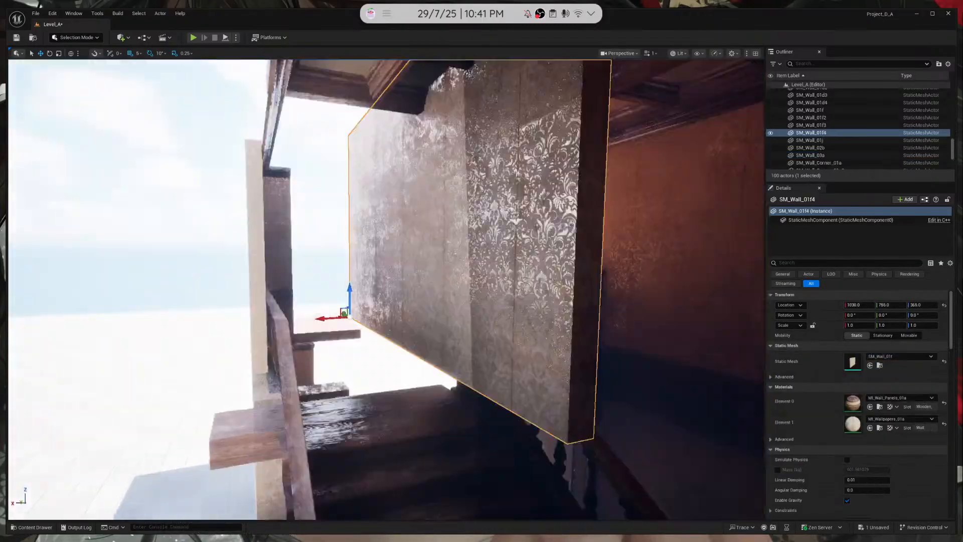
key(Delete)
Duplicate the SM_Wall_01a18 panel along X to 530 to lengthen the upper wall
right_drag(387, 289, 527, 346)
click(426, 293)
alt+drag(437, 330, 381, 342)
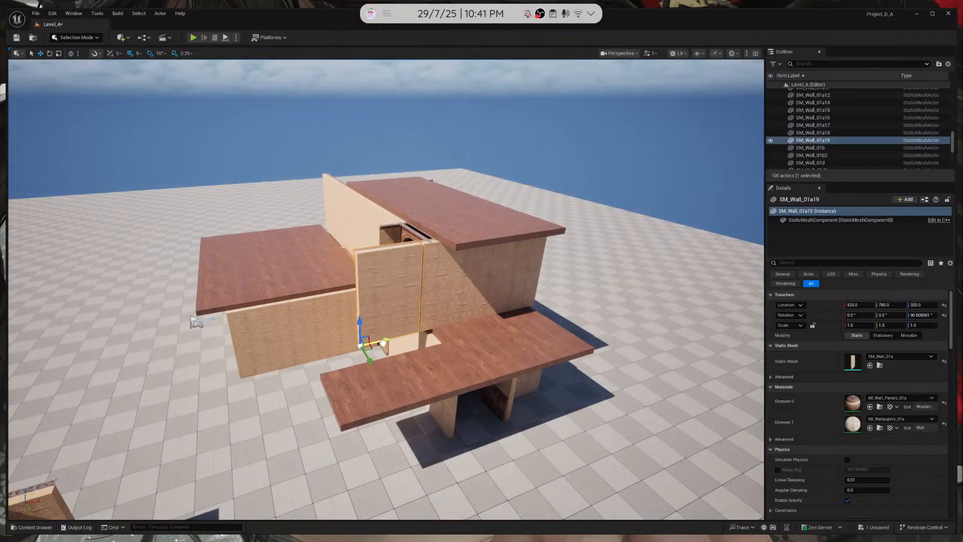
Place SM_Door_02a at the end of the new upper wall, rotated 90° about Z and aligned at Y 780, Z 320
click(31, 527)
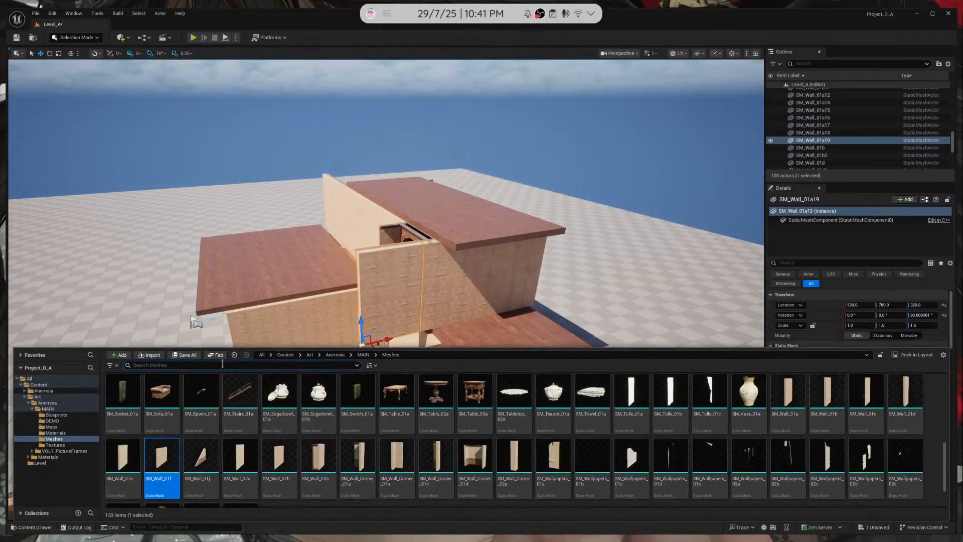
text(door)
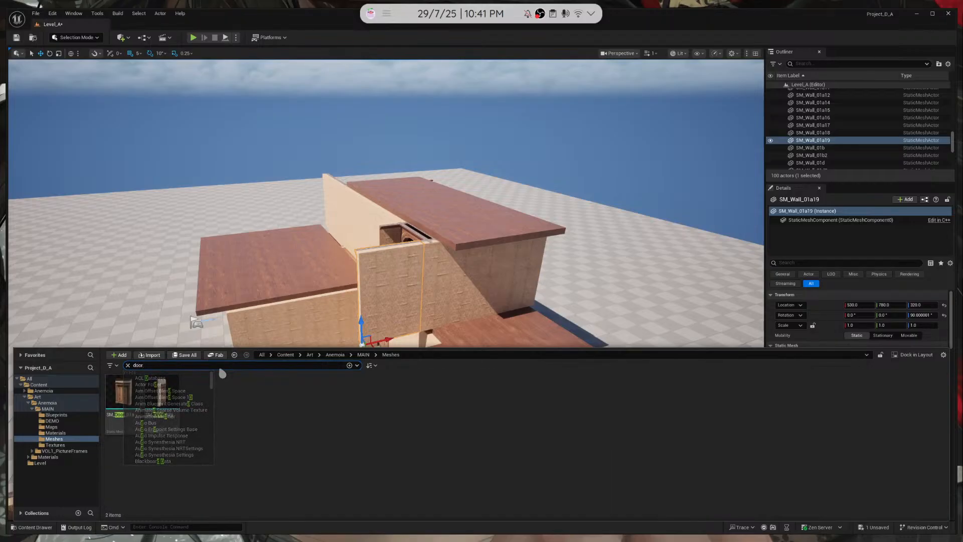
drag(162, 401, 372, 394)
right_drag(372, 394, 652, 378)
key(e)
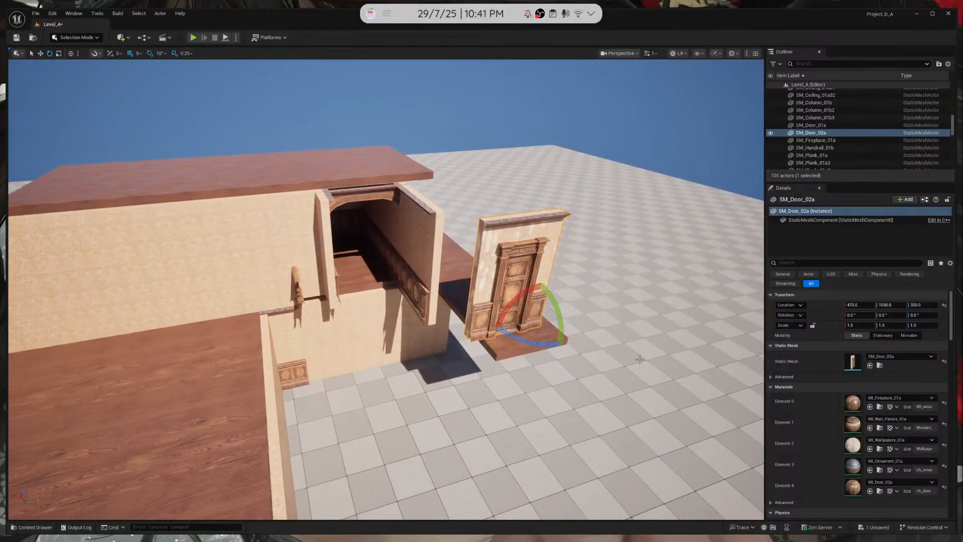
drag(520, 350, 464, 359)
right_drag(465, 359, 464, 359)
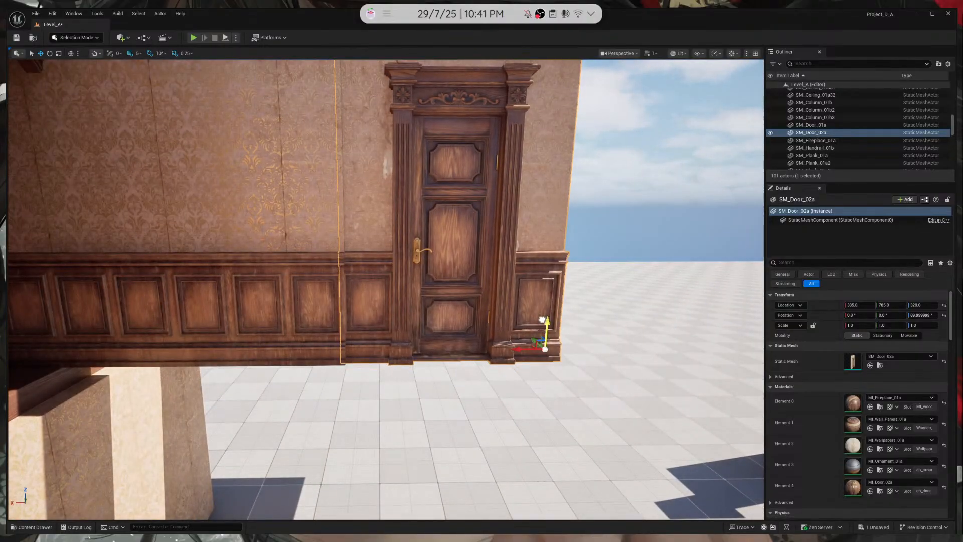
Nudge the SM_Door_02a door along X to 330 at the end of the upper wall
drag(509, 350, 515, 350)
key(Escape)
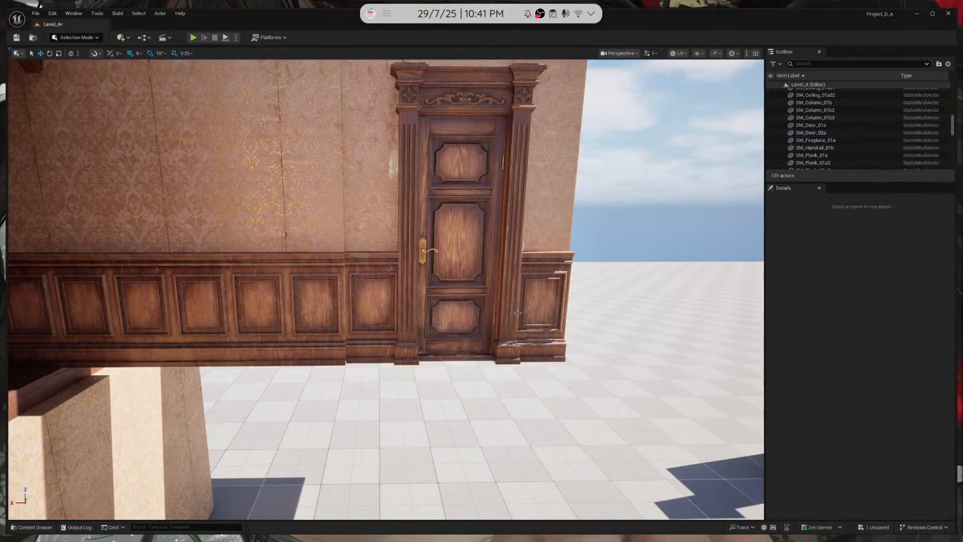
right_drag(519, 350, 518, 350)
right_drag(445, 296, 445, 297)
click(444, 297)
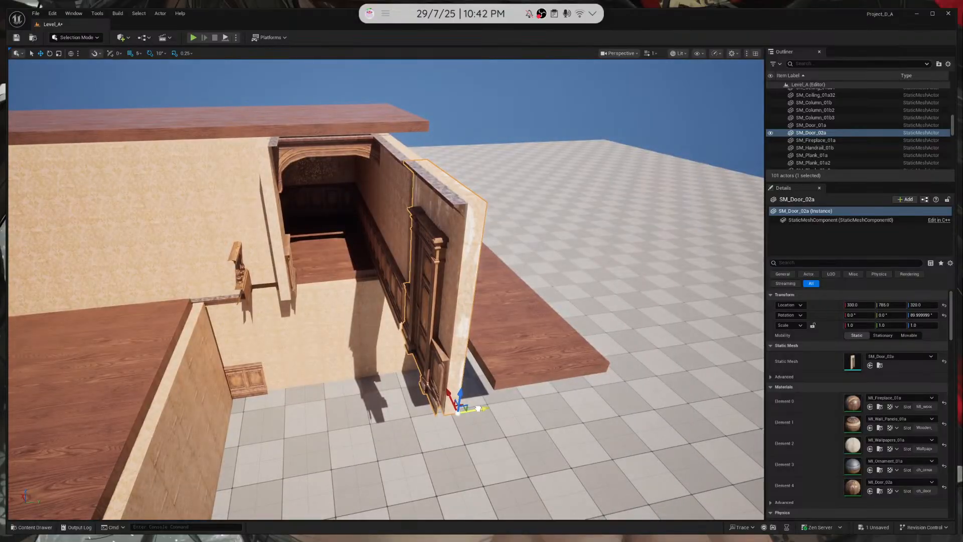
key(Escape)
right_drag(445, 297, 444, 297)
click(464, 261)
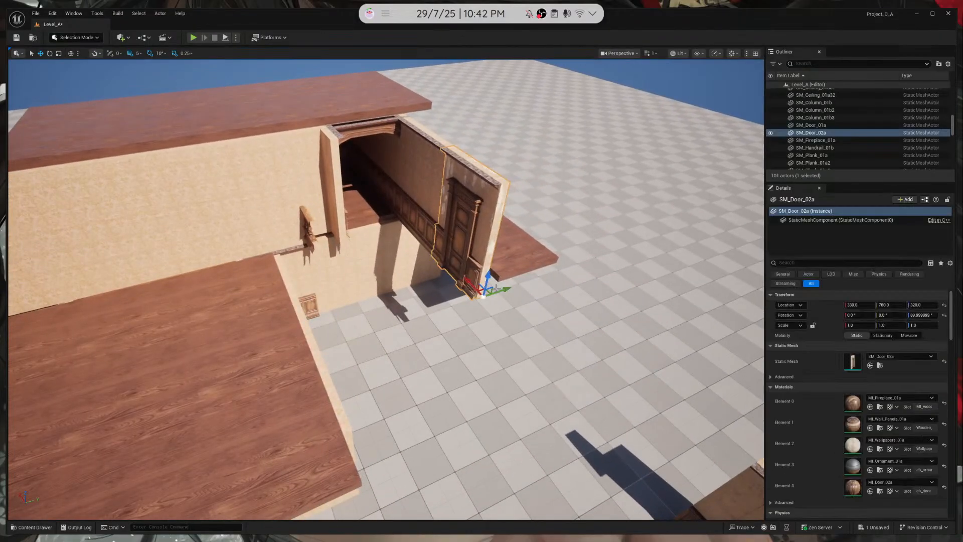
Duplicate SM_Door_02a across the hallway, rotate the copy to 270° about Z, and place it beside the arch at X 685, Y 535
right_drag(359, 273, 359, 274)
right_drag(393, 341, 393, 341)
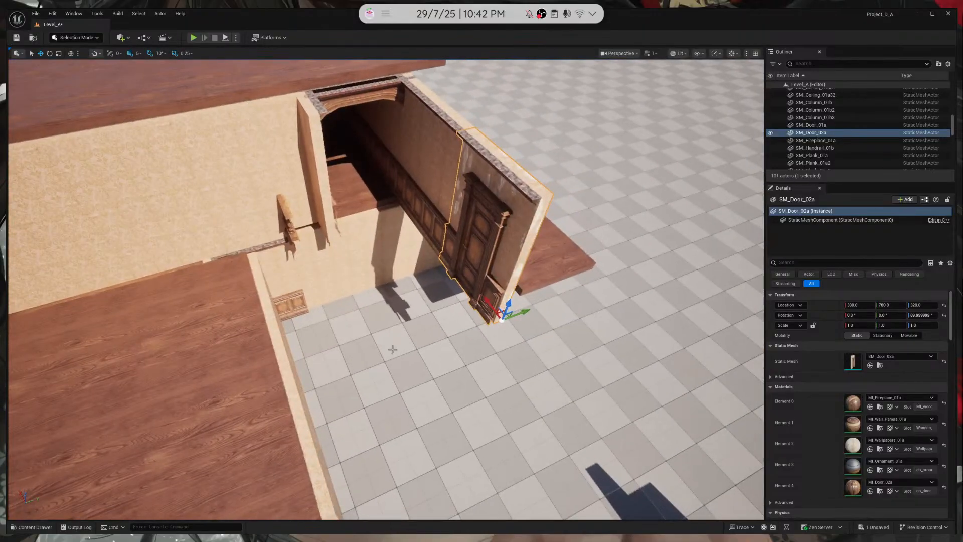
alt+drag(517, 313, 400, 350)
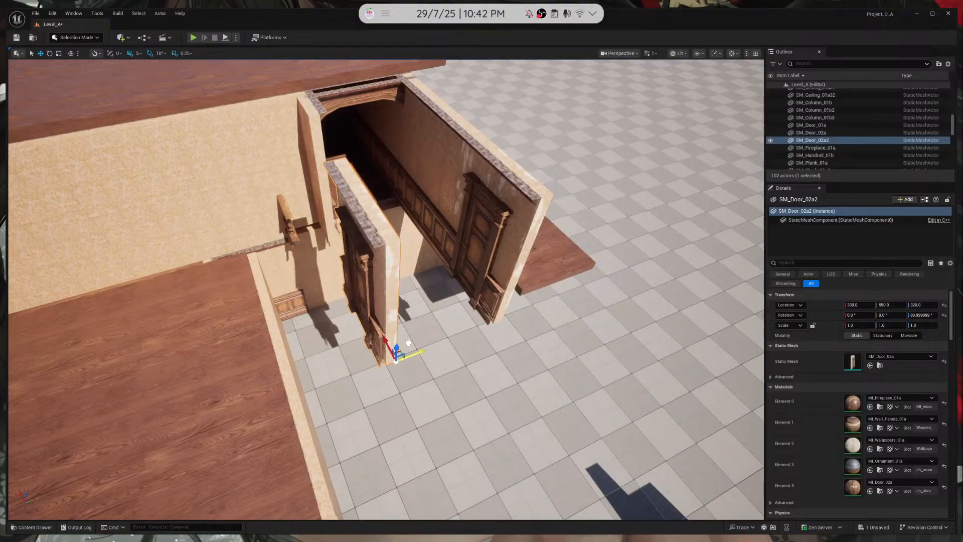
key(e)
drag(384, 399, 412, 397)
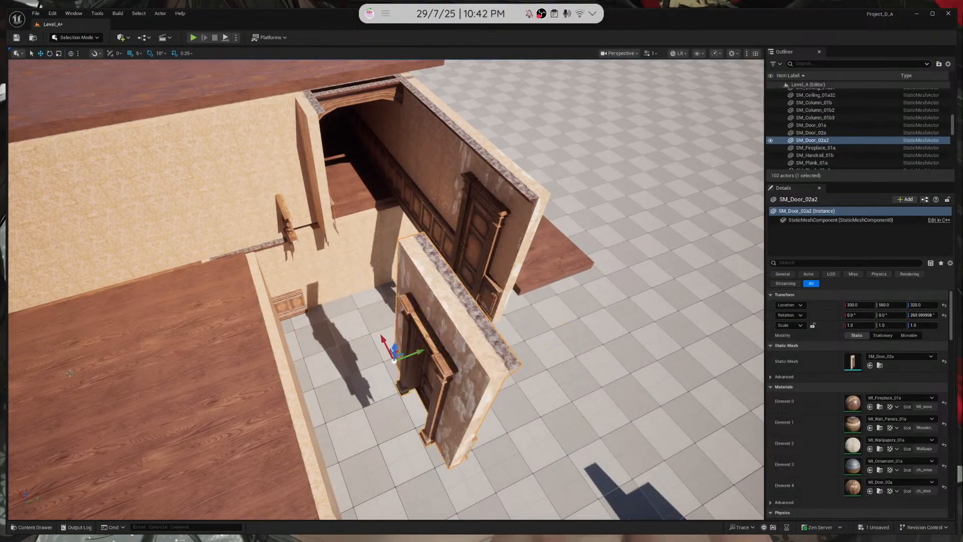
drag(388, 338, 191, 239)
Duplicate the SM_Wall_01a19 panel along X to 230, beyond the first door
right_drag(438, 324, 406, 344)
click(438, 324)
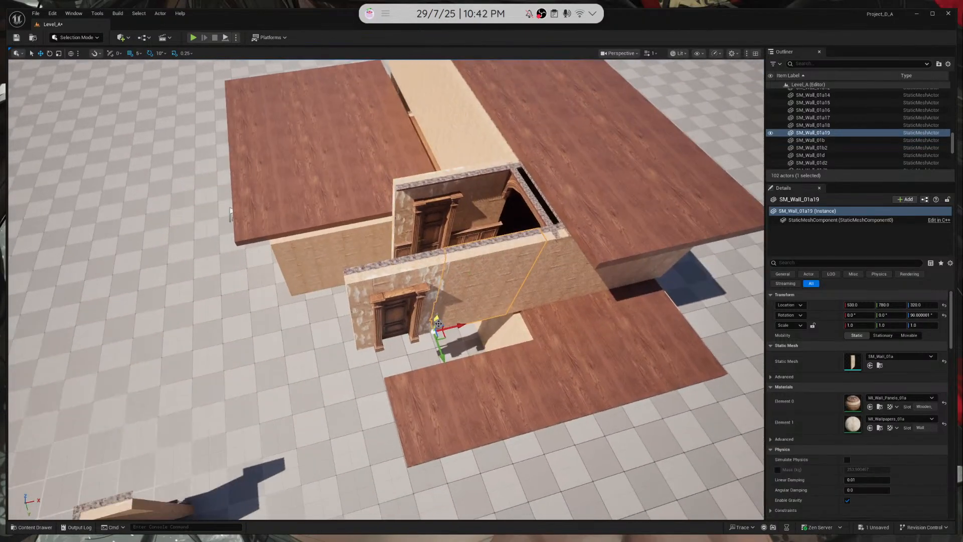
alt+drag(453, 327, 368, 335)
alt+drag(368, 334, 542, 311)
right_drag(701, 268, 713, 267)
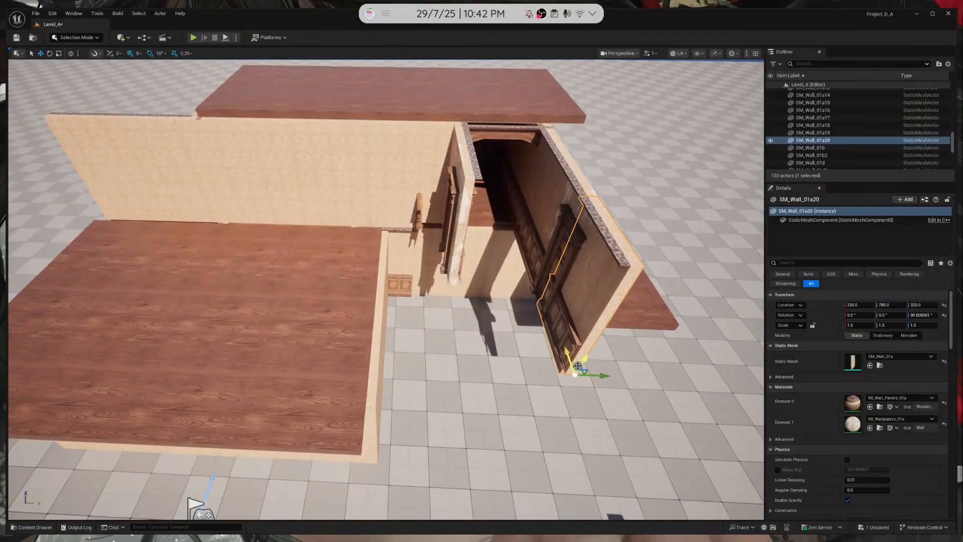
Move the SM_Wall_01a20 panel across the hallway, rotate it to 270° about Z, and slide it up to the second door
drag(602, 377, 532, 393)
key(e)
right_drag(385, 354, 293, 354)
key(d)
key(w)
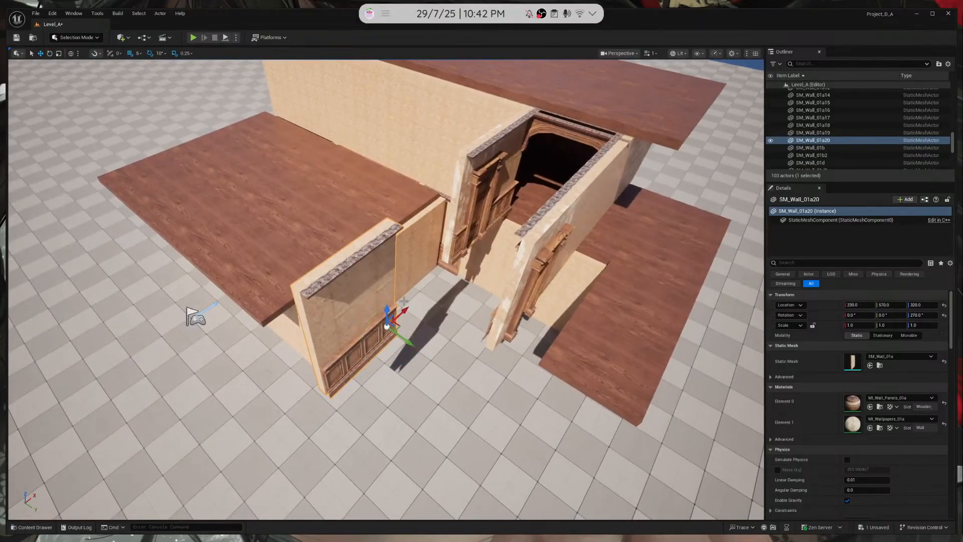
drag(408, 314, 466, 276)
Examine the static mesh component settings of the SM_Door_02a2 door and its join with the neighbouring walls
click(493, 206)
right_drag(492, 206, 370, 243)
key(w)
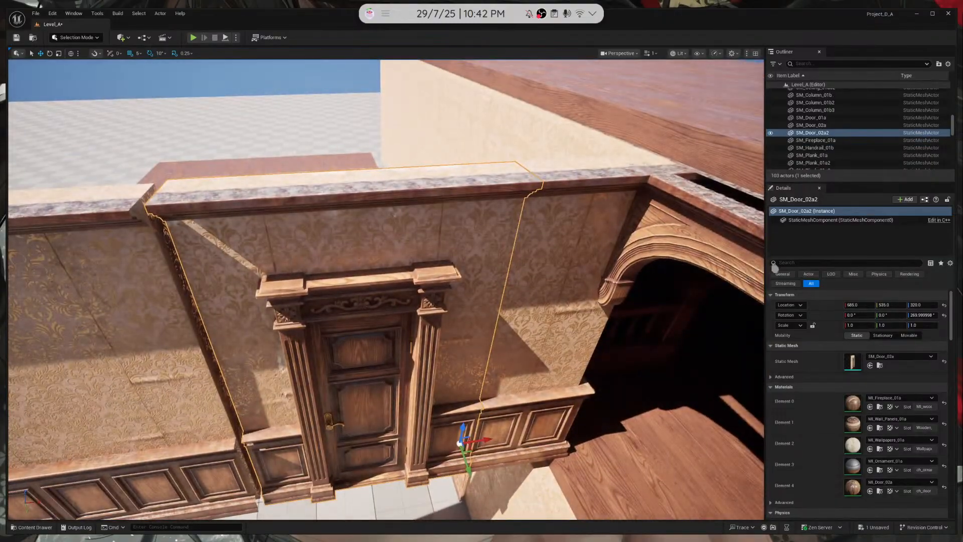
click(840, 220)
scroll(853, 381, down, 6)
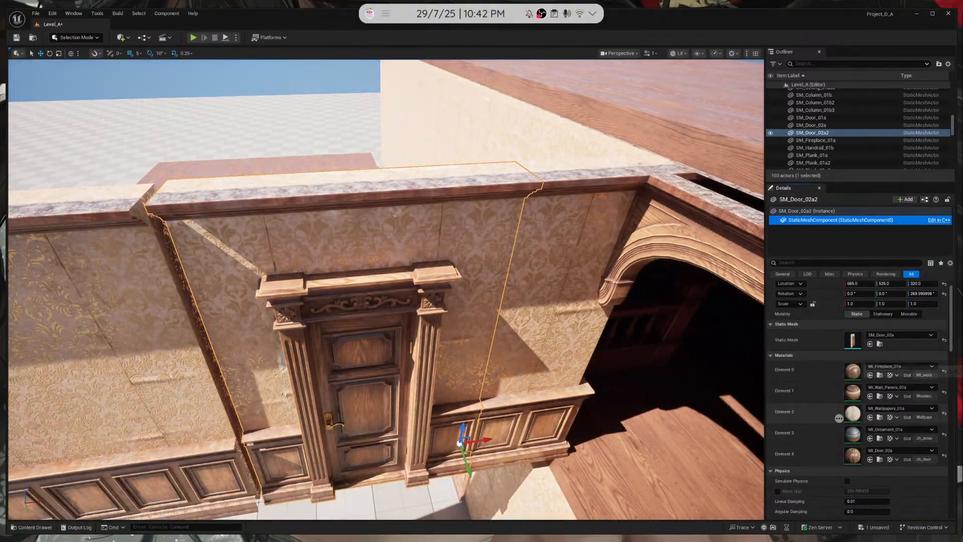
scroll(819, 422, down, 2)
right_drag(627, 350, 652, 404)
key(a)
Shift the SM_Wall_01a20 panel flush with the SM_Door_02a2 door beside it
click(401, 385)
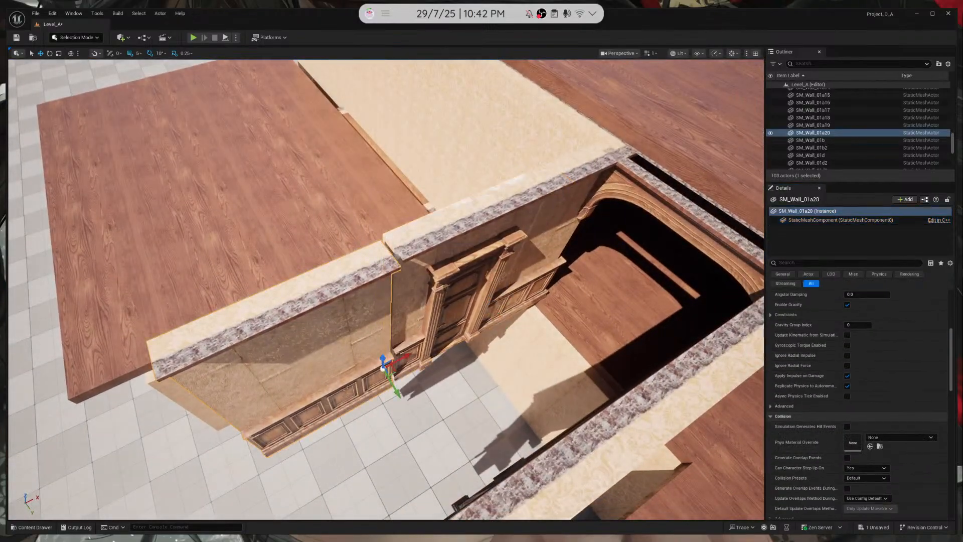
right_drag(401, 385, 401, 385)
drag(418, 346, 401, 362)
key(a)
right_drag(401, 362, 556, 234)
key(s)
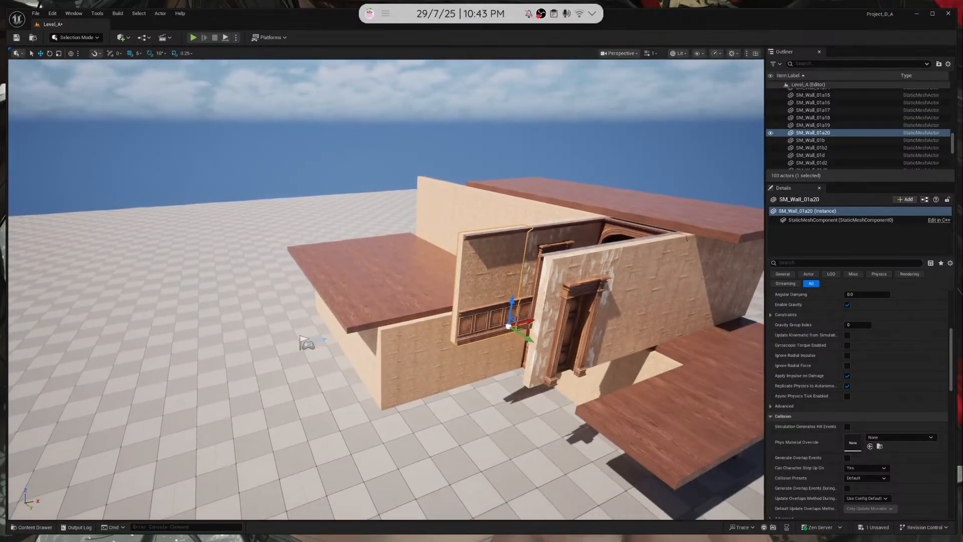
alt+drag(524, 319, 470, 334)
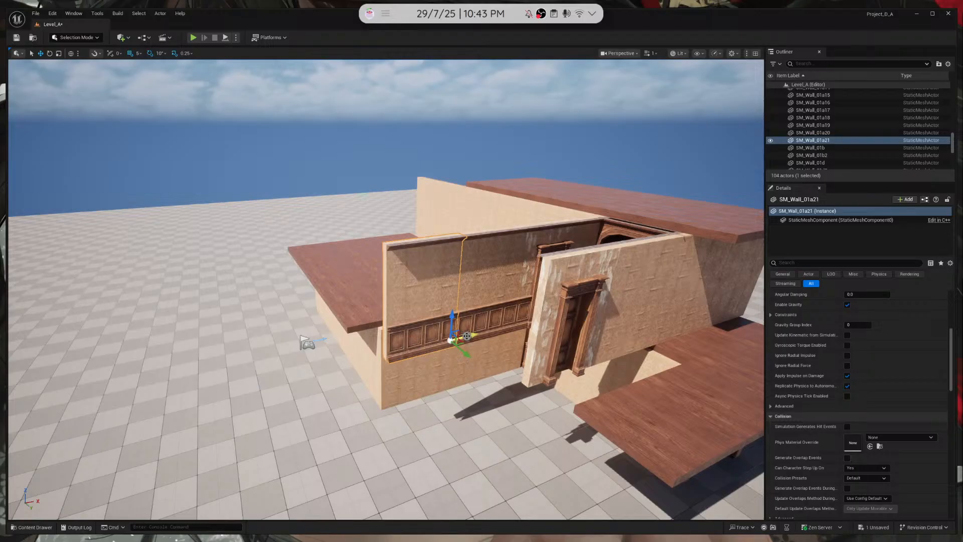
right_drag(465, 330, 451, 362)
key(d)
key(e)
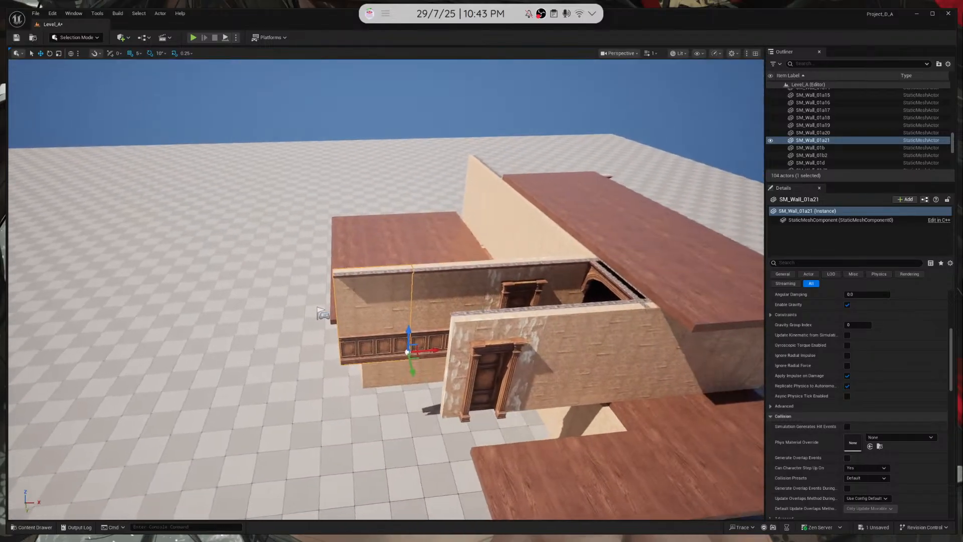
key(Delete)
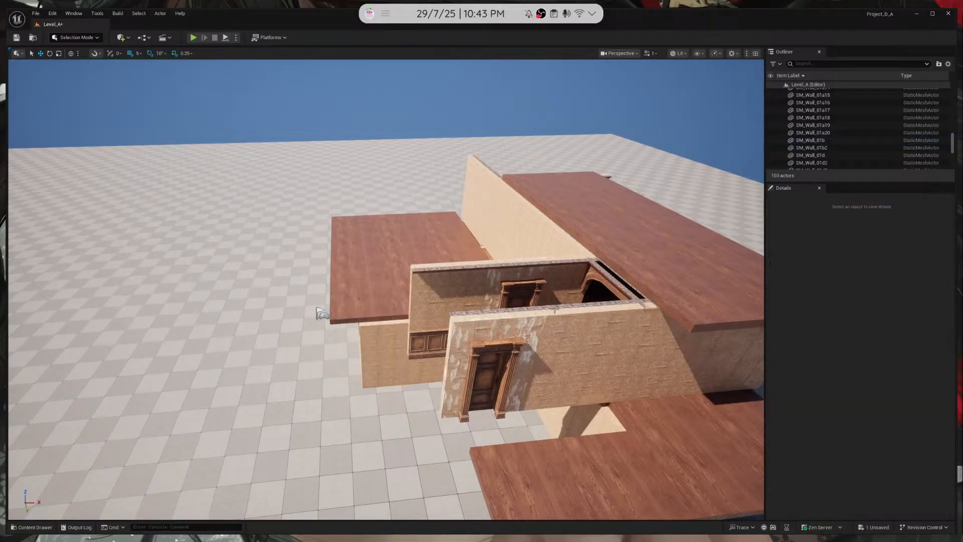
Duplicate the SM_Door_02a2 door along X to the far side of the SM_Wall_01a20 panel
click(541, 286)
alt+drag(555, 337, 426, 340)
key(a)
right_drag(427, 335, 489, 338)
Duplicate the SM_Wall_01a19 panel along X to 130 to extend the opposite wall past its door
click(502, 291)
click(475, 306)
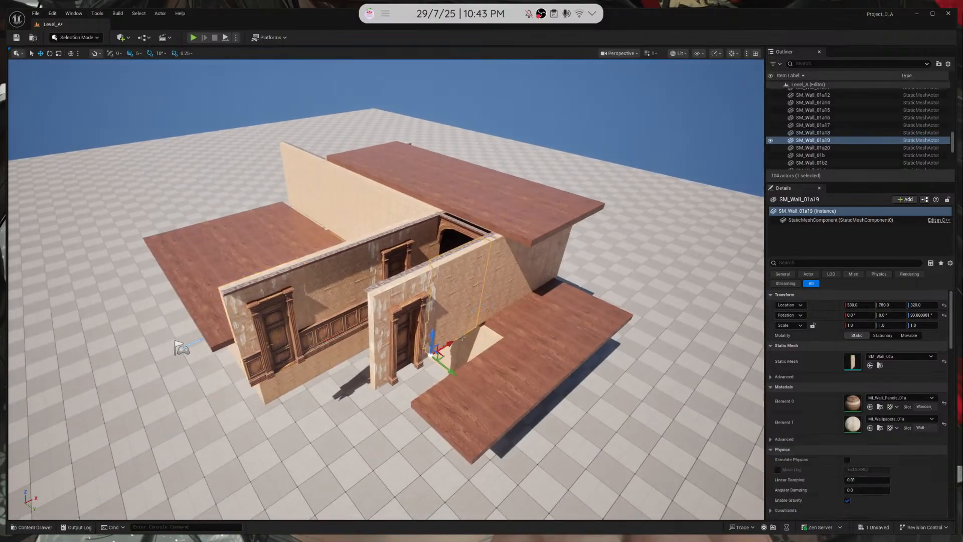
alt+drag(448, 341, 347, 378)
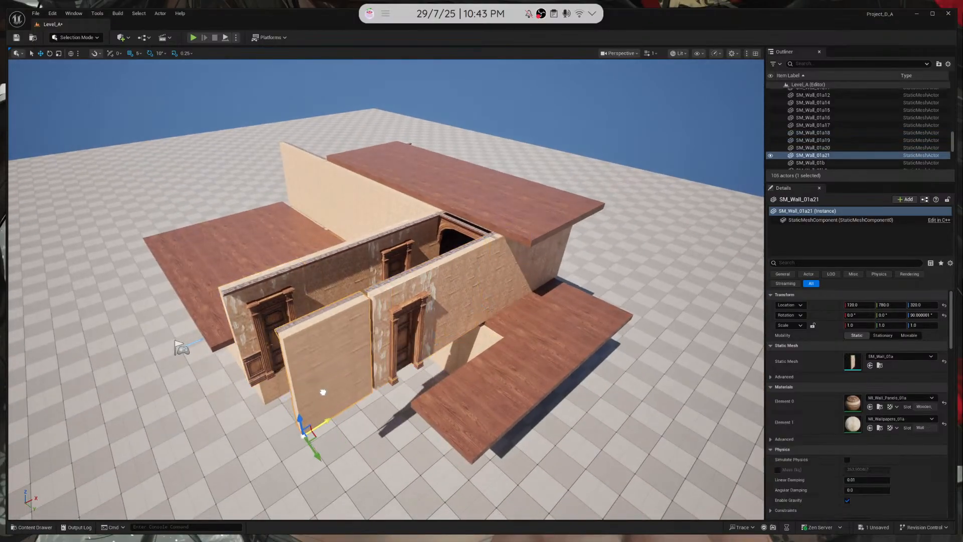
key(Escape)
Duplicate the ground-floor SM_Wall_Corner_01a4 corner and raise the copy to the upper floor
key(a)
right_drag(359, 349, 390, 359)
key(w)
key(a)
key(s)
key(a)
key(d)
key(d)
key(q)
click(374, 271)
key(s)
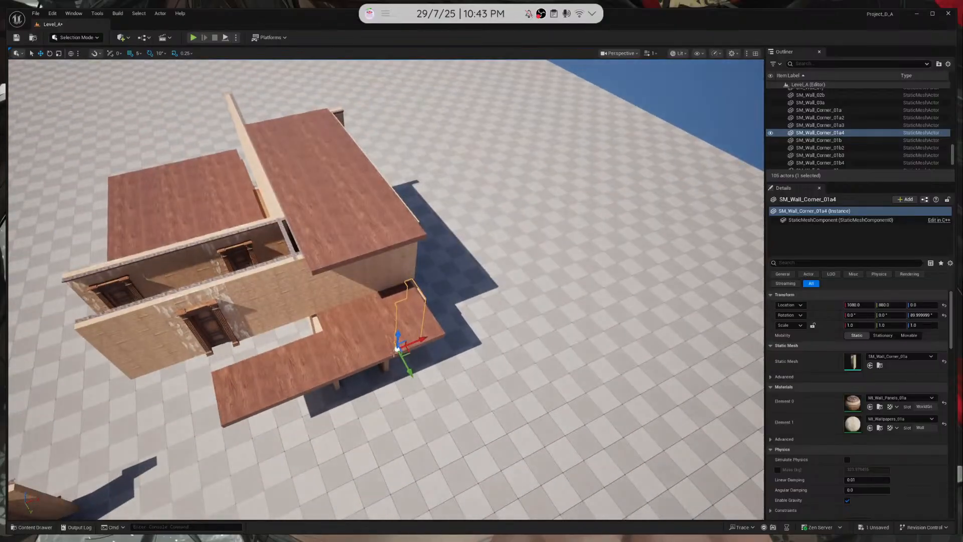
alt+drag(395, 334, 395, 288)
right_drag(395, 288, 396, 286)
Move the SM_Wall_Corner_01a5 corner along X to the hallway's far end and rotate it to 180° about Z
drag(424, 295, 158, 396)
key(a)
right_drag(244, 362, 479, 362)
key(w)
key(e)
drag(436, 432, 476, 416)
key(d)
right_drag(475, 416, 281, 404)
key(w)
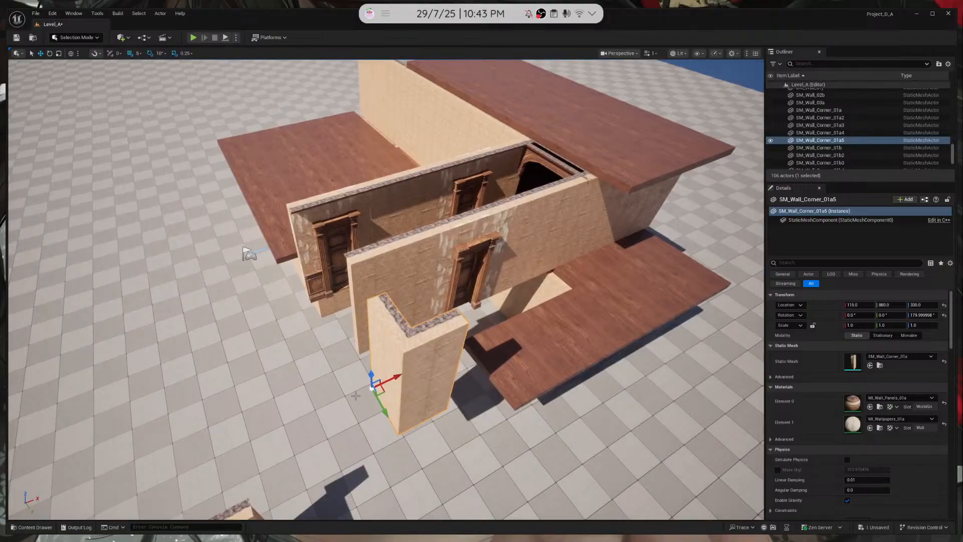
Align the SM_Wall_Corner_01a5 corner with the end of the upper wall at X 10, Y 660, Z 320
drag(377, 399, 318, 338)
drag(361, 313, 320, 321)
right_drag(211, 262, 103, 233)
drag(367, 362, 359, 392)
right_drag(359, 392, 594, 366)
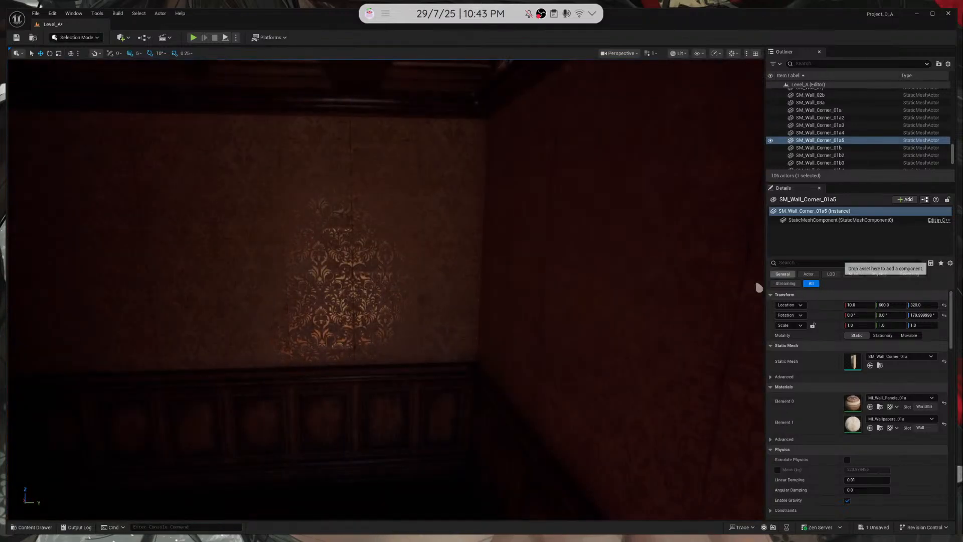
Duplicate an SM_Wall_Corner_01c corner along X to -10 at the hallway's open end
click(479, 253)
right_drag(479, 254, 553, 319)
alt+drag(543, 299, 268, 469)
right_drag(268, 470, 346, 479)
right_drag(546, 420, 546, 425)
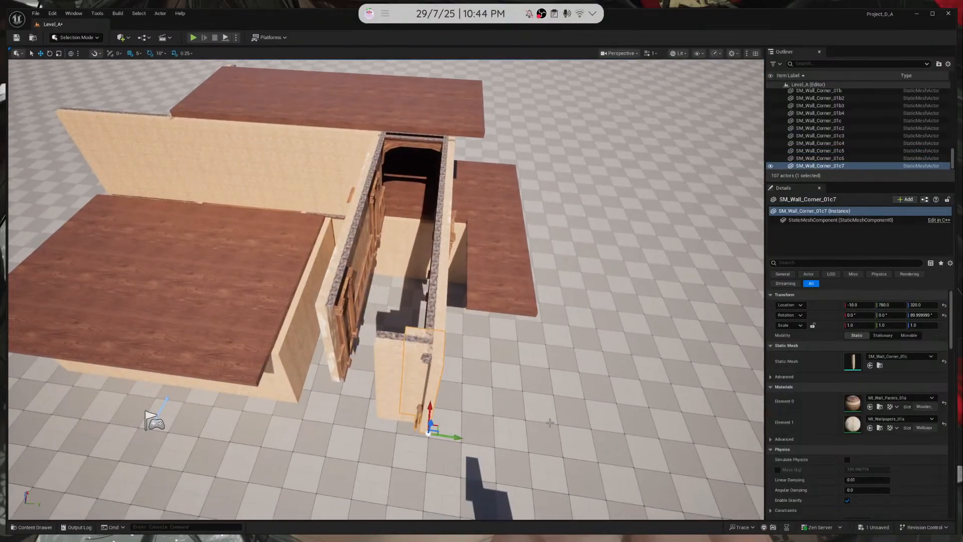
Rotate the SM_Wall_Corner_01c7 corner to 270° about Z and fit it against the end door at Y 535
drag(453, 438, 376, 392)
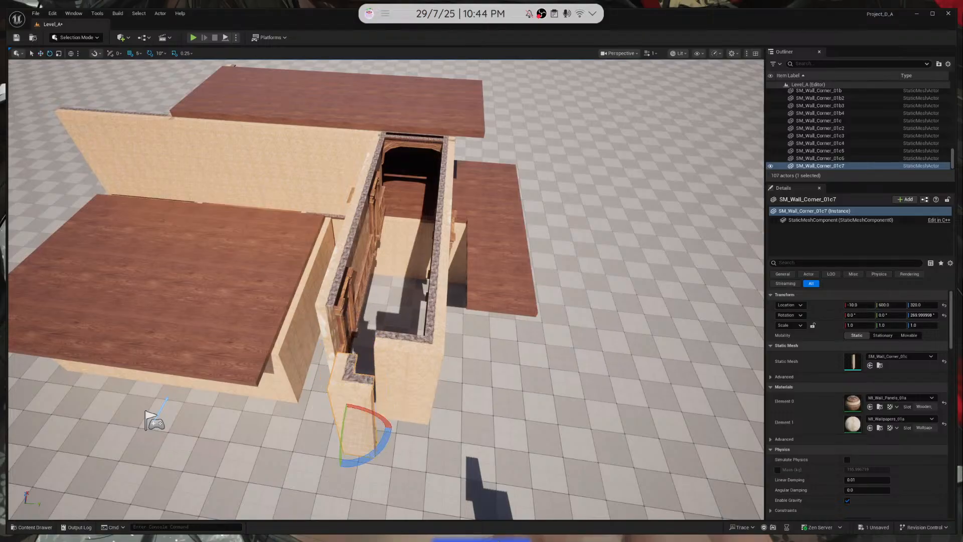
right_drag(464, 351, 465, 414)
key(w)
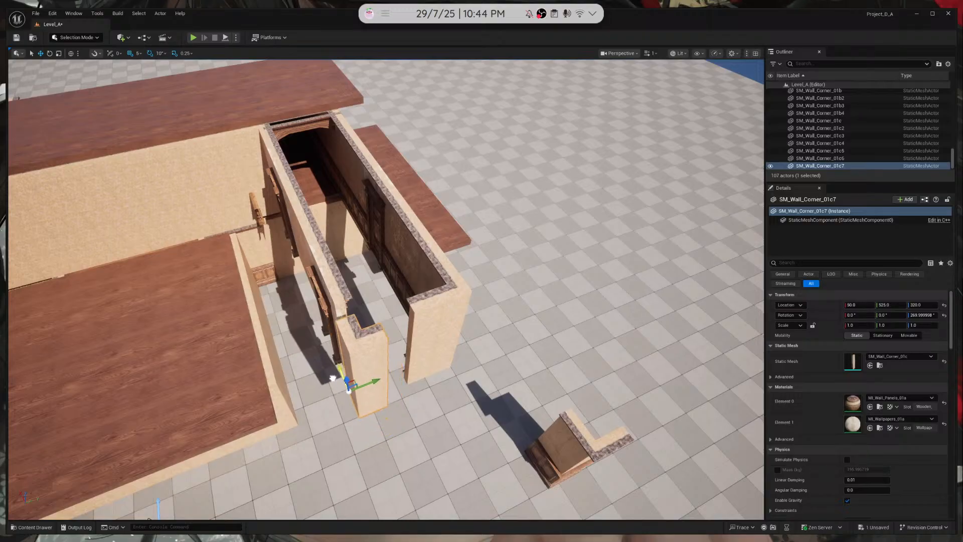
right_drag(371, 341, 492, 296)
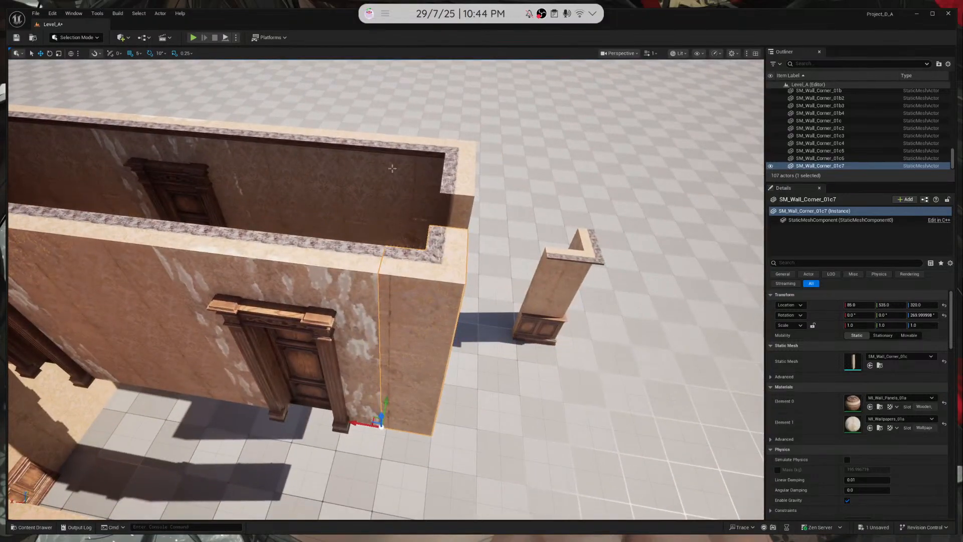
Inspect the wall panels along the new hallway and view it through the arch from the landing
click(361, 166)
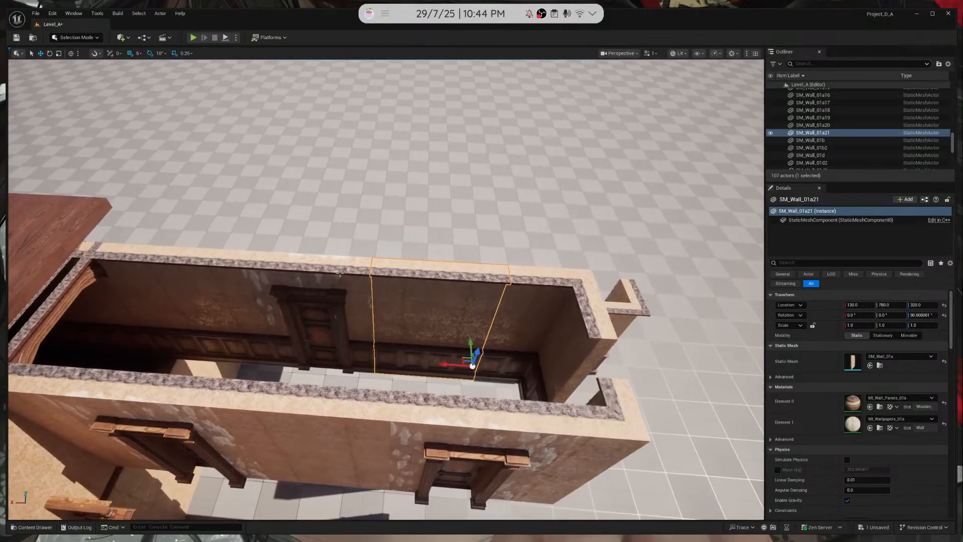
click(340, 274)
click(436, 288)
click(542, 296)
key(d)
right_drag(542, 296, 501, 346)
key(w)
key(s)
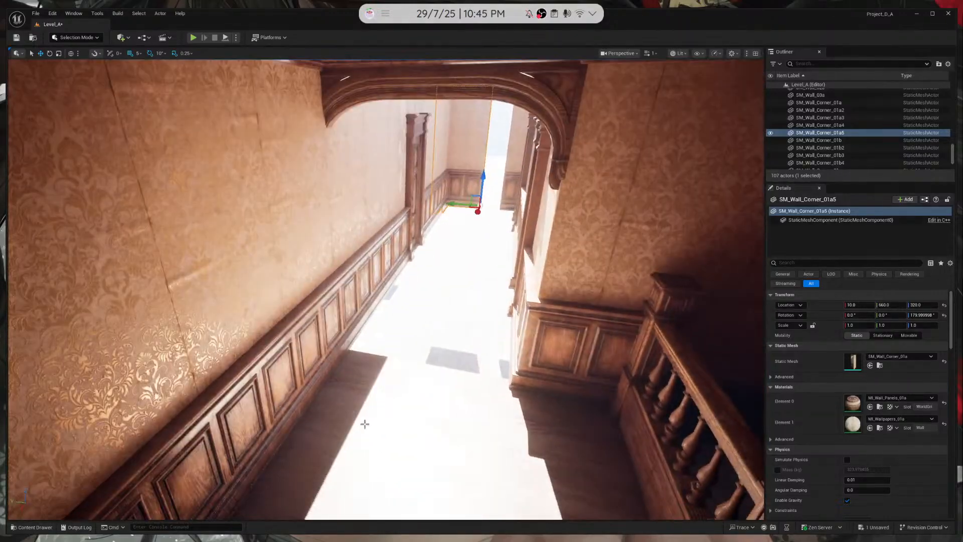
Duplicate the SM_Ceiling_01a8 and SM_Ceiling_01a10 tiles repeatedly along X to 177.5 to floor the whole hallway
right_drag(365, 423, 398, 399)
ctrl+click(398, 399)
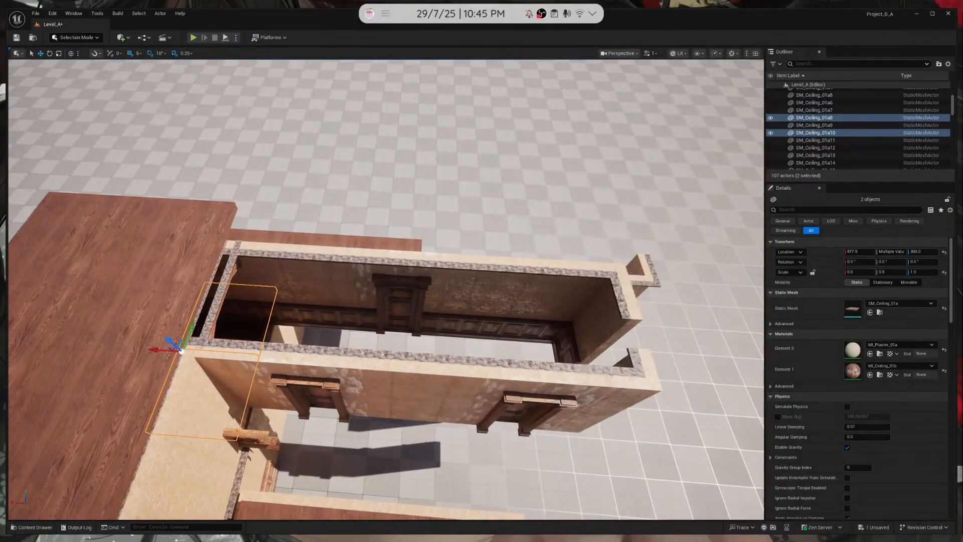
alt+drag(180, 351, 204, 353)
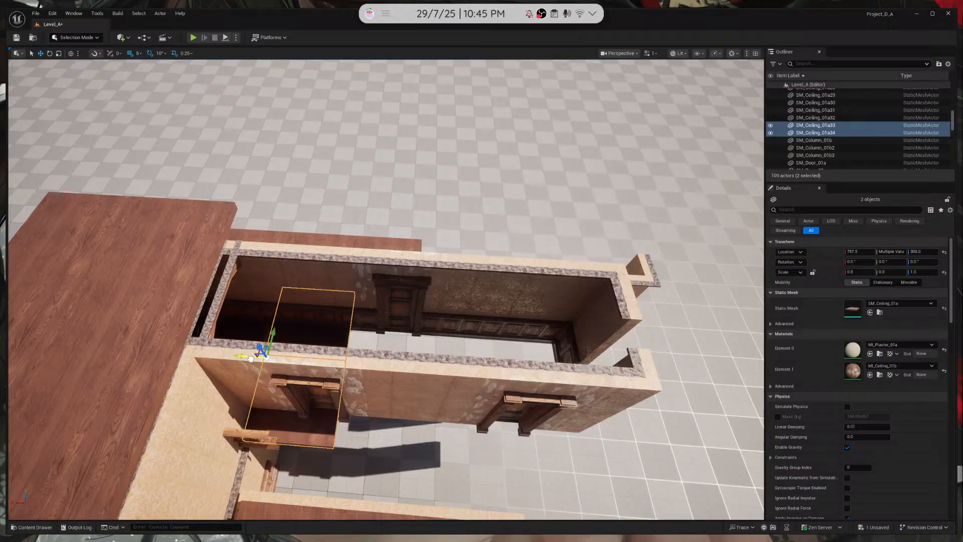
right_drag(263, 353, 193, 321)
alt+drag(194, 314, 324, 314)
right_drag(320, 314, 194, 311)
alt+drag(193, 311, 460, 303)
right_drag(460, 303, 331, 129)
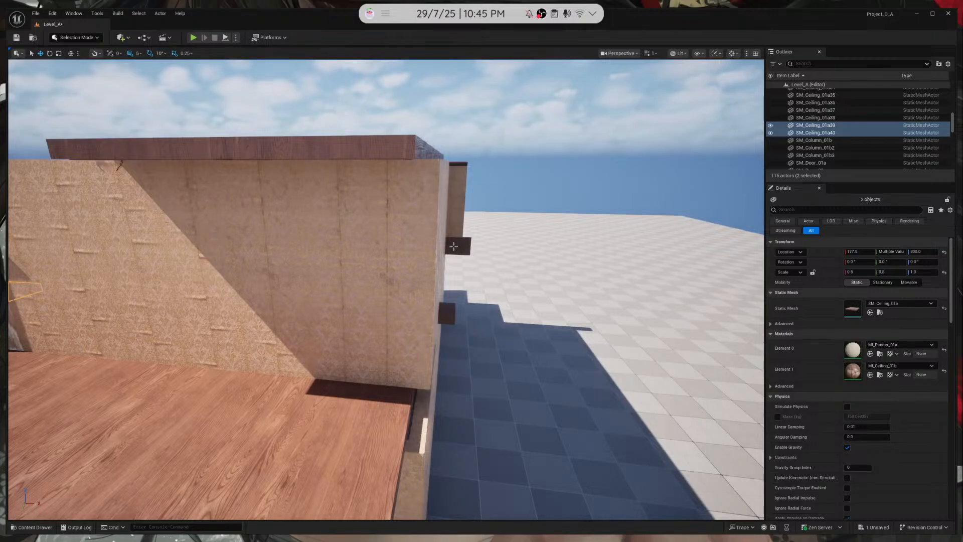
Examine the corner and wall pieces around the hallway and the existing rooms for one that suits the open end
click(427, 243)
right_drag(426, 243, 286, 361)
key(e)
key(s)
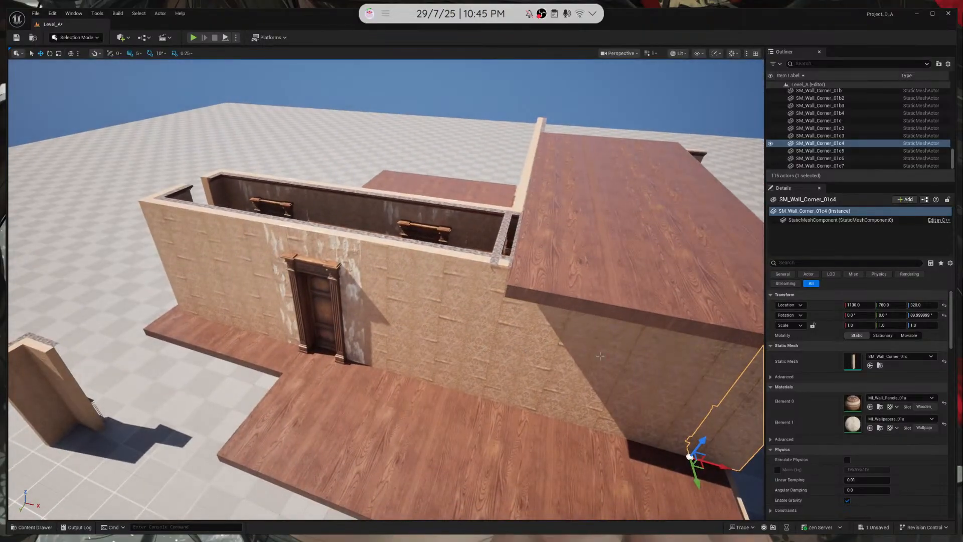
click(490, 358)
right_drag(490, 358, 487, 360)
click(517, 381)
click(451, 386)
click(386, 389)
click(300, 394)
click(173, 424)
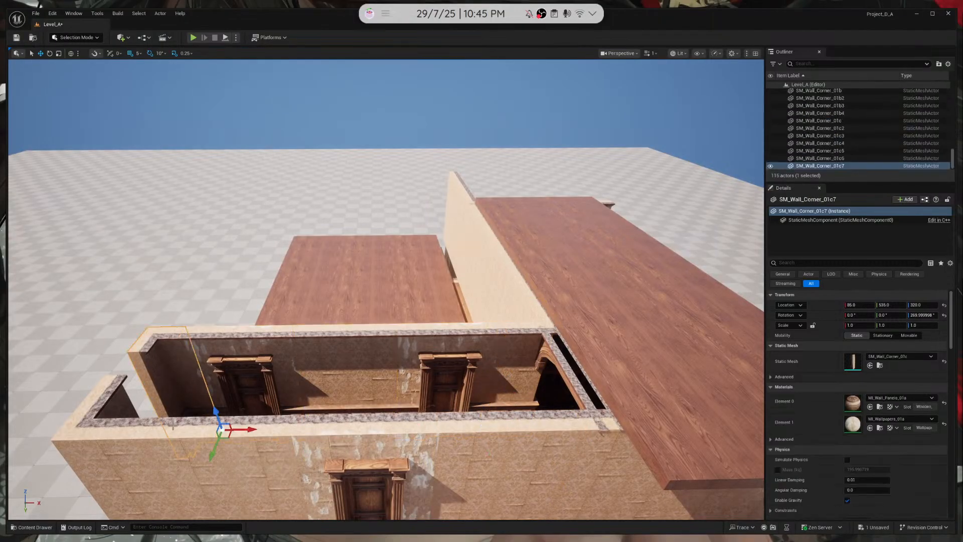
right_drag(175, 424, 175, 425)
click(284, 430)
Duplicate an SM_Wall_01d wall piece and raise the copy to the upper floor
right_drag(321, 233, 418, 381)
click(321, 233)
alt+drag(418, 381, 420, 326)
right_drag(420, 326, 654, 302)
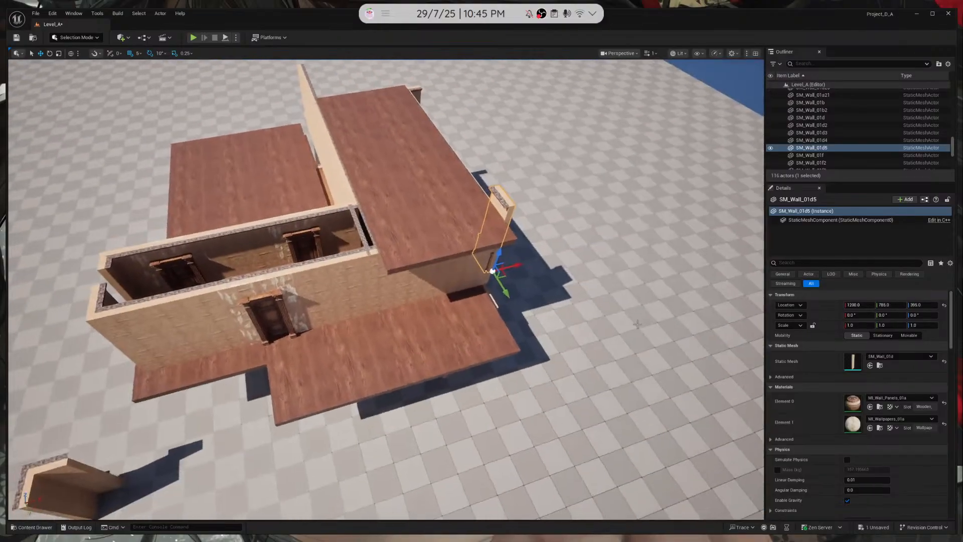
Move the SM_Wall_01d5 piece along X to 60 at the hallway's end and rotate it to 180° about Z
drag(520, 268, 183, 341)
right_drag(190, 348, 276, 396)
key(e)
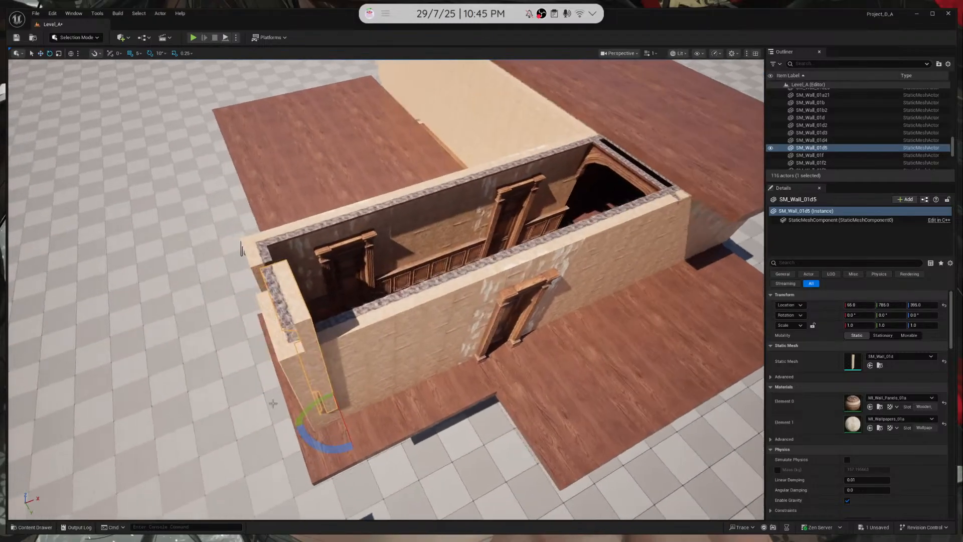
drag(317, 450, 582, 334)
key(w)
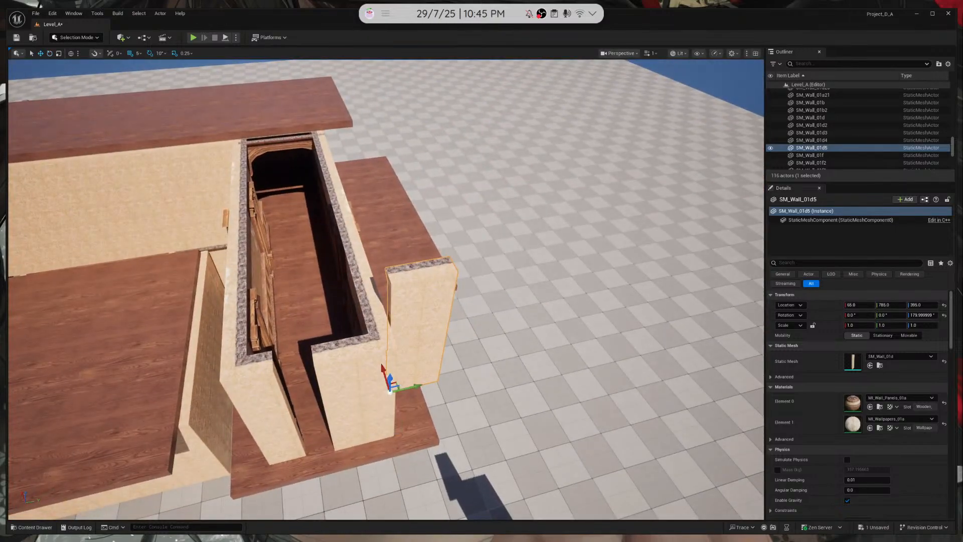
Move the SM_Wall_01d5 piece into the hallway's open end at about X 10, Y 600
middle_drag(283, 404, 456, 308)
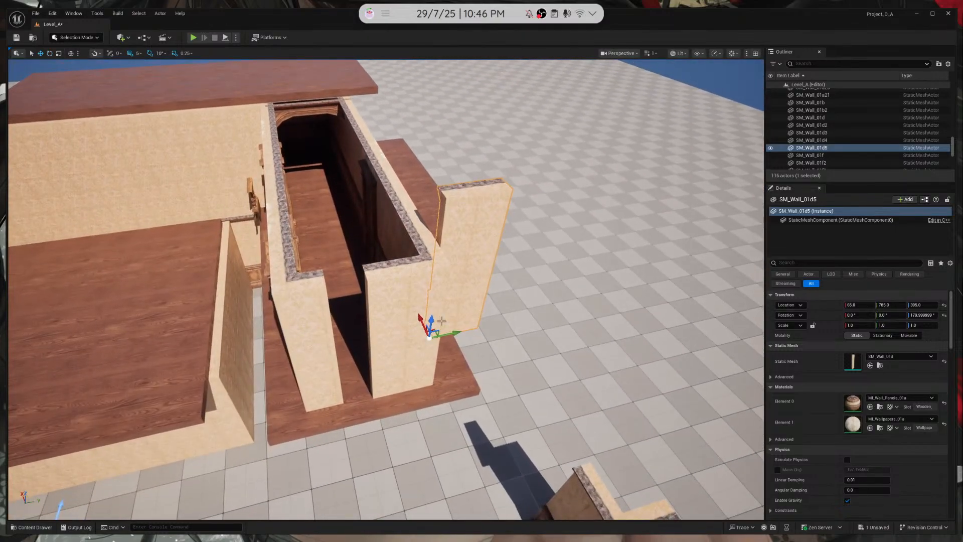
drag(430, 318, 357, 375)
right_drag(357, 375, 358, 399)
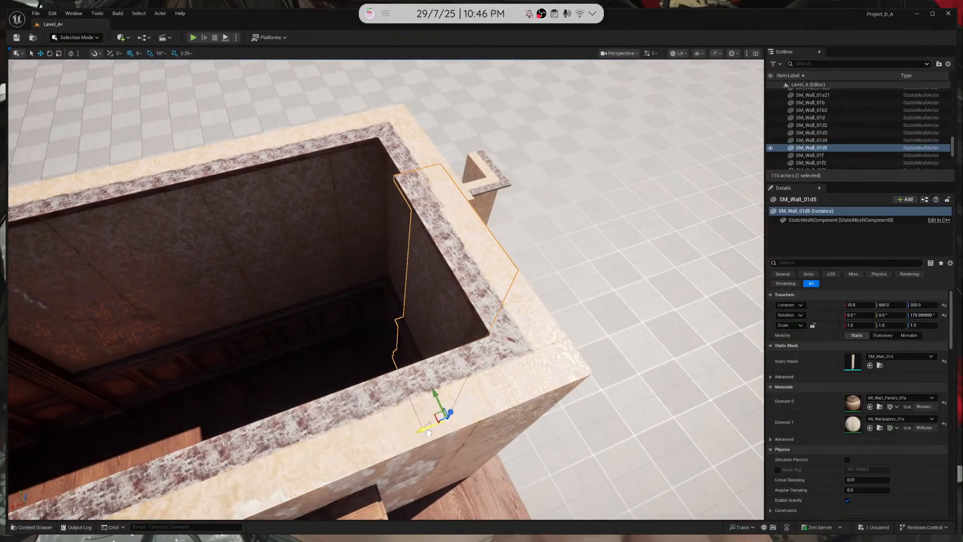
key(w)
right_drag(444, 349, 524, 331)
key(Escape)
key(w)
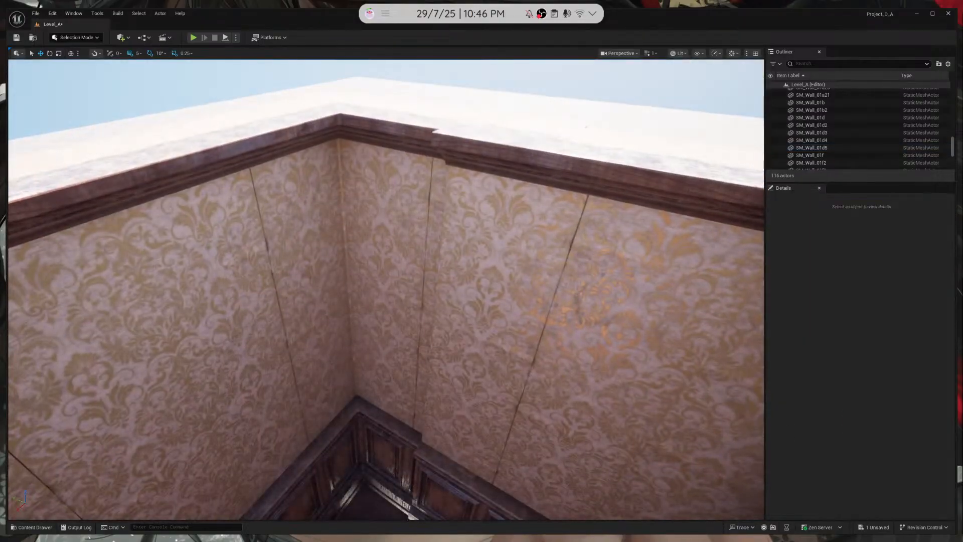
Examine the fit between the closed hallway end and the adjoining SM_Wall_Corner_01c7 piece
click(517, 241)
right_drag(517, 241, 491, 296)
right_drag(491, 435, 547, 341)
key(Escape)
key(w)
key(s)
right_drag(502, 281, 644, 376)
click(332, 299)
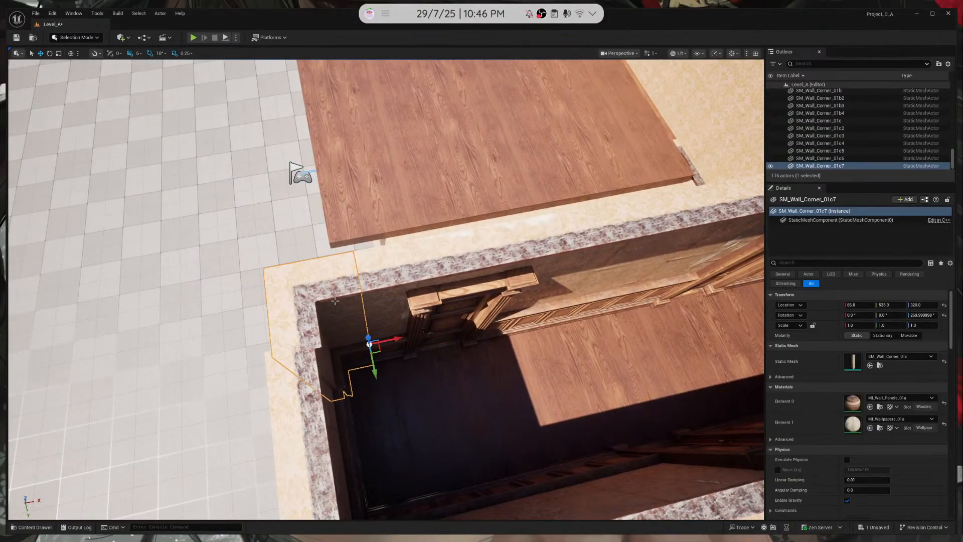
click(451, 304)
right_drag(451, 305, 431, 299)
key(d)
ctrl+click(473, 237)
right_drag(473, 237, 421, 185)
key(d)
ctrl+click(464, 207)
key(d)
ctrl+click(419, 184)
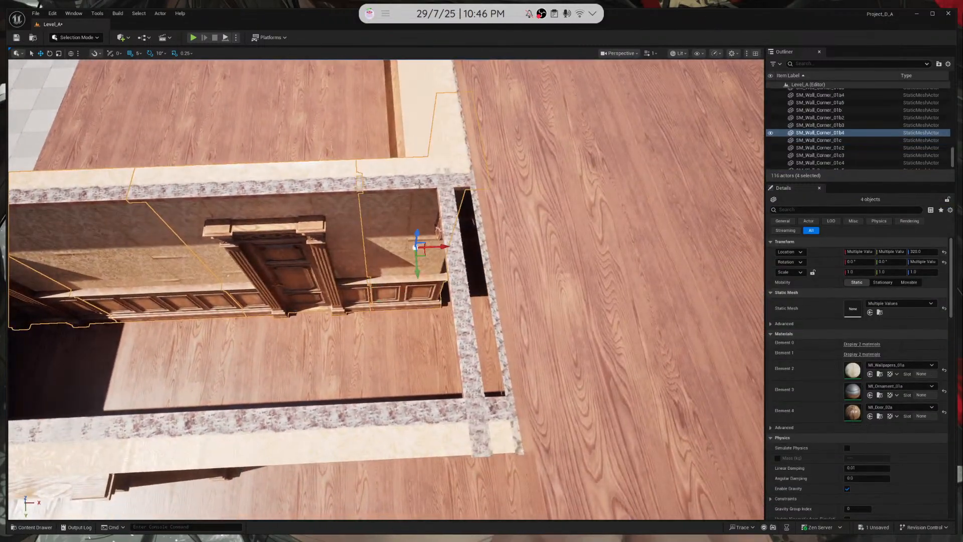
Select SM_Door_02a2, the adjoining hallway pieces and SM_Wall_Corner_01c7 on the Y 535 side, and nudge all four slightly along X
click(345, 216)
key(a)
right_drag(346, 216, 351, 223)
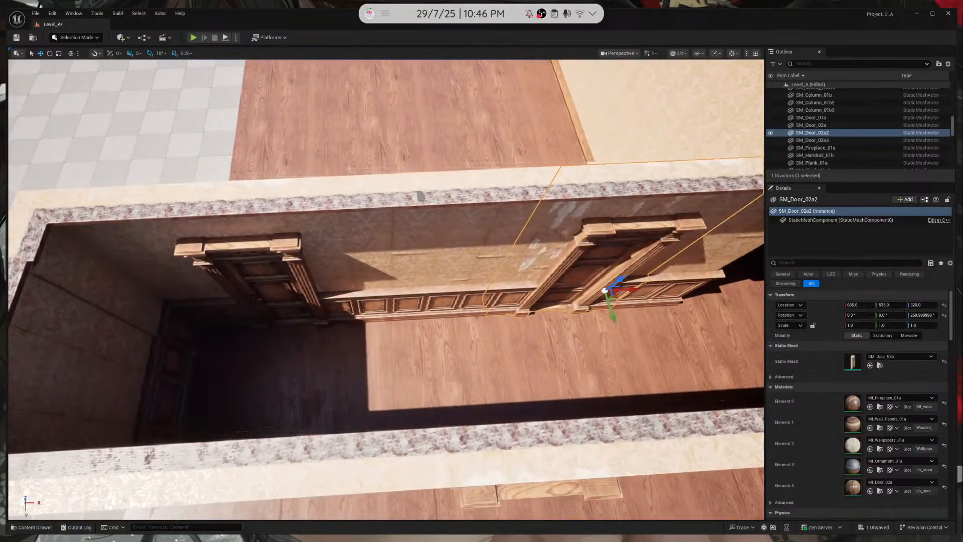
ctrl+click(371, 228)
ctrl+click(126, 232)
ctrl+click(96, 243)
right_drag(97, 243, 83, 244)
key(a)
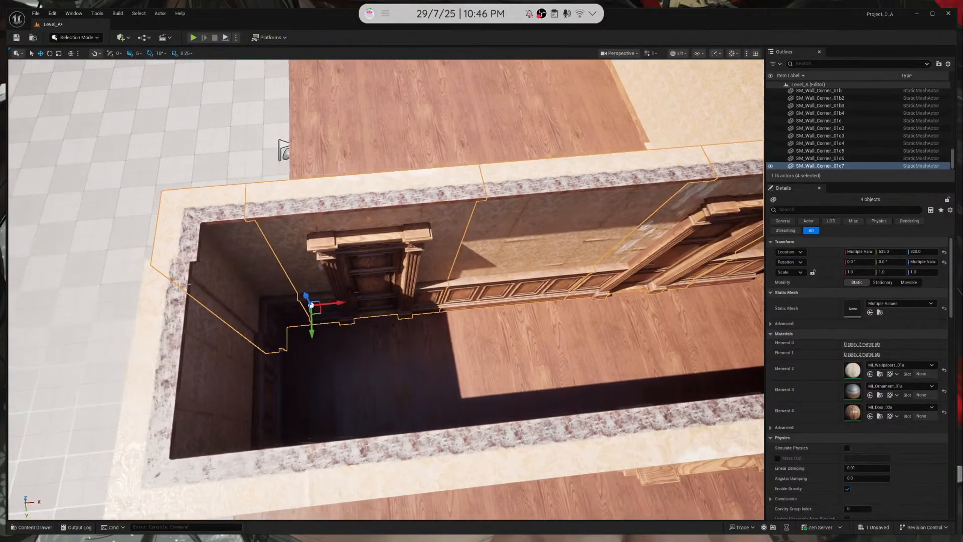
drag(321, 304, 314, 303)
Slide the SM_Wall_01d5 end piece along Y to 560 at the hallway's closed end
right_drag(314, 303, 206, 236)
key(Escape)
key(d)
key(q)
key(w)
key(s)
key(w)
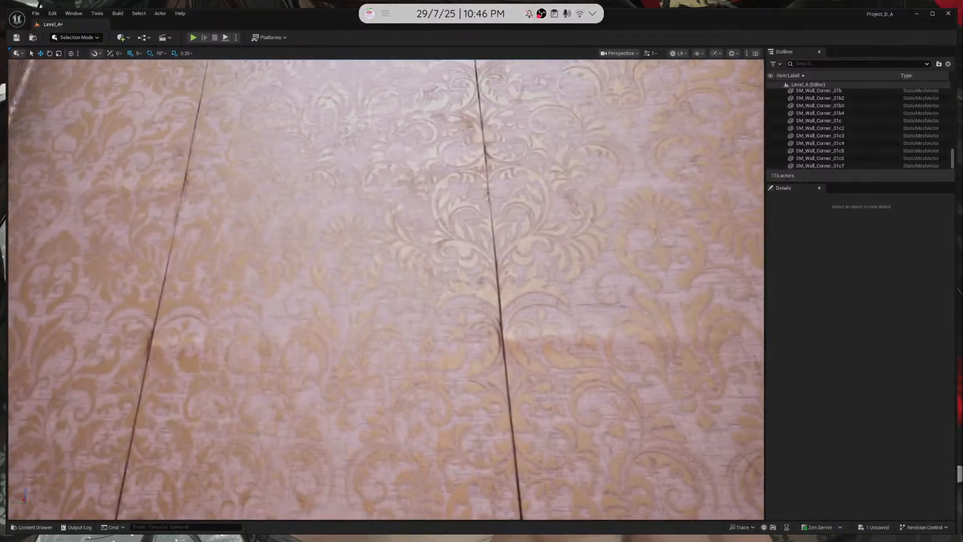
click(345, 304)
key(s)
right_drag(344, 304, 365, 371)
key(e)
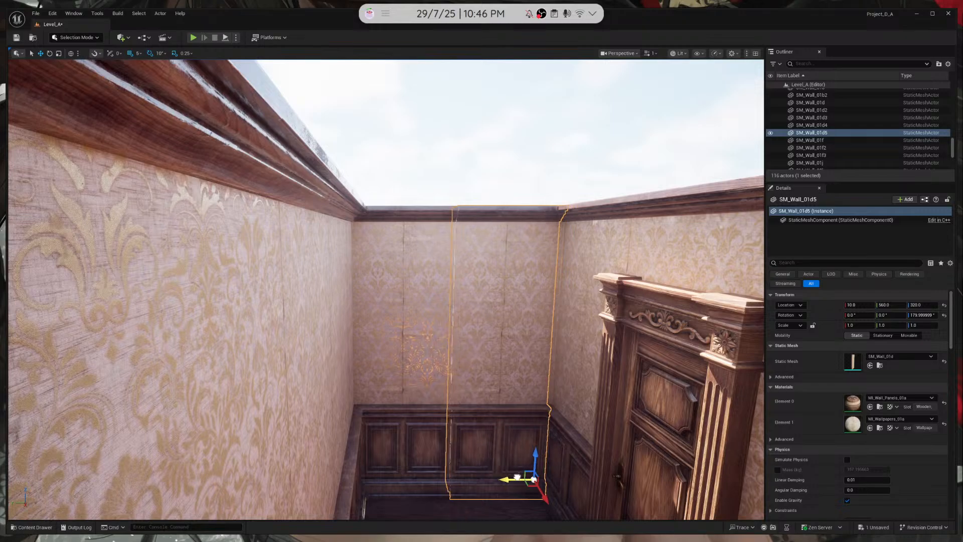
mouse_move(517, 478)
right_down()
mouse_move(519, 512)
mouse_move(501, 504)
mouse_move(516, 492)
mouse_move(496, 494)
mouse_move(577, 496)
mouse_move(531, 489)
right_up()
Examine the wallpaper and panelling joints around the SM_Wall_01d5 end piece from above the hallway
key(e)
key(q)
key(s)
key(w)
click(418, 281)
right_drag(419, 280, 420, 282)
key(s)
click(345, 296)
key(d)
right_drag(345, 296, 348, 301)
click(373, 297)
shift+click(434, 305)
key(s)
right_drag(434, 304, 436, 306)
shift+click(425, 321)
shift+click(298, 298)
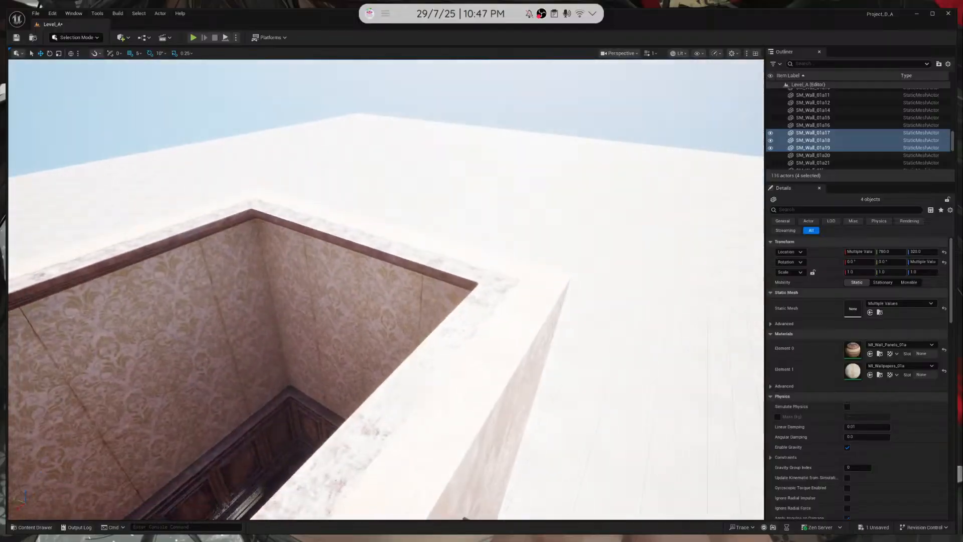
Slide the SM_Wall_01d5 end piece along Y back toward the hallway's far side wall
right_drag(581, 313, 582, 313)
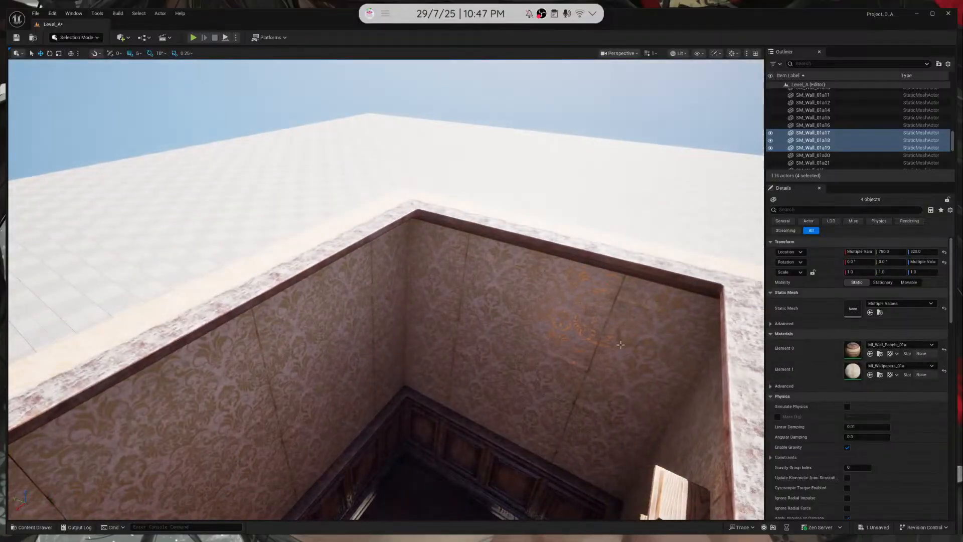
click(581, 313)
right_drag(521, 385, 521, 385)
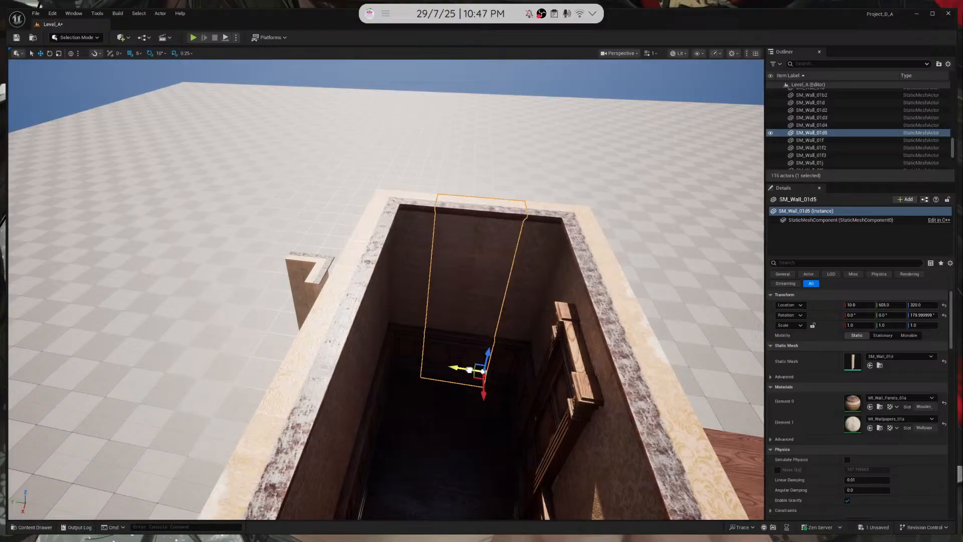
Select the seven wall, door and corner pieces of the hallway's outer side and move them along Y so the panels sit at 825
click(357, 353)
click(388, 301)
right_drag(388, 301, 119, 276)
shift+click(119, 276)
shift+click(266, 276)
shift+click(412, 274)
right_drag(412, 273, 115, 198)
shift+click(324, 230)
mouse_move(323, 230)
right_down()
mouse_move(431, 226)
mouse_move(577, 170)
mouse_move(507, 180)
right_up()
shift+click(323, 216)
shift+click(473, 225)
mouse_move(474, 225)
right_down()
mouse_move(427, 228)
mouse_move(366, 266)
mouse_move(291, 291)
right_up()
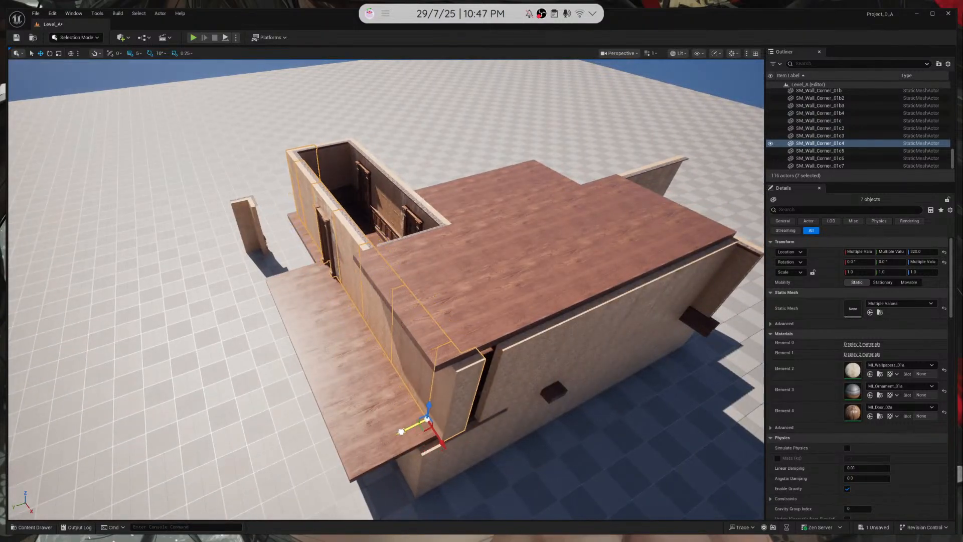
Duplicate an SM_Wall_Corner_01a piece to the building's outer corner and delete the SM_Wall_Corner_01c4 piece there
click(511, 424)
right_drag(511, 423, 500, 327)
click(351, 346)
right_drag(351, 346, 390, 357)
click(331, 347)
right_drag(331, 347, 302, 357)
alt+drag(248, 325, 536, 399)
right_drag(537, 398, 530, 391)
click(397, 369)
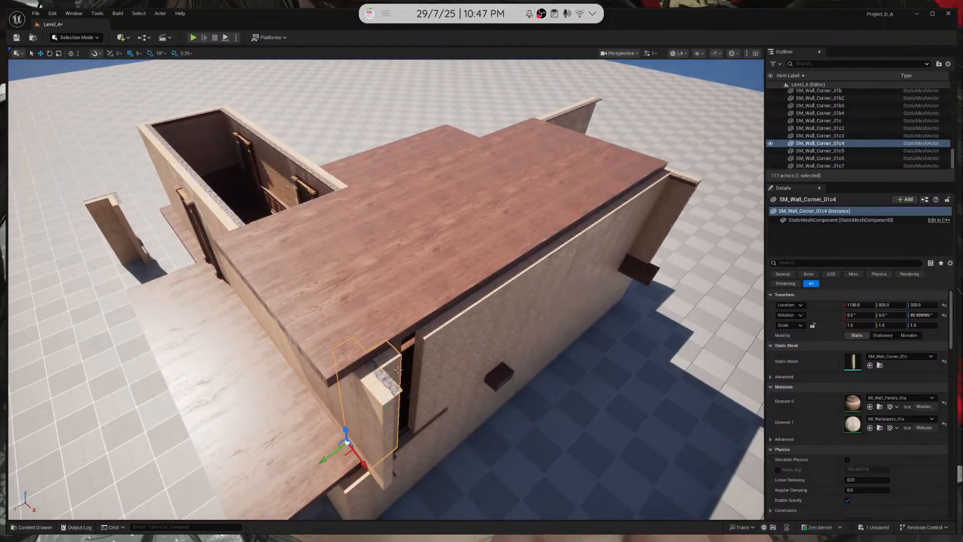
key(Delete)
Rotate the SM_Wall_Corner_01a6 piece to 90° about Z and move it into the building's outer corner
click(375, 420)
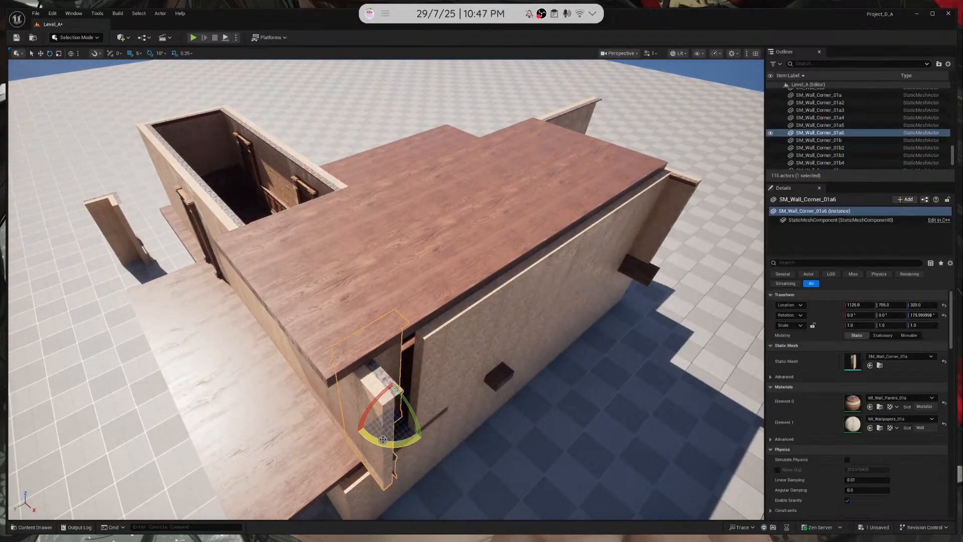
drag(423, 440, 423, 440)
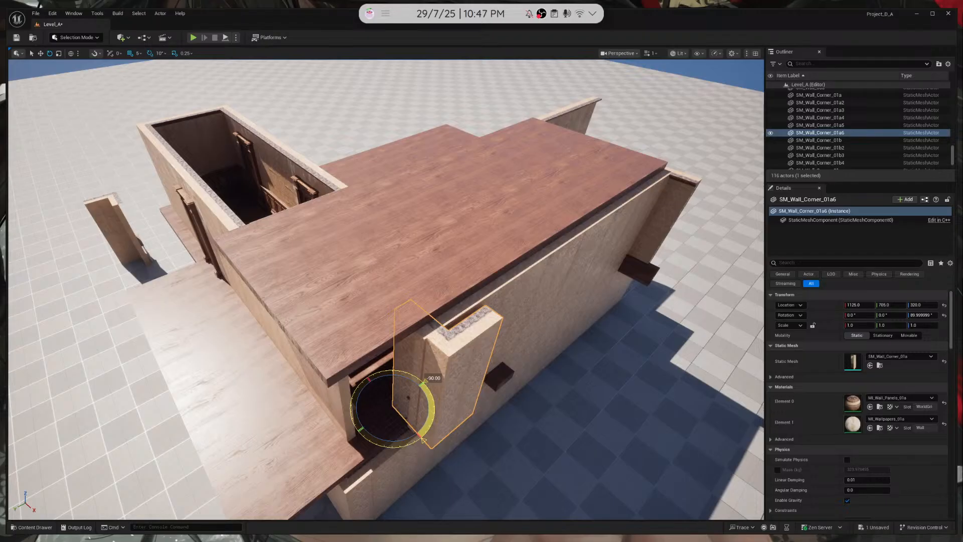
drag(378, 418, 431, 453)
right_drag(438, 450, 441, 416)
Delete the SM_Wall_01a17 panel overlapping the new corner piece
click(456, 361)
right_drag(456, 361, 477, 369)
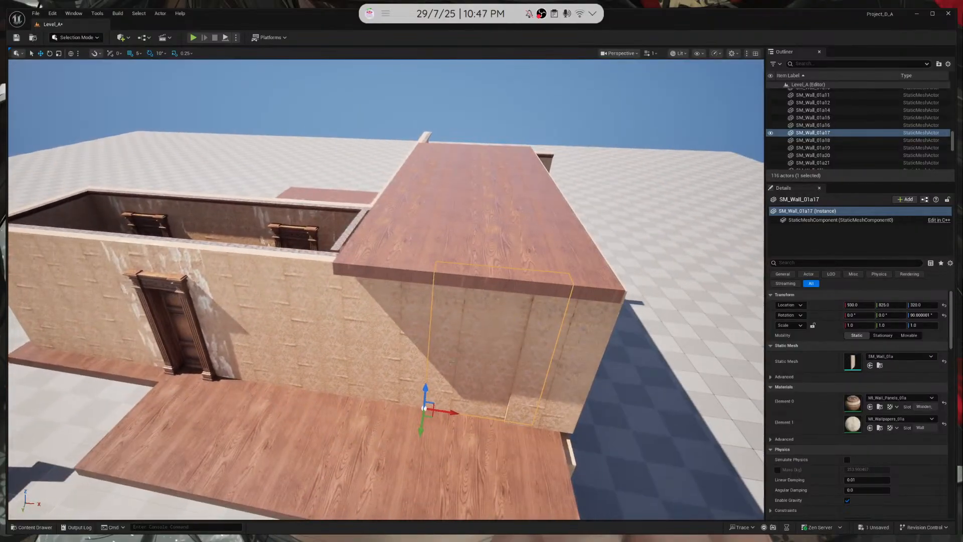
key(Delete)
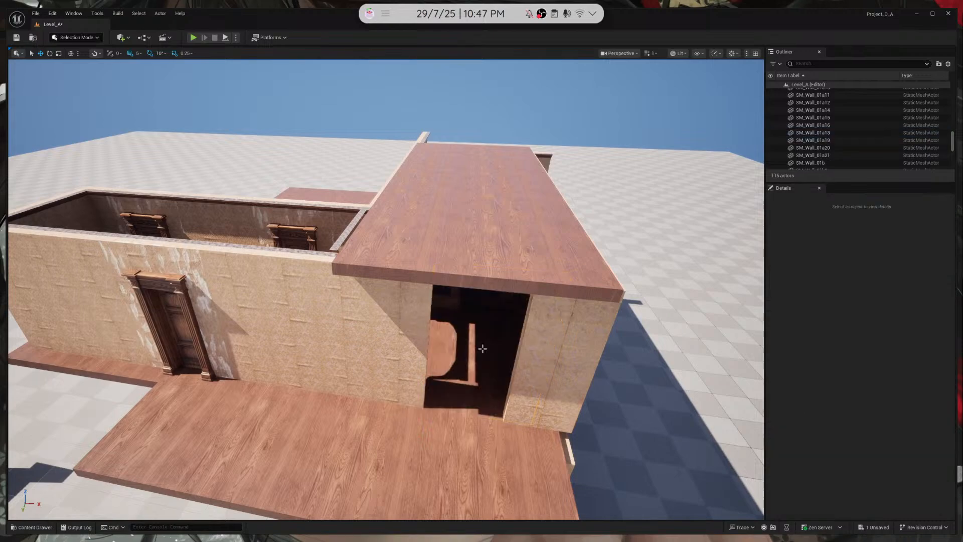
Try to shift the SM_Wall_01a18, SM_Wall_01a19 and SM_Wall_01a21 panels and the door along X toward the outer corner
click(404, 380)
right_drag(404, 379, 372, 370)
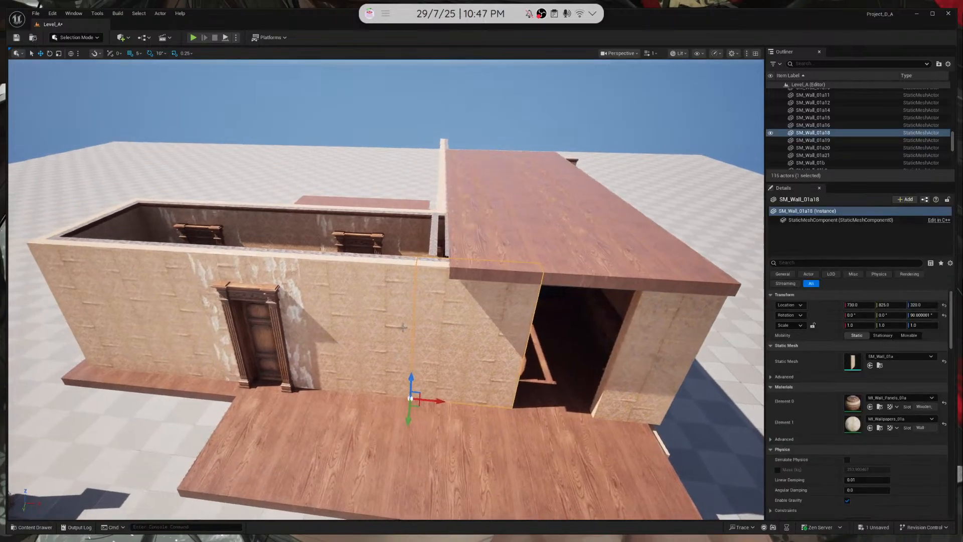
ctrl+click(402, 327)
ctrl+click(281, 278)
ctrl+click(82, 279)
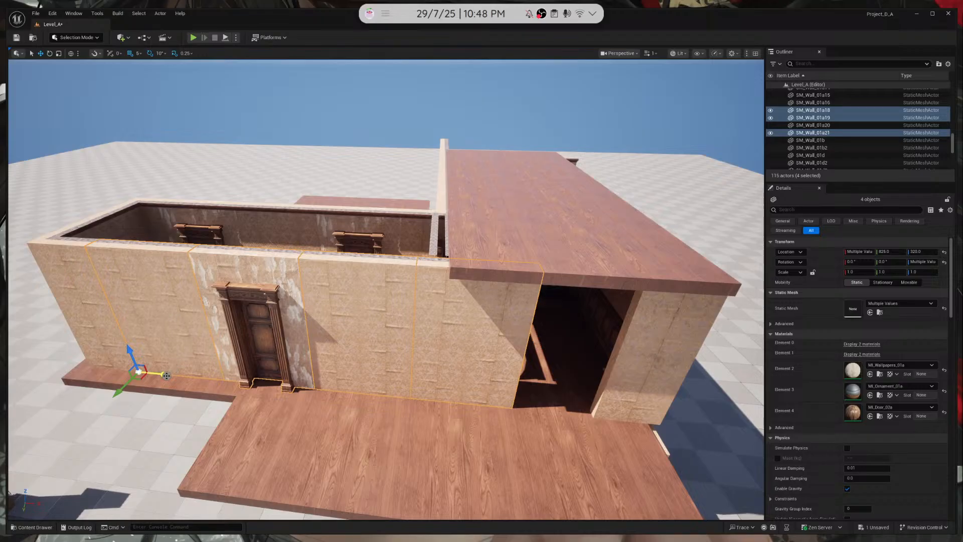
drag(166, 375, 229, 378)
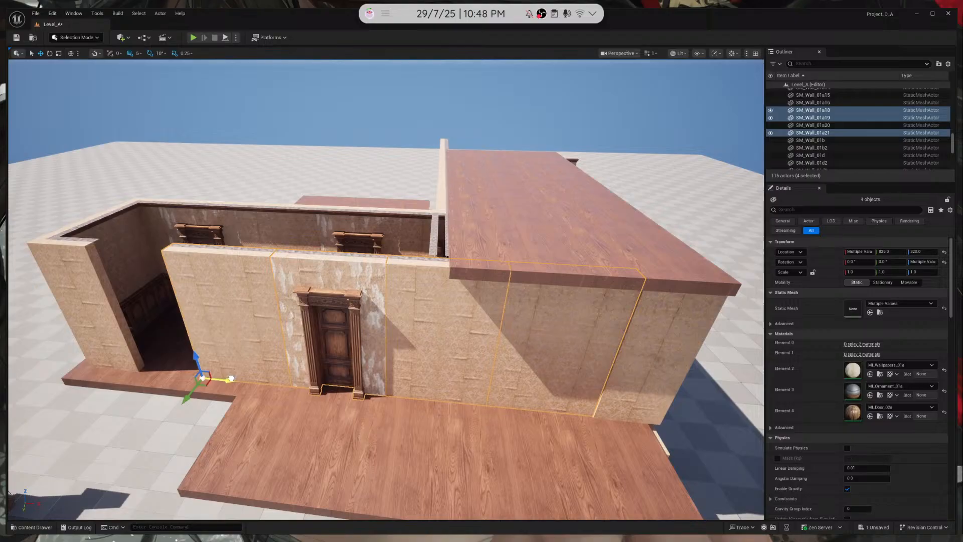
Reselect the shifted outer wall panels and door, and undo their move along X
key(w)
right_drag(249, 378, 280, 274)
key(s)
click(281, 268)
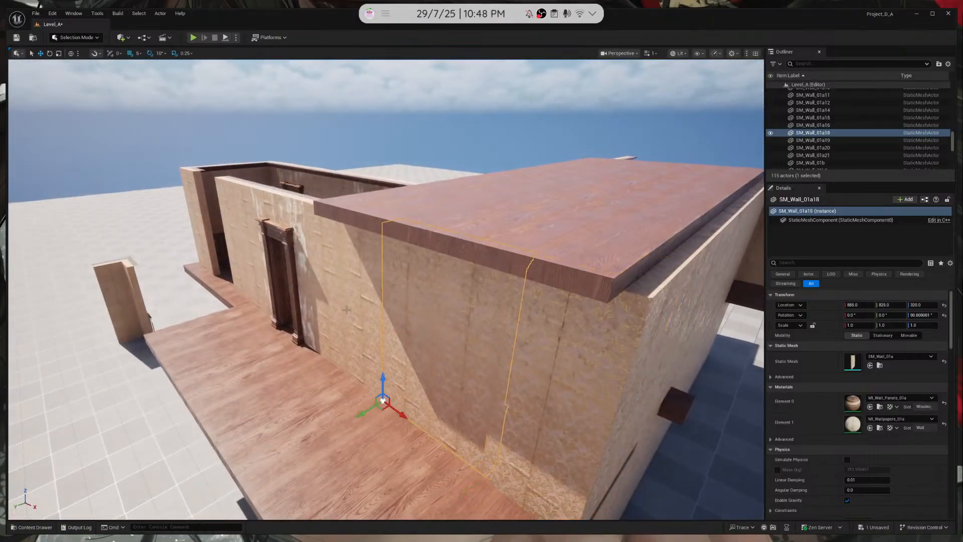
click(281, 274)
ctrl+click(235, 200)
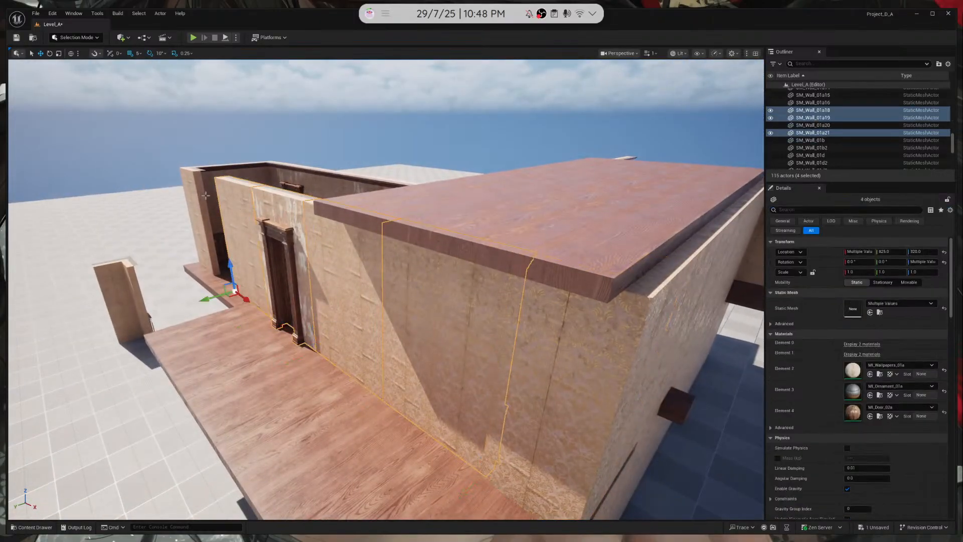
ctrl+click(217, 249)
right_drag(217, 250, 619, 232)
click(365, 312)
key(ctrl+z)
Set the SM_Wall_Corner_01a6 piece's X scale to 0.98 and move it along Y to 825
click(483, 279)
right_drag(483, 280, 474, 284)
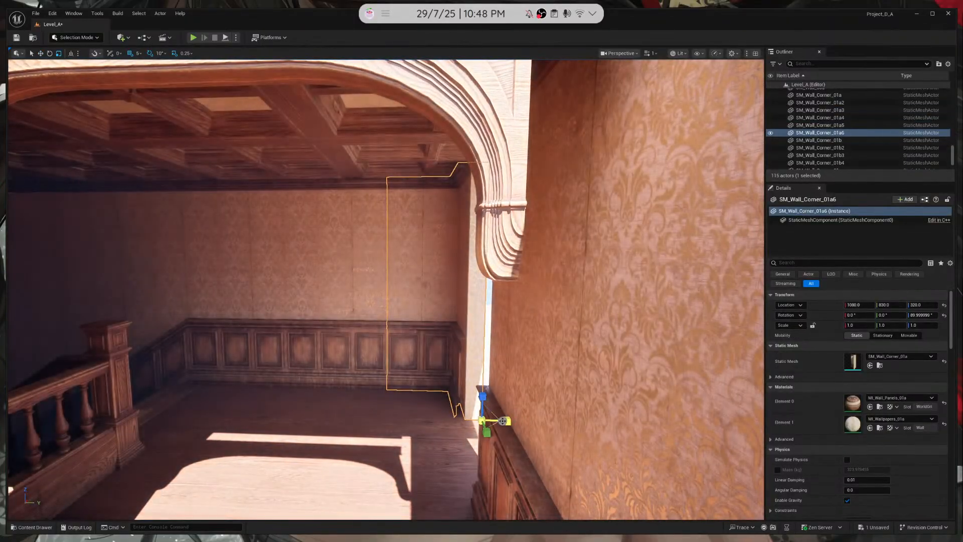
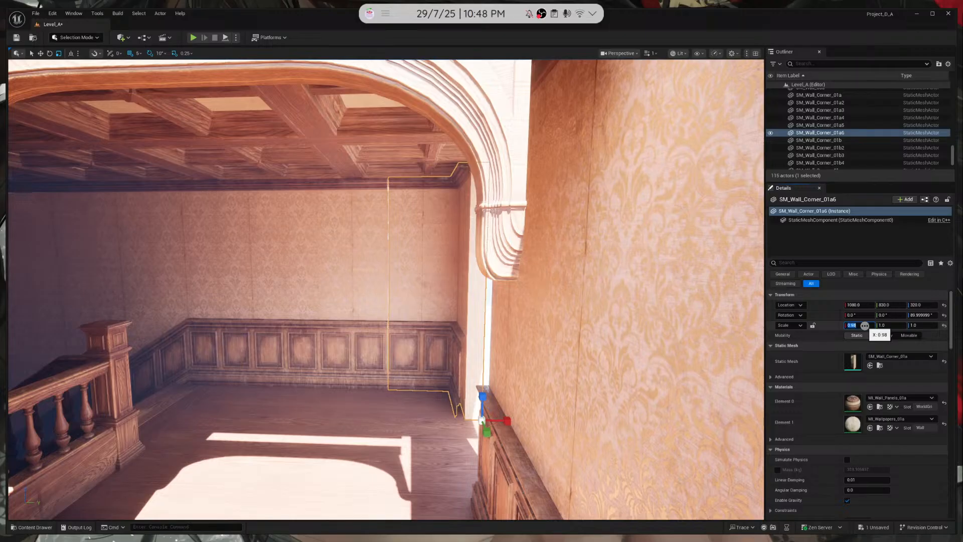
scroll(506, 472, up, 5)
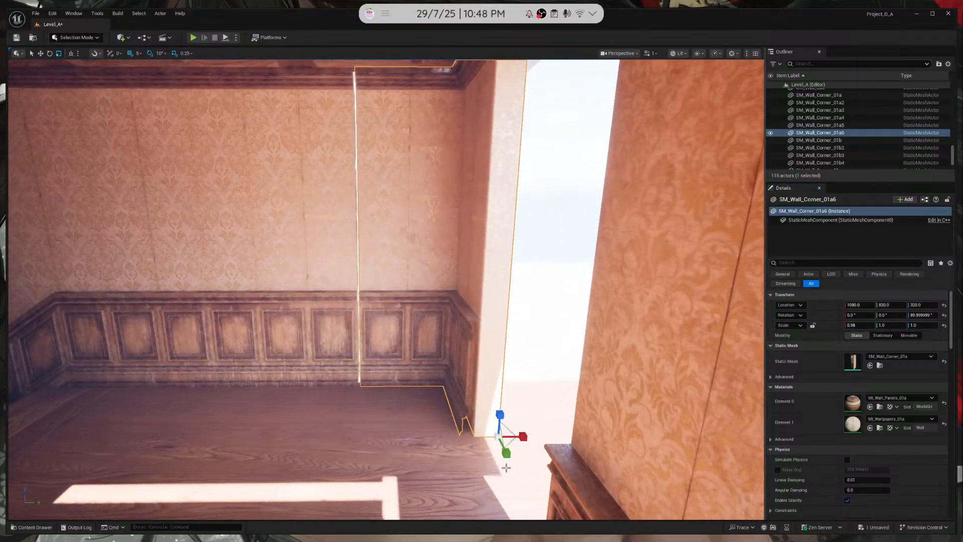
drag(518, 436, 510, 438)
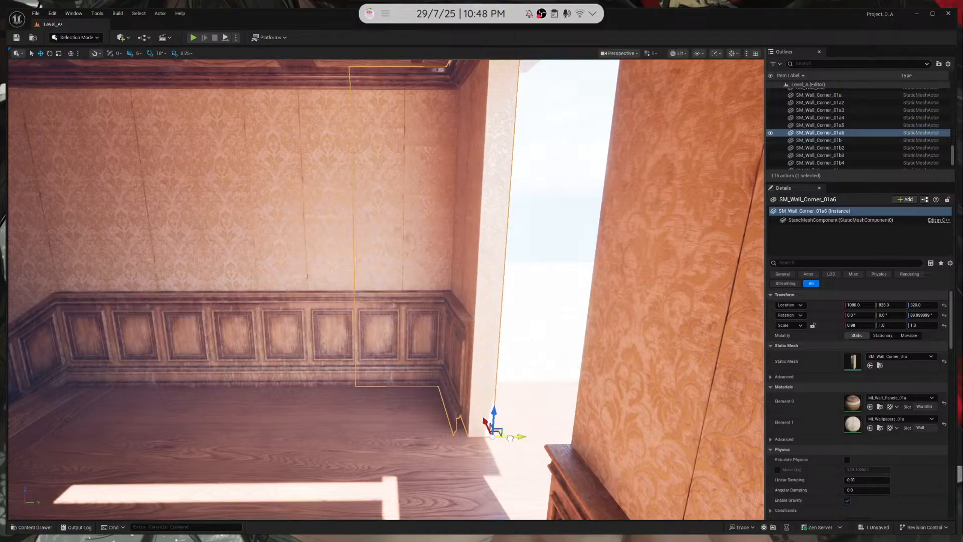
key(Escape)
Duplicate the SM_Wall_01a18 panel along X to 930 to fill the gap beside the outer corner
right_drag(509, 416, 423, 457)
key(s)
key(w)
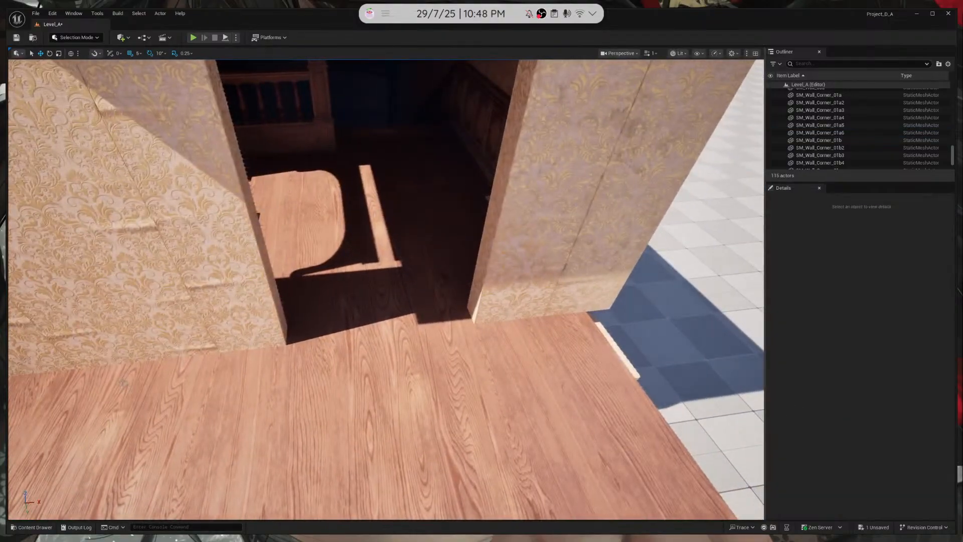
click(259, 294)
right_drag(260, 294, 241, 298)
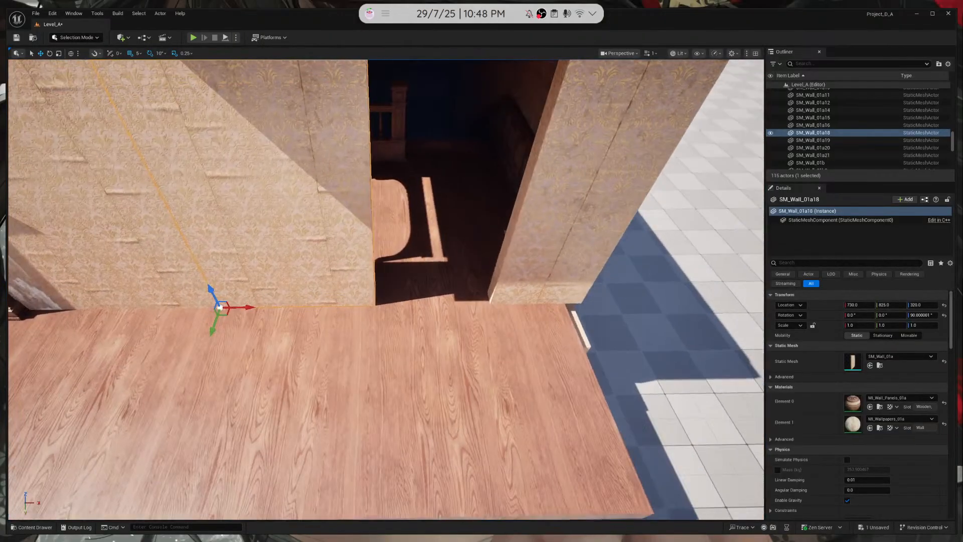
drag(241, 304, 340, 313)
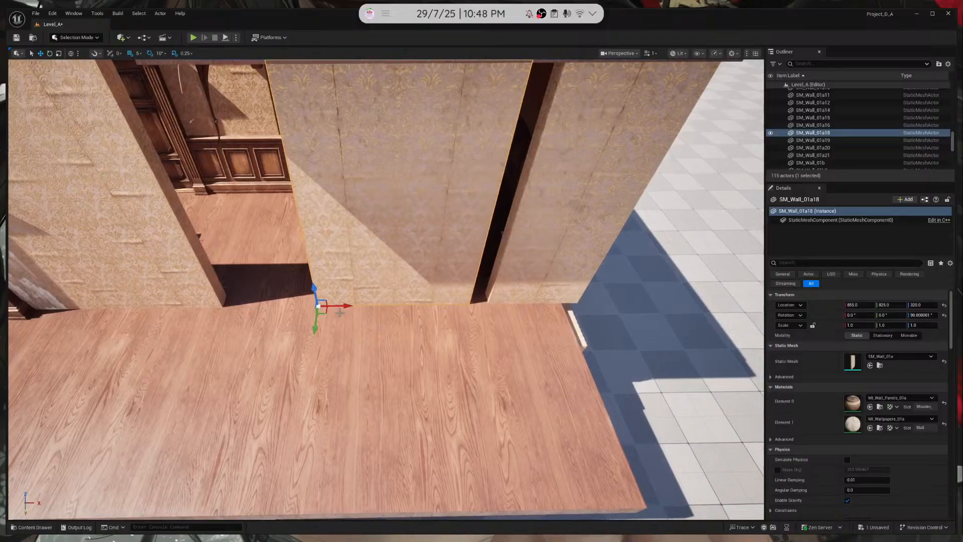
alt+drag(254, 307, 405, 307)
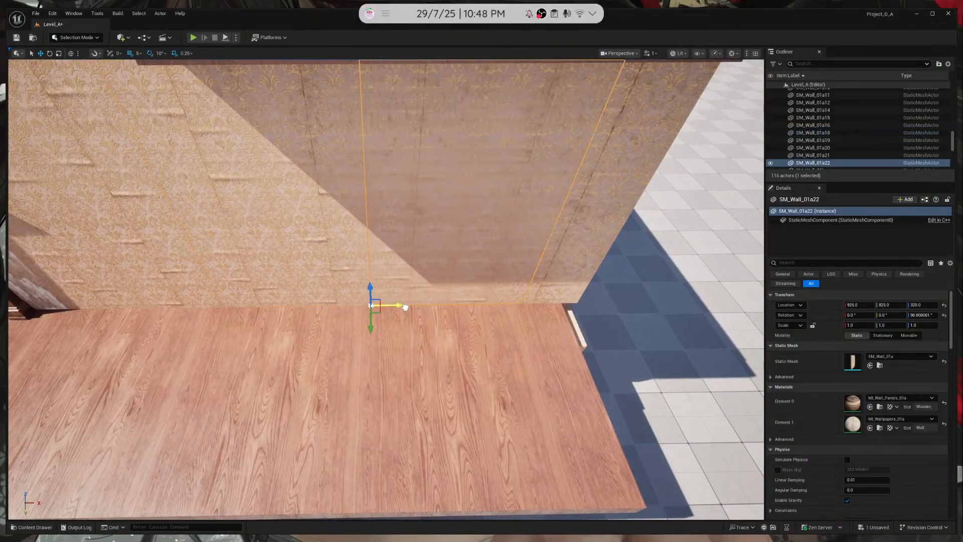
Examine the joint between the SM_Wall_01a22 panel and SM_Wall_Corner_01a6 from inside the room and from outside
right_drag(406, 307, 511, 241)
key(Escape)
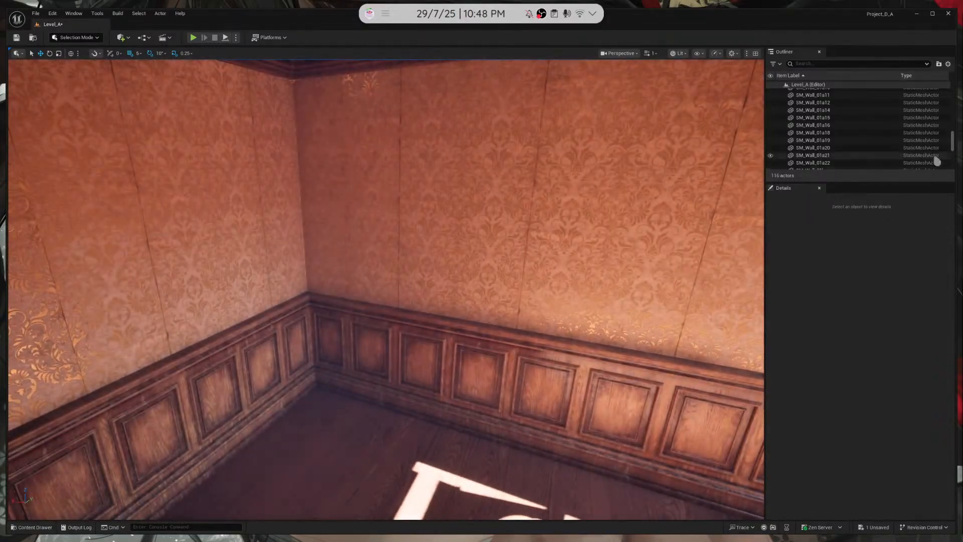
click(355, 214)
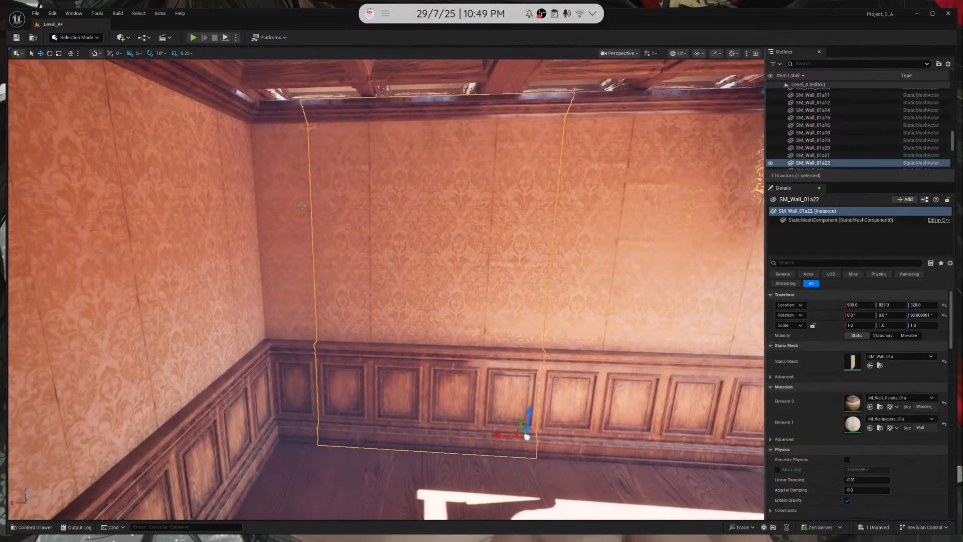
click(308, 209)
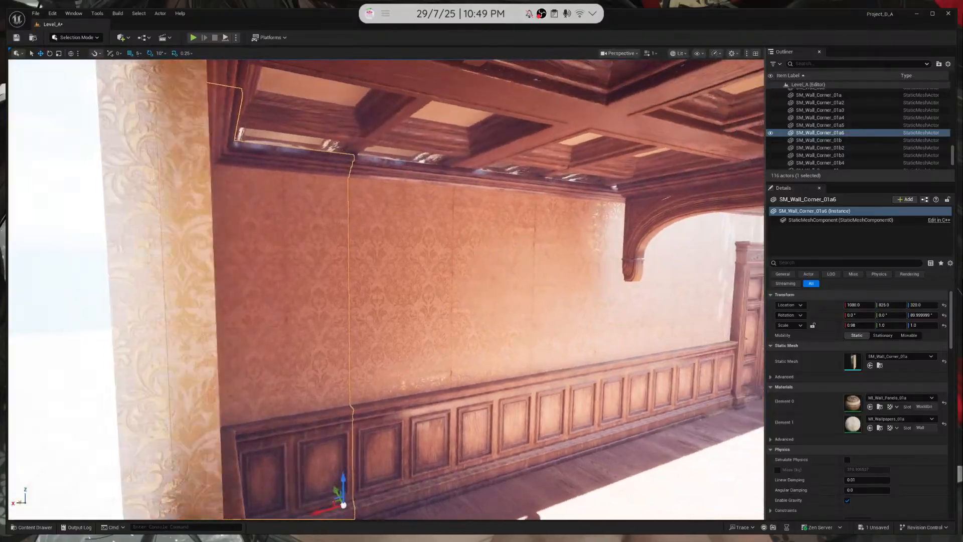
right_drag(308, 210, 349, 279)
key(s)
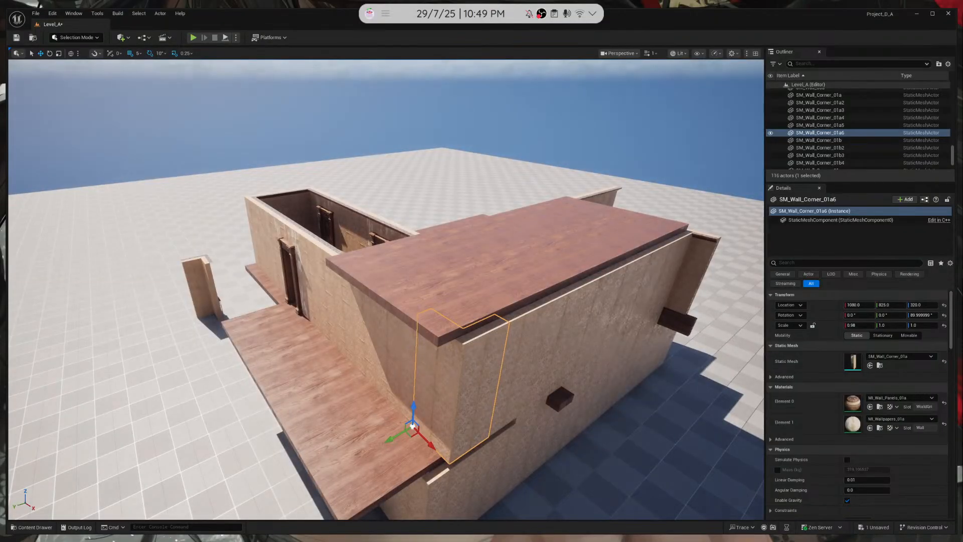
Undo the gap-filling panel duplicate and move the SM_Wall_Corner_01a6 piece outward along Y to 885
right_drag(349, 278, 311, 302)
key(d)
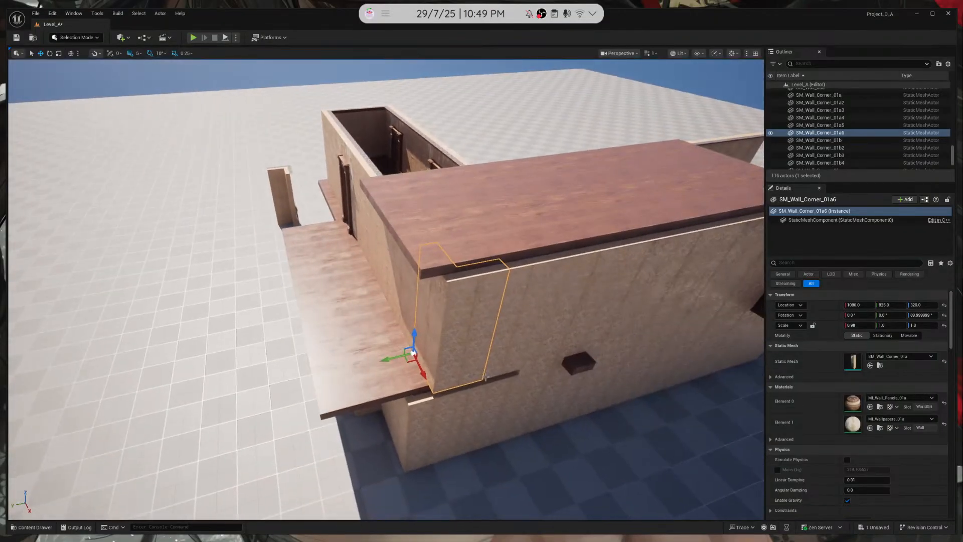
ctrl+click(407, 298)
key(ctrl+z)
key(ctrl+z)
click(552, 315)
right_drag(552, 315, 503, 311)
key(d)
click(250, 311)
click(300, 316)
key(a)
right_drag(300, 316, 353, 303)
click(479, 333)
right_drag(479, 333, 485, 335)
key(d)
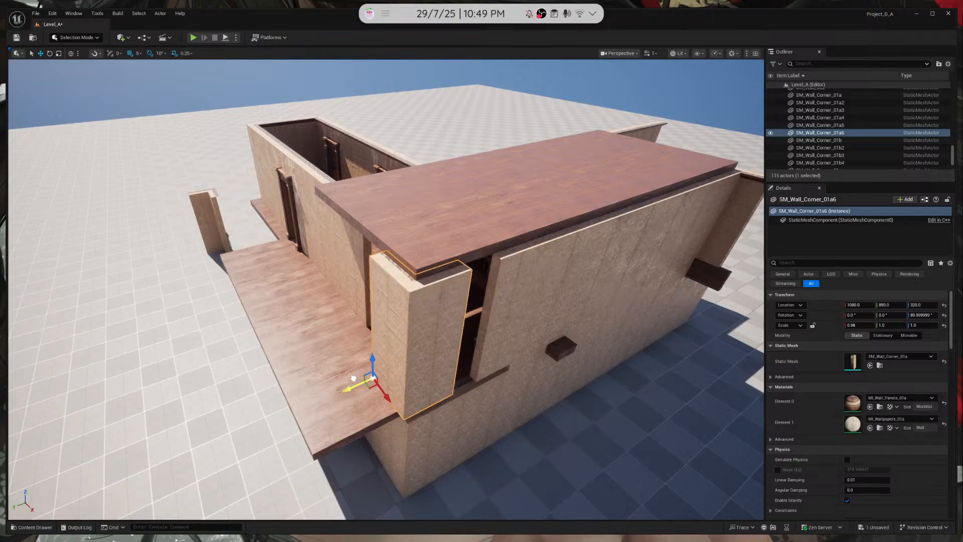
Select the hallway's outer wall panels, door and end corner, and move them outward along Y in line with SM_Wall_Corner_01a6
right_drag(355, 377, 351, 300)
click(351, 300)
ctrl+click(361, 300)
ctrl+click(296, 296)
ctrl+click(241, 286)
ctrl+click(201, 271)
key(d)
right_drag(294, 295, 211, 282)
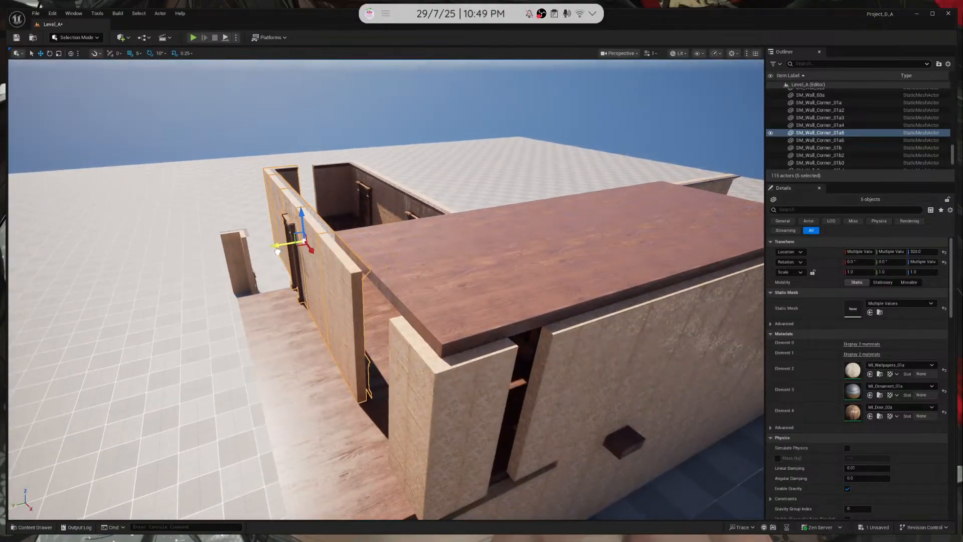
mouse_move(331, 292)
right_down()
mouse_move(328, 268)
mouse_move(291, 277)
mouse_move(292, 293)
mouse_move(338, 297)
right_up()
key(s)
key(a)
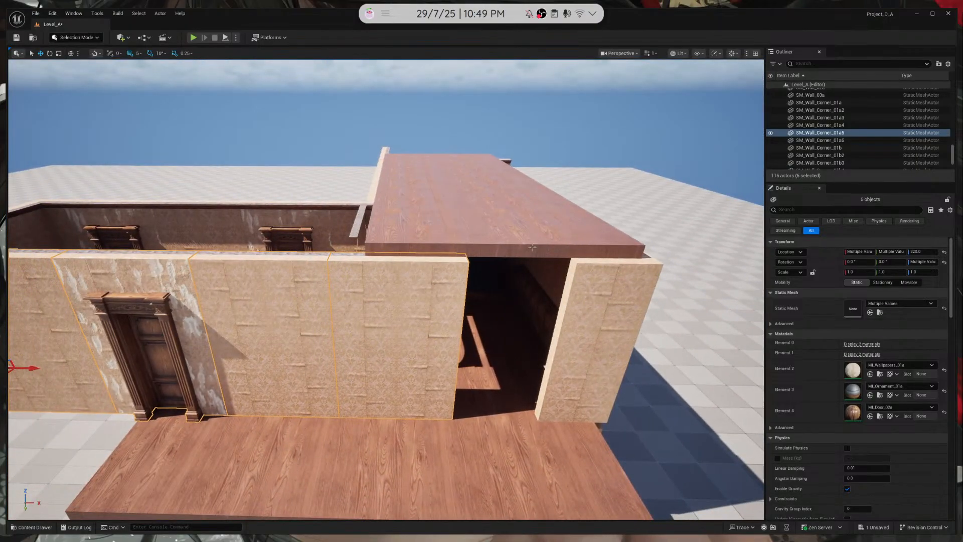
Duplicate a narrow SM_Wall_01b panel, rotate it to 90°, and place it at X 930, Y 885, Z 320 beside the outer corner
click(578, 254)
mouse_move(578, 255)
right_down()
mouse_move(580, 237)
mouse_move(573, 242)
right_up()
key(w)
click(428, 223)
right_drag(428, 222, 464, 292)
key(s)
alt+drag(438, 245, 446, 194)
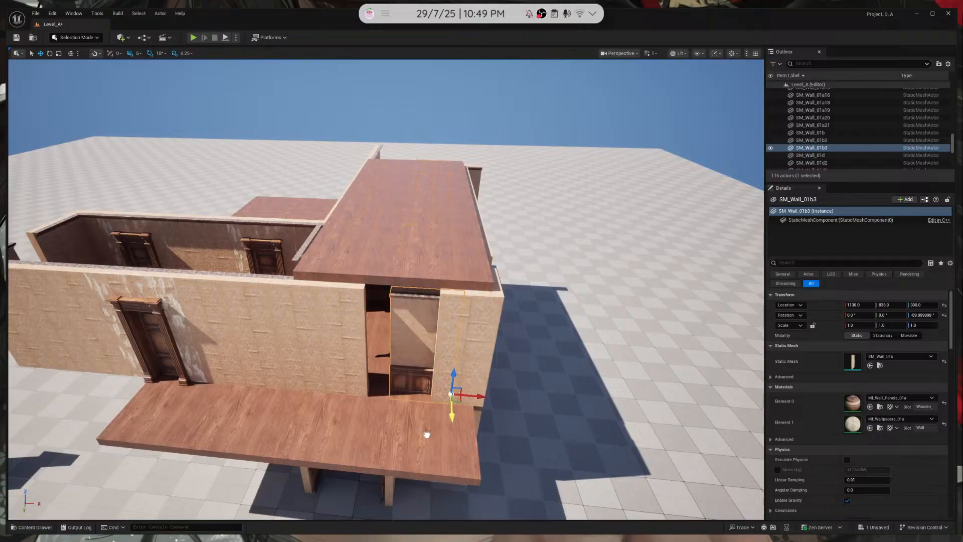
drag(427, 426, 406, 394)
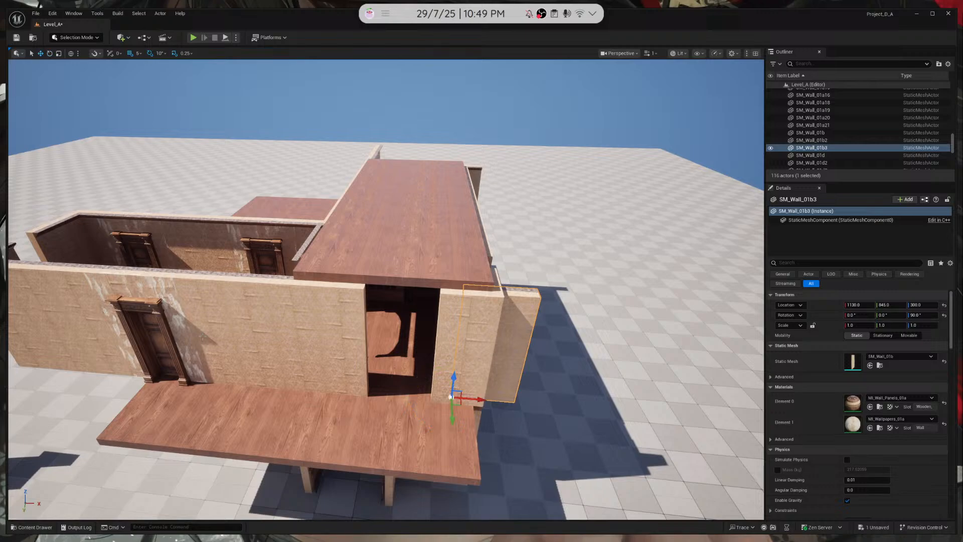
drag(480, 399, 400, 395)
right_drag(401, 281, 392, 265)
drag(427, 353, 429, 336)
mouse_move(411, 371)
mouse_down()
mouse_move(394, 376)
mouse_move(413, 355)
mouse_up()
key(Escape)
Move the SM_Arch_01b arch along Y to 710 and set its Y scale to 0.68 to span the widened hallway
right_drag(493, 319, 727, 323)
click(411, 299)
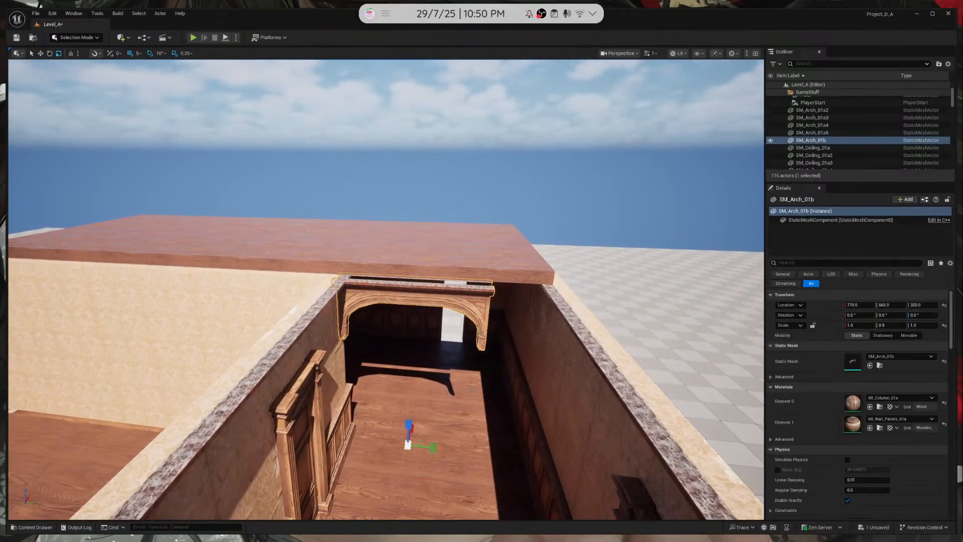
key(r)
drag(429, 447, 463, 445)
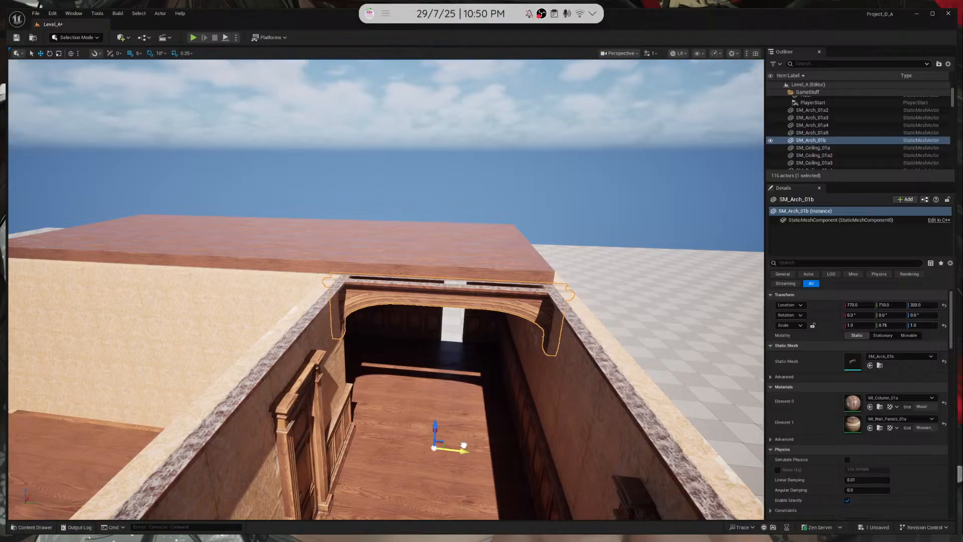
key(q)
key(w)
right_drag(464, 445, 468, 412)
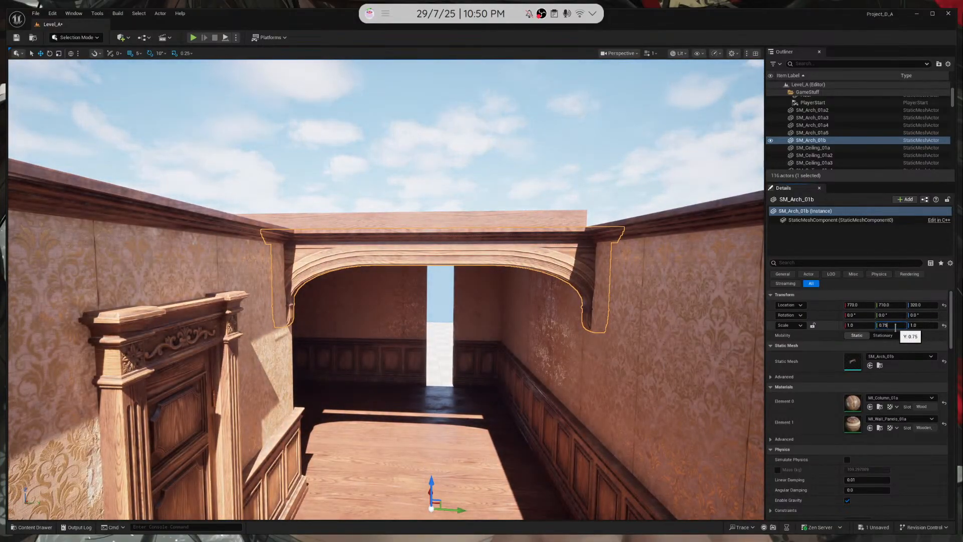
key(Return)
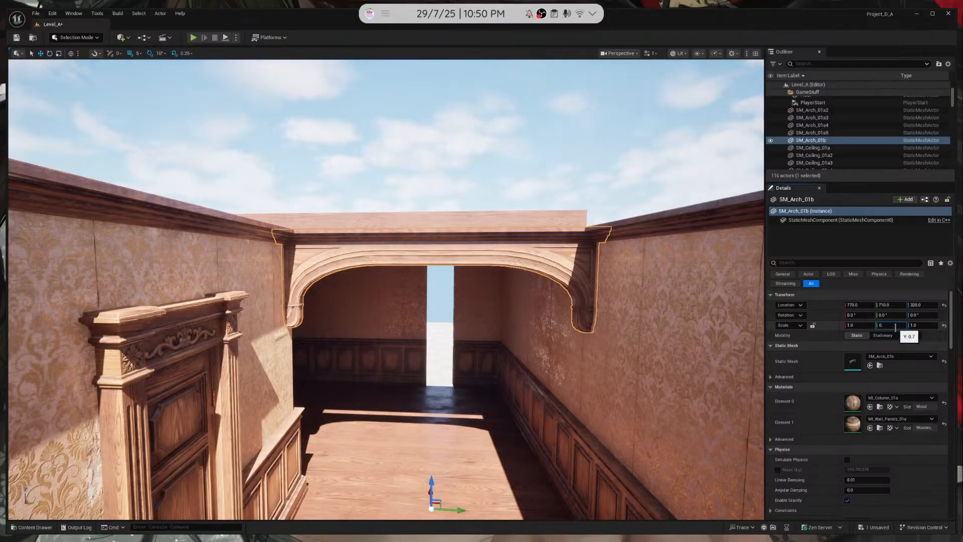
text(0.68)
key(Return)
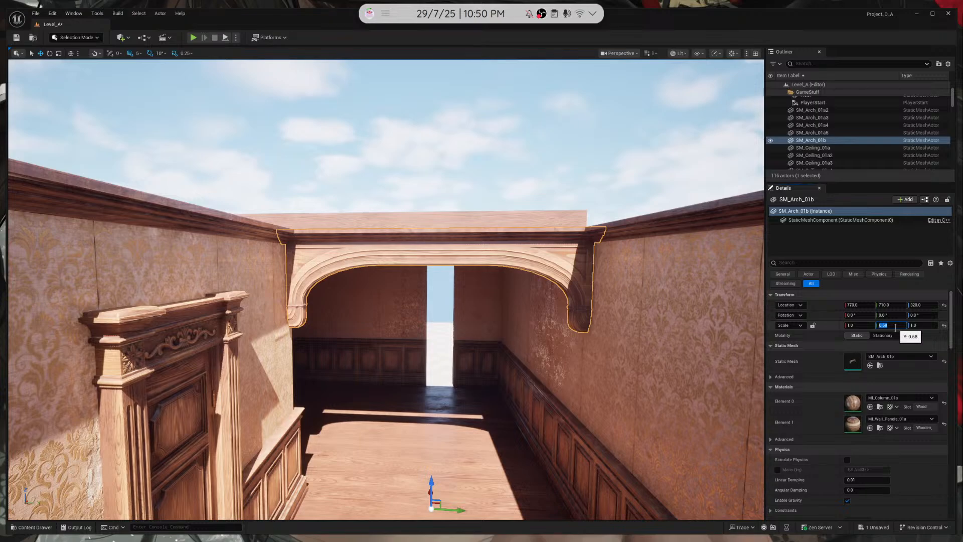
Delete the wall panel beside the gap in the room's far wall
click(435, 330)
key(w)
right_drag(435, 330, 439, 323)
click(368, 283)
key(w)
mouse_move(372, 300)
right_down()
mouse_move(401, 297)
mouse_move(371, 300)
right_up()
key(s)
key(Delete)
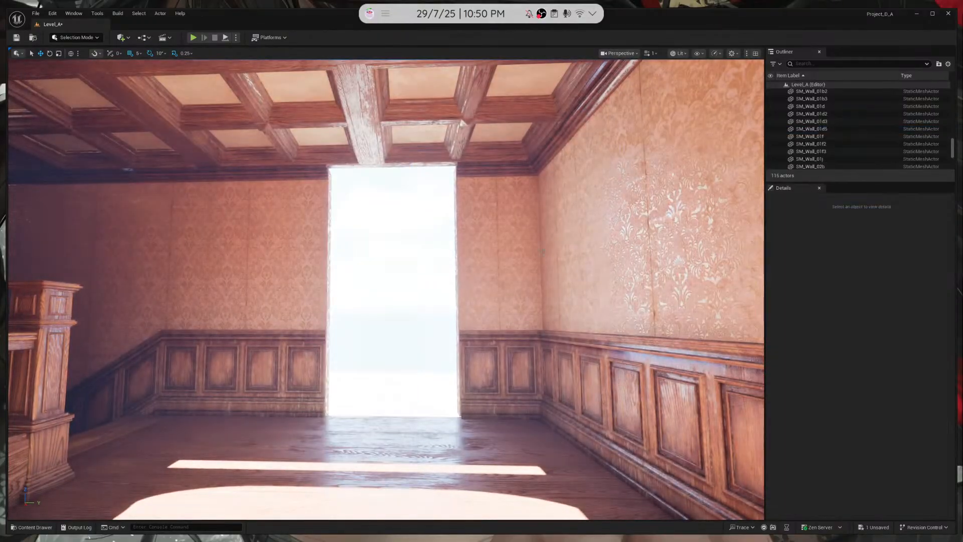
Duplicate the SM_Wall_01b3 panel, rotate it to 0°, and place it in the far wall opening at X 1200, Y 770
click(600, 215)
right_drag(600, 215, 396, 352)
key(s)
key(e)
key(d)
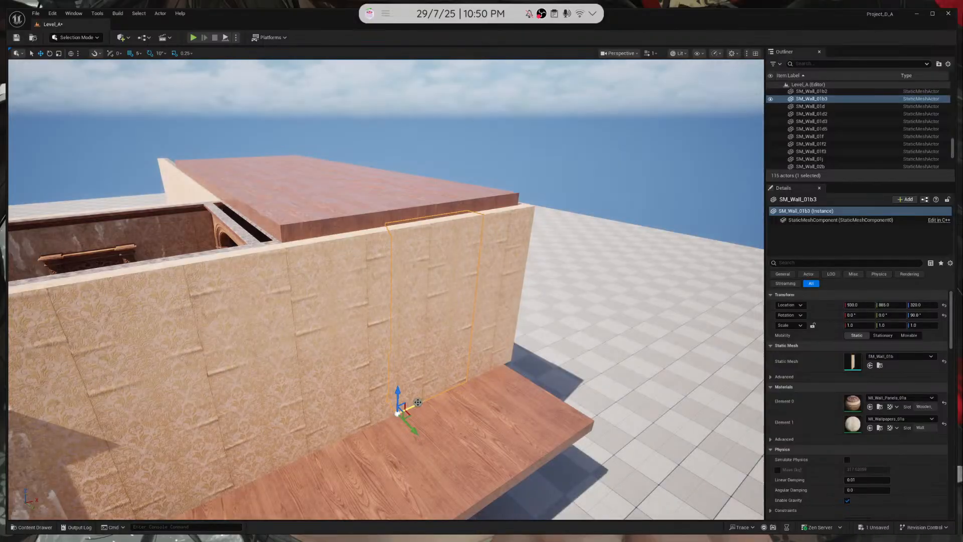
alt+drag(417, 402, 537, 346)
key(e)
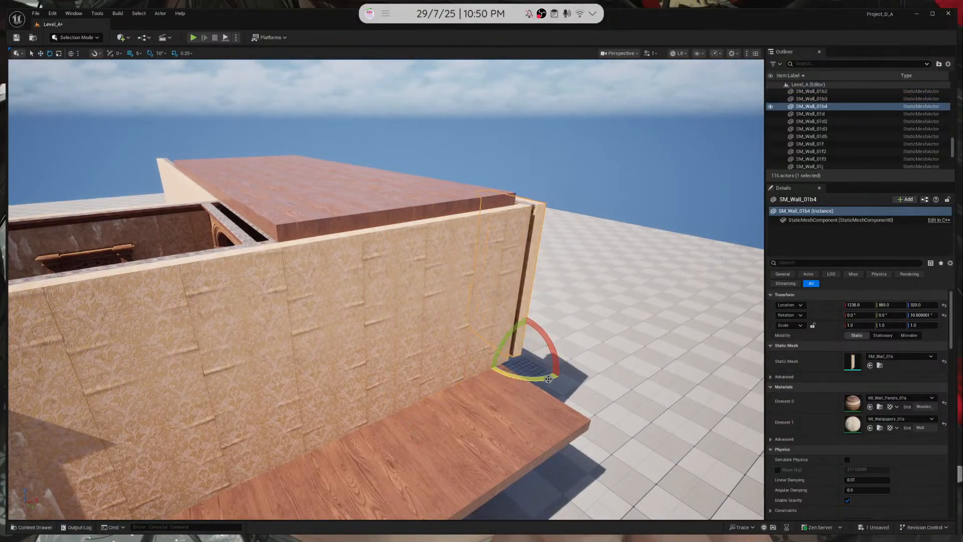
key(w)
right_drag(561, 356, 563, 366)
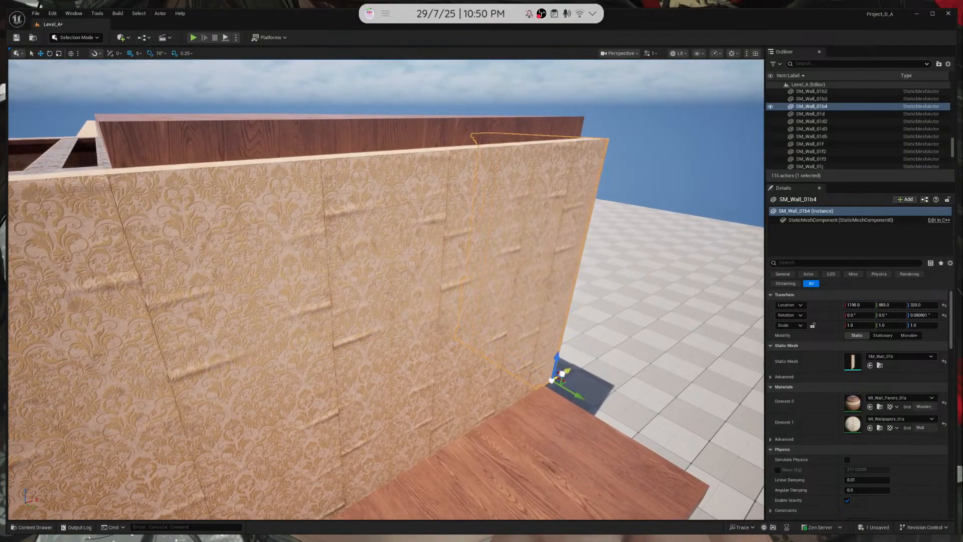
right_drag(565, 372, 564, 316)
drag(564, 316, 471, 320)
right_drag(471, 320, 417, 244)
click(383, 286)
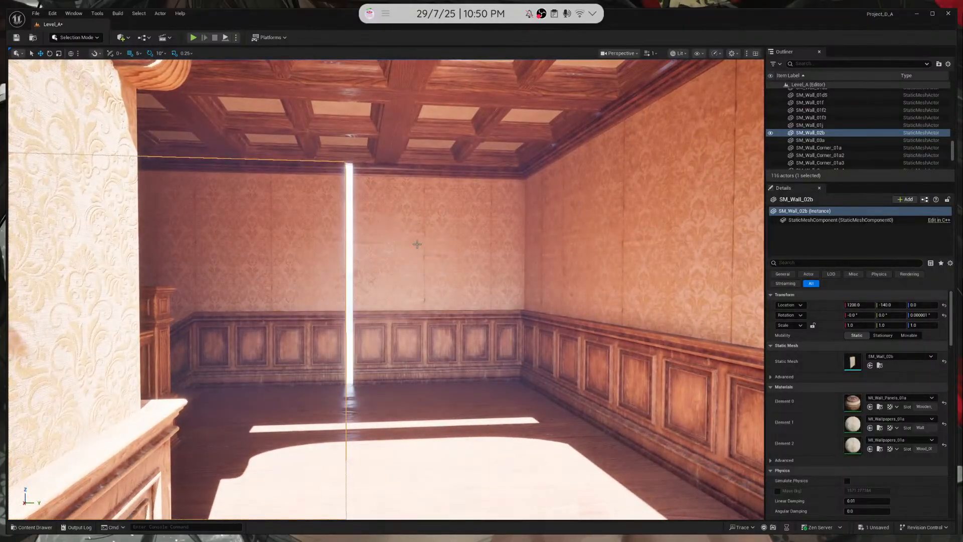
Set the SM_Wall_01b4 panel's Y scale to 1.08 to close the remaining gap in the far wall
click(432, 291)
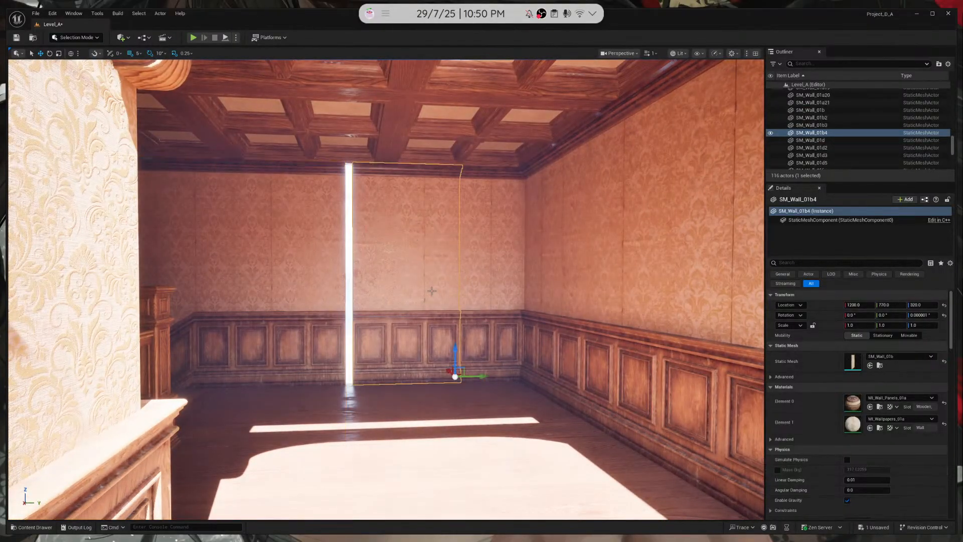
key(r)
drag(479, 376, 492, 376)
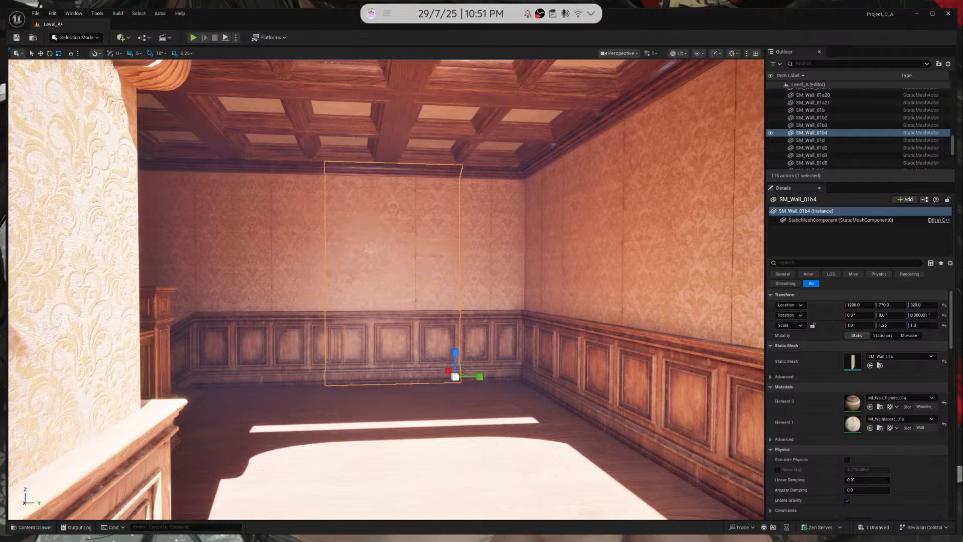
key(f)
click(882, 325)
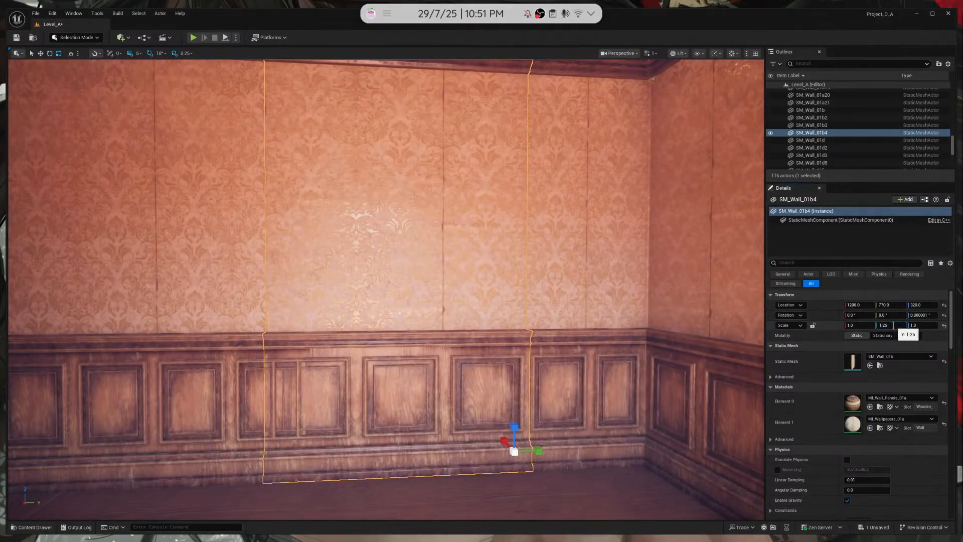
key(Return)
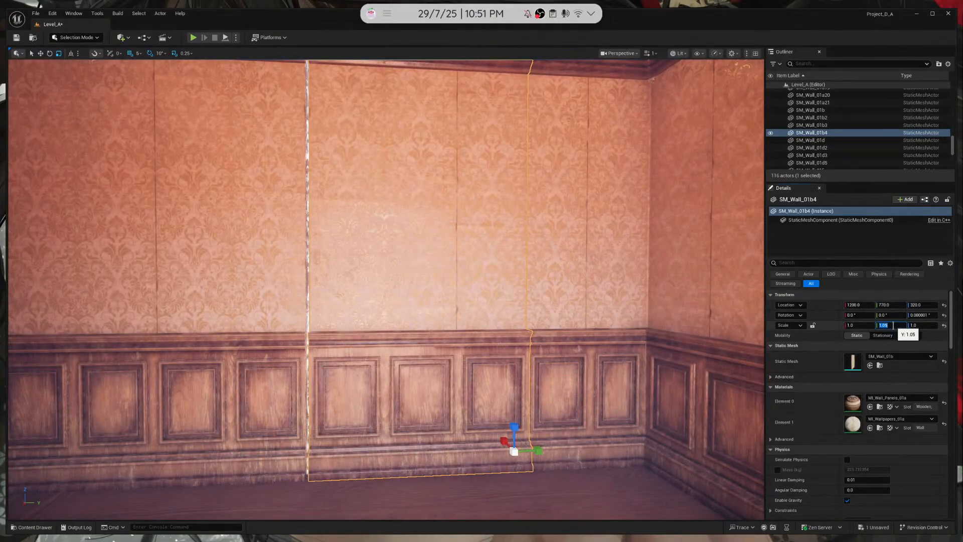
key(Return)
right_drag(551, 301, 547, 281)
key(s)
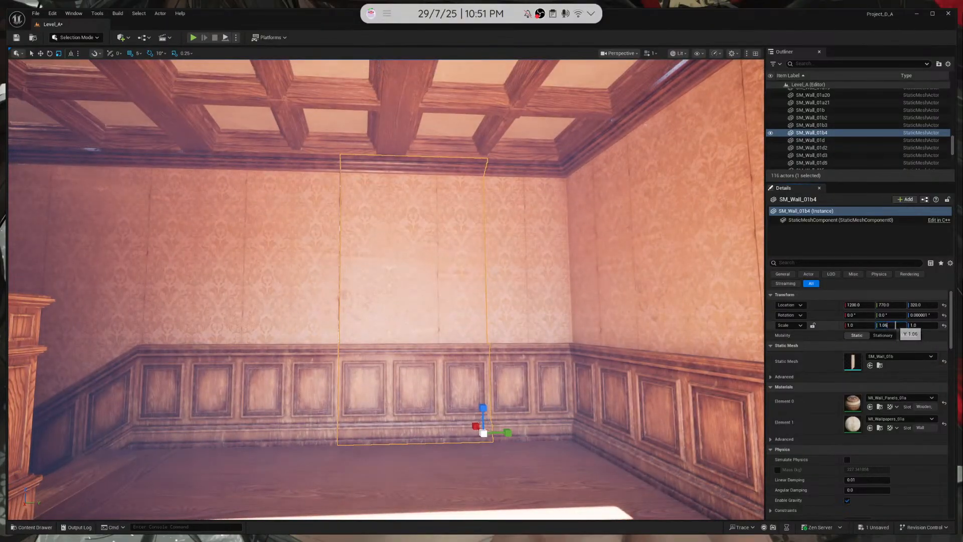
click(895, 324)
text(1.08)
key(Return)
Examine the joints between the widened far wall panel and the neighbouring corner piece from inside the room
right_drag(703, 326, 703, 352)
key(Escape)
right_drag(265, 372, 245, 391)
key(w)
key(s)
right_drag(359, 387, 398, 372)
click(358, 403)
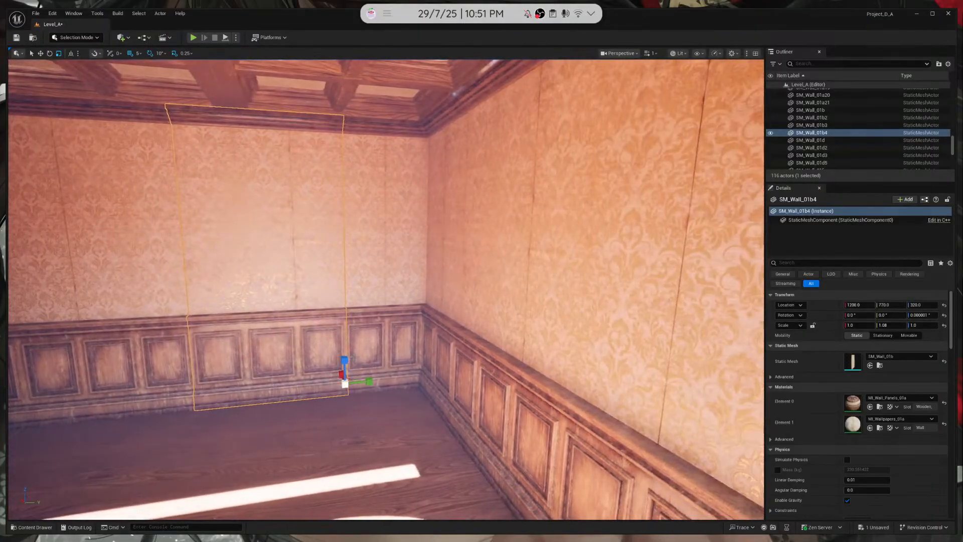
click(354, 357)
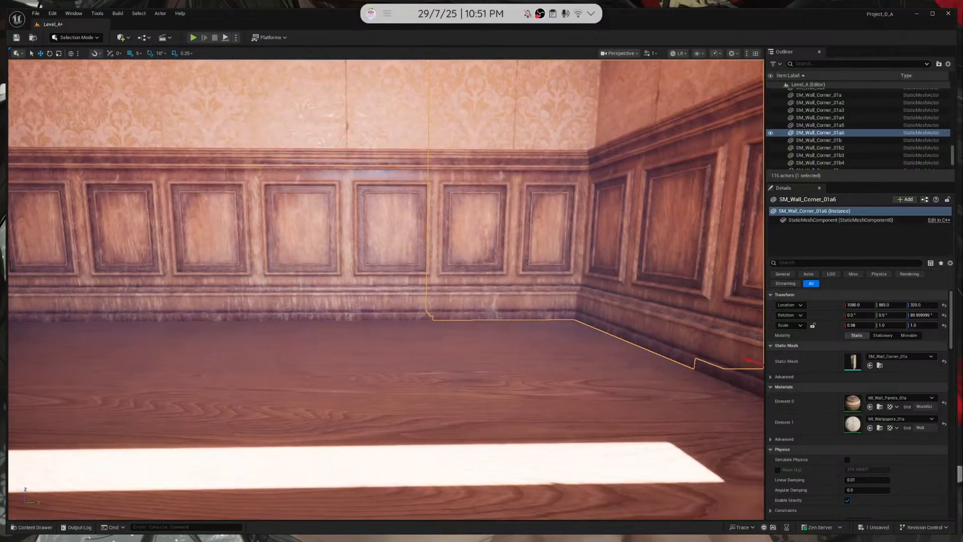
click(384, 220)
click(475, 227)
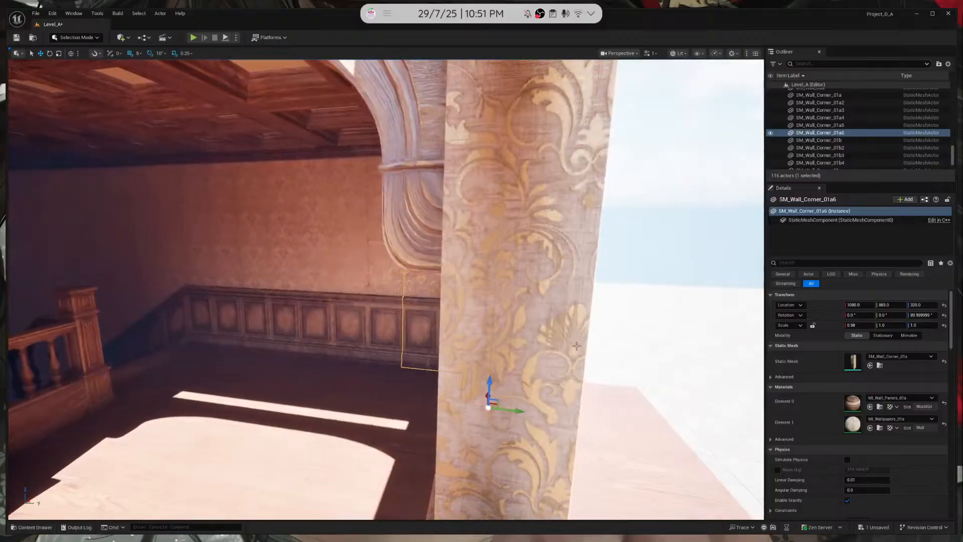
Delete the SM_Wall_01d5 panel from the opposite end wall of the hallway
right_drag(576, 346, 424, 410)
scroll(446, 365, down, 5)
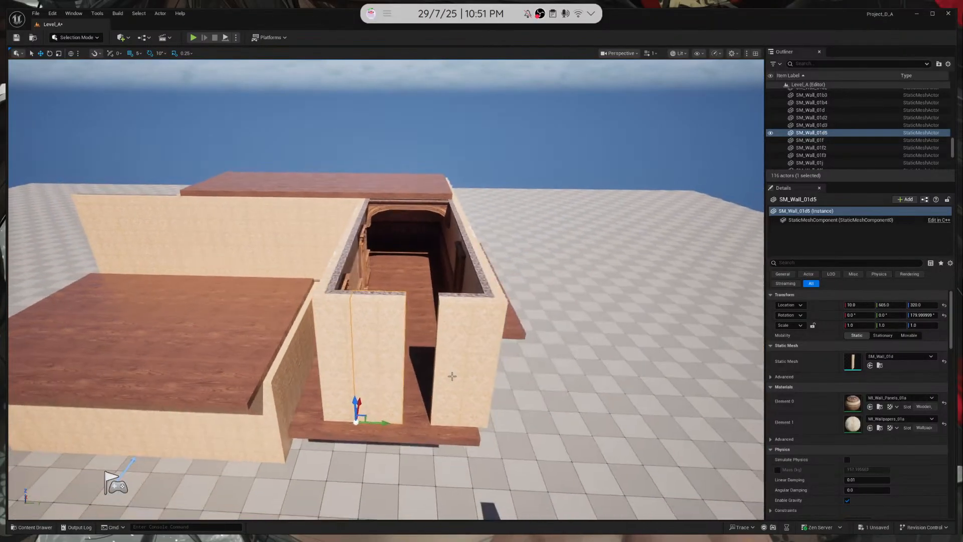
key(Delete)
right_drag(439, 289, 435, 276)
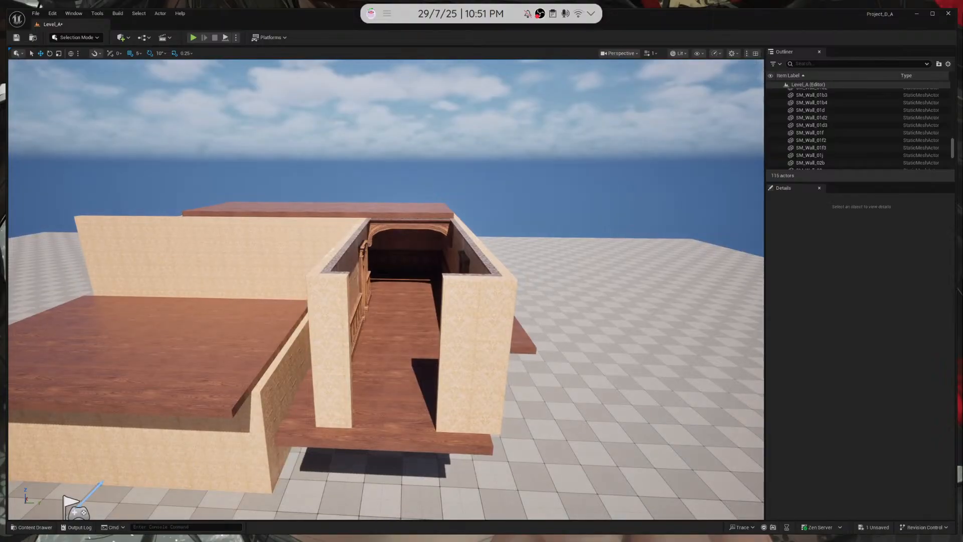
Duplicate the SM_Wall_01b4 panel along X into the hallway's opposite end, turn it to face inward, and fit it between the corners
click(409, 260)
alt+drag(416, 262, 423, 374)
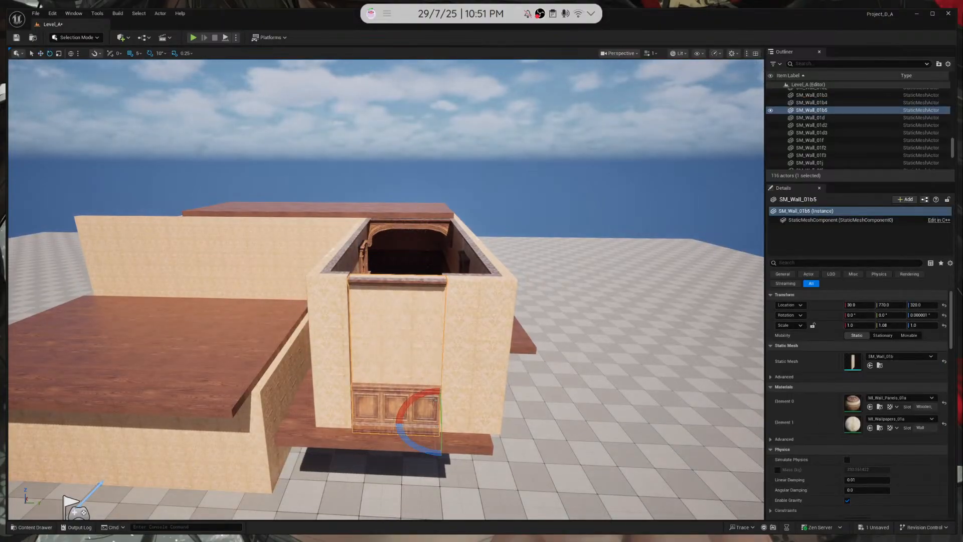
drag(476, 432, 375, 422)
right_drag(376, 423, 315, 374)
drag(392, 382, 384, 387)
right_drag(383, 387, 223, 363)
Duplicate the SM_Ceiling_01a tiles in groups of four along X to cover the open hallway
click(442, 297)
ctrl+click(475, 309)
ctrl+click(482, 274)
ctrl+click(422, 273)
alt+drag(530, 247, 387, 312)
key(w)
right_drag(388, 312, 144, 140)
key(Escape)
Select the hallway's end panel and its two corner pieces, and try moving them outward along X
click(322, 212)
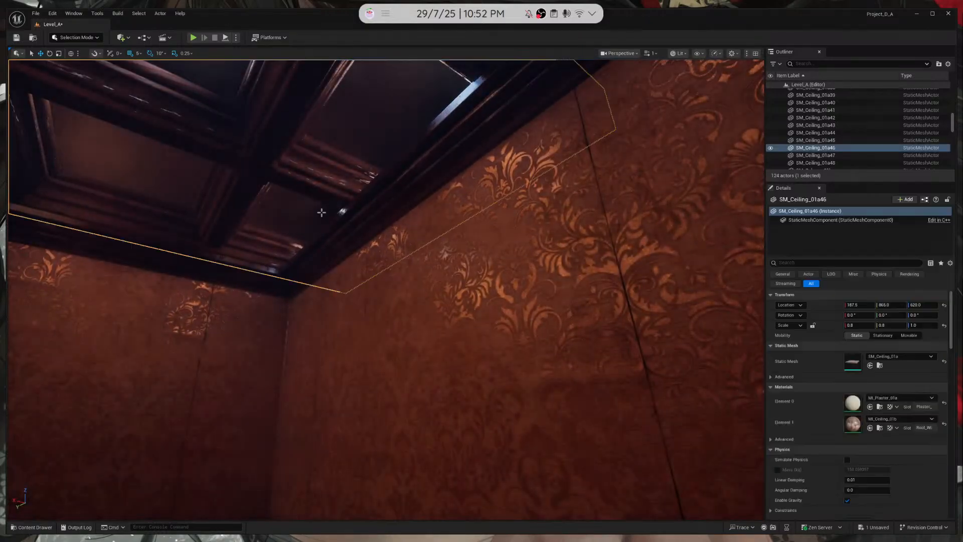
right_drag(323, 211, 412, 244)
click(323, 251)
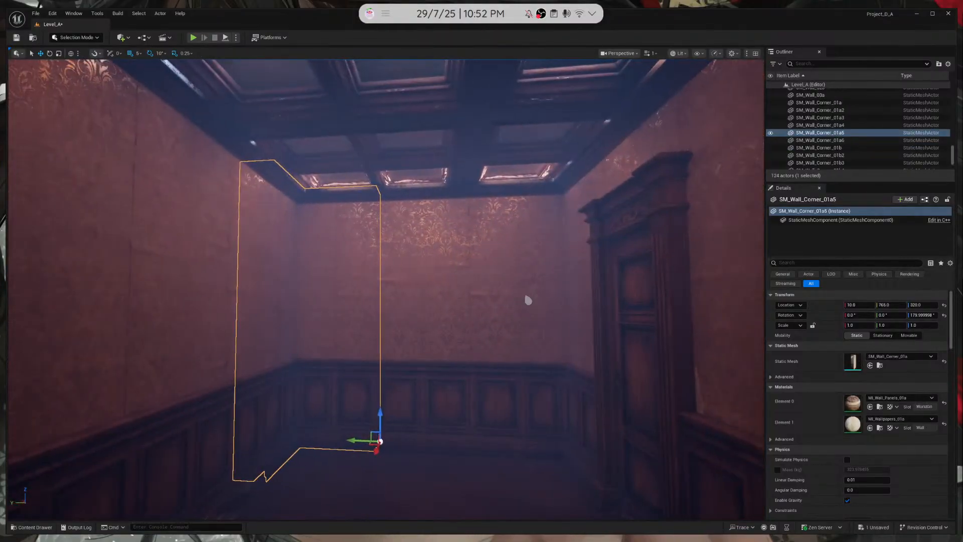
ctrl+click(539, 299)
ctrl+click(451, 289)
right_drag(450, 288, 621, 301)
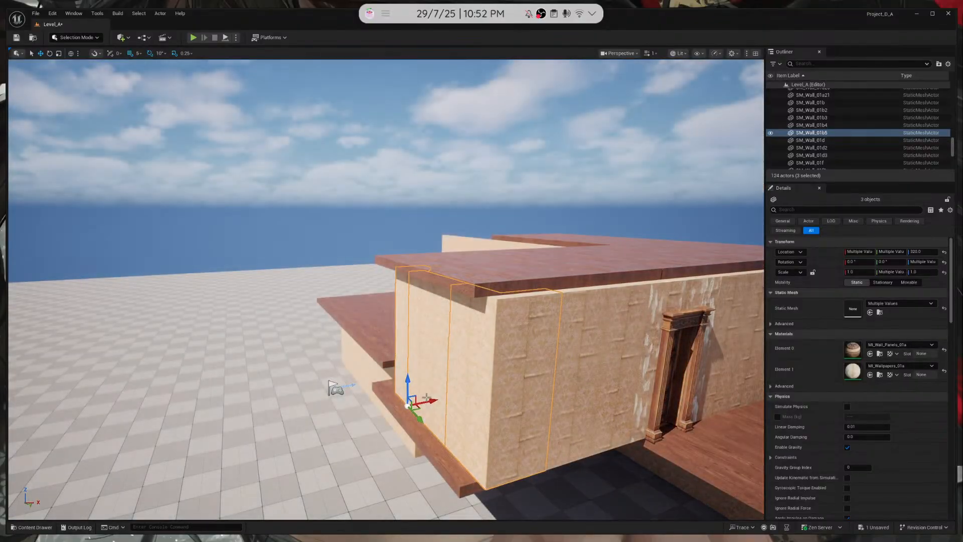
drag(427, 399, 411, 404)
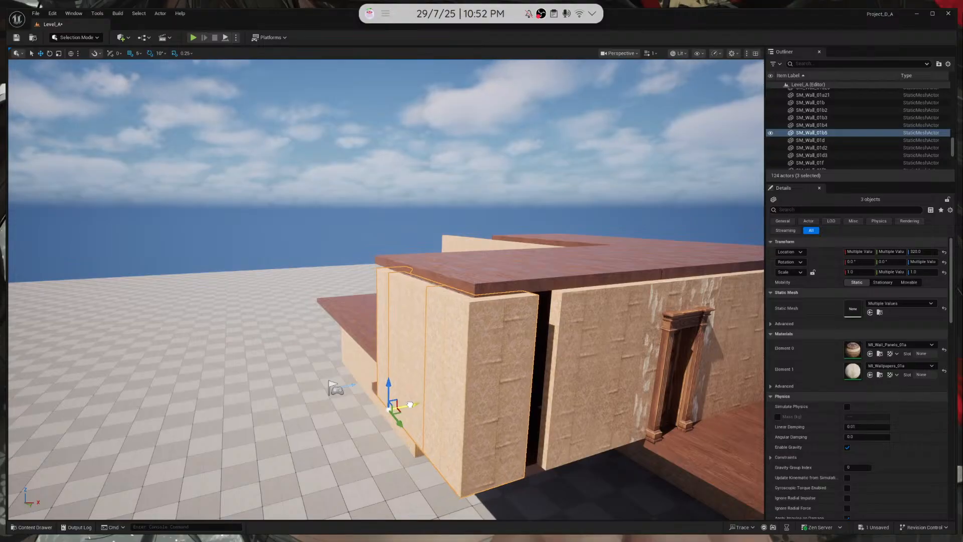
Undo the outward move of the hallway's end wall section
click(622, 380)
key(d)
right_drag(622, 379, 584, 382)
key(w)
right_drag(386, 289, 241, 261)
right_drag(79, 295, 130, 251)
key(ctrl+z)
key(ctrl+z)
key(Escape)
Shift the four end ceiling tiles along X against the neighbouring tiles, and nudge SM_Ceiling_01a45 and SM_Ceiling_01a46 to close their seam
click(376, 261)
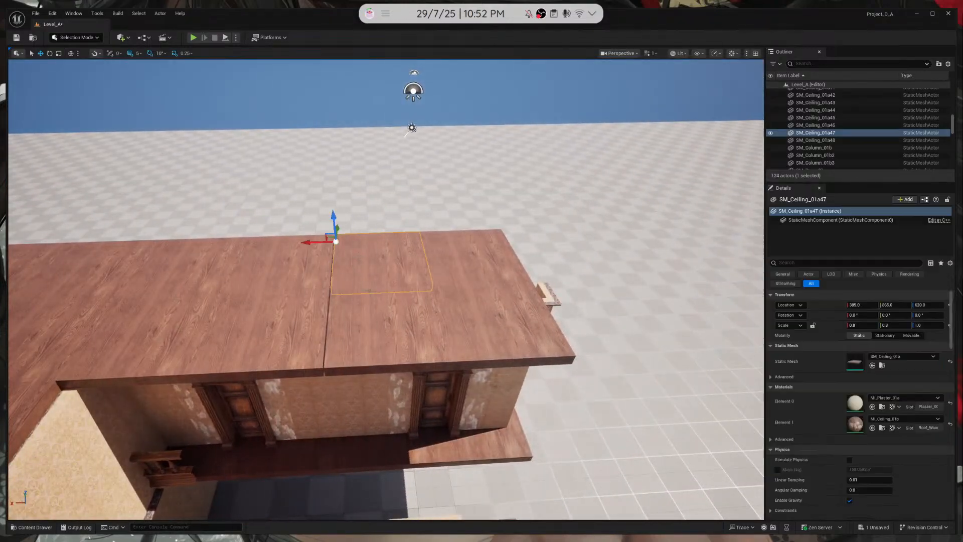
ctrl+click(386, 321)
ctrl+click(461, 261)
ctrl+click(469, 311)
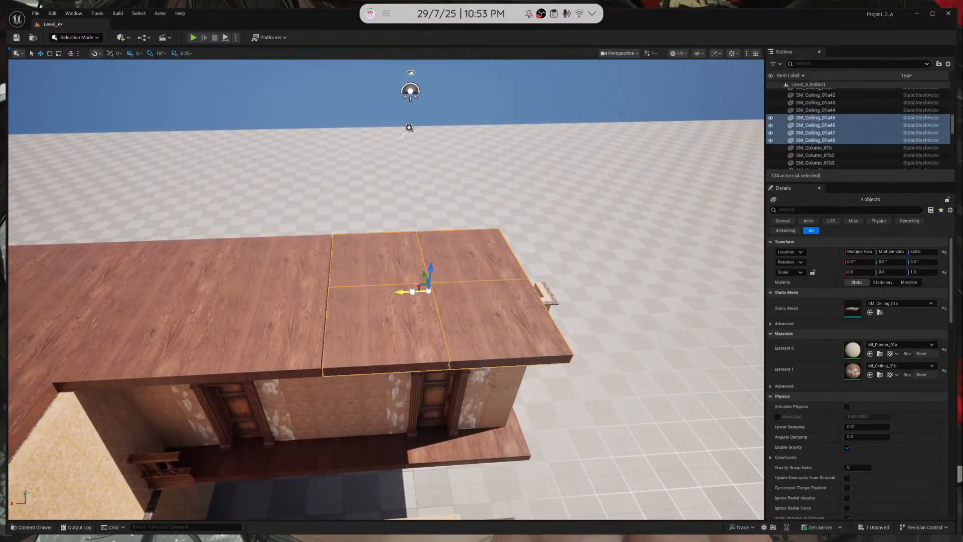
right_drag(469, 311, 468, 291)
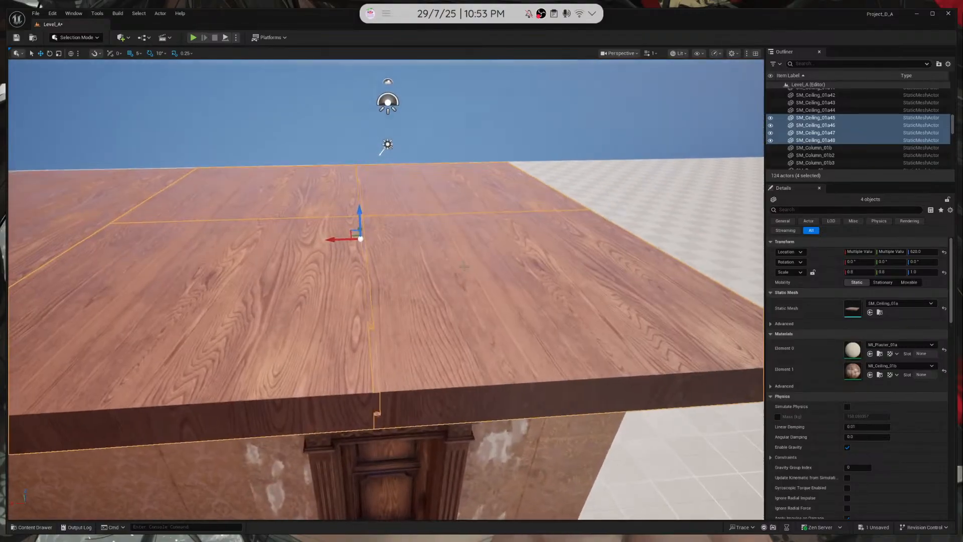
click(462, 266)
ctrl+click(437, 206)
drag(336, 182, 336, 182)
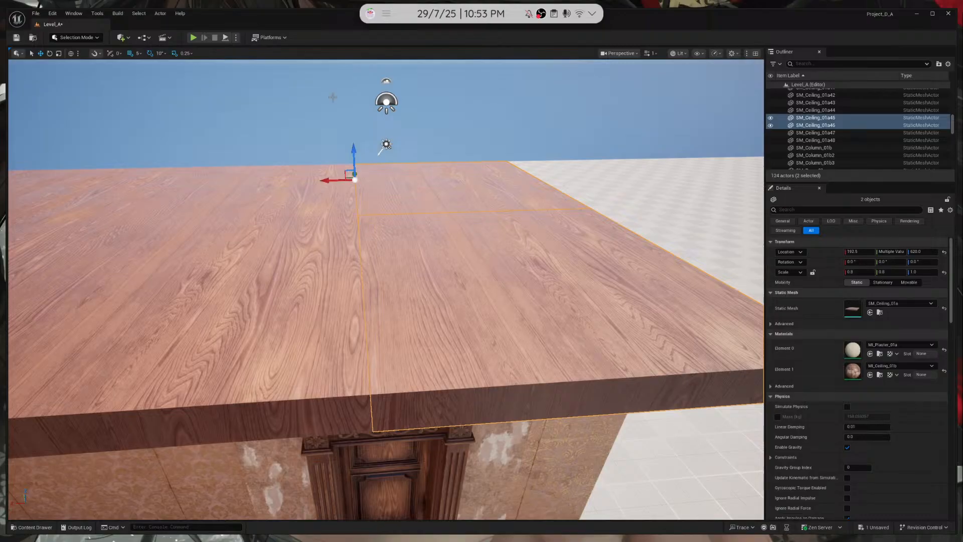
Set the grid snap size to 1 and nudge SM_Ceiling_01a45 and SM_Ceiling_01a46 along X against the neighbouring tiles
click(138, 53)
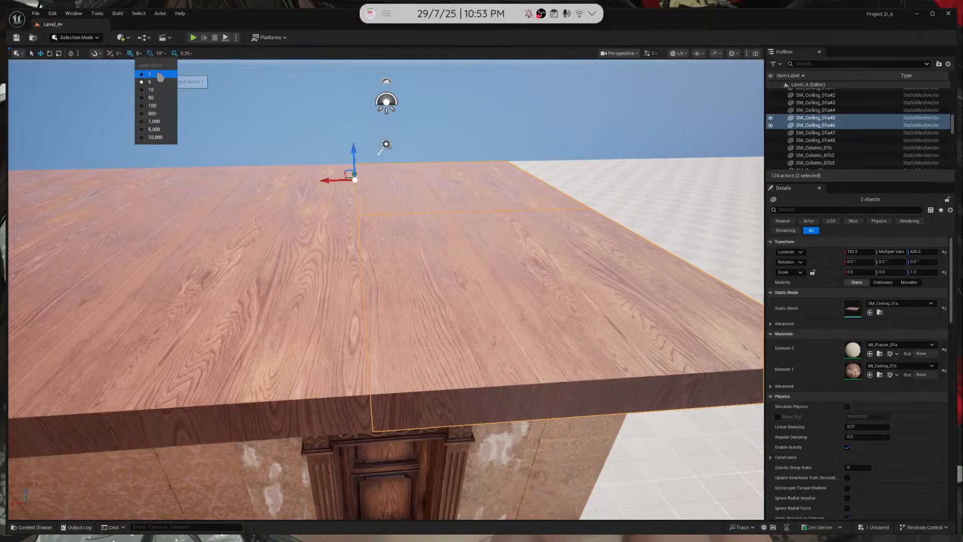
click(151, 74)
drag(338, 180, 339, 181)
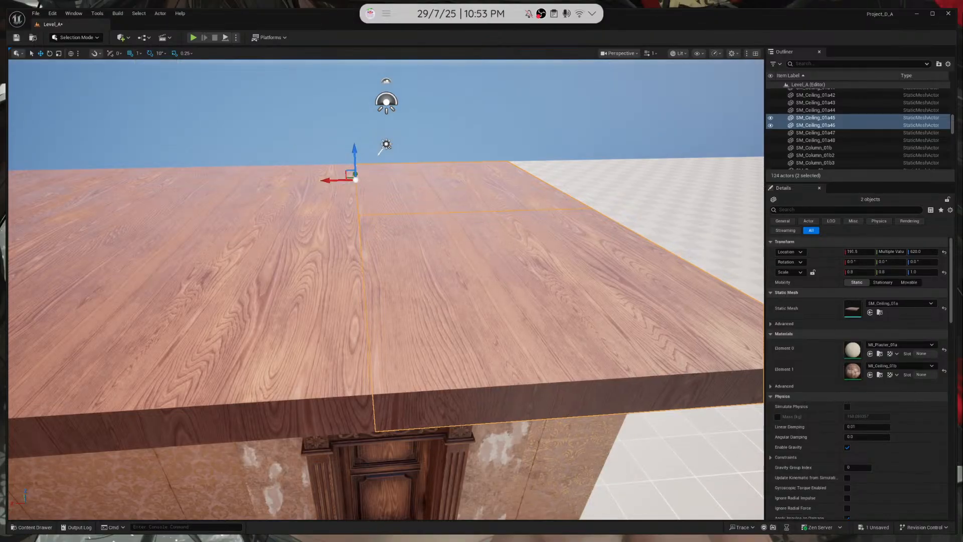
click(331, 263)
shift+click(435, 285)
click(431, 258)
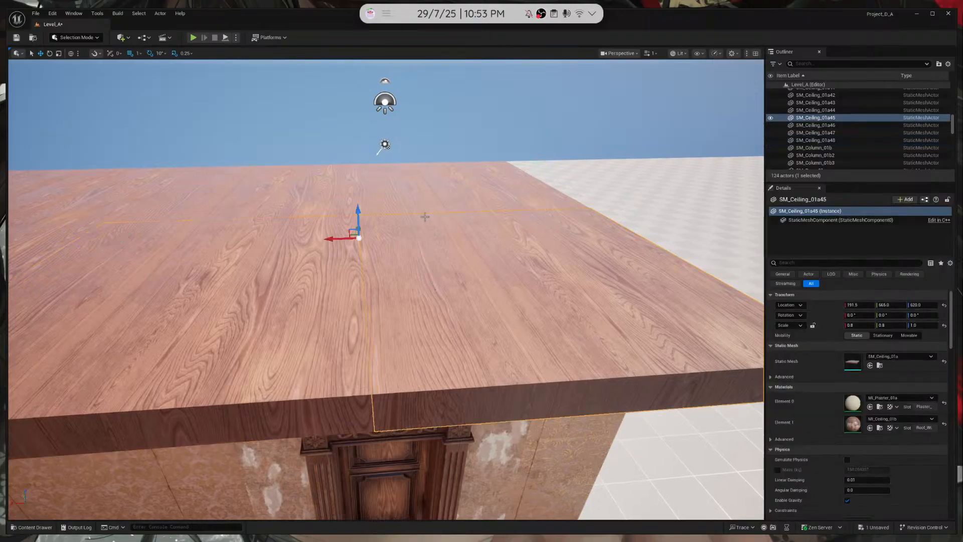
shift+click(423, 209)
drag(329, 181, 327, 180)
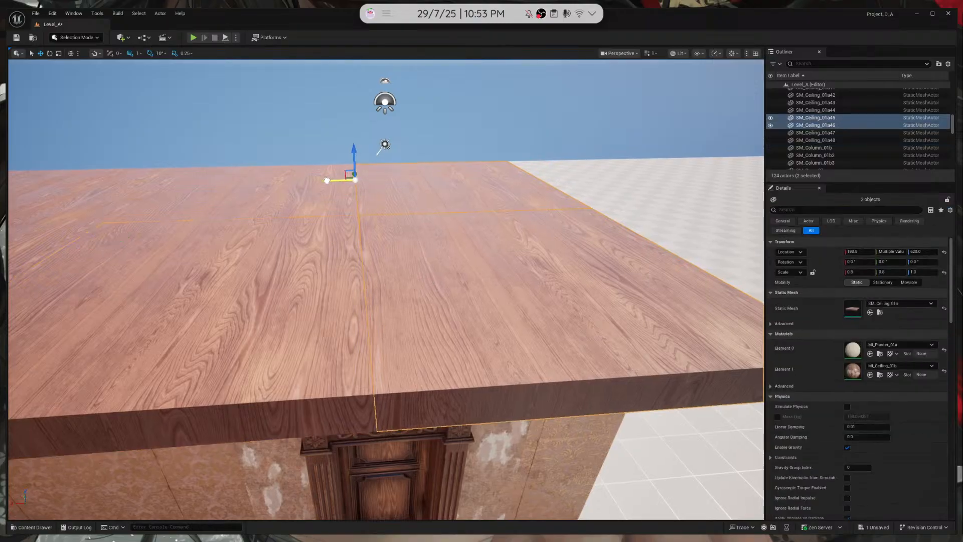
Select the six ceiling tiles at the hallway's end, nudge them along X towards the adjoining ceiling, and clear the selection
right_drag(359, 265, 426, 301)
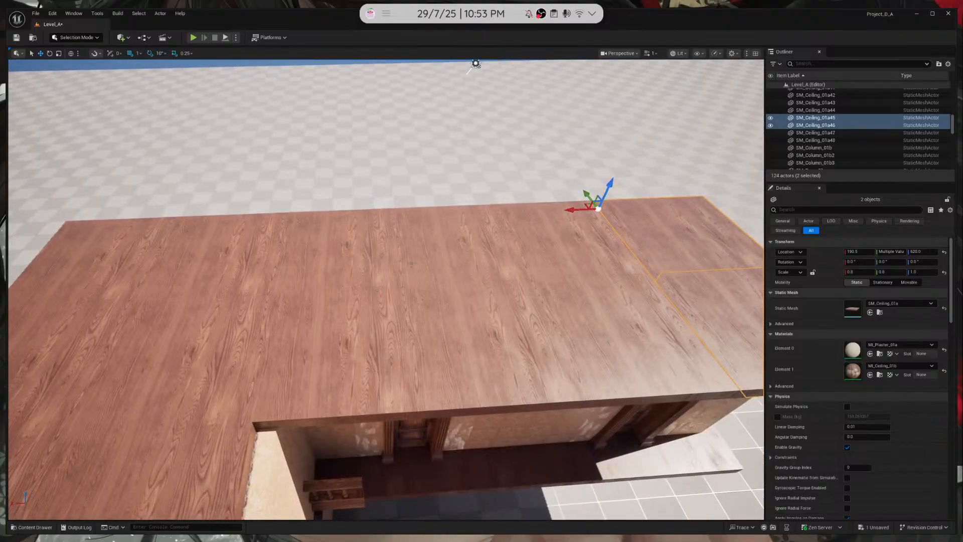
click(425, 301)
shift+click(426, 322)
shift+click(556, 251)
shift+click(582, 308)
shift+click(657, 240)
shift+click(699, 301)
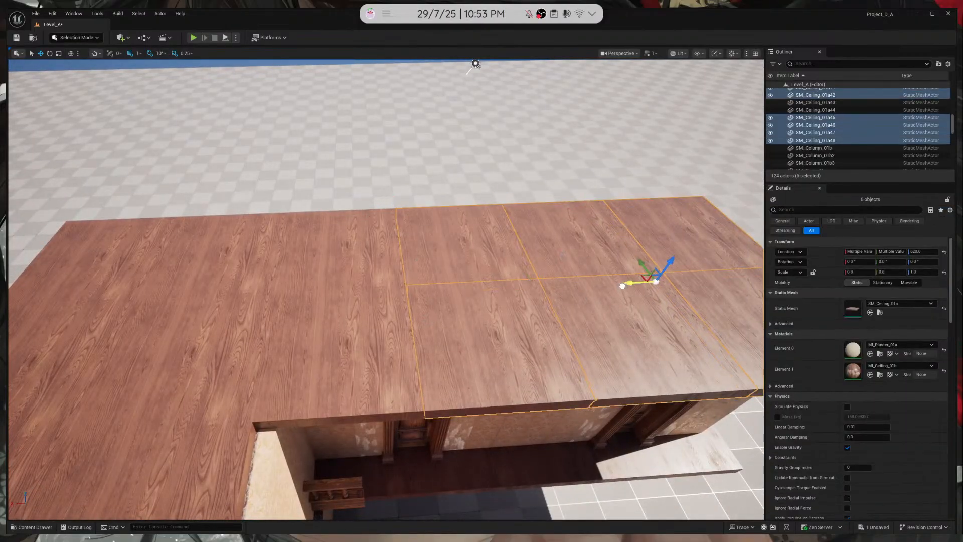
right_drag(569, 293, 629, 312)
key(Escape)
Examine the ceiling tiles from above and from inside the room for alignment and gaps, including SM_Ceiling_01a24 and SM_Ceiling_01a23
click(546, 313)
click(498, 247)
right_drag(497, 247, 571, 272)
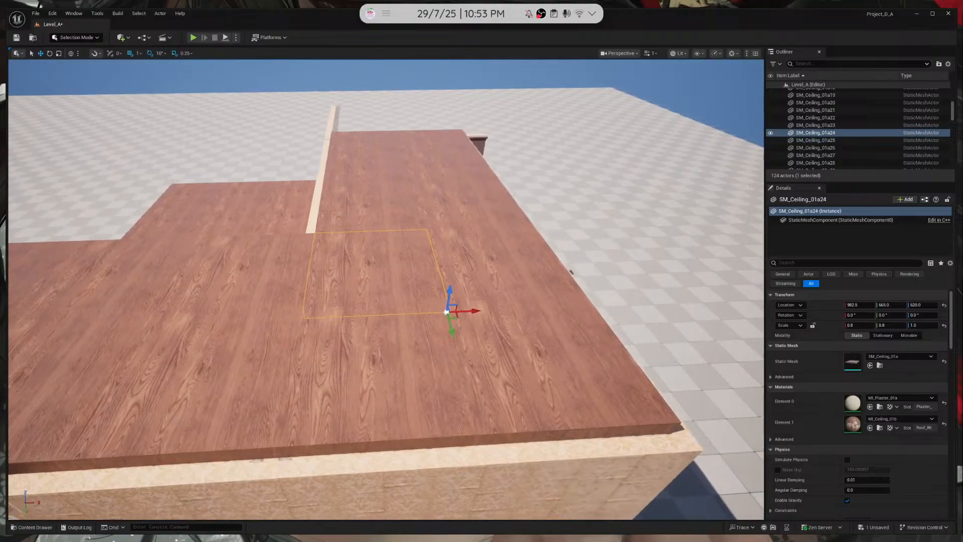
click(478, 274)
right_drag(477, 275, 355, 167)
right_drag(261, 222, 489, 192)
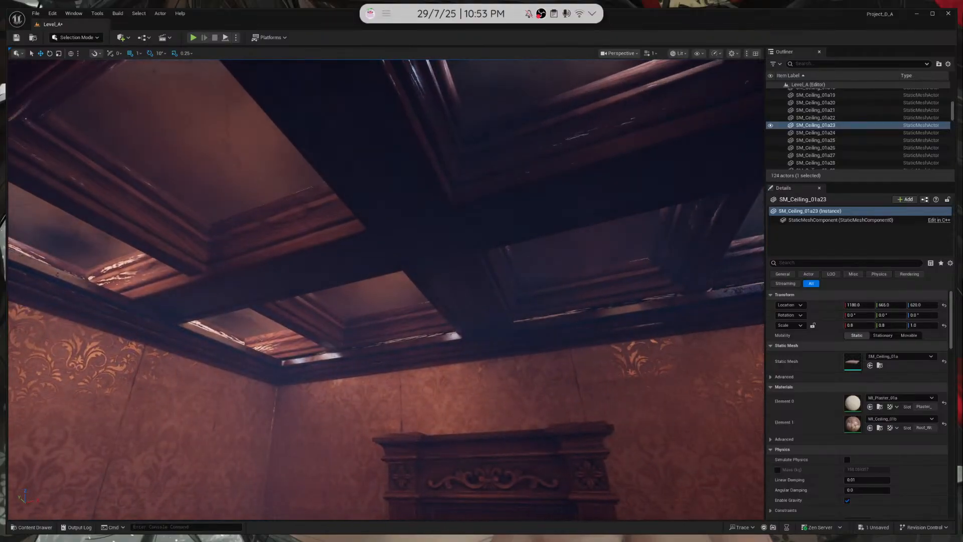
click(404, 208)
right_drag(404, 208, 344, 246)
key(s)
key(s)
key(s)
key(s)
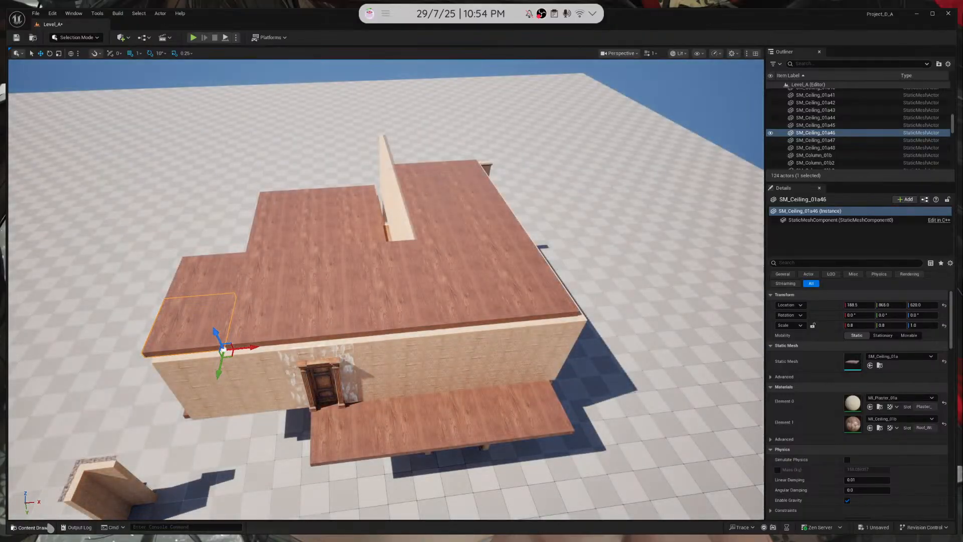
Find the ceiling meshes in the project assets, place SM_Ceiling_02a above the hallway, and rotate it 90° about Z
key(ctrl+space)
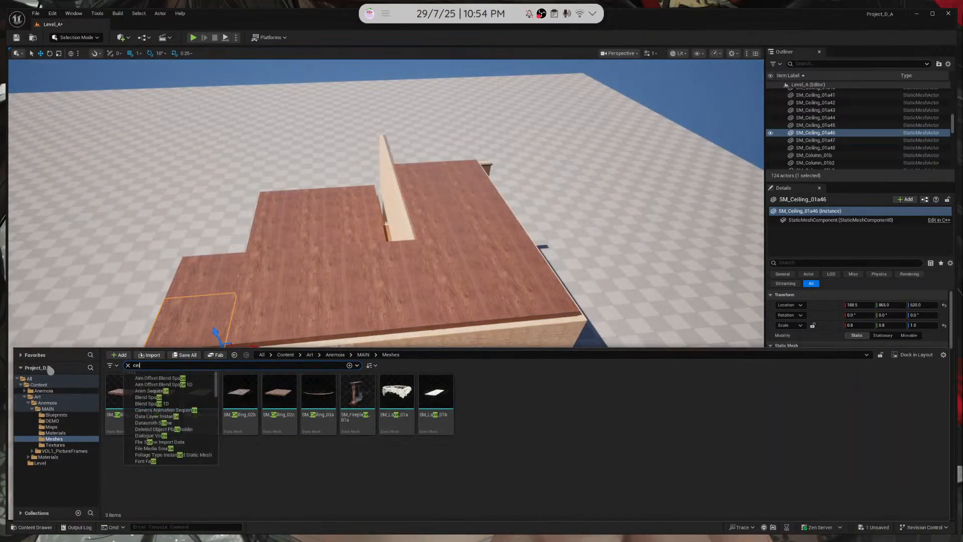
drag(203, 399, 346, 265)
key(w)
right_drag(346, 264, 298, 247)
key(q)
key(s)
key(e)
key(s)
key(e)
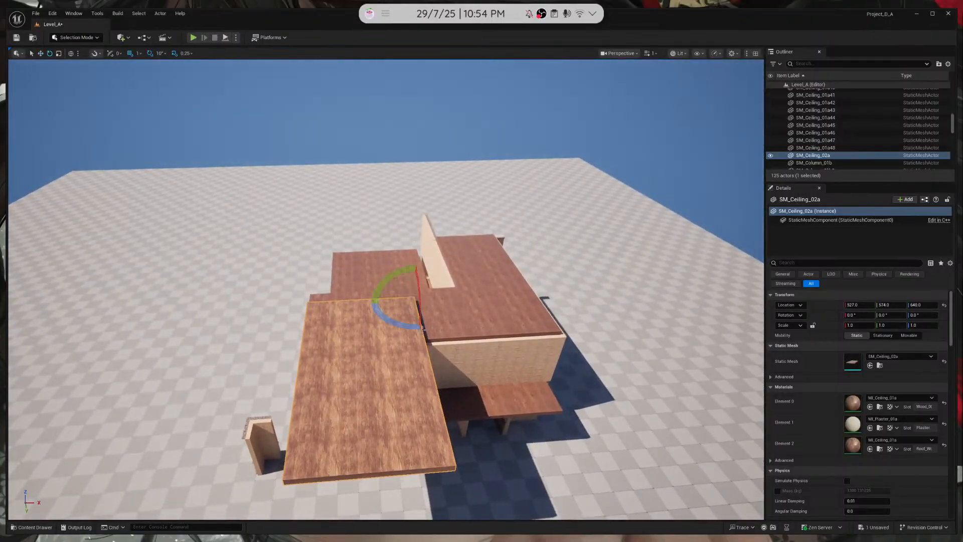
drag(397, 325, 436, 329)
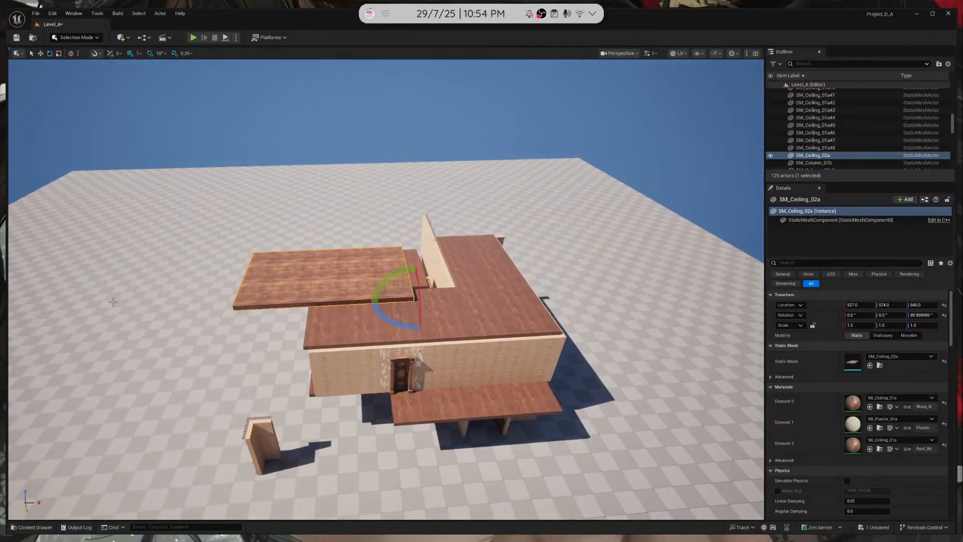
Move SM_Ceiling_02a along Y to 864 so its long edge lines up with the hallway's outer wall
right_drag(140, 300, 58, 309)
key(w)
key(w)
drag(410, 352, 286, 422)
Delete the four small SM_Ceiling_01a tiles between the new large panel and the adjoining room's ceiling
right_drag(202, 148, 285, 126)
key(w)
key(a)
click(442, 309)
ctrl+click(451, 244)
right_drag(451, 244, 303, 260)
key(d)
ctrl+click(393, 187)
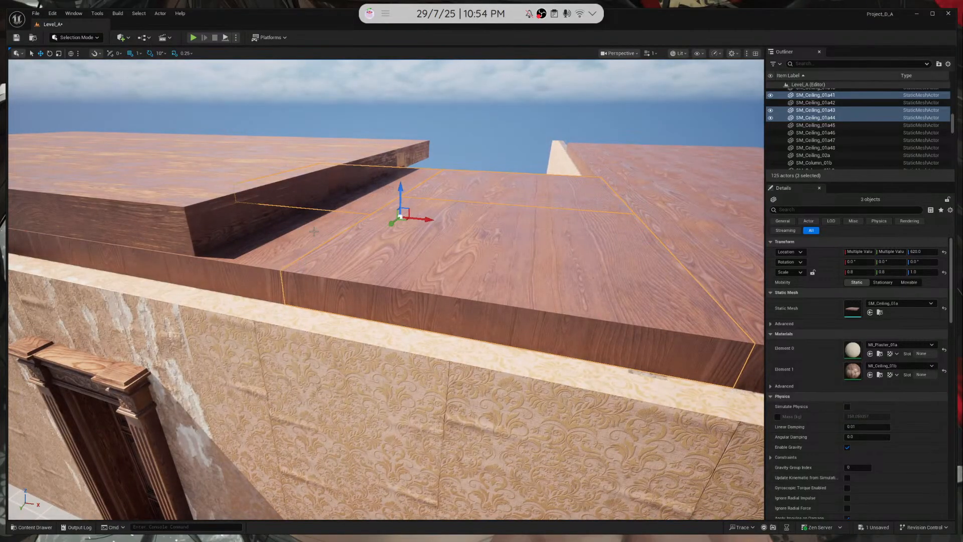
ctrl+click(306, 246)
key(Delete)
Delete the remaining four small ceiling tiles under the new panel at the hallway's end
right_drag(306, 246, 164, 178)
key(w)
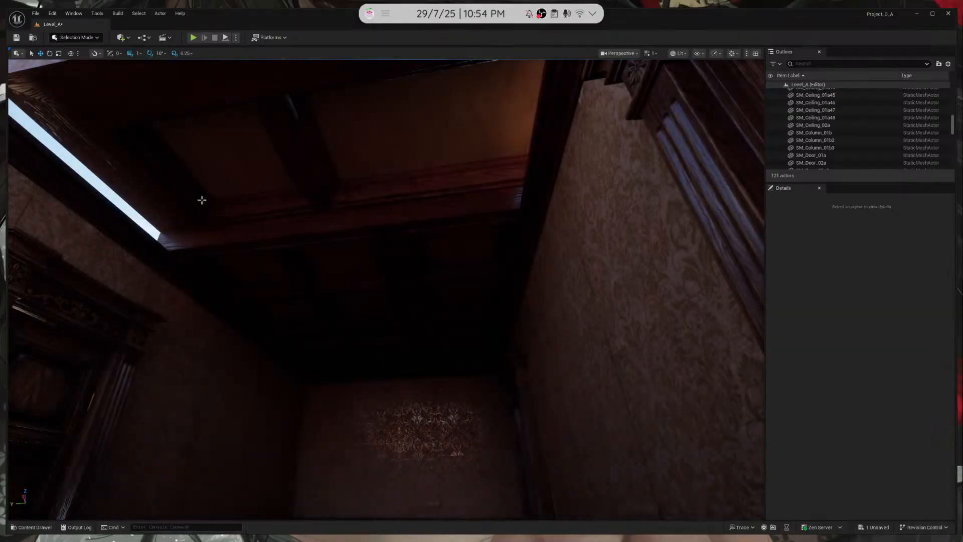
click(346, 270)
ctrl+click(432, 275)
ctrl+click(394, 344)
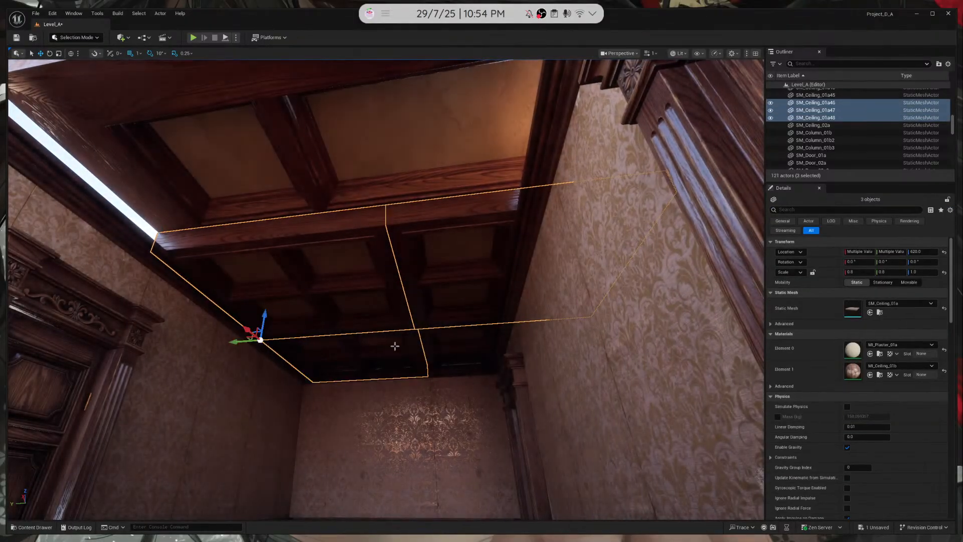
ctrl+click(454, 344)
key(Delete)
Lower SM_Ceiling_02a to Z 619 so it rests on the hallway walls
click(388, 291)
right_drag(387, 291, 536, 416)
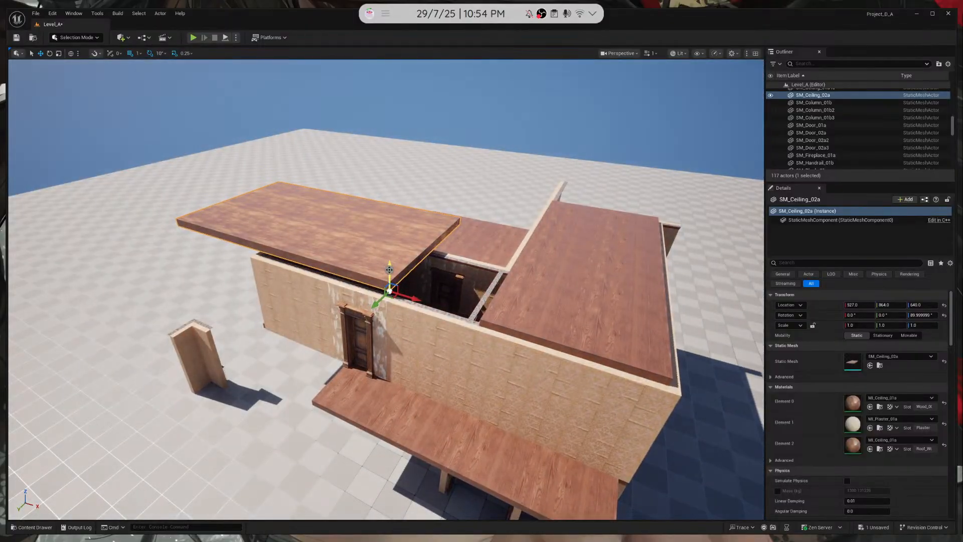
drag(389, 269, 388, 273)
right_drag(387, 279, 332, 247)
key(w)
drag(332, 247, 329, 227)
Slide SM_Ceiling_02a along X to 782 to close the seam with the adjoining room's ceiling
right_drag(344, 243, 382, 440)
drag(300, 462, 705, 478)
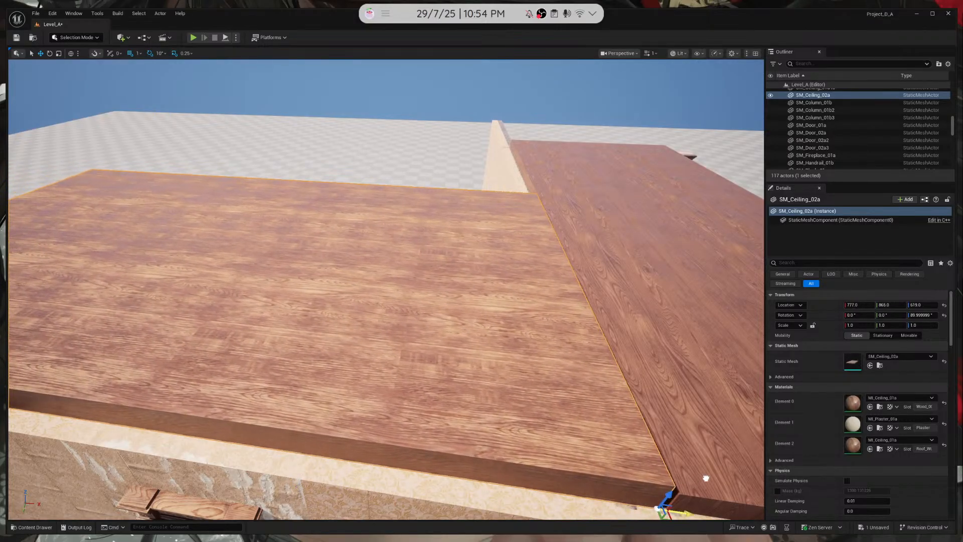
right_drag(707, 478, 507, 496)
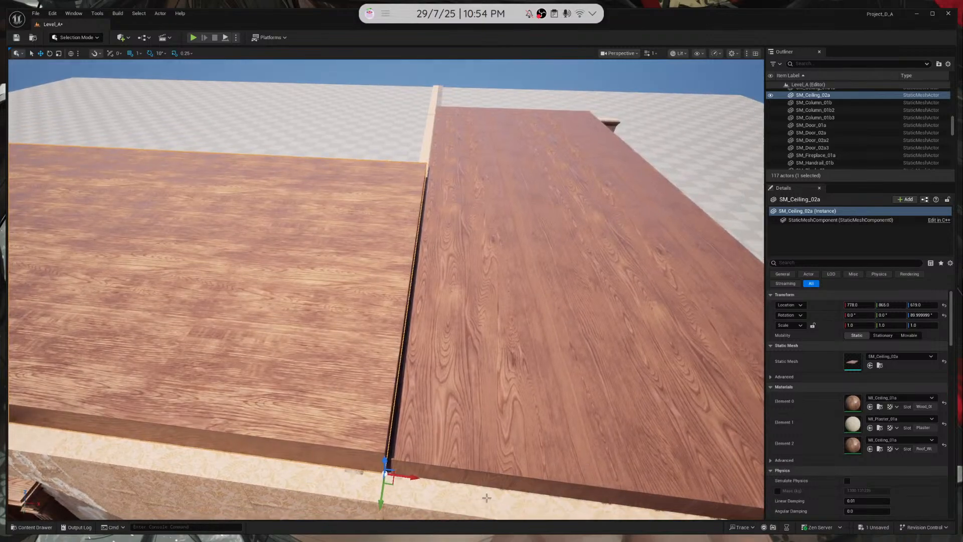
drag(404, 478, 412, 477)
Scale SM_Ceiling_02a down along X to 0.5, and start entering a more exact X scale to fit the hallway's width
right_drag(412, 477, 178, 376)
key(e)
key(r)
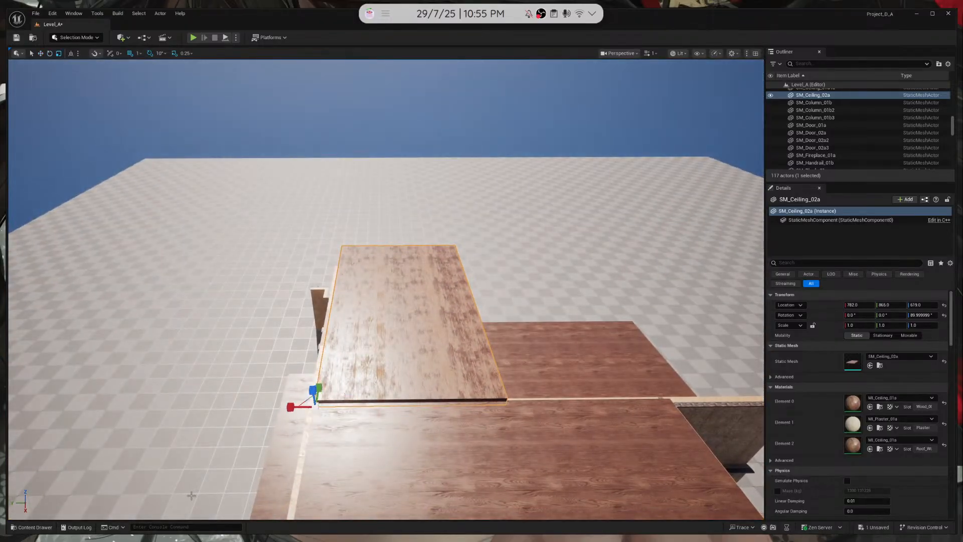
drag(287, 406, 304, 407)
right_drag(303, 407, 145, 148)
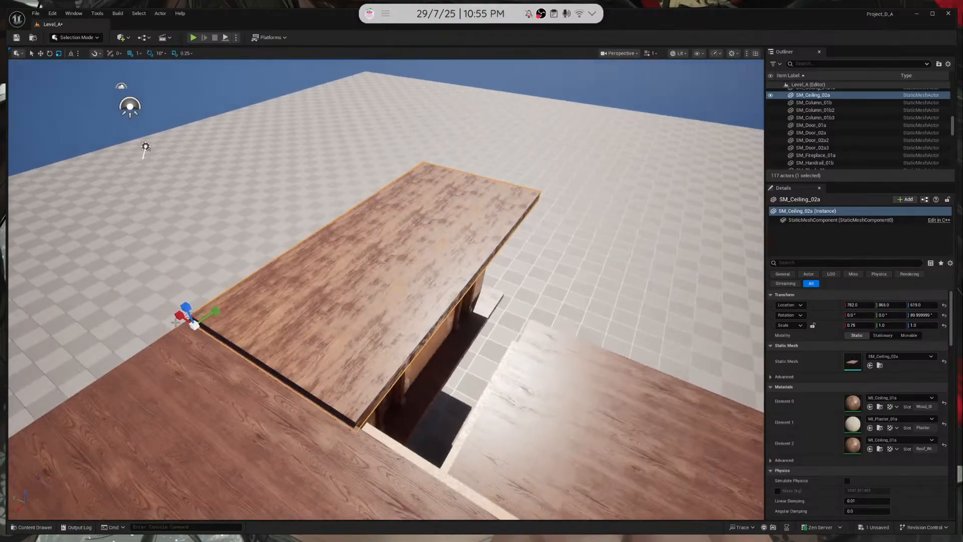
drag(180, 315, 176, 209)
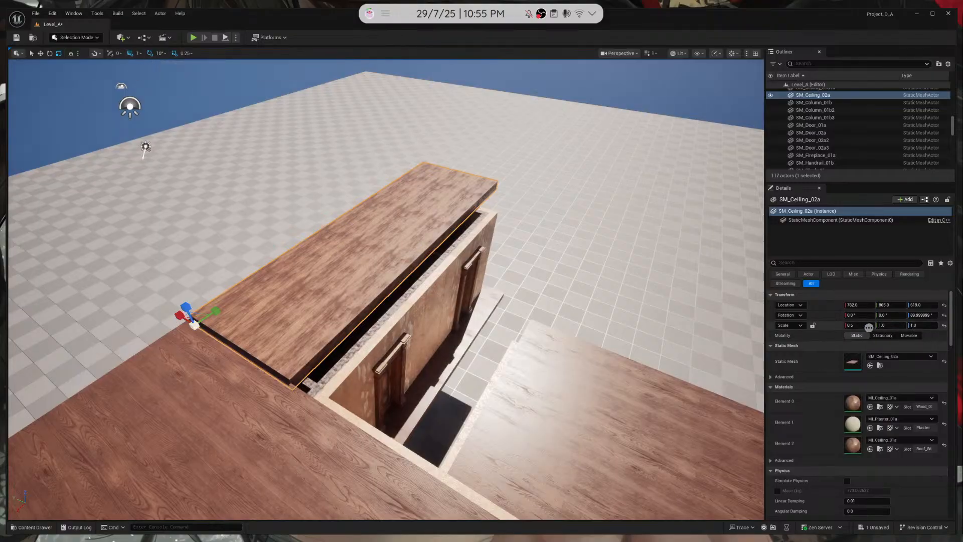
text(0.)
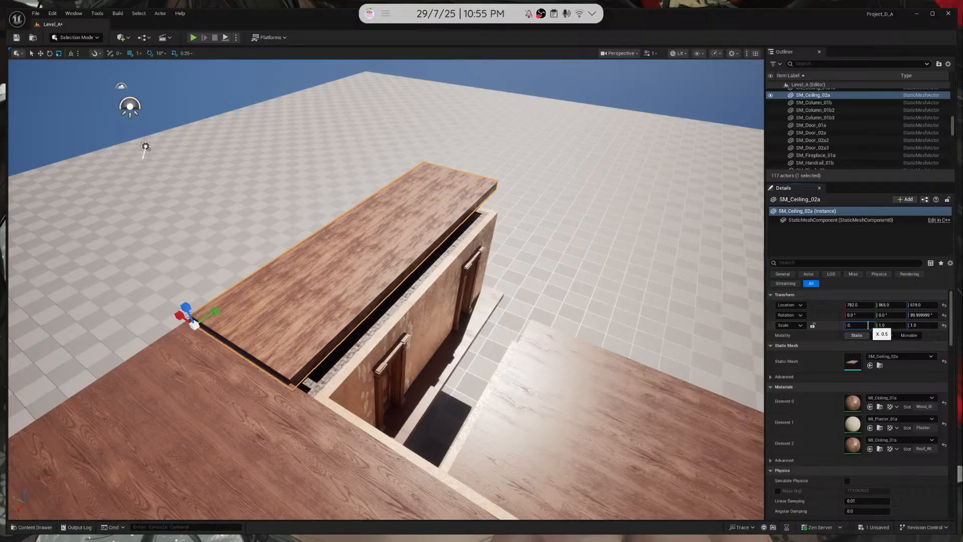
Try X scale values of 0.7, 0.5 and 0.6 on the SM_Ceiling_02a piece
text(7)
key(Return)
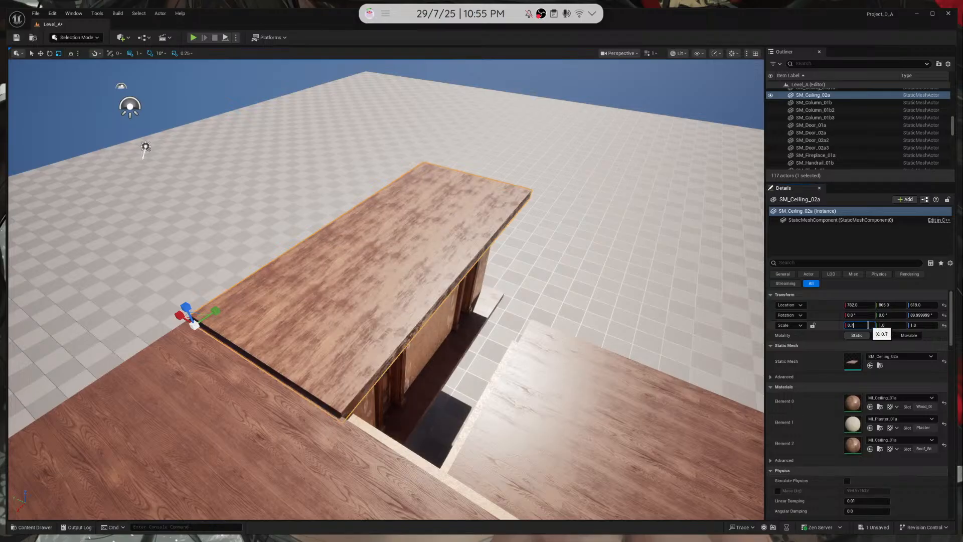
text(0.5)
key(Return)
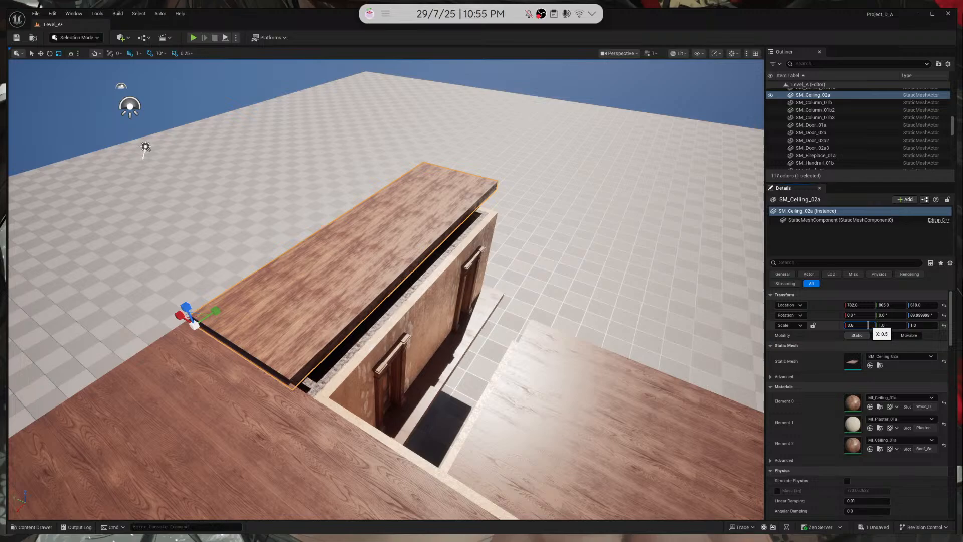
key(Return)
Fine-tune the X scale of SM_Ceiling_02a to 0.575 so its long edge meets the wall, trying 0.57 and 0.58 first
right_drag(501, 305, 400, 338)
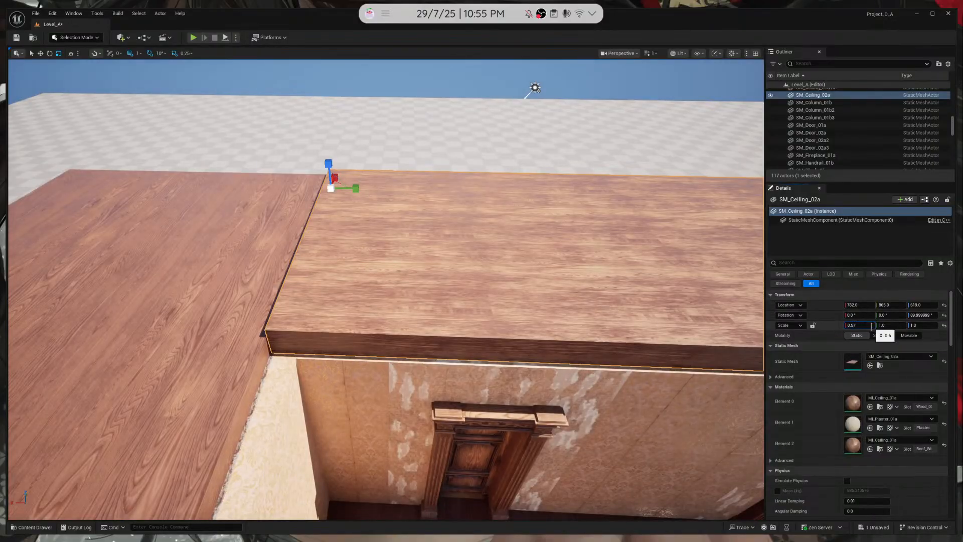
key(Return)
right_drag(571, 308, 572, 341)
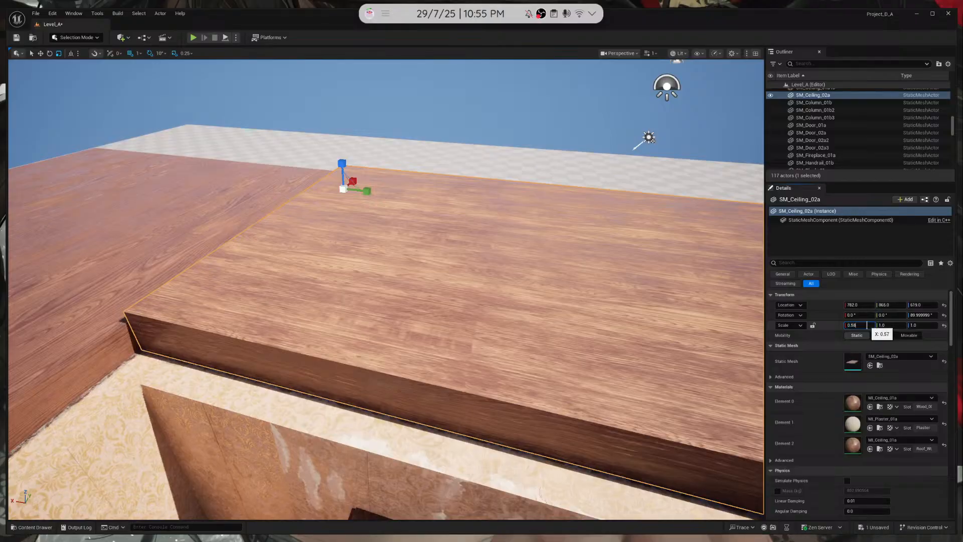
key(Return)
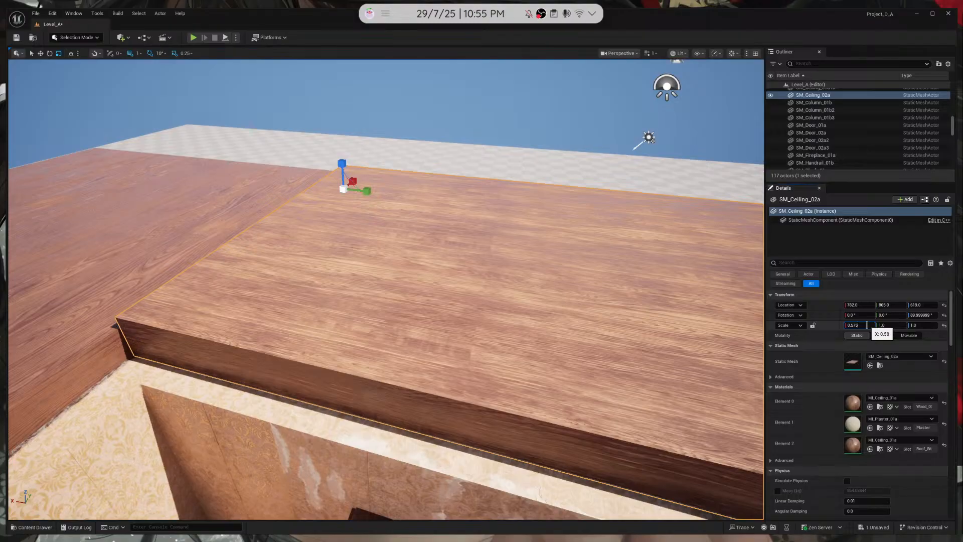
text(0.575)
key(Return)
Try Y scale values of 0.8, 0.84 and 0.826 on SM_Ceiling_02a to fit its far end to the wall
right_drag(389, 325, 411, 338)
right_drag(317, 305, 298, 301)
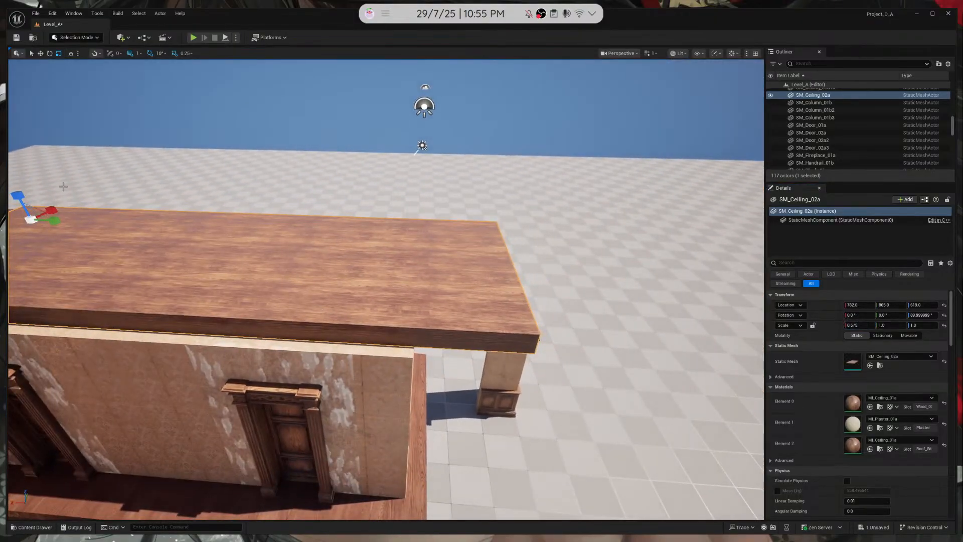
drag(63, 220, 56, 220)
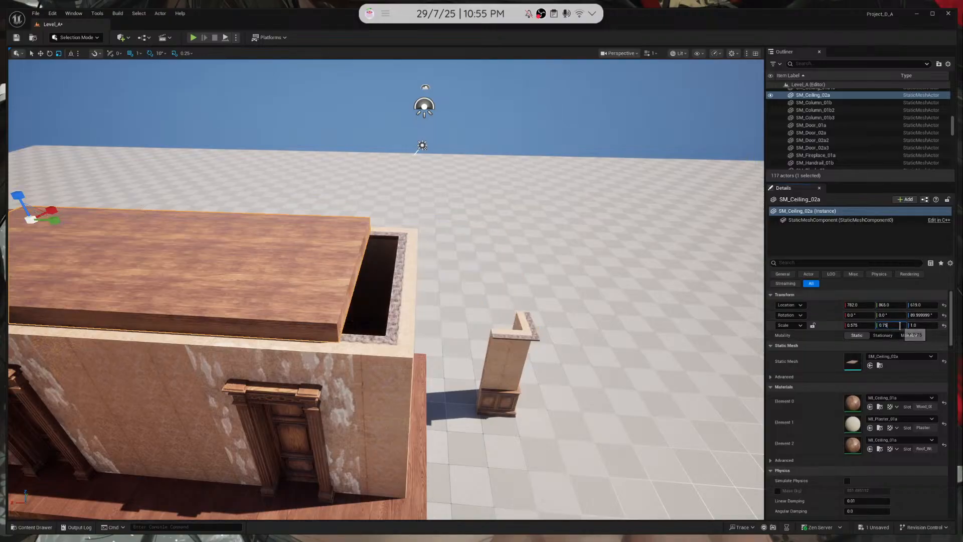
key(BackSpace)
text(8)
key(Return)
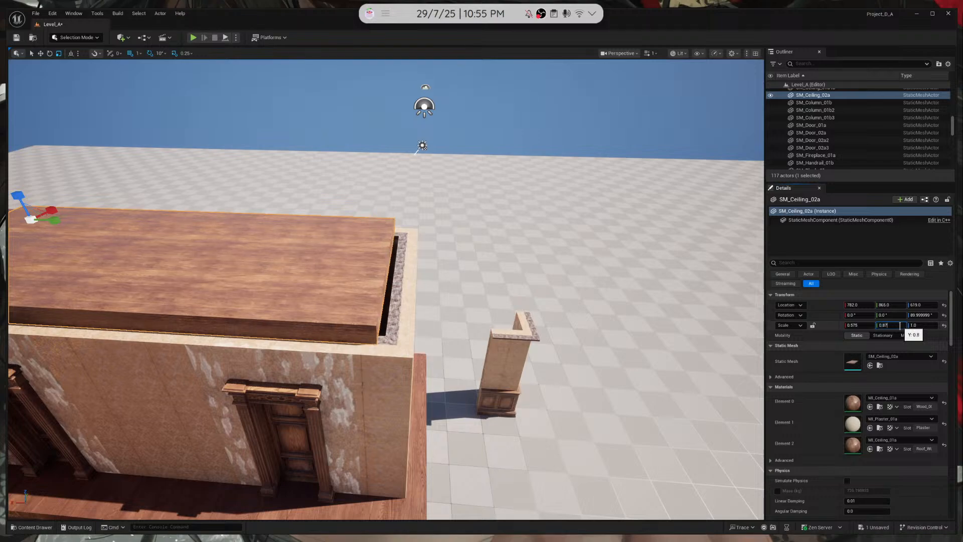
text(4)
key(Return)
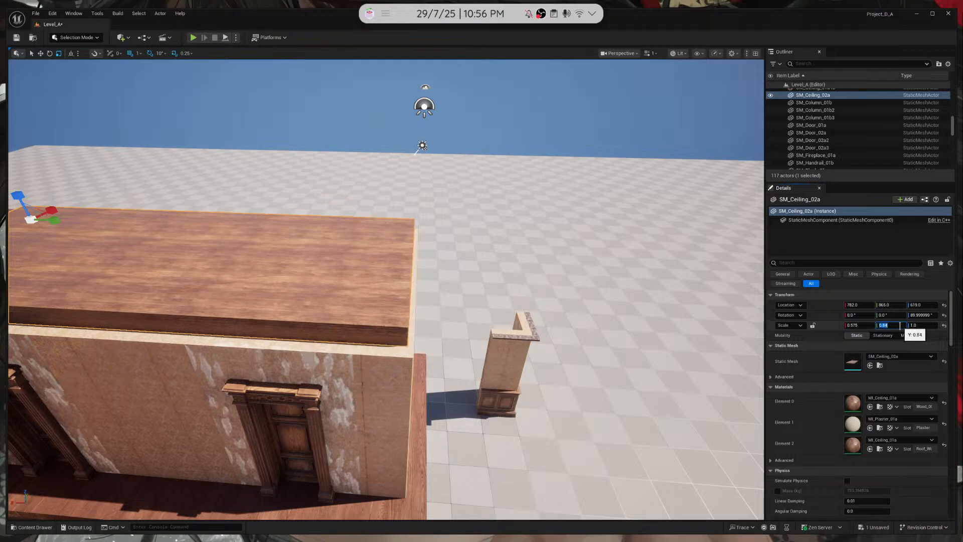
key(Return)
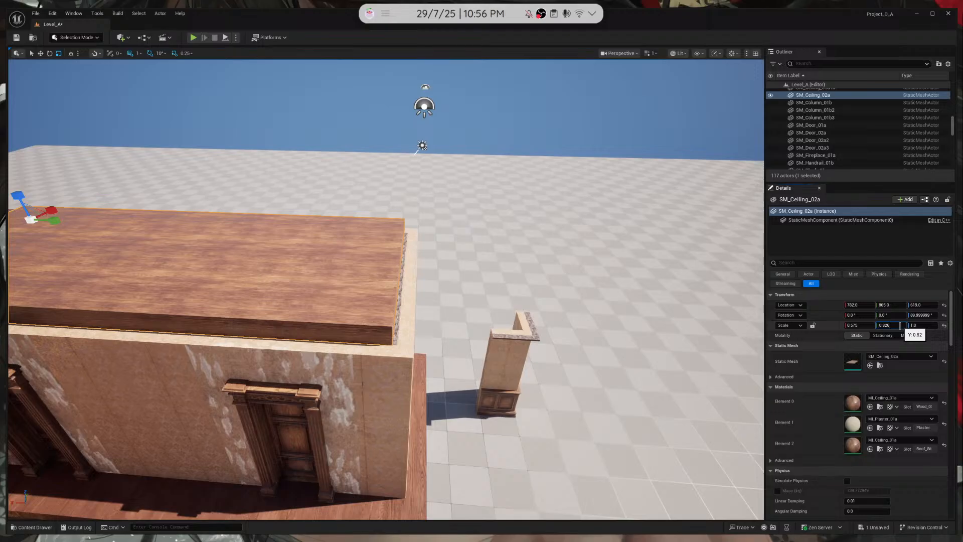
key(Escape)
Switch the viewport to Unlit shading inside the room, select SM_Ceiling_02a and set its Y scale to 0.84
right_drag(361, 325, 253, 306)
key(w)
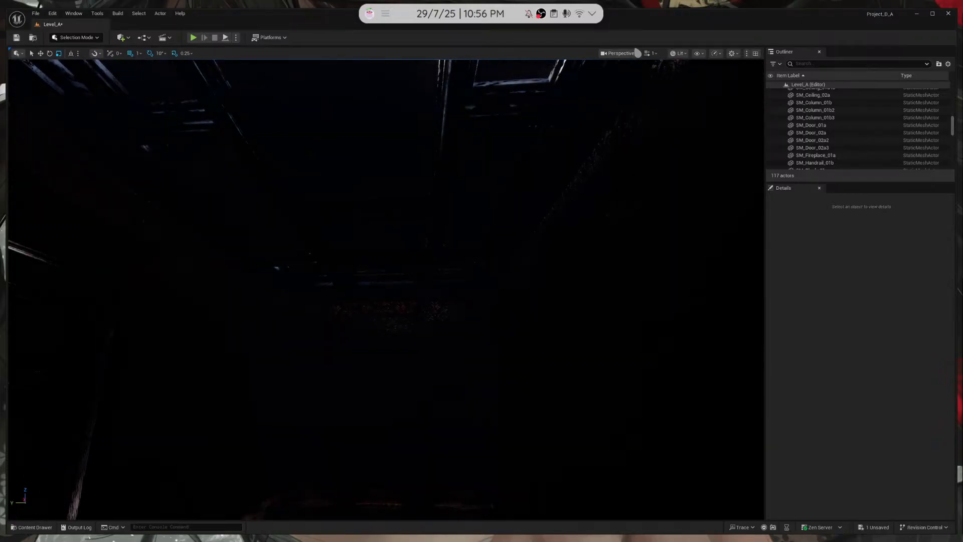
click(704, 91)
right_drag(602, 200, 397, 212)
click(397, 212)
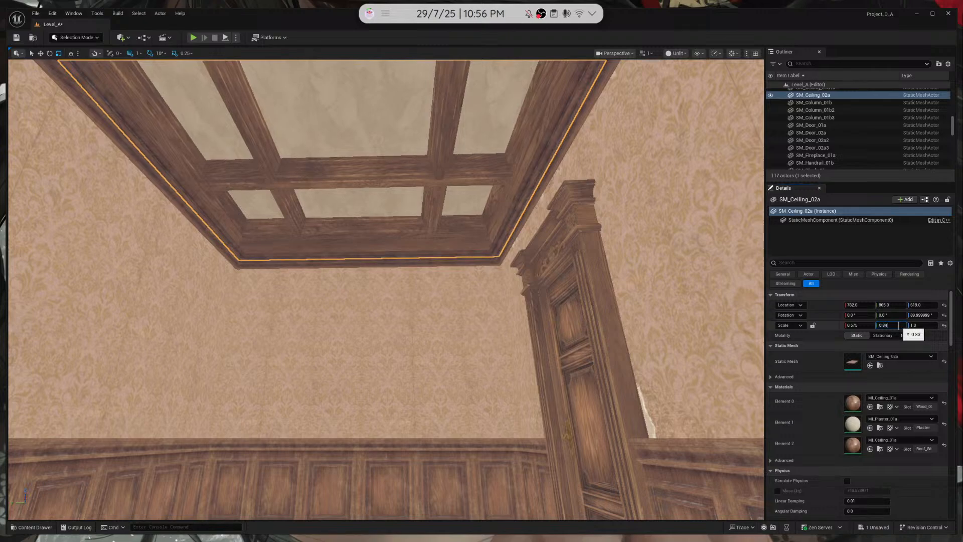
right_drag(386, 291, 386, 266)
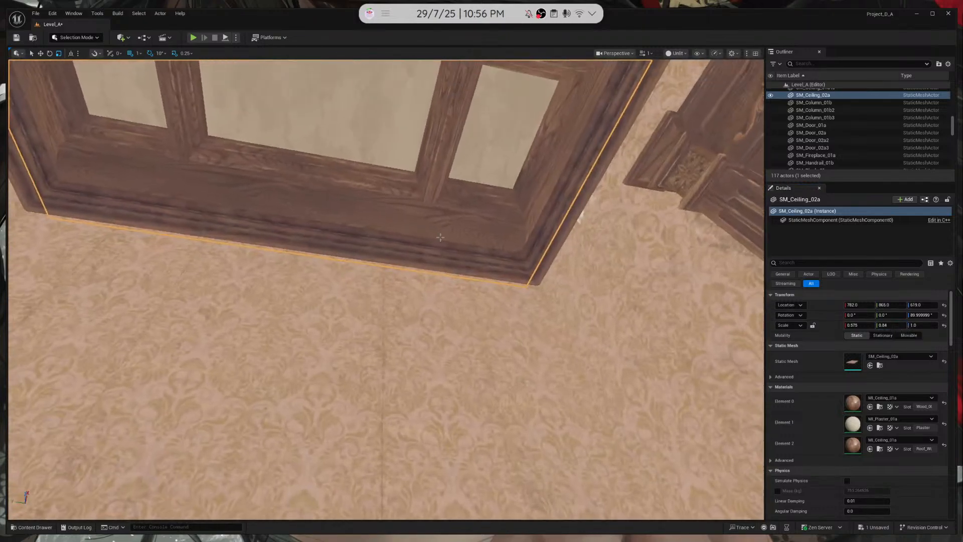
right_drag(516, 213, 290, 295)
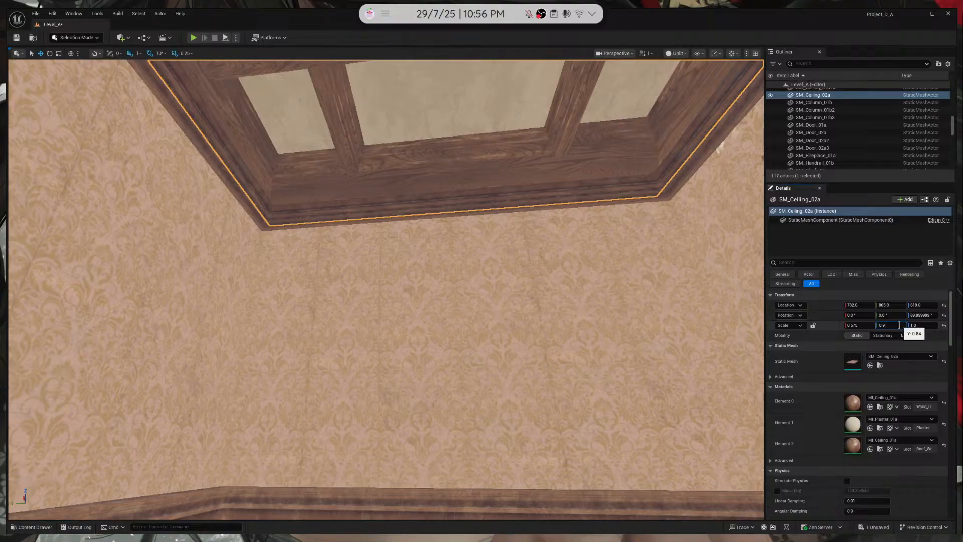
Set the ceiling's Y scale to 0.86 from inside the room, trying 0.9 and 0.88 first
key(Return)
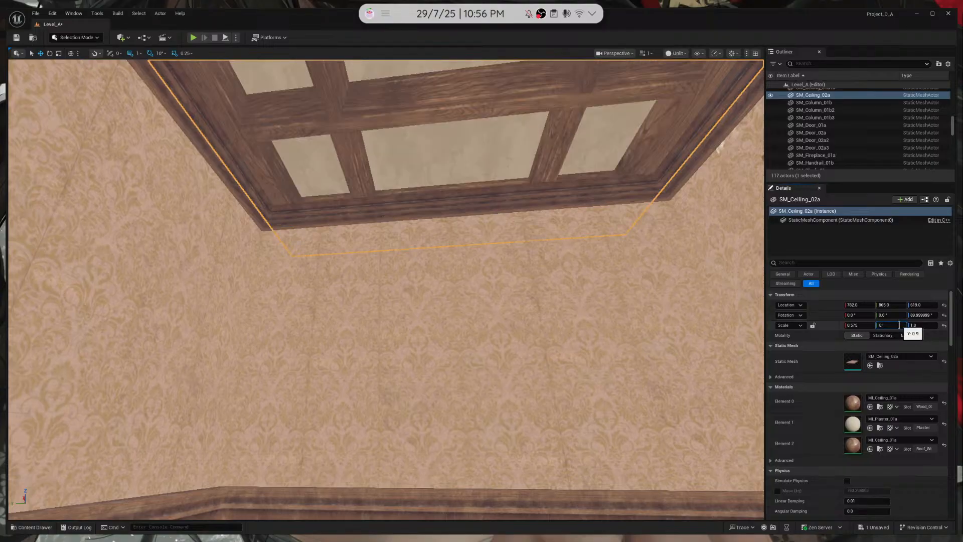
text(0.88)
key(Return)
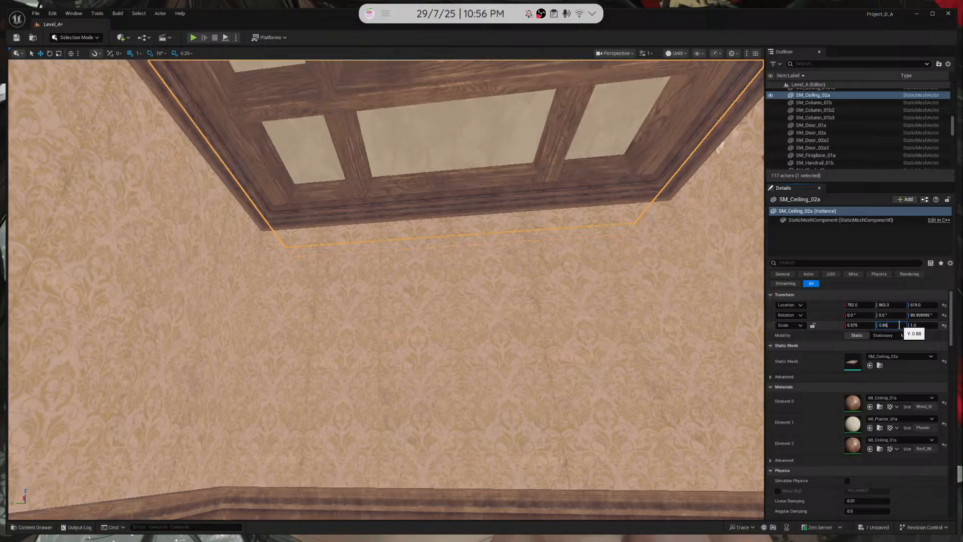
text(0.86)
key(Return)
right_drag(711, 332, 866, 259)
key(w)
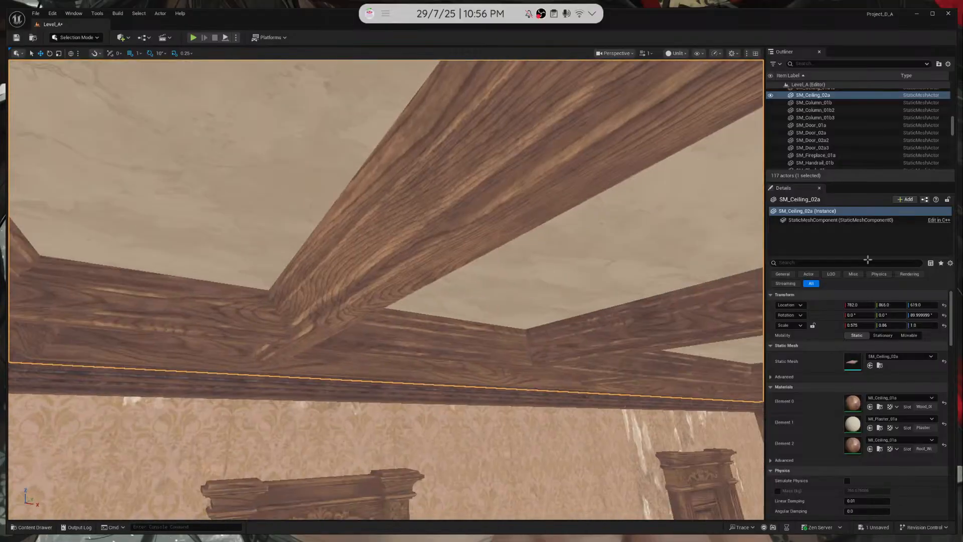
Deselect the ceiling and switch the viewport back to Lit shading
key(Escape)
click(674, 54)
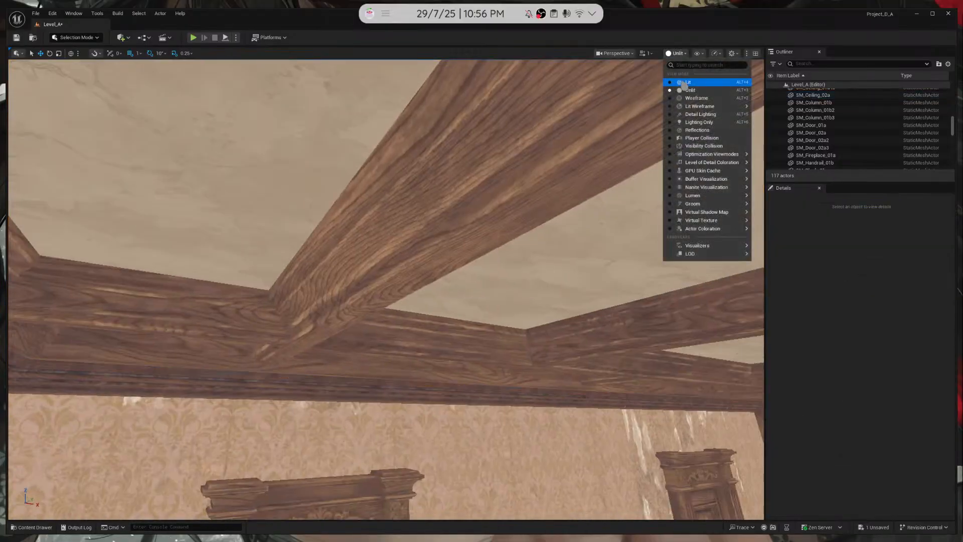
click(683, 83)
Examine the hallway, staircase area and adjoining rooms from inside, and select the existing Floor mesh
right_drag(481, 251, 311, 279)
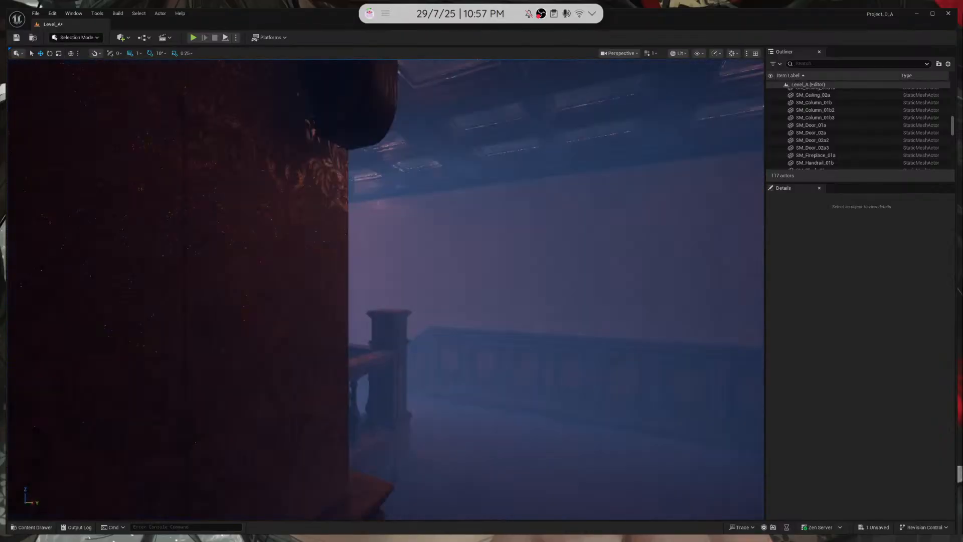
right_drag(577, 281, 241, 296)
right_drag(381, 291, 261, 288)
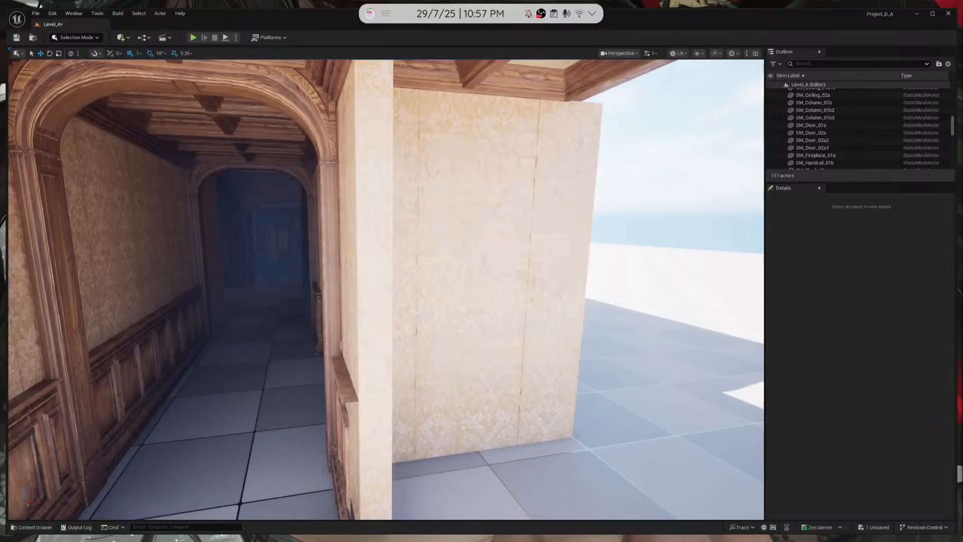
key(w)
right_drag(386, 290, 20, 411)
click(110, 404)
right_drag(281, 226, 193, 225)
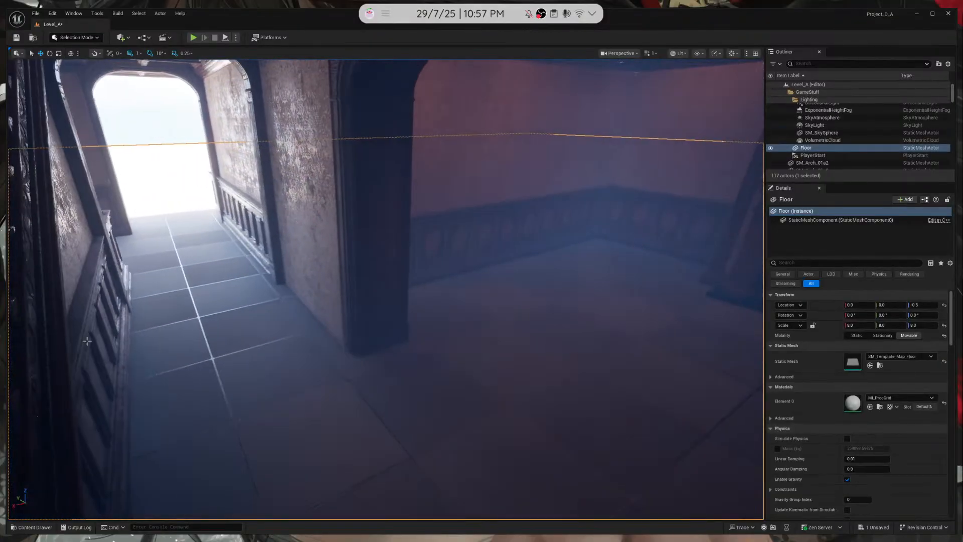
key(s)
right_drag(386, 289, 281, 296)
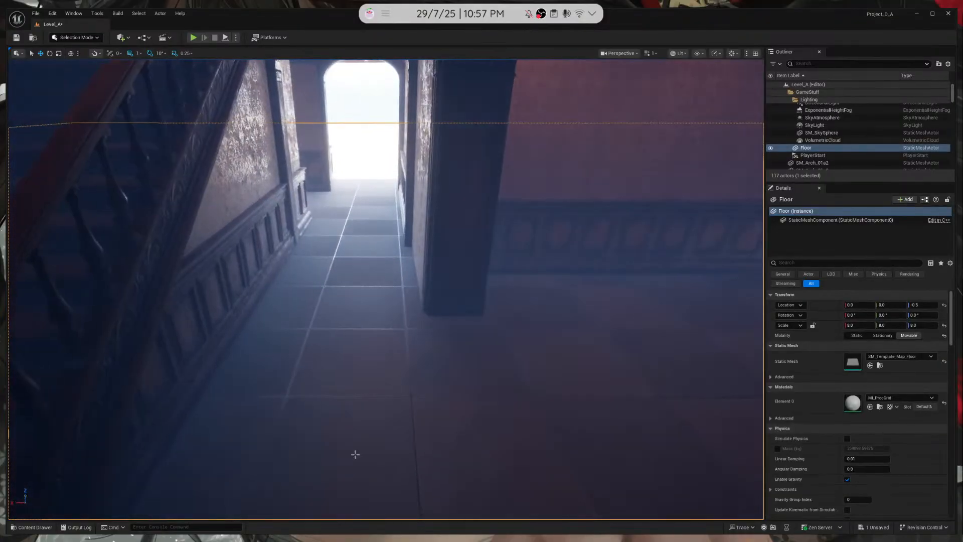
Search the project's meshes for "floor", locate SM_Floor_01a in its folder and open it in the mesh editor
click(38, 527)
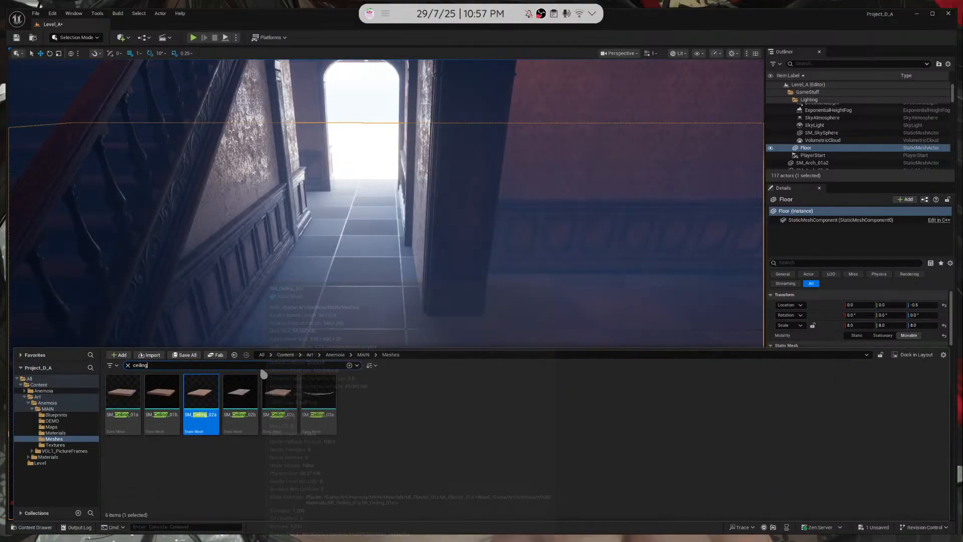
text(floor)
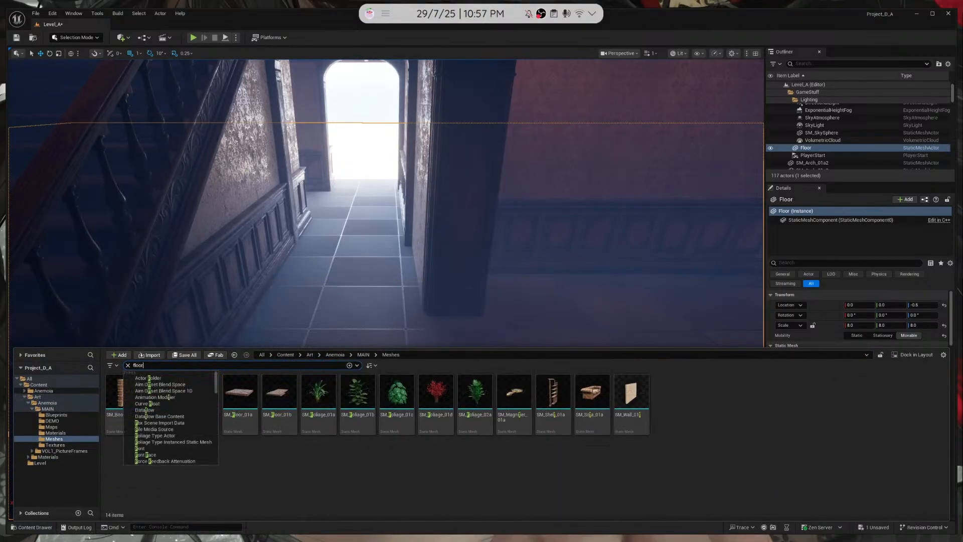
click(140, 390)
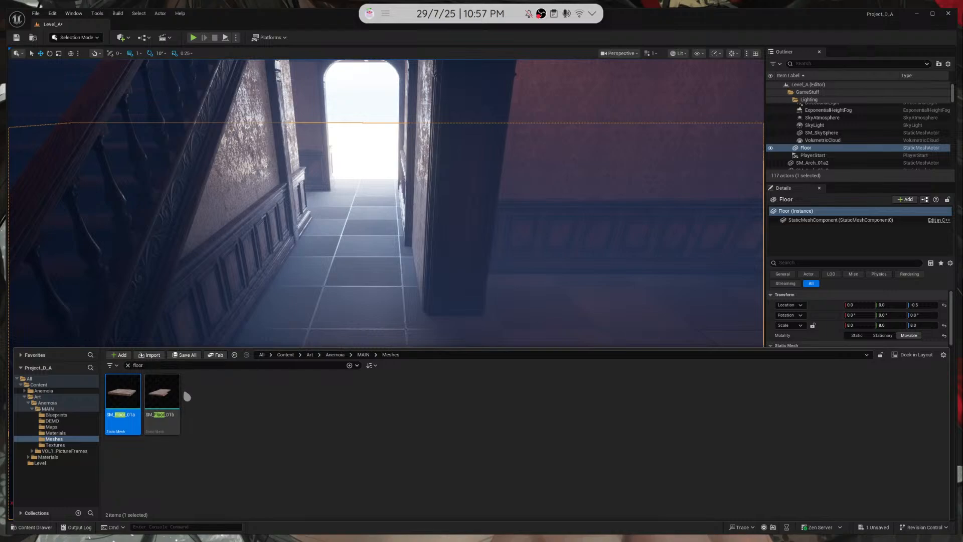
key(ctrl+b)
scroll(454, 426, down, 4)
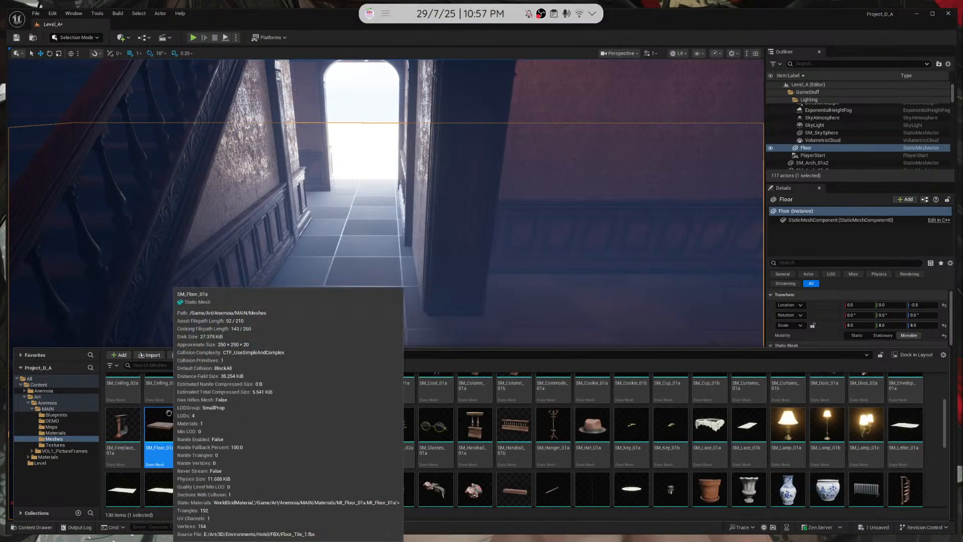
double_click(161, 434)
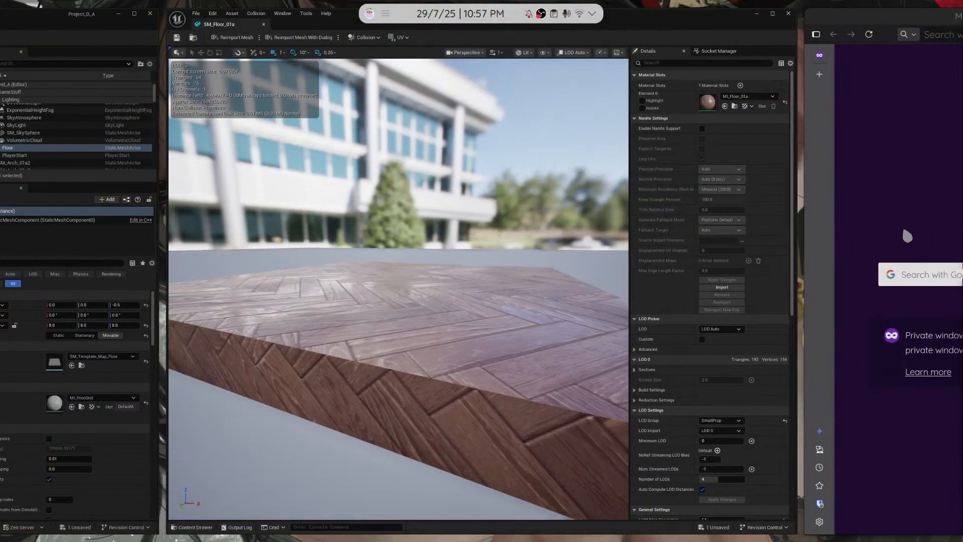
Open the mesh's material instance MI_Floor_01a and its parent MM_Master_01a, examine the parent's layer-blend graph, and close the parent
double_click(711, 103)
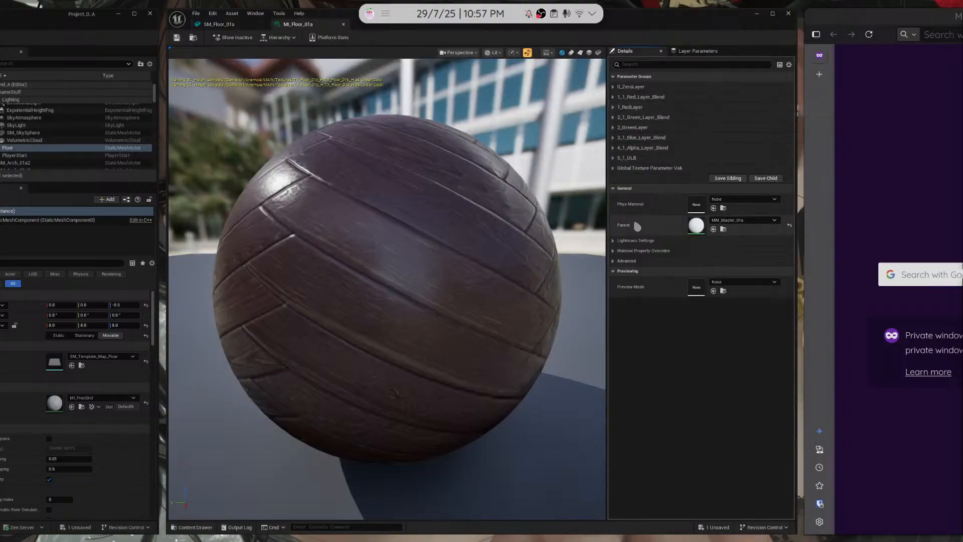
double_click(697, 225)
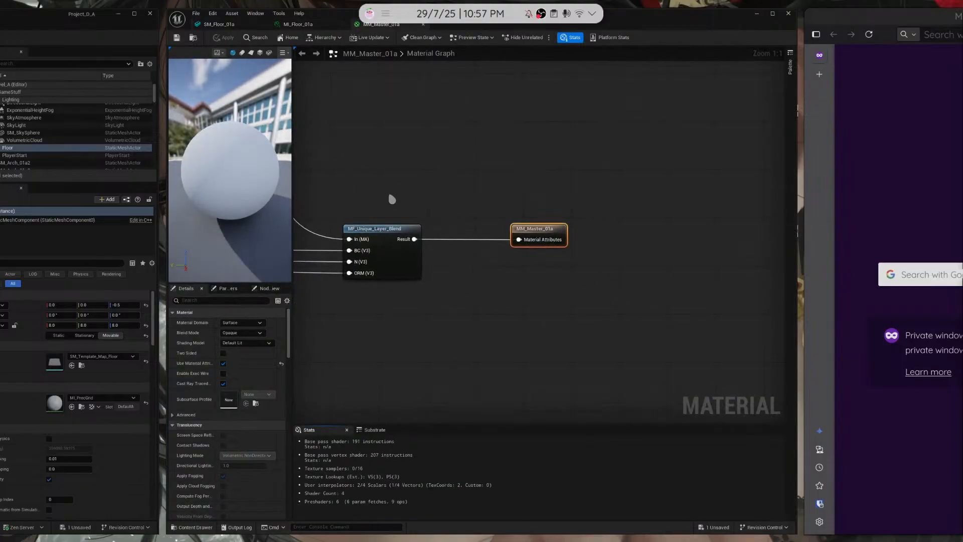
scroll(391, 194, down, 4)
scroll(580, 170, up, 5)
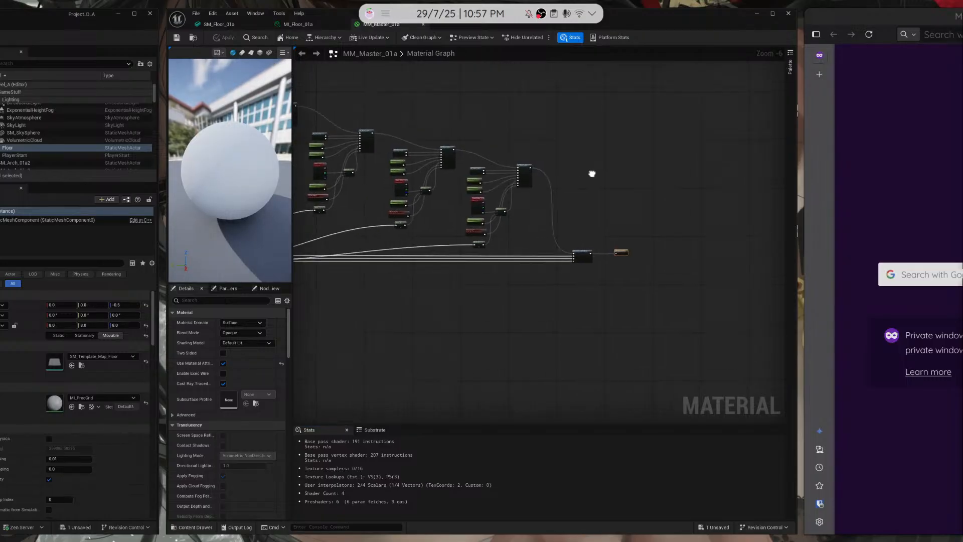
scroll(597, 238, up, 1)
right_drag(546, 150, 546, 211)
right_drag(416, 217, 459, 233)
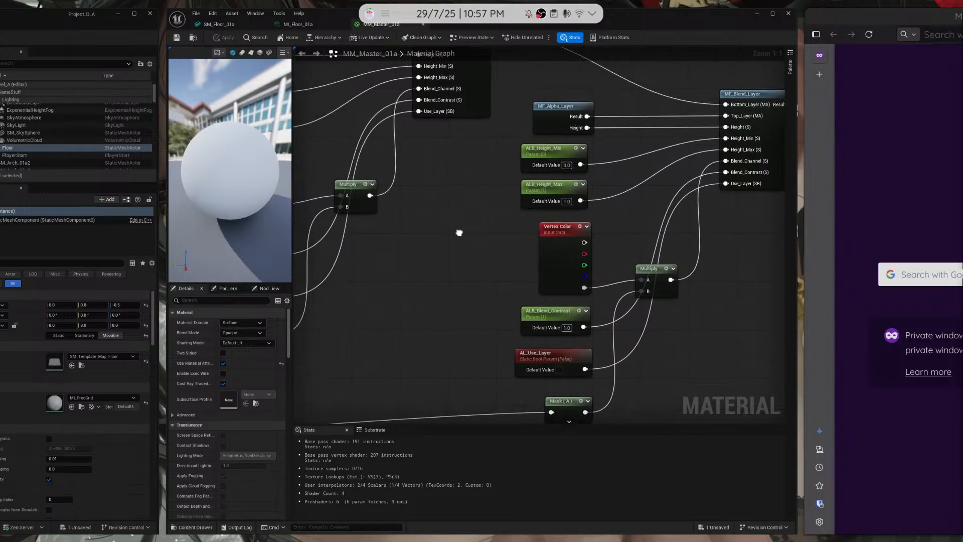
click(423, 25)
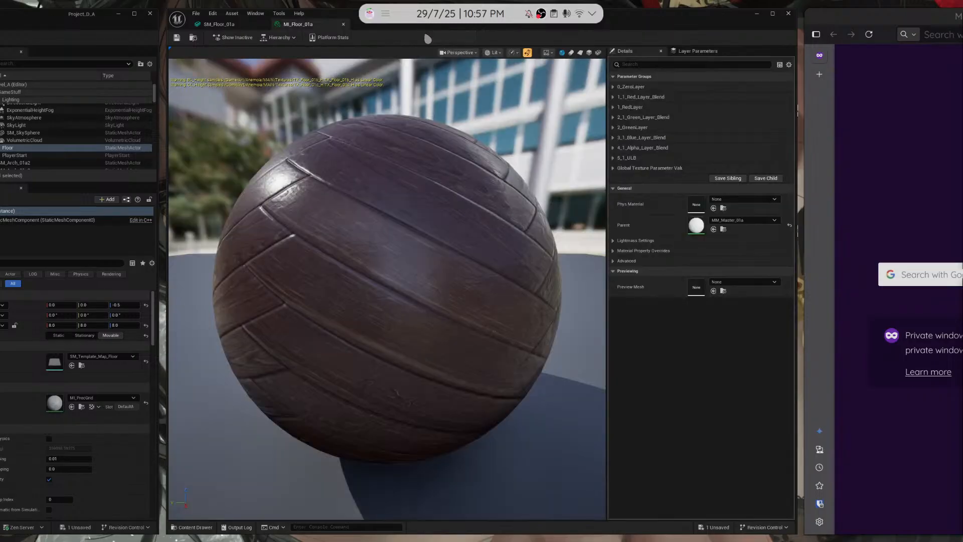
Expand the 2_1_Green_Layer_Blend and 2_GreenLayer parameter groups of MI_Floor_01a to examine their textures and settings
click(621, 117)
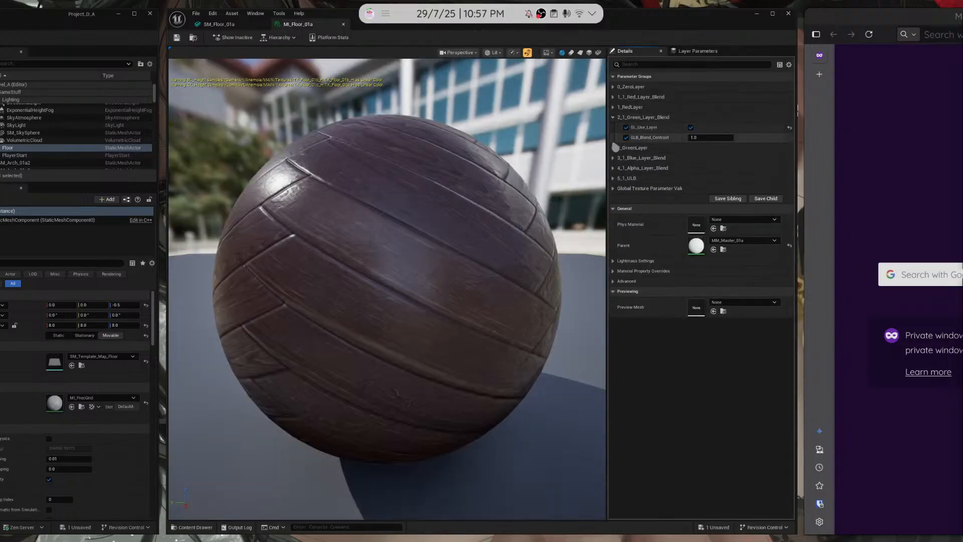
click(626, 137)
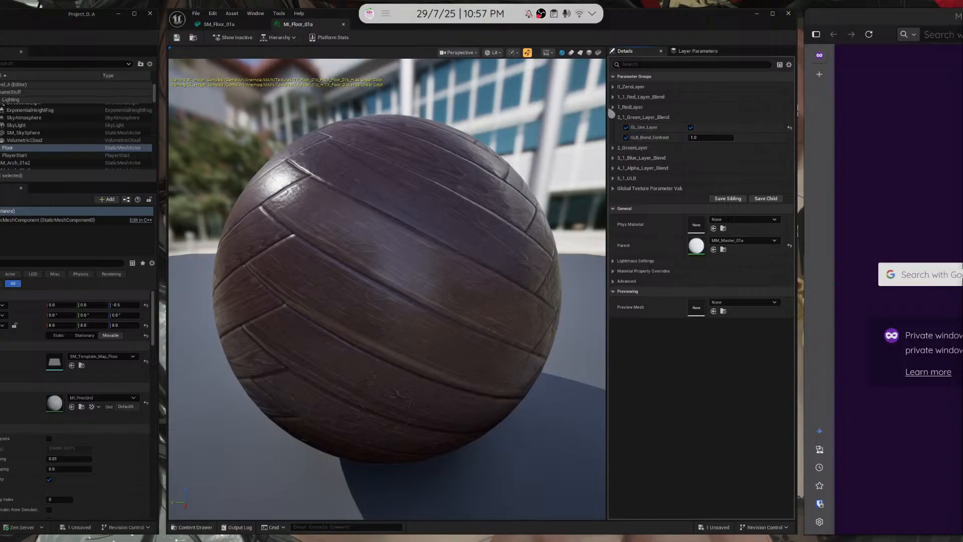
click(617, 149)
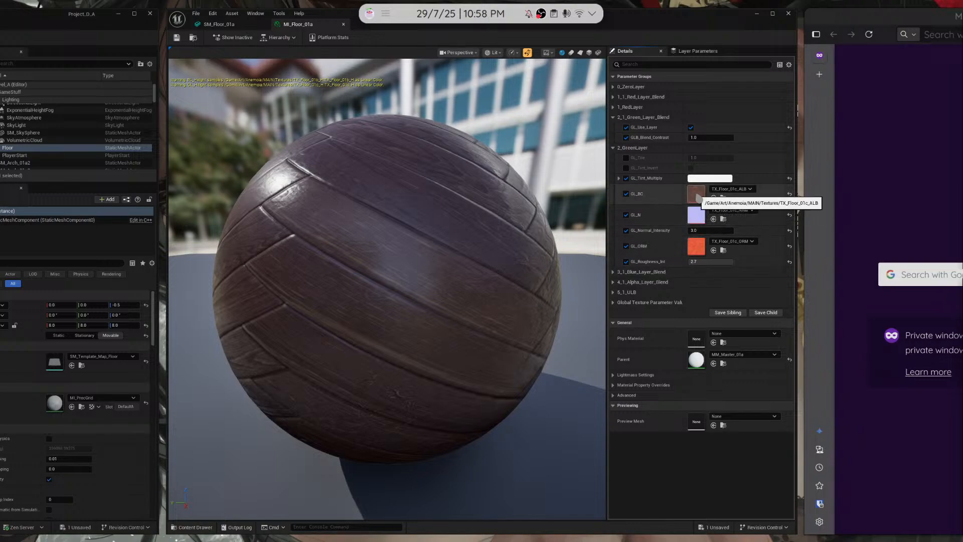
Examine the 3_1_Blue_Layer_Blend and 1_RedLayer parameter groups of MI_Floor_01a, and close the material and floor mesh editors
click(614, 271)
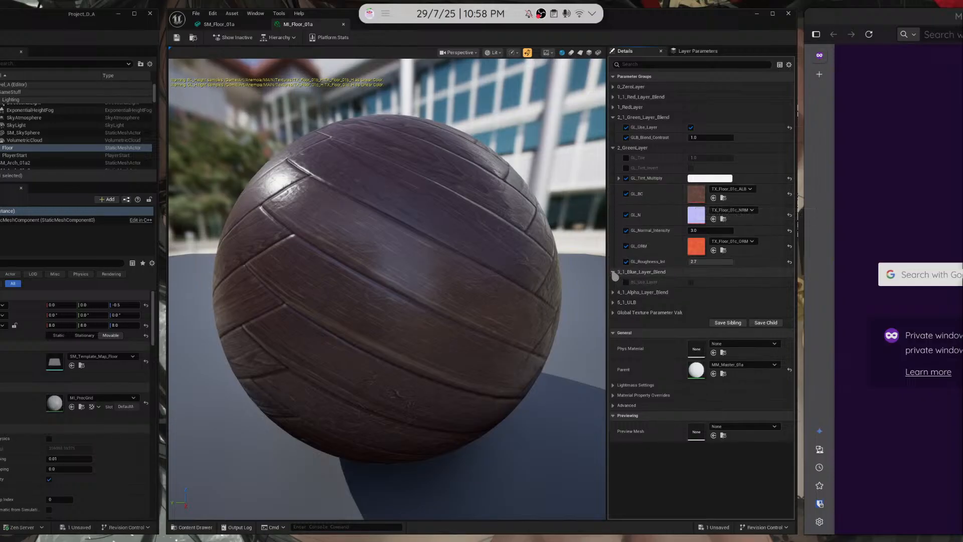
click(614, 272)
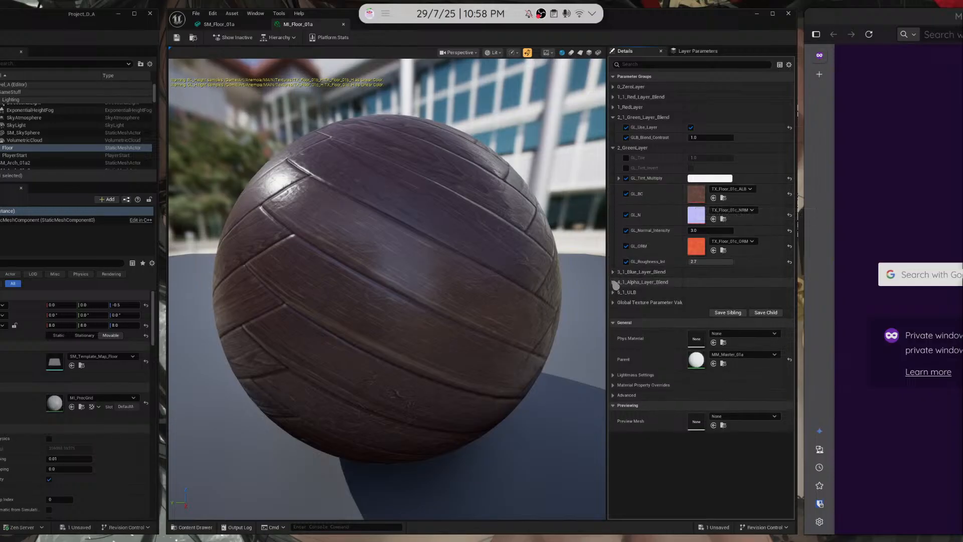
click(612, 107)
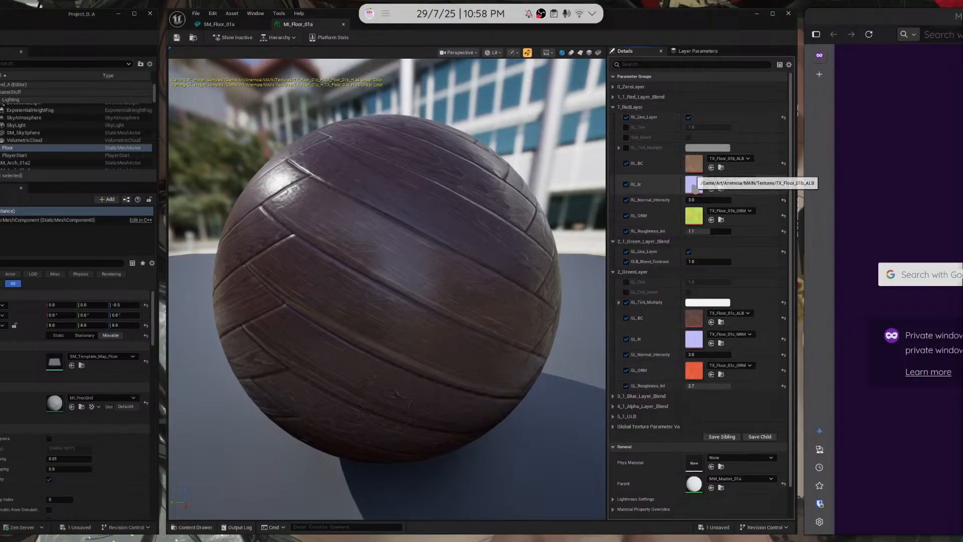
click(612, 107)
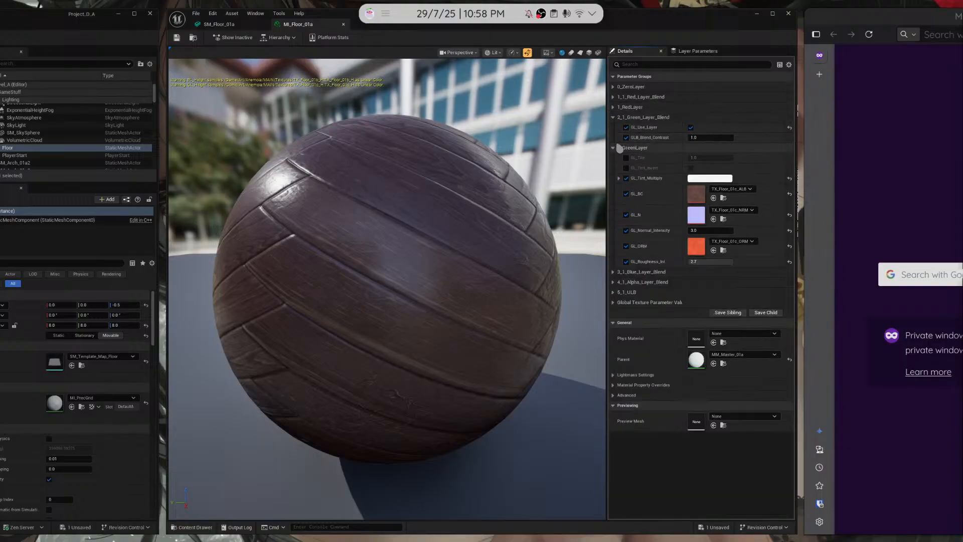
click(613, 147)
click(613, 117)
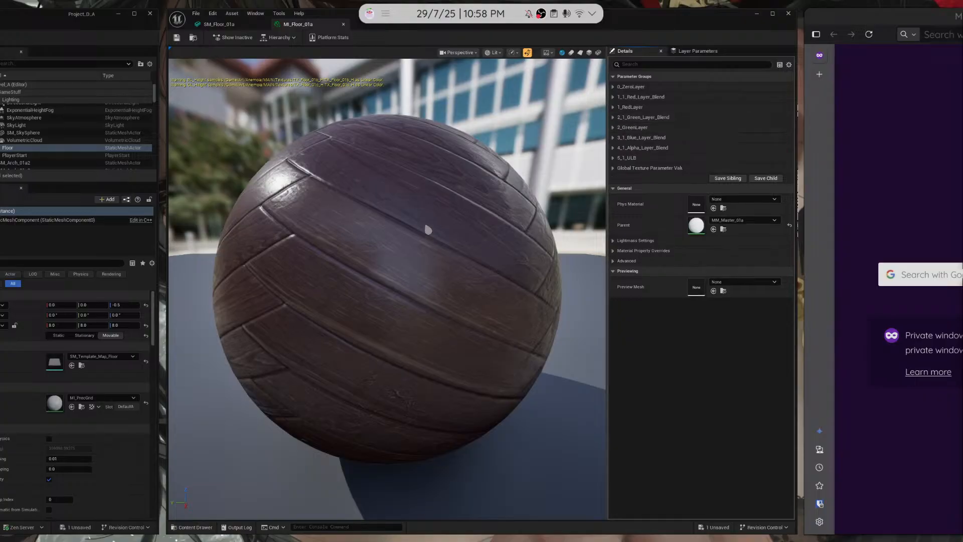
click(343, 25)
click(266, 26)
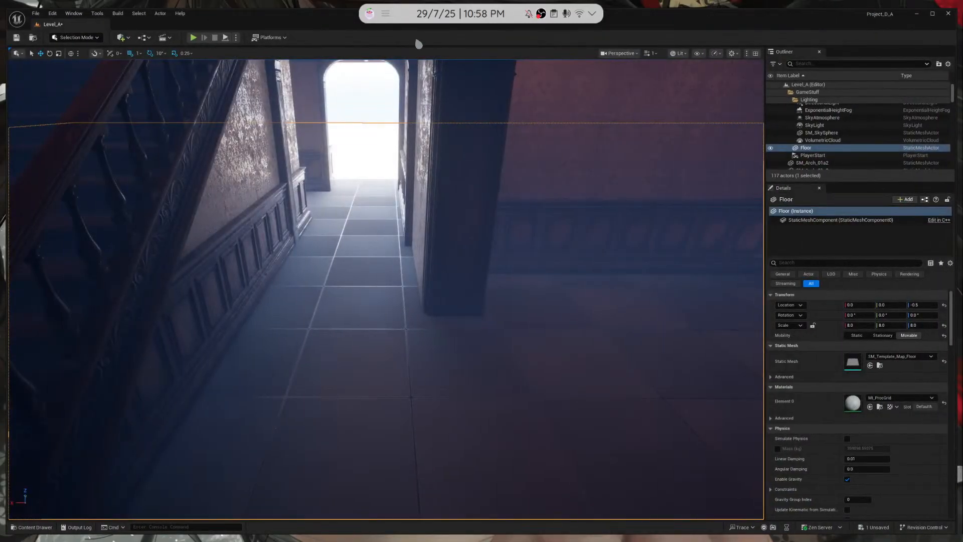
Select the fireplace in the level, locate SM_Fireplace_01a in its folder and open it in the mesh editor
right_drag(469, 243, 403, 256)
key(w)
click(312, 315)
key(ctrl+b)
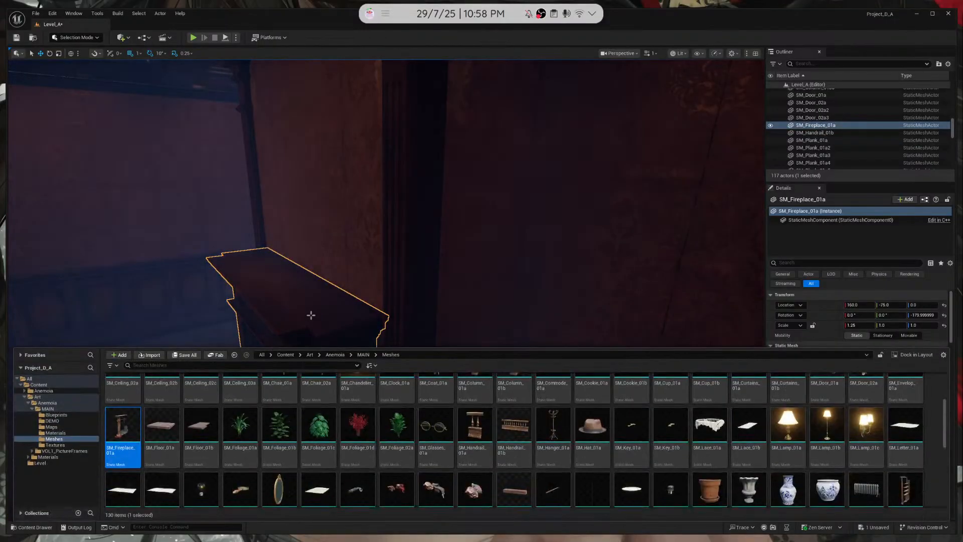
double_click(123, 431)
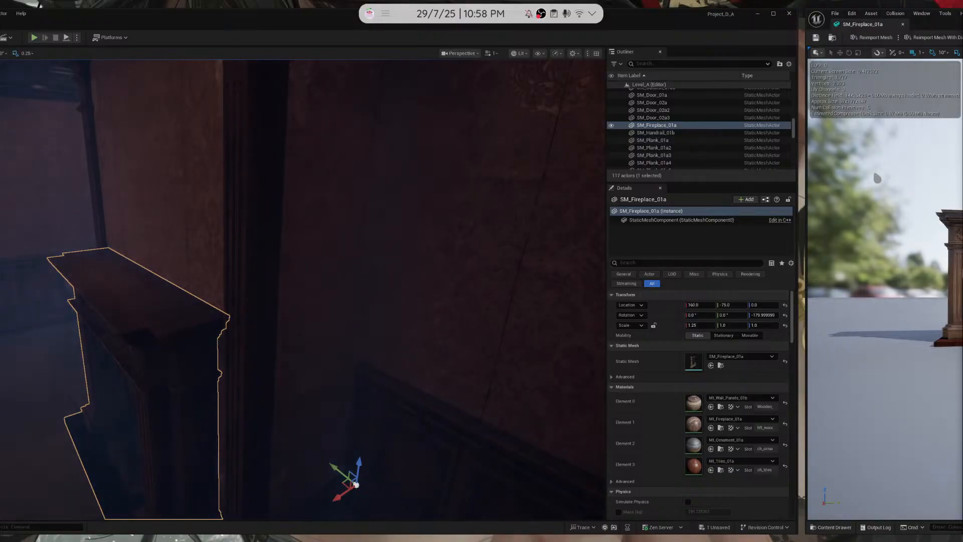
click(877, 178)
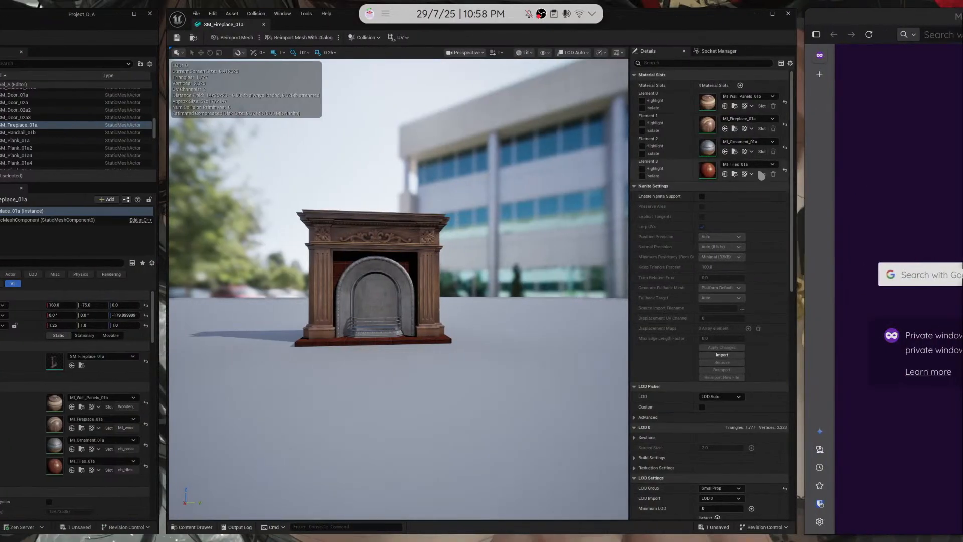
Open the fireplace's material instance MI_Wall_Panels_01b, examine its global texture parameter values and close it
double_click(707, 102)
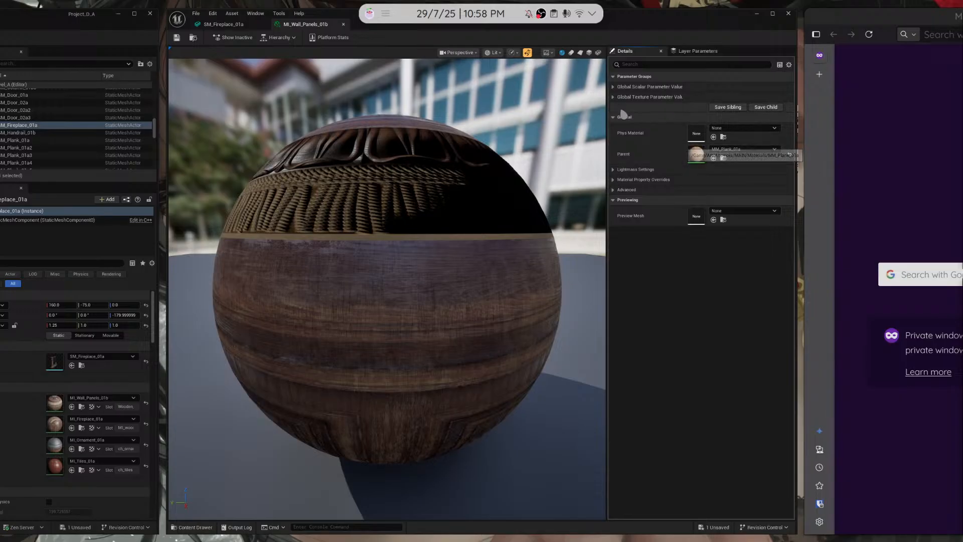
click(613, 97)
click(613, 98)
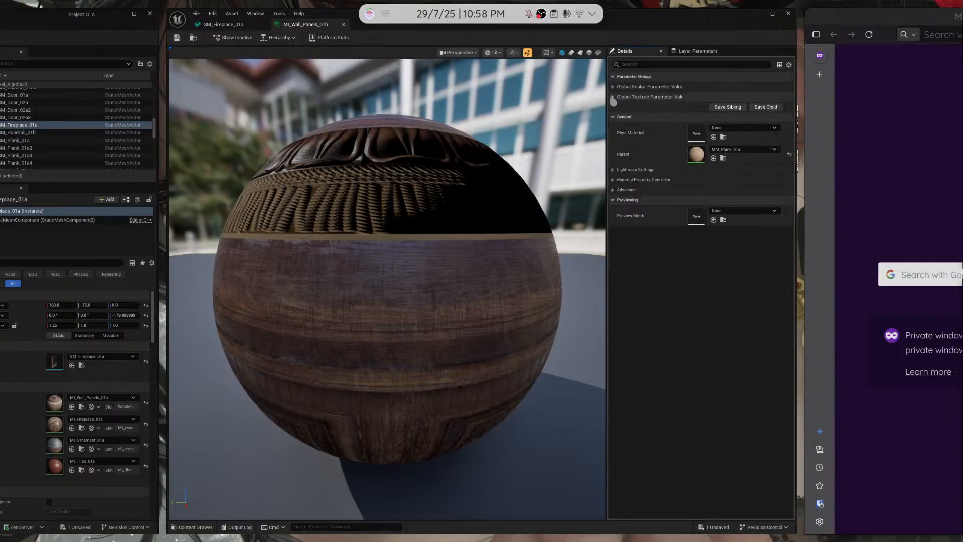
click(613, 98)
click(613, 98)
click(343, 24)
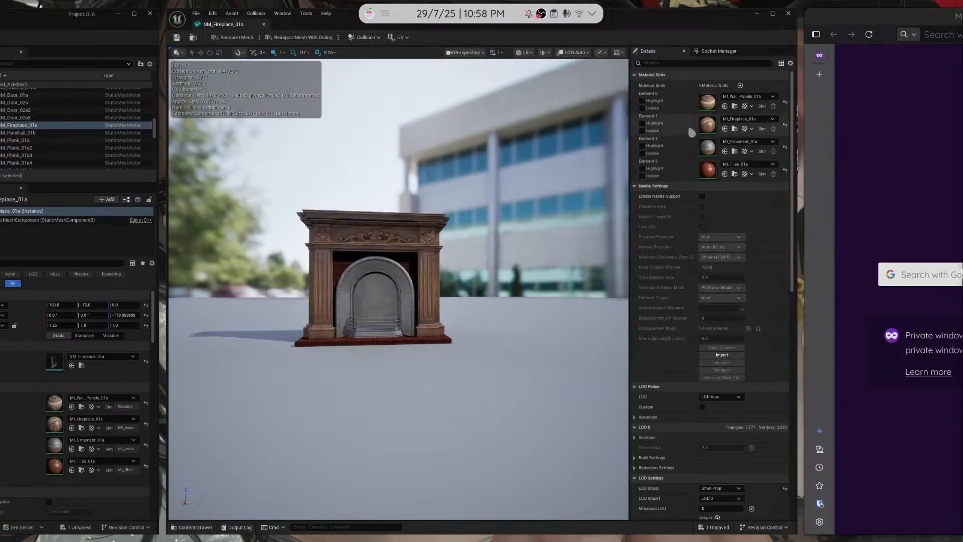
View the material instance MI_Fireplace_01a, close it and inspect the fireplace mesh up close
double_click(711, 130)
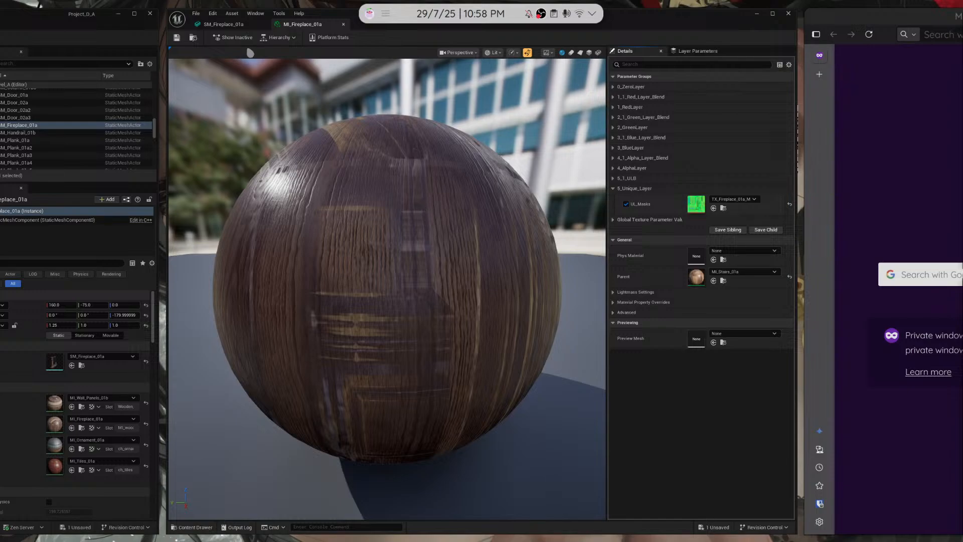
click(343, 25)
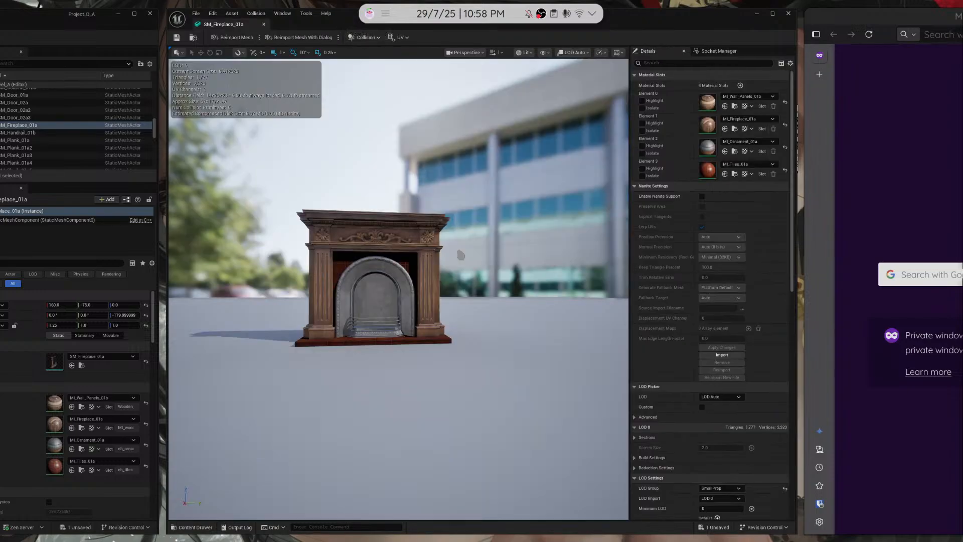
key(w)
mouse_move(399, 289)
right_down()
mouse_move(396, 321)
mouse_move(387, 316)
mouse_move(393, 299)
right_up()
key(s)
Reopen MI_Fireplace_01a, examine its layer blend and 5_1_ULB parameter groups, and close the material and fireplace mesh editors
double_click(708, 126)
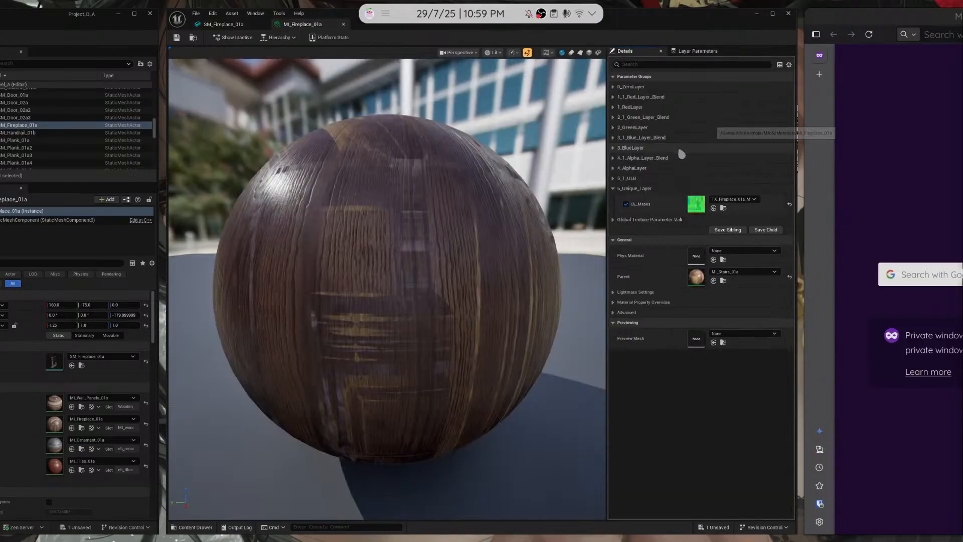
click(613, 118)
click(612, 117)
click(613, 97)
click(613, 96)
click(613, 96)
click(613, 96)
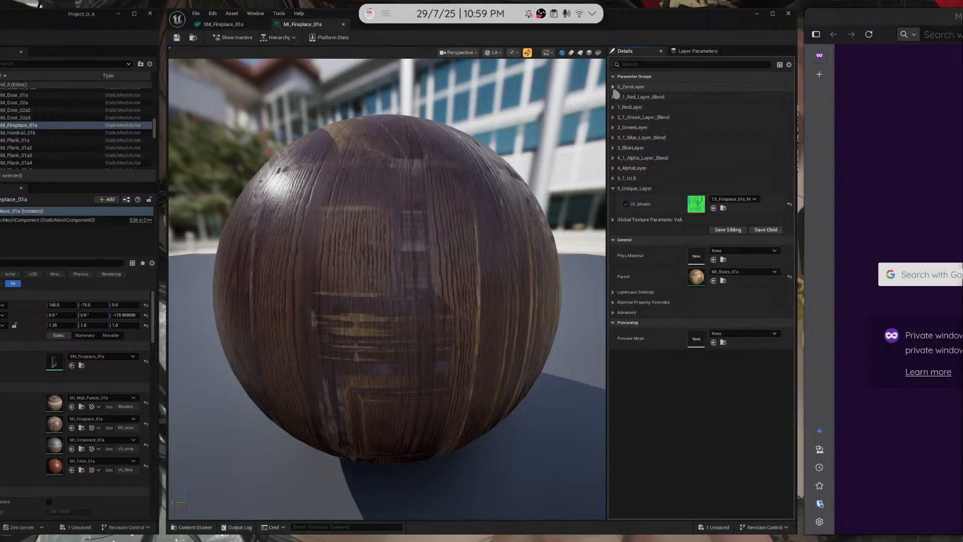
click(613, 202)
click(614, 202)
click(613, 179)
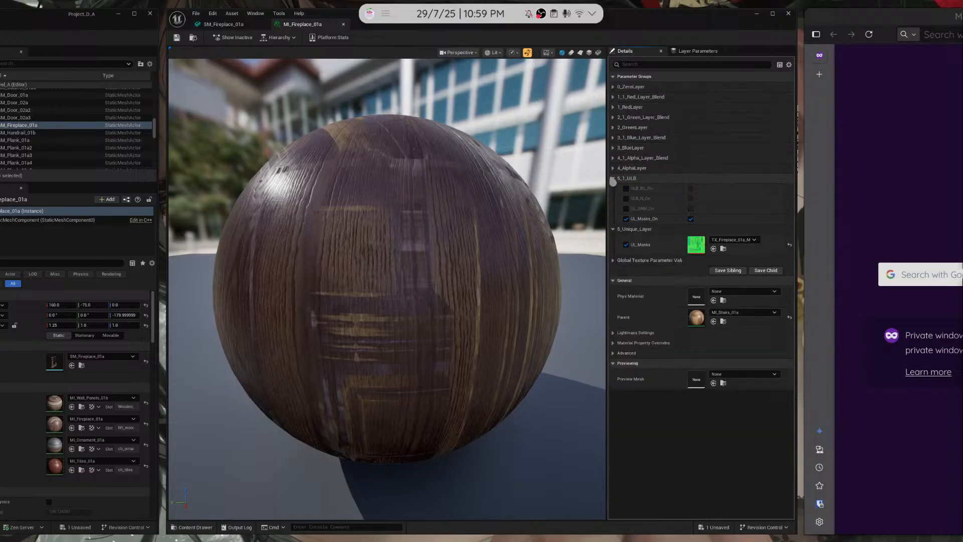
click(613, 179)
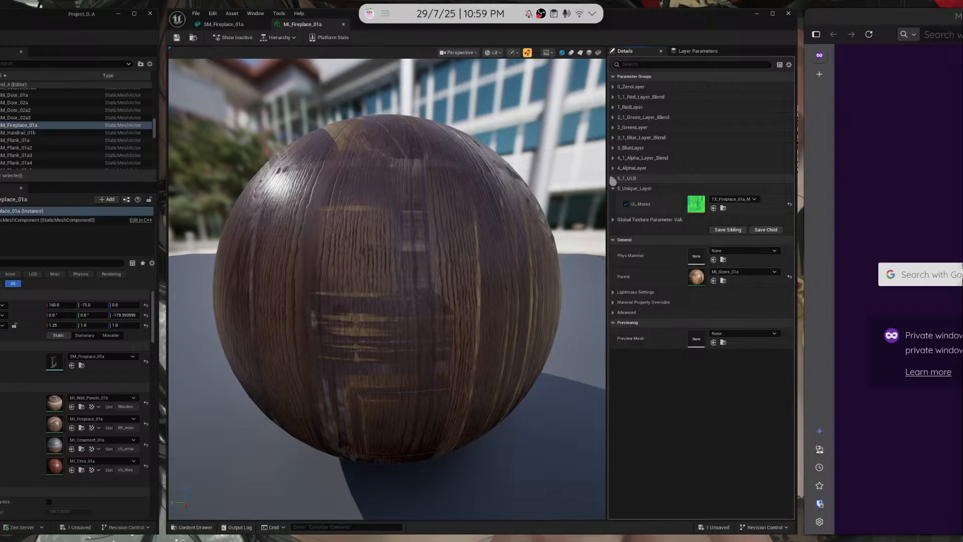
click(344, 25)
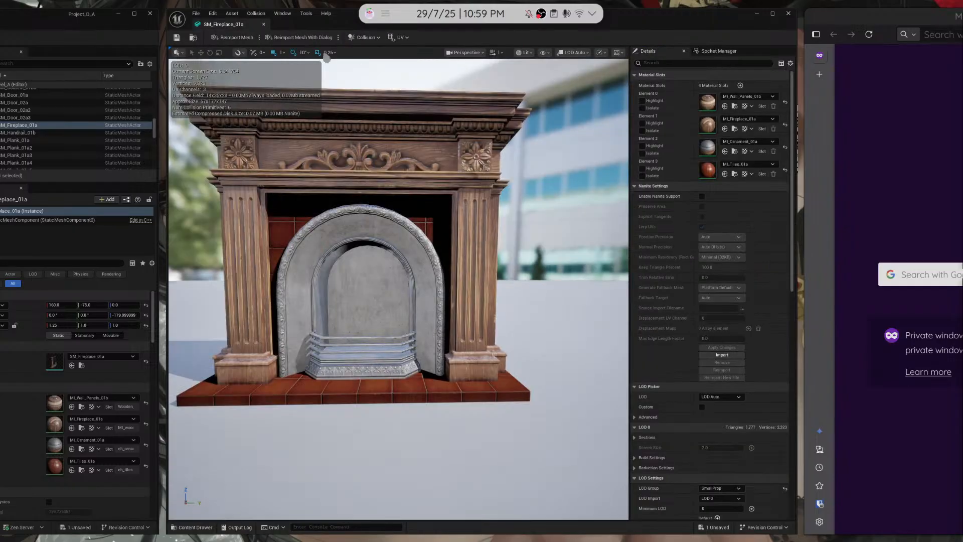
click(263, 25)
Examine the hallway, its arches and the building's open end from inside and outside
right_drag(464, 250, 576, 236)
key(Escape)
key(s)
key(w)
key(s)
key(w)
click(482, 238)
click(622, 243)
click(376, 249)
right_drag(386, 289, 355, 313)
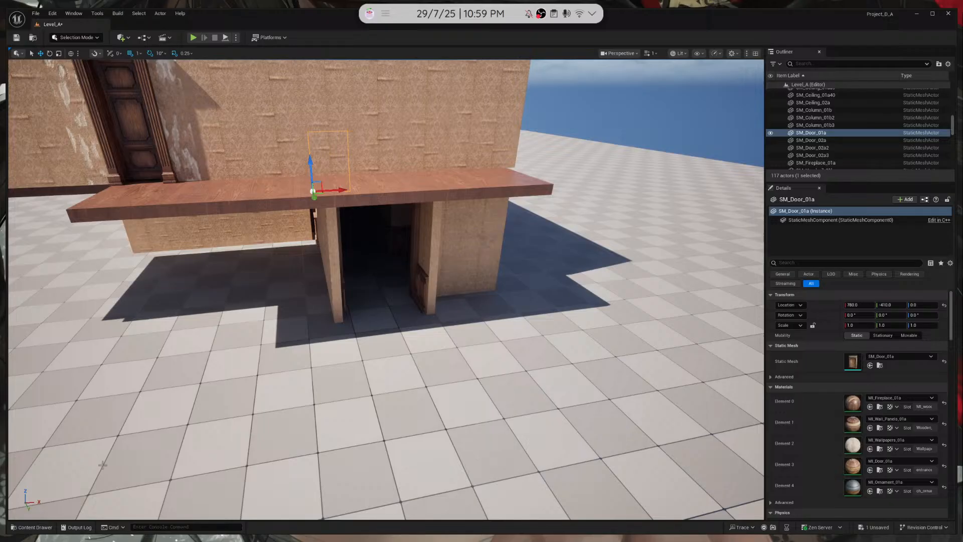
right_drag(376, 300, 363, 251)
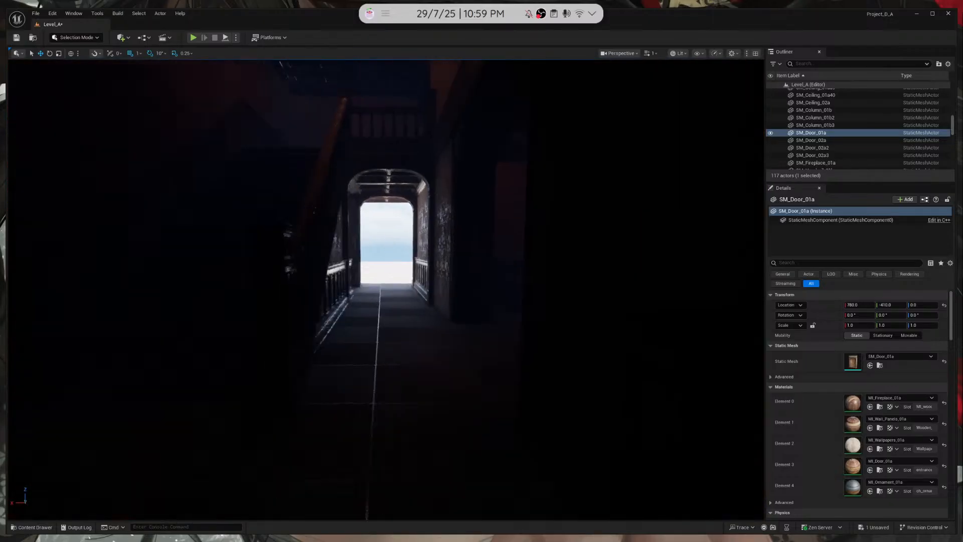
right_drag(376, 280, 225, 240)
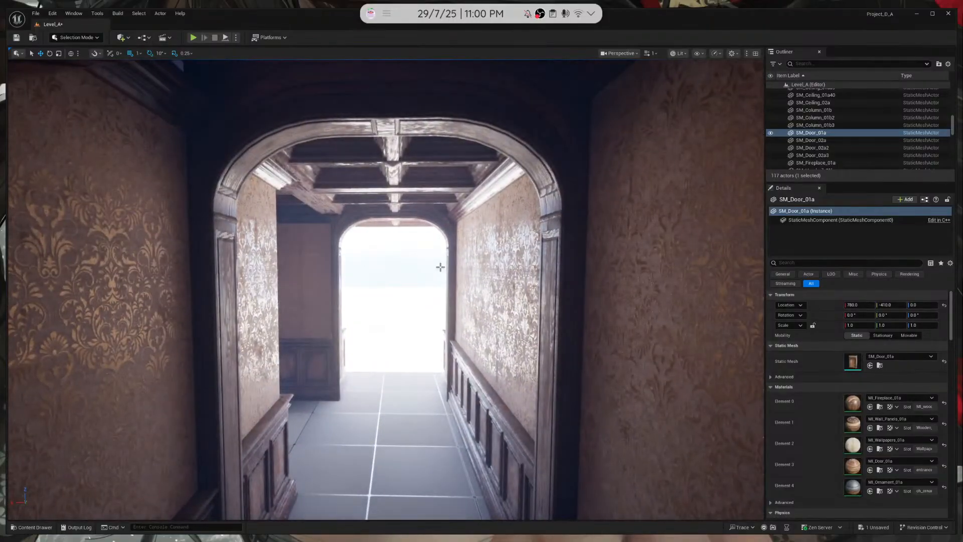
key(w)
right_drag(439, 267, 38, 388)
key(s)
key(w)
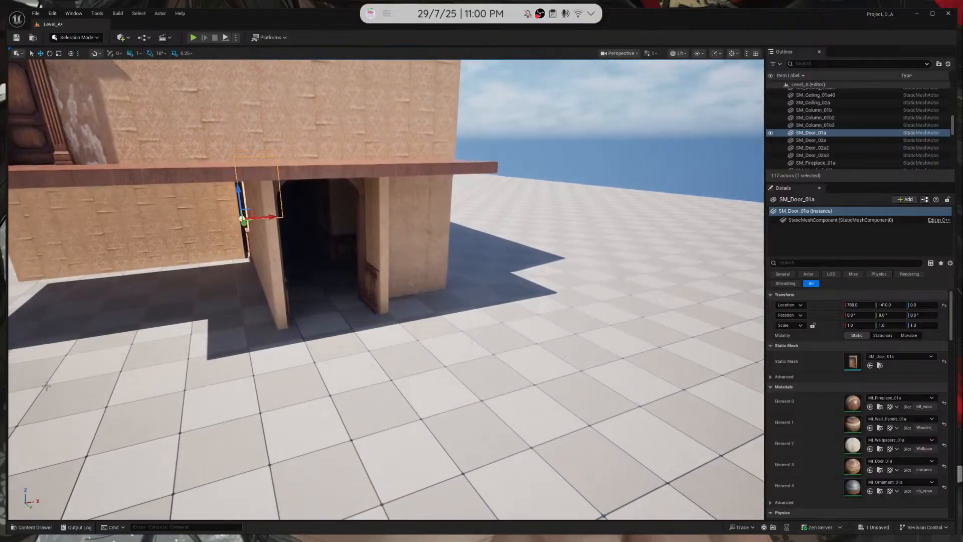
Inspect the wall corner and arch pieces around the open end of the hallway by selecting them individually
click(373, 314)
right_drag(373, 314, 351, 321)
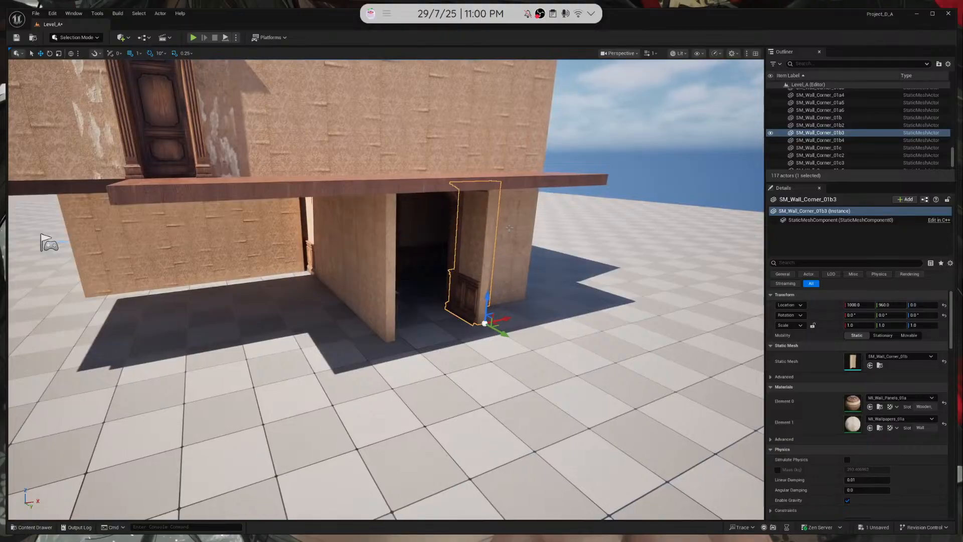
click(454, 279)
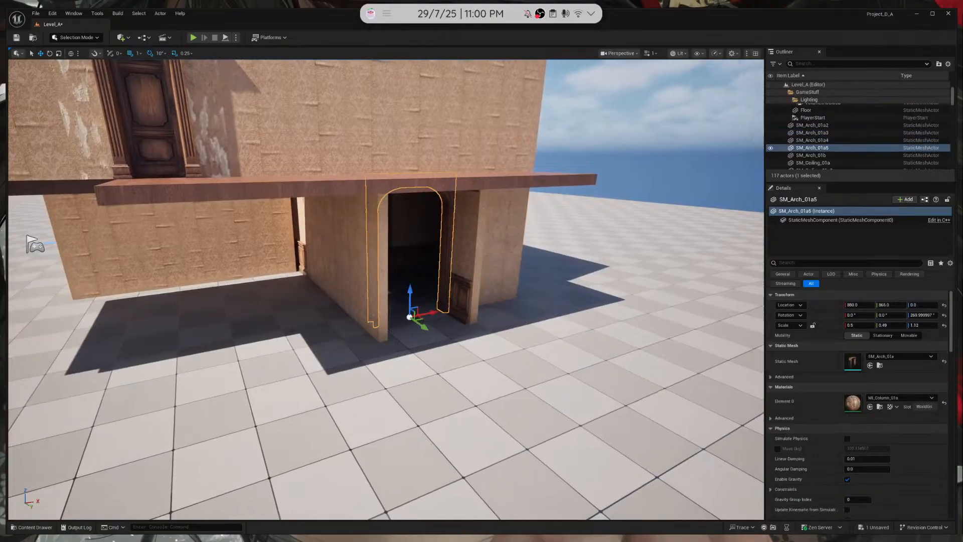
right_drag(281, 381, 444, 313)
key(w)
click(614, 286)
key(w)
right_drag(614, 286, 501, 301)
key(s)
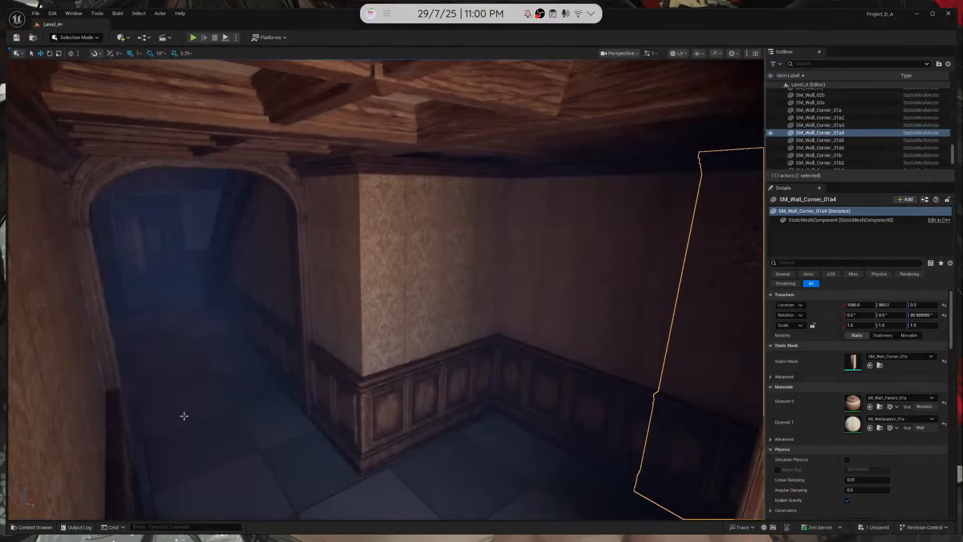
Duplicate wall corner SM_Wall_Corner_01b outward along Y and fit the copy flush against the adjoining panelled wall at Y 1040
click(376, 261)
key(s)
right_drag(376, 261, 426, 270)
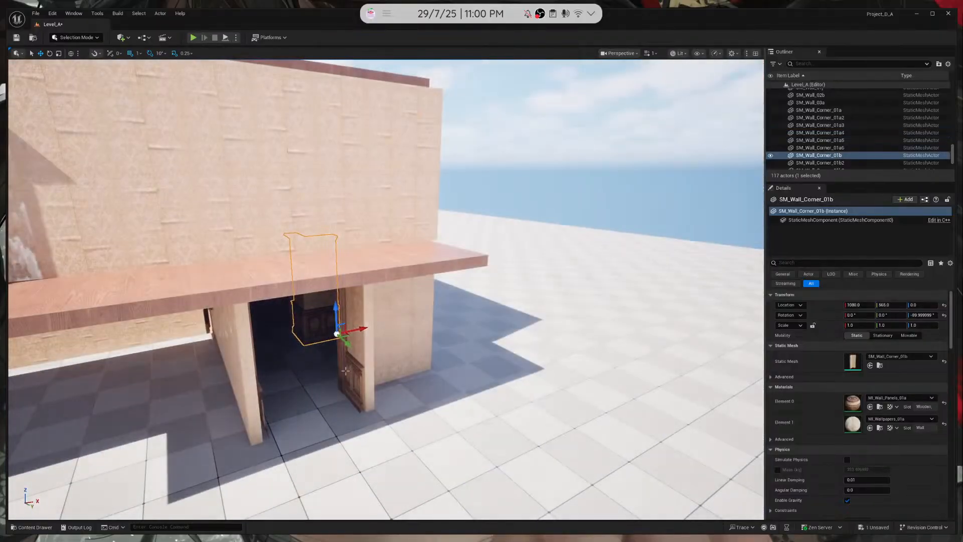
alt+drag(345, 344, 452, 419)
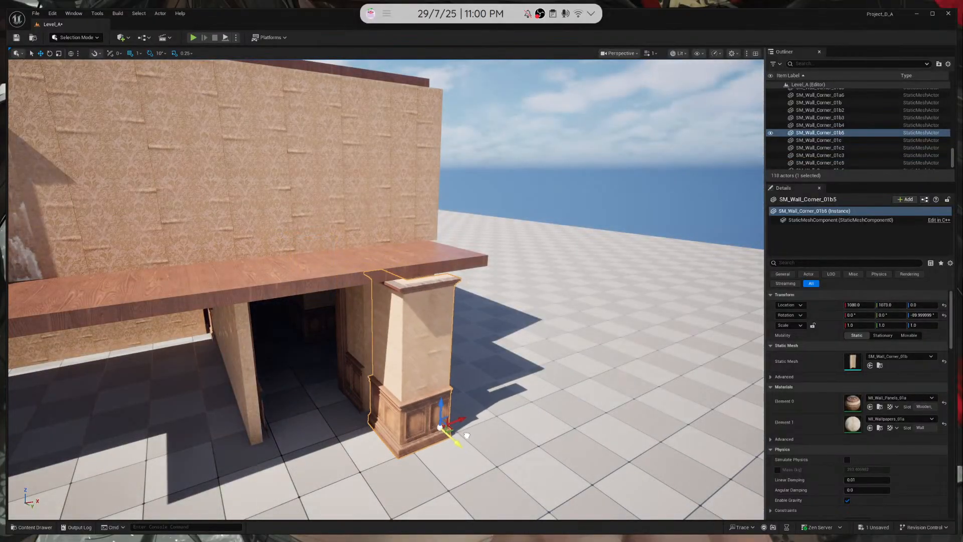
key(w)
right_drag(455, 427, 698, 345)
key(a)
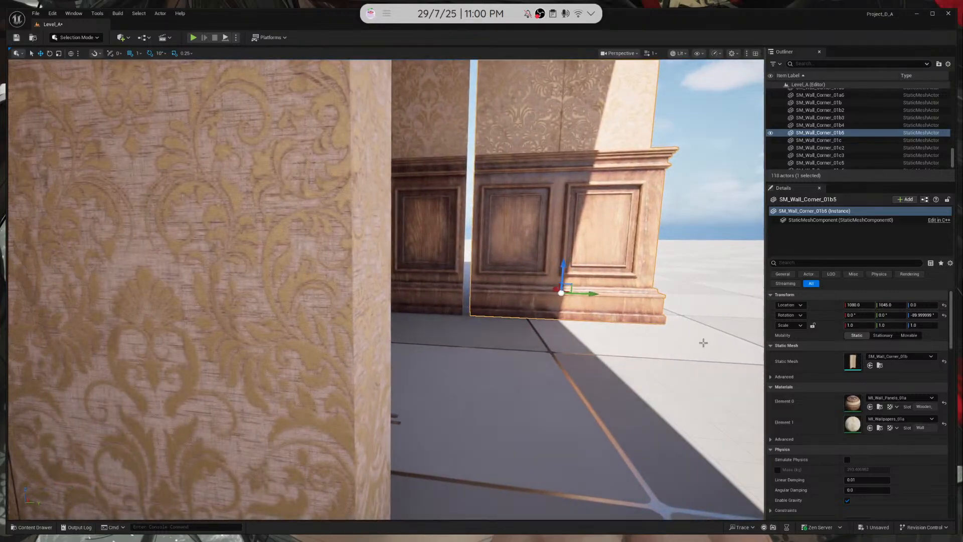
drag(570, 293, 576, 293)
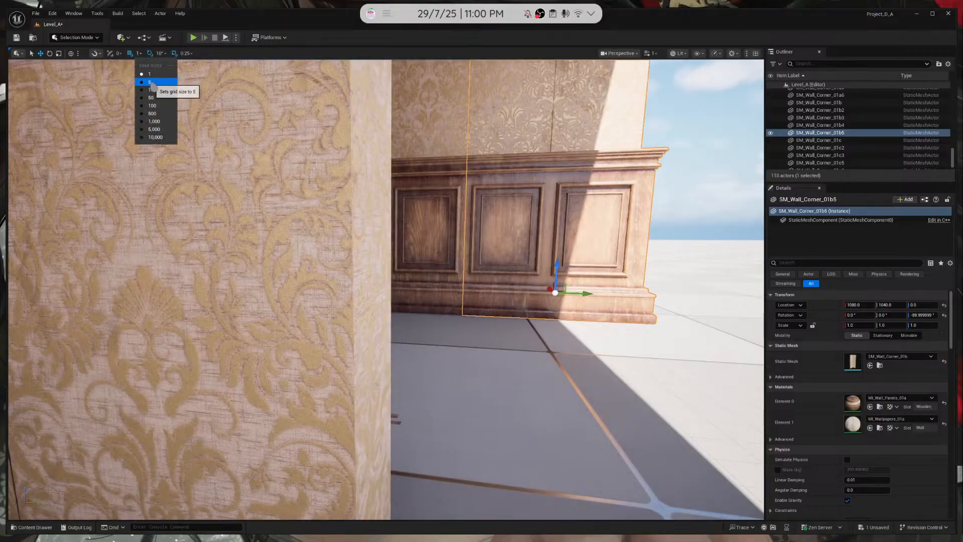
Set the position snap grid size to 5 and clear the wall corner selection
key(d)
right_drag(430, 228, 270, 270)
key(Escape)
key(s)
key(a)
key(d)
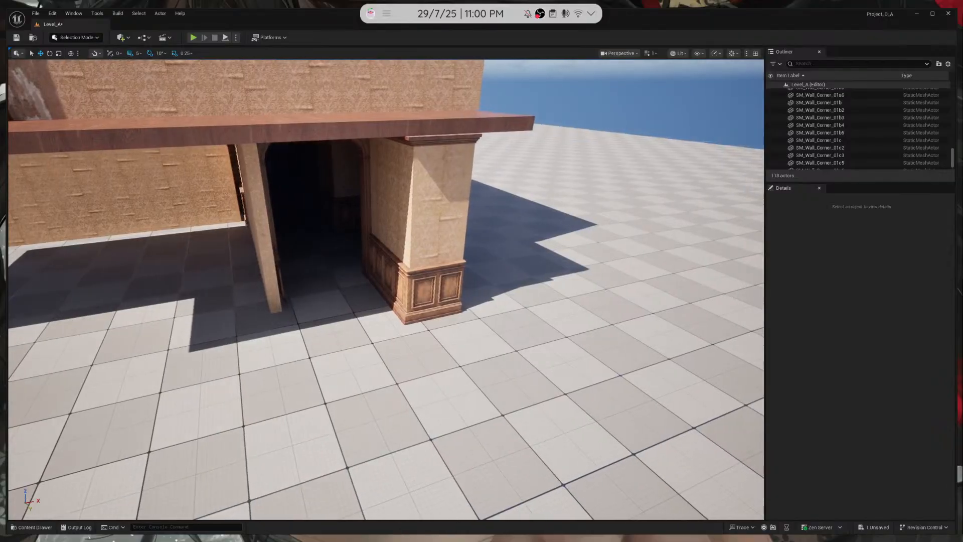
Look through the Meshes folder for wall pieces suited to extending the hallway's open end
click(32, 527)
scroll(373, 437, down, 2)
scroll(373, 437, down, 2)
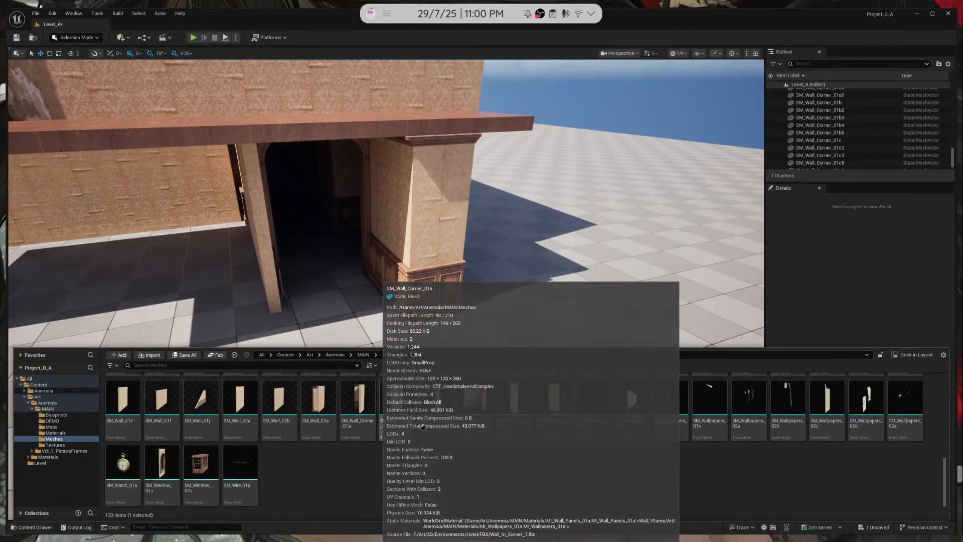
scroll(520, 414, up, 6)
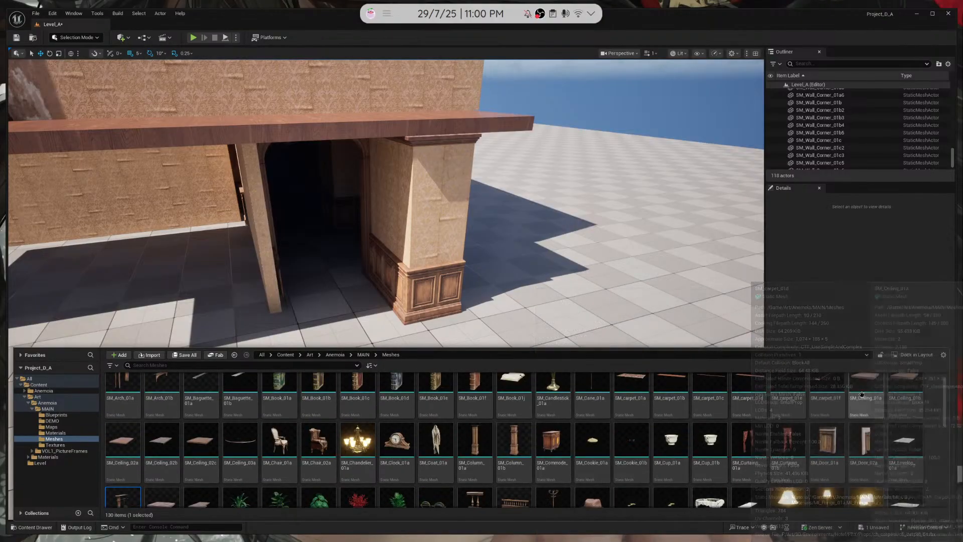
scroll(852, 427, down, 1)
scroll(885, 429, down, 2)
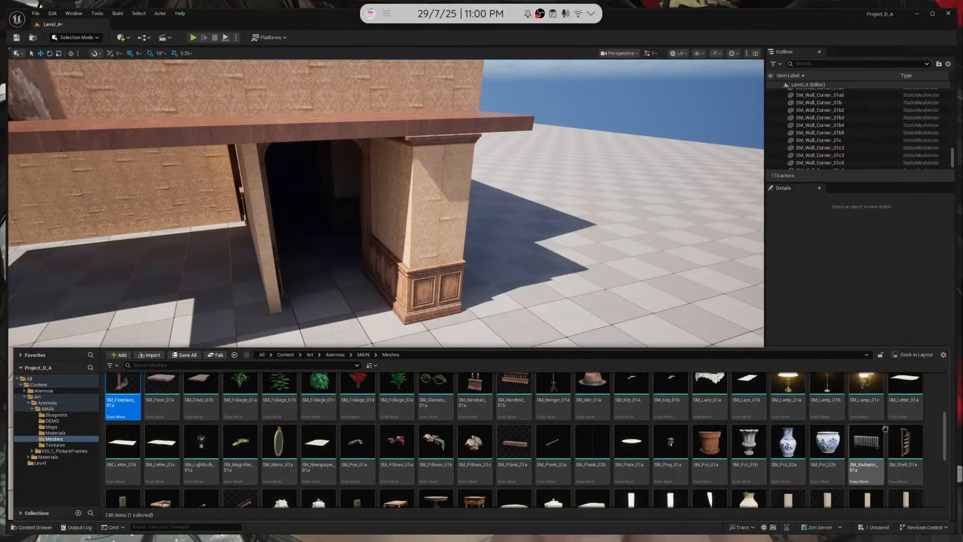
scroll(885, 429, up, 1)
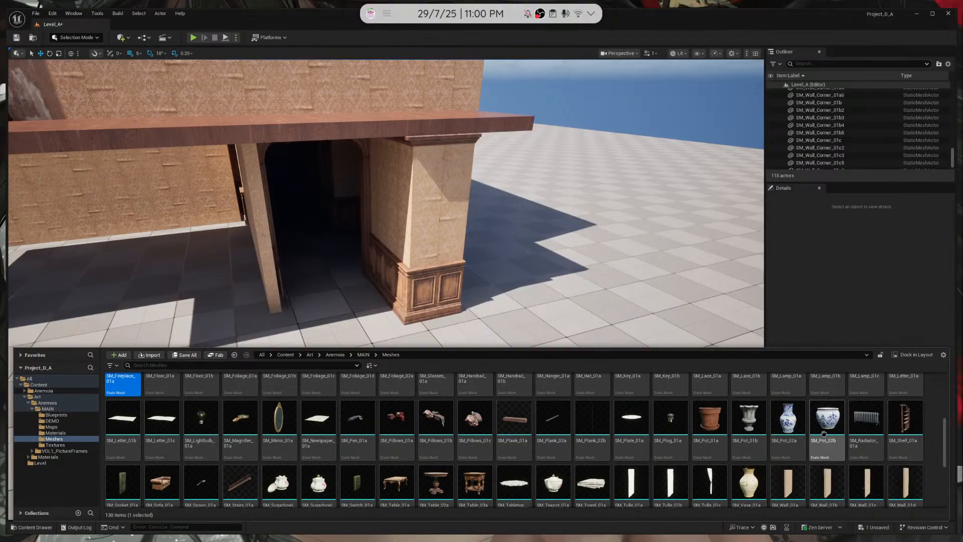
scroll(885, 429, down, 1)
scroll(824, 434, down, 1)
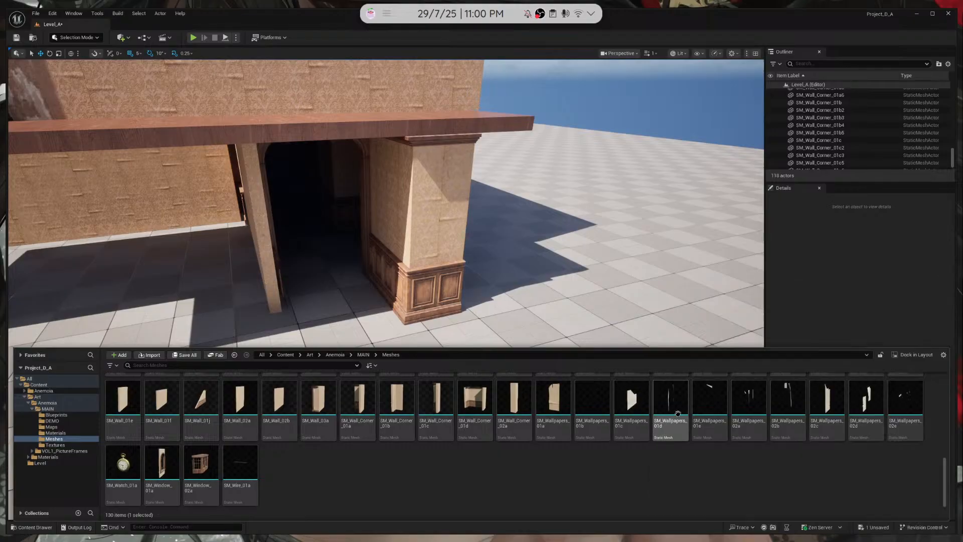
Try a SM_Wall_03a piece beside the hallway opening, remove it and return to the wall meshes
drag(318, 406, 609, 359)
key(Delete)
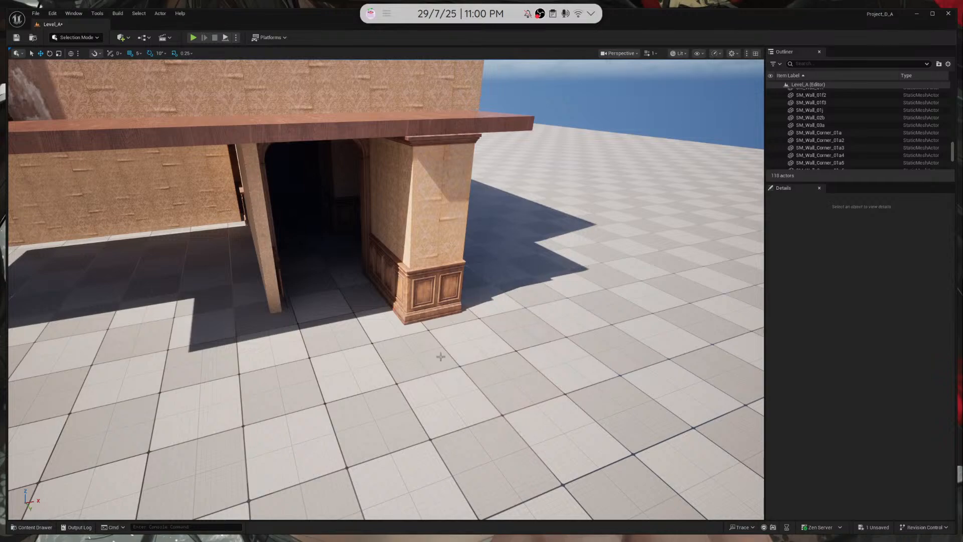
click(31, 527)
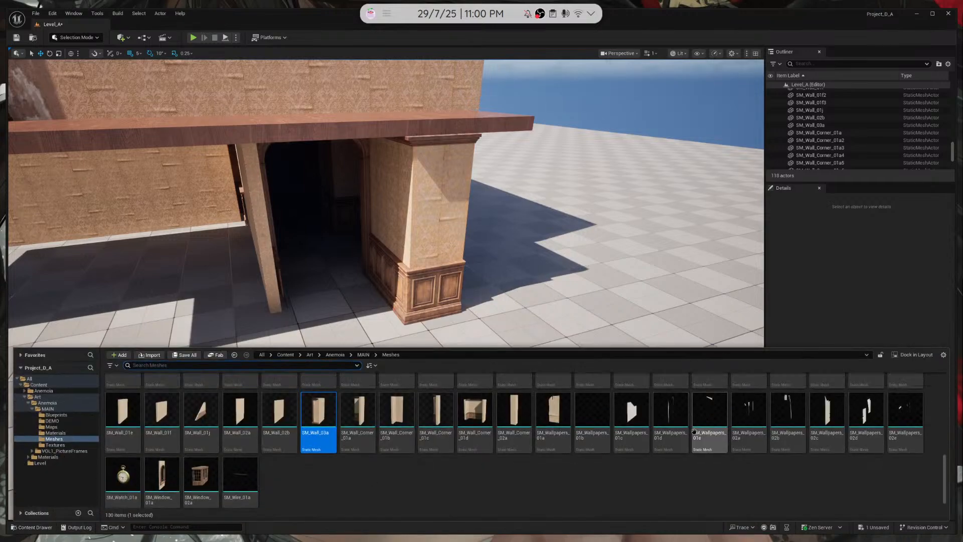
scroll(670, 427, up, 3)
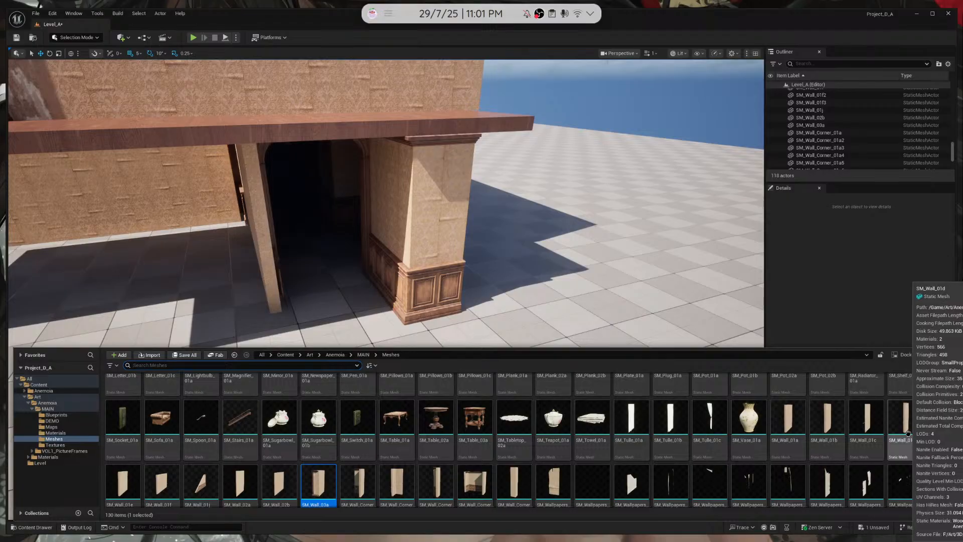
mouse_move(603, 464)
Look around the existing walls and select individual pieces to find corner walls suitable for reuse
right_drag(480, 264, 325, 217)
key(d)
click(404, 264)
key(a)
key(w)
right_click(451, 251)
click(406, 238)
key(w)
key(d)
shift+click(315, 271)
right_drag(315, 271, 184, 283)
key(s)
key(d)
Duplicate two SM_Wall_Corner_01a pieces together and shift the copies along Y beside the panelled wall at the hallway's open end
click(362, 243)
shift+click(450, 241)
right_drag(449, 241, 484, 239)
key(a)
alt+drag(426, 301, 273, 315)
right_drag(274, 315, 323, 386)
key(a)
key(e)
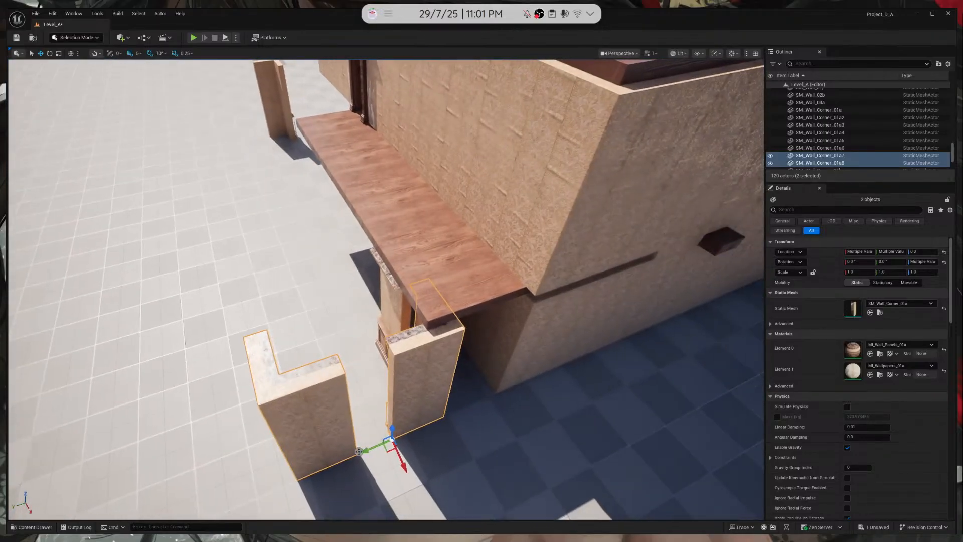
drag(366, 448, 353, 442)
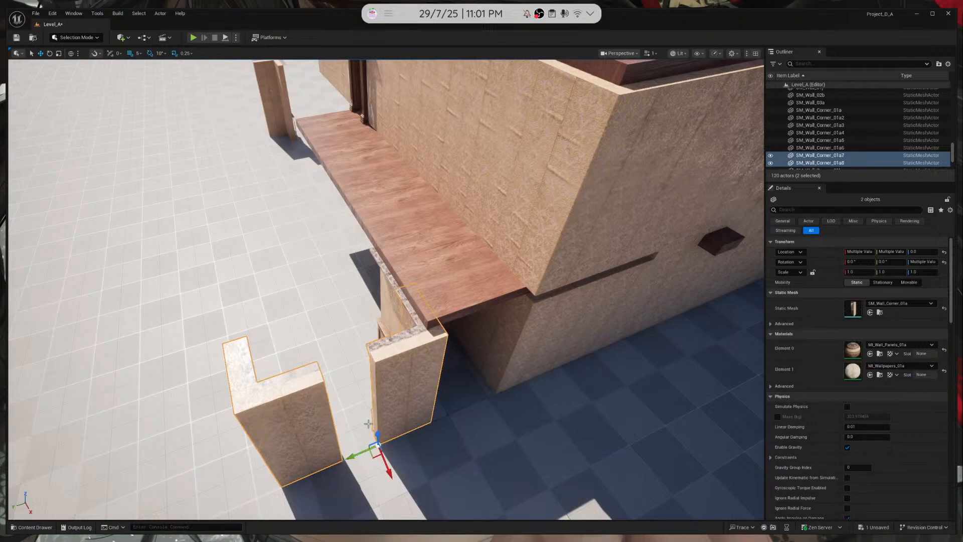
Examine the building's long outer wall by selecting its pieces, including SM_Wall_02b
click(561, 220)
key(s)
right_drag(561, 220, 587, 198)
key(d)
click(531, 212)
click(589, 197)
key(d)
key(a)
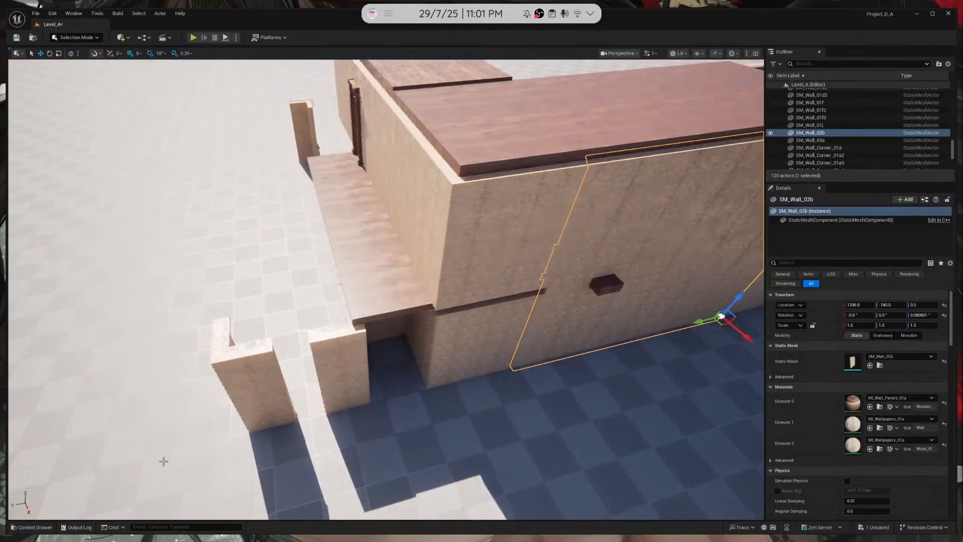
Try a SM_Wall_01b piece next to the two new wall corners and delete it
click(24, 526)
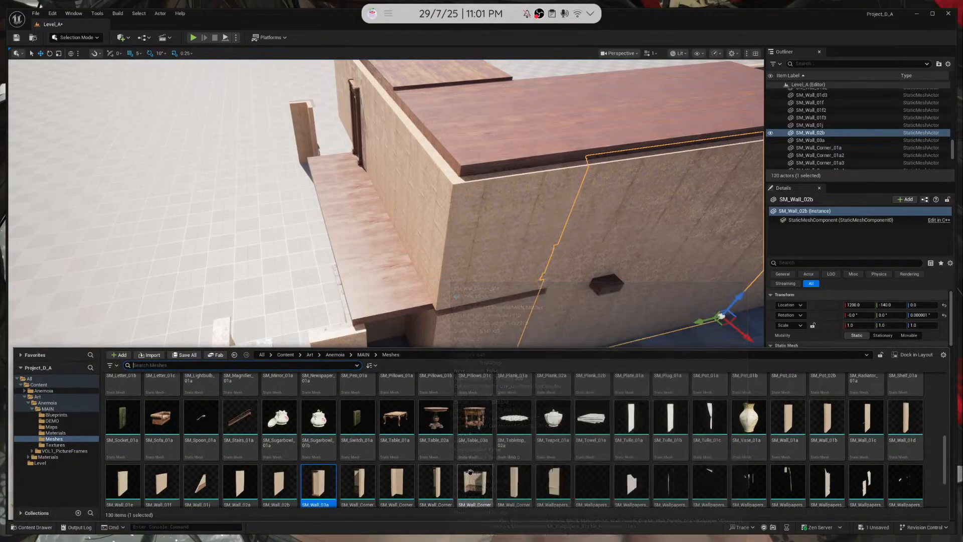
drag(827, 419, 323, 440)
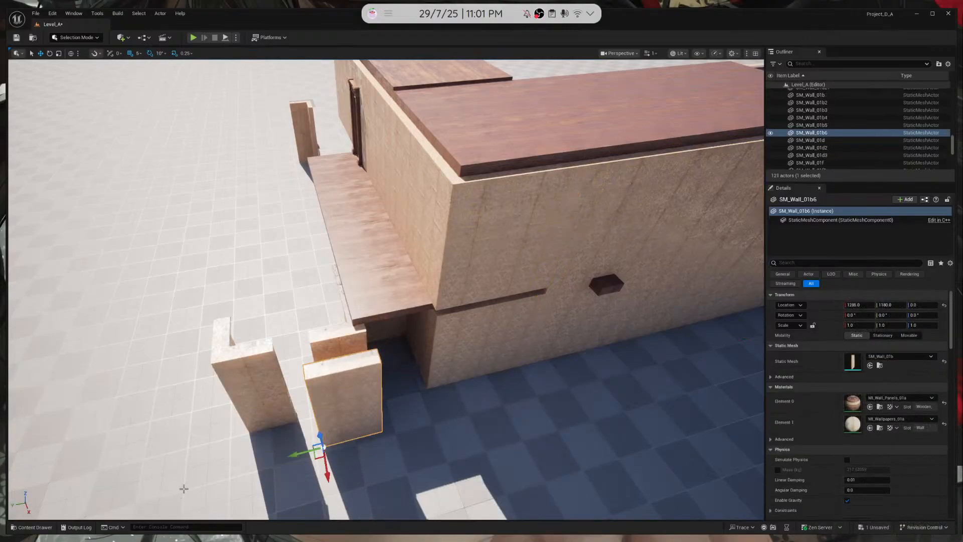
key(Delete)
Place wall mesh SM_Wall_01a beside the building and move it out onto the open floor at X 2170
click(36, 526)
drag(771, 436, 511, 462)
mouse_move(512, 462)
right_down()
mouse_move(501, 477)
mouse_move(507, 466)
right_up()
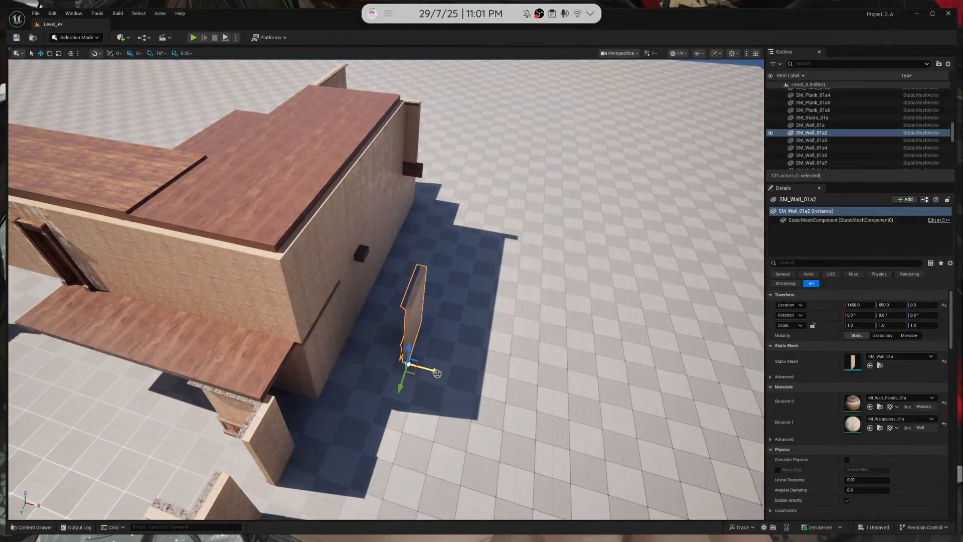
drag(438, 374, 651, 376)
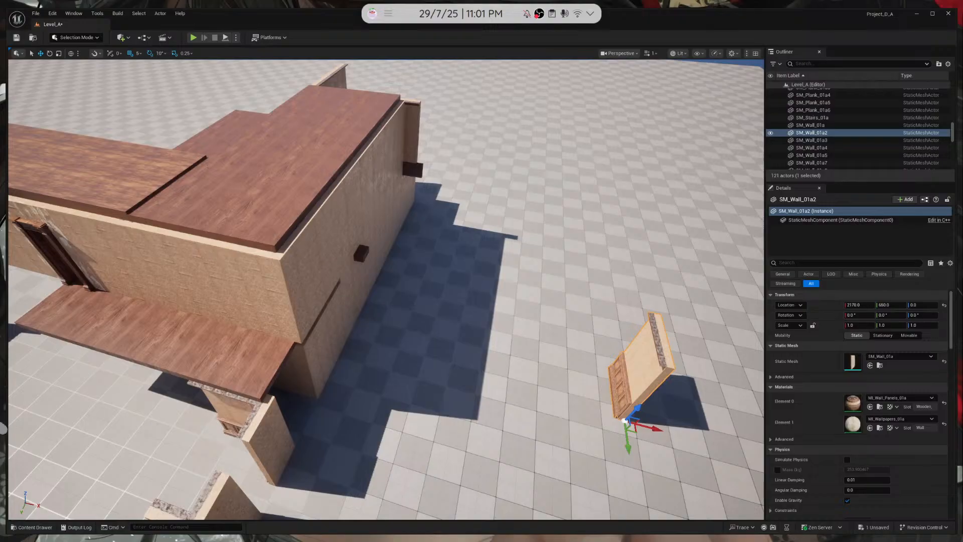
Place wall meshes SM_Wall_01b and SM_Wall_01c in a row beside SM_Wall_01a to compare their widths
click(19, 528)
drag(784, 445, 608, 334)
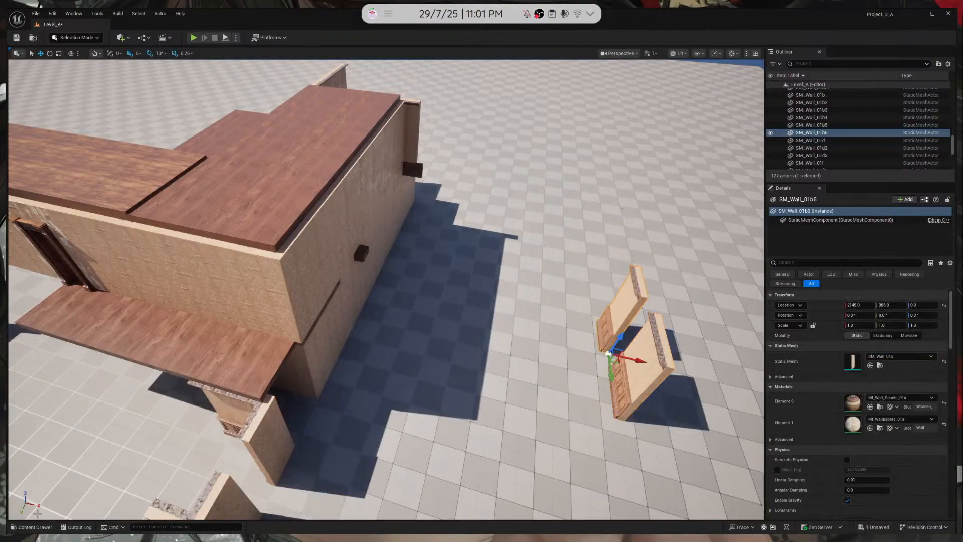
click(30, 527)
click(864, 445)
drag(864, 445, 591, 294)
right_drag(592, 294, 737, 254)
right_drag(255, 481, 284, 486)
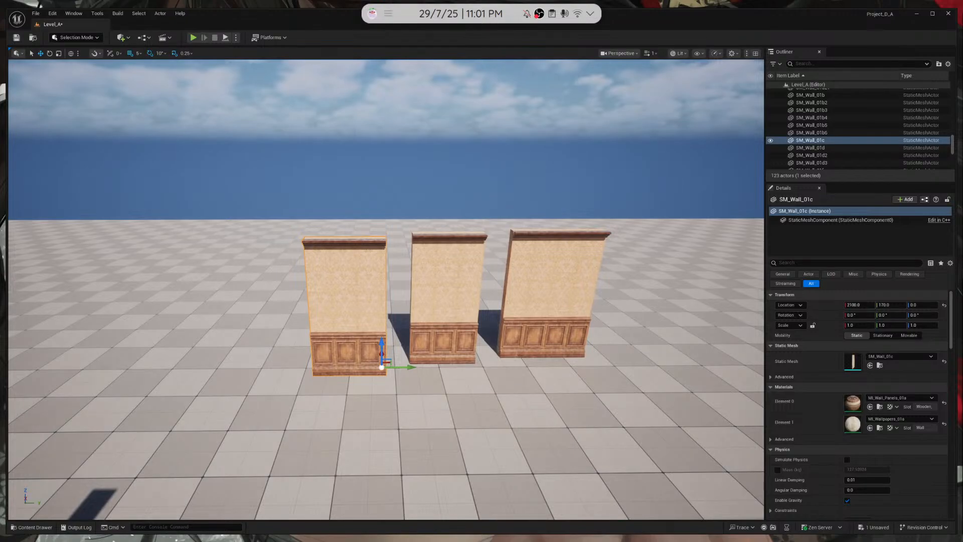
Place wall mesh SM_Wall_01d and move it to X 1200, sliding it along Y into the gap between the two wall corners
click(53, 527)
drag(888, 434, 289, 368)
right_drag(289, 367, 470, 228)
drag(493, 233, 489, 395)
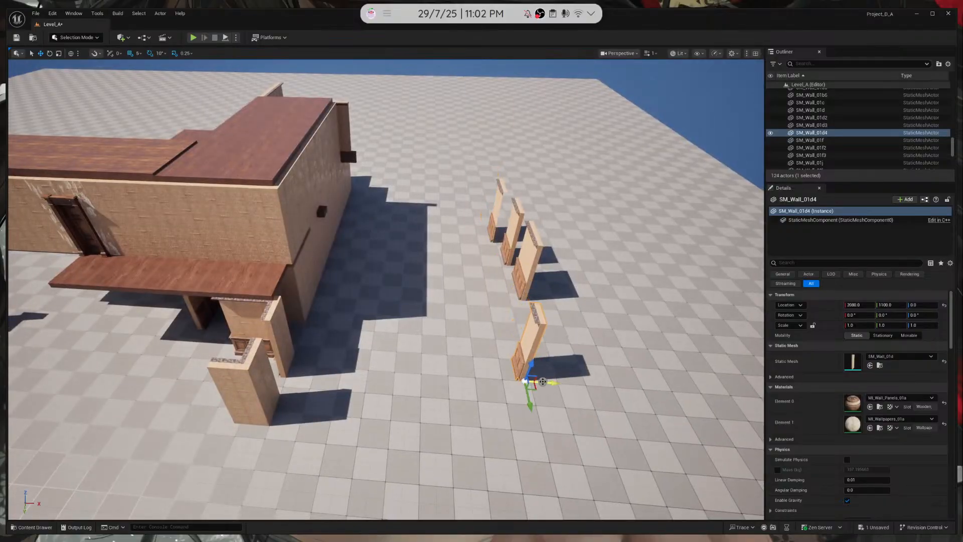
drag(542, 381, 294, 376)
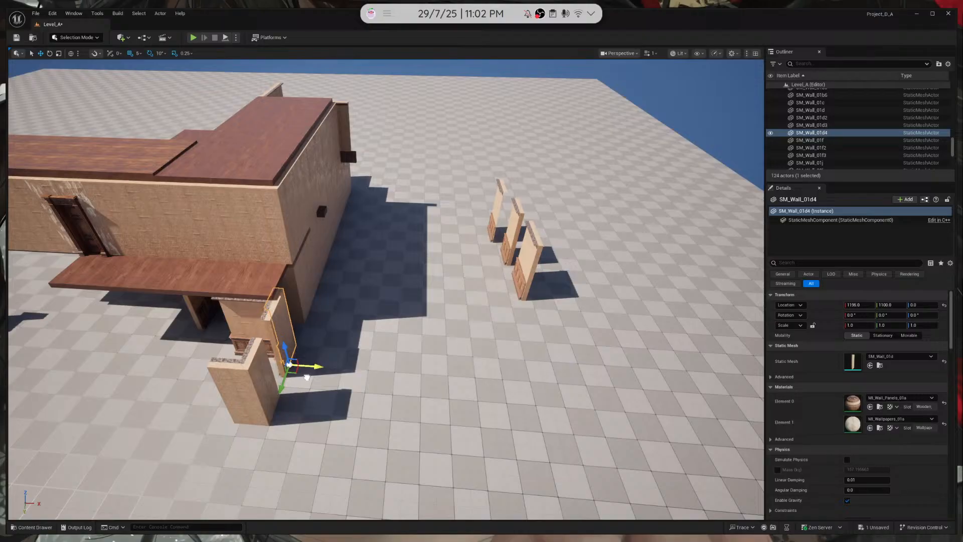
right_drag(308, 376, 261, 368)
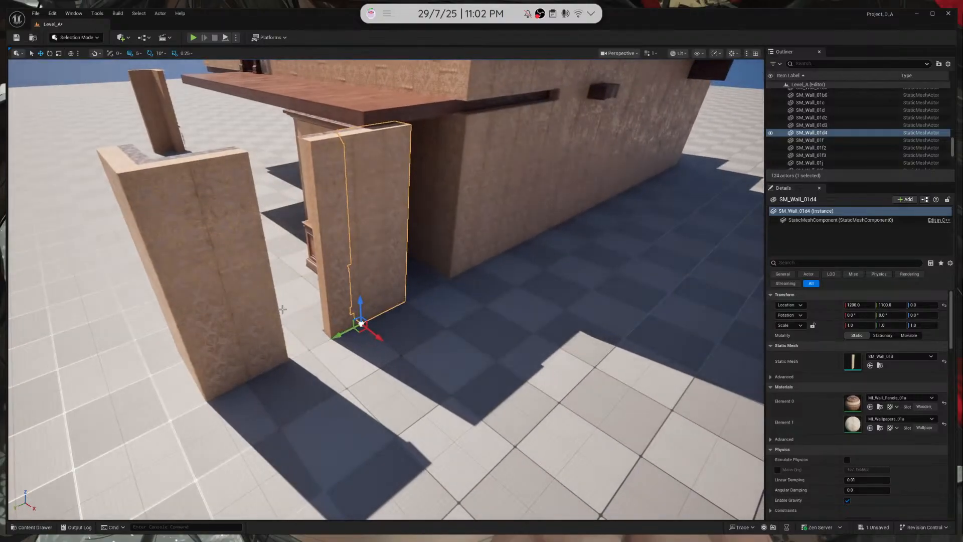
drag(340, 335, 253, 370)
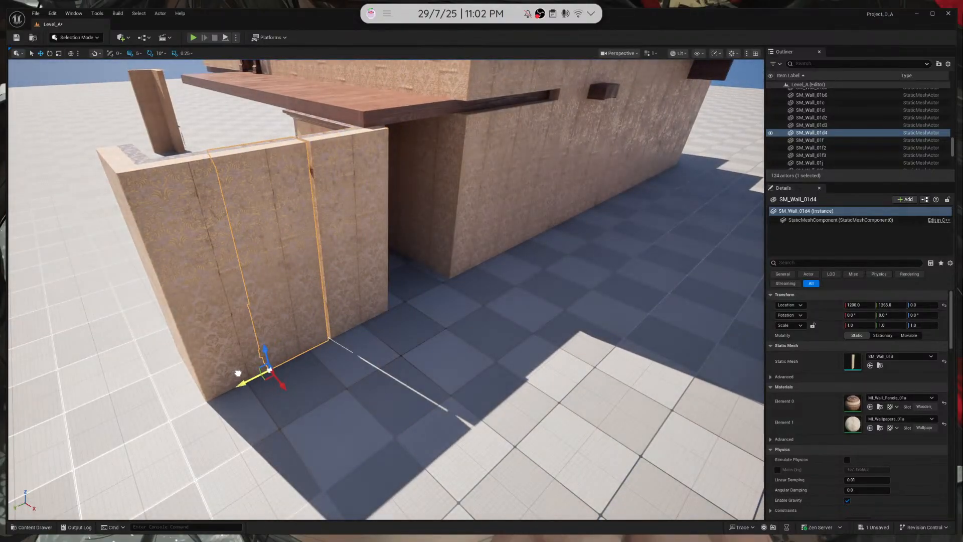
Move the outer wall corner SM_Wall_Corner_01a7 outward along Y to make room for the inserted wall piece
right_drag(271, 319, 249, 335)
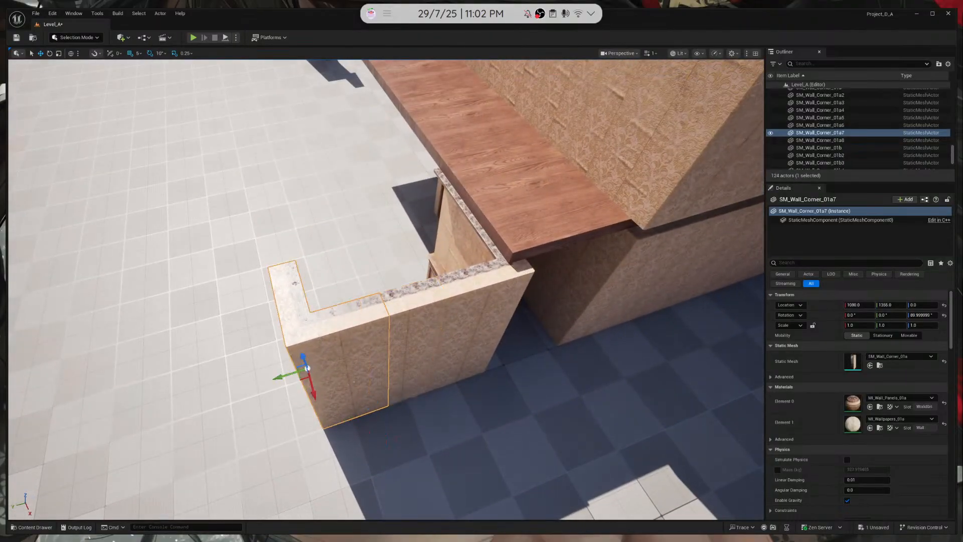
mouse_move(286, 373)
mouse_down()
mouse_move(268, 383)
mouse_move(275, 376)
mouse_up()
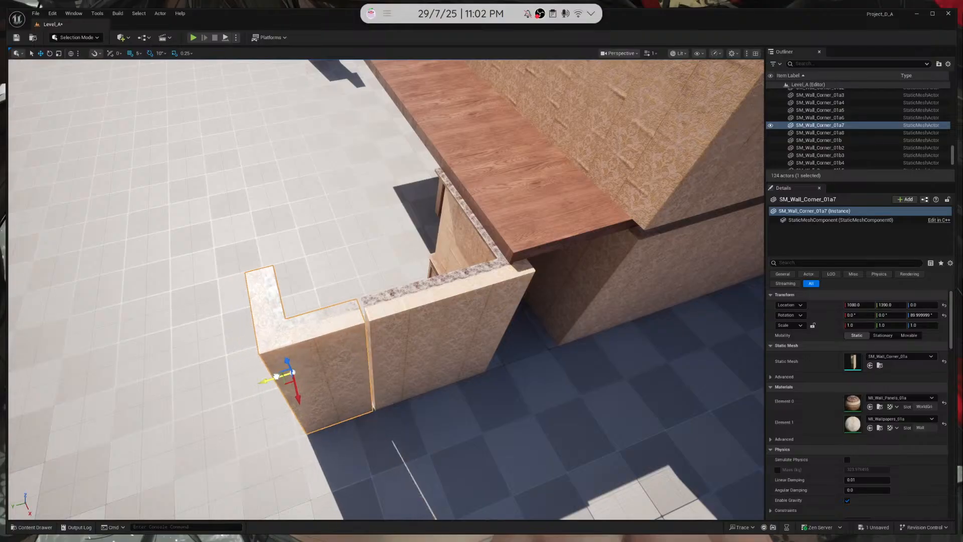
right_drag(683, 221, 682, 222)
Duplicate the three-piece side wall across to the opposite side of the hallway opening and rotate the copy 180°
click(560, 262)
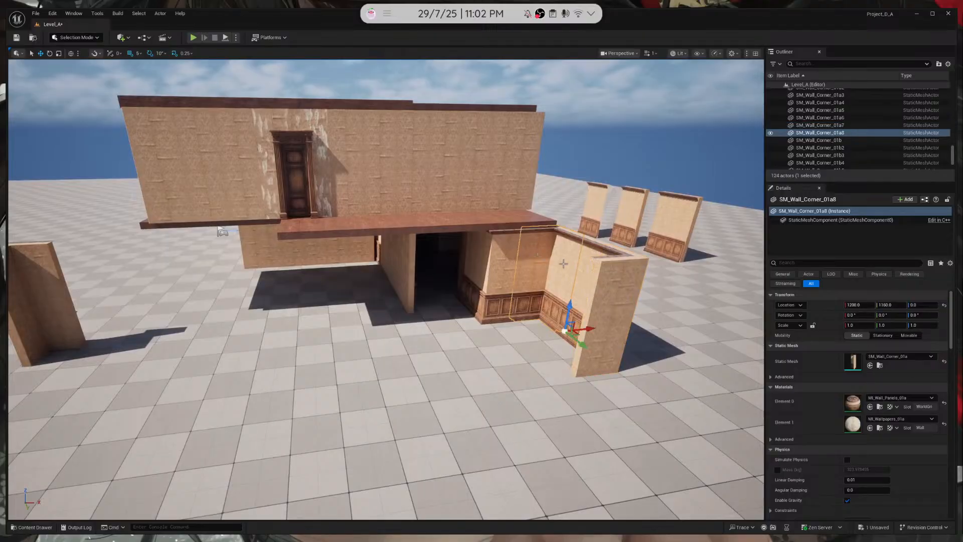
ctrl+click(609, 294)
alt+drag(598, 371, 277, 413)
key(e)
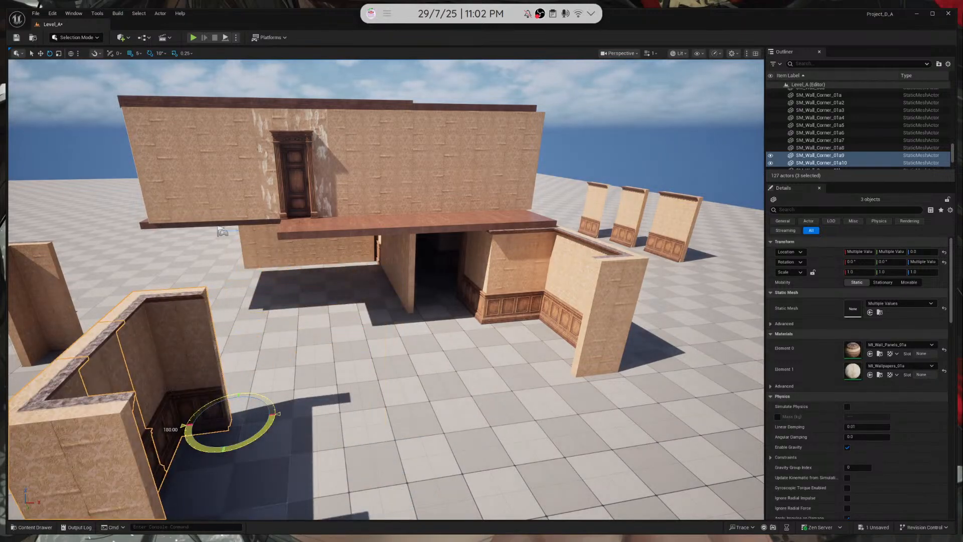
key(w)
key(f)
Align the rotated side wall with the original along Y and move it away along X to about X -30
drag(383, 328, 443, 292)
key(w)
right_drag(443, 292, 367, 346)
key(d)
key(a)
right_drag(377, 253, 402, 231)
drag(391, 226, 440, 441)
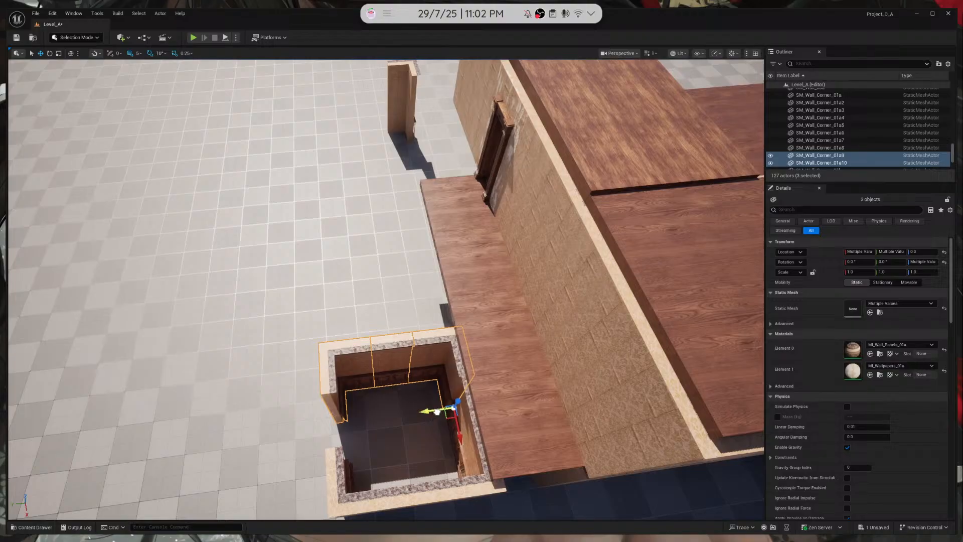
drag(457, 428, 394, 202)
right_drag(396, 203, 546, 203)
right_drag(386, 290, 386, 326)
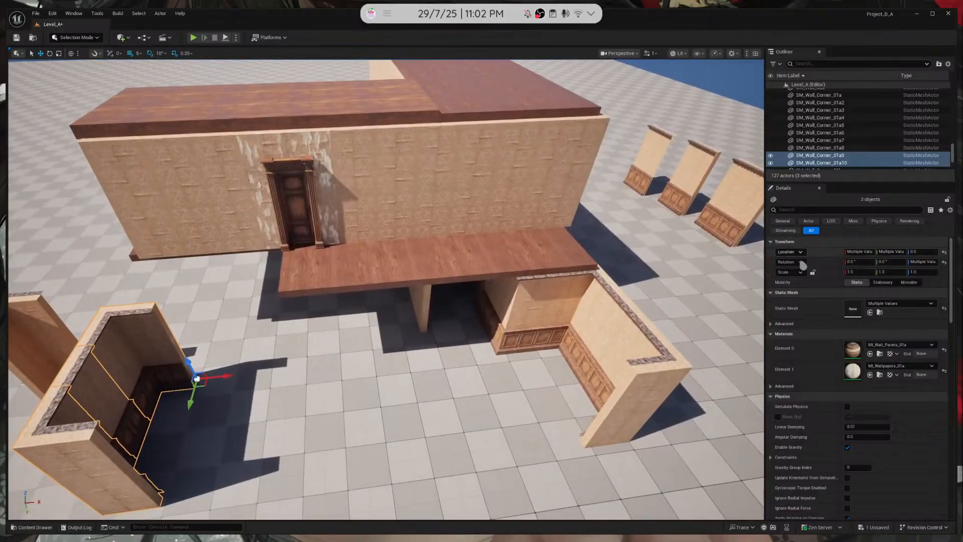
Duplicate the SM_Wall_Corner_01b piece beside the hallway opening along X and rotate the copy 180°
click(521, 314)
alt+drag(544, 337, 410, 346)
drag(562, 344, 720, 330)
right_drag(505, 361, 472, 269)
key(w)
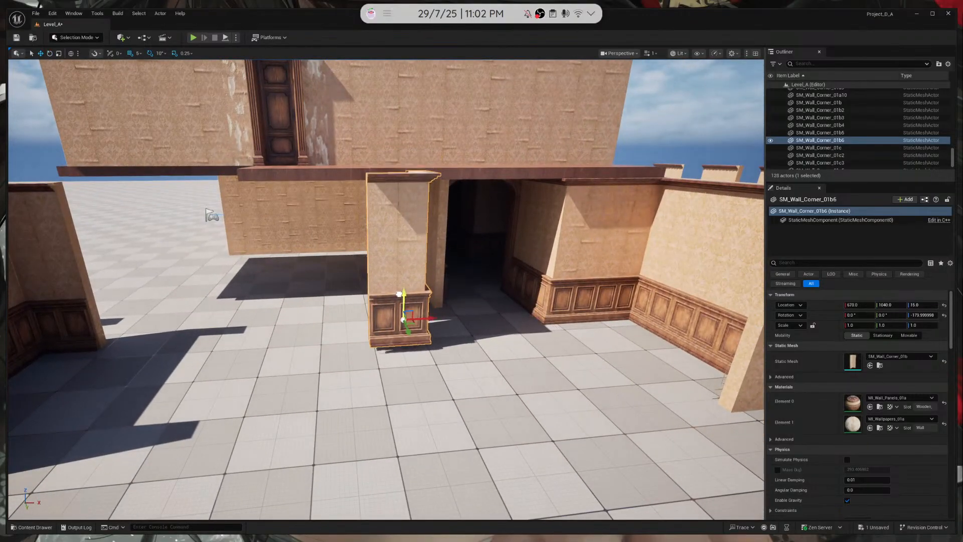
Fit the rotated wall corner against the wall on the opposite side of the hallway opening and clear the selection
right_drag(394, 300, 334, 305)
drag(334, 305, 471, 296)
right_drag(471, 296, 431, 351)
drag(332, 399, 372, 396)
right_drag(372, 396, 643, 403)
key(Escape)
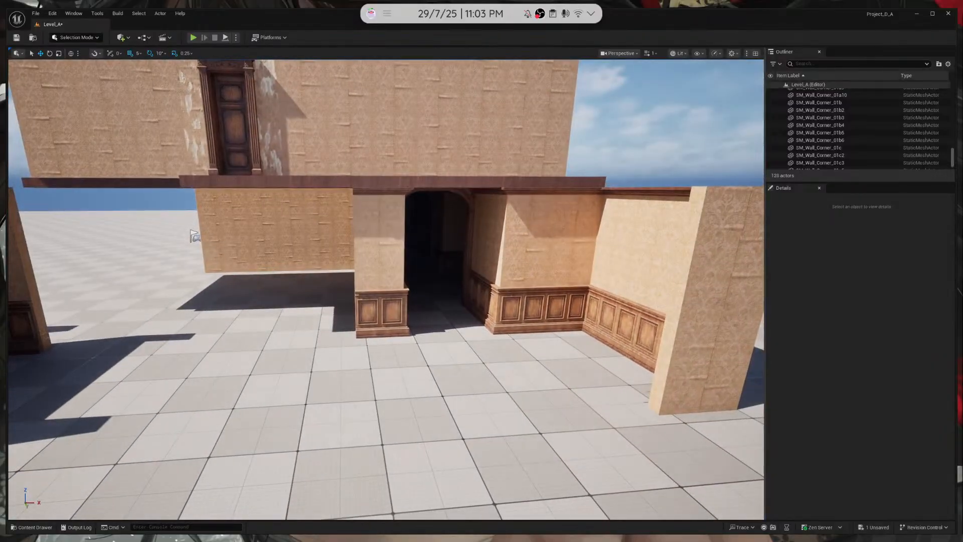
Duplicate a SM_Wall_01a piece from beside the hallway and turn the copy so its panelled face points outward
click(553, 266)
mouse_move(553, 266)
right_down()
mouse_move(547, 285)
mouse_move(543, 271)
right_up()
click(346, 199)
right_drag(346, 199, 350, 254)
alt+drag(298, 154, 310, 278)
drag(339, 327, 315, 335)
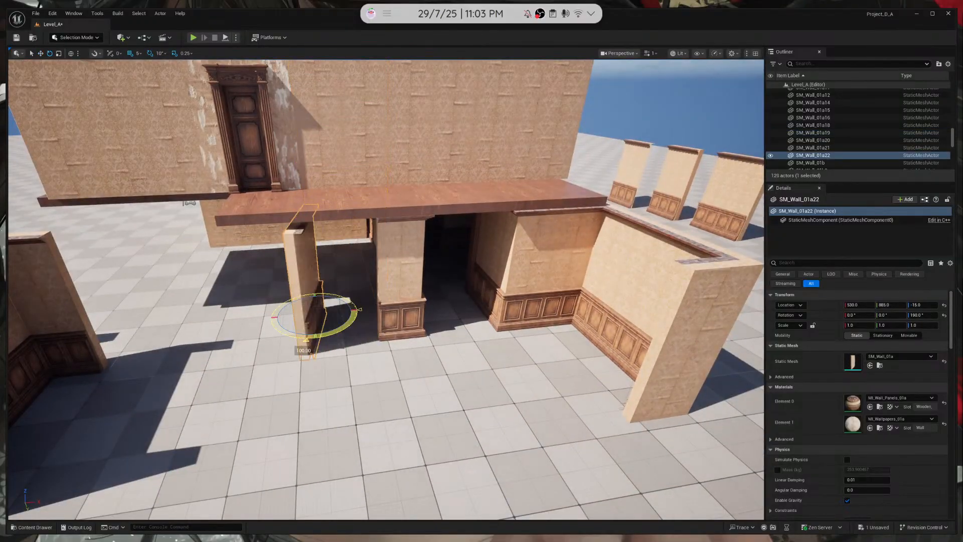
drag(21, 432, 17, 434)
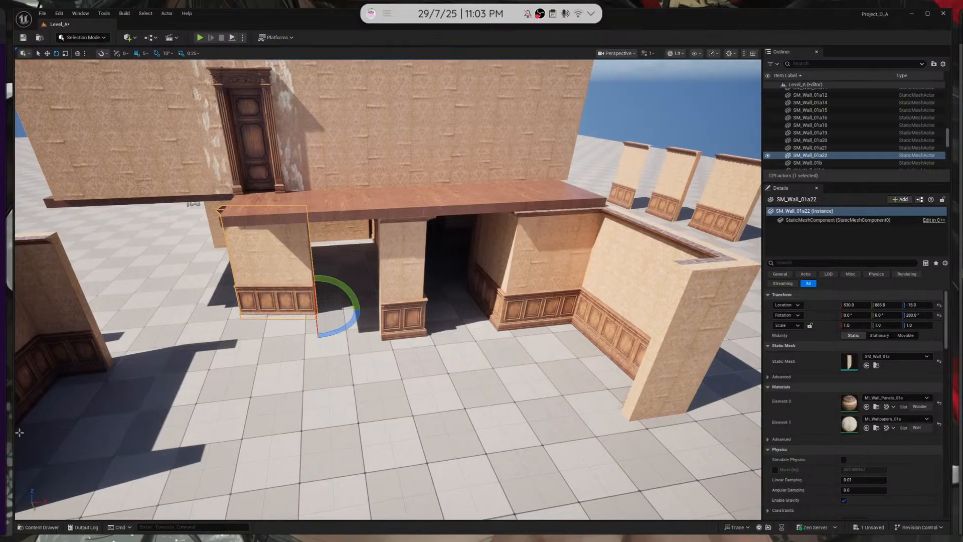
Set the wall copy's rotation to 270° and fit it flush beside the new wall corner at X 680, Y 1030, Z 0
mouse_move(360, 309)
mouse_down()
mouse_move(318, 332)
mouse_move(309, 358)
mouse_move(365, 334)
mouse_move(397, 332)
mouse_move(378, 309)
mouse_up()
right_drag(378, 309, 472, 317)
key(w)
right_drag(486, 410, 484, 410)
key(s)
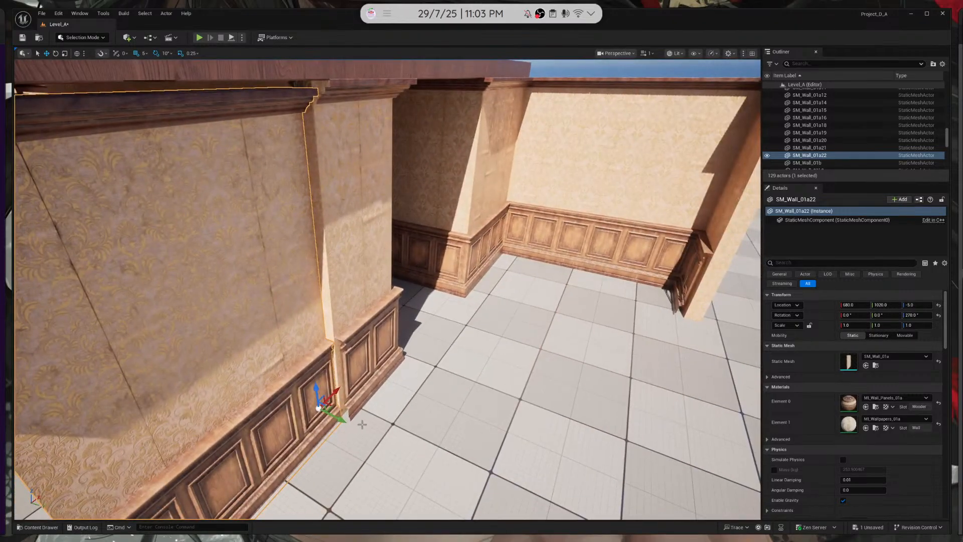
drag(341, 419, 353, 422)
right_drag(378, 402, 350, 378)
key(q)
drag(391, 354, 386, 338)
right_drag(430, 307, 462, 404)
key(s)
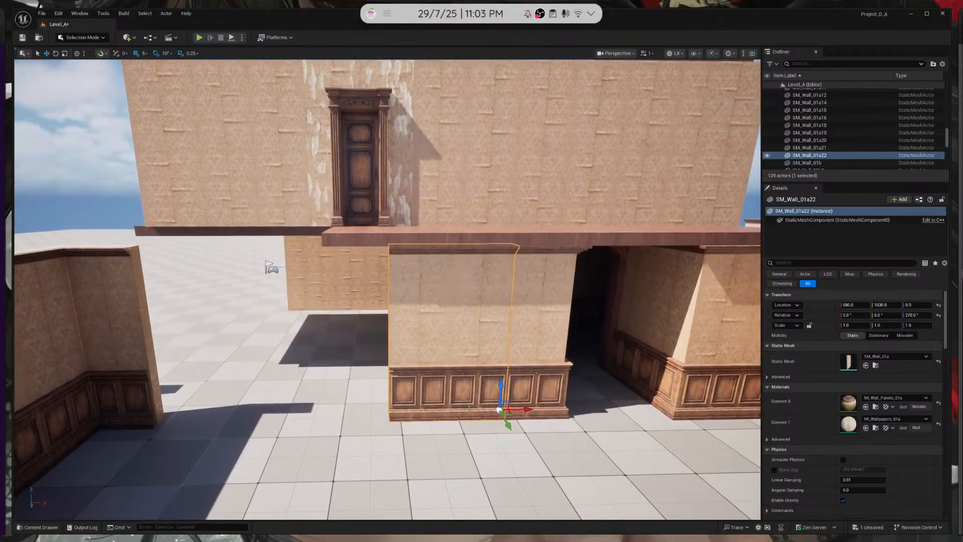
Duplicate the SM_Wall_01a piece twice along X, ending at X 280, to fill the gap to the far side wall
alt+drag(518, 409, 296, 403)
key(a)
key(e)
right_drag(296, 402, 480, 498)
key(a)
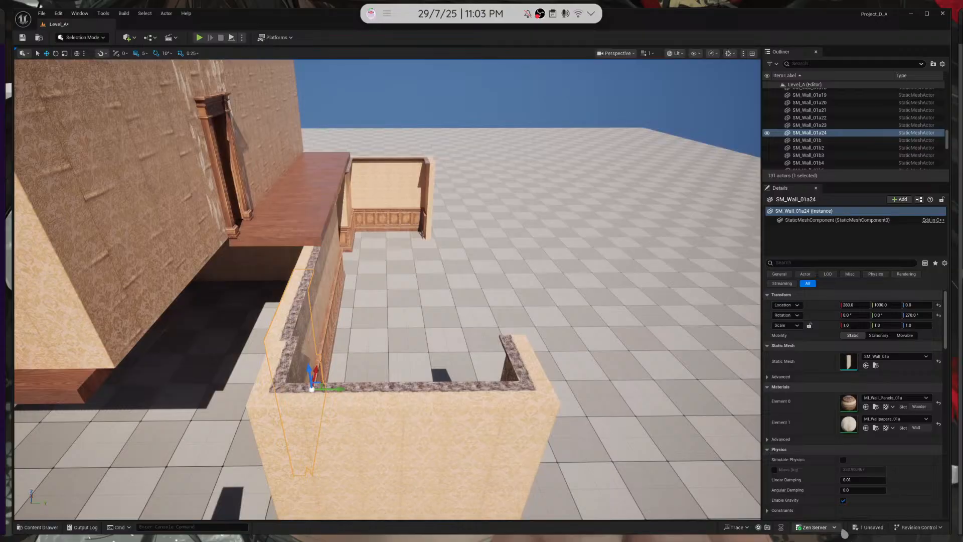
Select the end wall's straight piece and both its corners, and try shifting them together along X against the adjoining wall
click(401, 451)
key(s)
right_drag(401, 451, 421, 476)
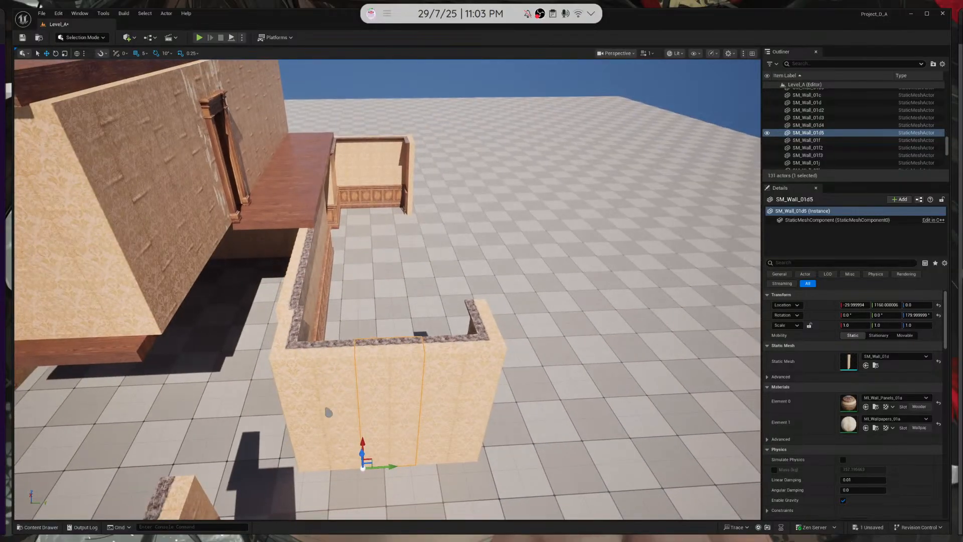
ctrl+click(325, 410)
ctrl+click(472, 405)
key(d)
right_drag(470, 405, 41, 377)
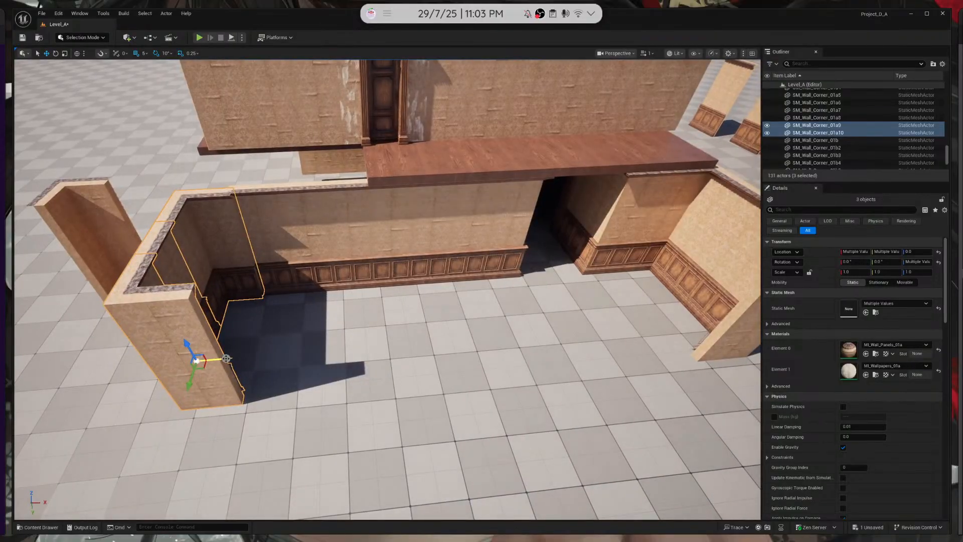
key(w)
right_drag(595, 336, 250, 374)
key(w)
key(s)
key(w)
key(s)
key(s)
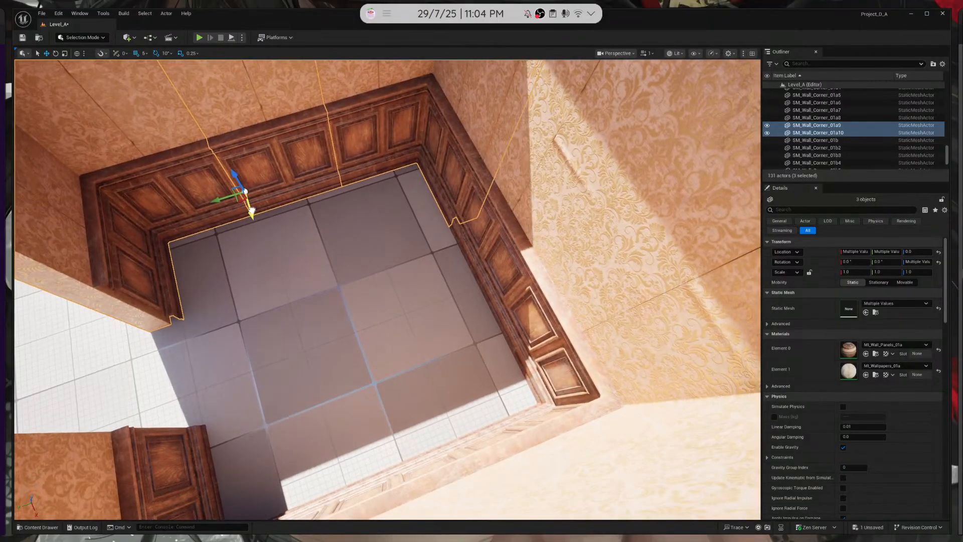
drag(246, 199, 200, 75)
right_drag(286, 187, 424, 66)
key(w)
key(s)
key(e)
key(d)
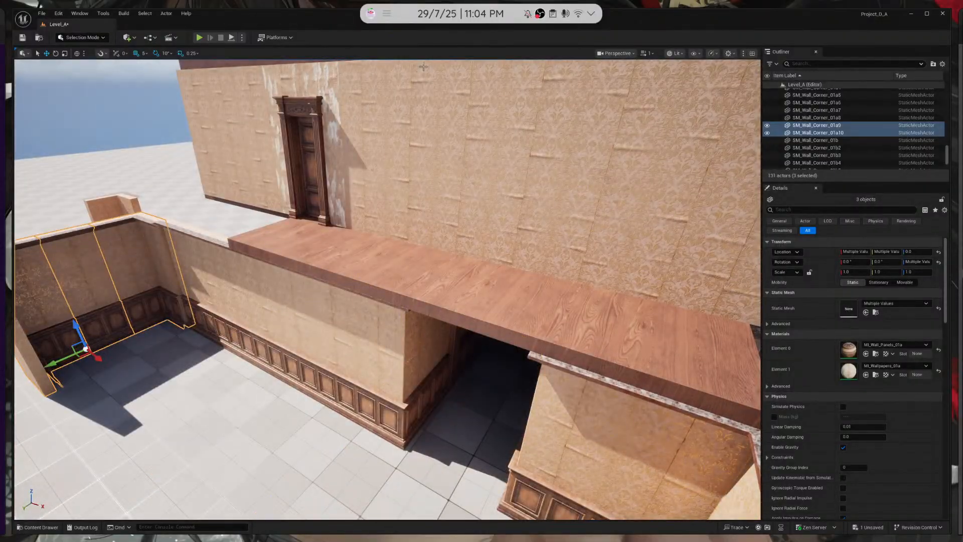
Examine the wall pieces around the hallway entrance and the joints at the new room's inner corner
click(435, 409)
click(433, 393)
key(w)
right_drag(433, 393, 421, 314)
key(s)
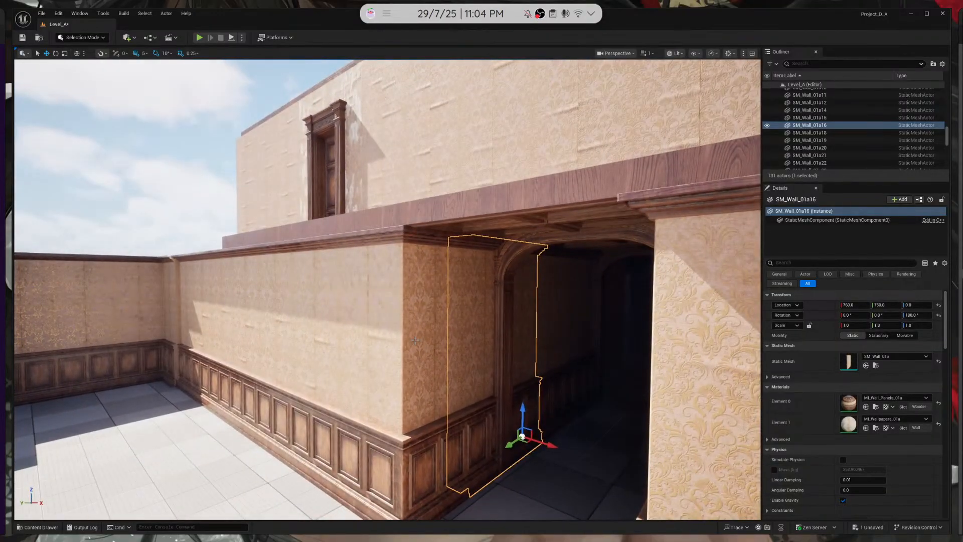
click(416, 340)
click(480, 380)
right_drag(480, 381, 414, 379)
key(d)
key(w)
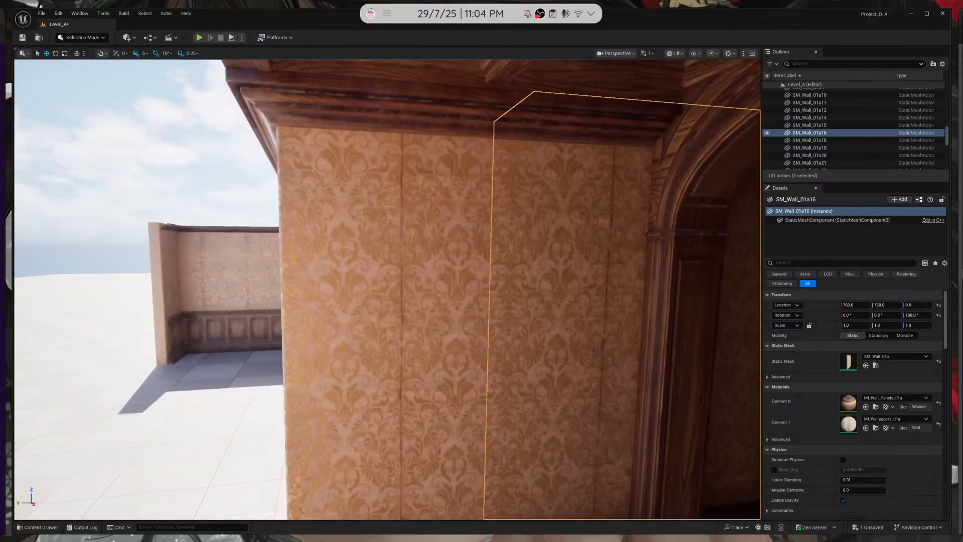
ctrl+click(327, 346)
key(s)
right_drag(327, 346, 274, 407)
key(d)
key(w)
click(273, 361)
key(s)
key(w)
drag(335, 365, 334, 365)
key(a)
key(s)
right_drag(334, 365, 491, 321)
key(e)
key(w)
key(w)
key(d)
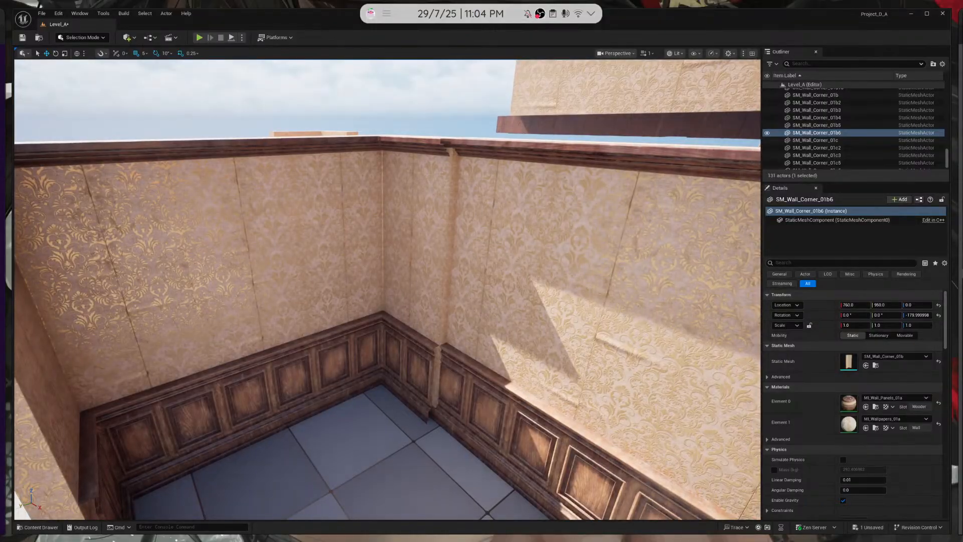
Stretch the hallway-side wall corner of the end wall to an X scale of 1.25
click(401, 290)
right_drag(401, 291, 348, 312)
key(d)
key(e)
key(r)
drag(370, 359, 376, 374)
key(w)
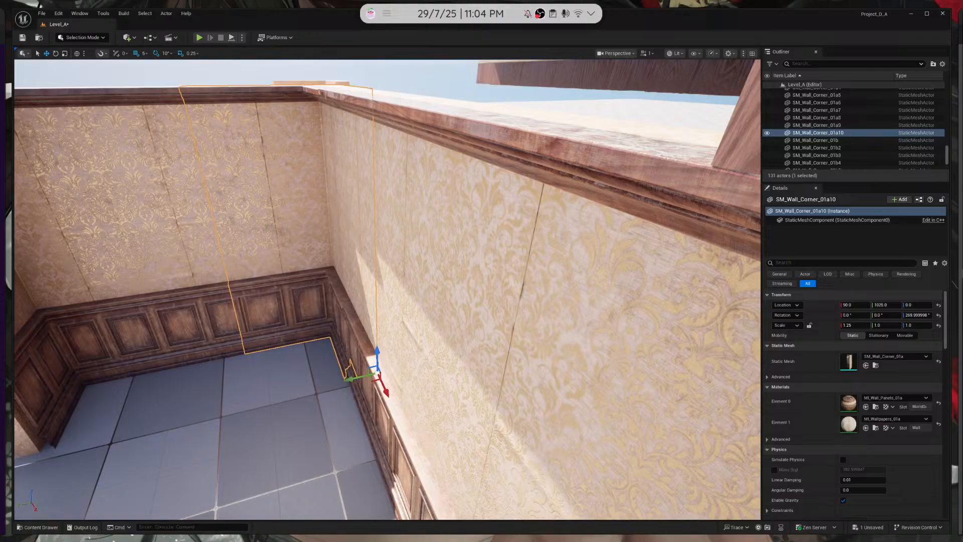
Set the hallway-side wall corner's X scale to 1.05 and move it along Y to 1030
click(190, 304)
ctrl+click(261, 290)
right_drag(258, 286, 263, 269)
click(816, 132)
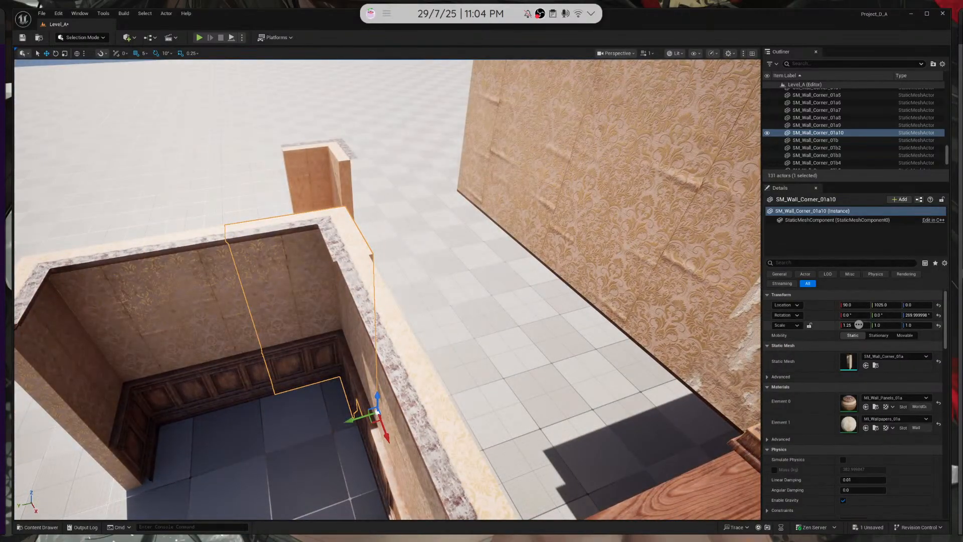
click(859, 324)
key(BackSpace)
text(5)
key(Return)
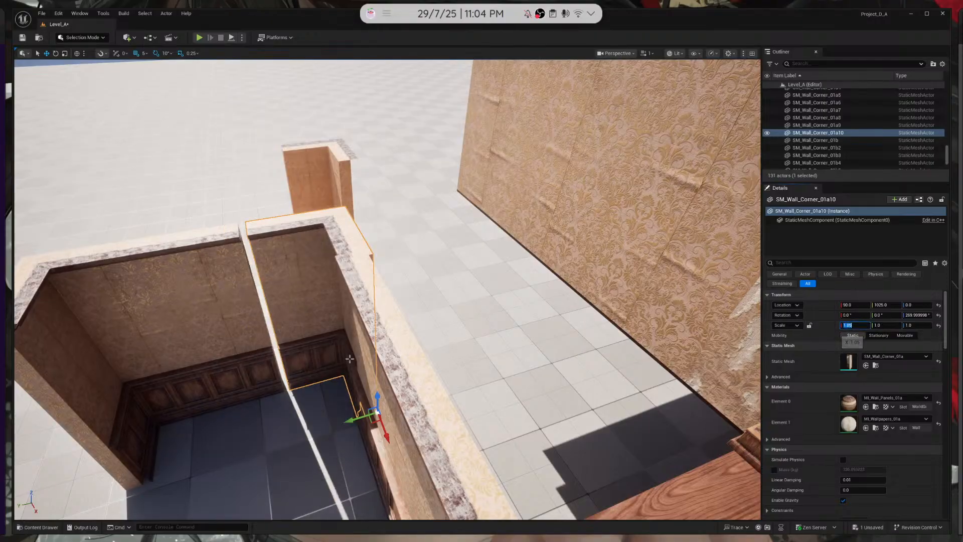
drag(355, 422, 351, 422)
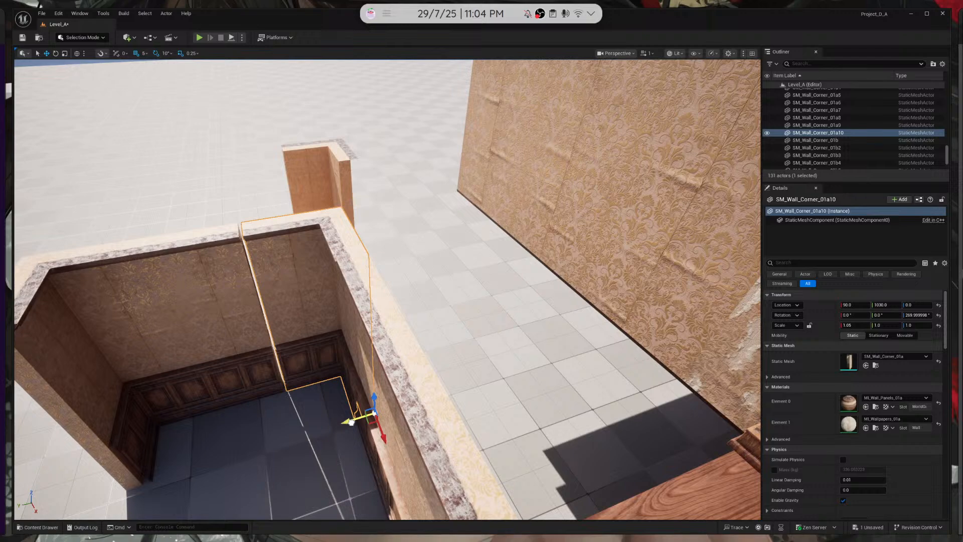
Set the hallway-side wall corner's X scale to 1.1
click(853, 325)
key(BackSpace)
key(BackSpace)
text(1)
key(Return)
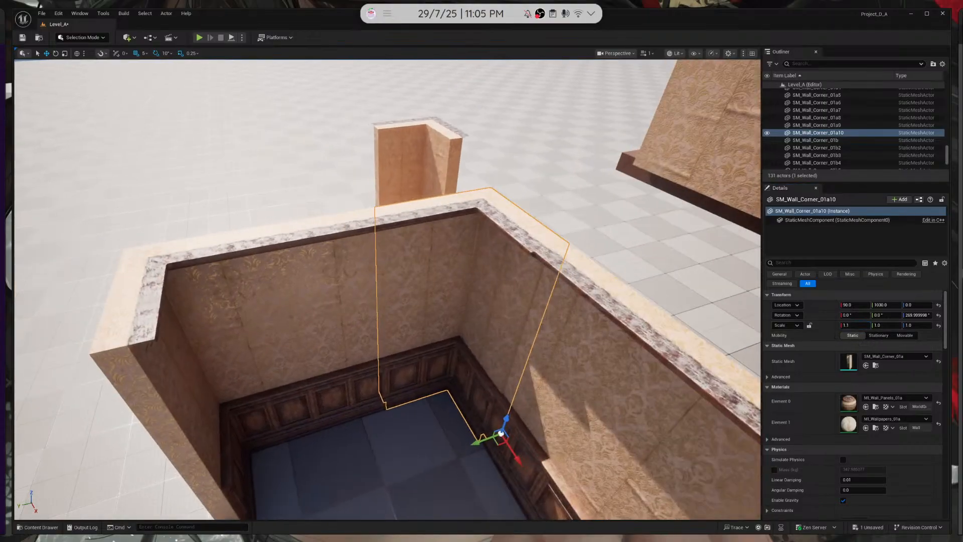
Set the viewport's position grid snap size to 1
right_drag(387, 289, 399, 321)
key(w)
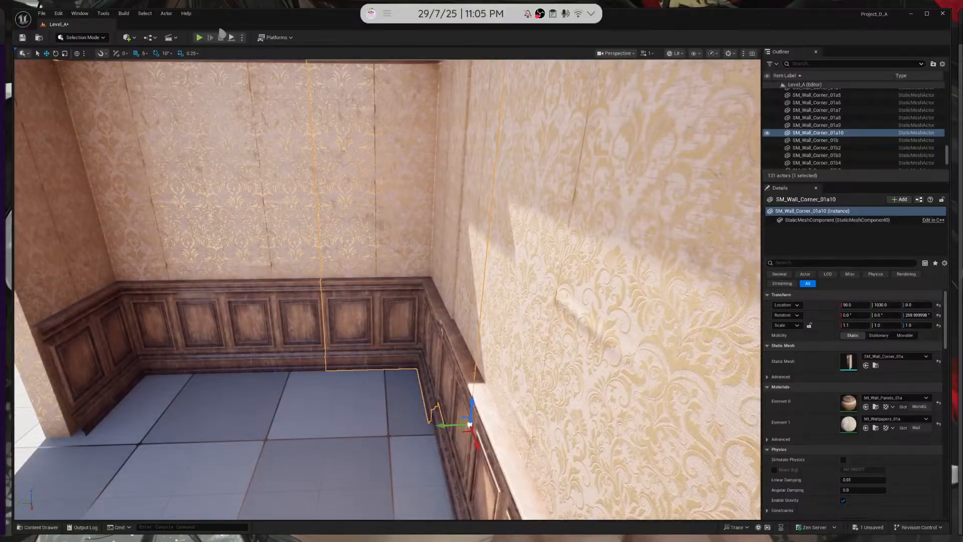
click(143, 53)
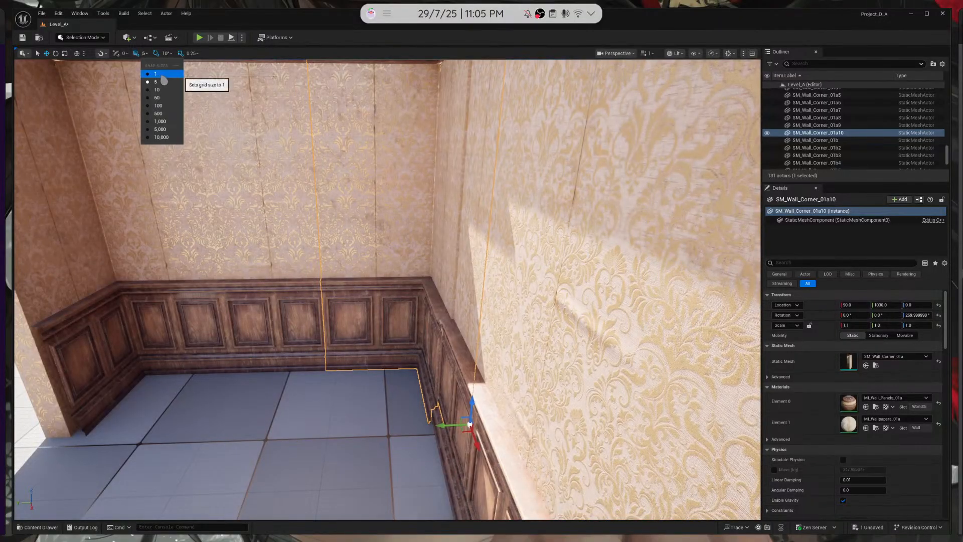
click(162, 75)
Try nudging the wall corner along Y to 1026 and 1027, and undo the nudges together with the last scale change
drag(438, 423, 444, 423)
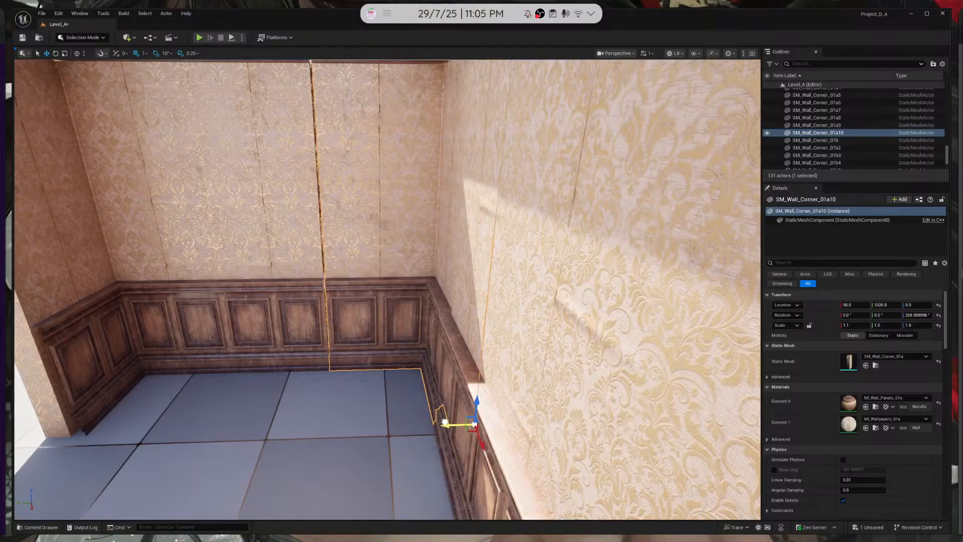
right_drag(444, 423, 452, 471)
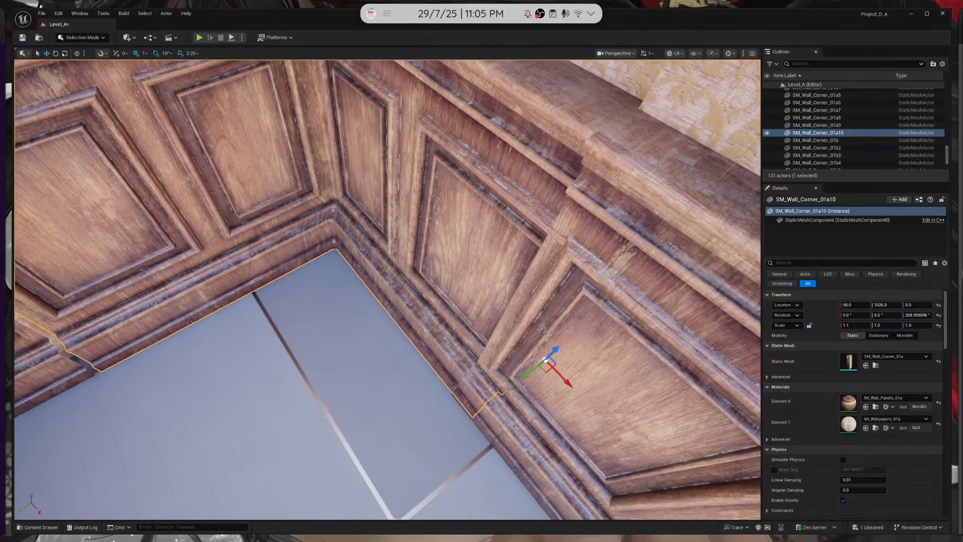
drag(524, 375, 522, 375)
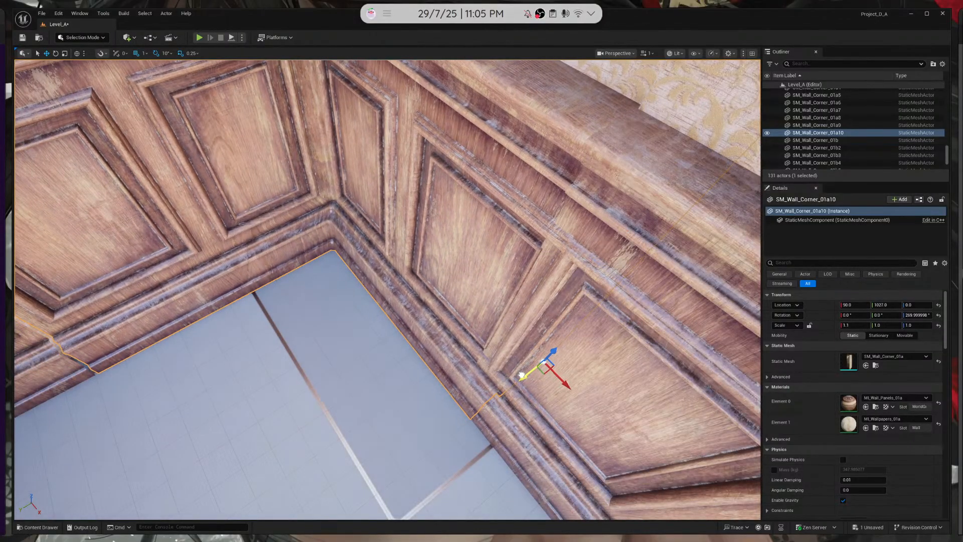
scroll(522, 375, down, 5)
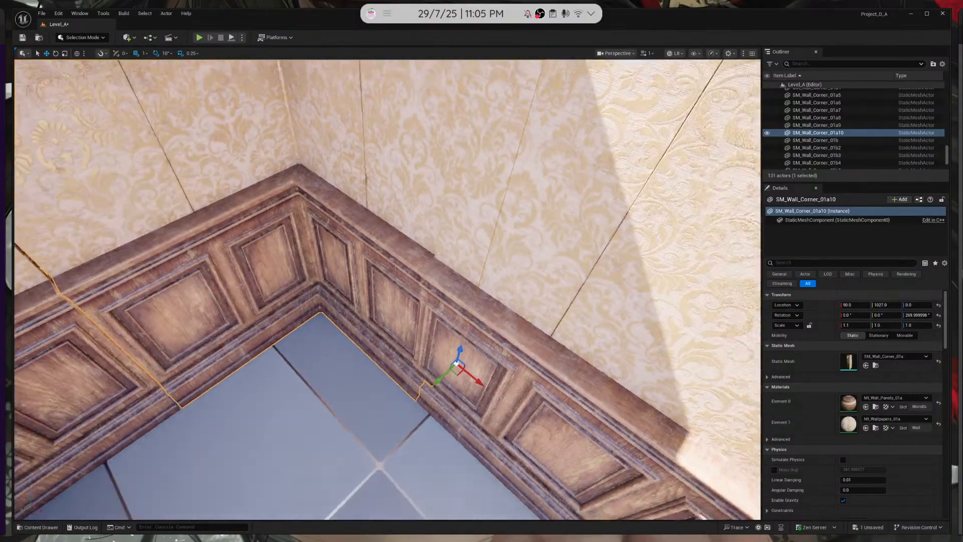
right_drag(553, 321, 662, 293)
key(ctrl+z)
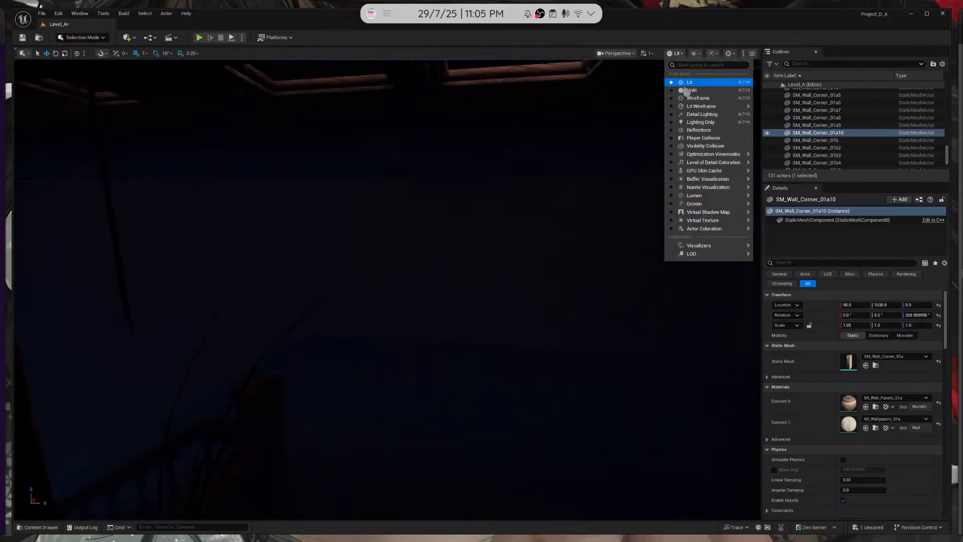
Switch the viewport to Unlit shading, examine how the interior wall corners join, and return to Lit shading
click(685, 91)
right_drag(602, 175, 660, 241)
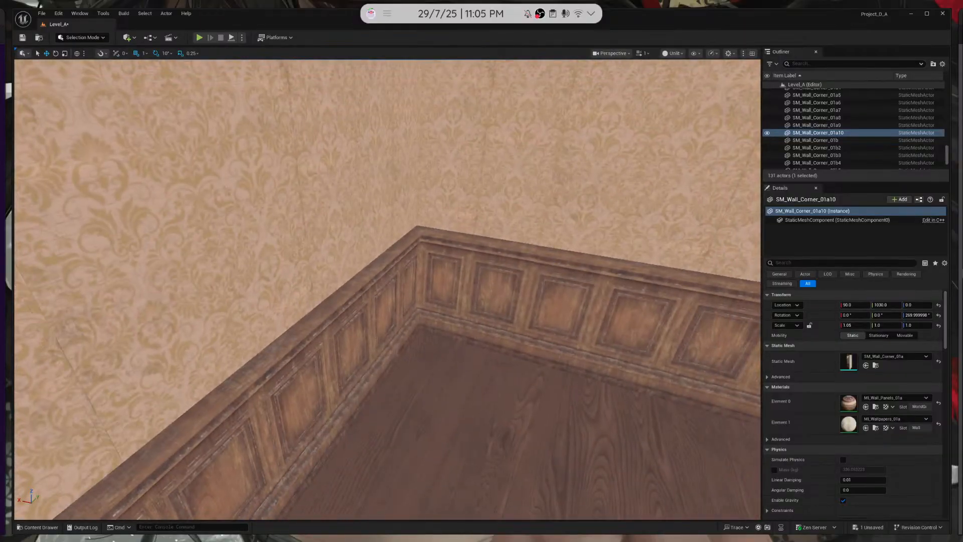
click(622, 241)
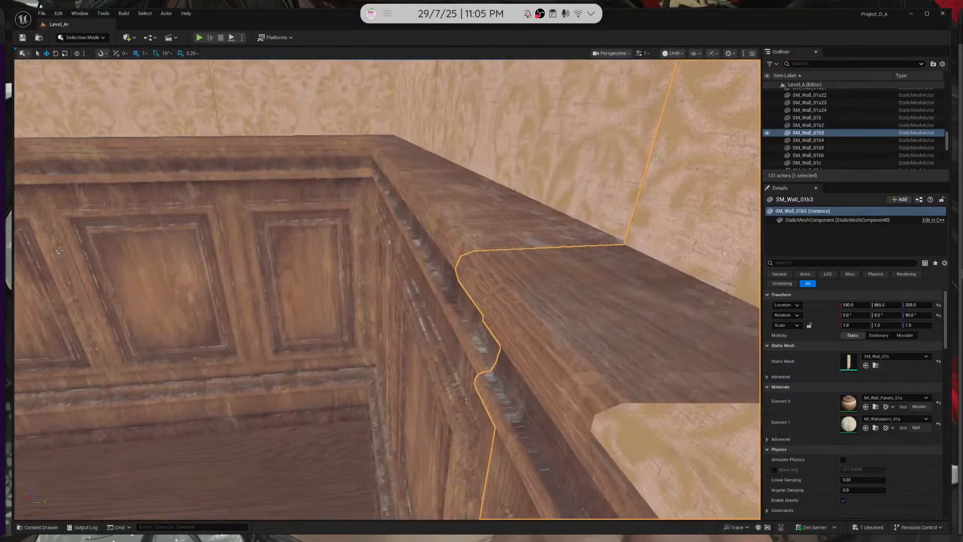
key(Escape)
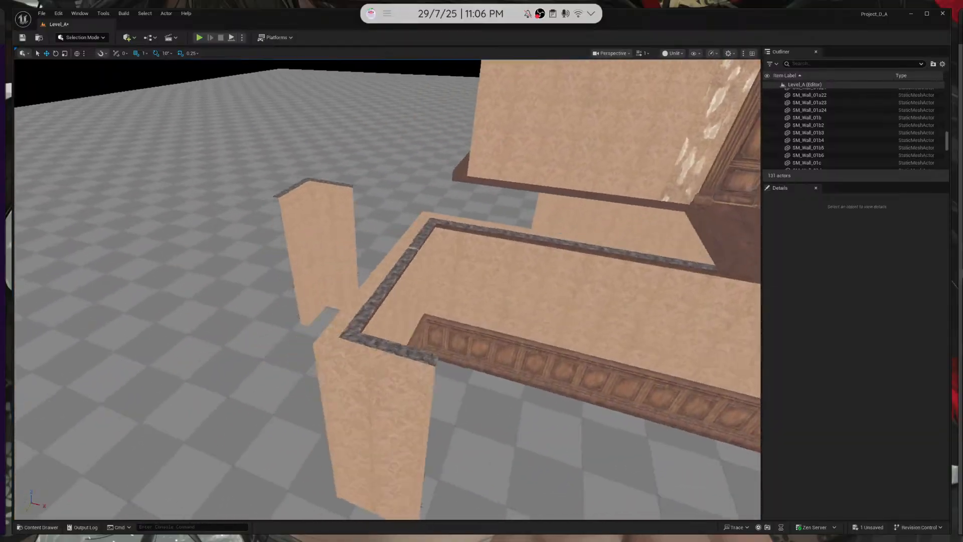
right_drag(702, 296, 919, 297)
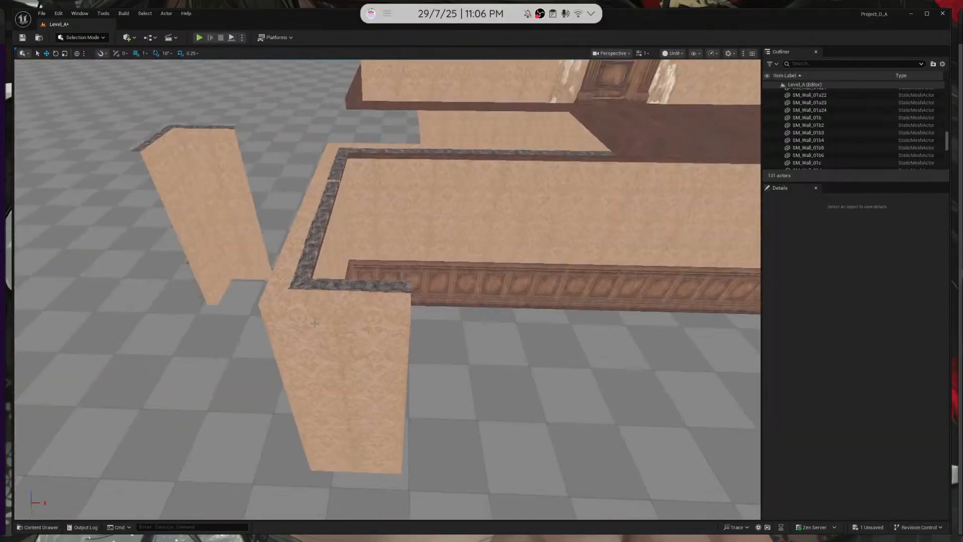
click(319, 269)
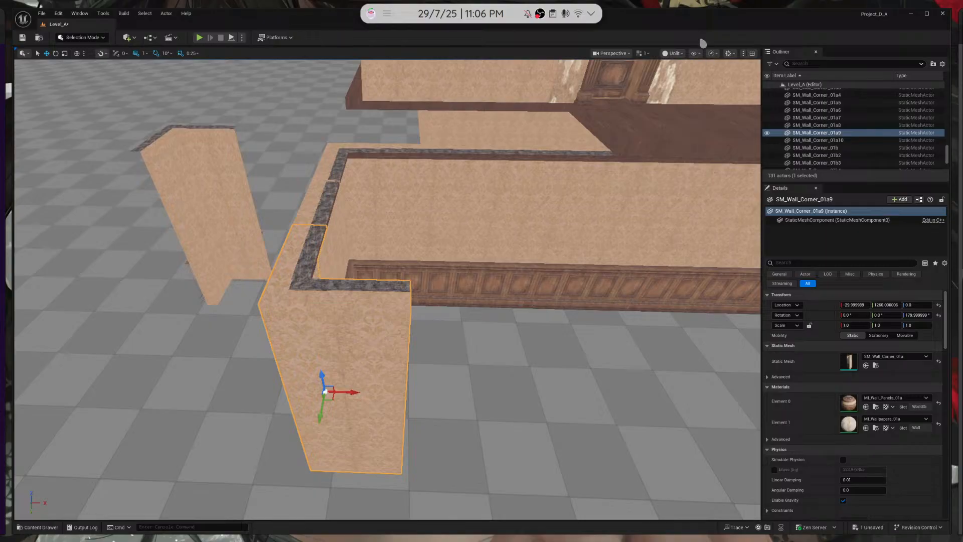
click(612, 85)
click(672, 53)
click(684, 87)
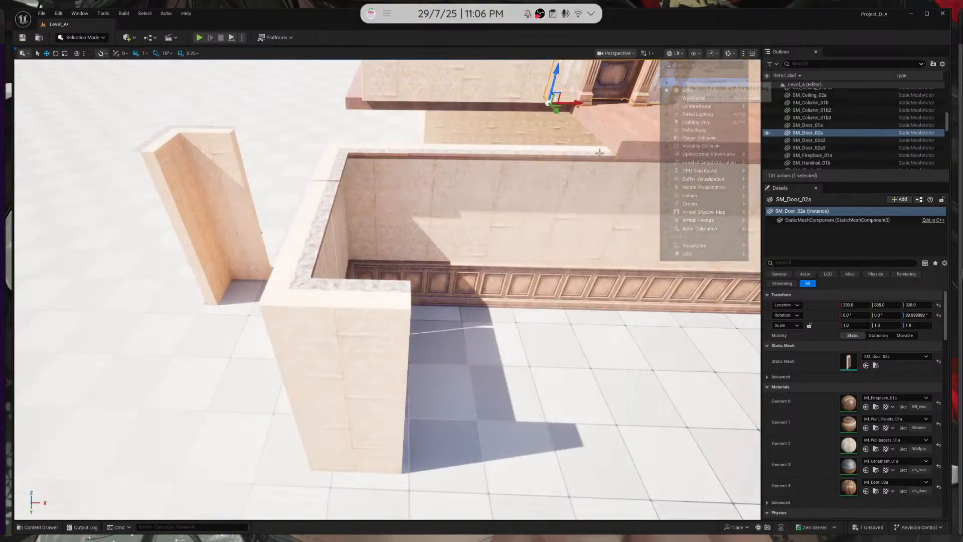
Select the end wall's straight piece and its outer corner and shift both along Y to close the gap beside the hallway-side corner
click(317, 282)
key(f)
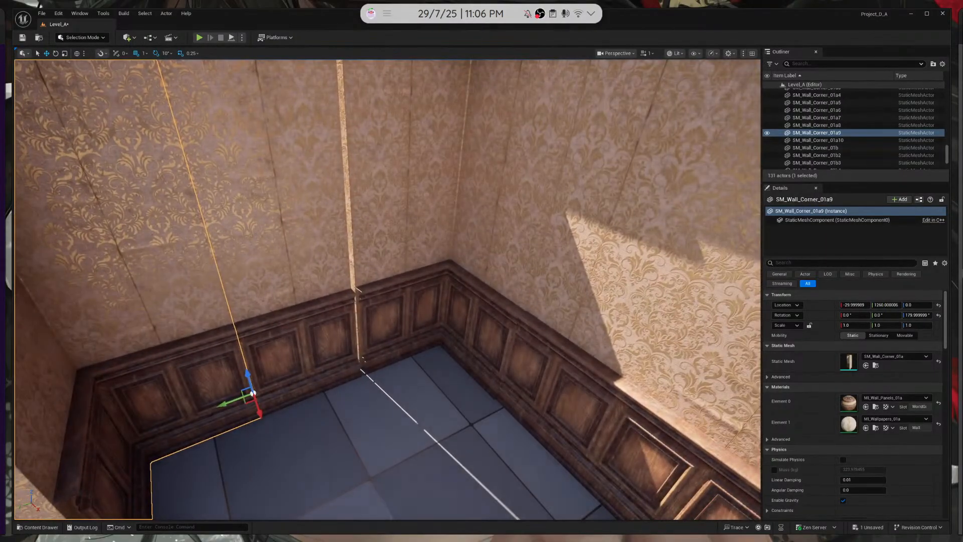
click(309, 321)
right_drag(309, 321, 288, 325)
ctrl+click(241, 350)
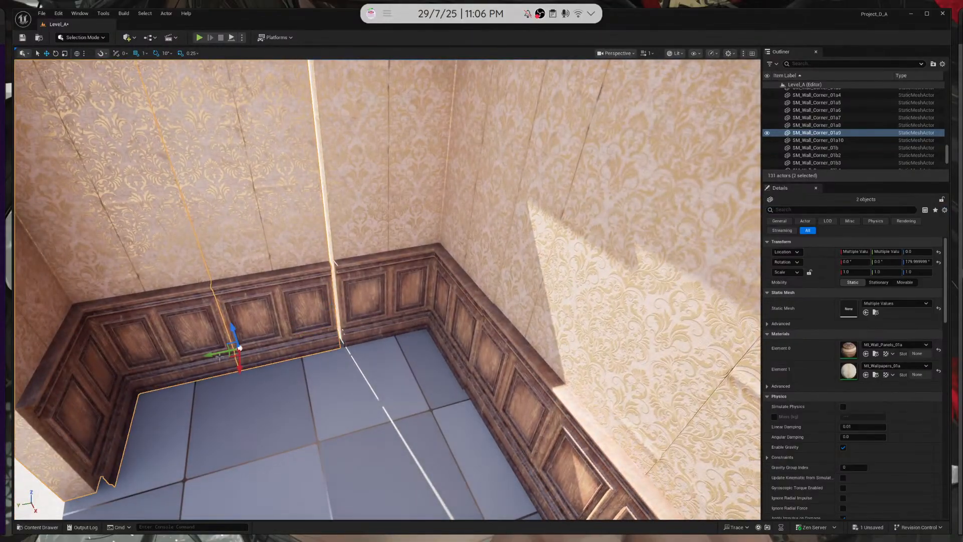
drag(219, 357, 222, 353)
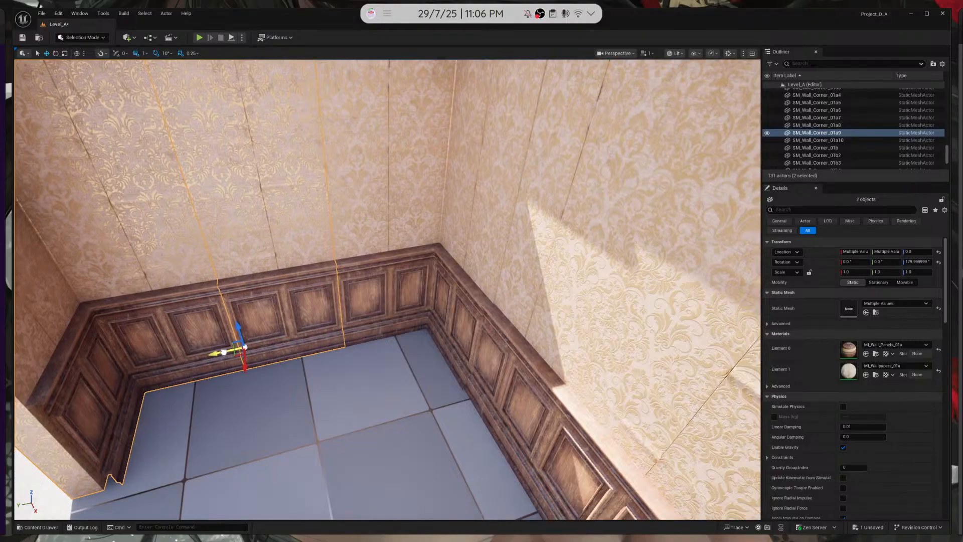
Duplicate the three SM_Wall_01a pieces from the hallway-side wall to the room's open side and rotate the copies to 90°
right_drag(471, 300, 526, 287)
click(267, 265)
ctrl+click(351, 258)
ctrl+click(442, 263)
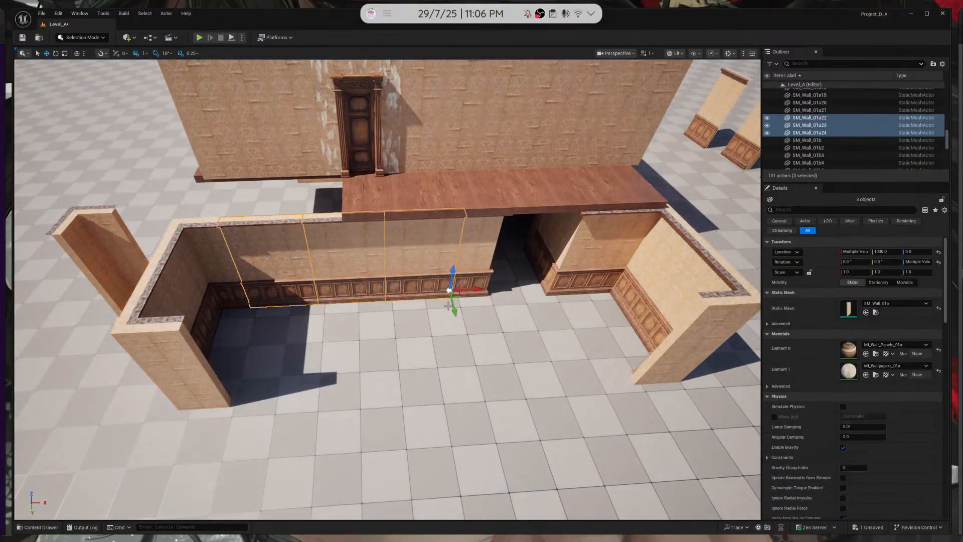
alt+drag(454, 308, 416, 384)
key(e)
key(w)
drag(504, 377, 267, 387)
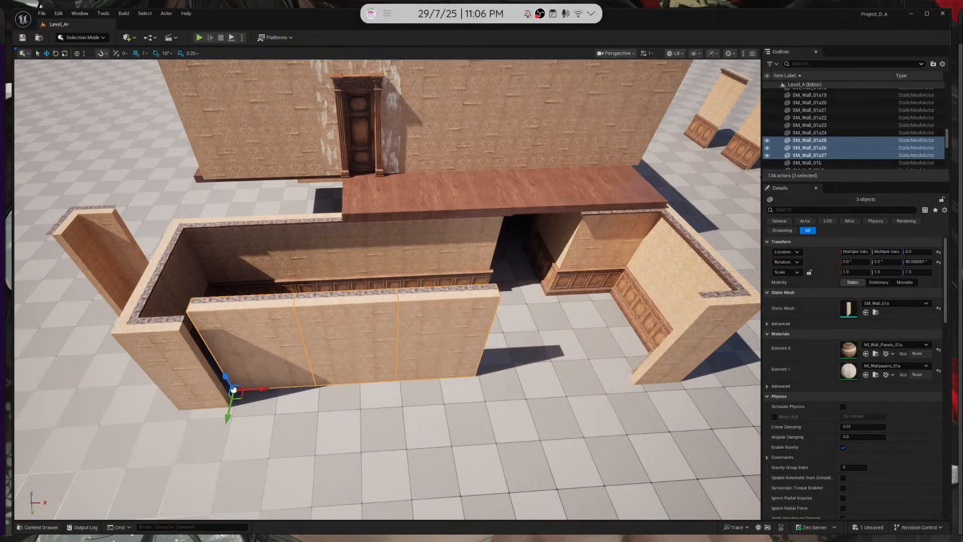
Fit the three rotated wall copies flush against the end wall's outer corner and clear the selection
click(149, 54)
mouse_move(422, 441)
right_down()
mouse_move(383, 446)
mouse_move(421, 441)
right_up()
key(w)
drag(365, 348, 358, 376)
right_drag(358, 376, 386, 386)
key(w)
key(Escape)
key(e)
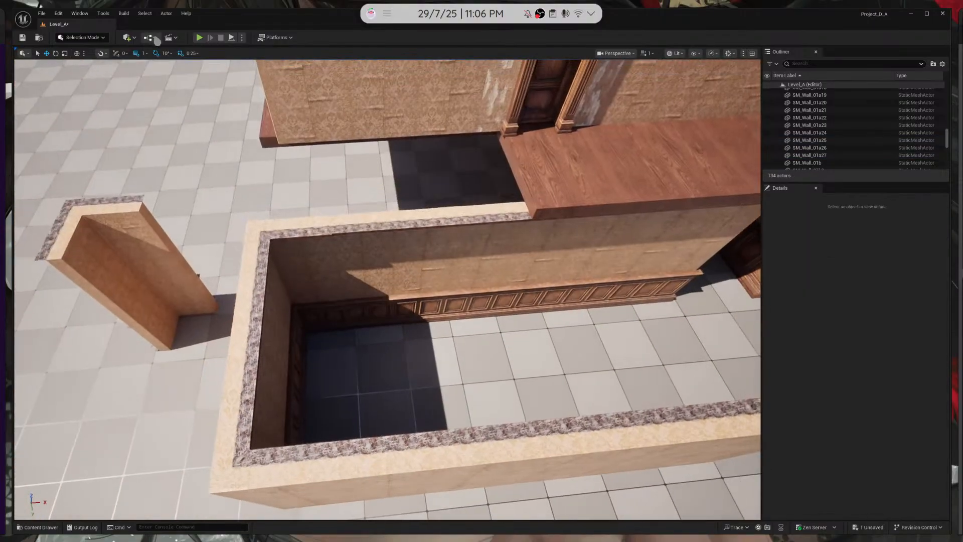
Add two more SM_Wall_01a copies along X to extend the new long wall to the room's opposite corner
click(145, 54)
click(155, 82)
mouse_move(321, 226)
right_down()
mouse_move(431, 196)
mouse_move(396, 235)
mouse_move(306, 240)
mouse_move(309, 228)
right_up()
key(w)
key(s)
key(s)
click(257, 358)
alt+drag(263, 351, 445, 336)
right_drag(439, 337, 268, 297)
key(w)
Select the five new wall pieces together with the end wall's outer corner and shift them slightly outward along Y
right_drag(354, 382, 389, 379)
ctrl+click(269, 386)
ctrl+click(162, 377)
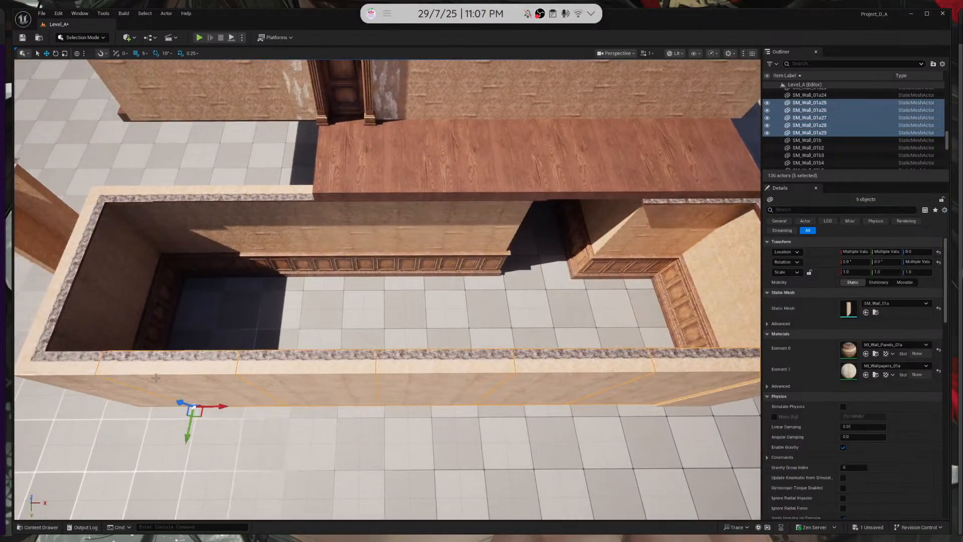
ctrl+click(87, 373)
right_drag(88, 373, 207, 391)
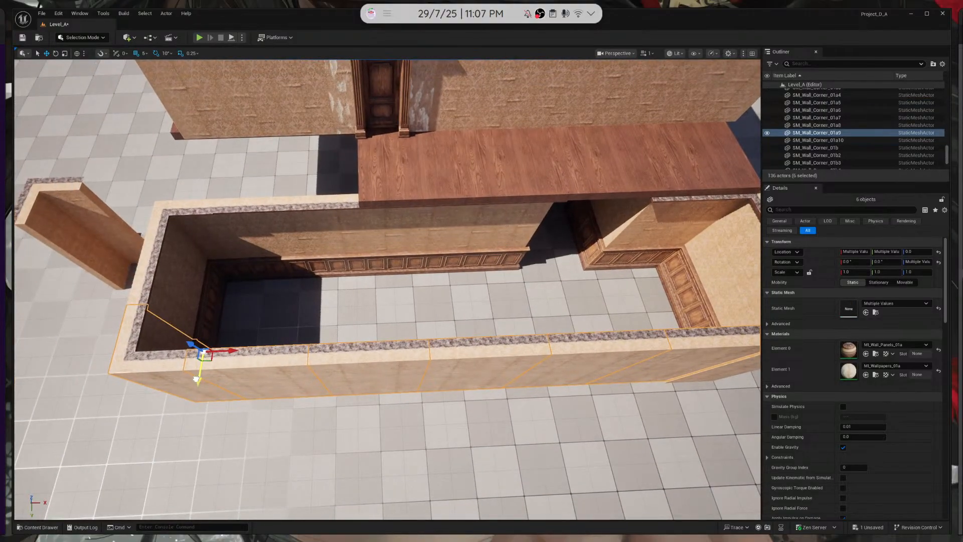
drag(190, 379, 190, 380)
Select the straight and corner pieces of the room's short end wall and shift them along Y to close the corner gap
right_drag(270, 348, 649, 356)
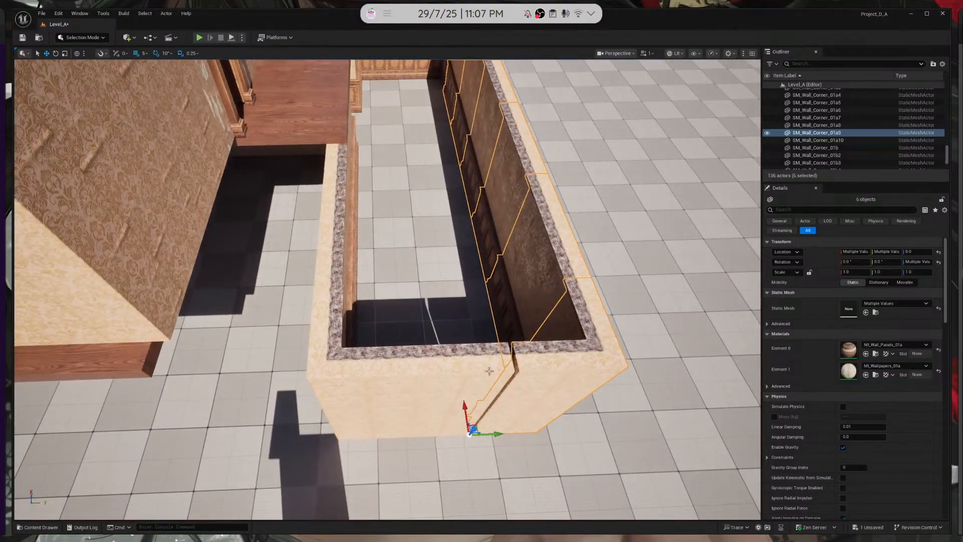
click(427, 385)
ctrl+click(356, 391)
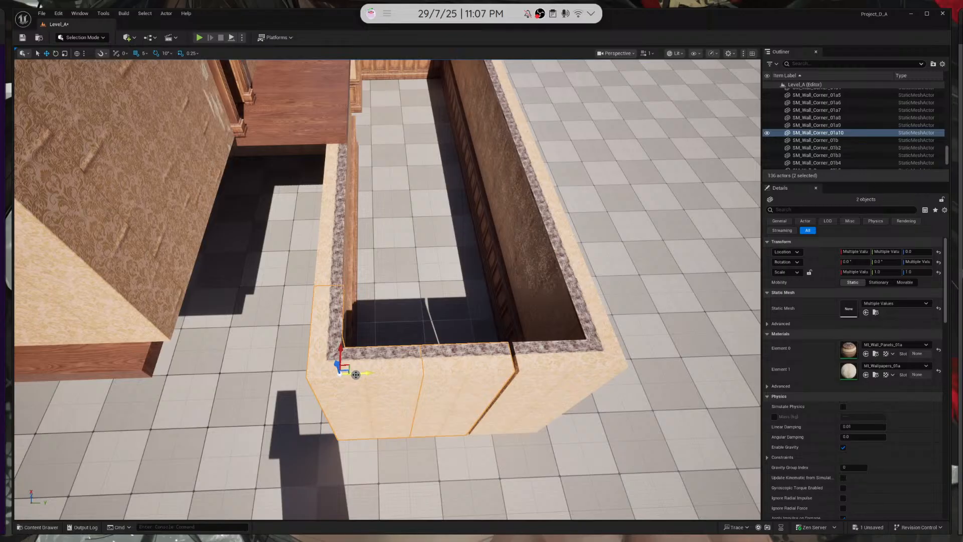
drag(357, 374, 358, 374)
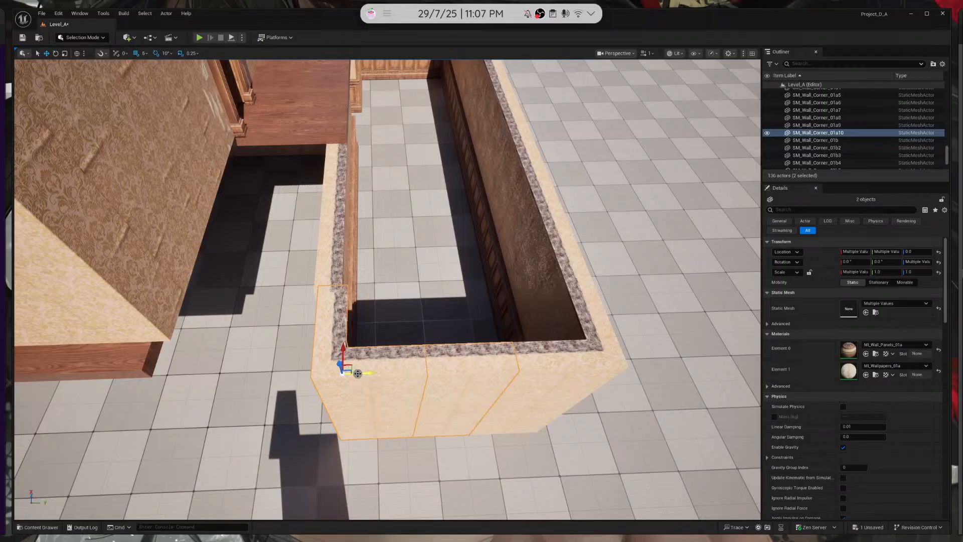
right_drag(379, 312, 389, 283)
Move the end wall's inner corner piece, SM_Wall_Corner_01a10, along Y to 1030 and set its X scale to 1.12
click(374, 423)
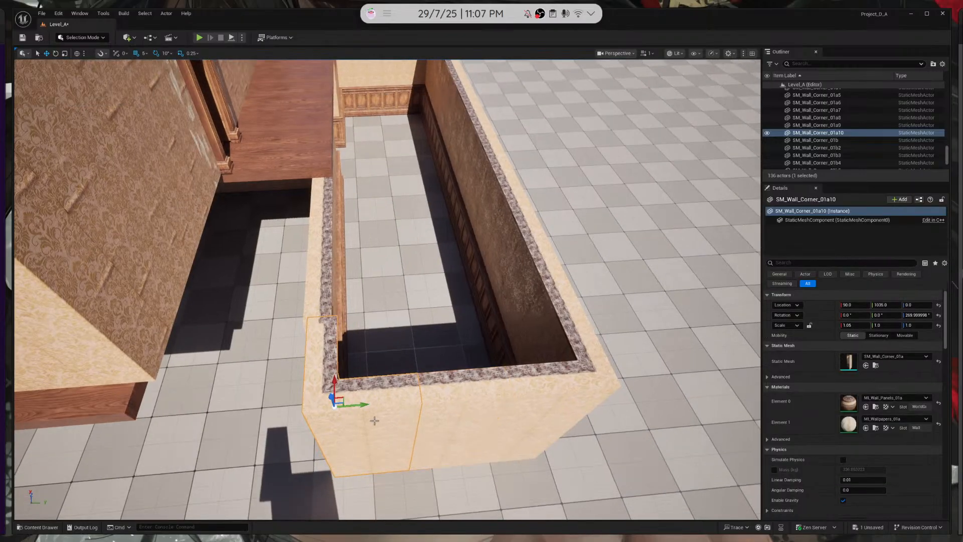
drag(365, 404, 362, 403)
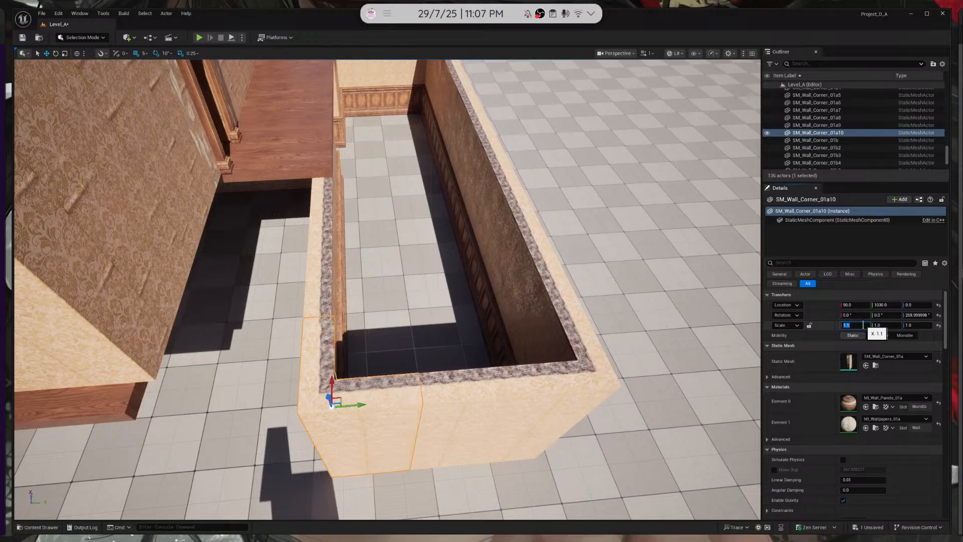
right_drag(229, 331, 125, 281)
key(Escape)
key(w)
right_drag(370, 324, 301, 316)
click(369, 324)
right_drag(370, 325, 369, 241)
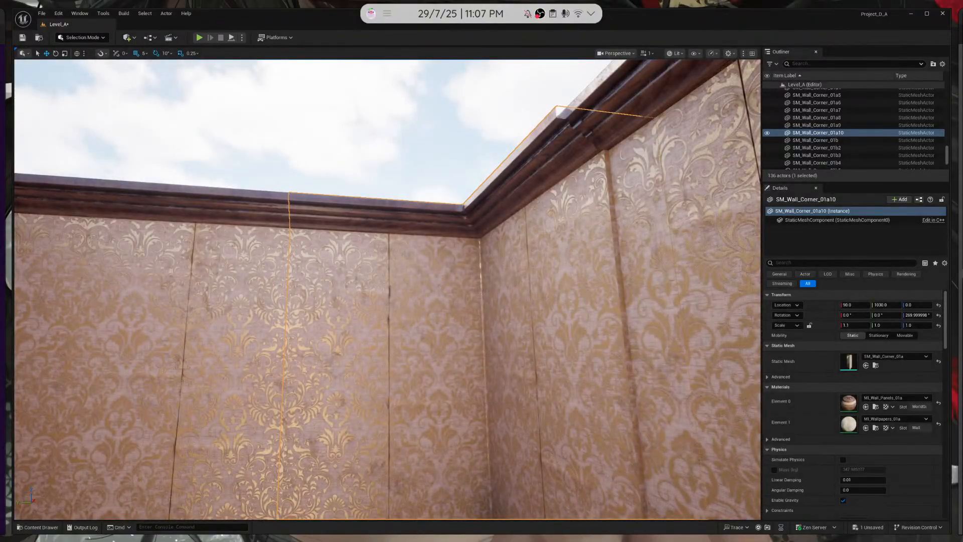
right_drag(369, 324, 362, 371)
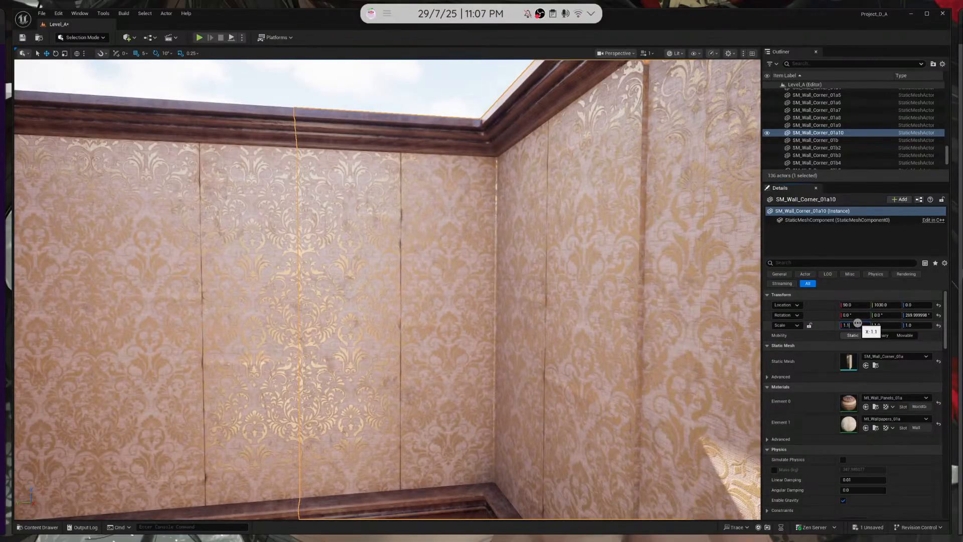
text(1.12)
key(Return)
Reduce the position snap to 1 and nudge the same corner piece along Y until its seam closes
right_drag(627, 346, 621, 426)
right_drag(254, 107, 253, 130)
click(143, 53)
click(153, 68)
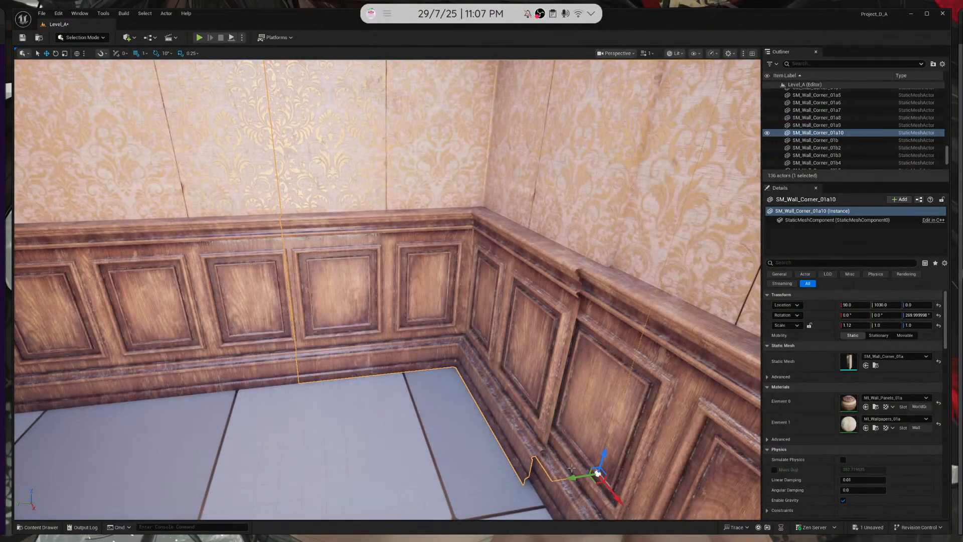
drag(570, 475, 573, 474)
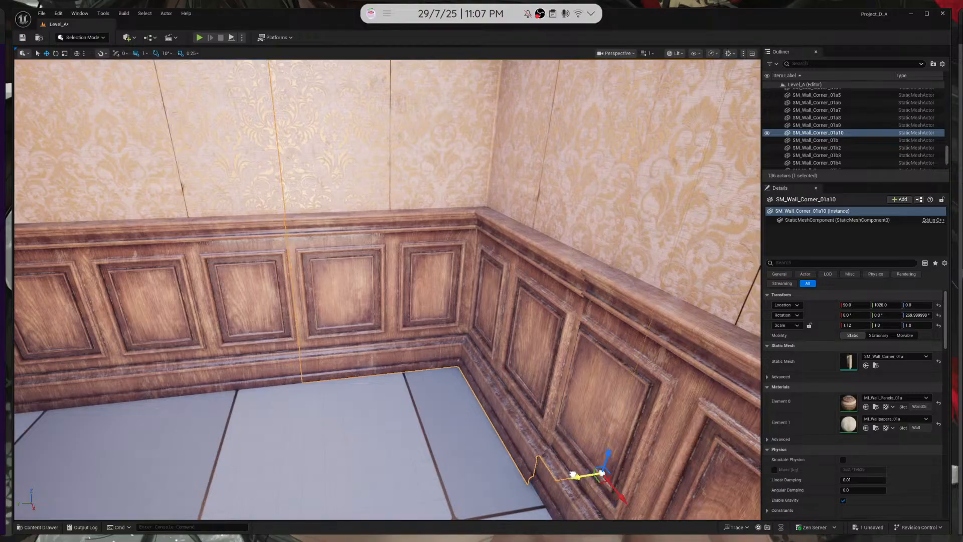
Clear the selection and return position snapping to a coarser increment
key(Escape)
key(s)
right_drag(573, 475, 702, 476)
right_drag(201, 86, 234, 85)
key(w)
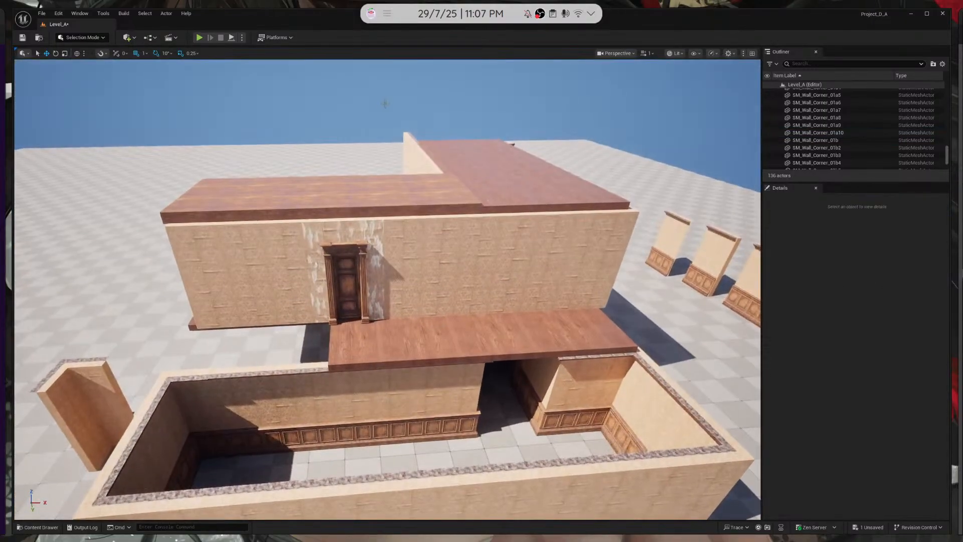
click(143, 54)
click(156, 84)
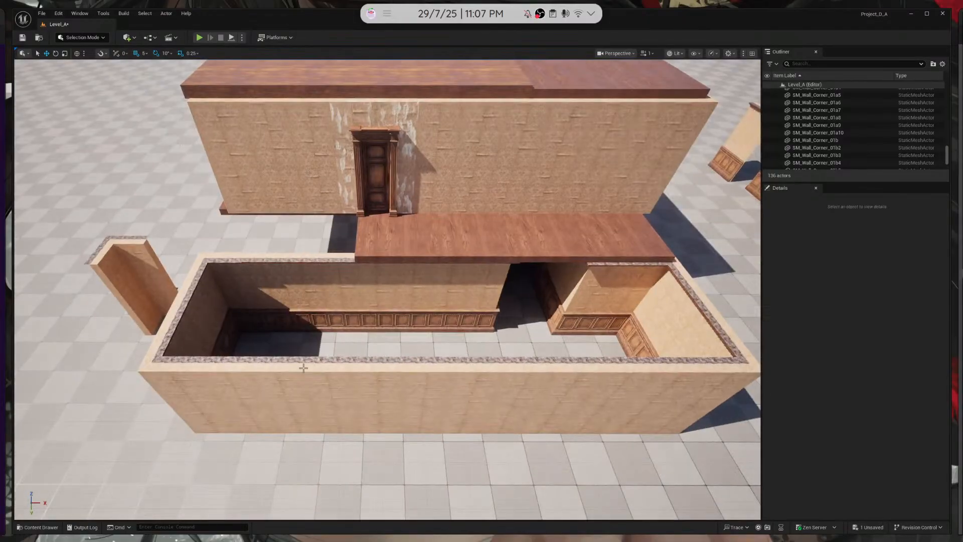
Select the four hallway ceiling tiles beside the new room and duplicate them twice along Y to extend the ceiling over the room
right_drag(302, 368, 303, 358)
key(w)
right_drag(376, 323, 399, 311)
key(s)
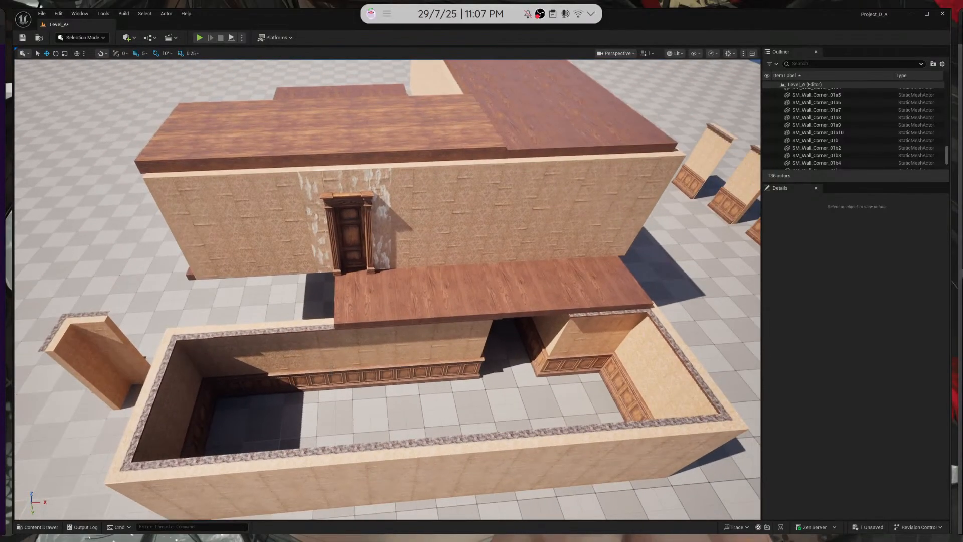
click(376, 323)
shift+click(457, 306)
shift+click(533, 298)
shift+click(595, 292)
key(s)
right_drag(594, 291, 608, 297)
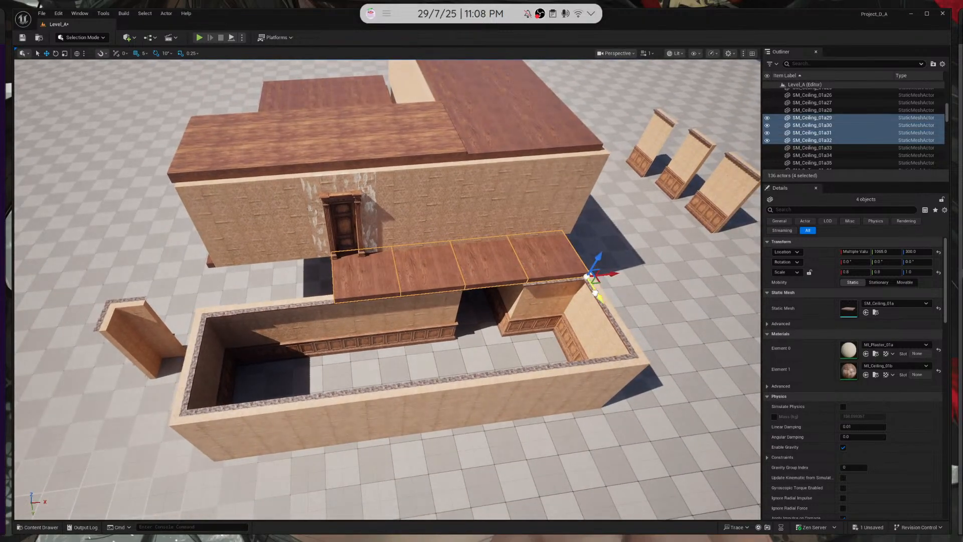
alt+drag(598, 296, 610, 346)
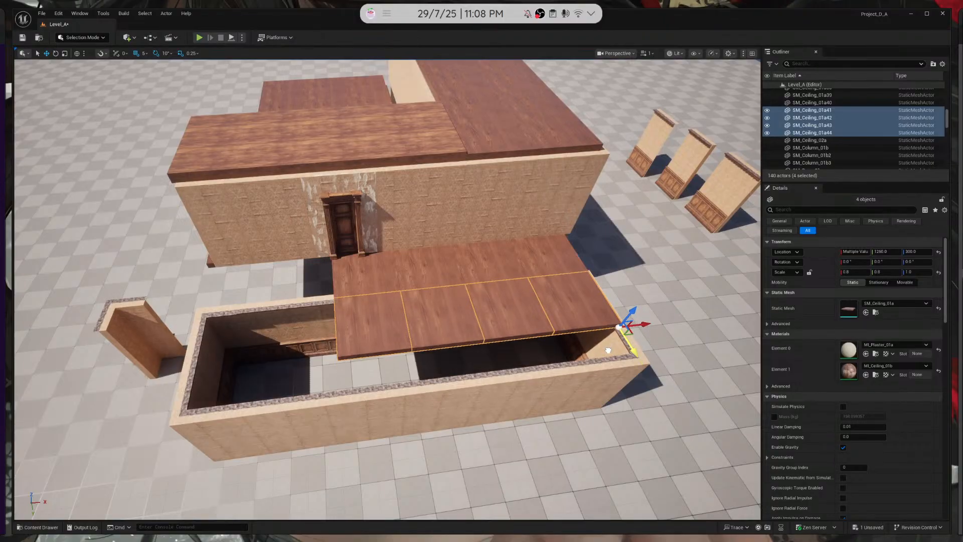
alt+drag(628, 345, 641, 421)
right_drag(641, 421, 655, 346)
Duplicate the three end ceiling tiles twice along X to cover the room's remaining open part, and clear the selection
key(w)
mouse_move(436, 326)
right_down()
mouse_move(434, 335)
mouse_move(437, 326)
right_up()
click(381, 321)
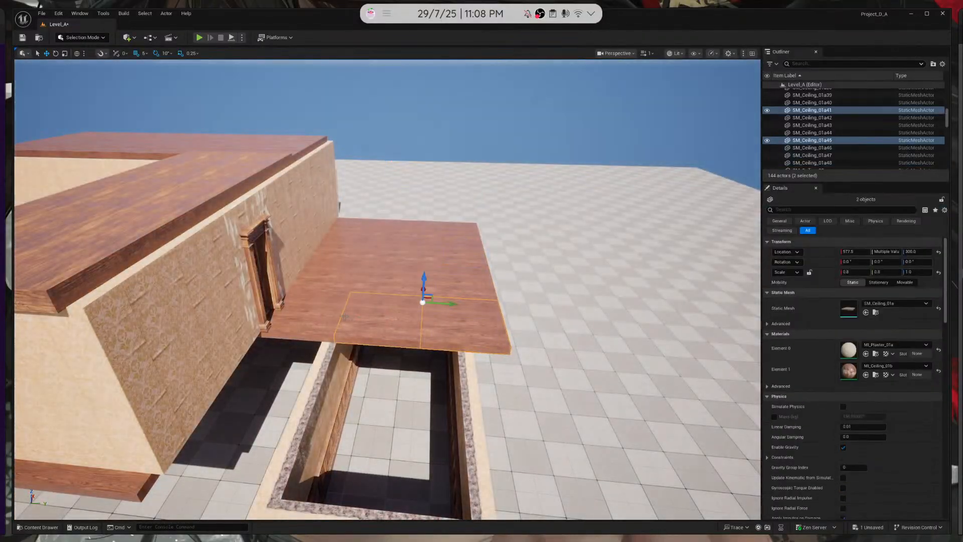
ctrl+click(334, 316)
alt+drag(364, 281, 349, 321)
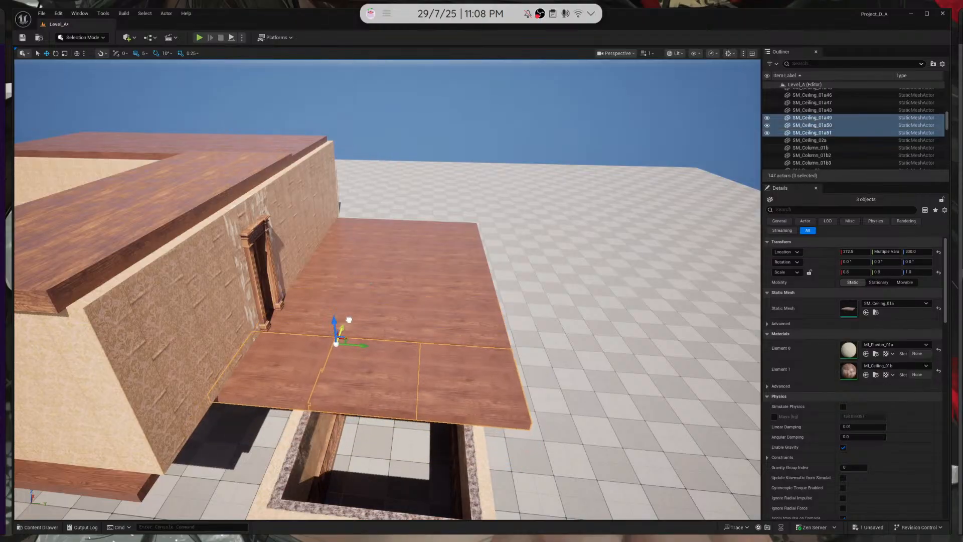
alt+drag(349, 321, 313, 400)
key(Escape)
Switch the viewport to Unlit shading to see the dark interior
right_drag(318, 381, 554, 376)
click(675, 53)
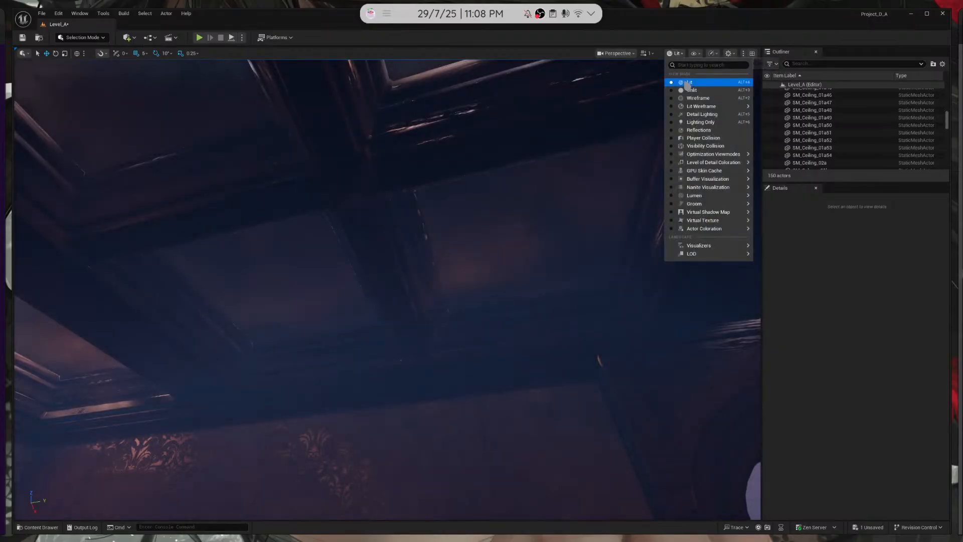
click(686, 94)
right_drag(627, 200, 362, 443)
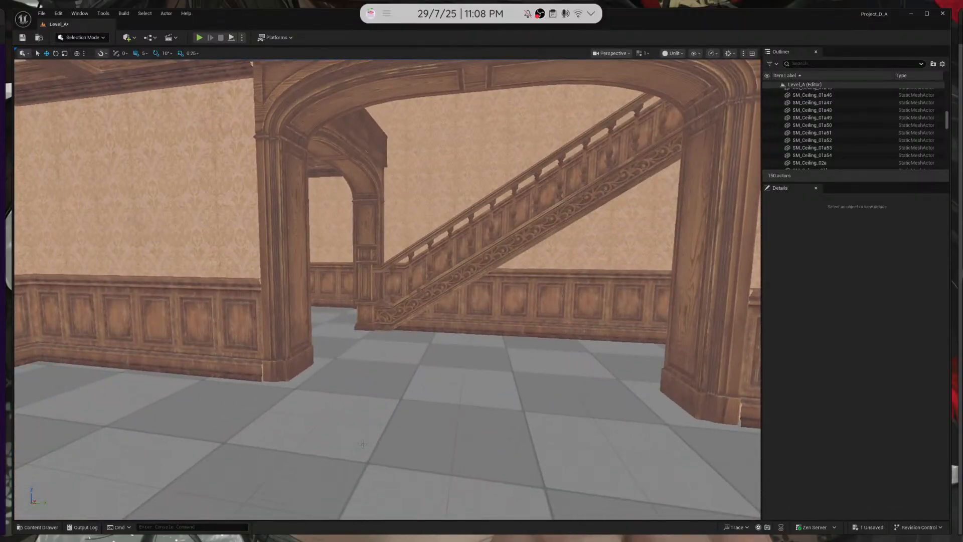
Search the project meshes for "floor" and place an SM_Floor_01b tile in the level
click(33, 529)
text(floor)
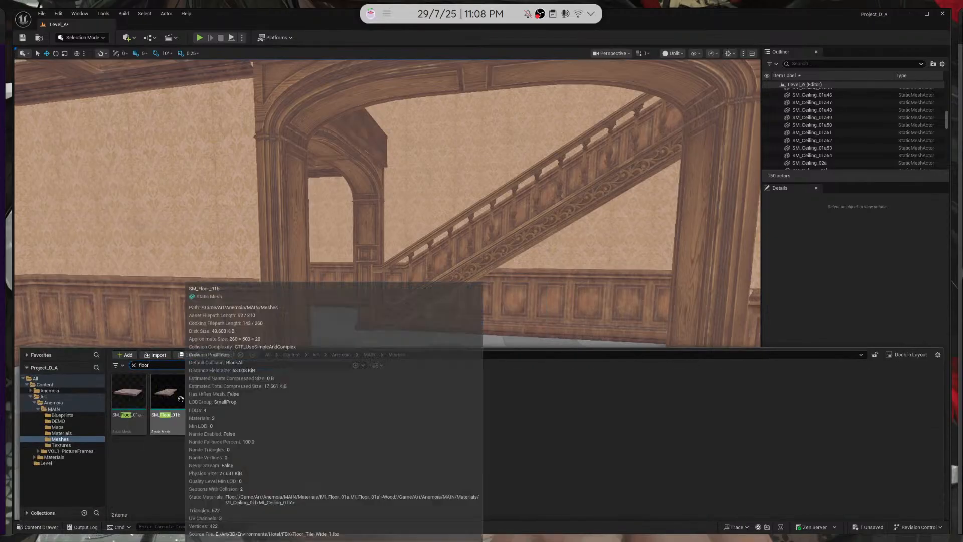
drag(180, 399, 408, 396)
key(f)
right_drag(408, 396, 572, 420)
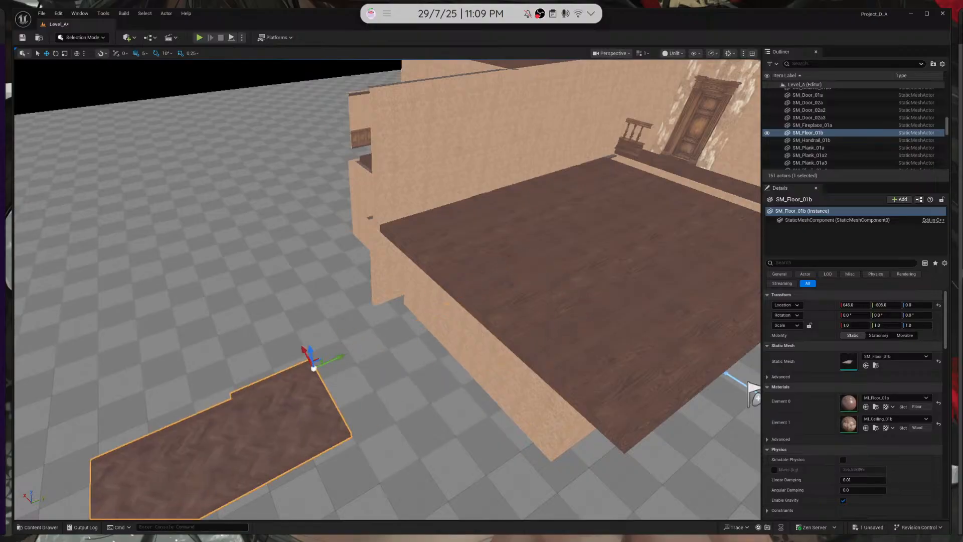
Place an SM_Floor_01a tile and move it inside the room beside the archway wall, at X 705, Y -240
click(41, 527)
drag(128, 395, 236, 308)
right_drag(236, 307, 208, 249)
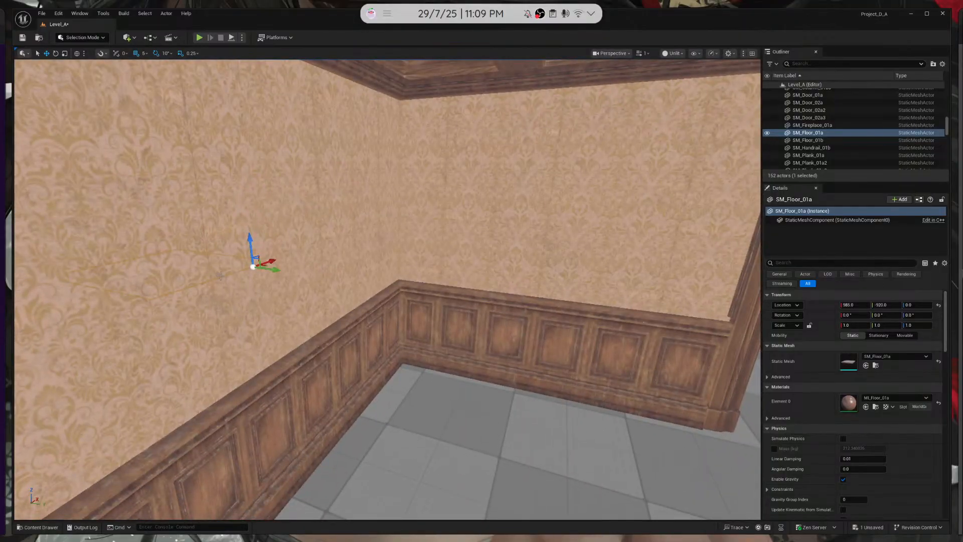
right_drag(594, 326, 500, 311)
right_drag(428, 364, 371, 375)
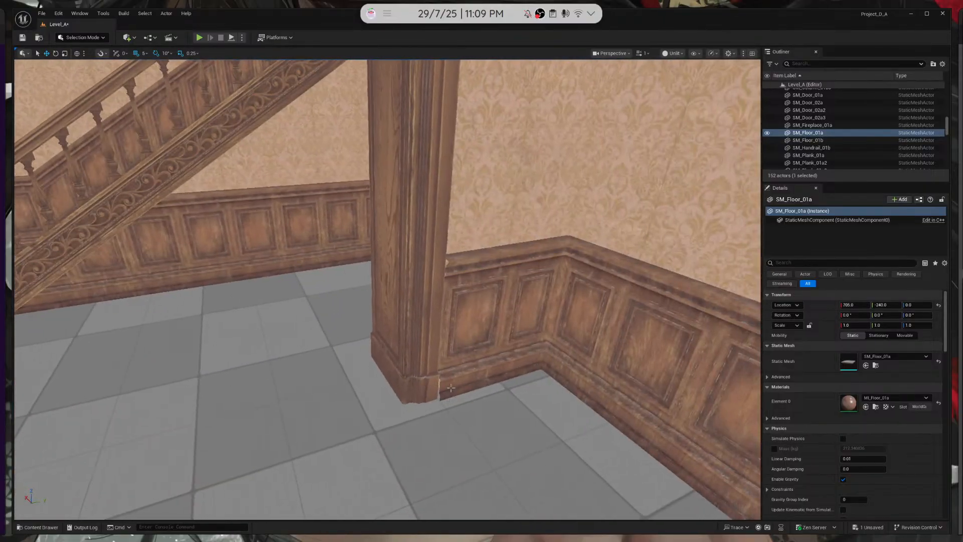
right_drag(431, 384, 429, 303)
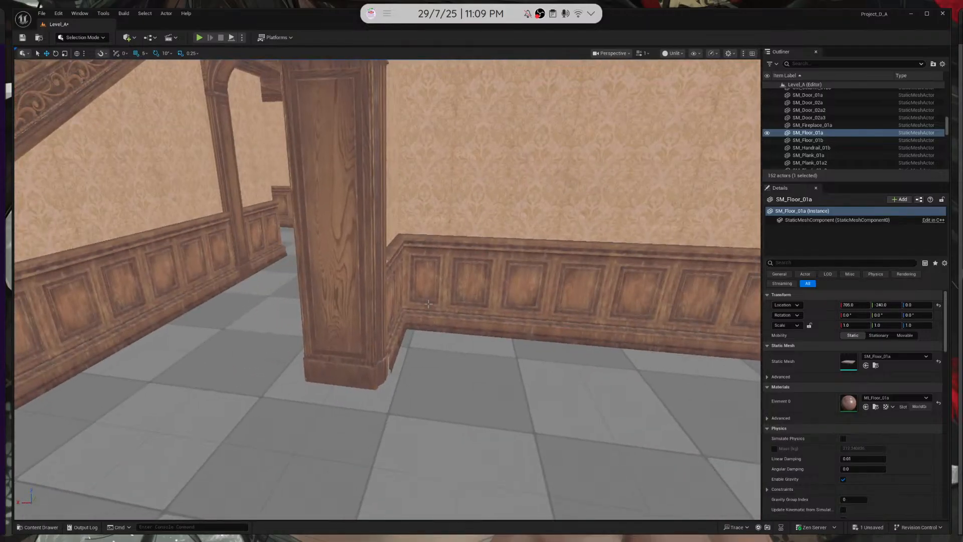
mouse_move(385, 360)
right_down()
mouse_move(382, 301)
mouse_move(379, 346)
right_up()
right_drag(387, 289, 448, 260)
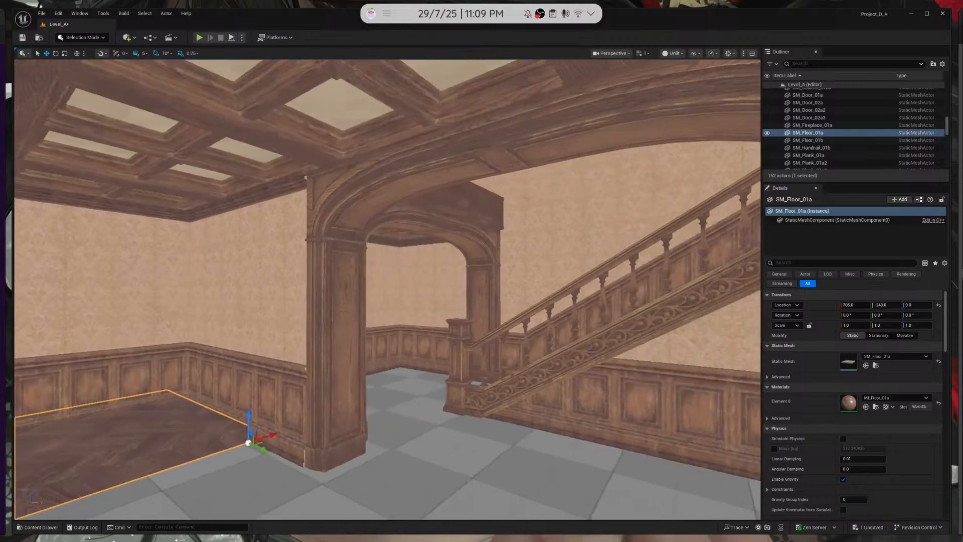
Try to rescale the archway in front of the staircase by hand, and undo the change
click(309, 235)
right_drag(309, 234, 391, 359)
drag(380, 383, 365, 390)
right_drag(365, 390, 606, 384)
key(ctrl+z)
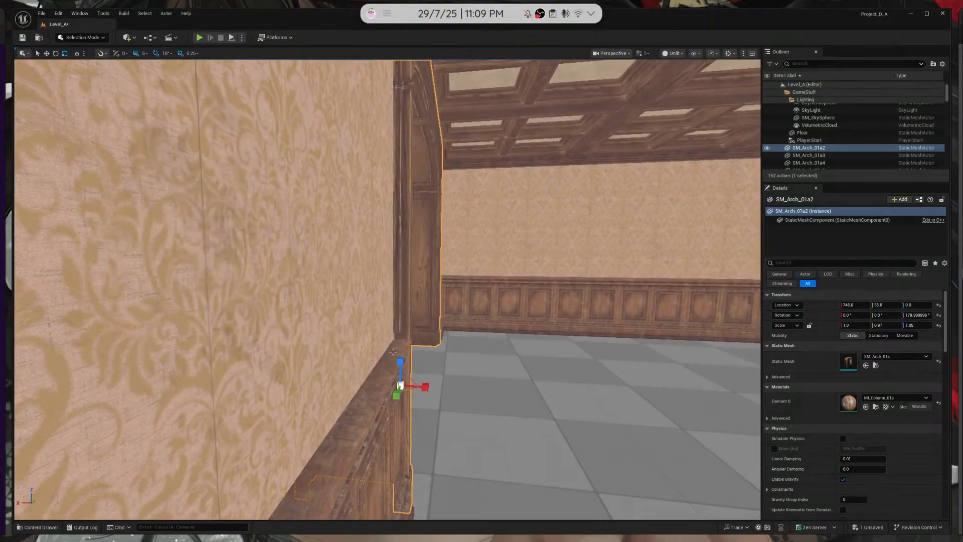
Set the Z scale of the selected archway, SM_Arch_01a2, to 1
mouse_move(395, 330)
right_down()
mouse_move(448, 354)
mouse_move(414, 333)
mouse_move(376, 343)
mouse_move(377, 331)
right_up()
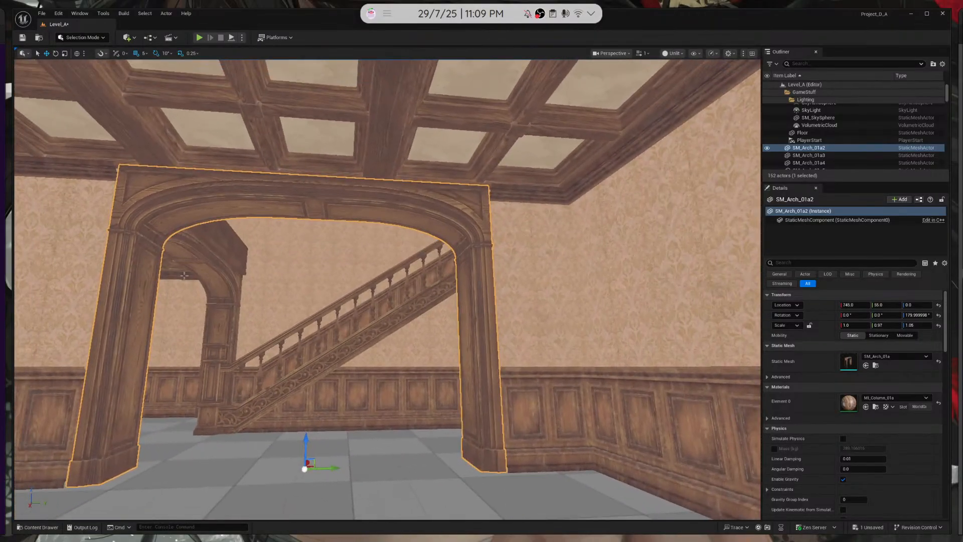
key(ctrl+grave)
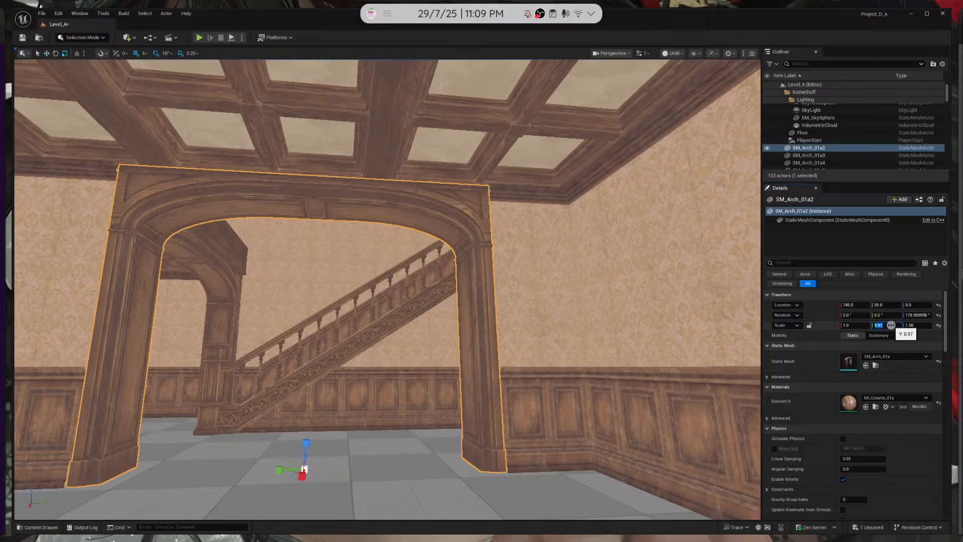
click(912, 324)
text(1)
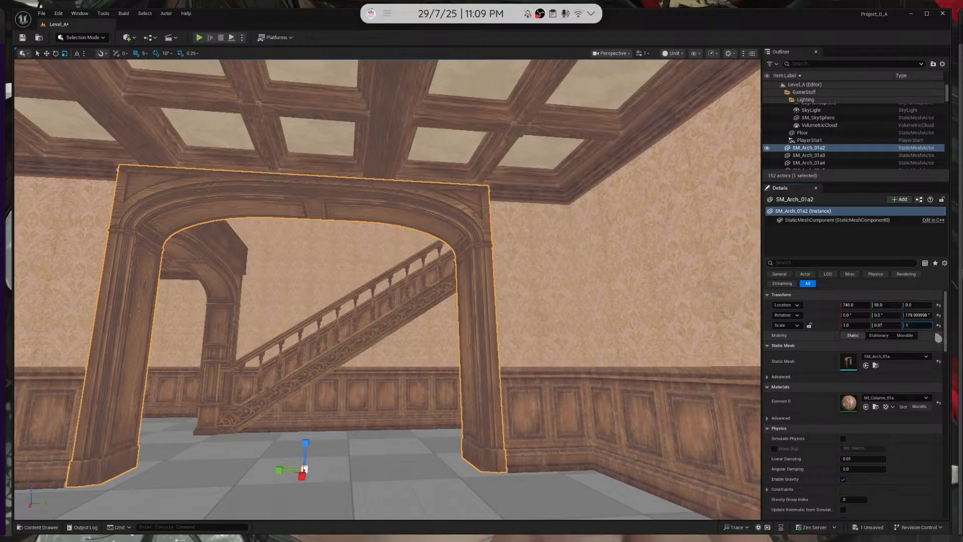
key(Return)
key(e)
right_drag(299, 346, 300, 368)
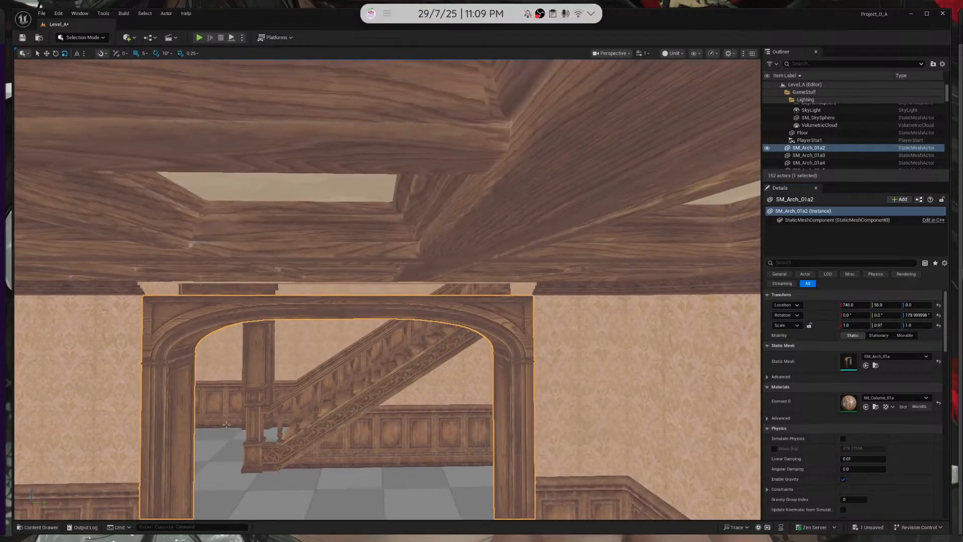
Search the meshes for "bag", place SM_Baguette_01b at the archway, and move it along X to 750
click(38, 527)
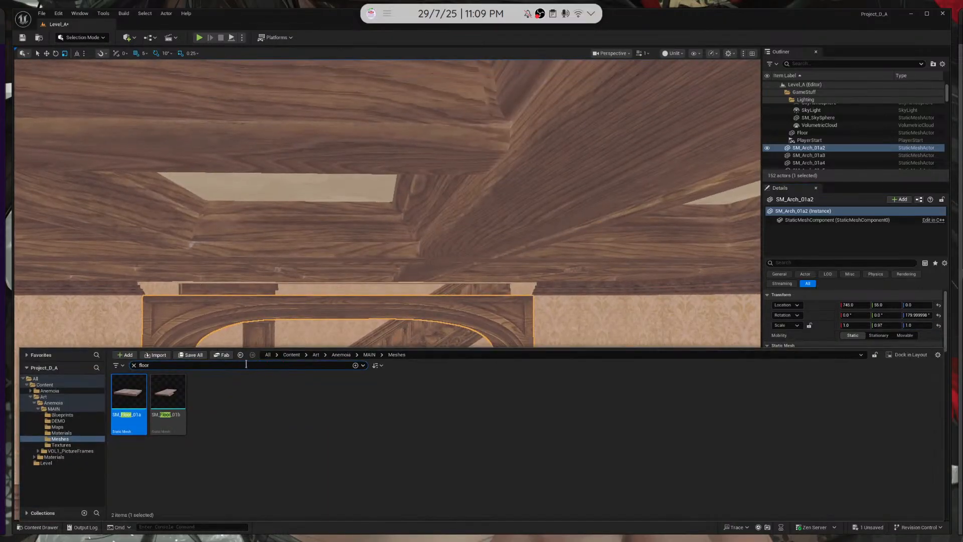
text(bag)
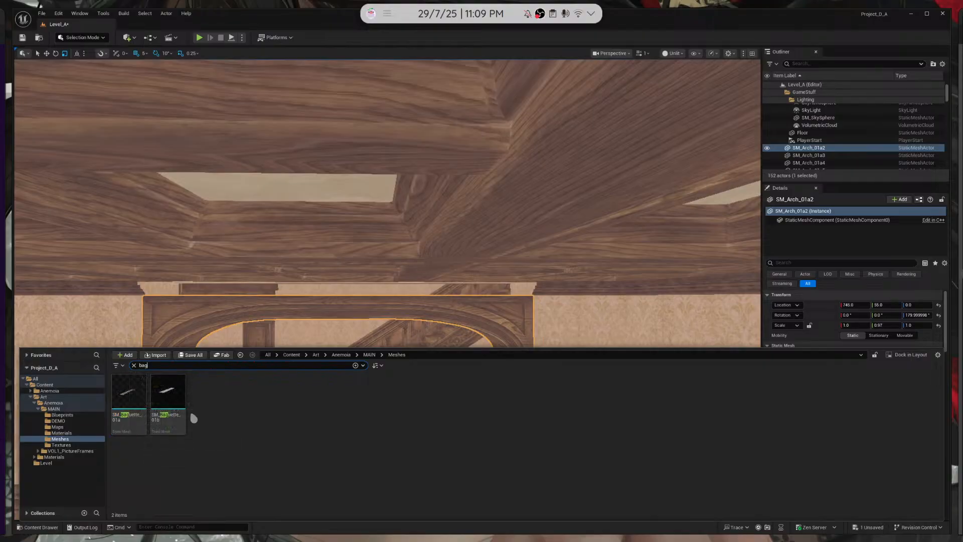
drag(173, 401, 360, 495)
key(d)
right_drag(360, 495, 301, 494)
key(w)
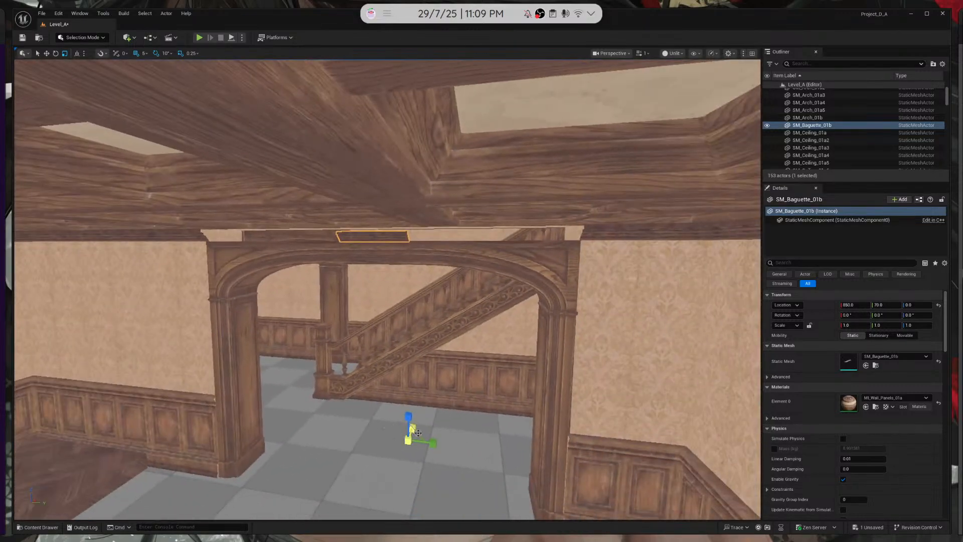
drag(414, 428, 399, 443)
Shift the SM_Baguette_01b trim piece along X to 720 while checking its alignment with the archway
key(d)
right_drag(402, 443, 256, 472)
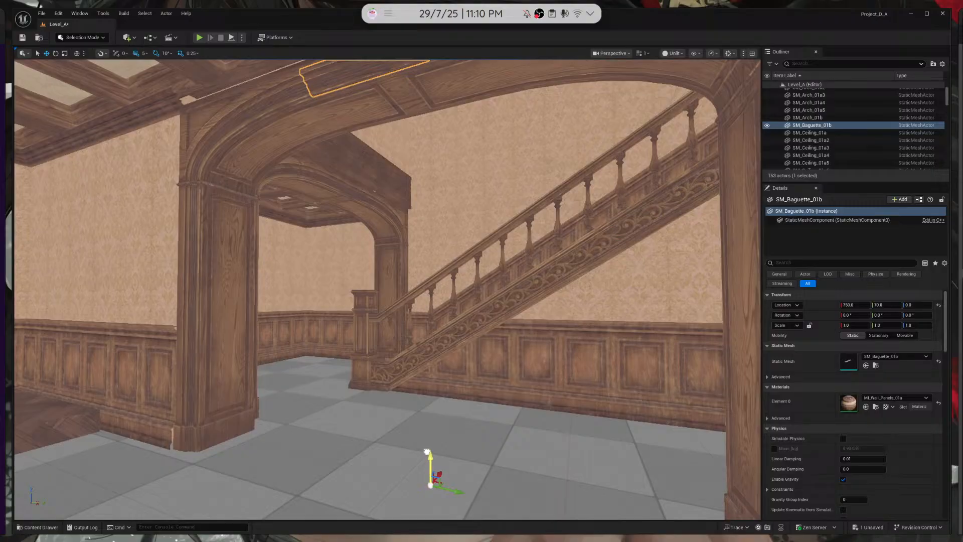
key(s)
right_drag(428, 447, 301, 453)
key(d)
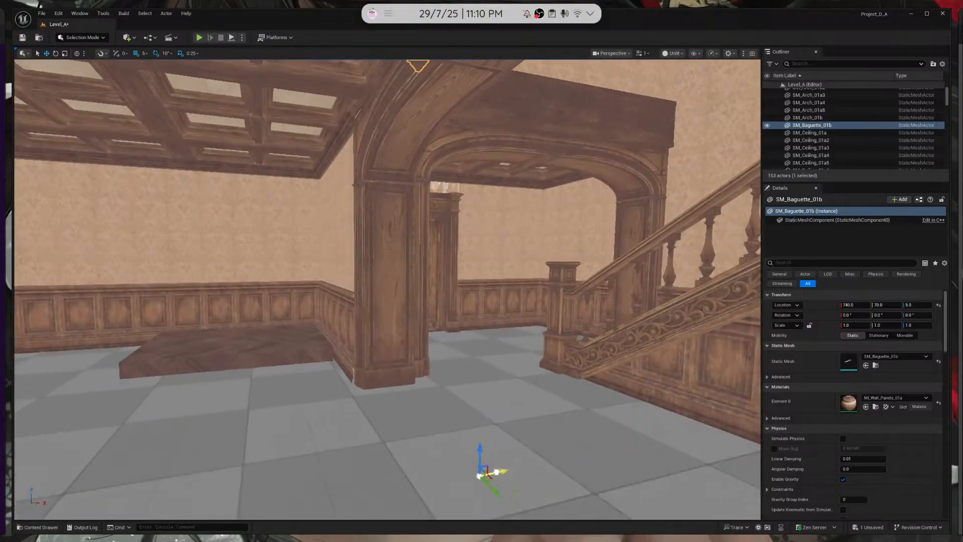
key(e)
right_drag(395, 301, 391, 335)
key(s)
right_drag(442, 397, 438, 380)
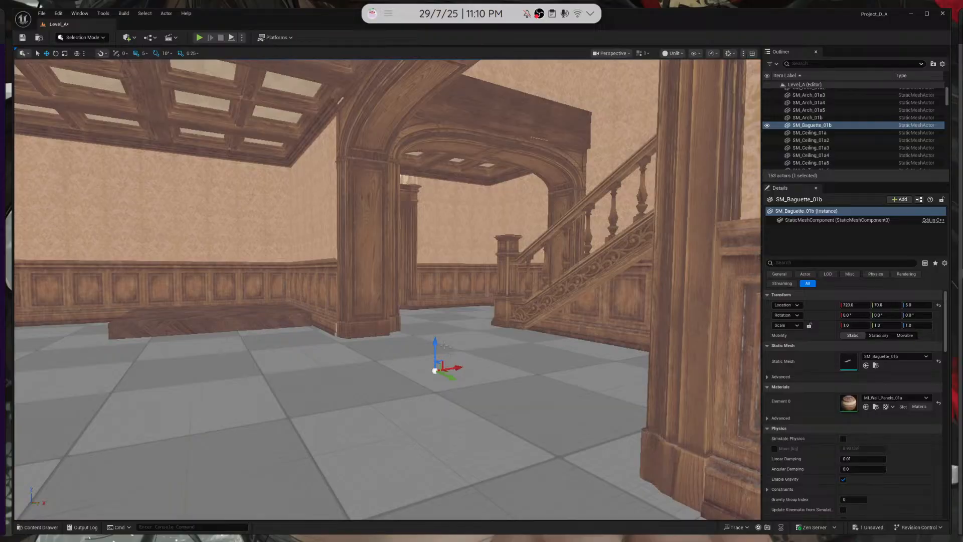
drag(435, 345, 434, 350)
right_drag(435, 350, 489, 321)
key(e)
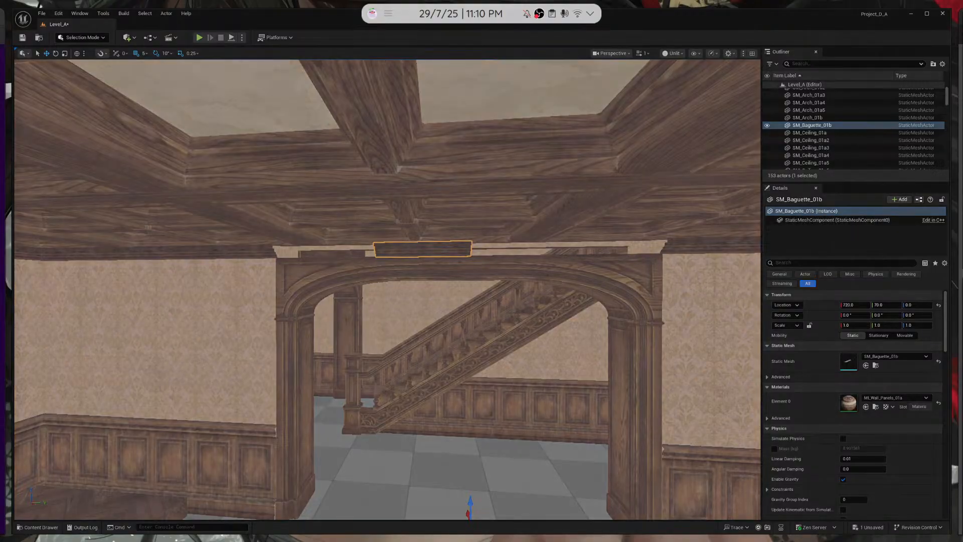
Switch to Firefox, search Google for "baguette", view the image results, and return to Unreal Editor
key(super+Left)
click(361, 272)
text(baguette)
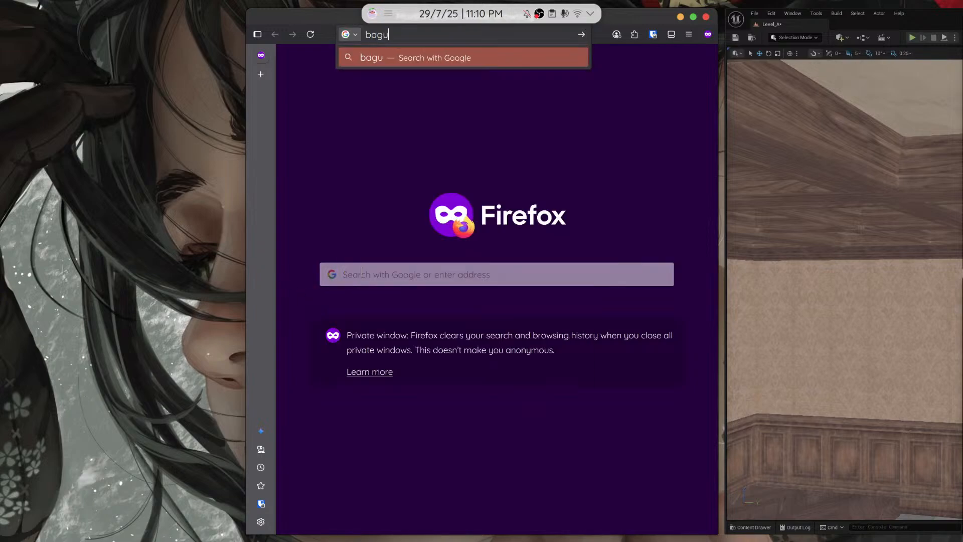
key(Return)
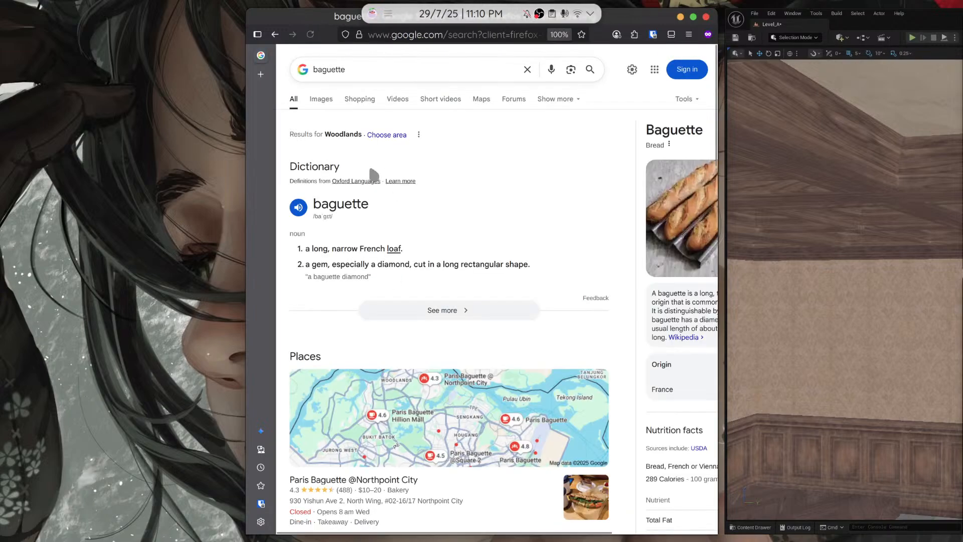
click(322, 100)
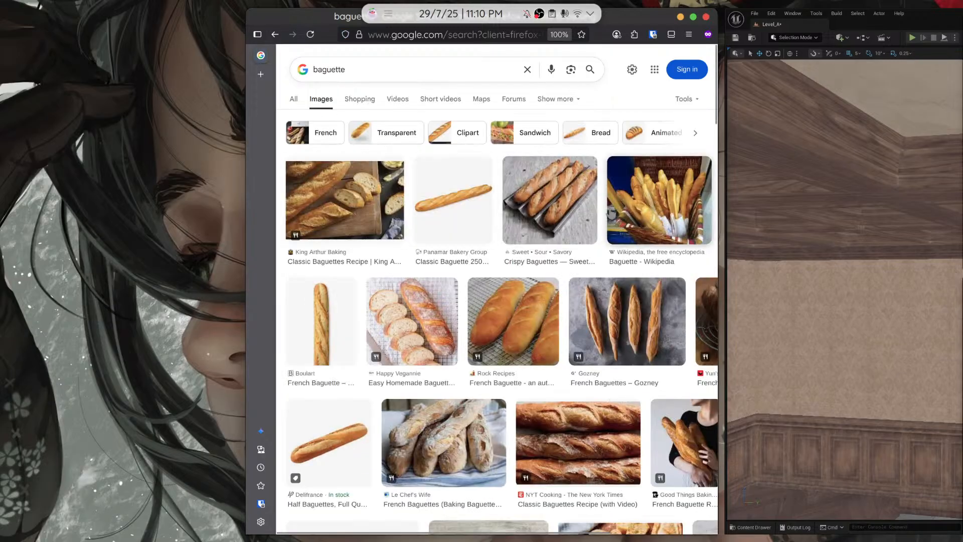
click(807, 131)
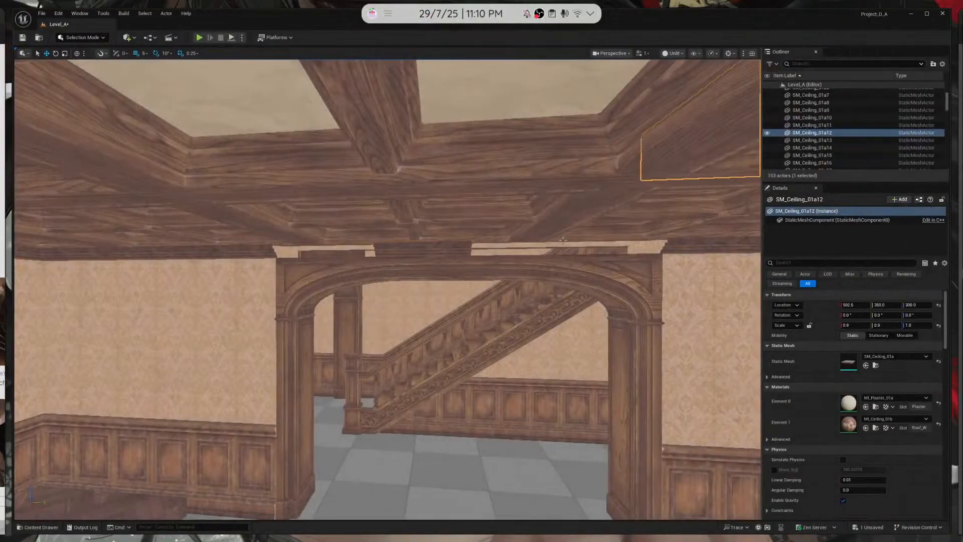
Stretch the SM_Baguette_01b trim piece to a Y scale of 4 and shift it along Y to span the gap above the archway
click(422, 249)
key(s)
right_drag(422, 250, 423, 313)
key(r)
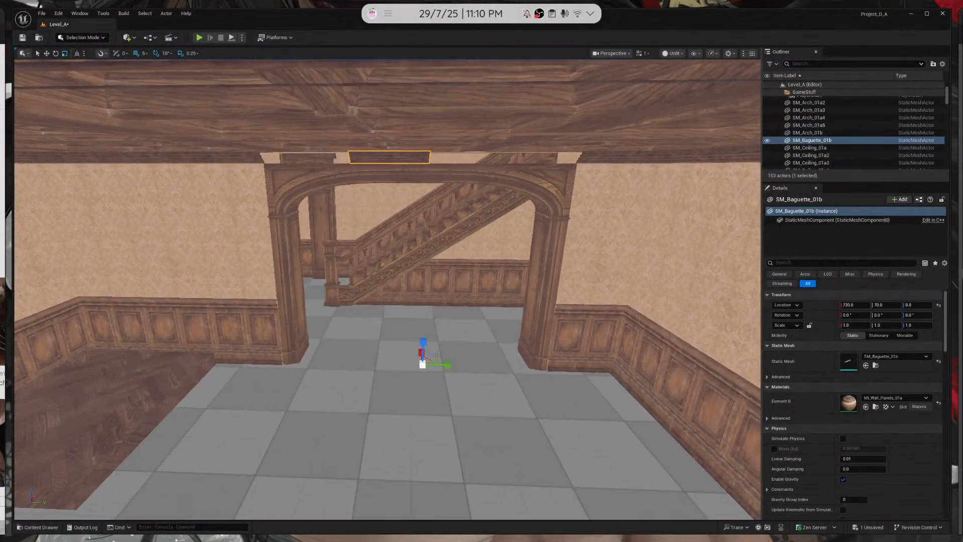
drag(446, 365, 474, 365)
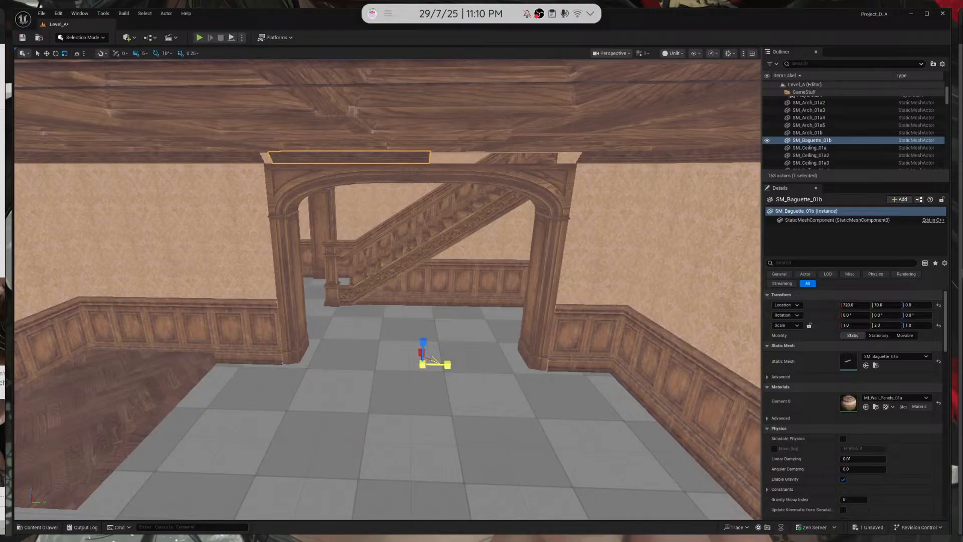
drag(449, 363, 592, 368)
key(e)
key(r)
key(ctrl+z)
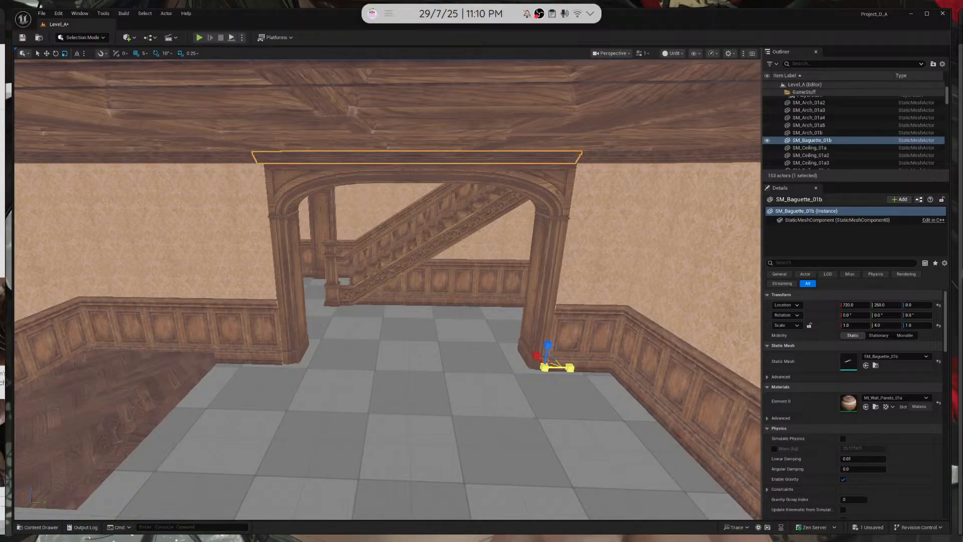
Set the Y scale of the SM_Baguette_01b trim above the archway to 3.9
key(w)
right_drag(638, 363, 556, 313)
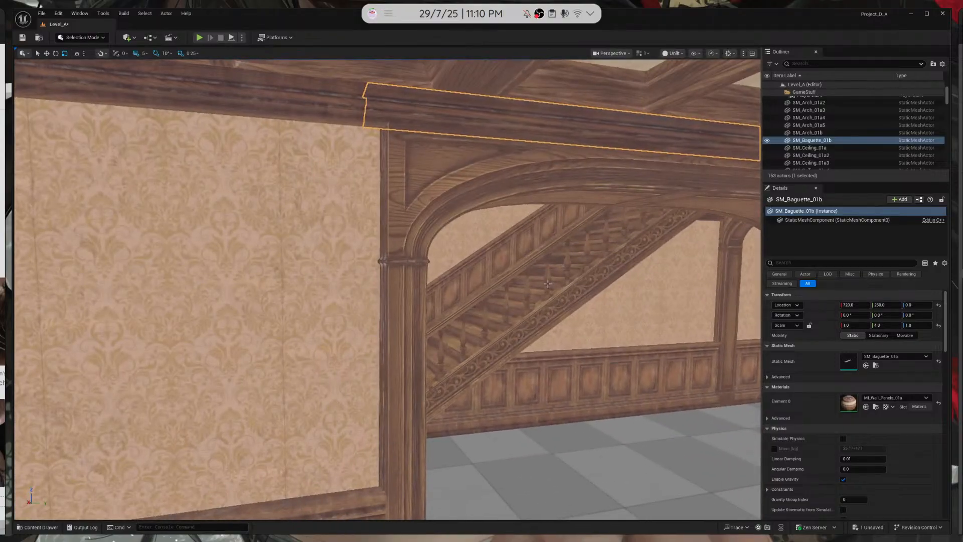
click(894, 324)
text(4)
key(BackSpace)
text(3)
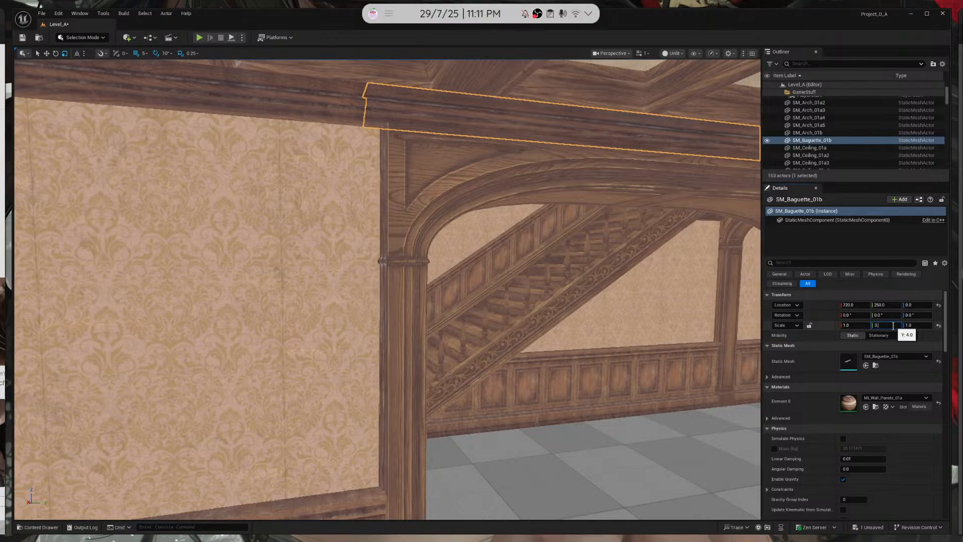
key(Return)
key(d)
right_drag(652, 326, 712, 251)
key(Escape)
Duplicate the trim piece to the staircase side of the archway at X 795 and rotate the copy 180° about Z
key(w)
key(s)
key(s)
right_drag(476, 254, 466, 355)
click(467, 262)
key(s)
key(w)
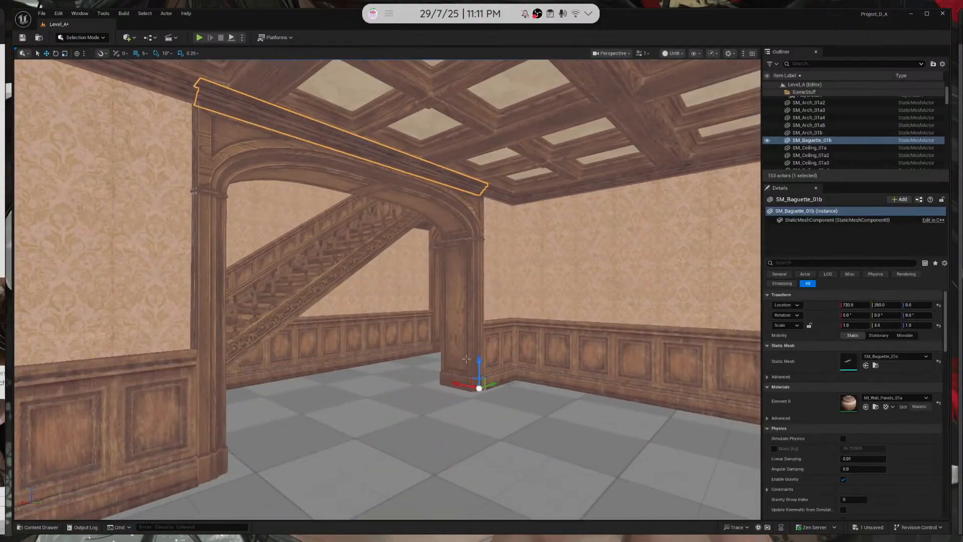
alt+drag(466, 384, 445, 380)
right_drag(446, 379, 702, 381)
key(a)
key(w)
key(s)
key(w)
key(s)
key(w)
key(w)
key(s)
key(w)
key(s)
mouse_move(300, 393)
right_down()
mouse_move(301, 401)
mouse_move(300, 392)
right_up()
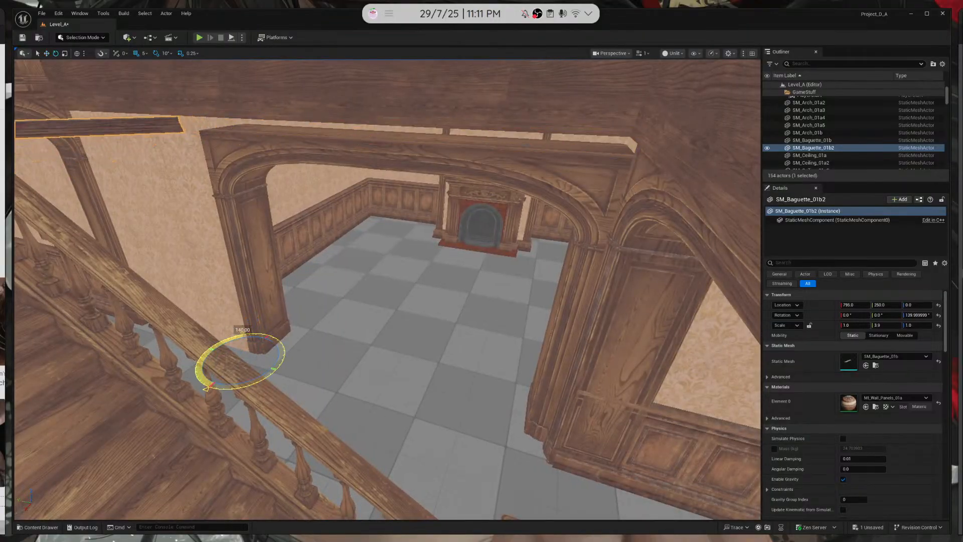
Move the copied trim to X 775, Y -140 and stretch it along Y to a scale of about 6 to cover the beam
key(w)
right_drag(110, 380, 124, 362)
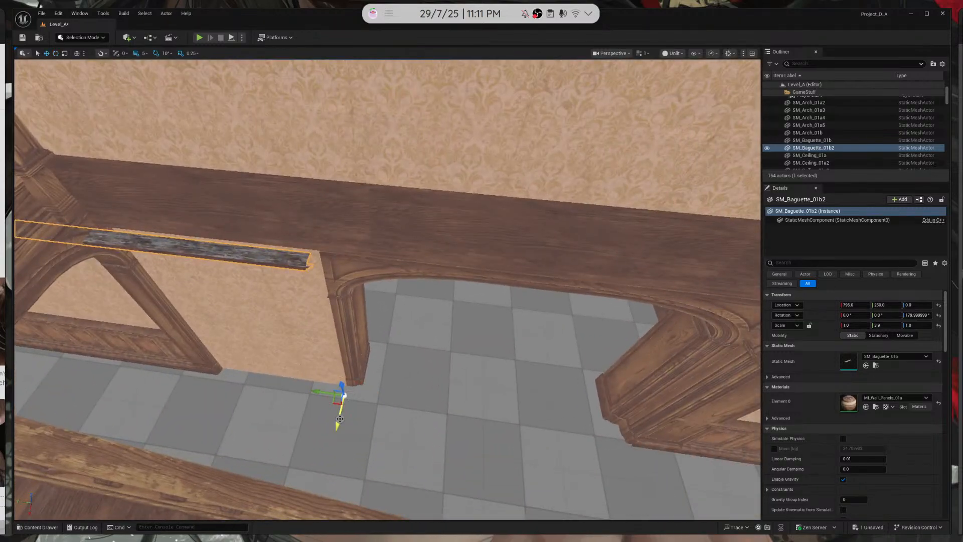
drag(340, 418, 569, 407)
right_drag(569, 407, 443, 449)
drag(444, 449, 437, 439)
mouse_move(466, 451)
right_down()
mouse_move(521, 449)
mouse_move(454, 445)
right_up()
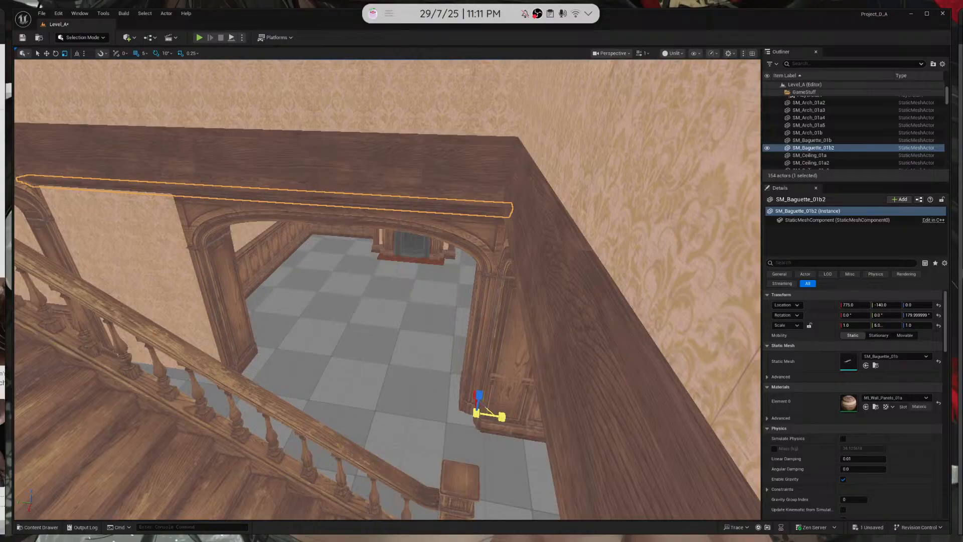
key(Escape)
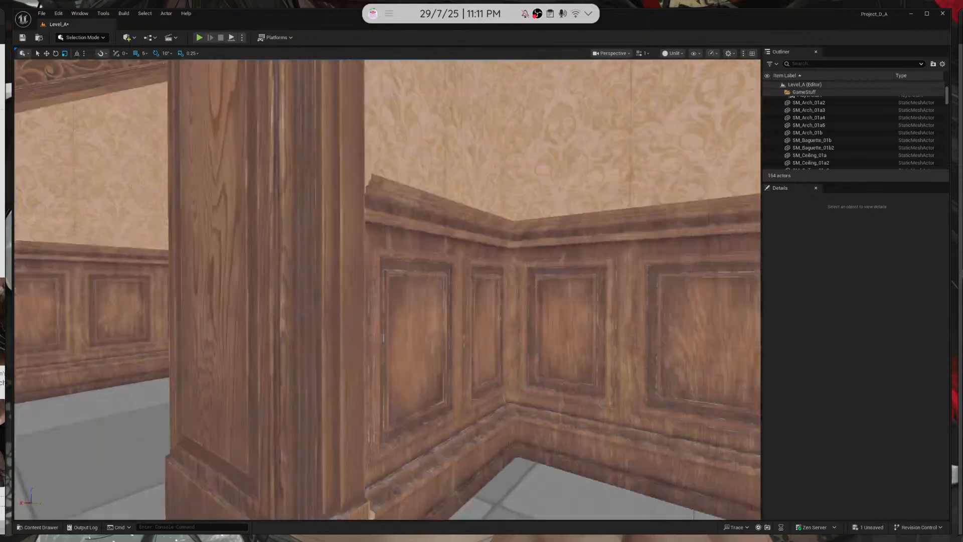
Examine the panelled corner beside the archway and select SM_Wall_Corner_01a2
key(d)
key(s)
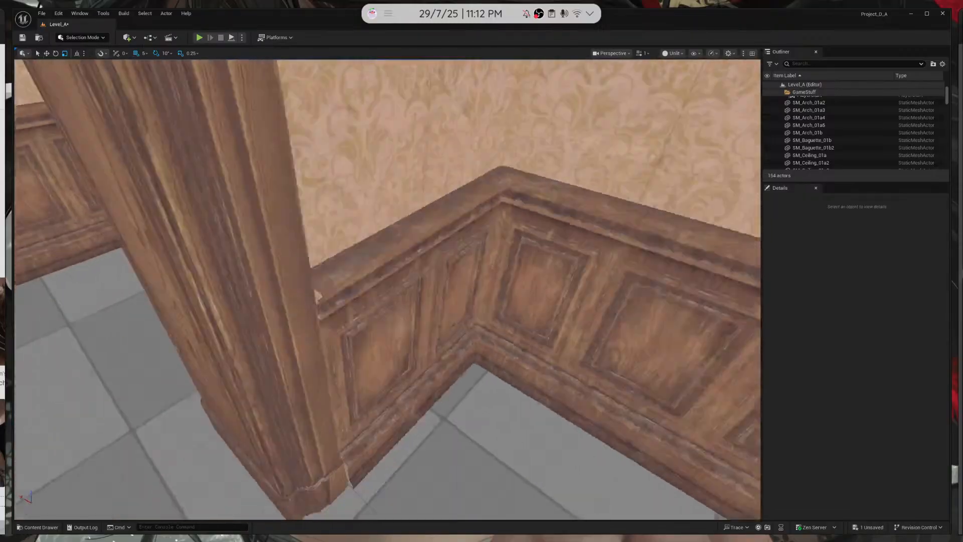
key(s)
click(452, 316)
key(s)
right_drag(451, 316, 421, 266)
key(w)
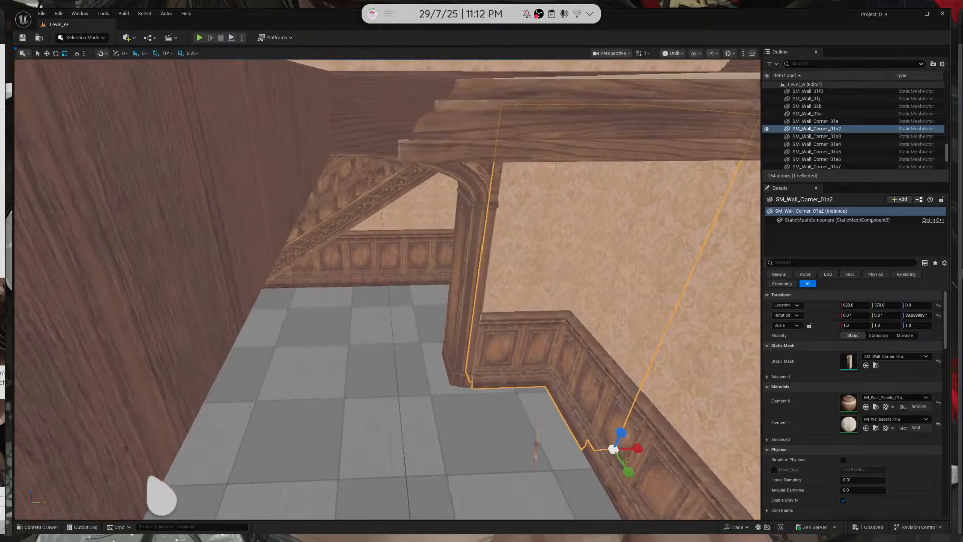
Look through the available static meshes in the Meshes folder
click(40, 527)
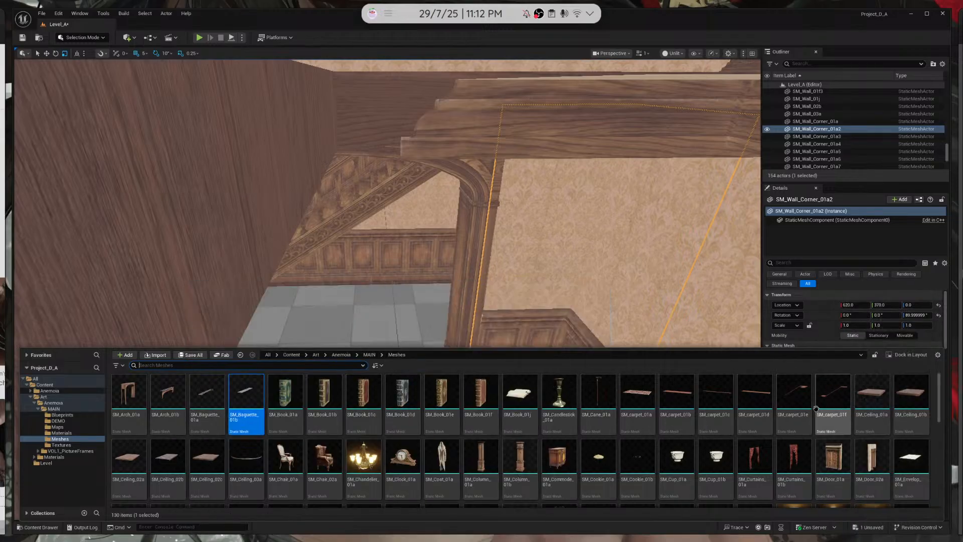
scroll(921, 404, down, 1)
scroll(922, 404, down, 3)
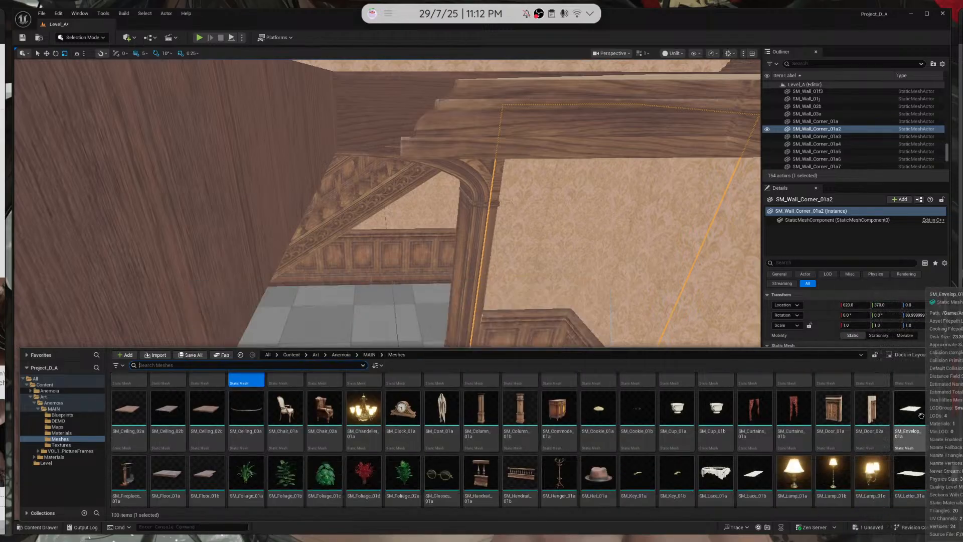
scroll(921, 415, down, 2)
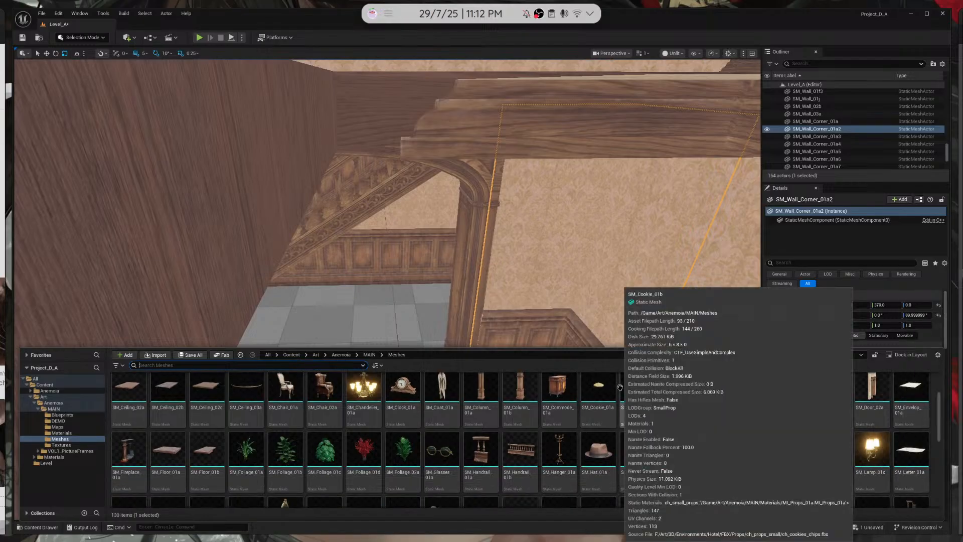
scroll(427, 401, down, 5)
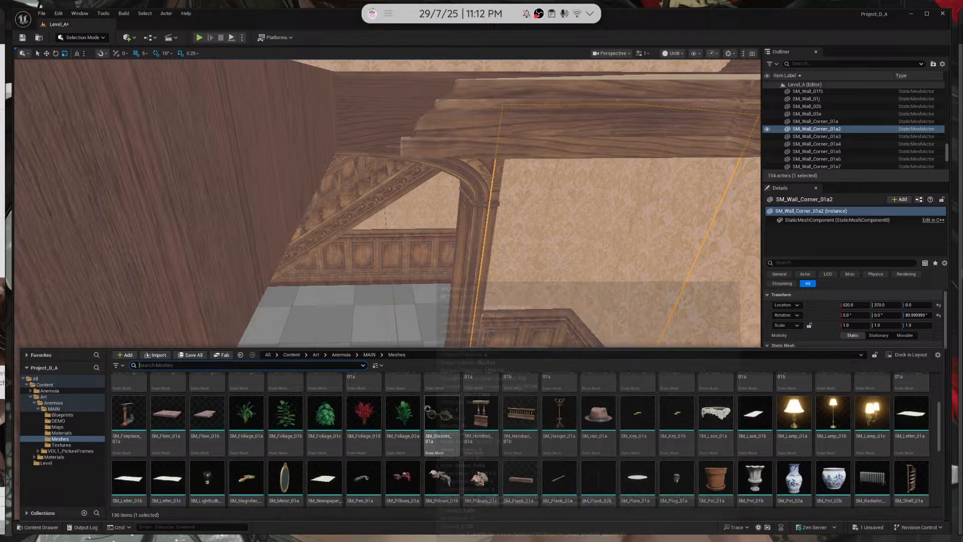
scroll(234, 415, down, 1)
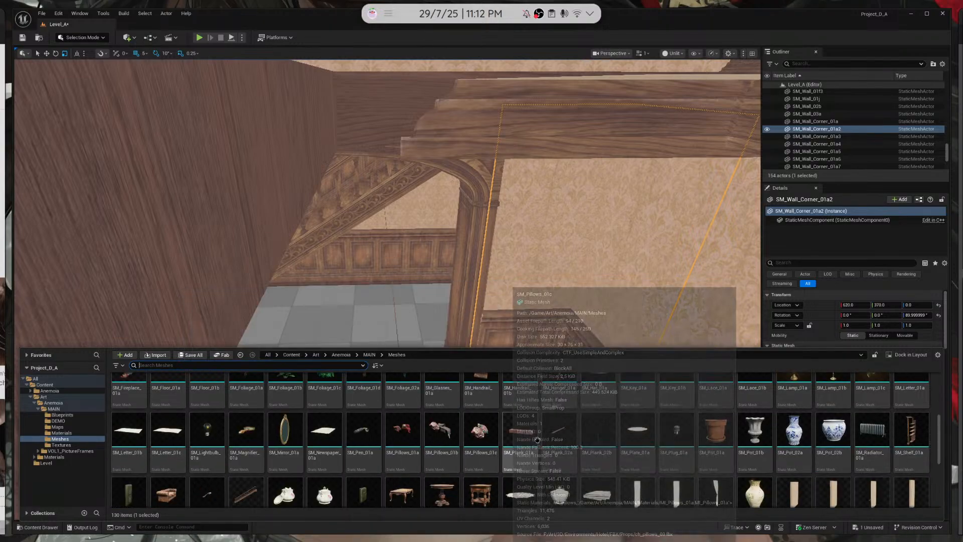
scroll(552, 451, down, 3)
scroll(601, 461, down, 5)
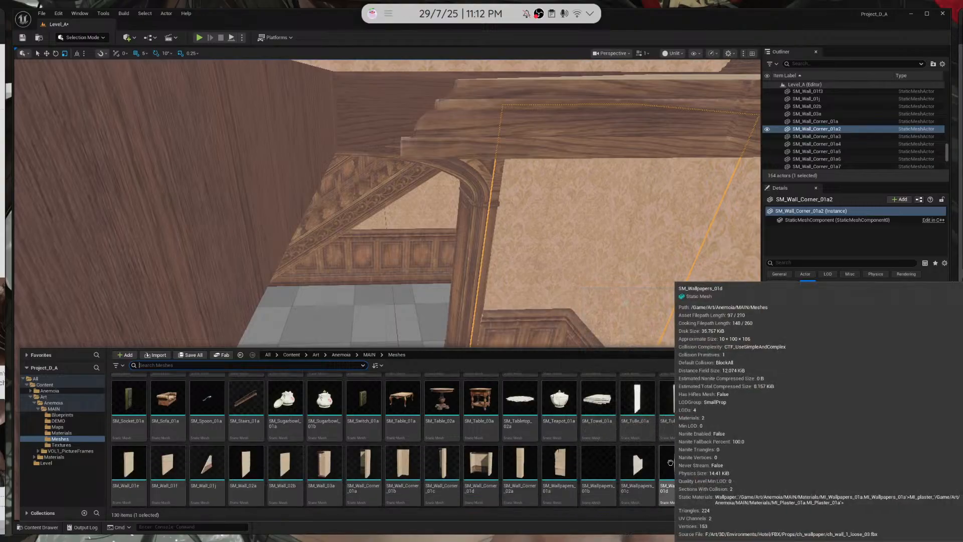
scroll(709, 464, down, 1)
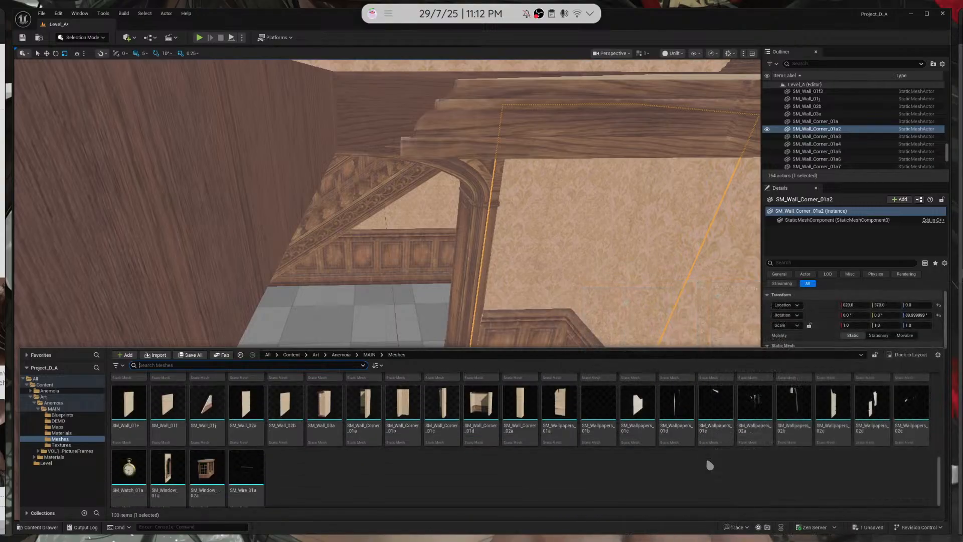
scroll(868, 484, up, 5)
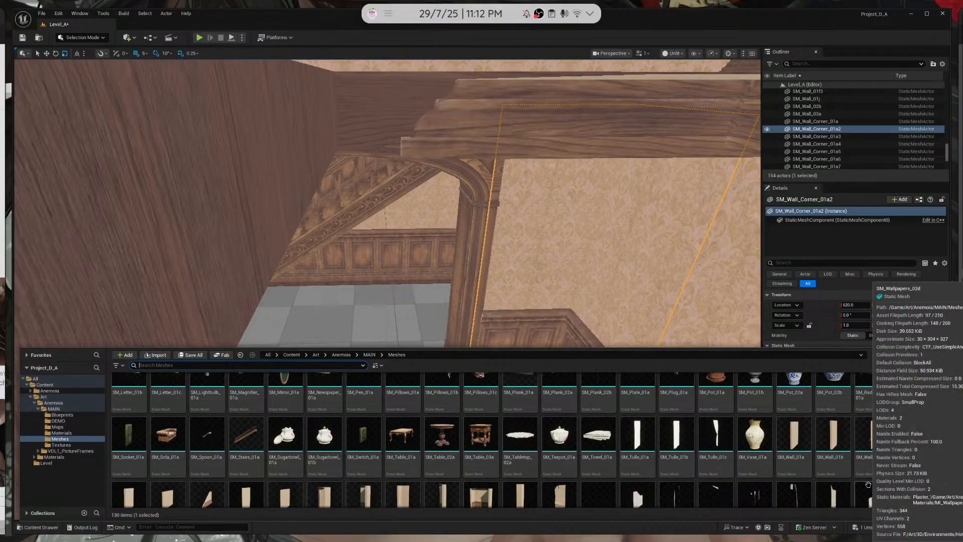
scroll(867, 484, up, 8)
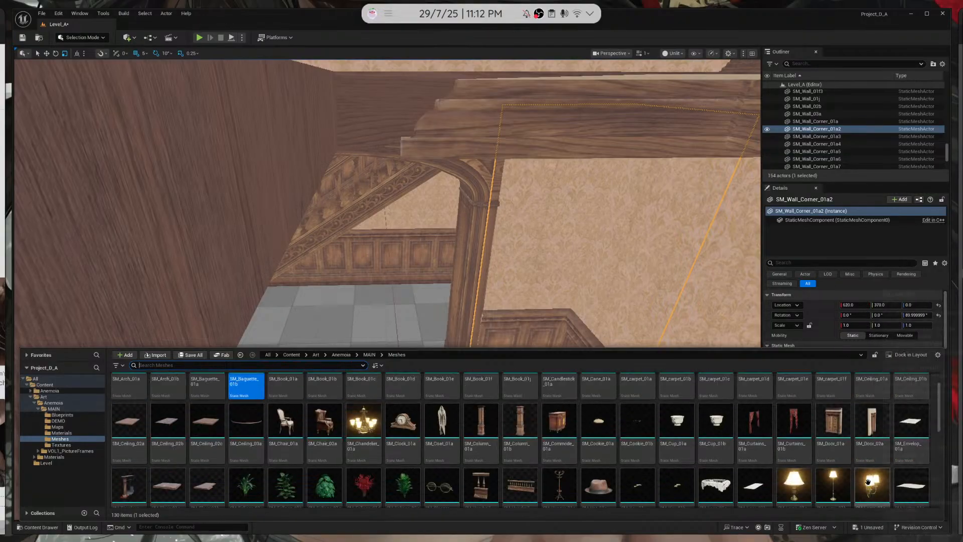
scroll(865, 475, up, 2)
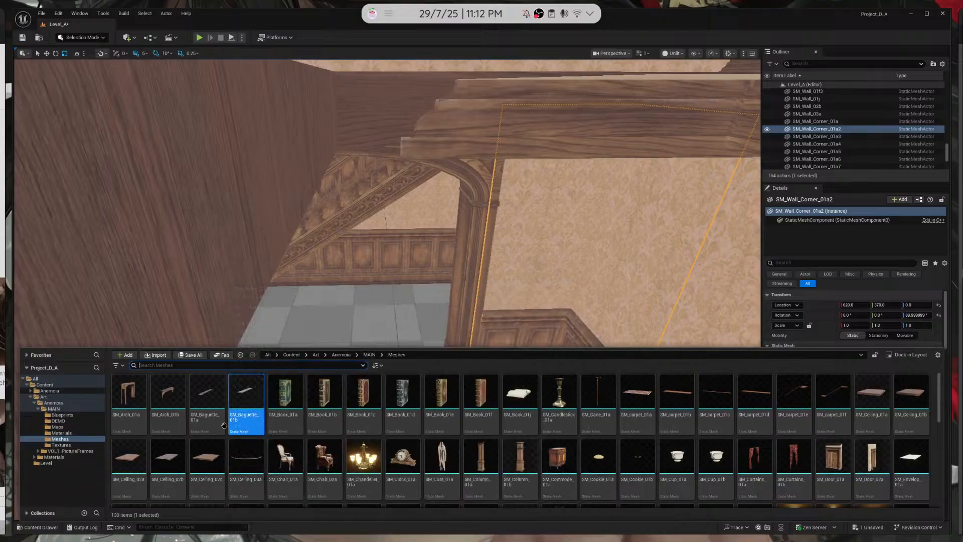
Search the meshes for "window" and place SM_Window_02a on the floor of the fireplace room
right_drag(452, 219, 437, 188)
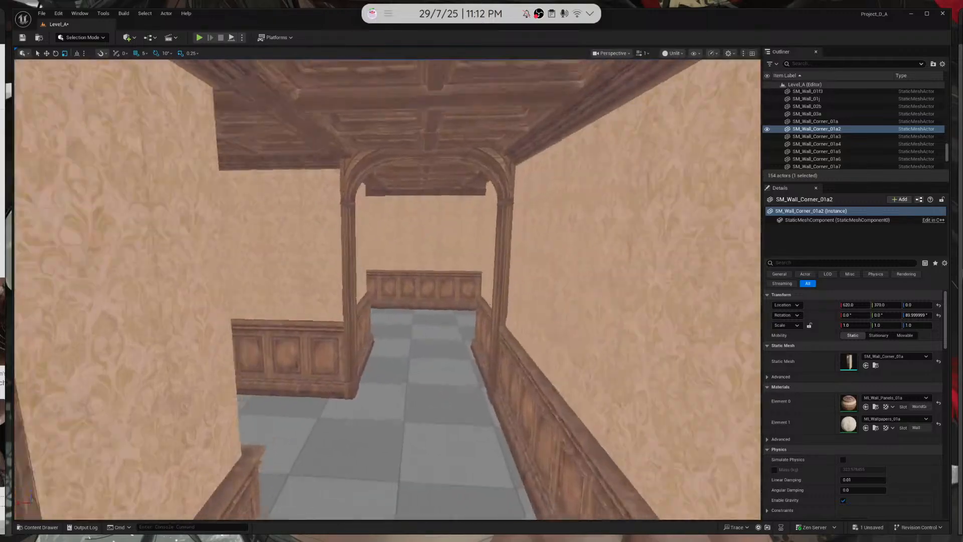
key(w)
right_drag(387, 289, 291, 293)
right_drag(72, 339, 239, 364)
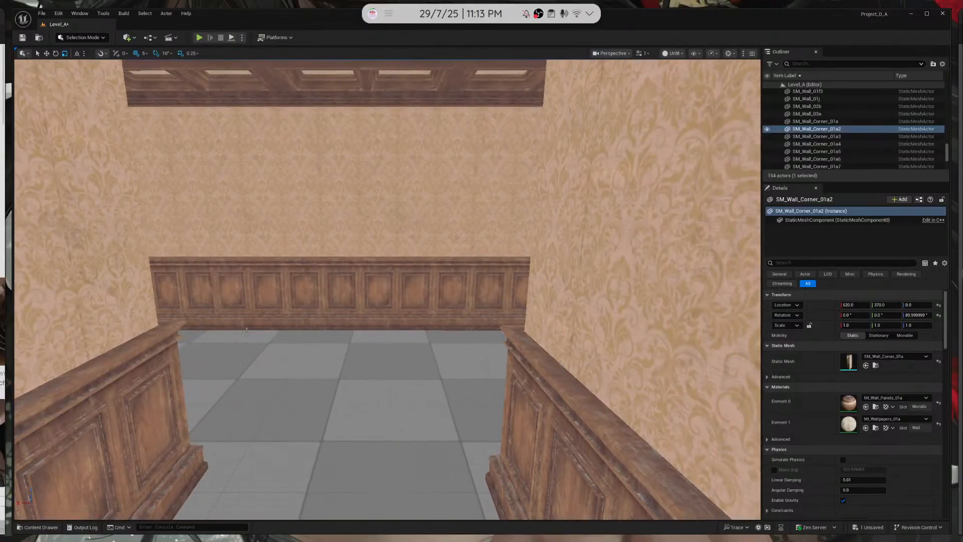
right_drag(251, 328, 376, 313)
key(d)
right_drag(392, 451, 302, 456)
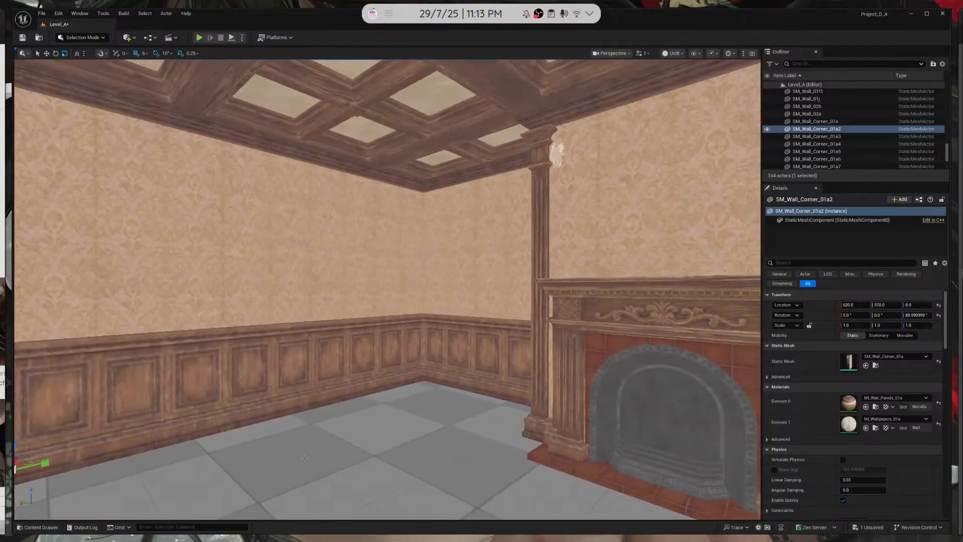
key(ctrl+space)
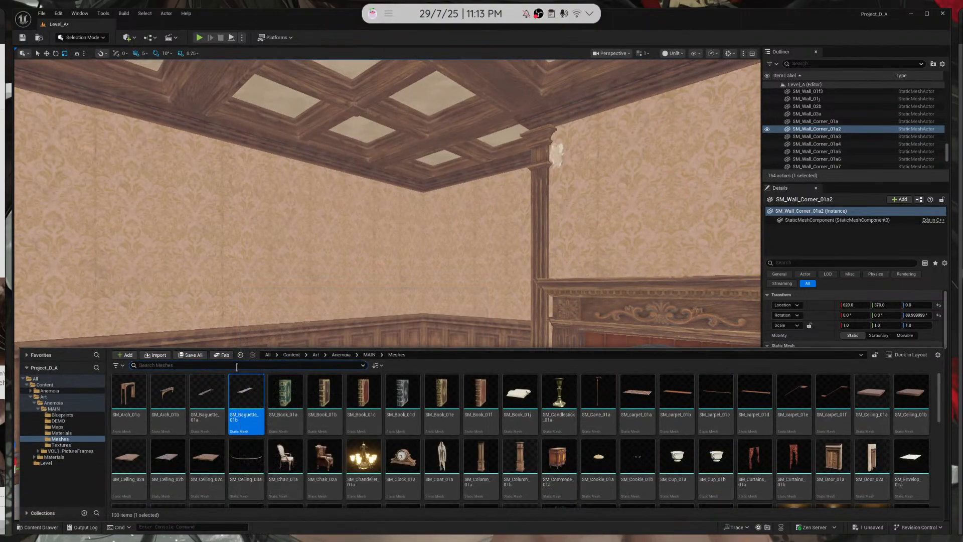
text(window)
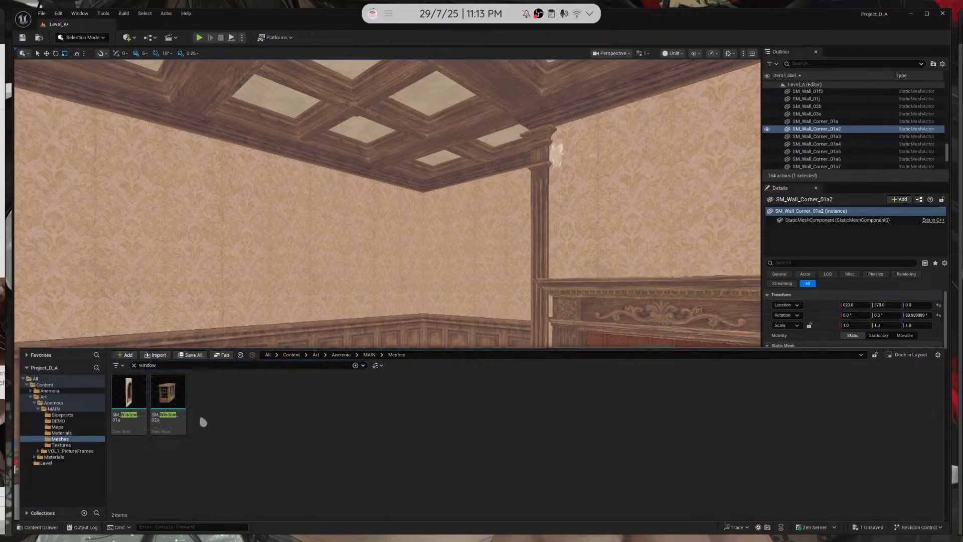
drag(158, 398, 391, 453)
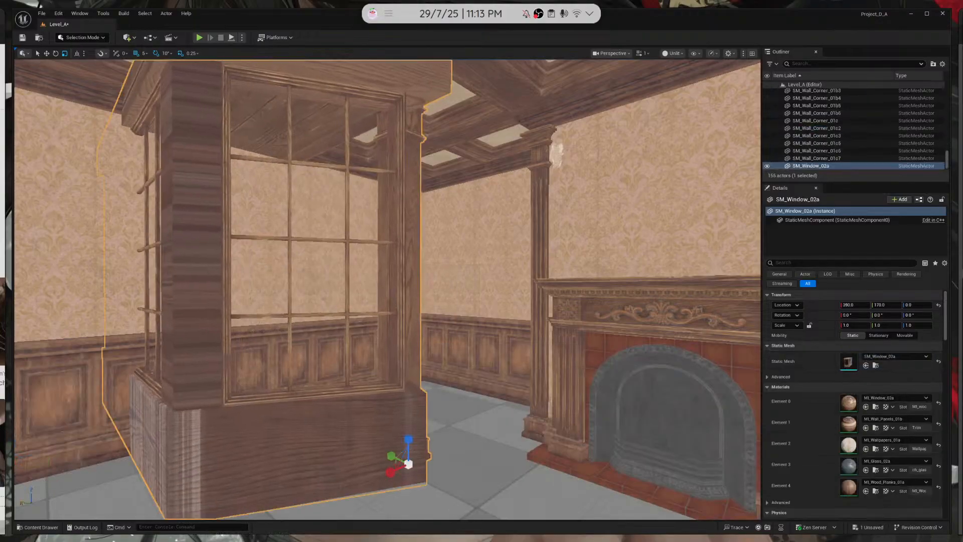
Rotate SM_Window_02a about Z and move it across the room toward the wall with the two columns
right_drag(391, 454, 366, 454)
key(s)
right_drag(379, 407, 431, 407)
key(e)
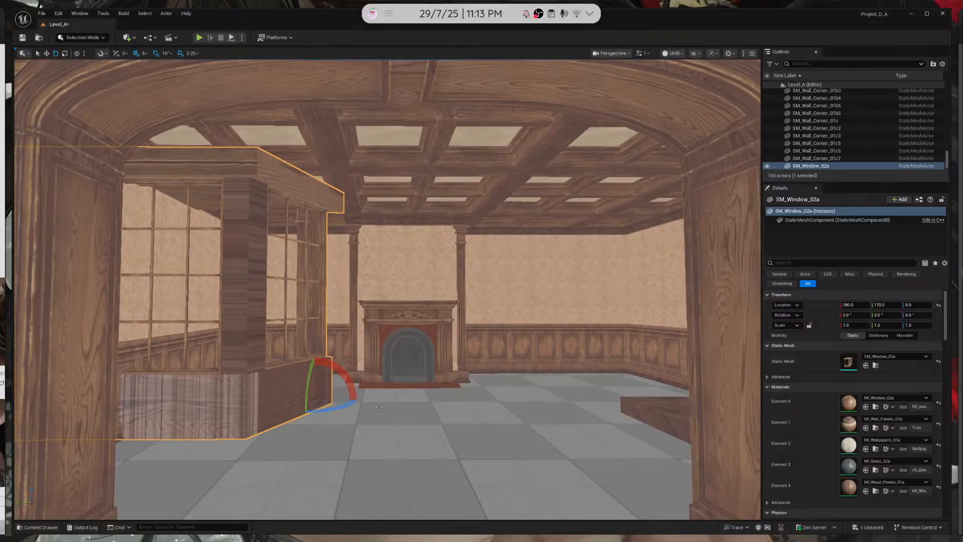
mouse_move(352, 405)
mouse_down()
mouse_move(381, 404)
mouse_move(357, 402)
mouse_up()
key(a)
right_drag(357, 402, 261, 385)
key(d)
key(w)
drag(340, 404, 690, 335)
right_drag(690, 335, 752, 331)
key(w)
Delete the two wall panels covering the bay window and slide SM_Window_02a sideways into the opening between them
right_drag(509, 257, 451, 253)
click(509, 257)
ctrl+click(366, 257)
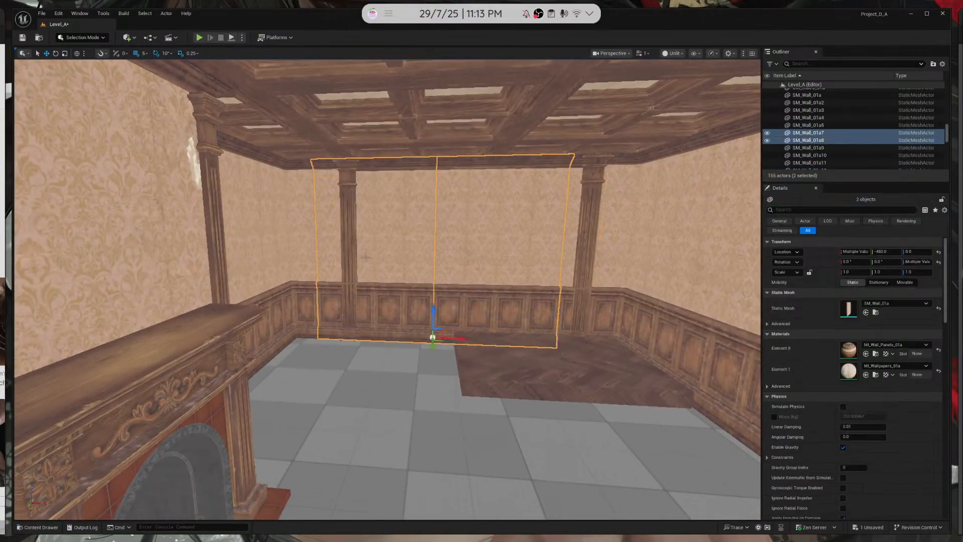
key(Delete)
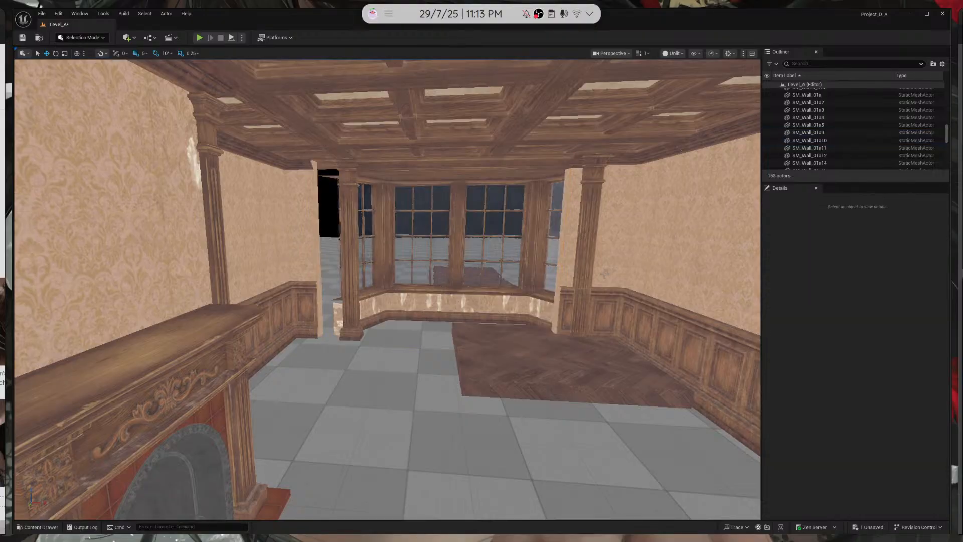
click(542, 341)
drag(355, 339, 341, 339)
Delete the herringbone wood floor piece SM_Floor_01a in front of the bay window
key(w)
right_drag(473, 379, 577, 390)
click(473, 379)
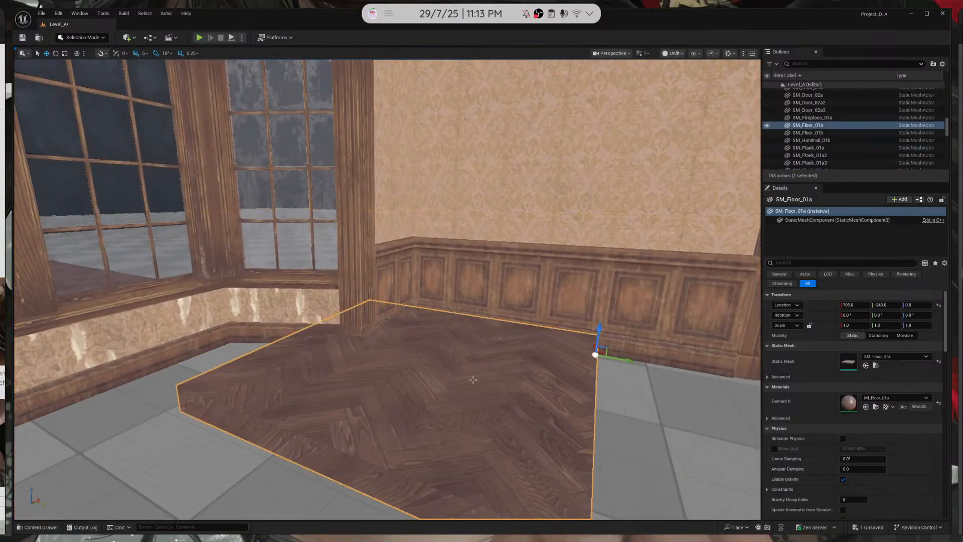
key(Delete)
Examine from inside how SM_Window_02a meets the walls, corner columns and ceiling on both sides
right_drag(473, 379, 354, 328)
click(410, 293)
right_drag(410, 292, 378, 372)
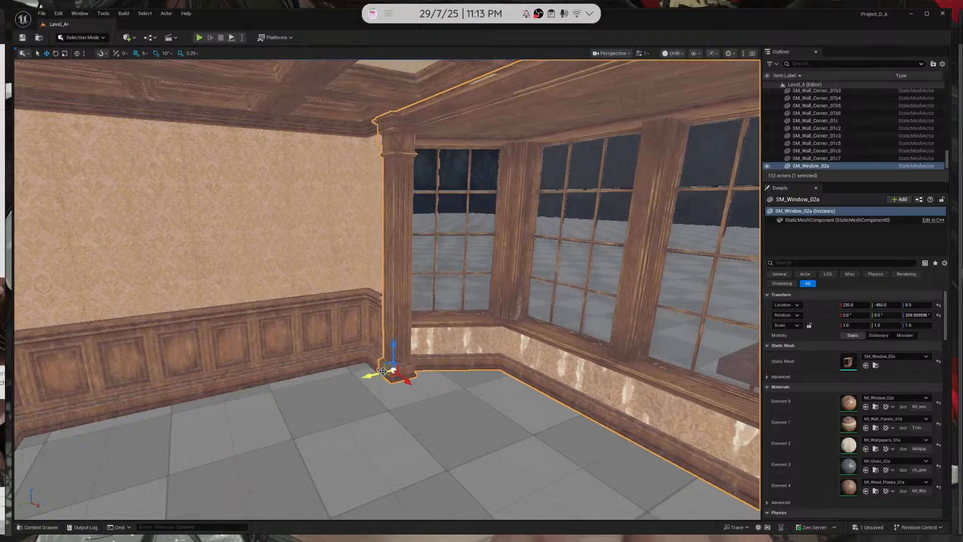
key(Escape)
right_drag(383, 372, 389, 360)
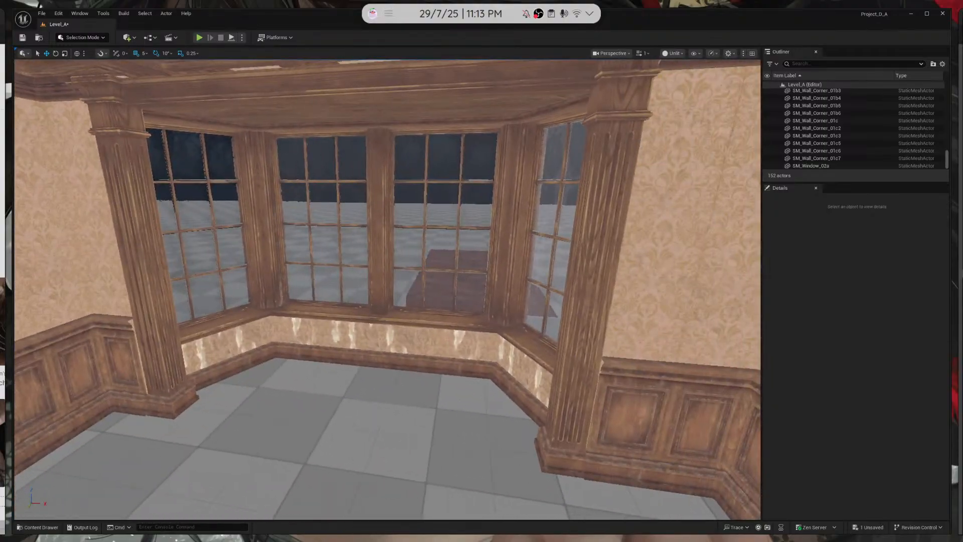
click(385, 346)
right_drag(385, 346, 372, 352)
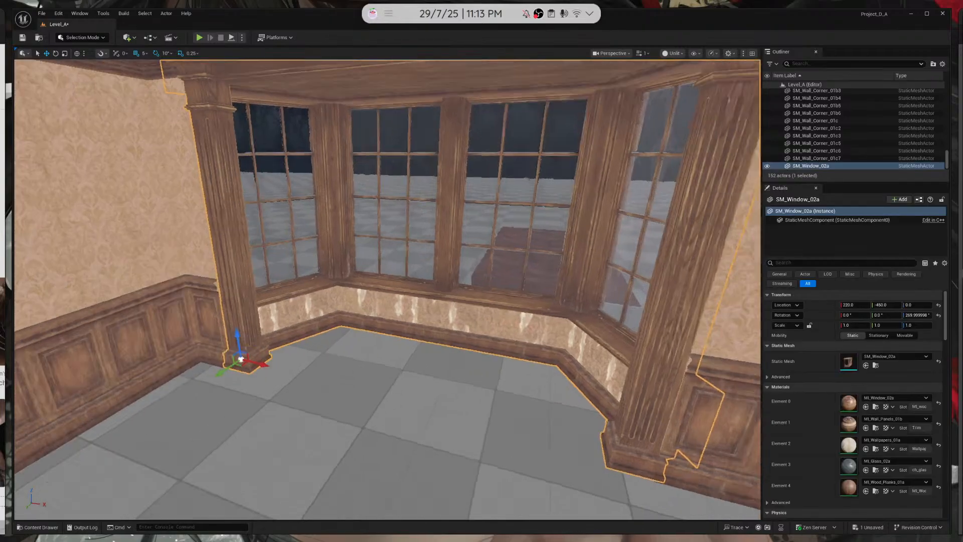
key(Escape)
right_drag(239, 365, 284, 327)
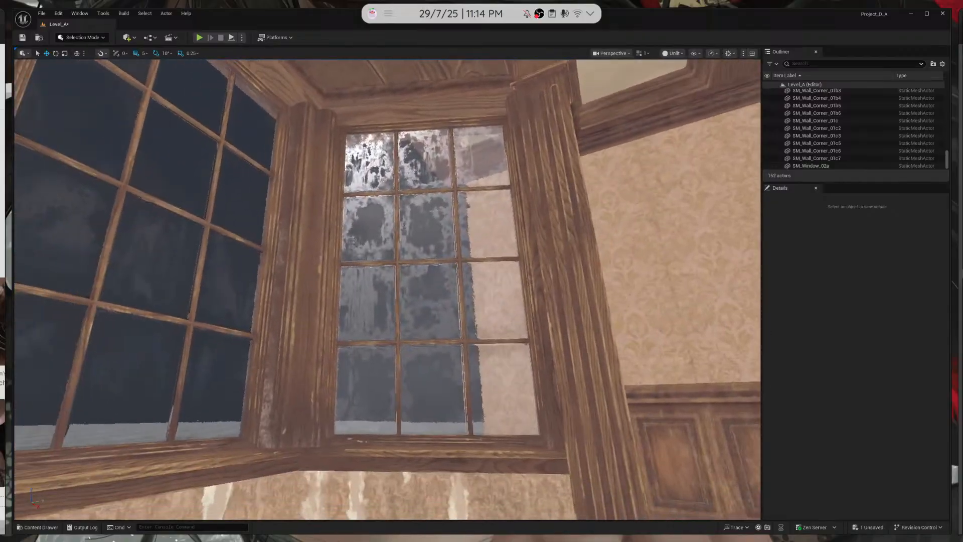
Set the viewport to Lit mode and inspect the bay window, the fireplace room and the adjoining corridor
click(673, 53)
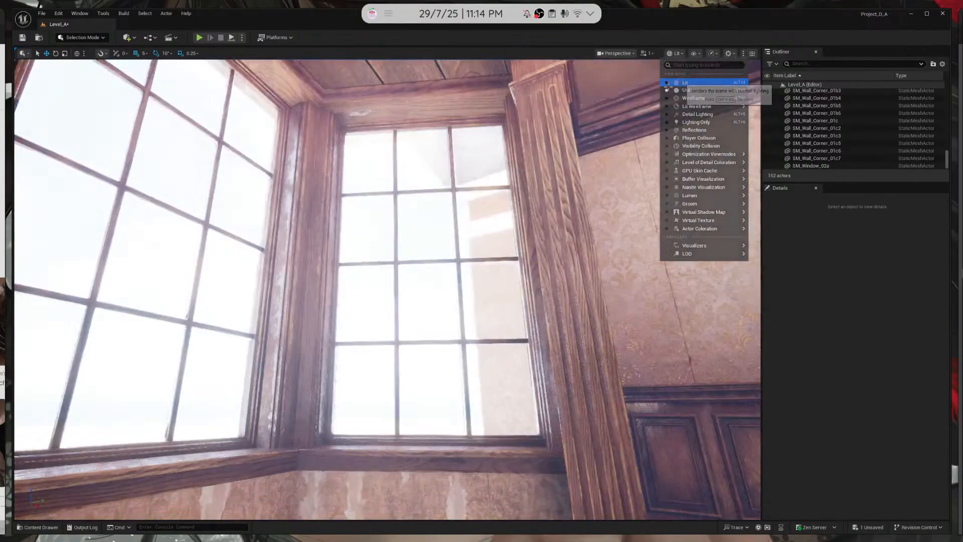
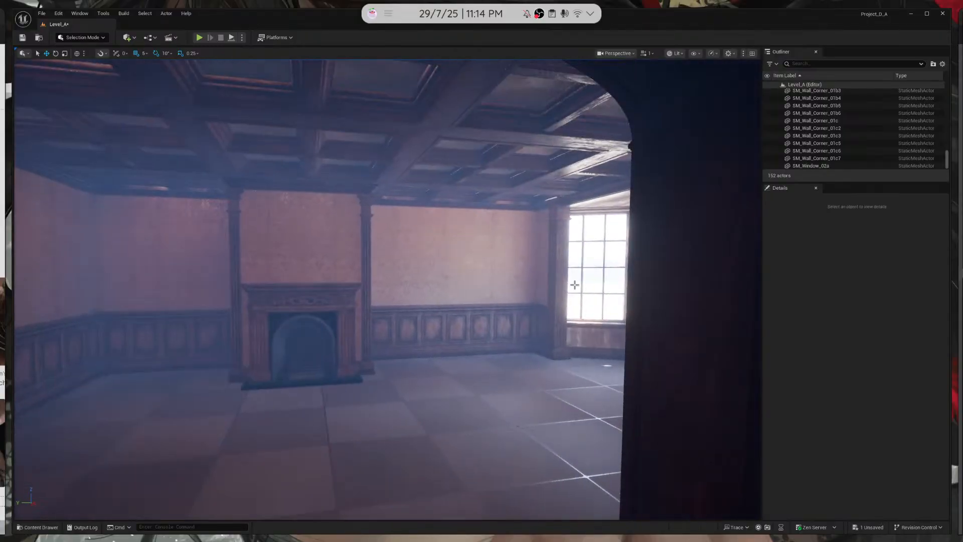
key(w)
right_drag(575, 284, 787, 275)
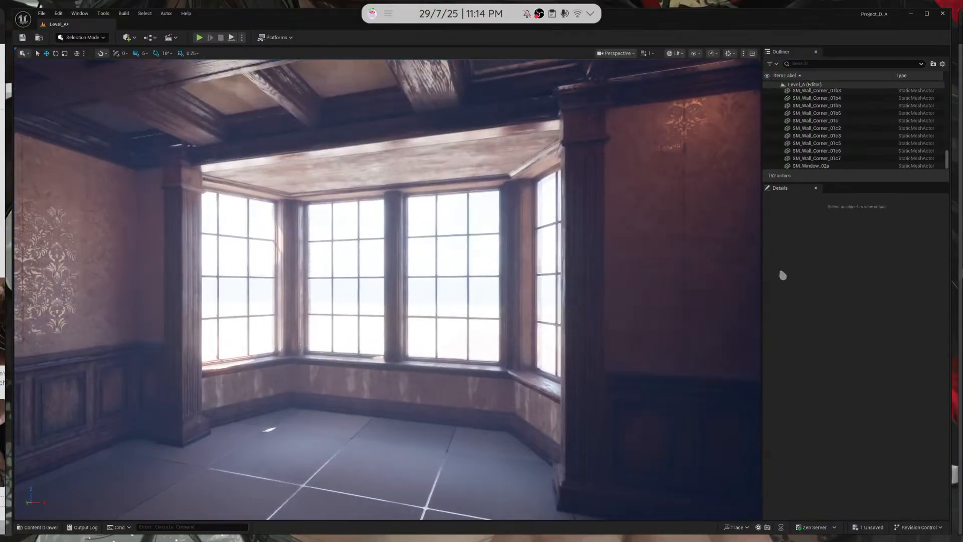
key(w)
right_drag(473, 310, 743, 318)
key(w)
key(w)
right_drag(387, 290, 147, 331)
key(w)
key(w)
key(d)
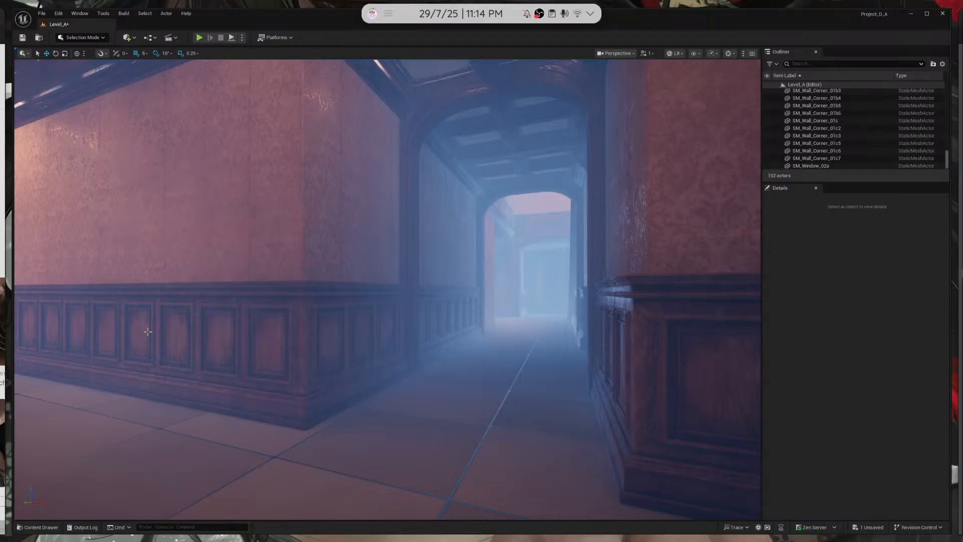
right_drag(147, 331, 612, 299)
key(w)
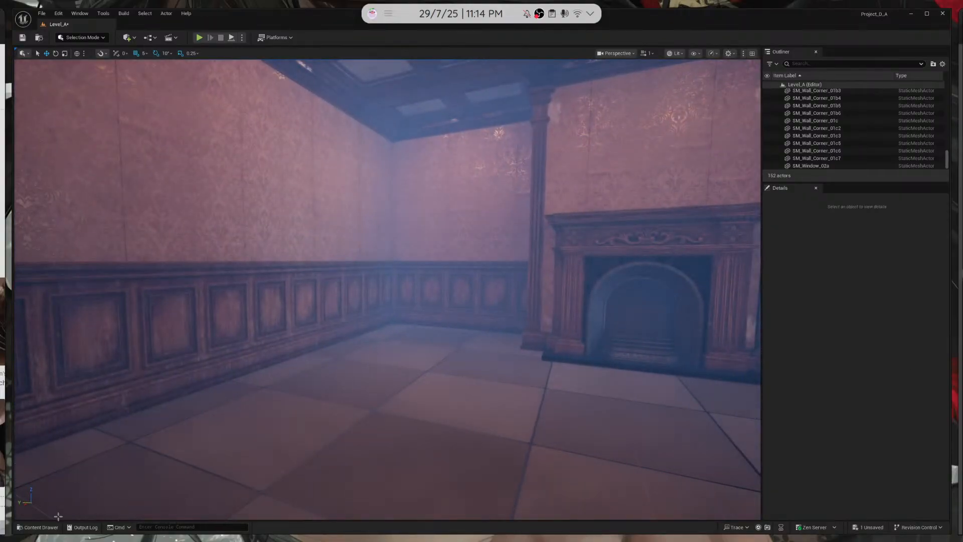
Try out SM_Window_01a in the fireplace room, then remove it
click(37, 527)
drag(133, 430, 337, 349)
scroll(337, 349, down, 10)
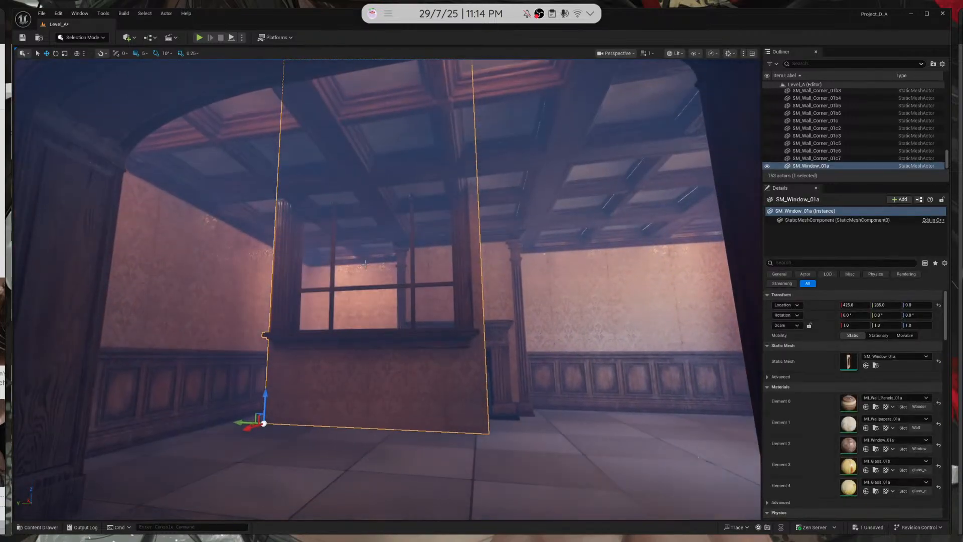
key(Delete)
Examine the panelled walls and the archway into the fireplace room, then bring up the mesh library
right_drag(366, 264, 325, 263)
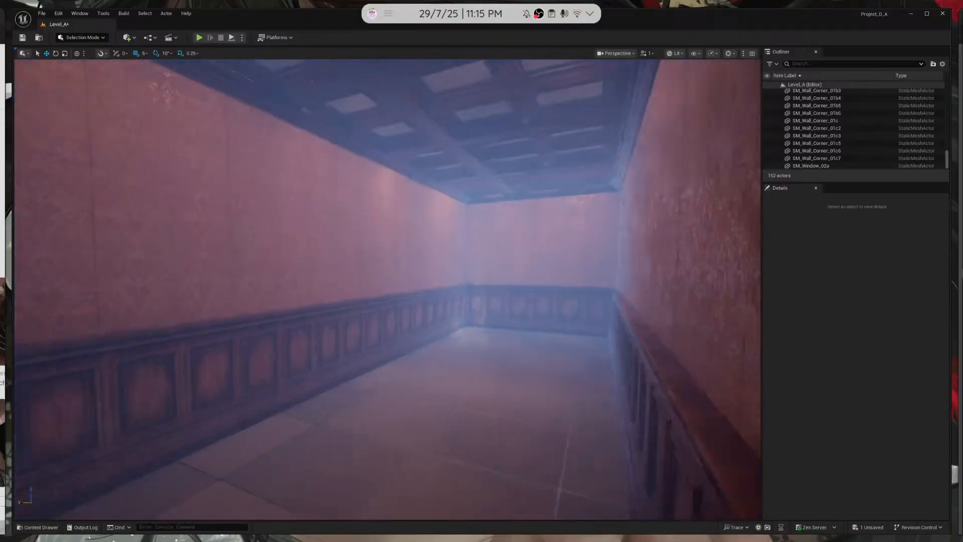
right_drag(353, 248, 353, 248)
click(353, 249)
click(521, 271)
click(401, 271)
click(230, 271)
right_drag(381, 271, 501, 301)
click(602, 271)
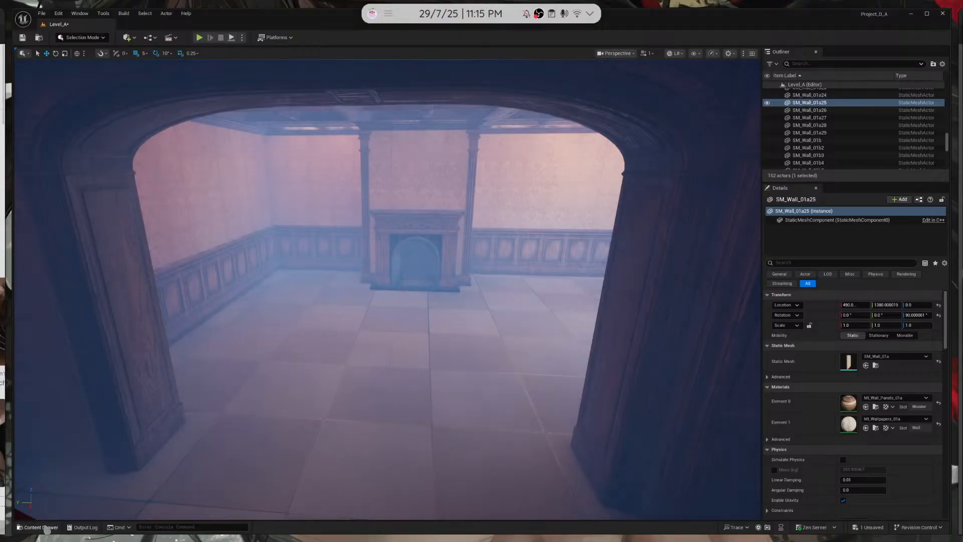
click(45, 527)
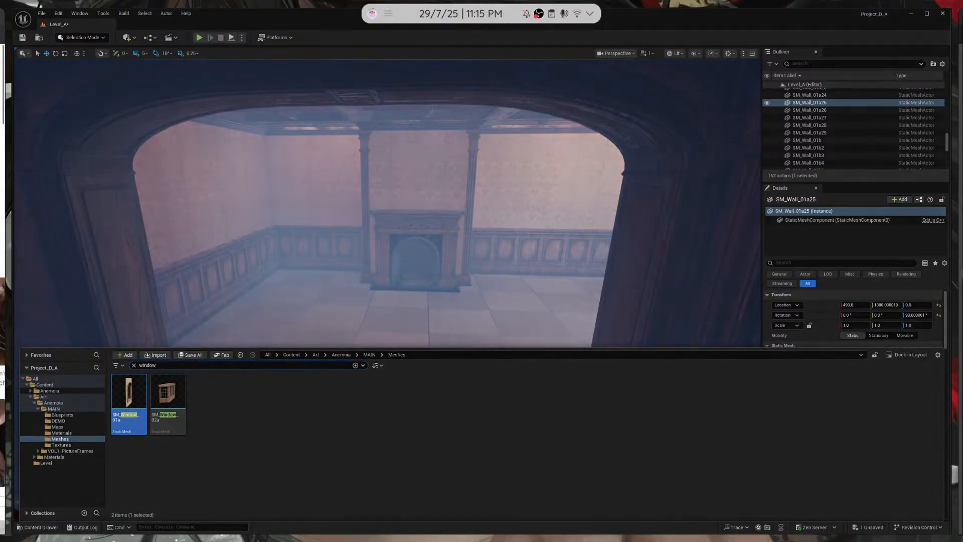
Switch to Firefox and search Google Images for "victorian study room"
key(alt+Tab)
key(ctrl+a)
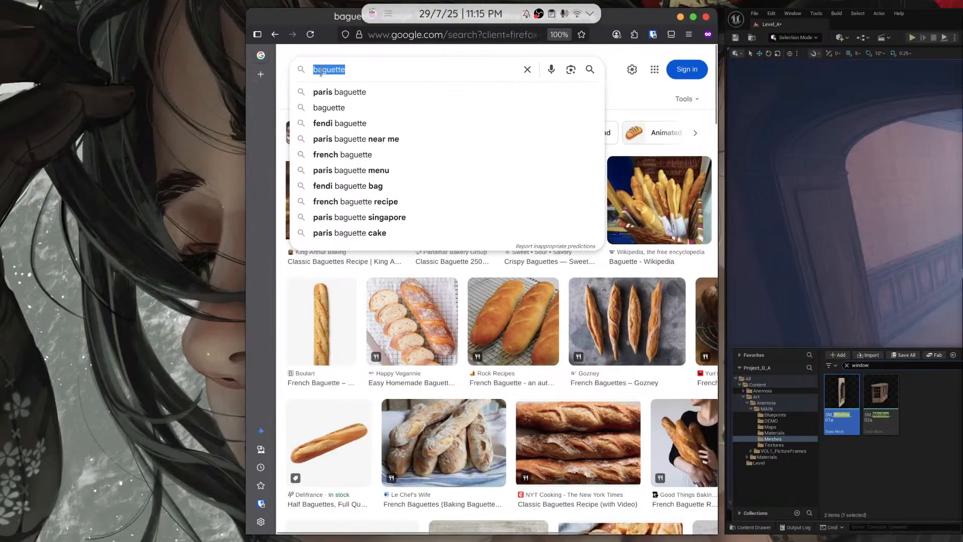
text(victorian su)
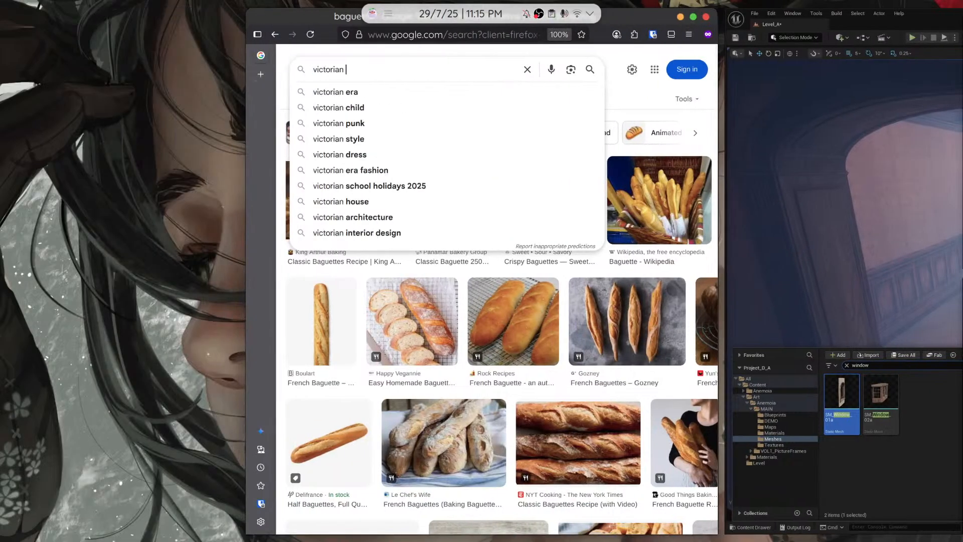
key(BackSpace)
text(tudy room)
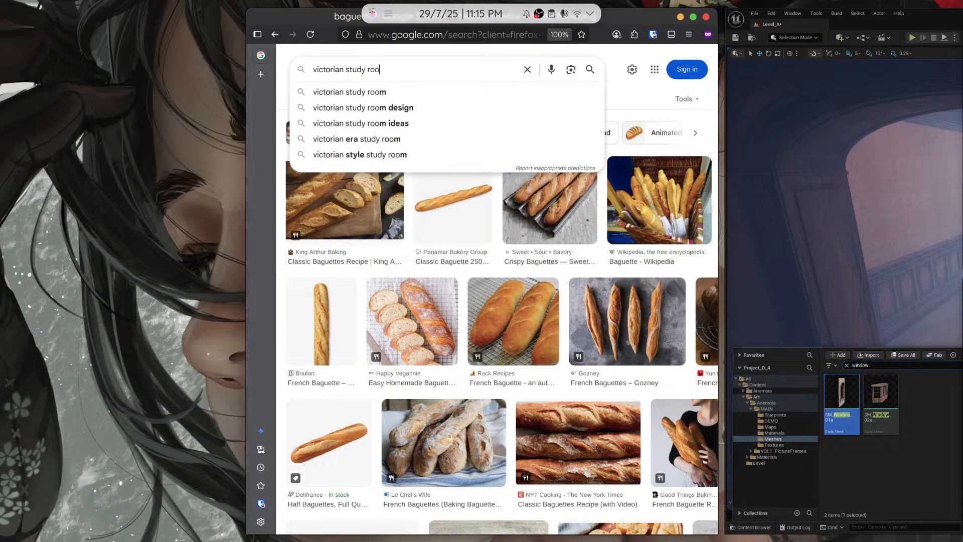
key(Return)
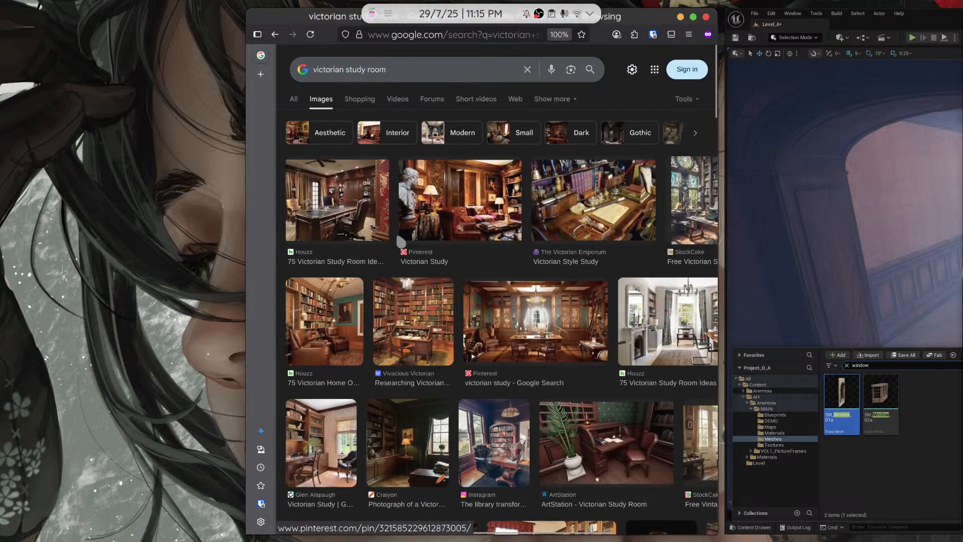
Preview the wood-panelled study and library photos among the first image results
click(337, 201)
click(441, 224)
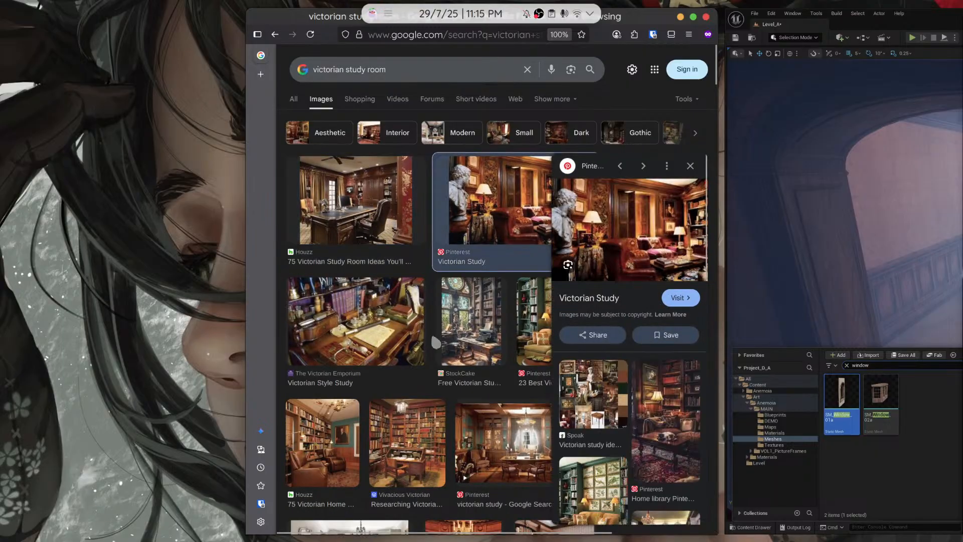
click(442, 335)
click(381, 321)
scroll(381, 321, down, 2)
click(433, 339)
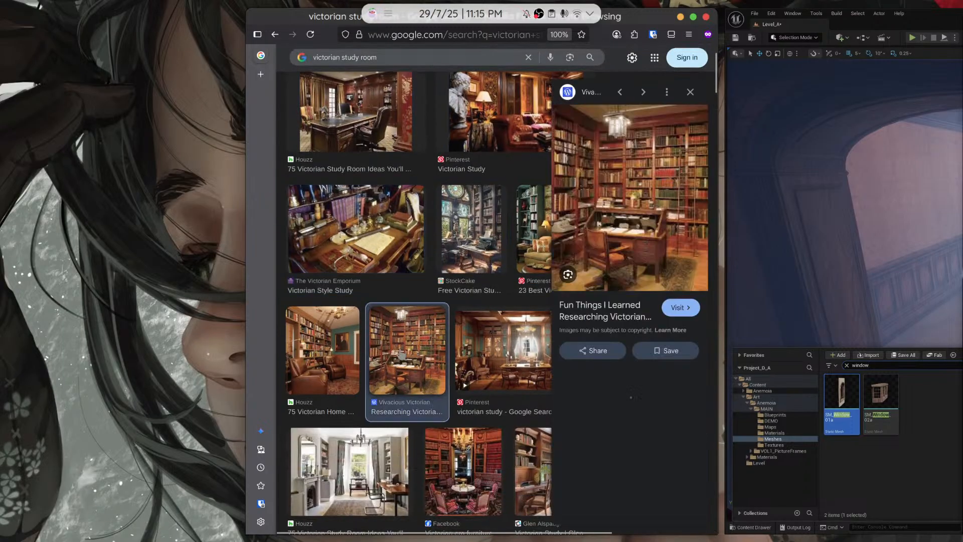
key(Right)
key(Left)
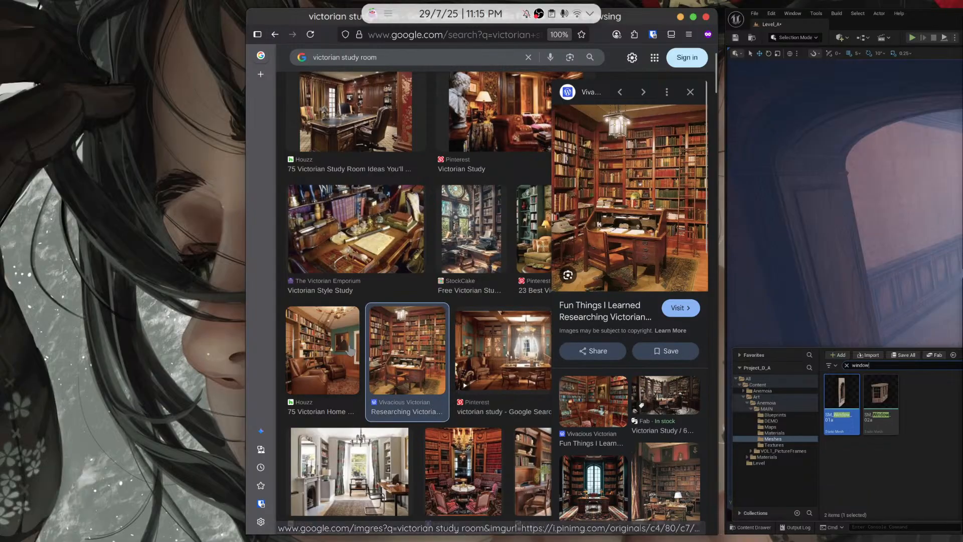
key(Left)
Preview more study room photos further down the results and open the Alspaugh Victorian Study page
scroll(443, 266, down, 3)
click(426, 314)
click(418, 316)
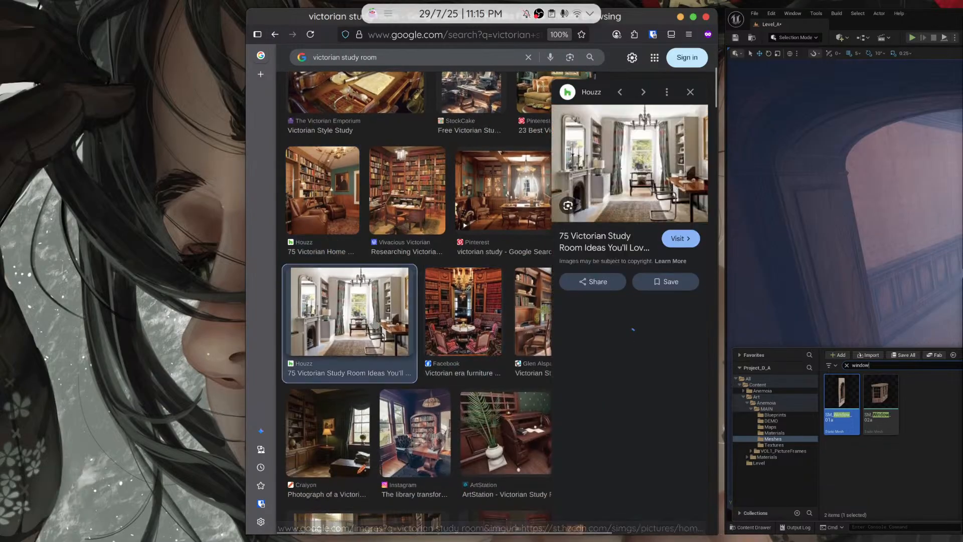
click(427, 317)
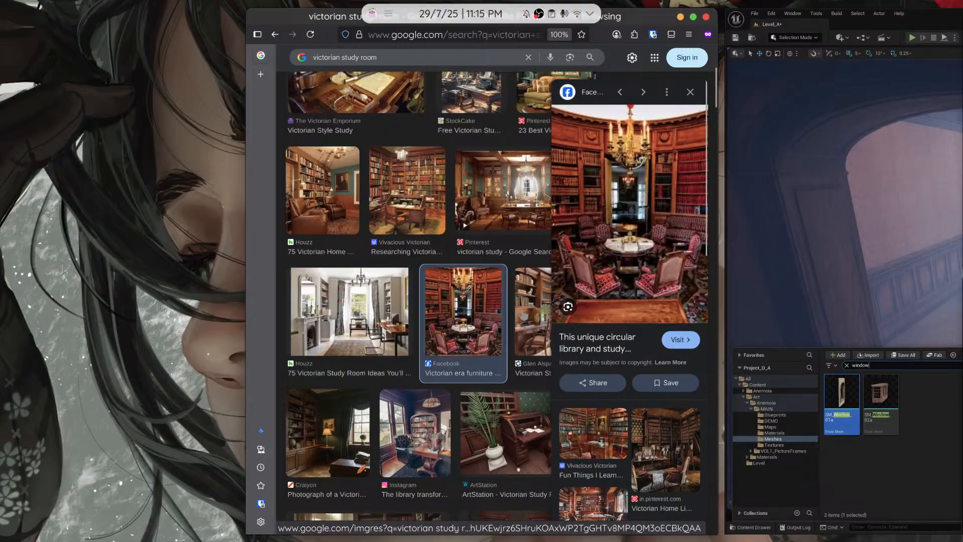
click(526, 314)
key(super+Right)
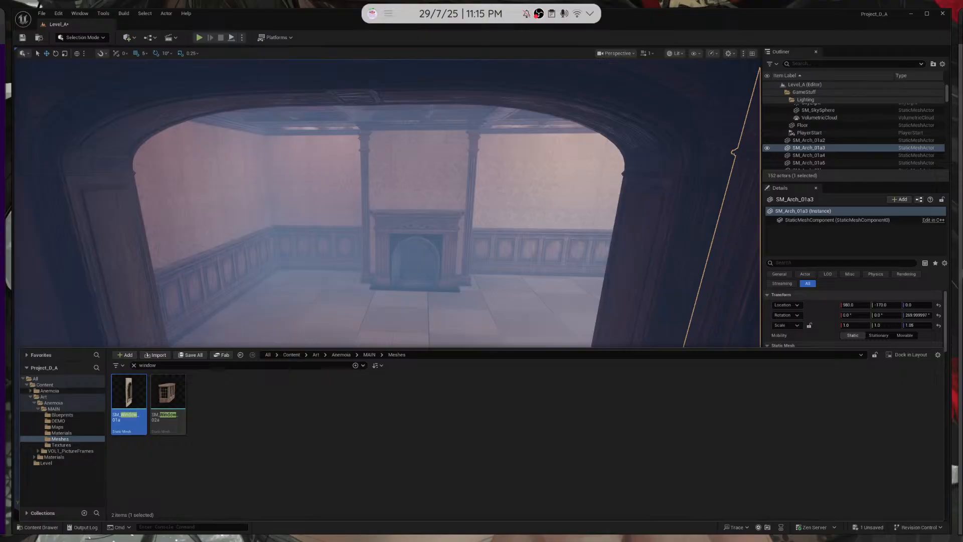
key(super+Left)
click(434, 40)
text(benedict com)
key(BackSpace)
key(BackSpace)
key(BackSpace)
key(BackSpace)
key(BackSpace)
key(BackSpace)
key(BackSpace)
key(BackSpace)
key(BackSpace)
key(BackSpace)
key(BackSpace)
key(BackSpace)
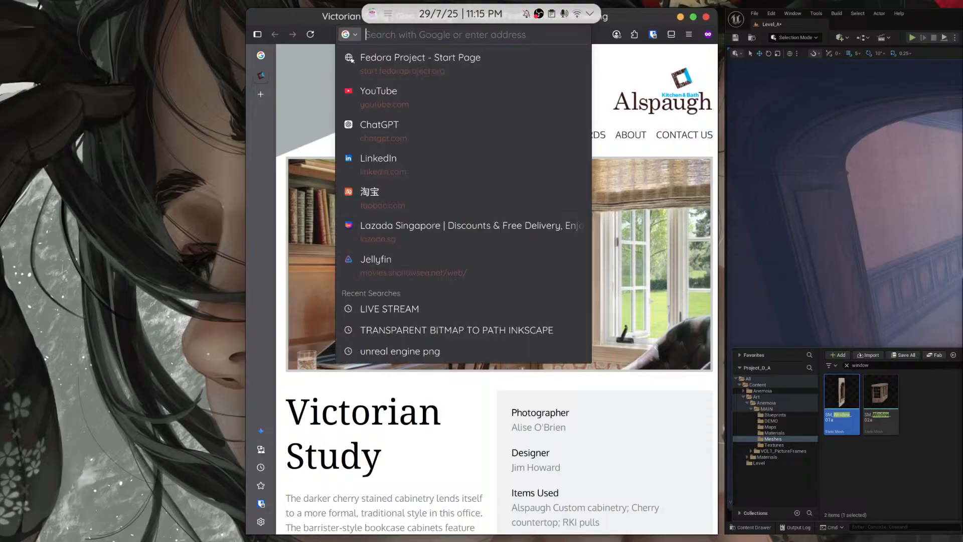
key(Escape)
key(Down)
key(Escape)
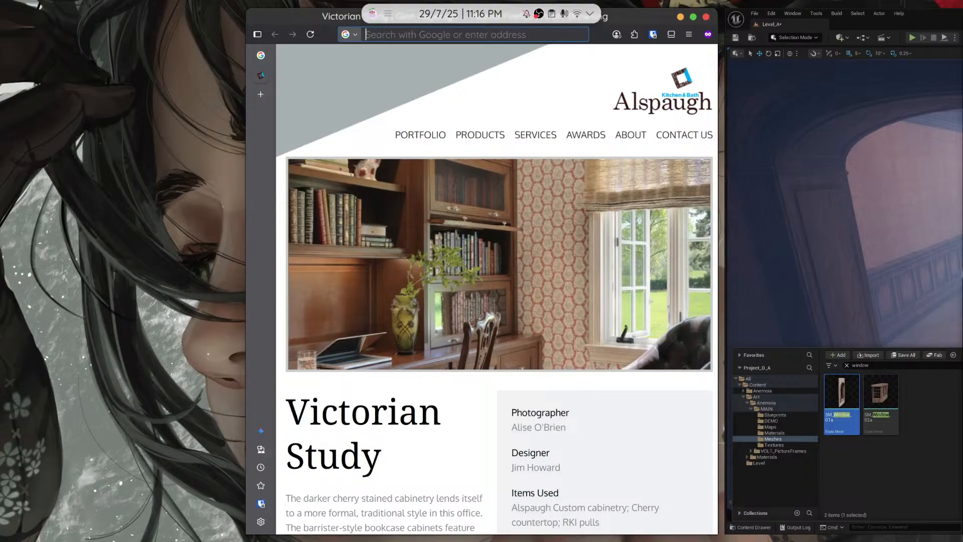
Search Google for "sherlock homes house benedict" with the corrected spelling and preview the House & Garden room photo among the images
text(sherlock)
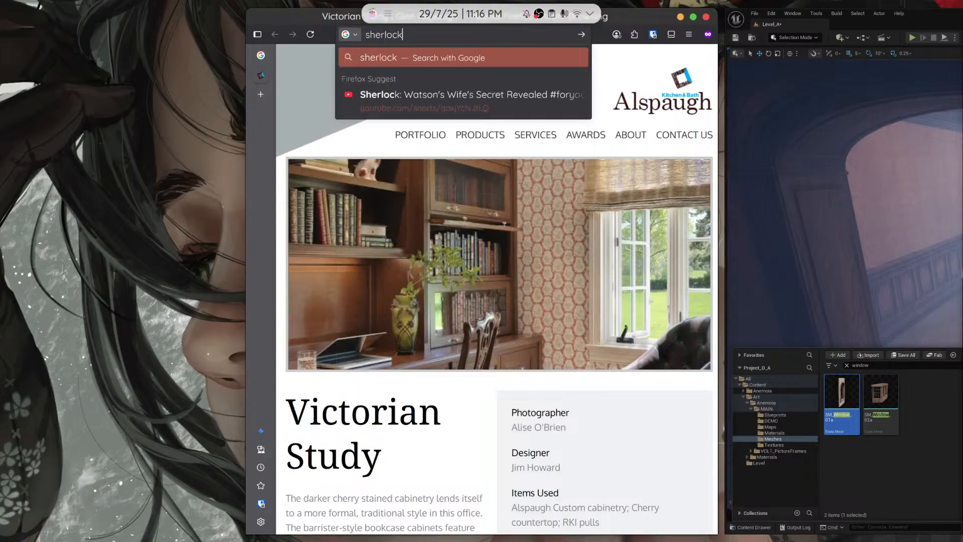
text( homes)
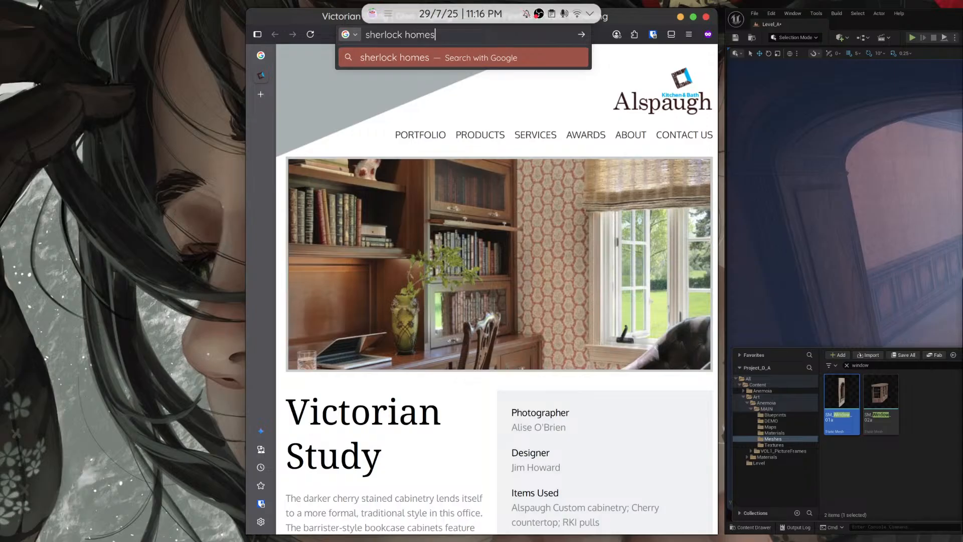
text(ouse)
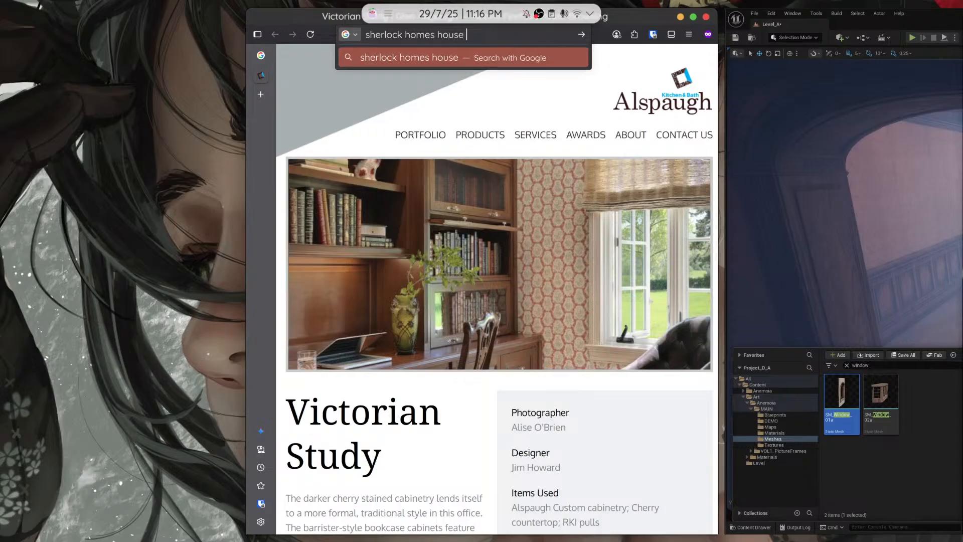
text( benedict)
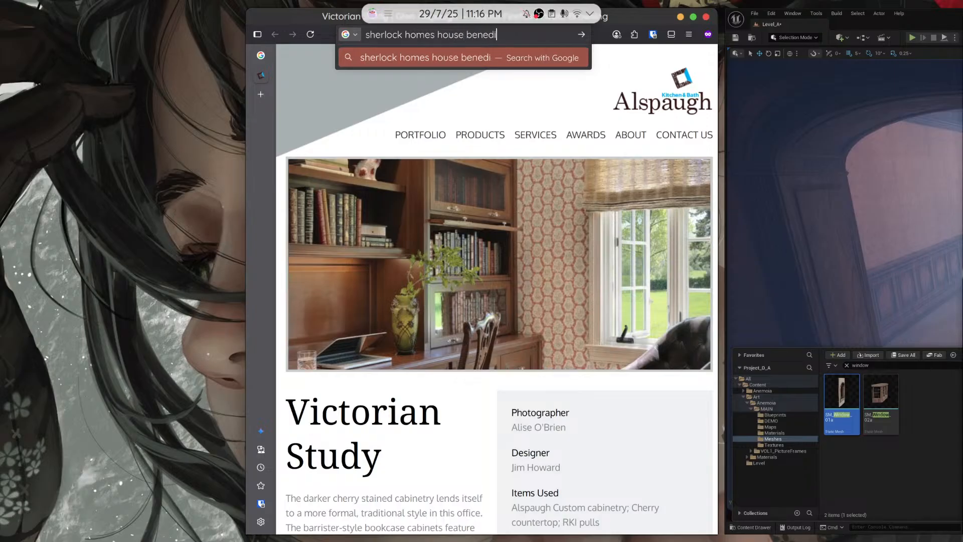
key(Return)
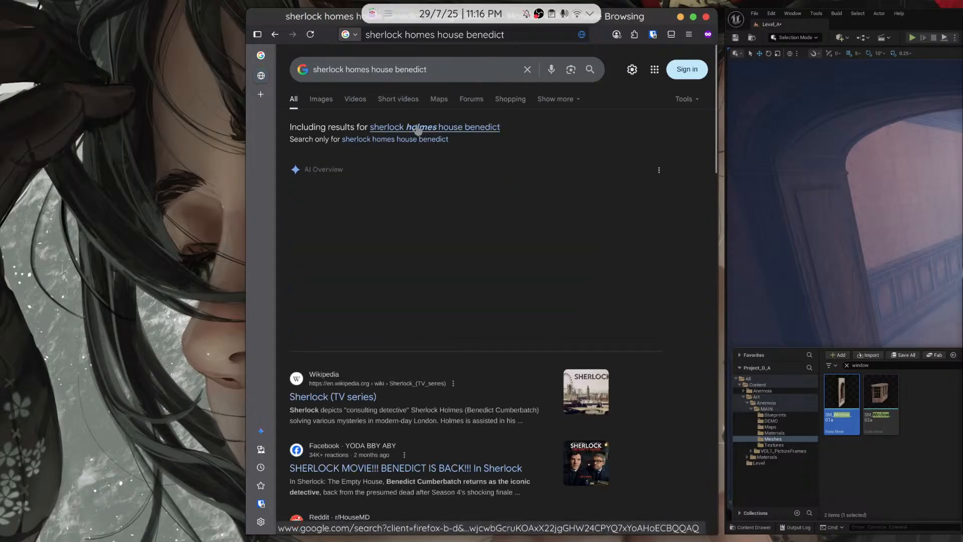
click(413, 127)
click(331, 100)
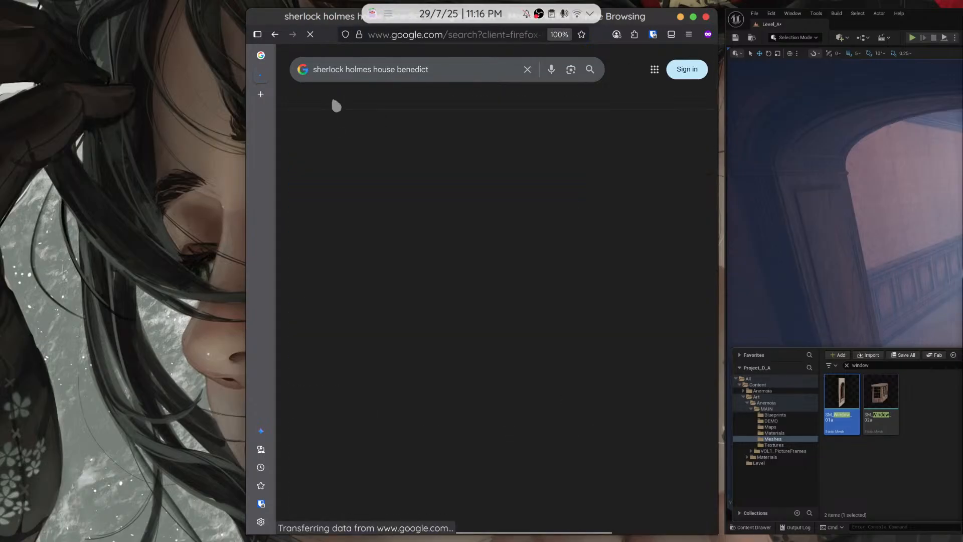
click(367, 213)
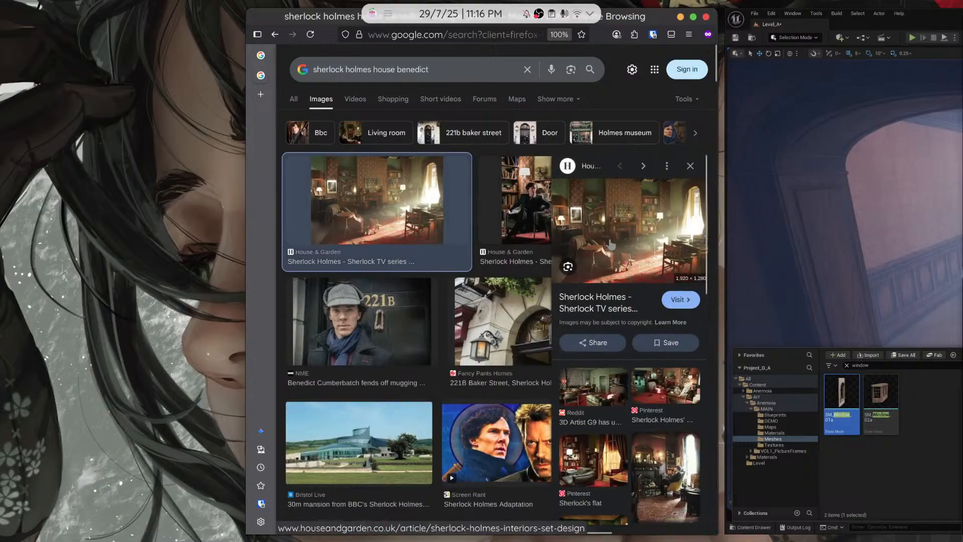
Preview the Pinterest image of Sherlock Holmes' apartment among the related images
click(547, 225)
click(407, 214)
click(659, 391)
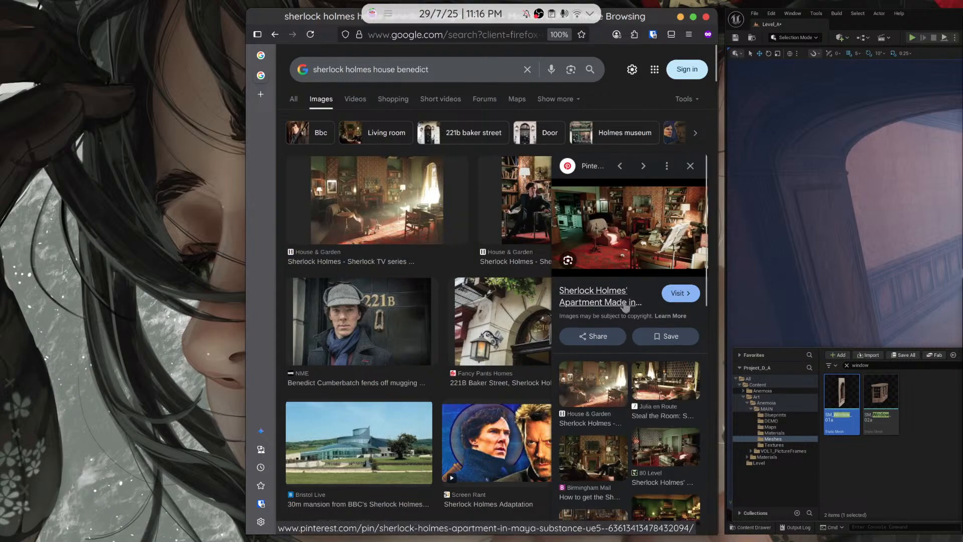
Switch back to Unreal Engine and search the Meshes folder for bookcase assets
click(822, 241)
right_drag(501, 215, 607, 216)
right_drag(678, 250, 621, 258)
key(grave)
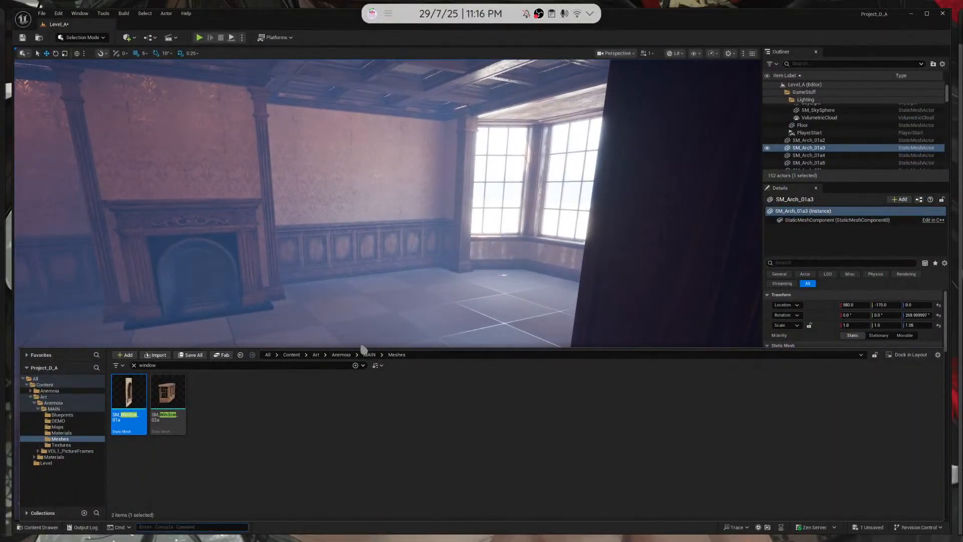
text(book)
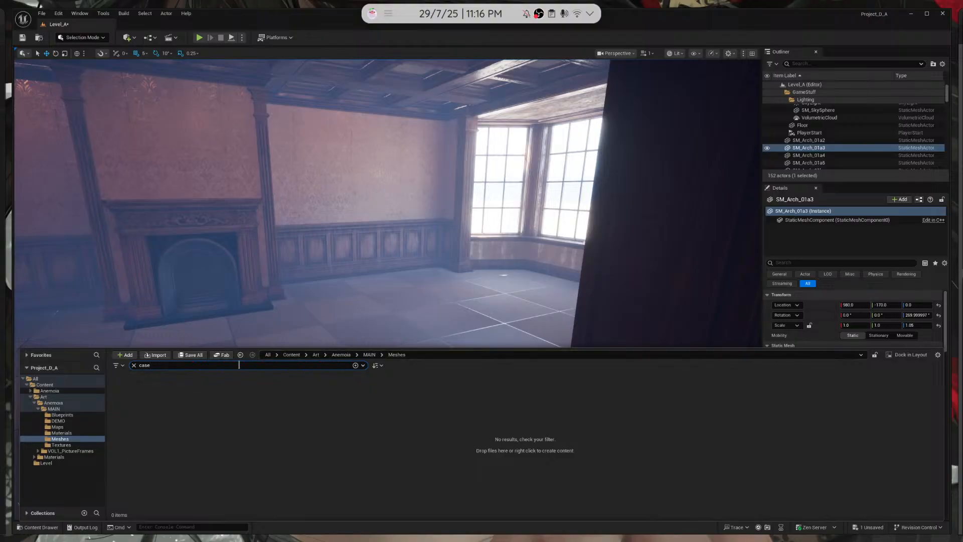
key(BackSpace)
Search the Meshes folder for "carpet" and place SM_carpet_01a on the empty floor outside the house
right_drag(151, 281, 127, 281)
key(s)
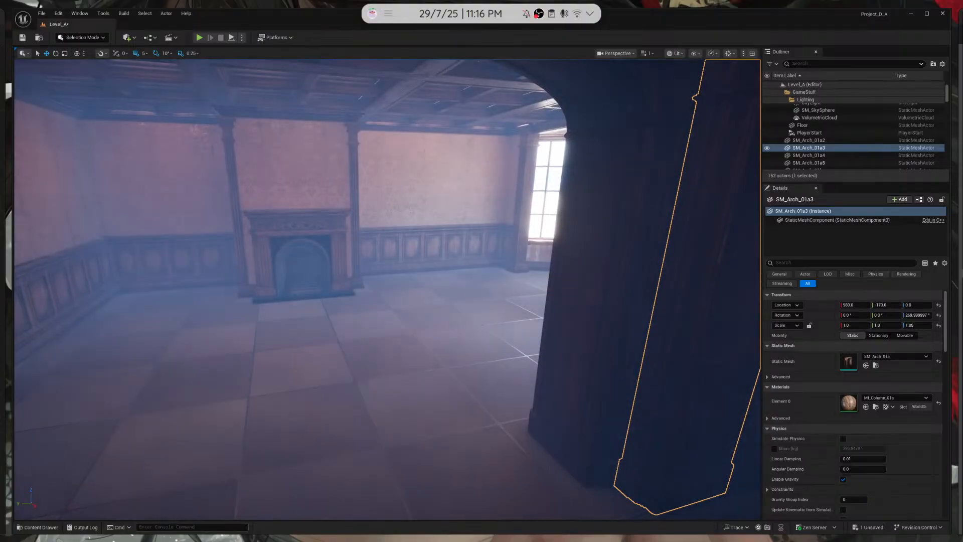
key(ctrl+space)
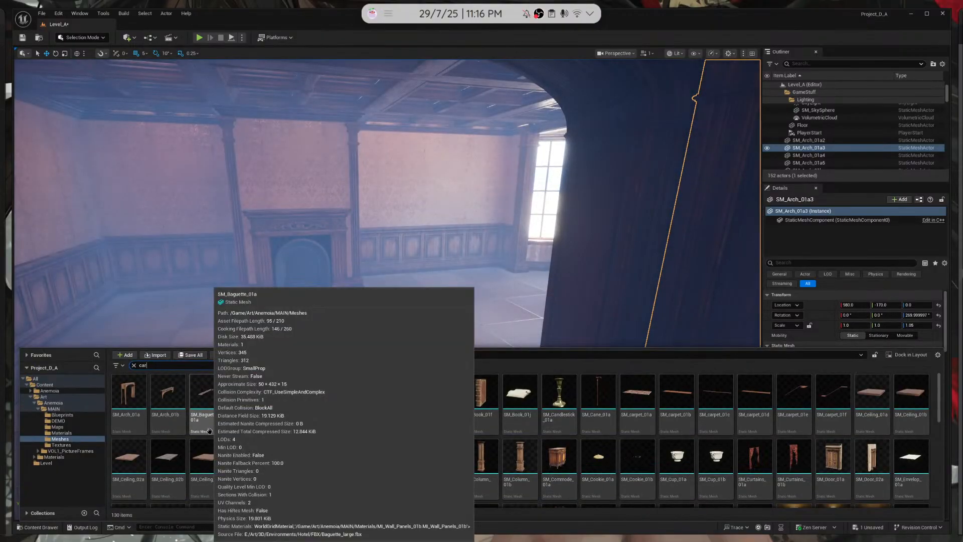
text(car[e)
key(BackSpace)
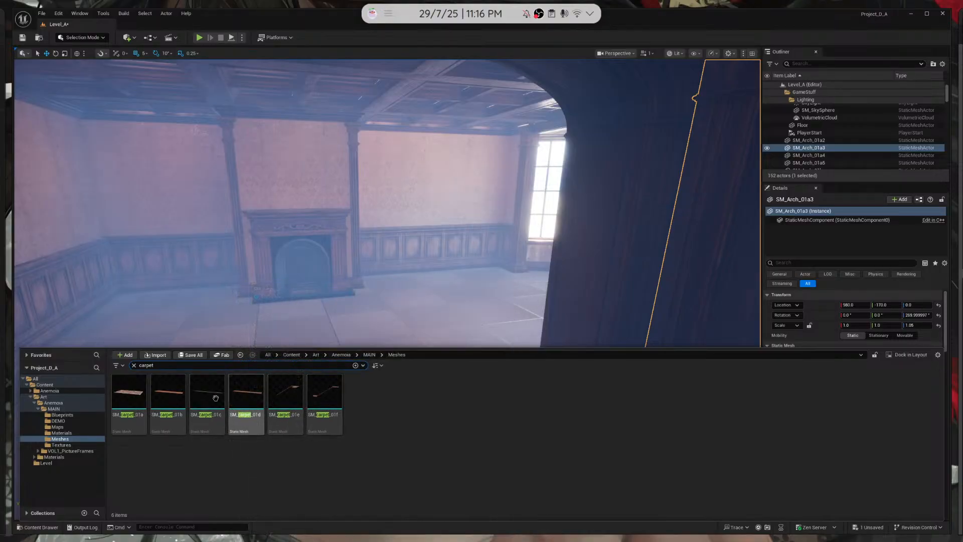
key(s)
right_drag(320, 251, 522, 271)
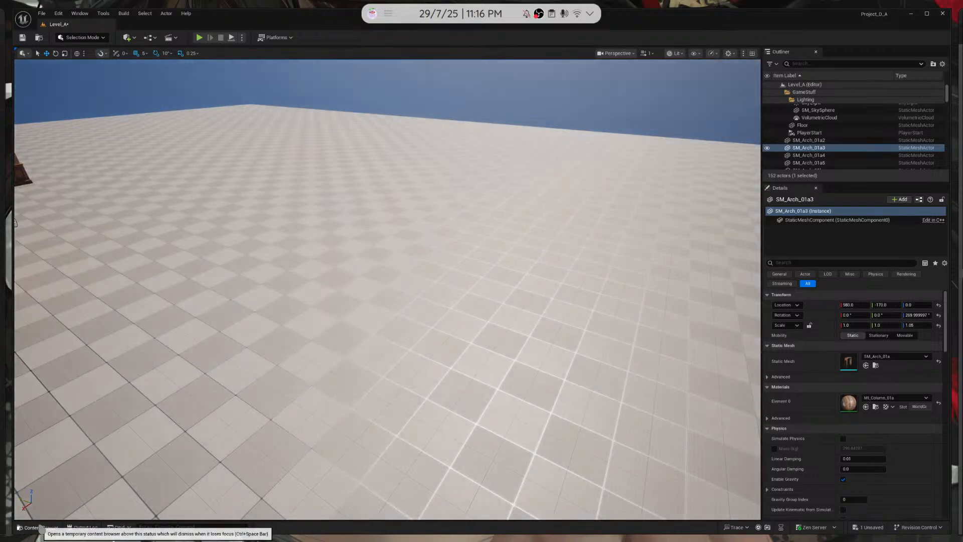
click(38, 527)
drag(129, 393, 275, 306)
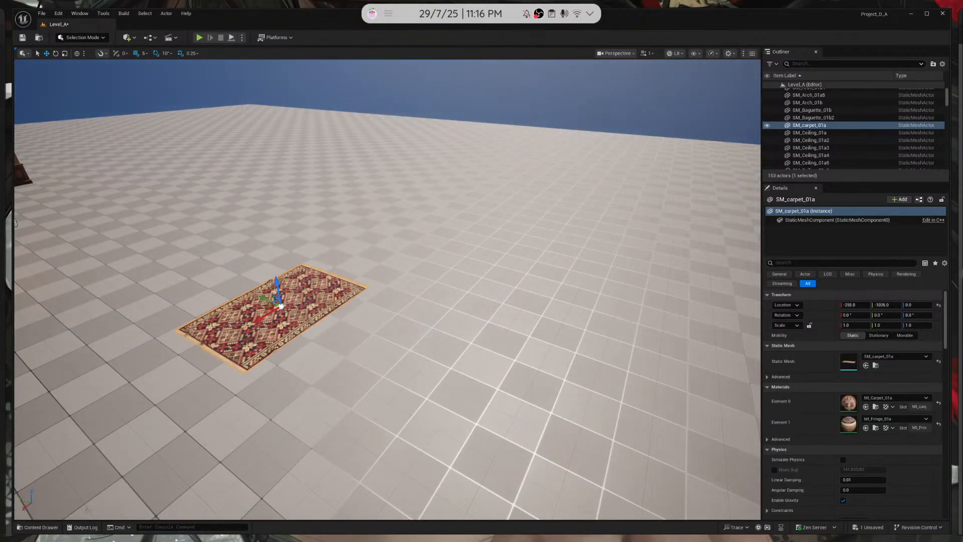
Place SM_carpet_01b, SM_carpet_01c and SM_carpet_01d on the open floor beside the first rug
click(55, 528)
drag(200, 394, 367, 362)
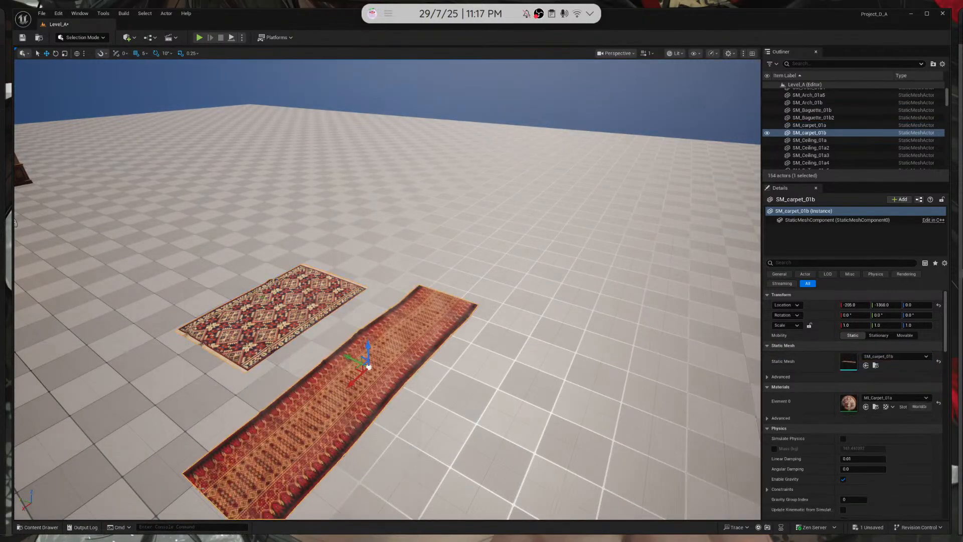
click(38, 527)
drag(208, 401, 503, 369)
right_drag(503, 368, 396, 403)
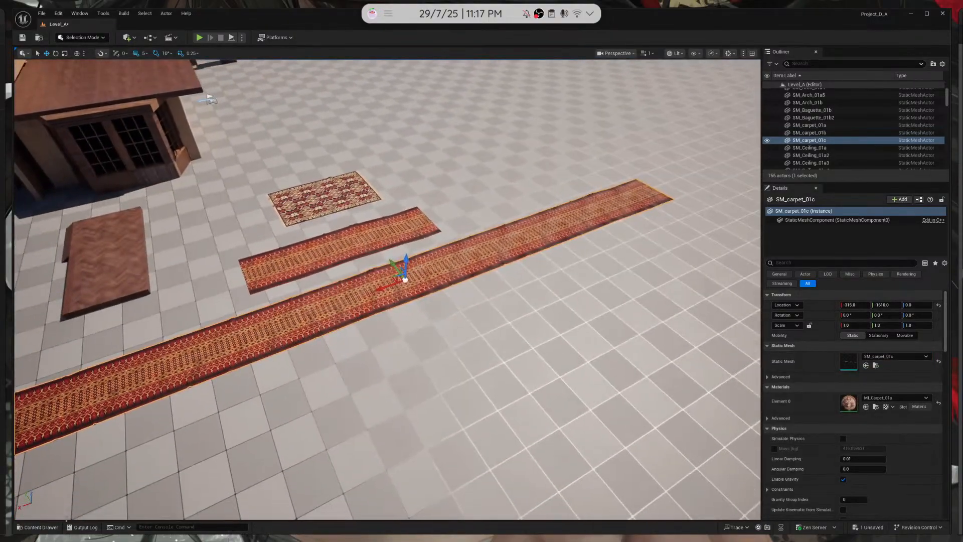
click(53, 527)
drag(257, 398, 455, 331)
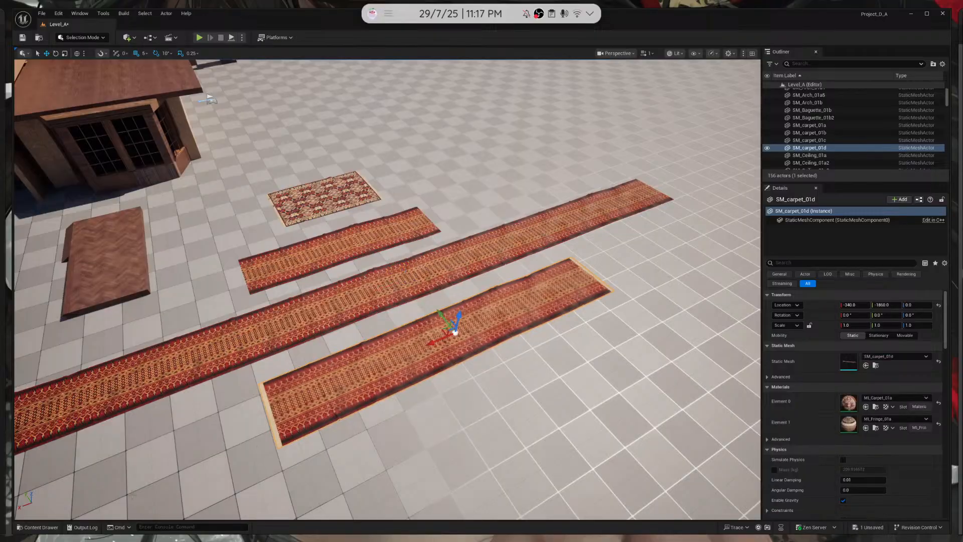
Place the stair carpet SM_carpet_01e on the open floor beside the long runners
click(56, 527)
drag(284, 405, 637, 373)
right_drag(637, 373, 567, 406)
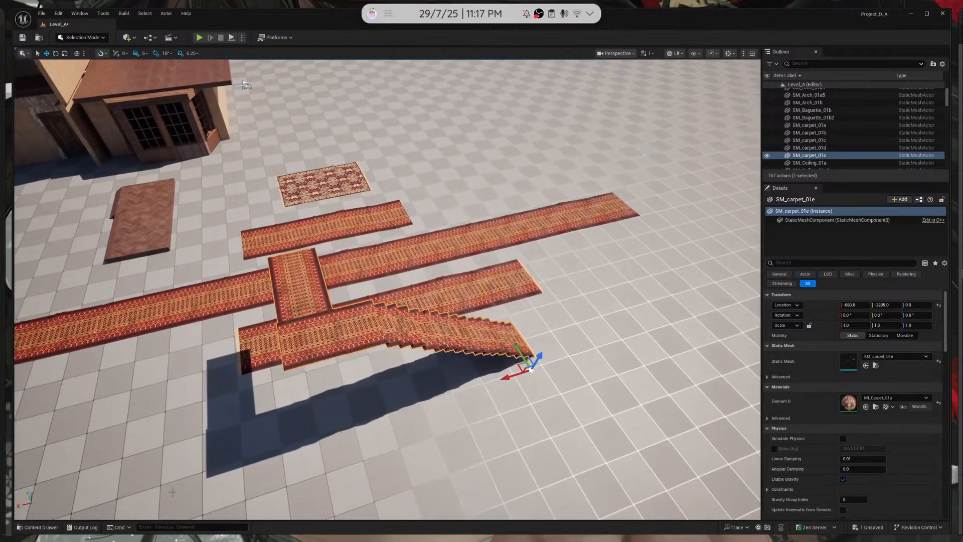
Place the second stair carpet, SM_carpet_01f, on the open floor next to the other carpets
click(40, 527)
drag(322, 404, 544, 436)
right_drag(382, 339, 452, 260)
Rotate the stair carpet SM_carpet_01e 90° about its vertical axis
key(e)
click(442, 213)
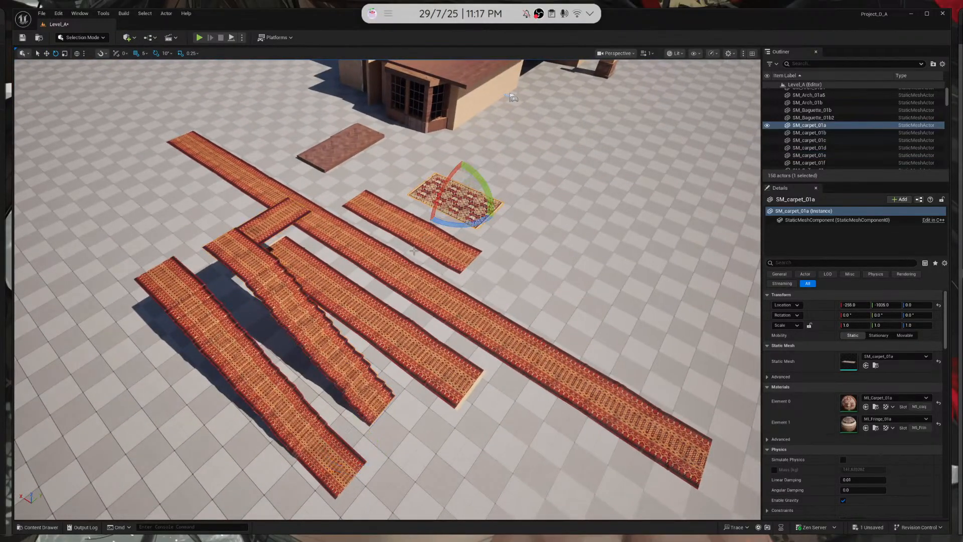
click(437, 235)
click(328, 346)
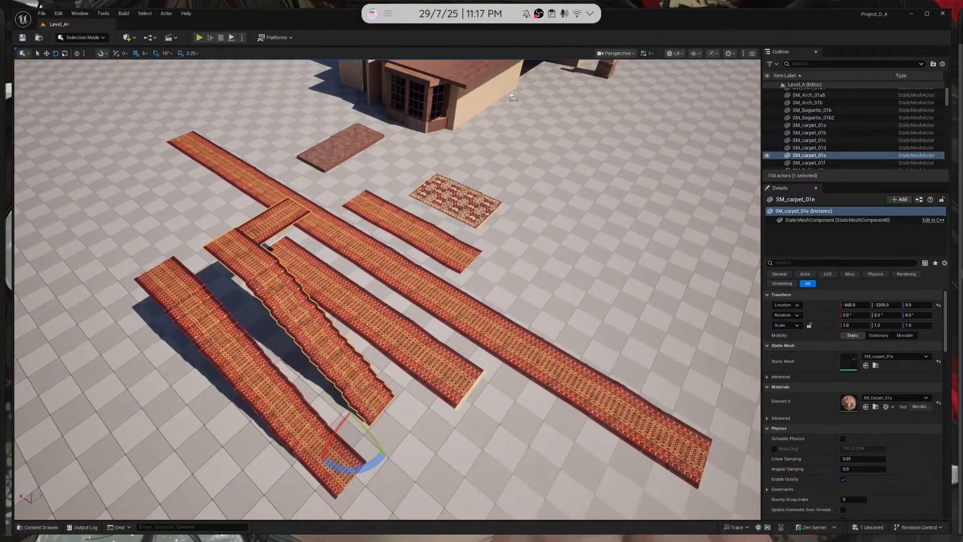
drag(358, 465, 226, 404)
right_drag(226, 404, 301, 351)
Move SM_carpet_01e from the open floor into the house's stair hall, to about X 935, Y -270
key(w)
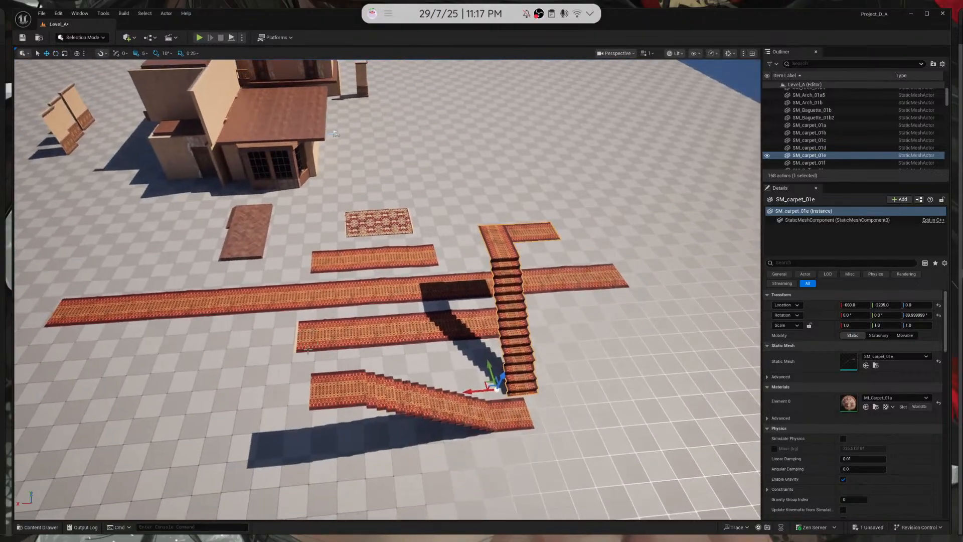
drag(478, 391, 80, 420)
right_drag(80, 420, 108, 260)
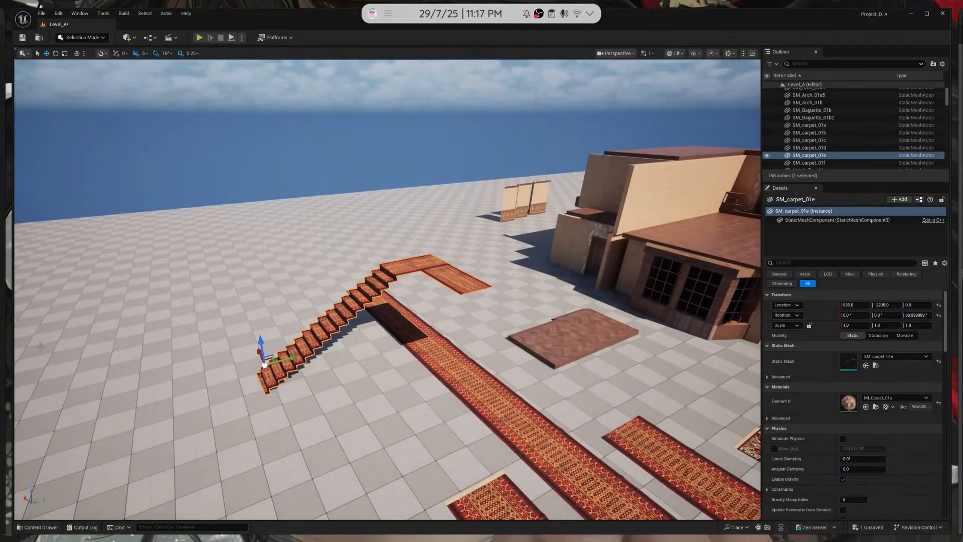
drag(302, 355, 632, 262)
key(q)
right_drag(632, 262, 687, 226)
key(w)
key(w)
key(s)
key(w)
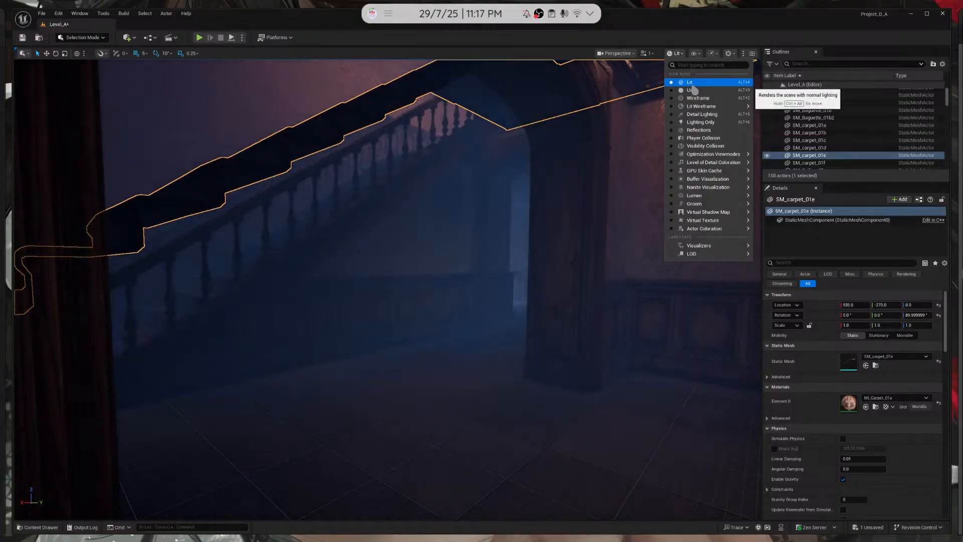
Switch the viewport to Unlit and bring the staircase with its stair carpet into view
click(681, 92)
key(s)
right_drag(667, 115, 647, 173)
key(s)
key(w)
key(s)
key(s)
right_drag(490, 321, 441, 326)
key(w)
Try SM_carpet_01e on the staircase at about X 1185, Y -70, inspect its upper landing section, and delete it
drag(432, 380, 60, 418)
key(s)
right_drag(114, 451, 40, 411)
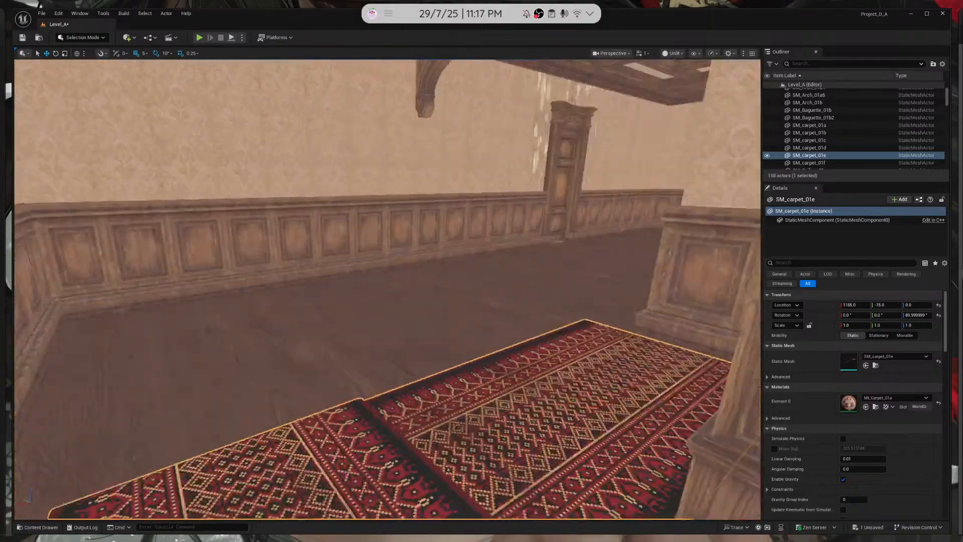
right_drag(40, 411, 100, 383)
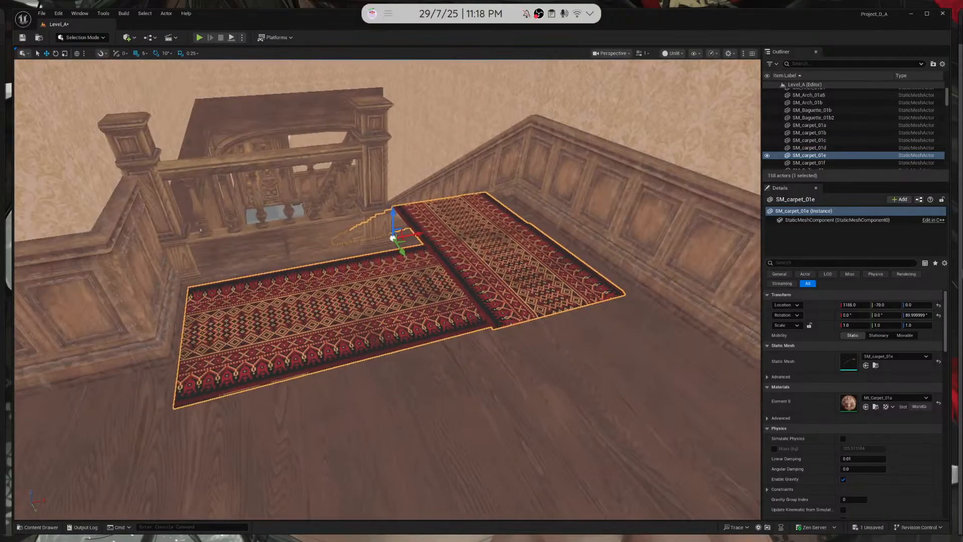
key(Delete)
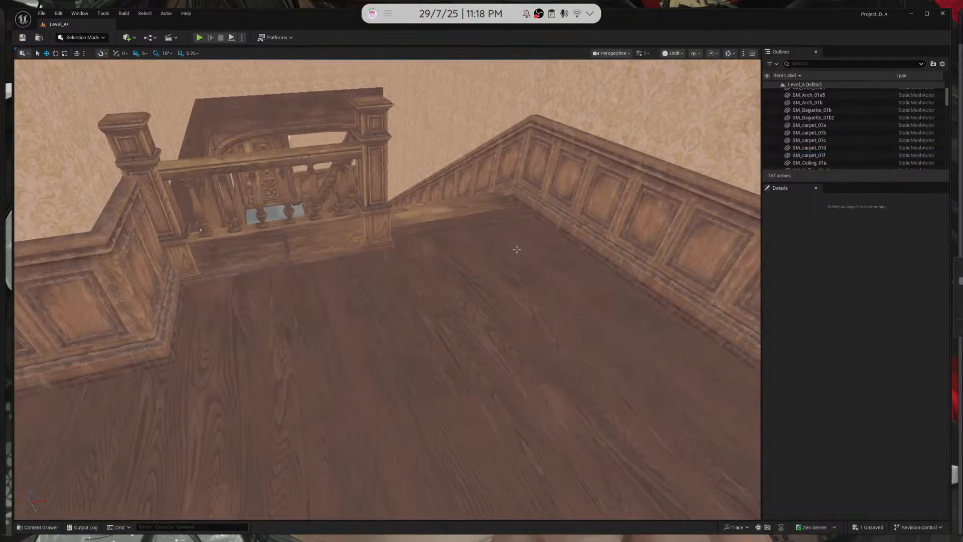
Select the remaining stair carpet SM_carpet_01f outside the house and rotate it 90° about its vertical axis
right_drag(459, 190, 296, 135)
click(420, 212)
right_drag(420, 213, 541, 256)
right_drag(244, 332, 301, 334)
key(e)
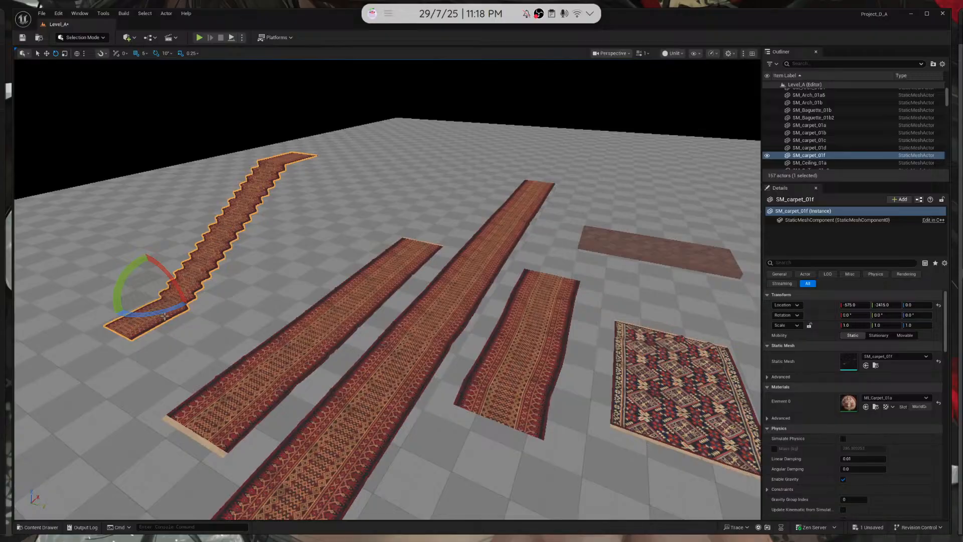
drag(199, 273, 189, 304)
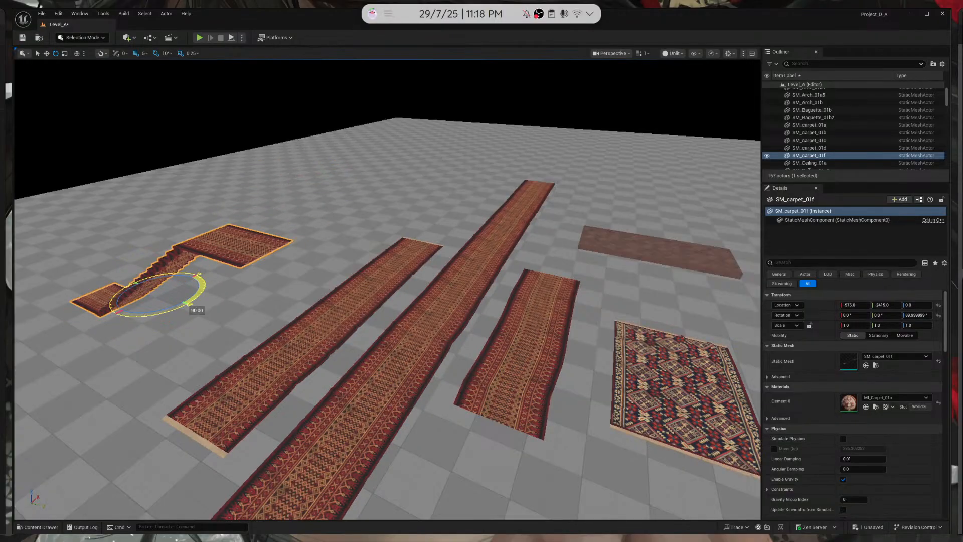
Move SM_carpet_01f from the open floor into the hall near the staircase, to about X 1125, Y -610
key(w)
scroll(243, 297, down, 3)
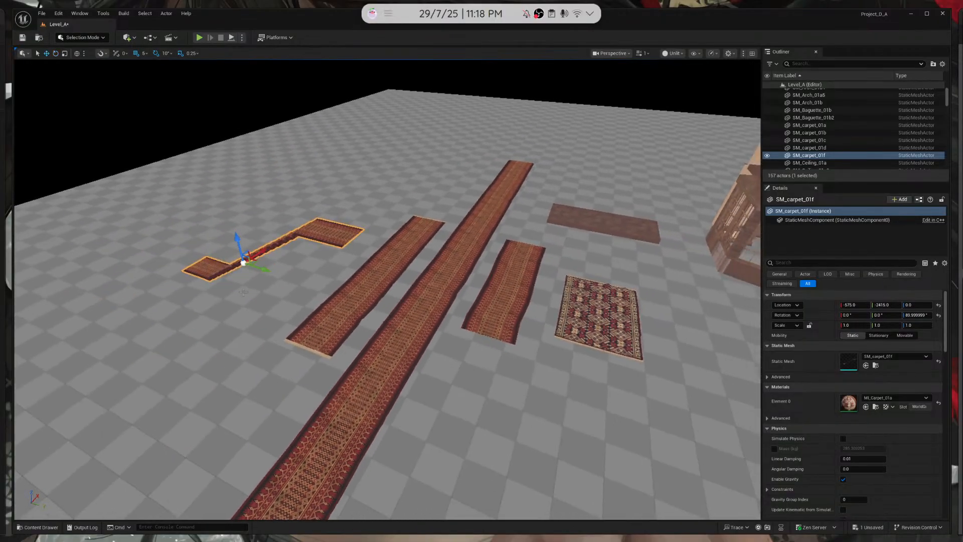
drag(244, 262, 694, 260)
key(w)
right_drag(684, 183, 652, 186)
right_drag(351, 271, 355, 274)
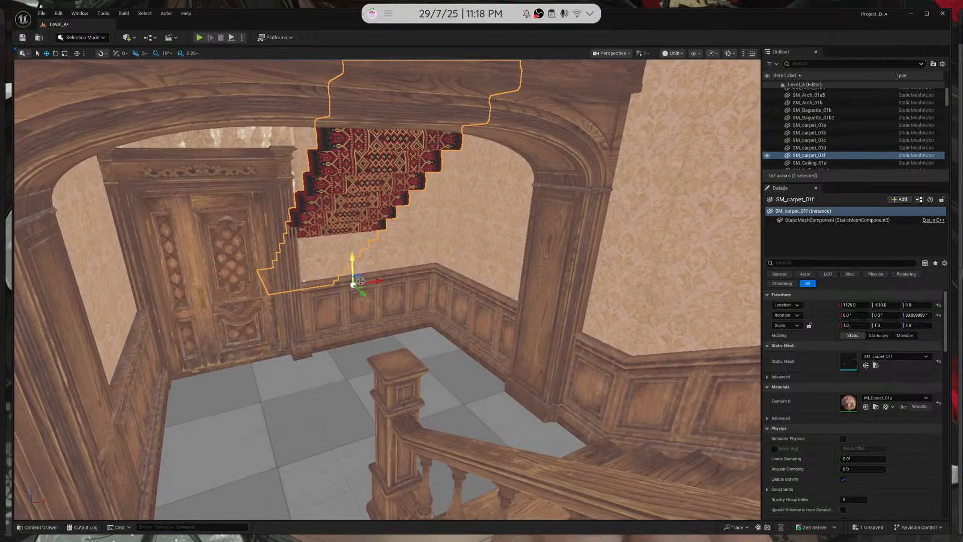
Fit SM_carpet_01f centrally onto the staircase steps at X 1175, Y -70
mouse_move(361, 291)
shift+mouse_down()
mouse_move(441, 358)
mouse_move(457, 387)
mouse_move(318, 316)
mouse_move(355, 301)
shift+mouse_up()
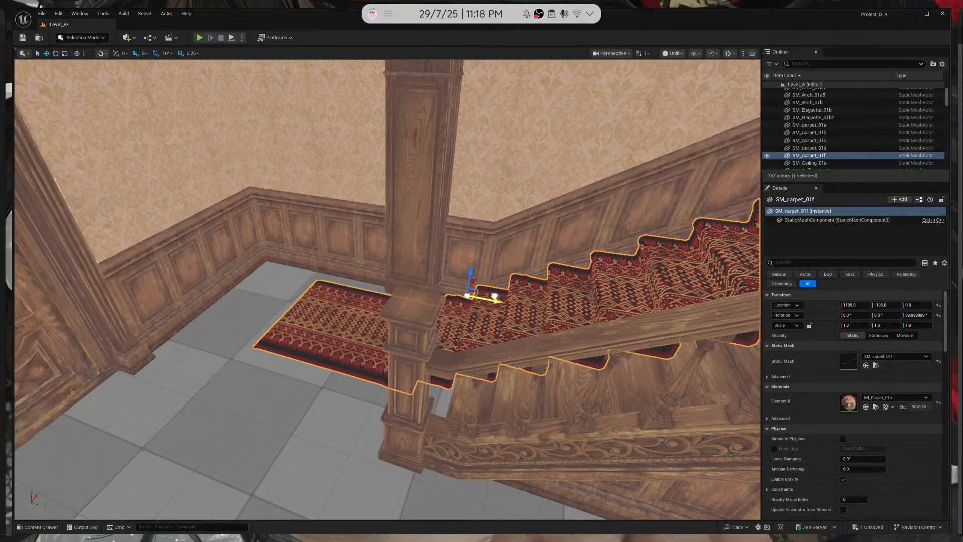
right_drag(528, 297, 507, 301)
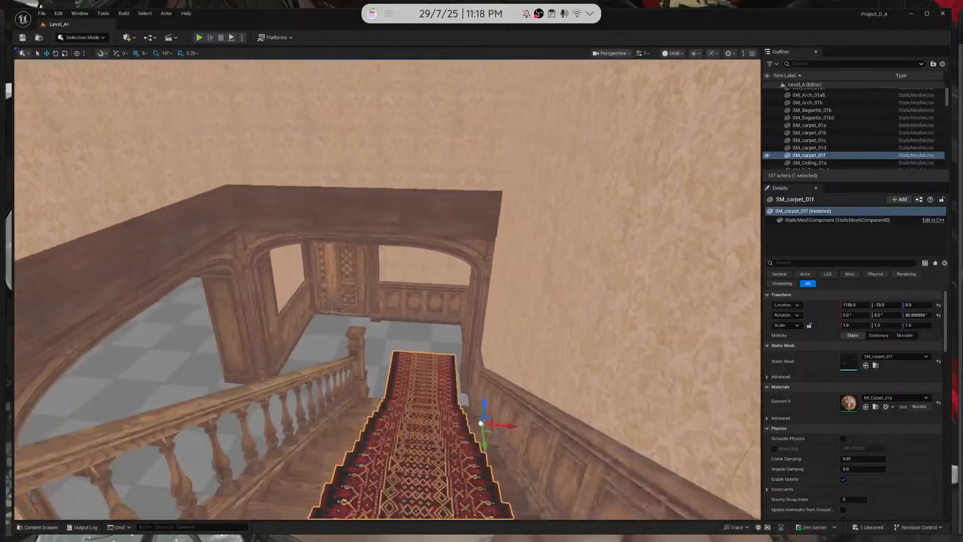
right_drag(507, 301, 509, 300)
key(Escape)
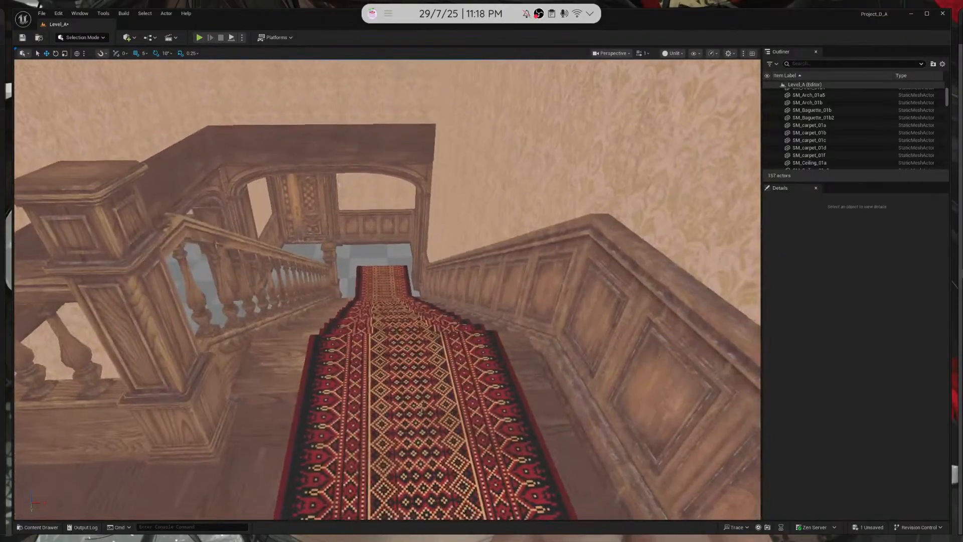
click(421, 411)
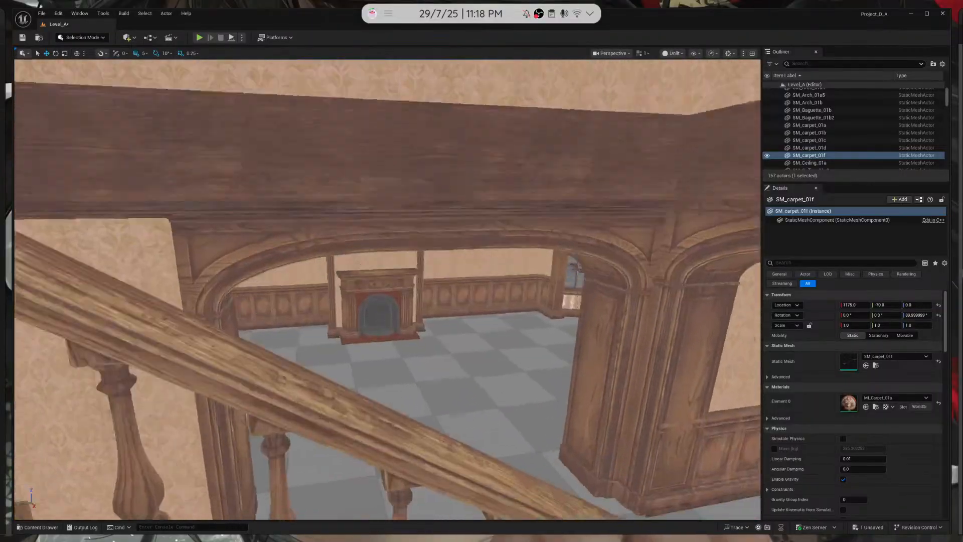
Select the short runner SM_carpet_01b outside, rotate it 90° and move it to about X 805
key(w)
right_drag(387, 289, 145, 288)
key(w)
key(w)
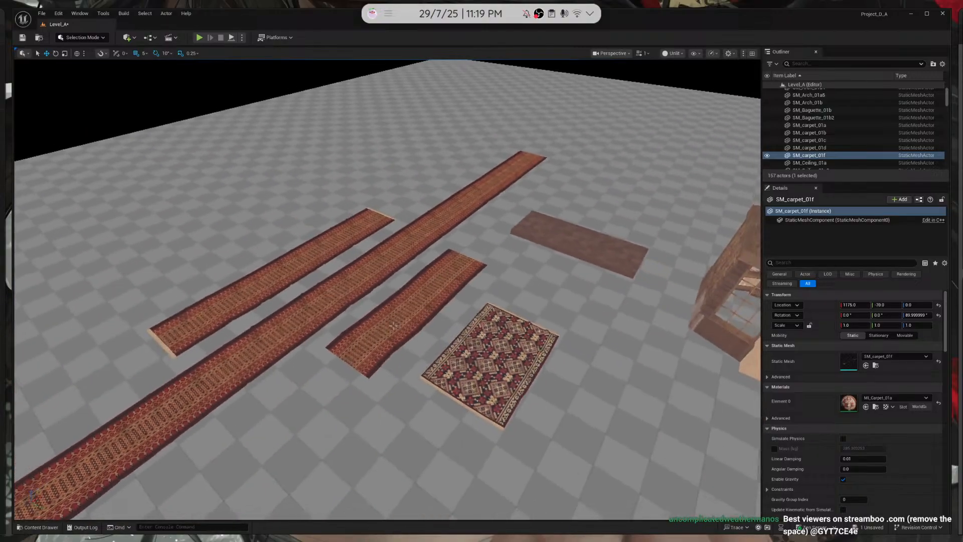
click(394, 325)
right_drag(394, 325, 512, 321)
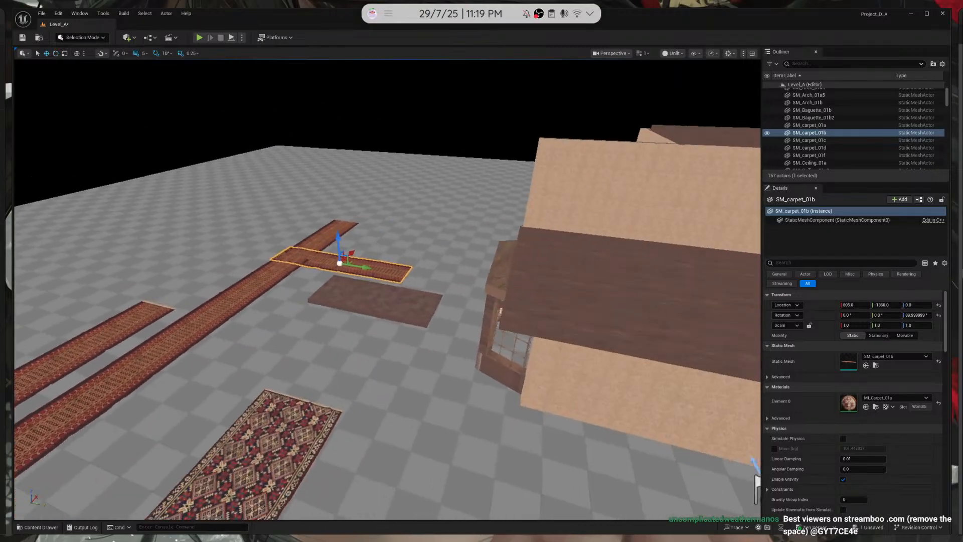
Move the runner SM_carpet_01b into the house and lay it on the floor beside the staircase at X 980, Y 100
key(w)
mouse_move(206, 270)
right_down()
mouse_move(338, 262)
mouse_move(207, 271)
right_up()
drag(600, 319, 712, 346)
mouse_move(712, 346)
right_down()
mouse_move(752, 341)
mouse_move(727, 356)
right_up()
key(w)
key(s)
key(s)
right_drag(270, 316, 210, 319)
drag(489, 373, 497, 376)
right_drag(440, 368, 696, 352)
key(w)
key(s)
key(s)
key(w)
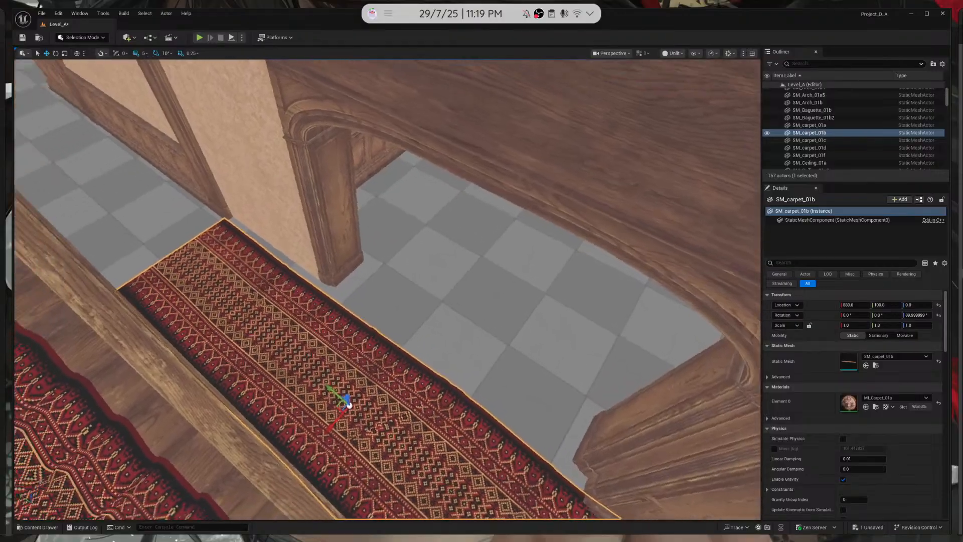
Delete the runner beside the staircase and undo the deletion
key(Delete)
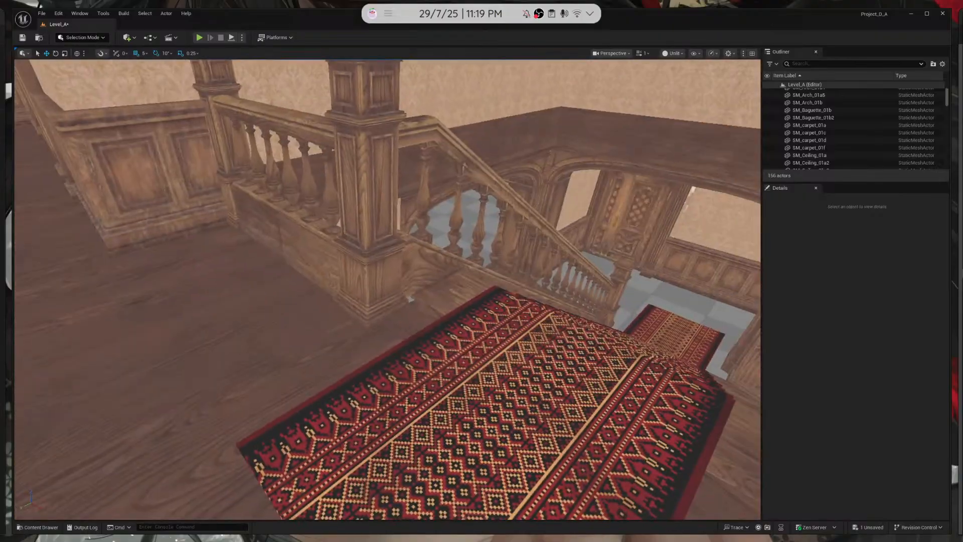
key(ctrl+z)
right_drag(894, 358, 878, 382)
right_drag(652, 361, 501, 346)
Raise the runner SM_carpet_01b to the upper floor level at Z 360
key(f)
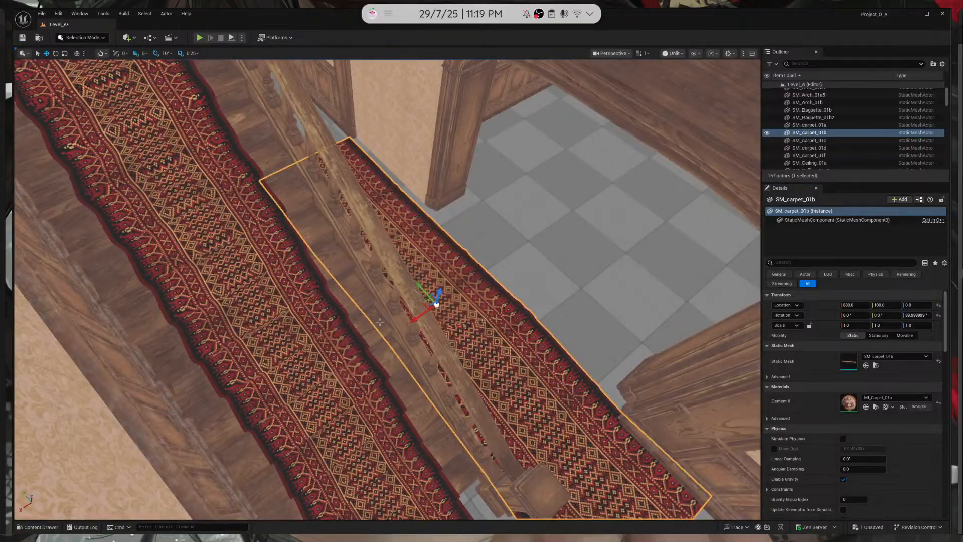
drag(435, 297, 482, 111)
right_drag(483, 110, 476, 55)
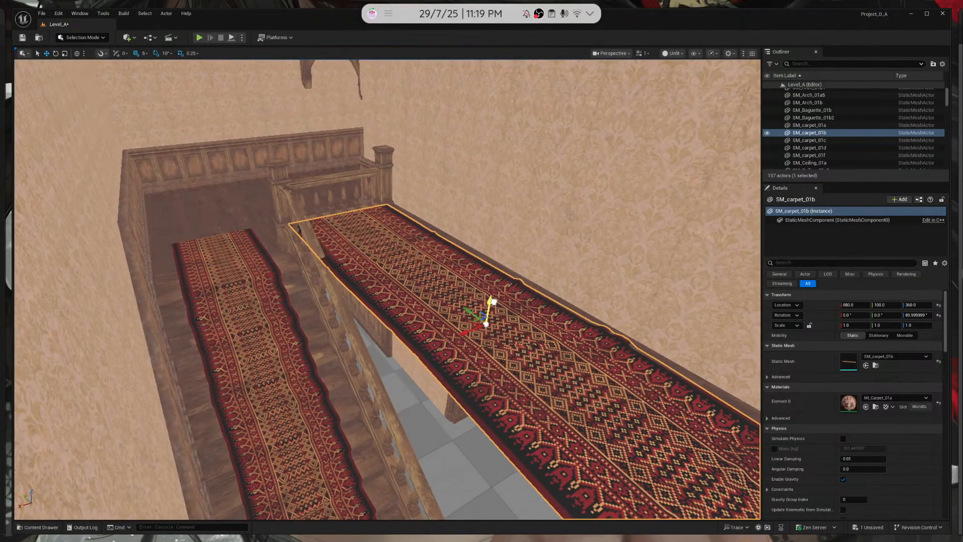
Turn the runner SM_carpet_01b to 180° and move it onto the upper landing at Y 665
drag(467, 311, 15, 248)
right_drag(15, 248, 465, 301)
key(w)
drag(435, 300, 221, 311)
right_drag(221, 311, 219, 179)
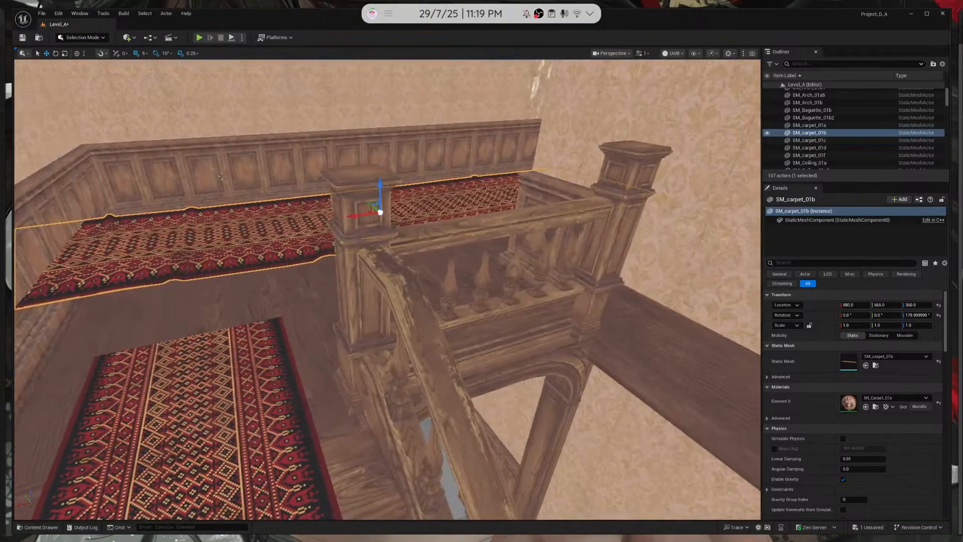
Move the runner SM_carpet_01b along the upper landing to X 595, Y 715 and lower it to Z 340
drag(370, 214, 455, 200)
right_drag(455, 201, 572, 150)
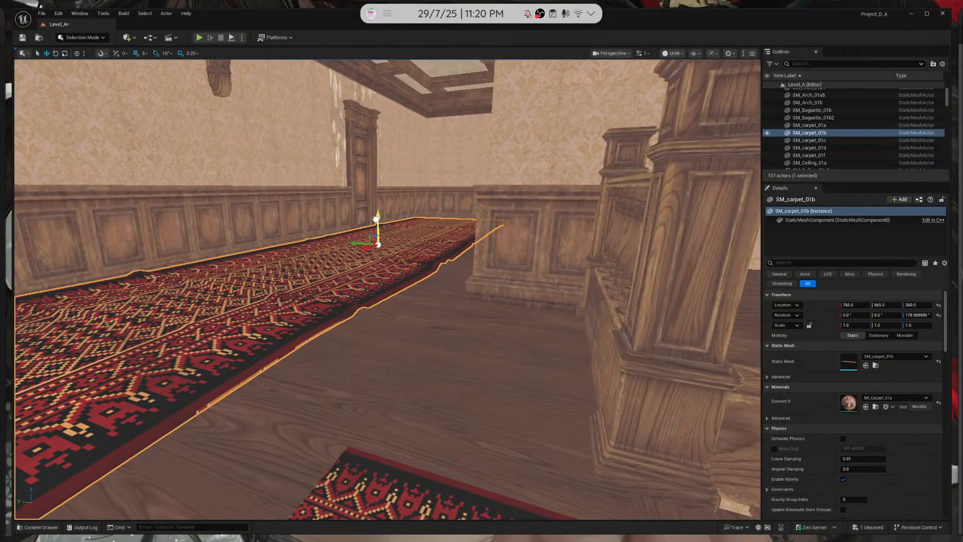
drag(376, 216, 372, 234)
right_drag(377, 233, 457, 263)
drag(414, 308, 357, 272)
right_drag(358, 272, 459, 305)
Move the fringed carpet SM_carpet_01d from outside into the upper hallway at X 520, Y 695, Z 340
click(469, 238)
right_drag(469, 237, 527, 226)
drag(526, 227, 336, 97)
right_drag(336, 98, 246, 95)
right_drag(604, 316, 596, 336)
drag(571, 285, 335, 205)
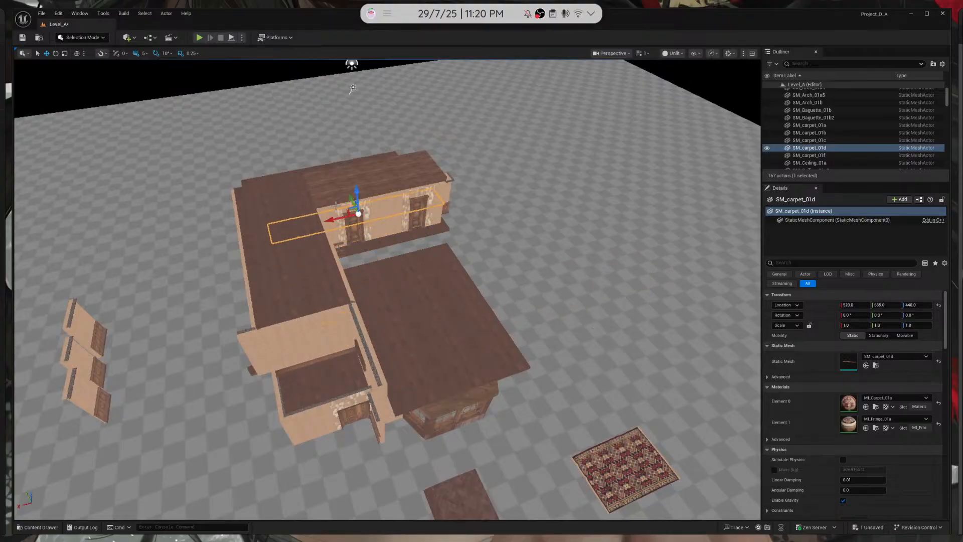
key(f)
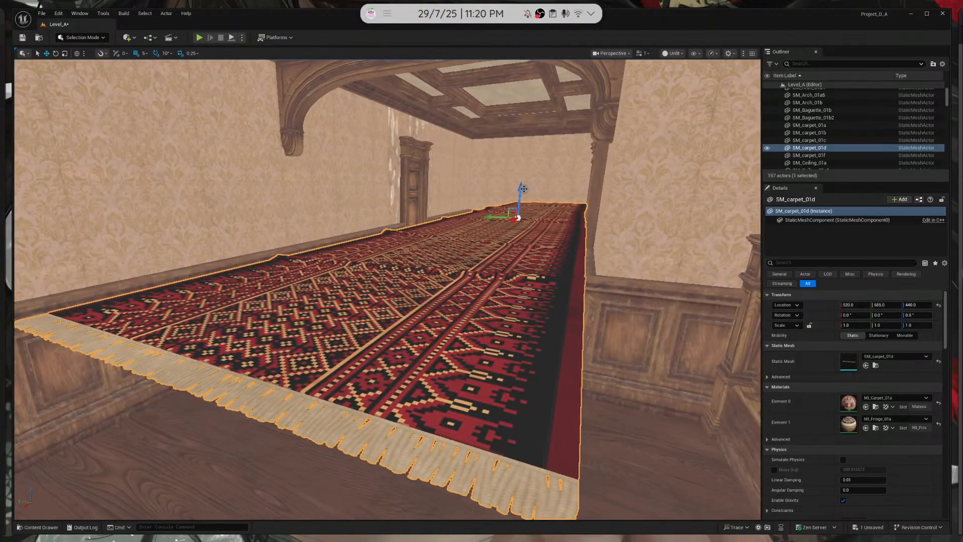
drag(517, 194, 455, 276)
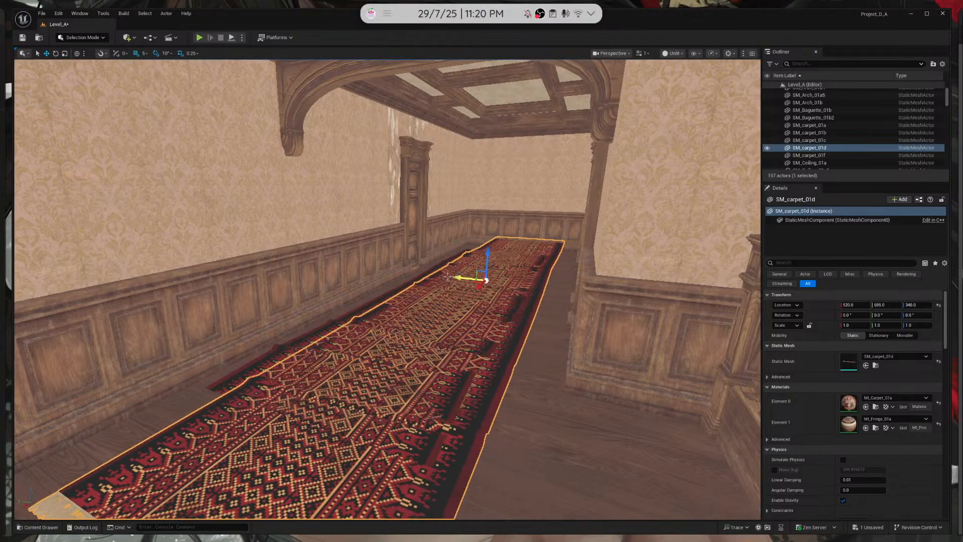
Delete the runner SM_carpet_01b that overlaps the fringed carpet in the upper hallway
click(347, 310)
click(347, 314)
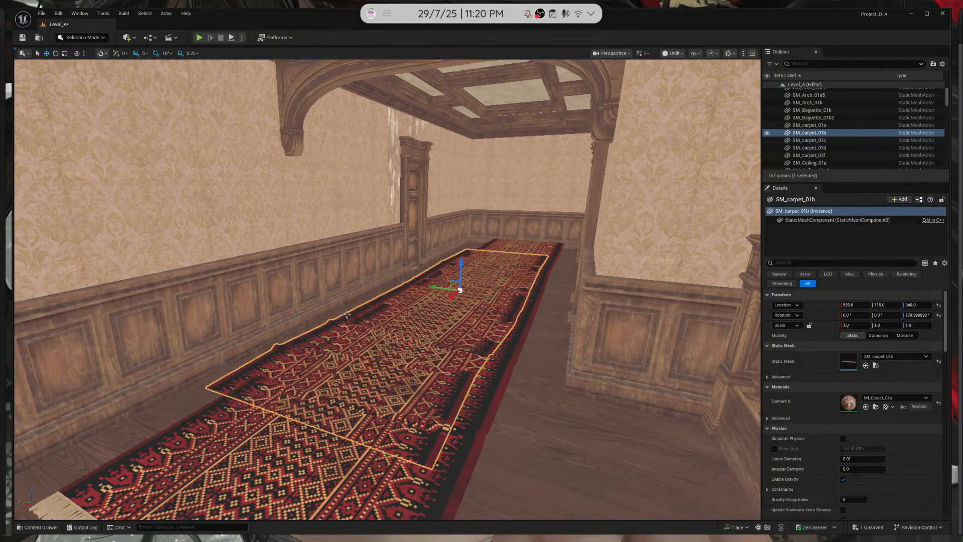
right_drag(348, 322, 722, 370)
key(w)
key(s)
key(Delete)
Shift the fringed carpet SM_carpet_01d to X 610 and rotate it to about -6.44° around Z
click(431, 301)
key(s)
right_drag(431, 301, 132, 164)
drag(345, 162, 357, 210)
key(d)
right_drag(392, 198, 183, 168)
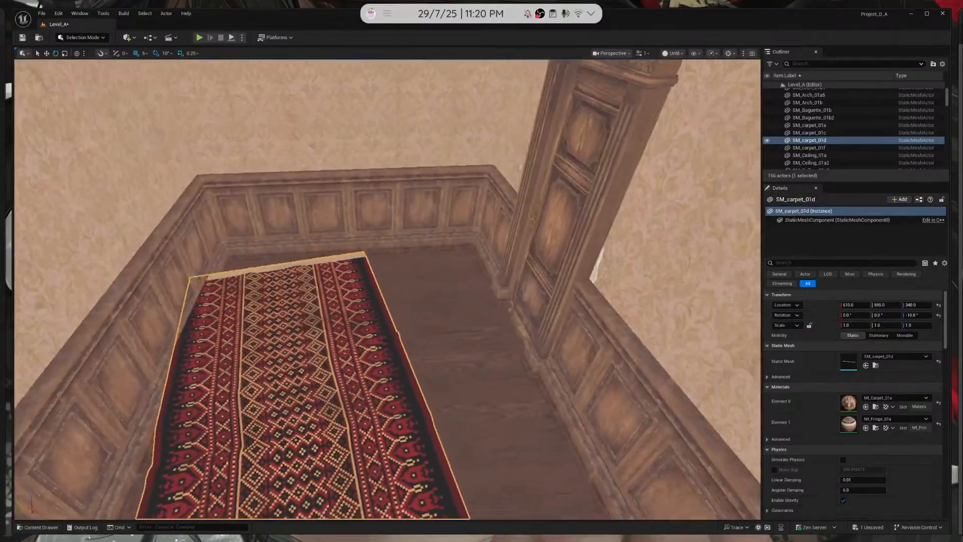
key(s)
right_drag(534, 220, 642, 242)
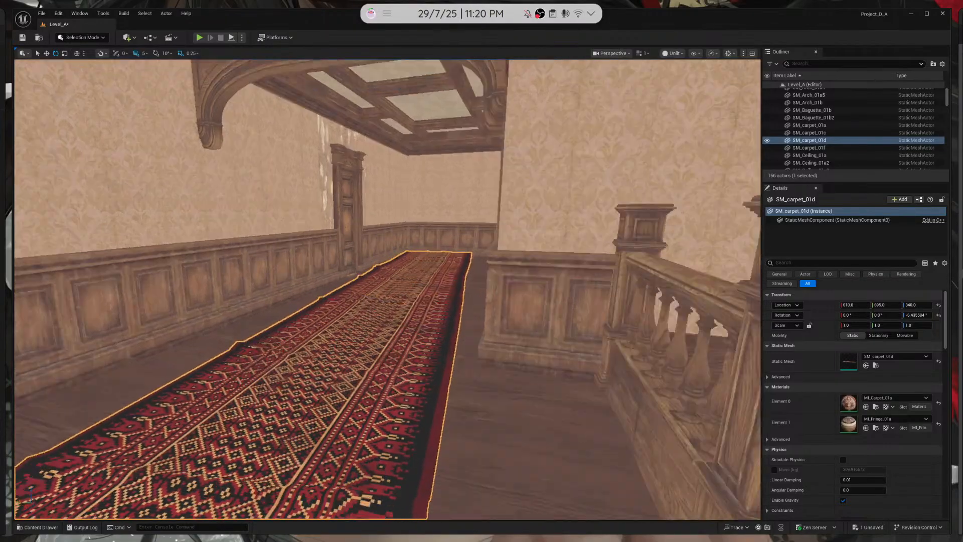
Inspect the staircase runner and how it meets the carpet on the upper landing
key(w)
right_drag(388, 289, 601, 270)
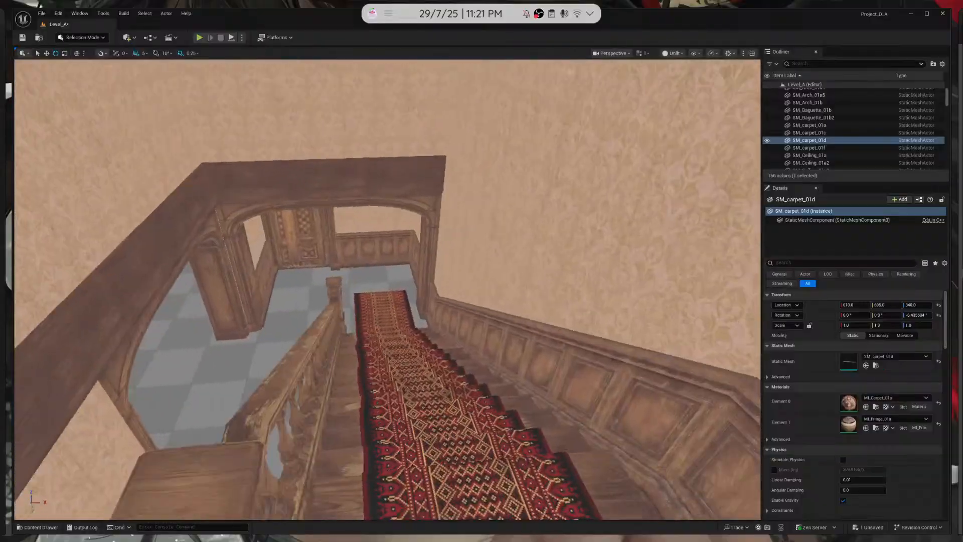
key(d)
right_drag(387, 290, 301, 271)
key(d)
right_drag(387, 289, 259, 265)
key(Escape)
key(s)
right_drag(387, 290, 336, 290)
key(w)
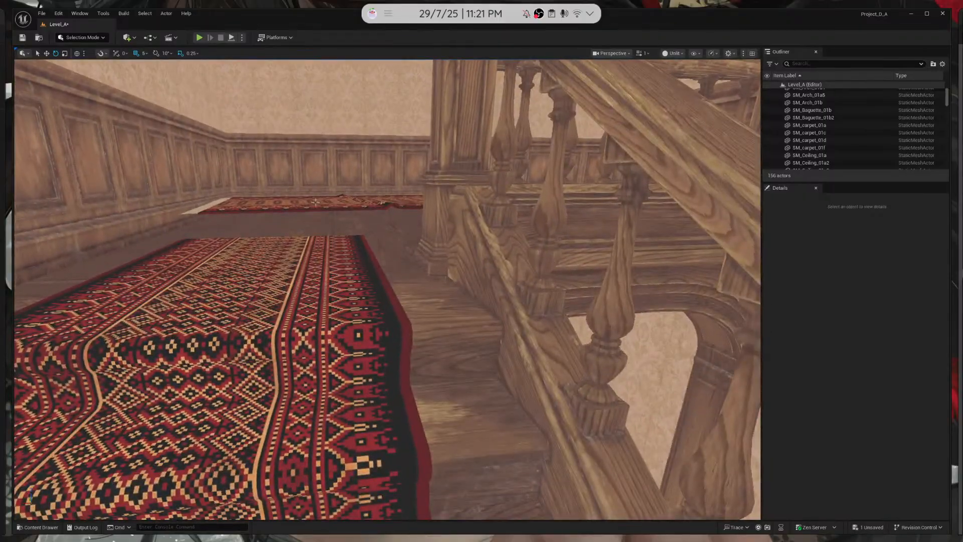
Lower the fringed carpet SM_carpet_01d onto the landing floor and fine-tune its height to about Z 322.58
click(323, 197)
key(w)
drag(684, 171, 680, 186)
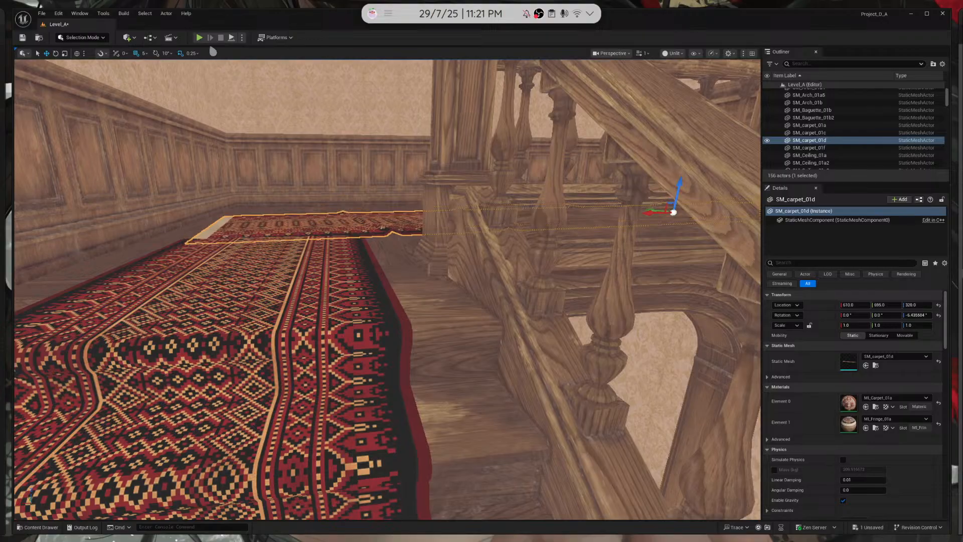
key(f)
key(Escape)
right_drag(387, 290, 408, 232)
click(387, 289)
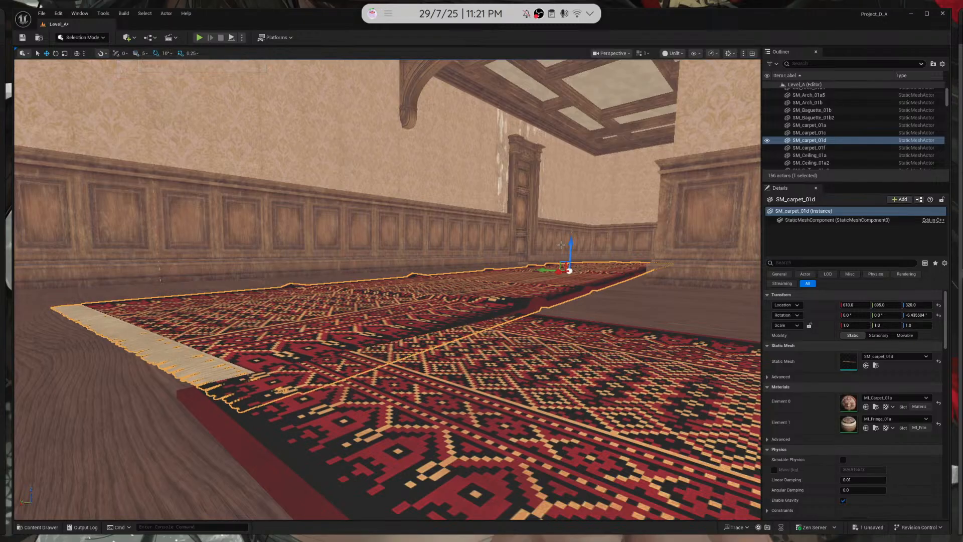
drag(569, 245, 569, 243)
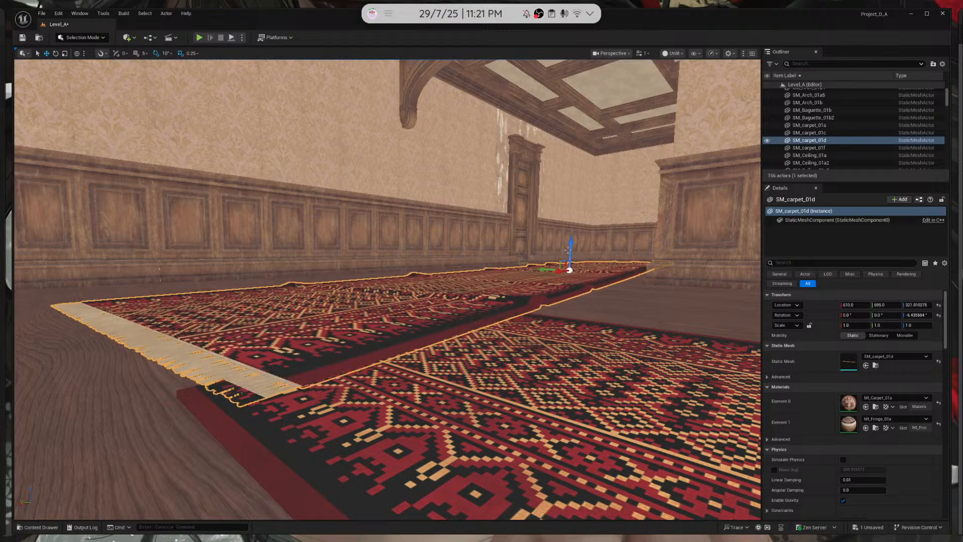
right_drag(570, 244, 586, 236)
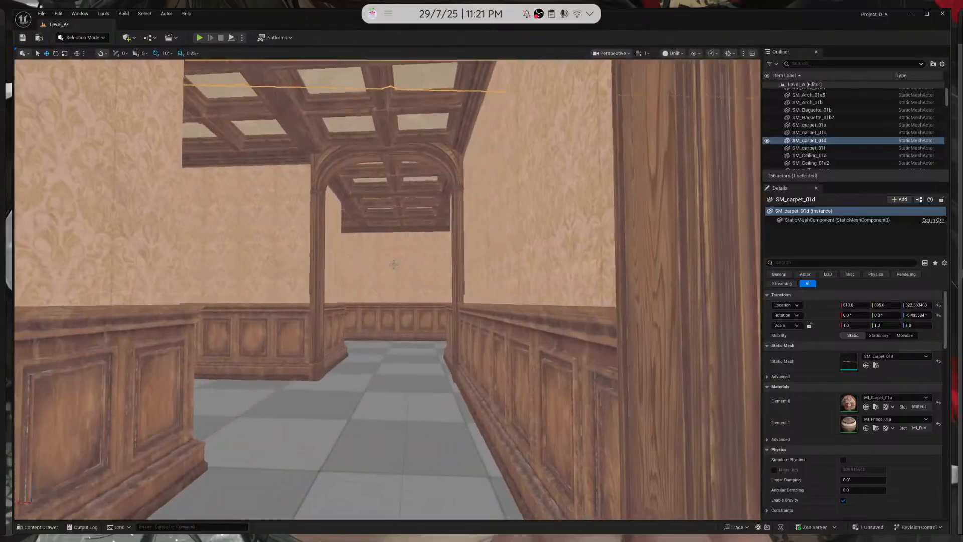
Deselect the carpet and switch the viewport to lit shading to inspect the landing and the fireplace room
key(Escape)
right_drag(393, 264, 382, 261)
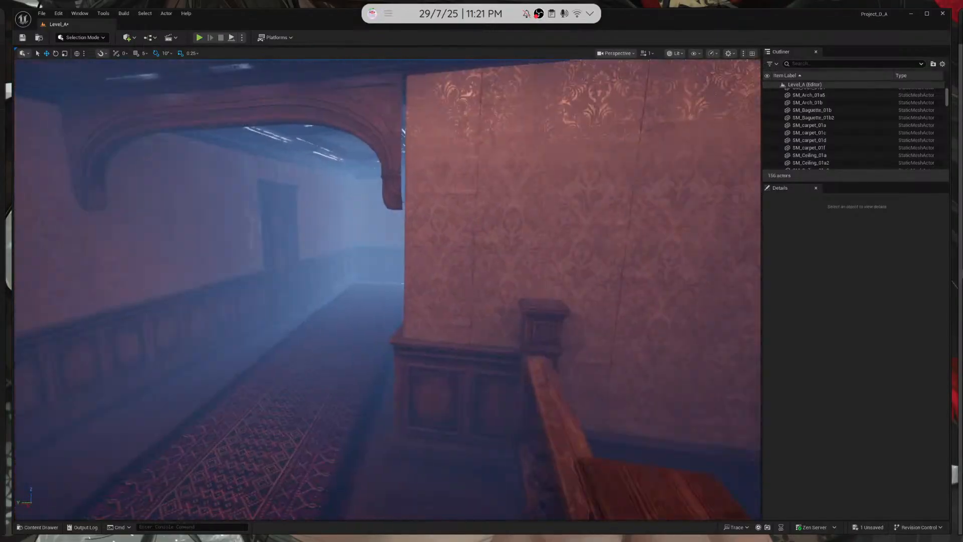
right_drag(388, 289, 415, 288)
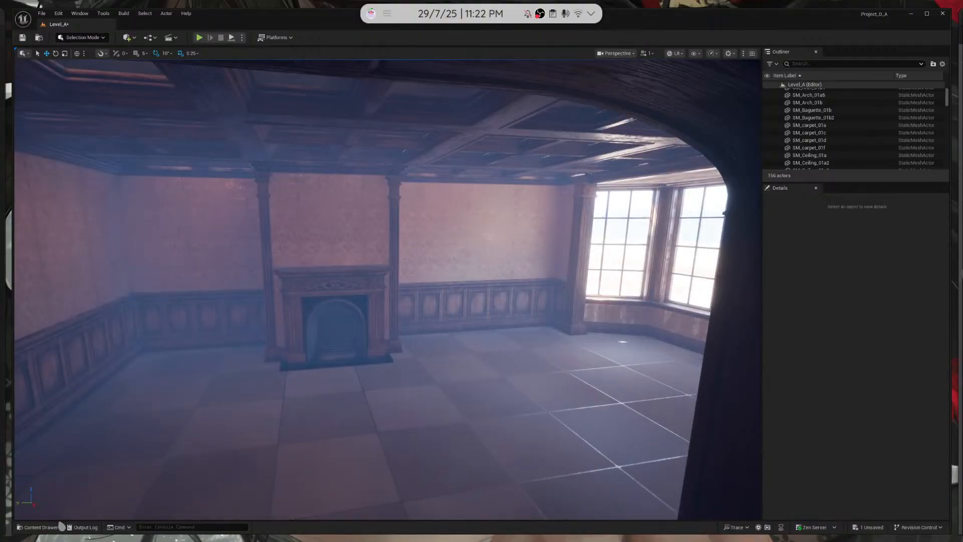
Search the Meshes folder for "couch" and shorten the search term to "co"
click(40, 526)
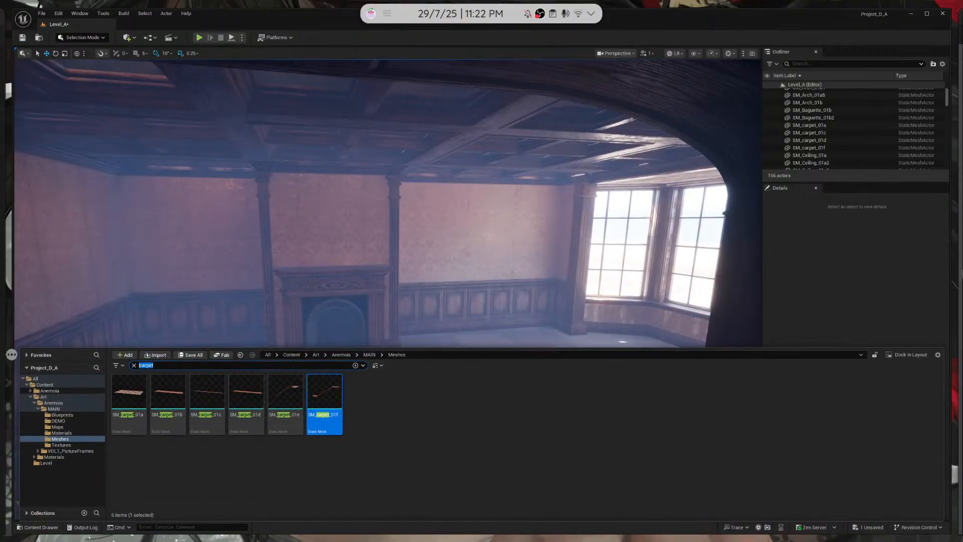
text(couch)
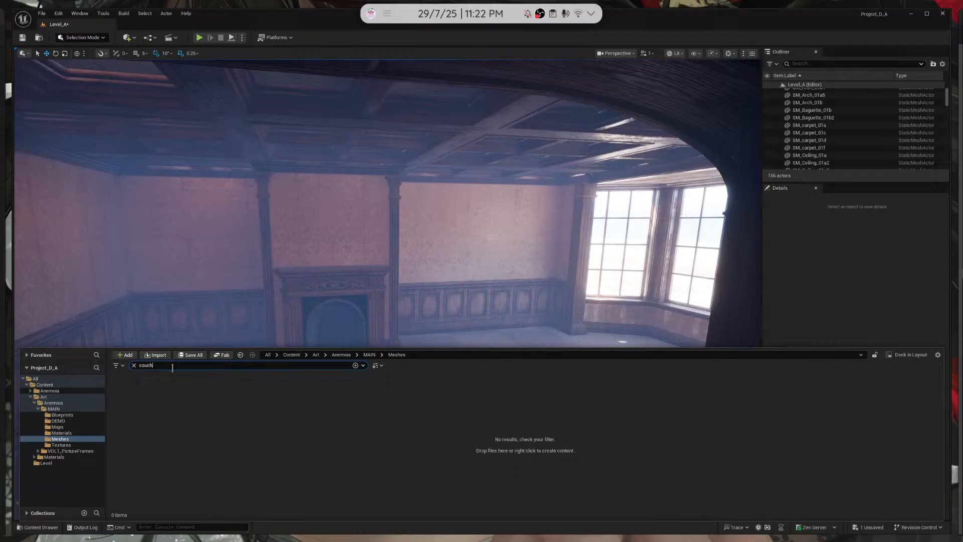
key(BackSpace)
key(BackSpace)
key(BackSpace)
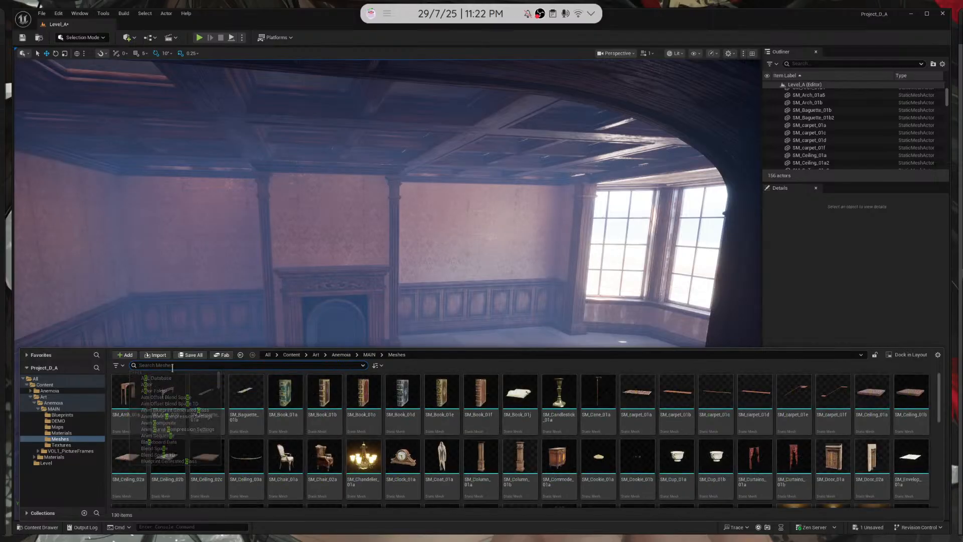
text(cou)
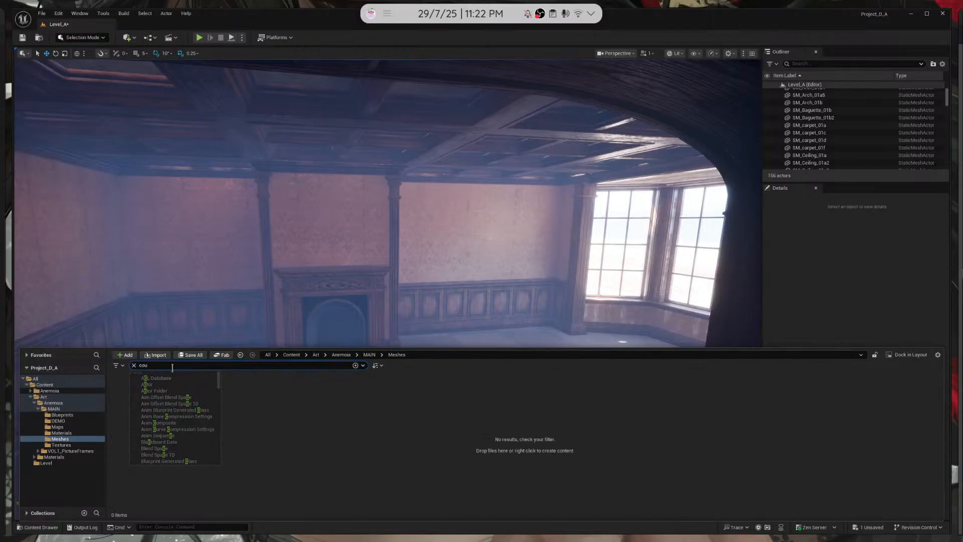
key(BackSpace)
click(344, 490)
Try out the column SM_Column_01b on the fireplace room floor and delete it
mouse_move(219, 406)
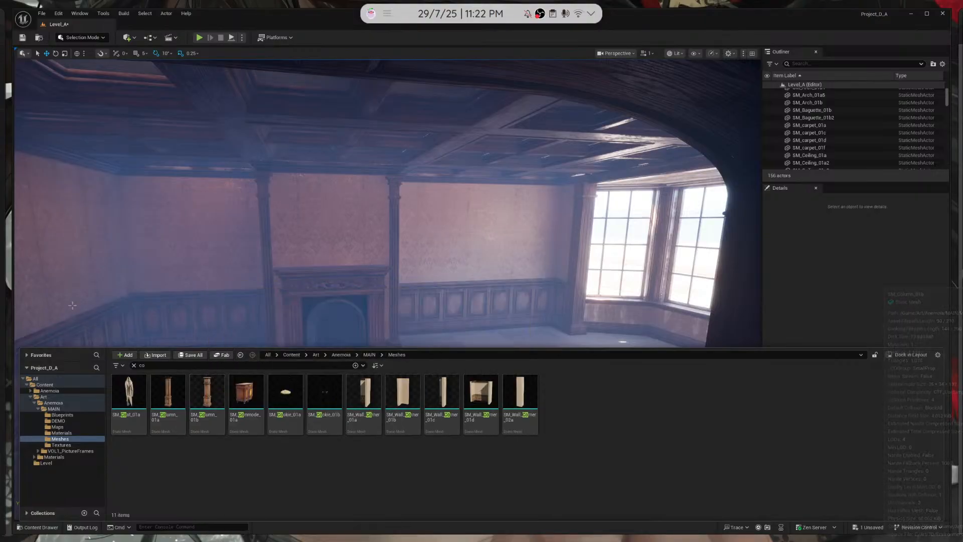
drag(207, 396, 475, 407)
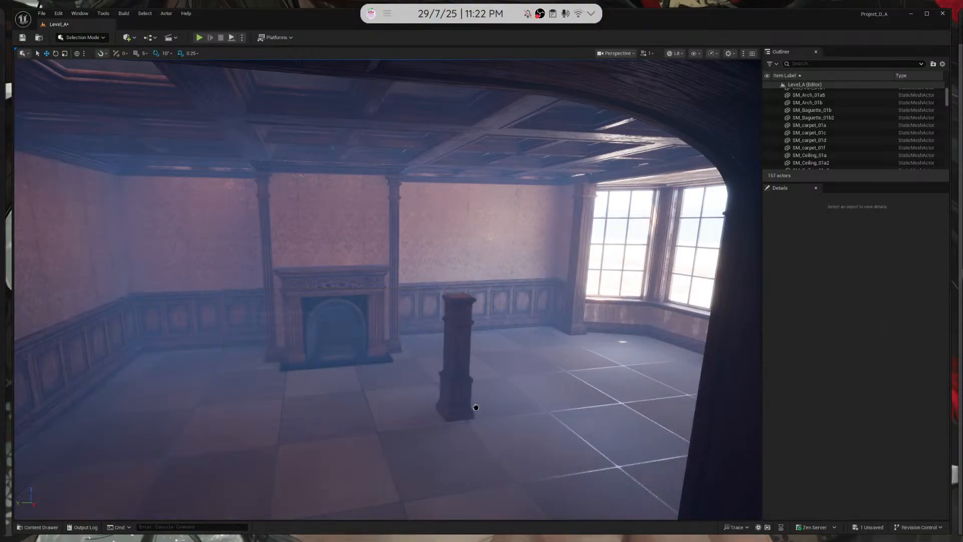
key(Delete)
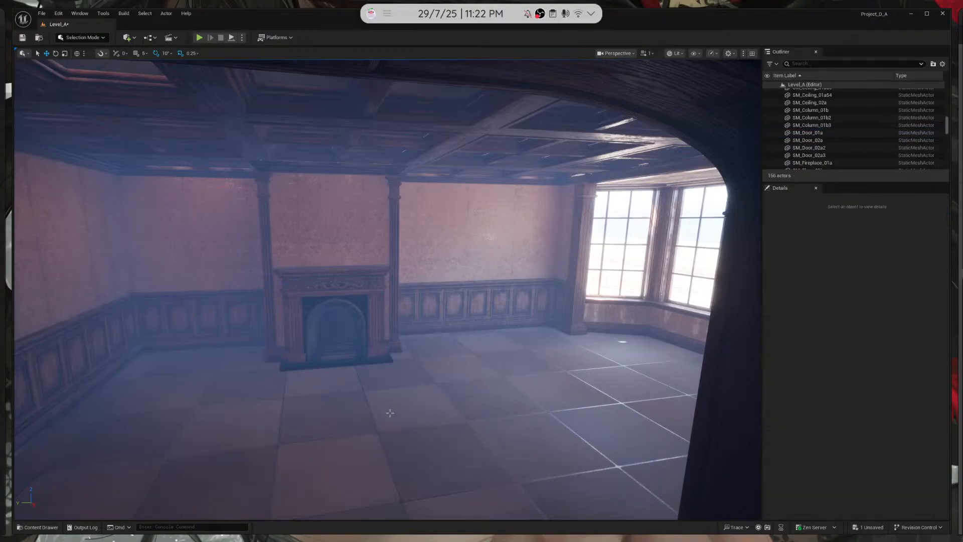
Try out the column SM_Column_01a in the fireplace room and remove it from the level
click(38, 527)
drag(178, 421, 337, 471)
right_drag(337, 470, 311, 471)
key(s)
key(a)
right_drag(199, 442, 130, 441)
key(d)
key(a)
key(Delete)
Clear the mesh search and place the chandelier SM_Chandelier_01a near the ceiling by the fireplace
key(w)
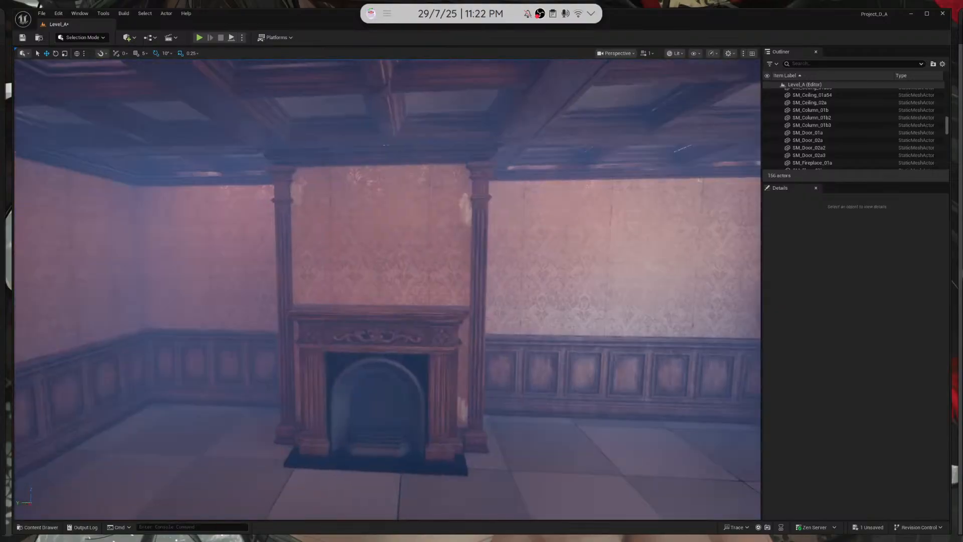
click(38, 527)
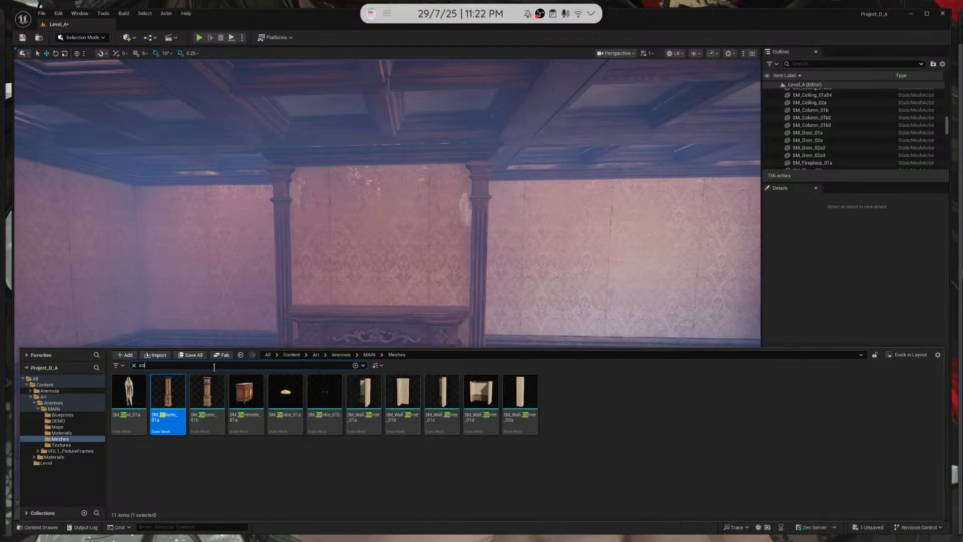
key(BackSpace)
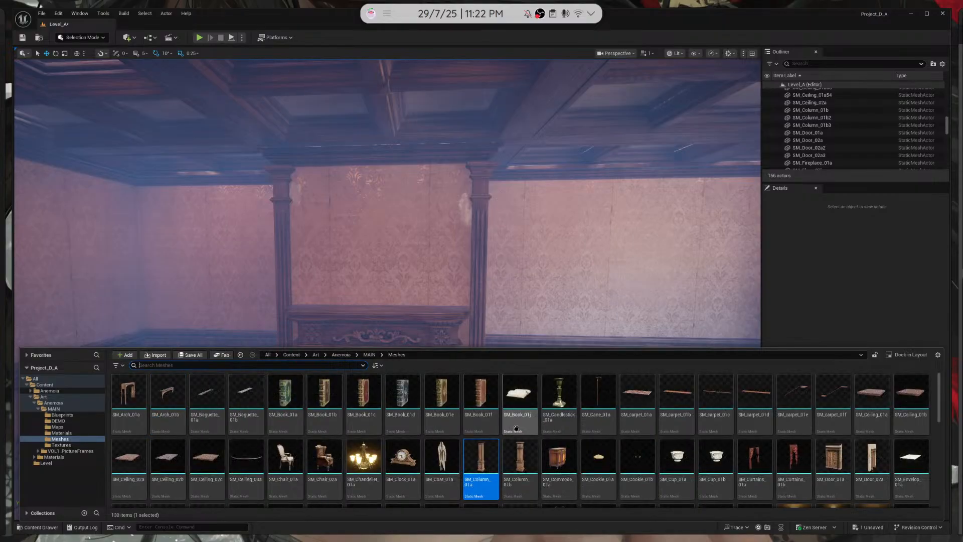
scroll(598, 440, down, 1)
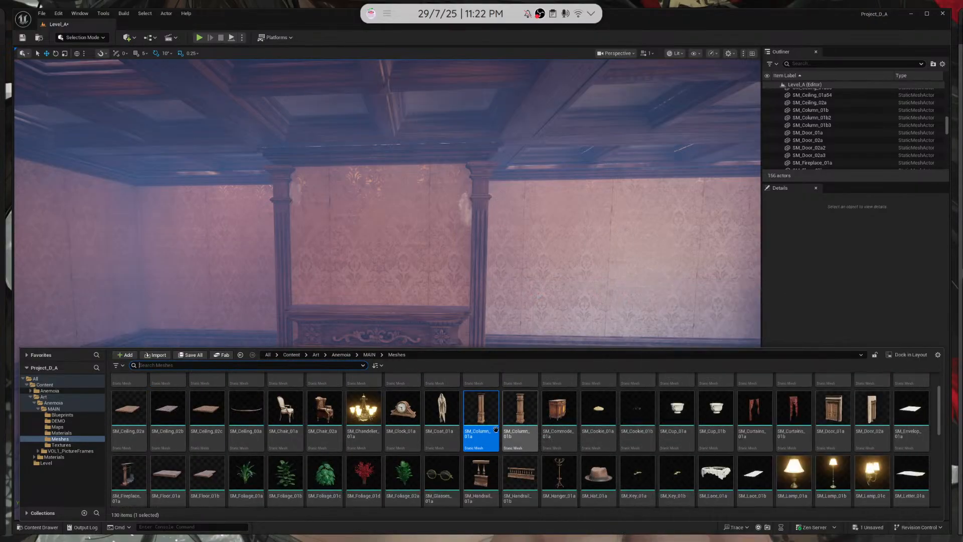
drag(417, 187, 378, 116)
Move the chandelier away from the fireplace wall towards the middle of the room, to about X 468.66
key(a)
right_drag(419, 103, 496, 98)
key(w)
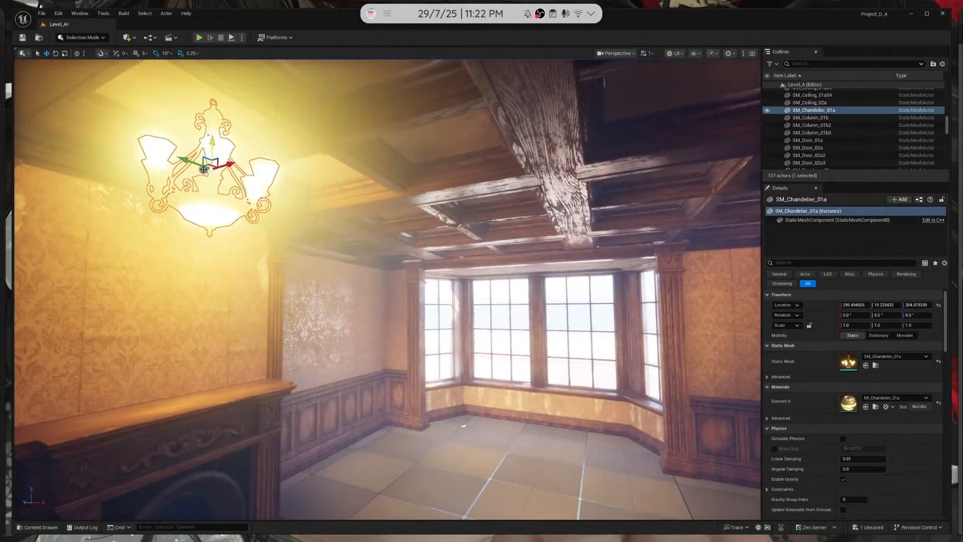
drag(226, 163, 451, 90)
right_drag(452, 90, 427, 316)
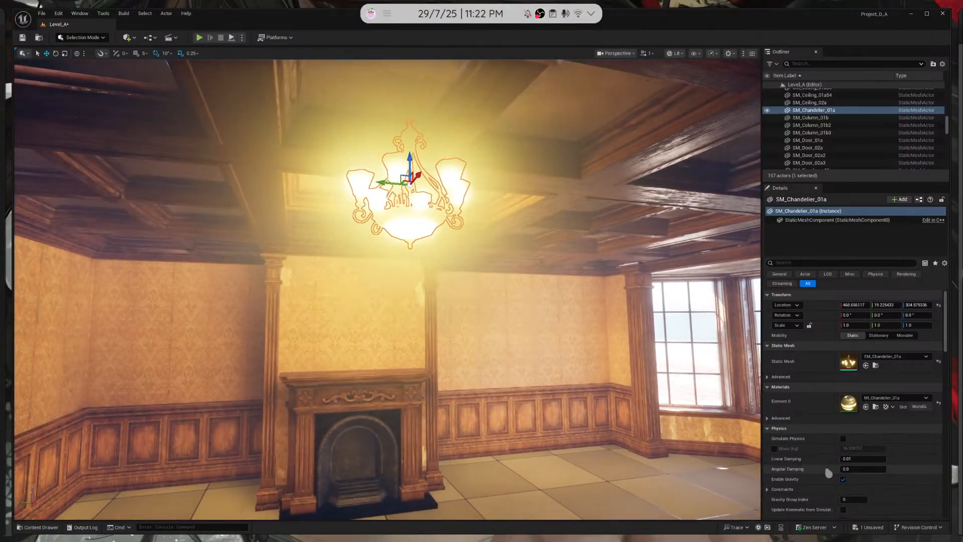
Open the chandelier's material instance MI_Chandelier_01a for editing
double_click(847, 404)
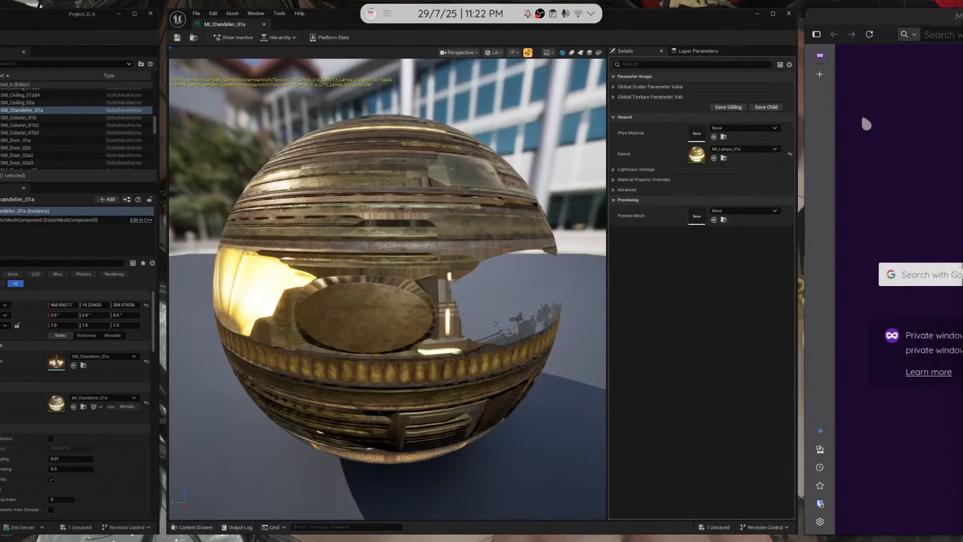
Override the Emissive texture parameter in MI_Chandelier_01a, clear its texture and save the material instance
click(613, 98)
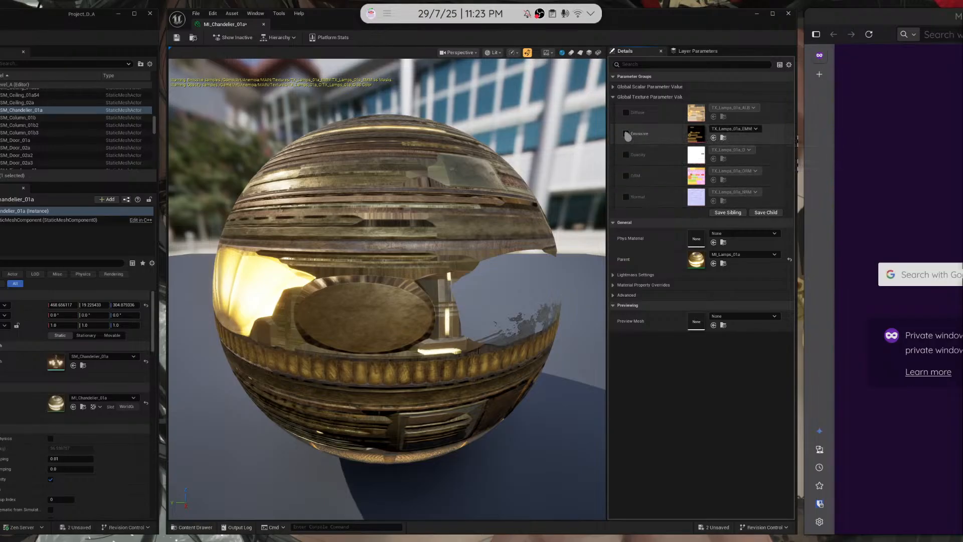
click(733, 129)
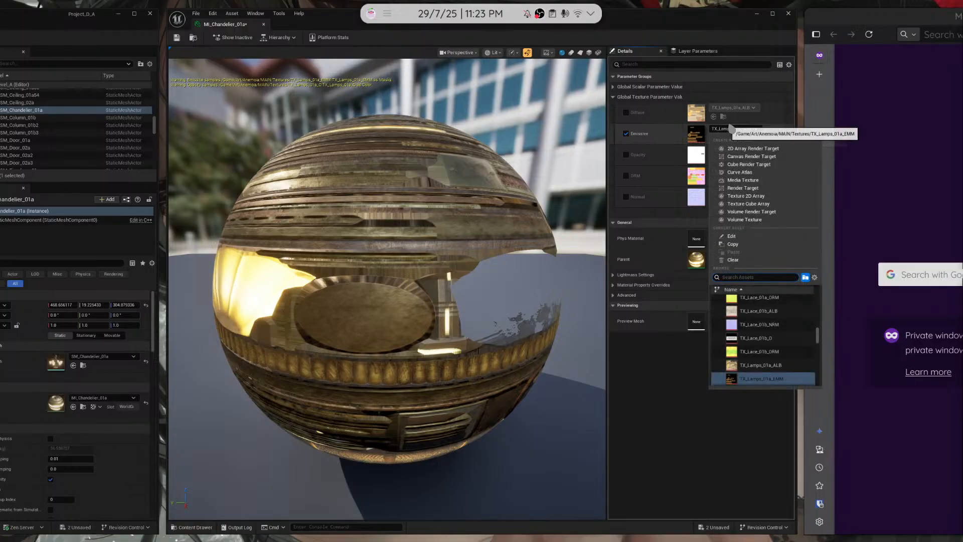
click(726, 260)
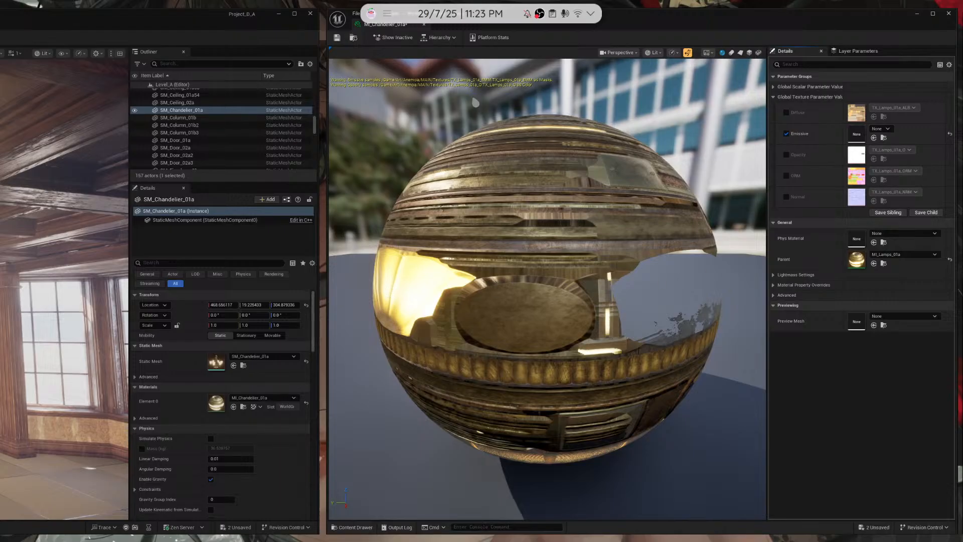
click(337, 38)
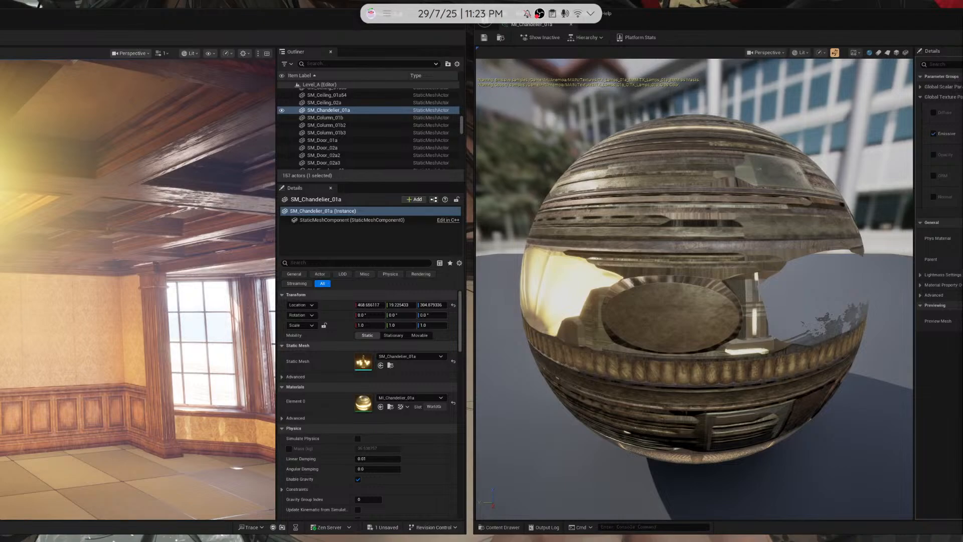
Check how the chandelier glows in the level viewport
click(97, 188)
right_drag(97, 187, 40, 206)
click(18, 212)
click(68, 191)
scroll(73, 182, down, 5)
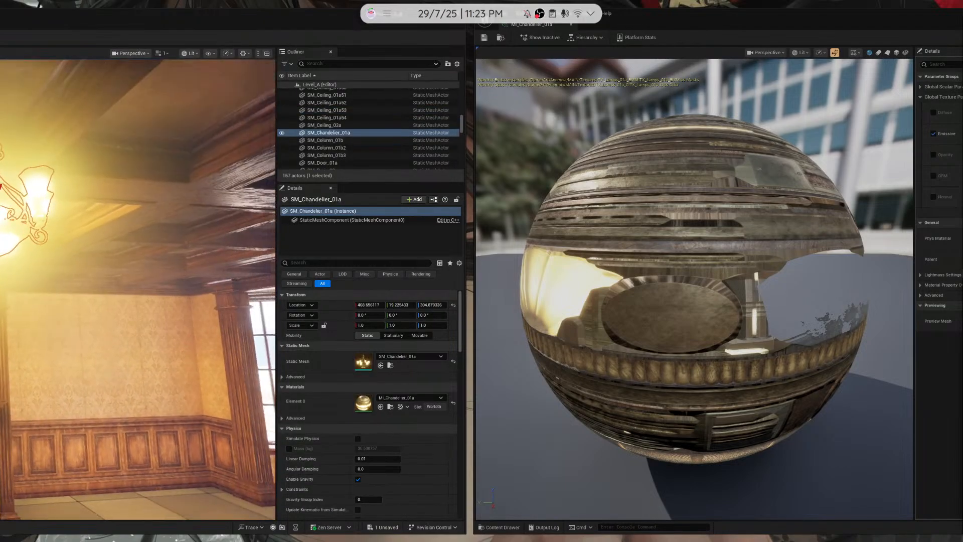
Override the Opacity texture parameter in the chandelier material and try clearing its texture, undoing the clear
click(893, 202)
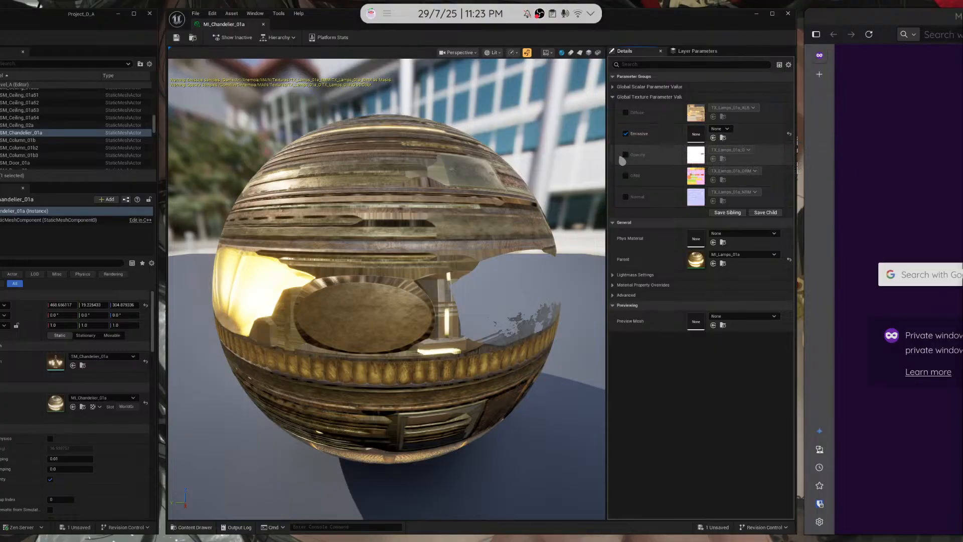
click(731, 150)
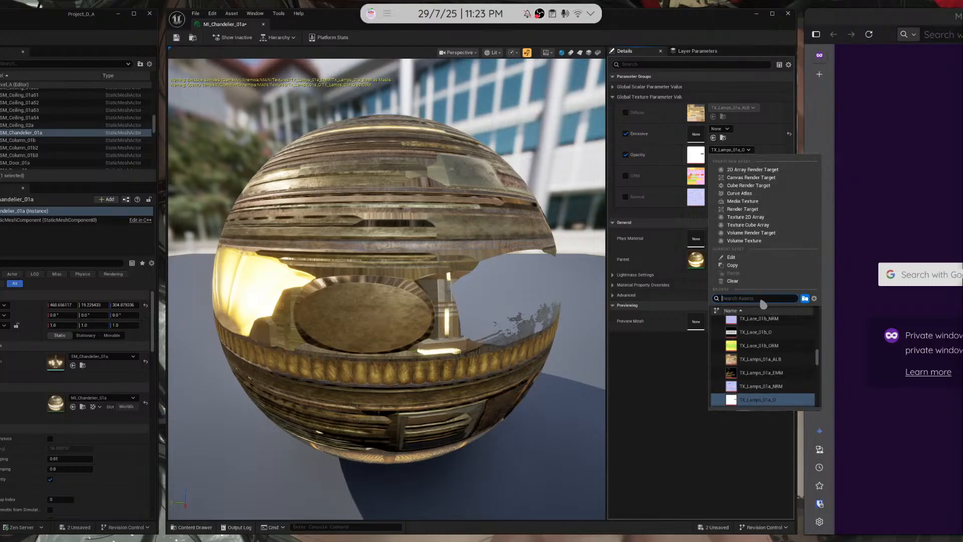
text(clear)
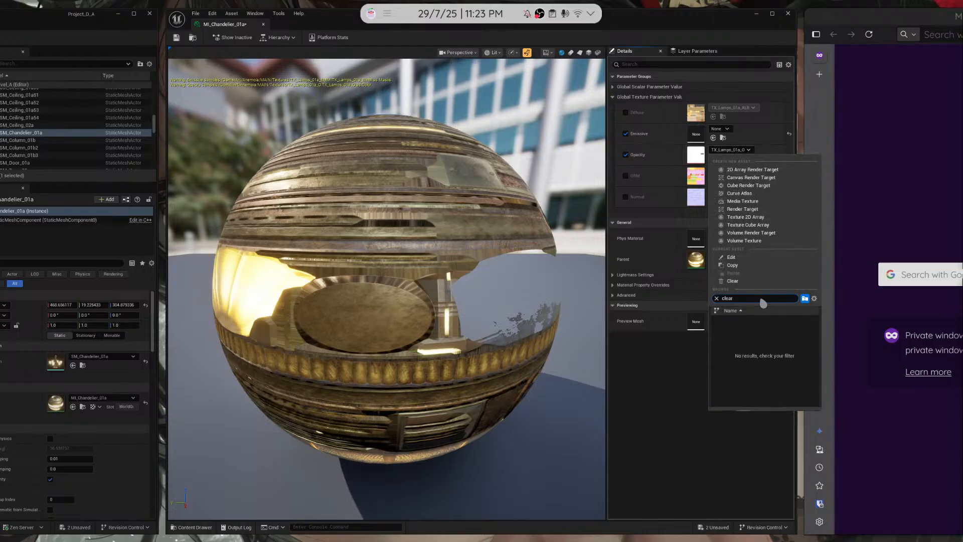
click(732, 280)
click(613, 88)
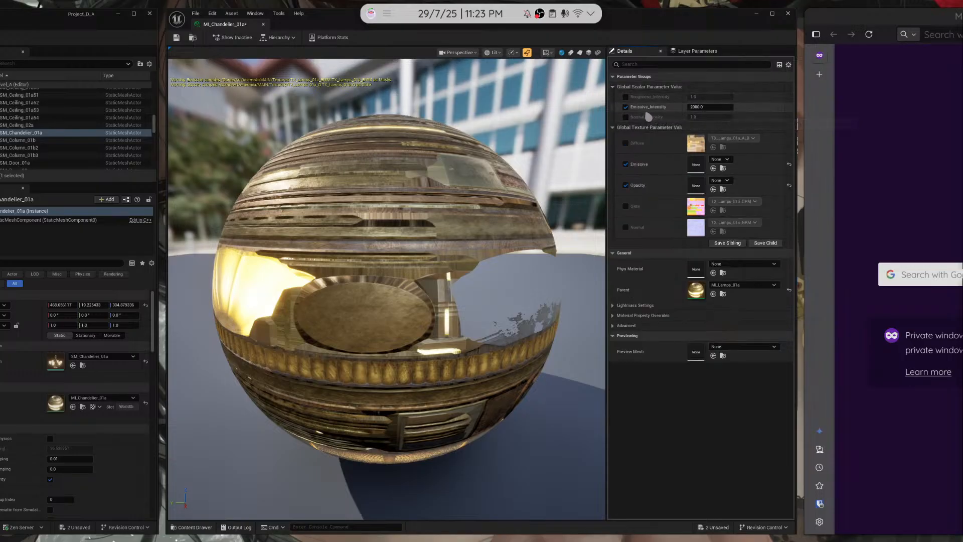
key(ctrl+z)
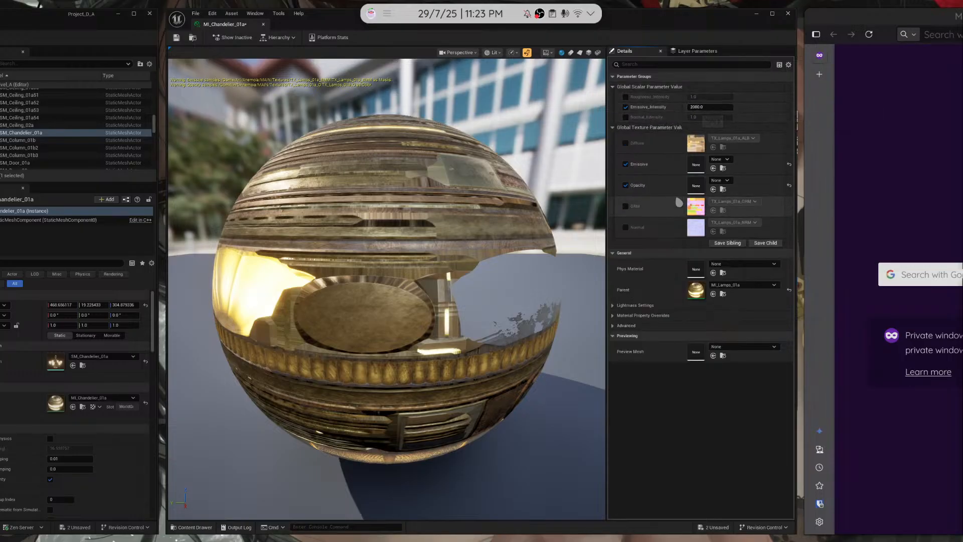
Set the chandelier material's Emissive_Intensity to 0 and save the material instance
click(700, 107)
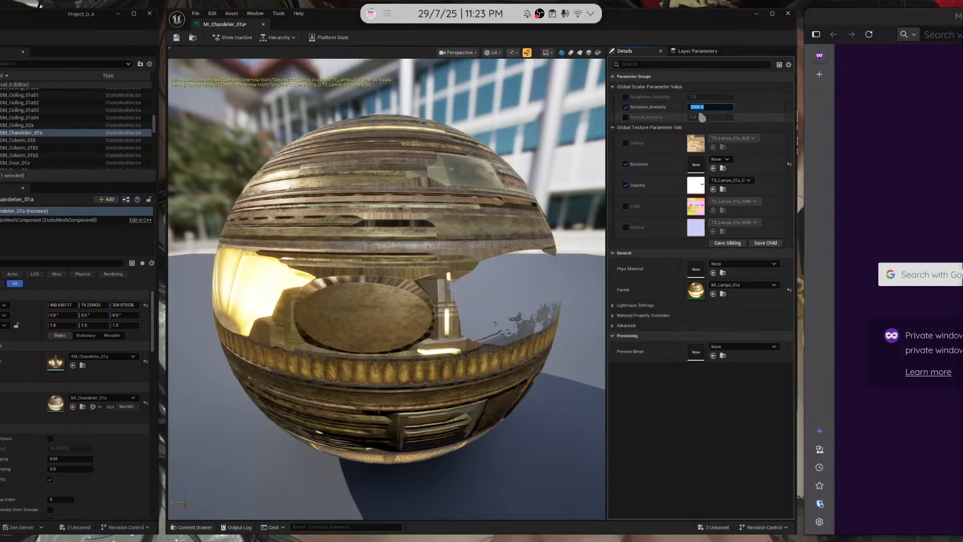
key(super+Left)
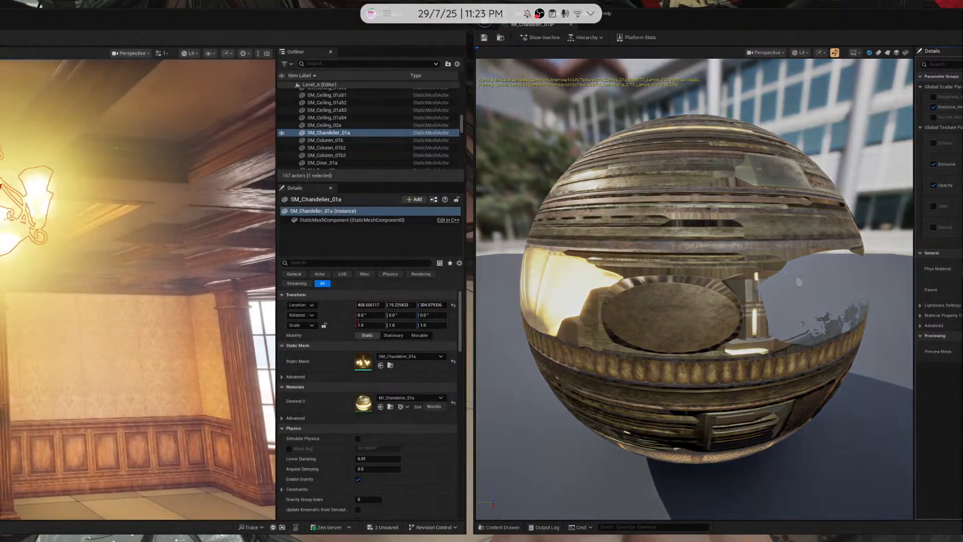
key(Return)
right_drag(125, 280, 150, 273)
click(484, 38)
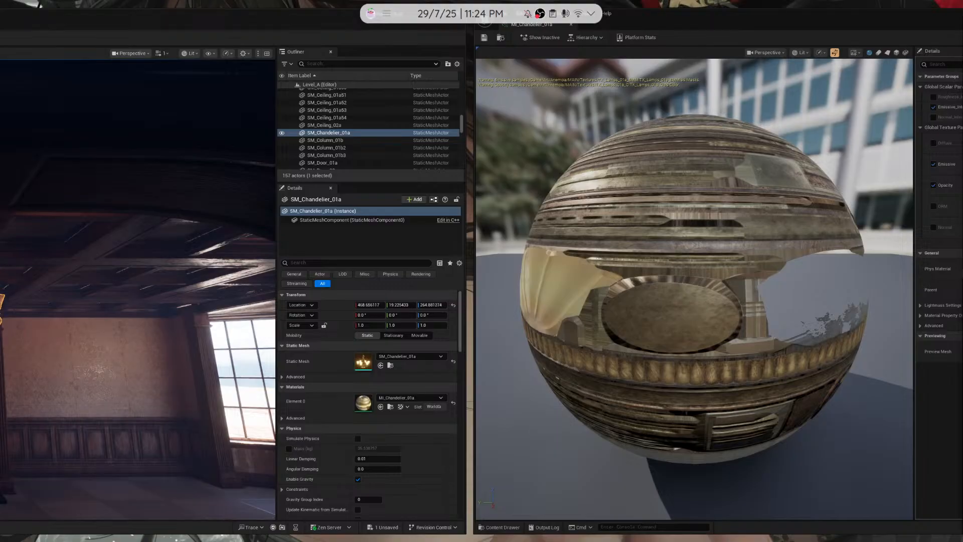
Lower the chandelier in the level to about Z 266 and shift it along X to about 502
right_drag(126, 281, 81, 276)
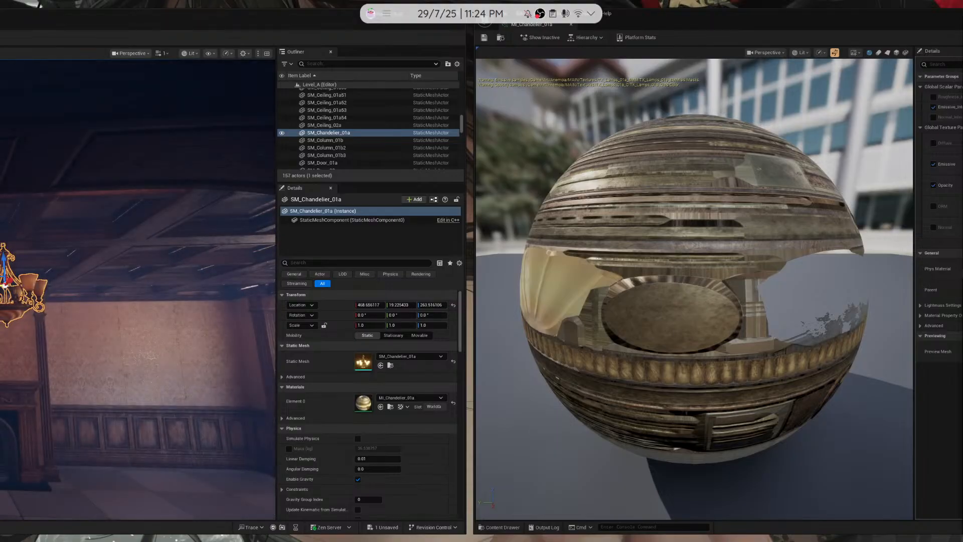
drag(11, 284, 2, 283)
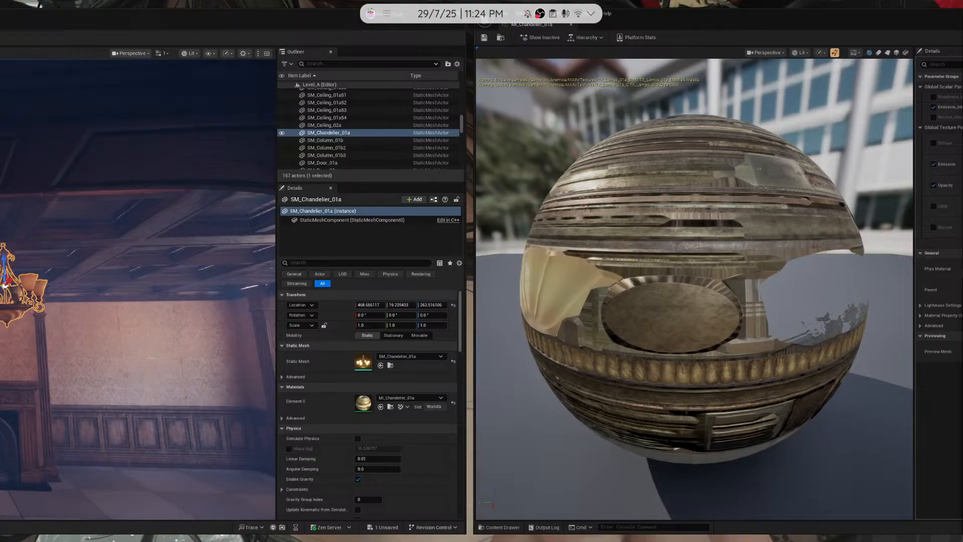
key(ctrl+z)
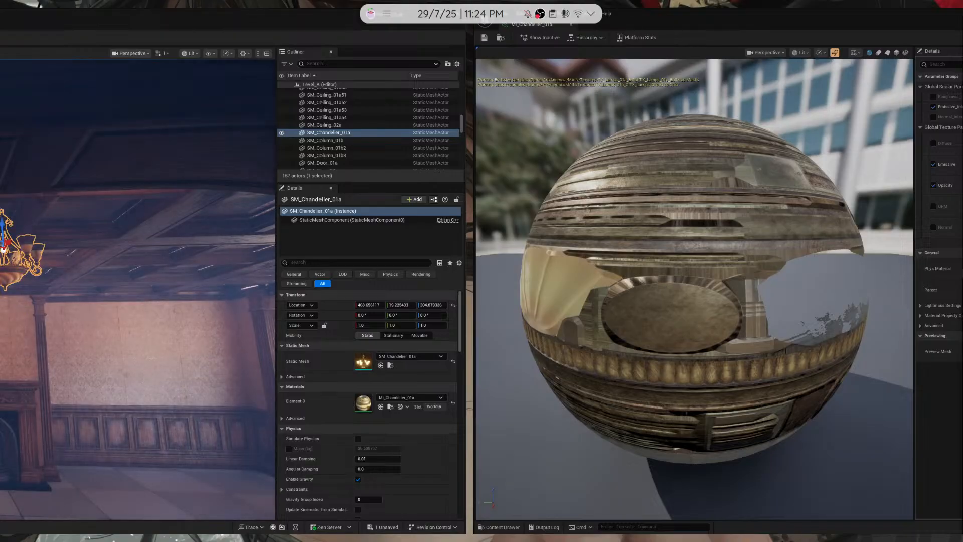
drag(4, 223, 4, 259)
key(w)
right_drag(5, 260, 198, 278)
key(a)
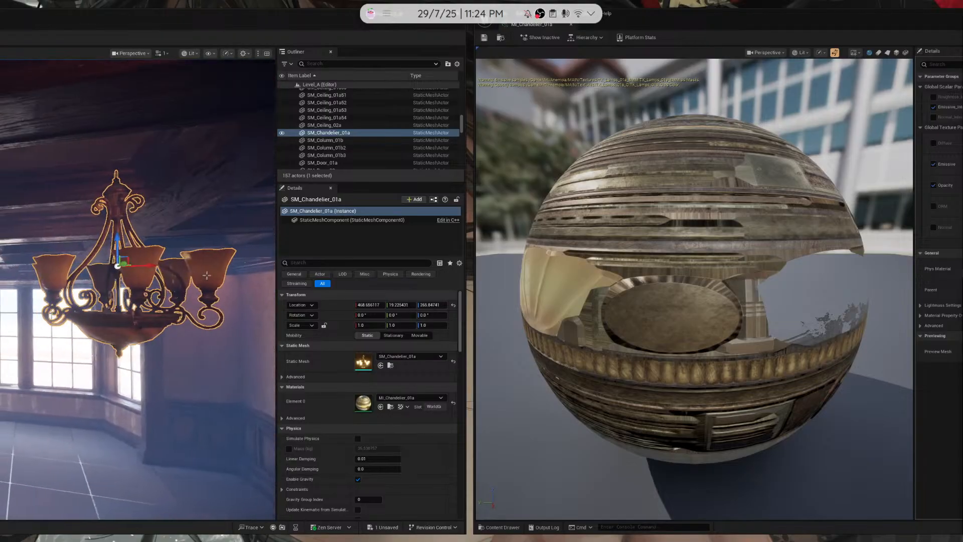
drag(151, 266, 229, 265)
key(d)
right_drag(229, 264, 224, 267)
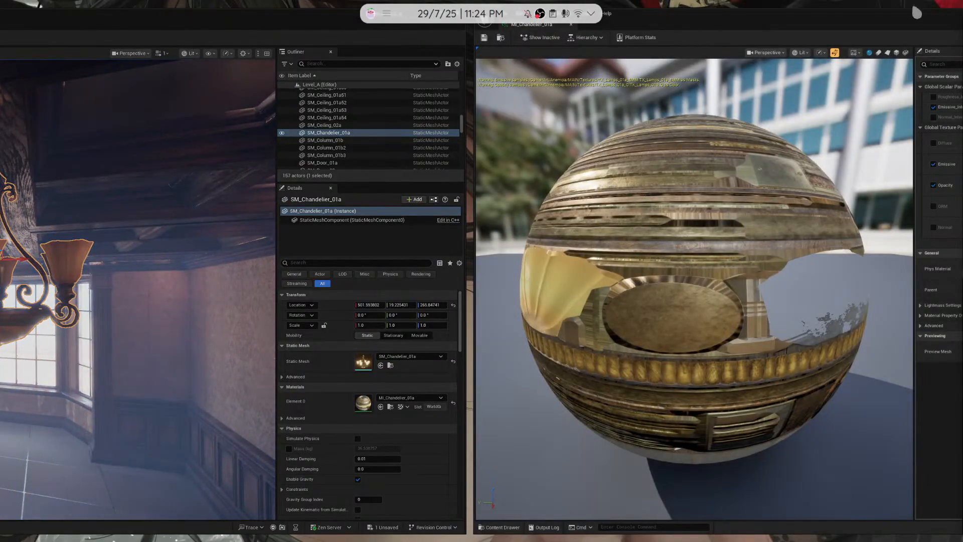
Assign the TX_Lamps_01a_EMM texture to the chandelier material's Emissive parameter and save it
click(900, 25)
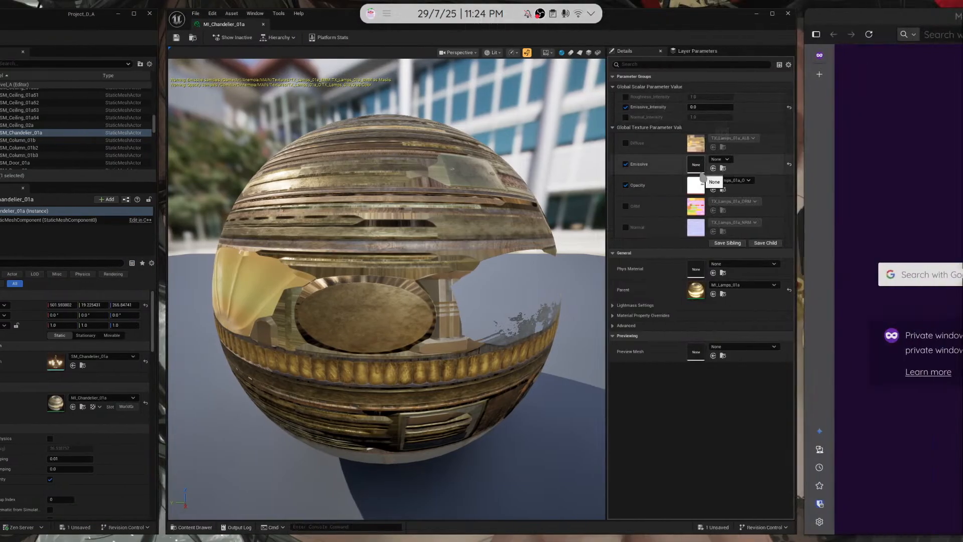
click(718, 160)
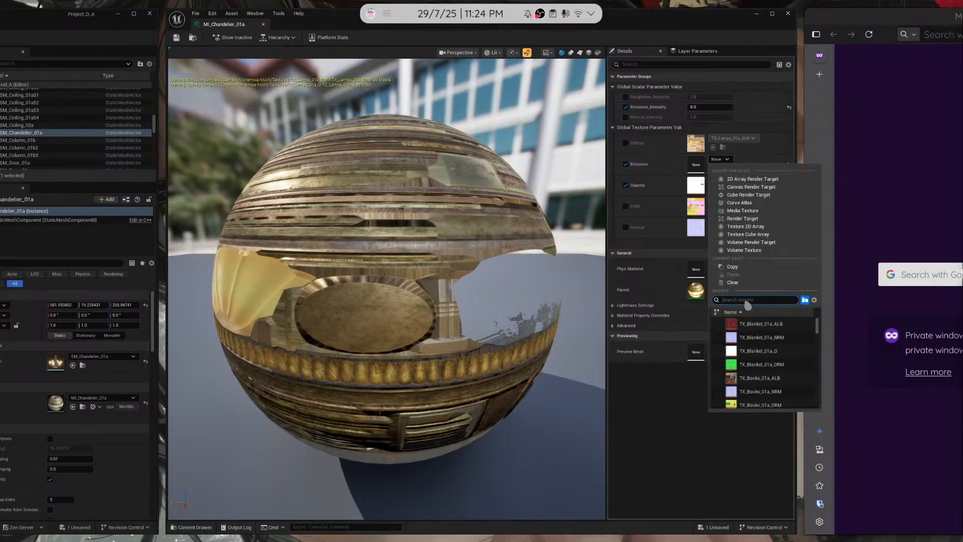
text(lamp)
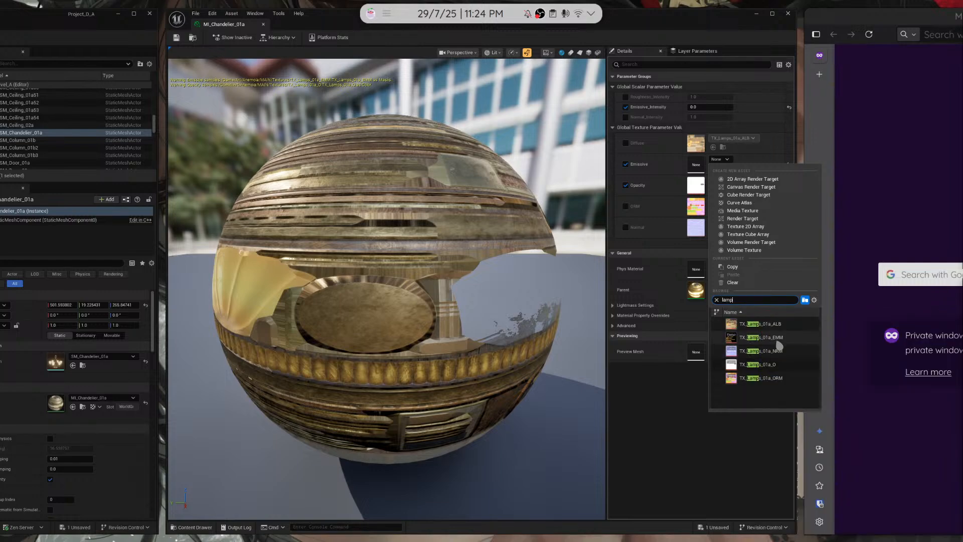
click(759, 337)
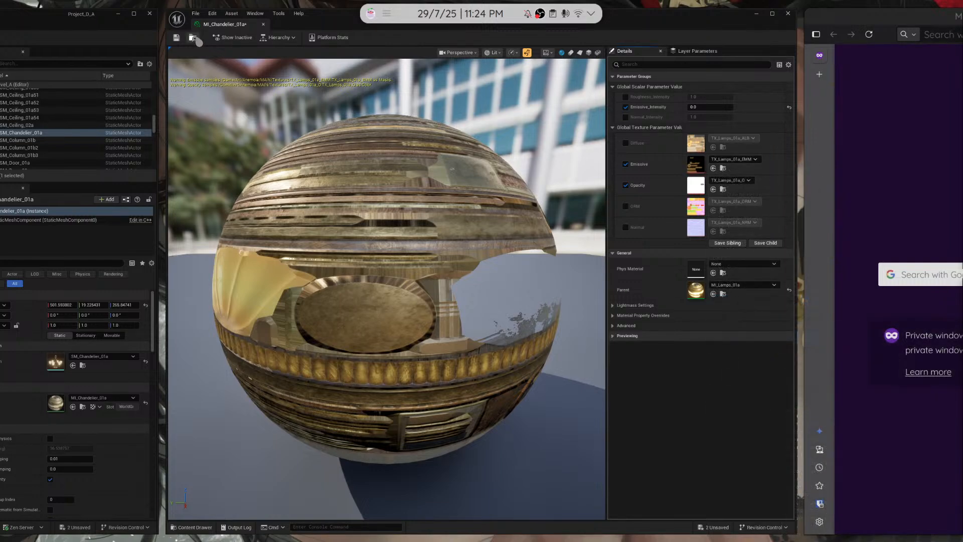
key(ctrl+s)
Reposition the chandelier in the room at about Y 3.2 and Z 254.7
key(super+Left)
right_drag(62, 262, 60, 236)
drag(8, 301, 21, 301)
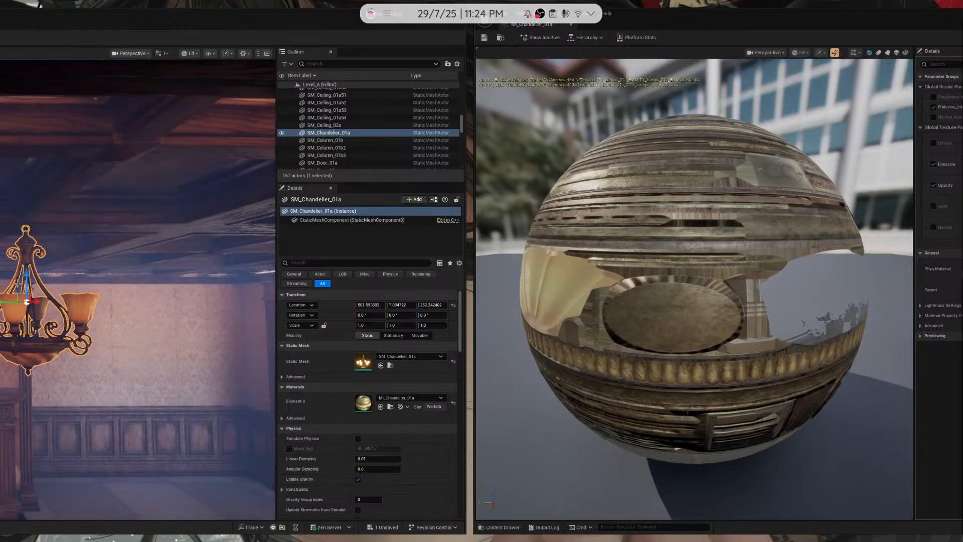
right_drag(24, 268, 225, 254)
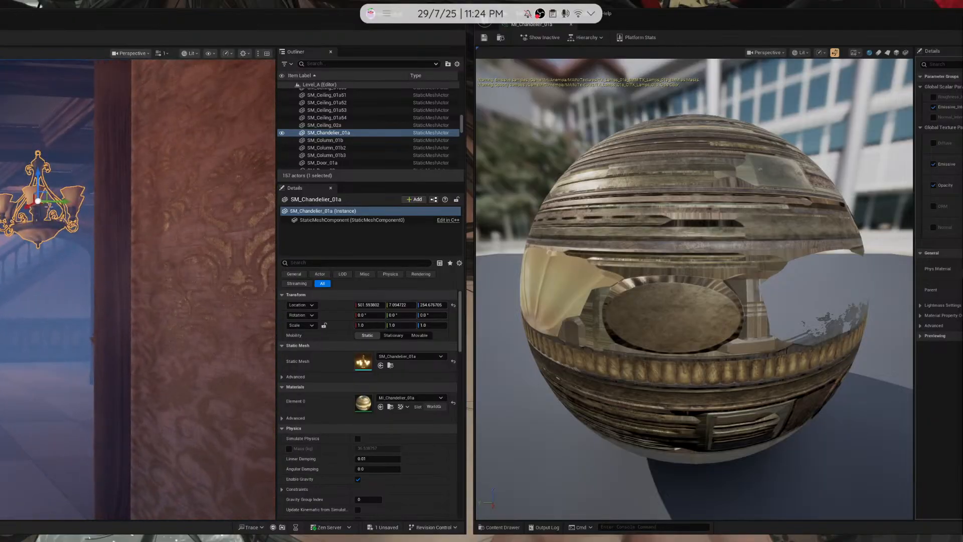
drag(55, 201, 51, 201)
right_drag(51, 201, 110, 256)
Switch to the browser and search Google Images for "drug den"
key(super+Left)
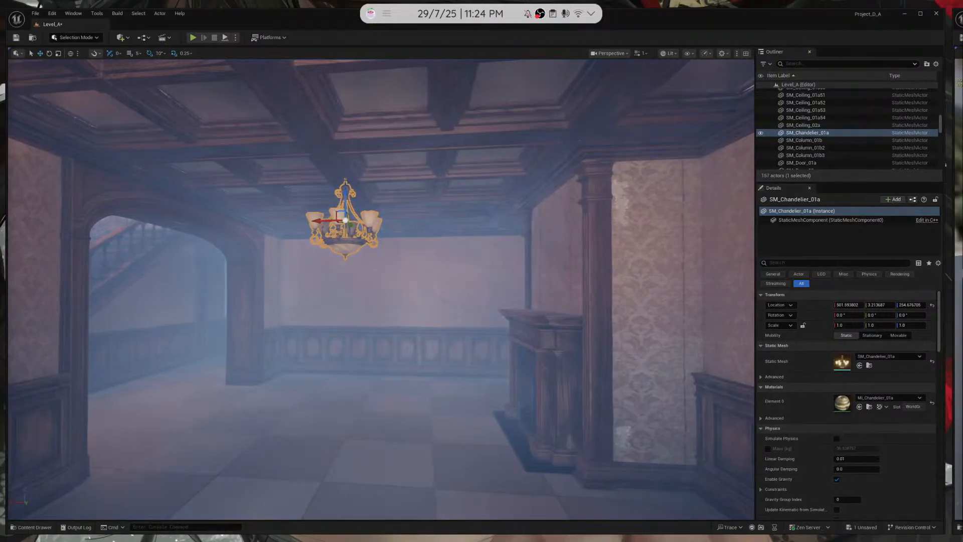
key(super+Left)
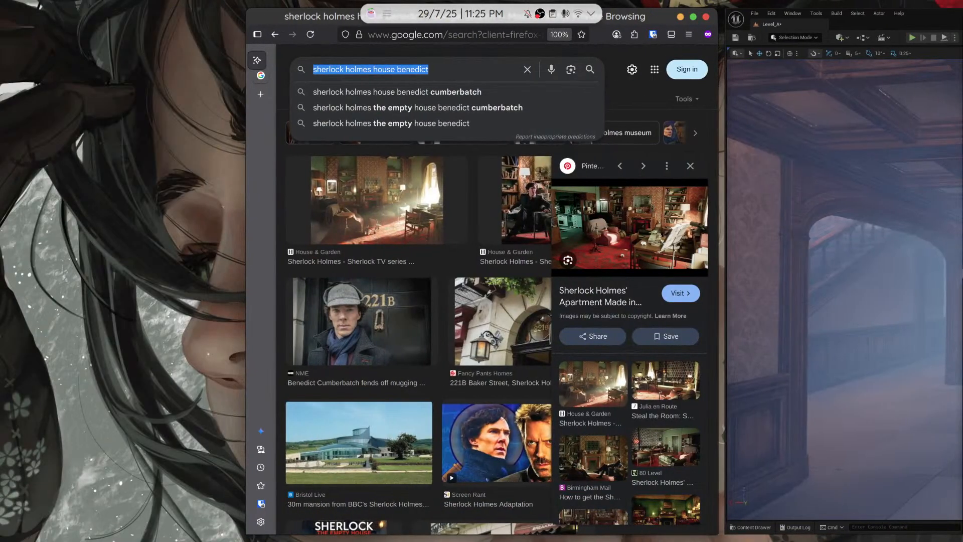
text(drug den)
key(Return)
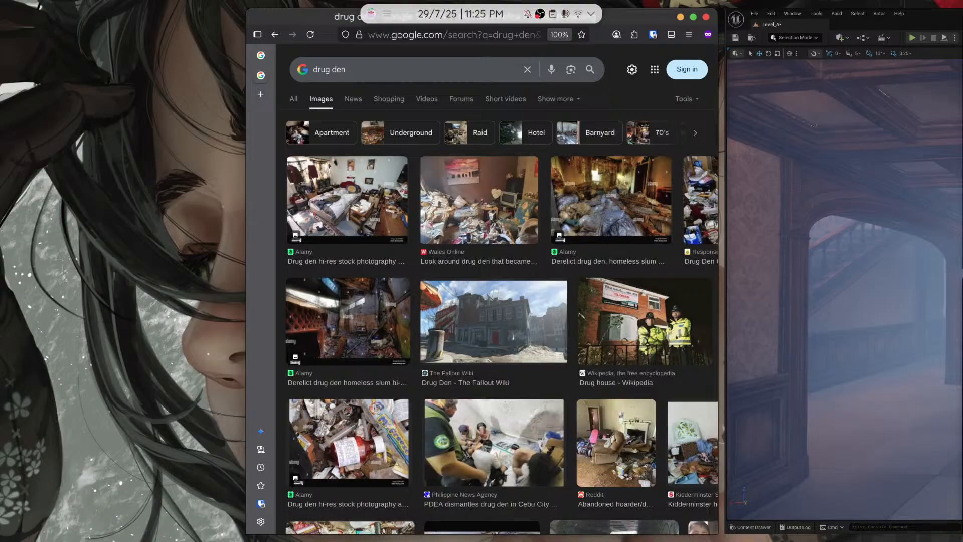
Refine the image search to "drug den squatting" and preview the Reddit picture of the abandoned squatter's drug house with the red staircase
click(401, 70)
text(squatting)
key(Return)
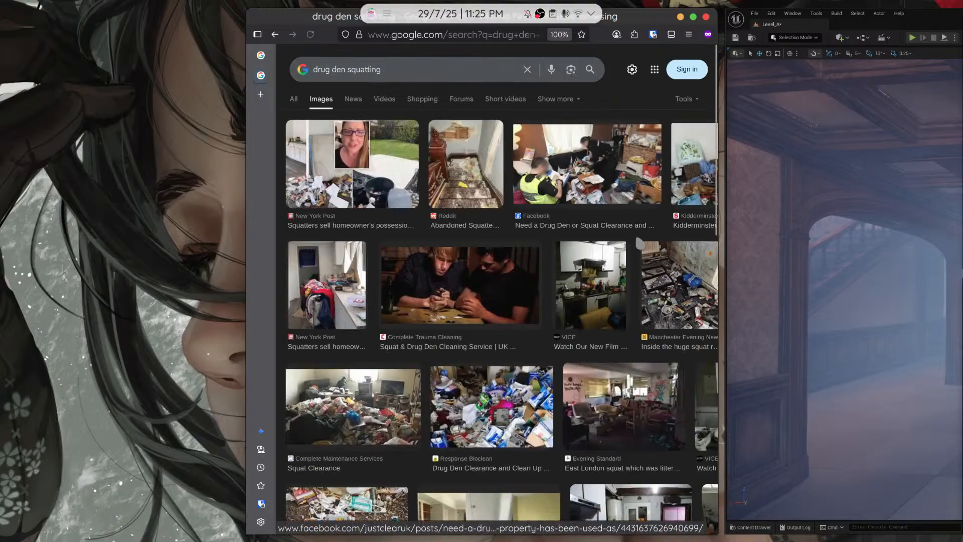
scroll(501, 301, right, 5)
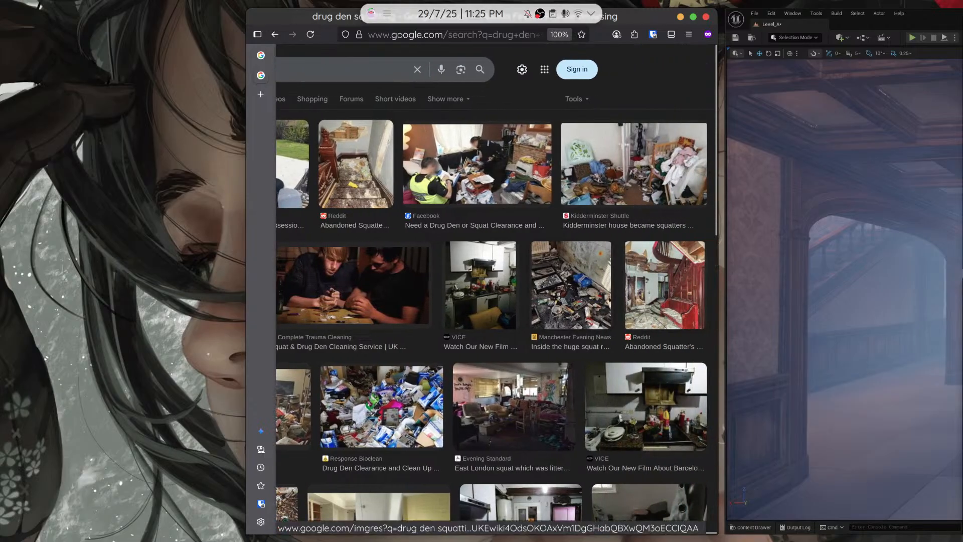
click(651, 270)
scroll(477, 279, down, 3)
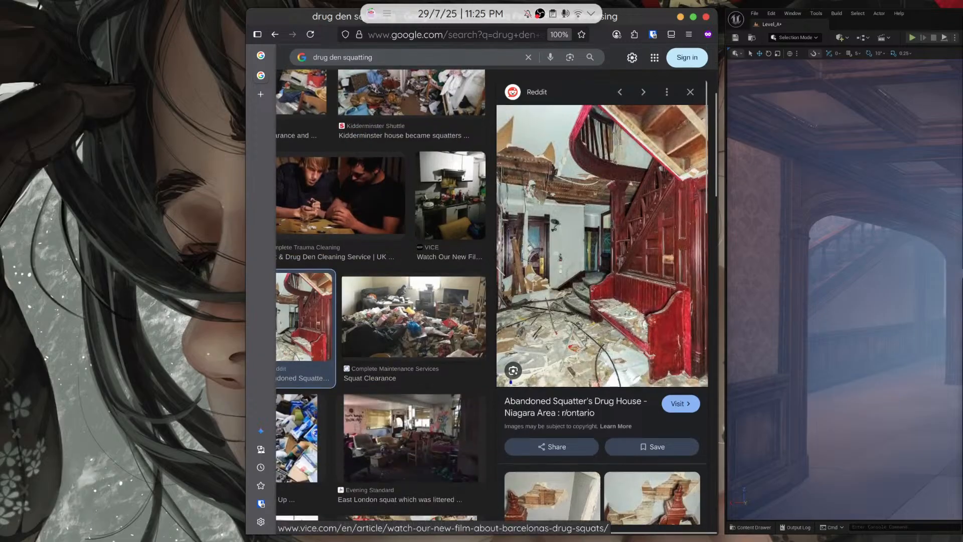
scroll(428, 302, left, 5)
scroll(433, 227, up, 5)
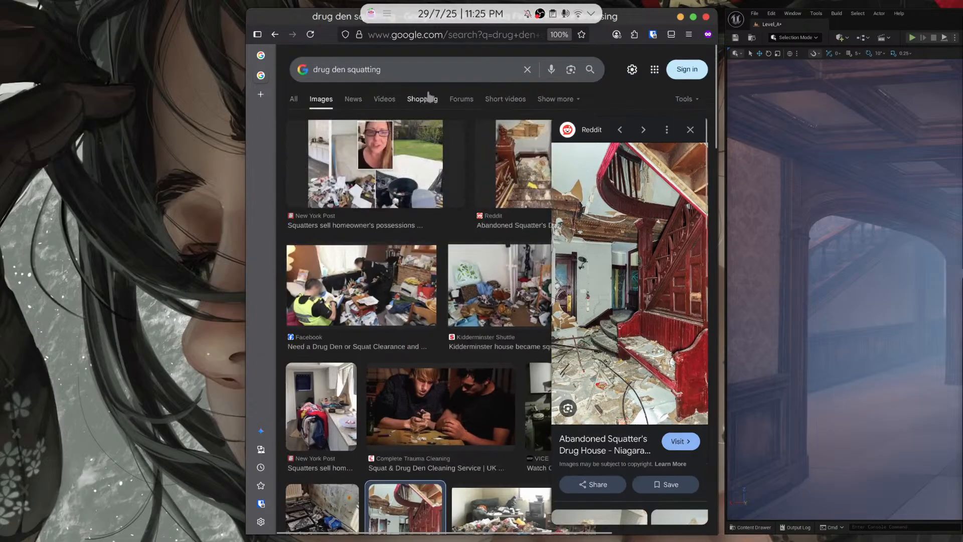
Search images for "drug den squatting cyberpunk" and browse the results for references
text(berpunk)
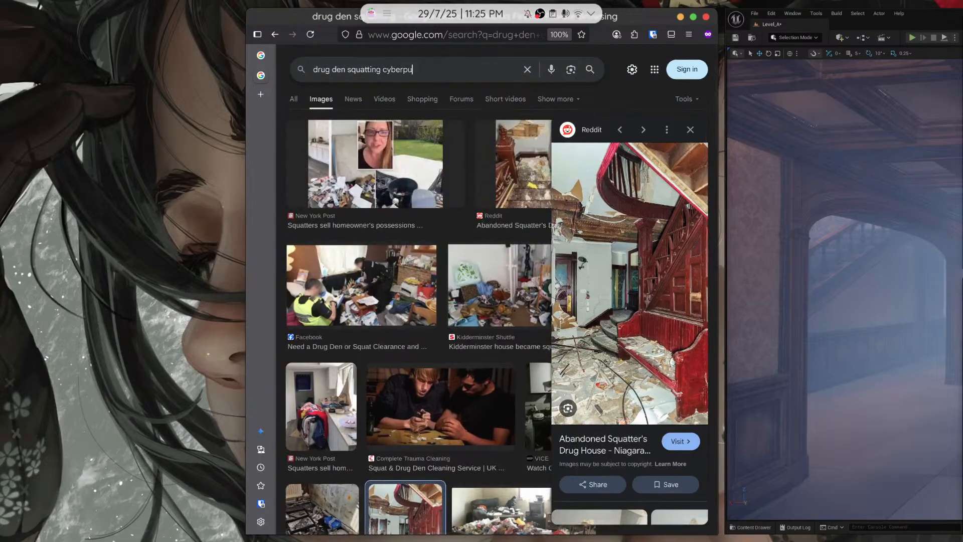
key(Return)
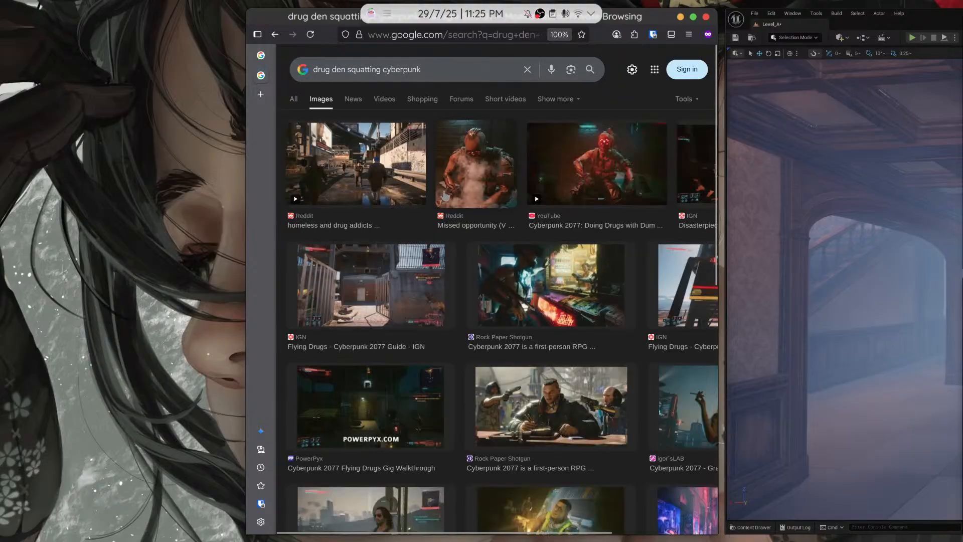
scroll(444, 195, right, 5)
scroll(440, 216, left, 4)
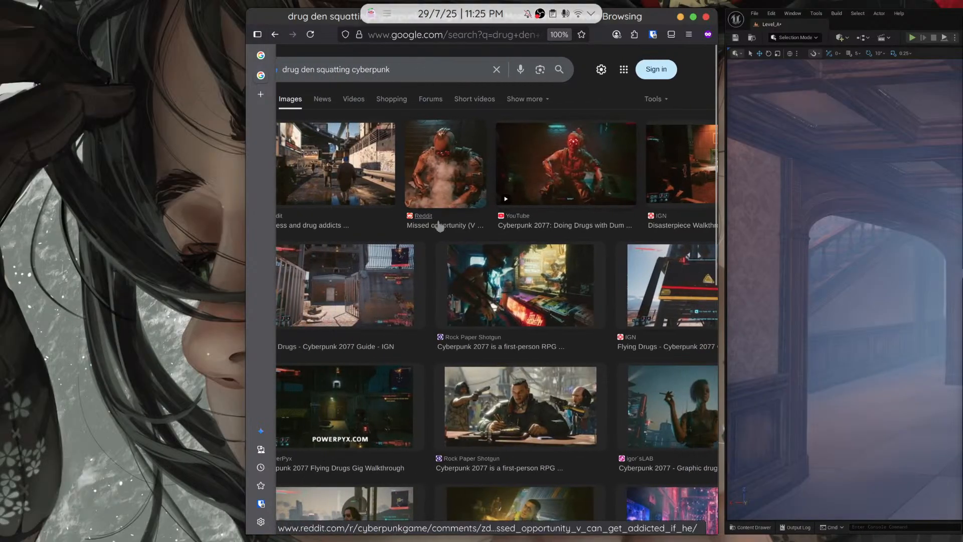
scroll(440, 226, down, 3)
scroll(436, 236, down, 1)
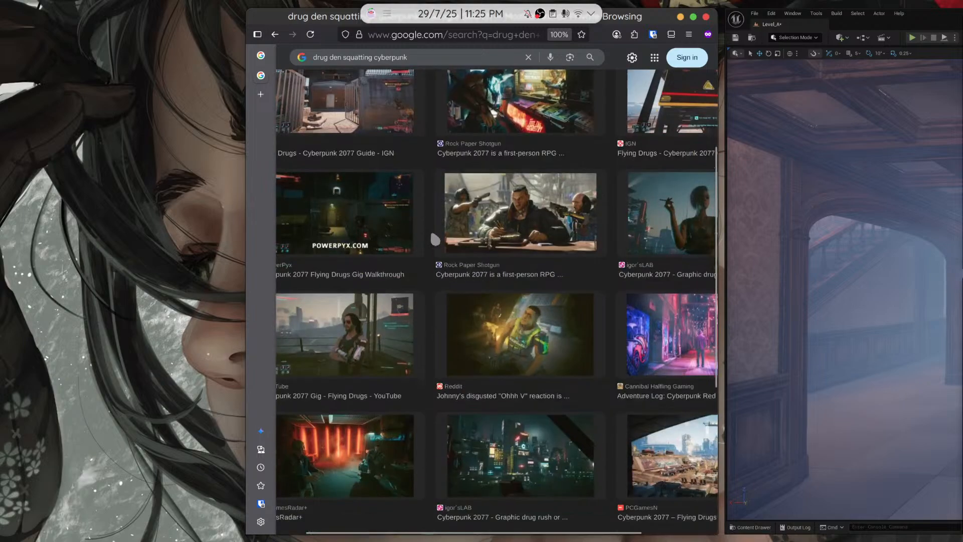
Look through the rest of the image results and preview the IGN Disasterpiece Walkthrough picture of Cyberpunk 2077
scroll(434, 239, down, 5)
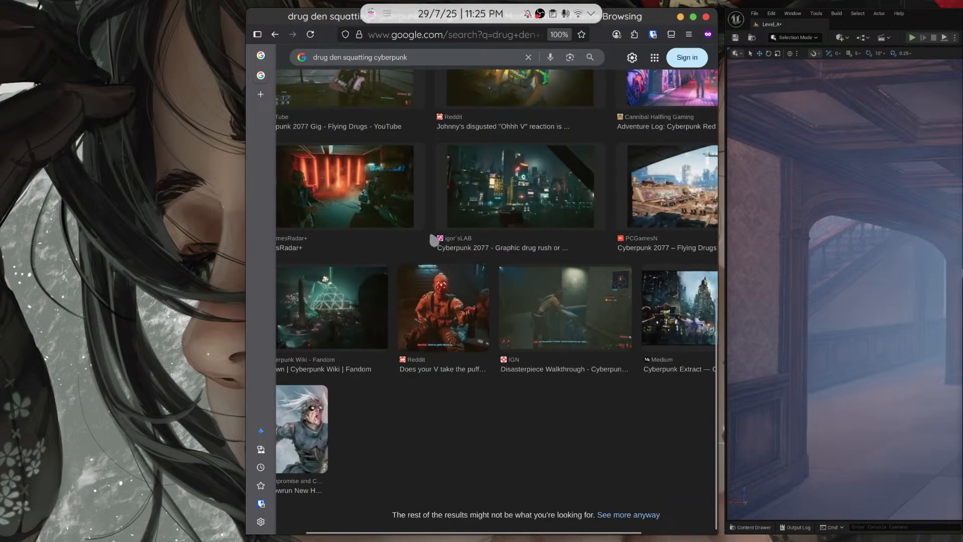
scroll(430, 244, right, 2)
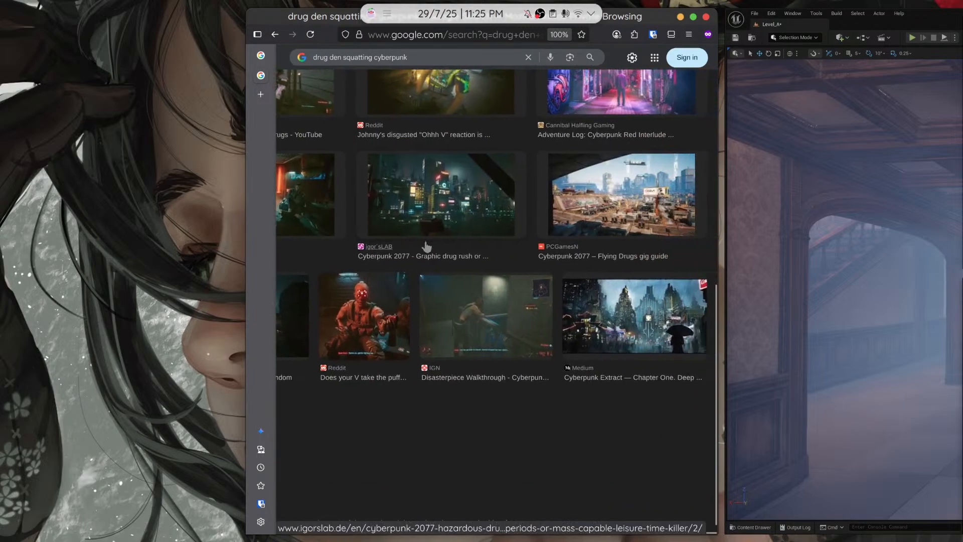
scroll(427, 247, up, 7)
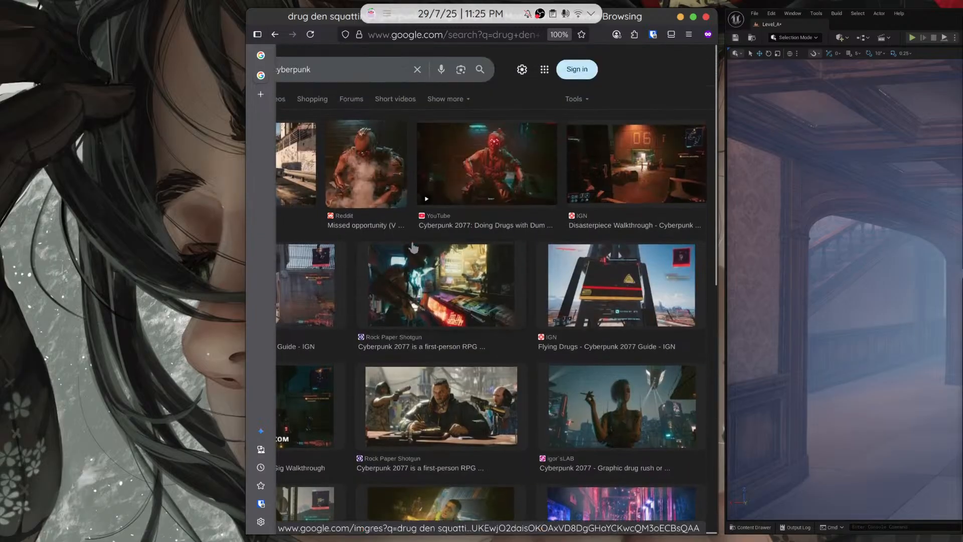
click(441, 198)
click(439, 195)
click(341, 179)
click(429, 292)
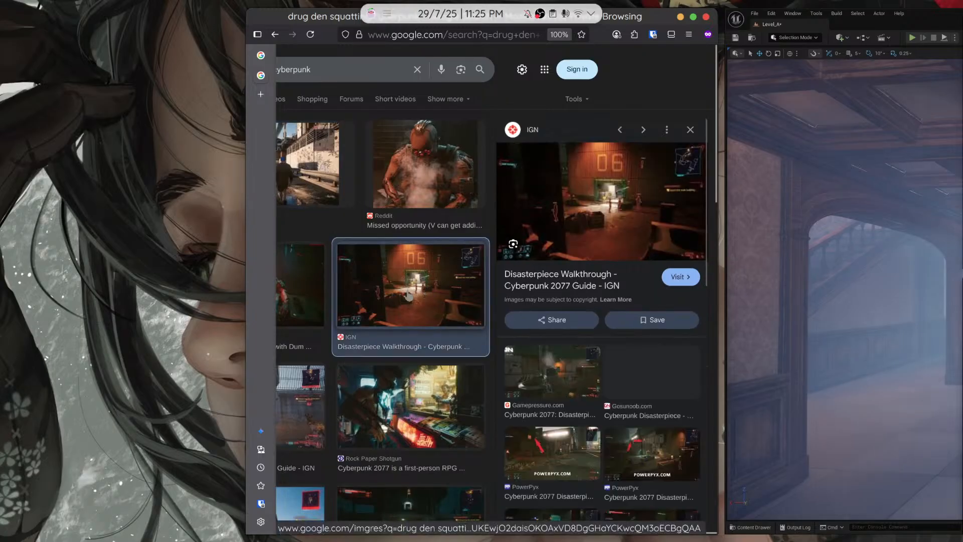
Preview the two IGN "Flying Drugs - Cyberpunk 2077 Guide" pictures in the image results
scroll(427, 293, down, 3)
click(354, 311)
click(312, 302)
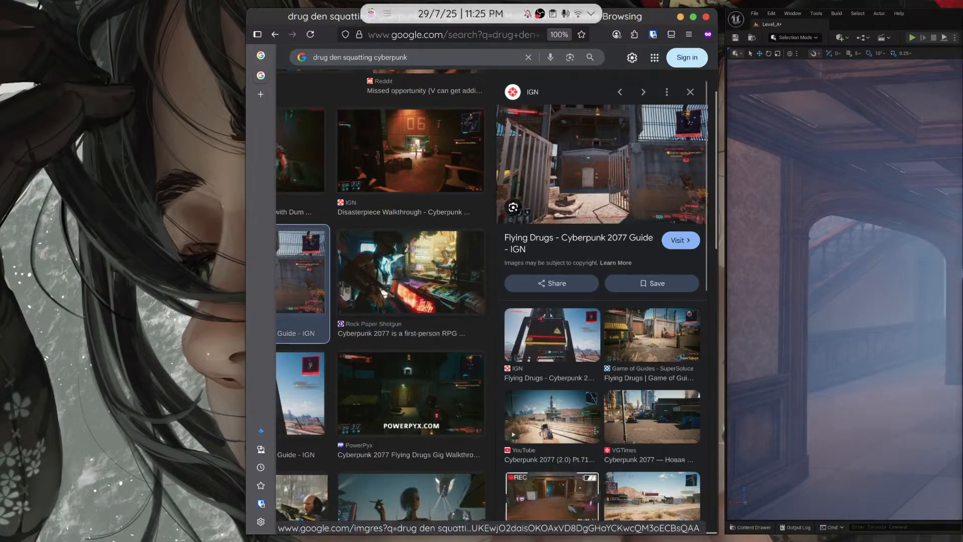
scroll(336, 310, down, 1)
click(341, 318)
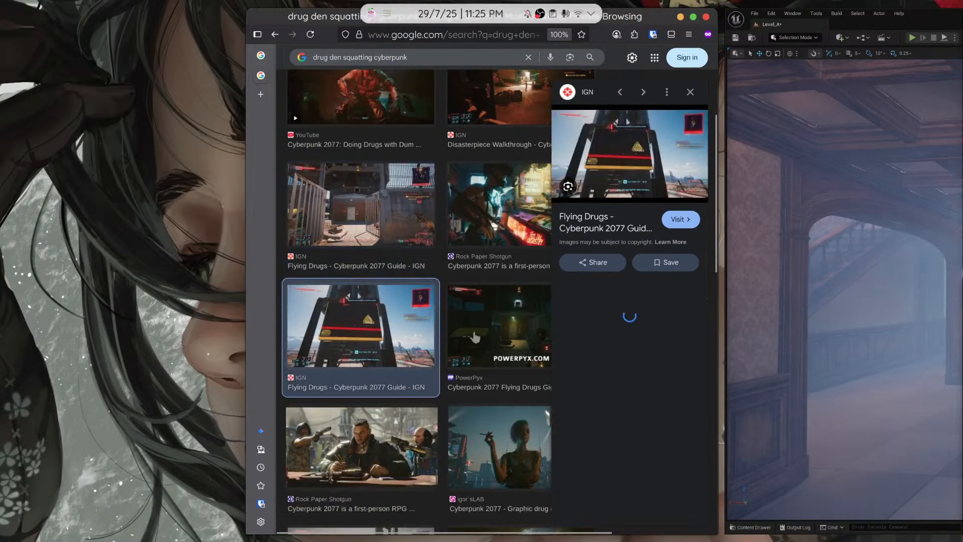
Preview more Cyberpunk 2077 results further down, including the YouTube "Cyberpunk 2077 Gig - Flying Drugs" picture
click(479, 333)
scroll(481, 344, down, 1)
click(486, 367)
click(389, 373)
scroll(387, 366, down, 3)
click(385, 341)
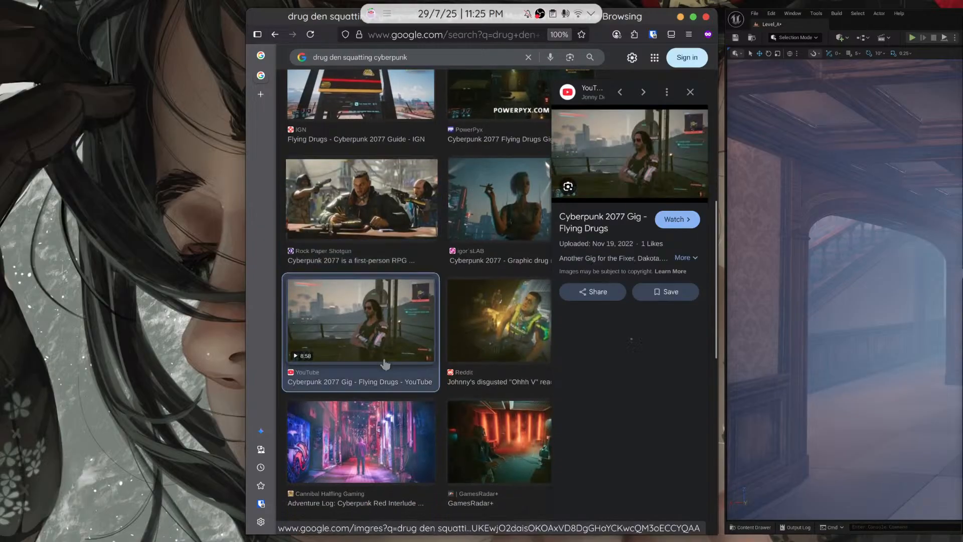
scroll(471, 394, down, 1)
click(485, 393)
Switch back to the Unreal Editor level, clear the selection and look around the room
key(super+Right)
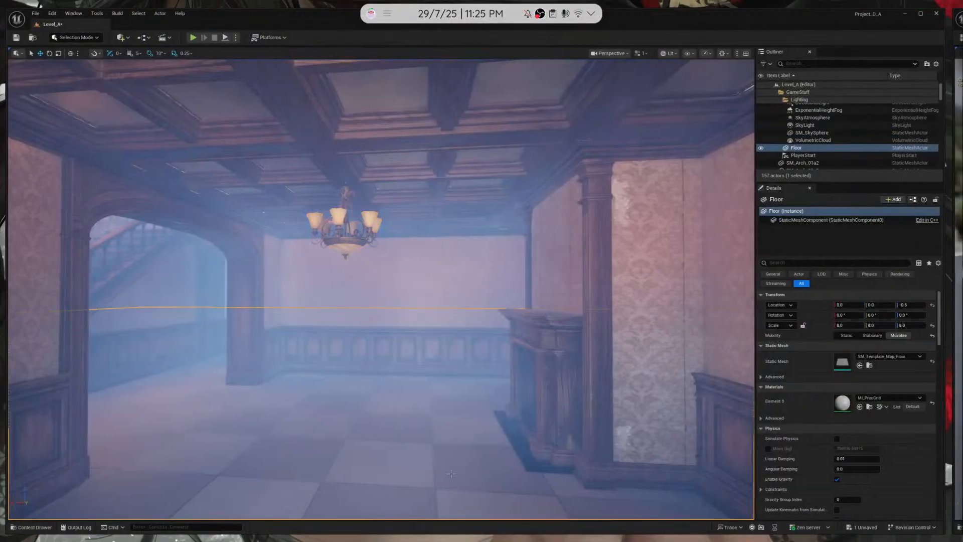
right_drag(381, 289, 397, 344)
key(w)
key(s)
key(Escape)
key(s)
Set the viewport to Unlit and delete the SM_Floor_01b mesh from the room
click(326, 343)
key(s)
key(a)
key(w)
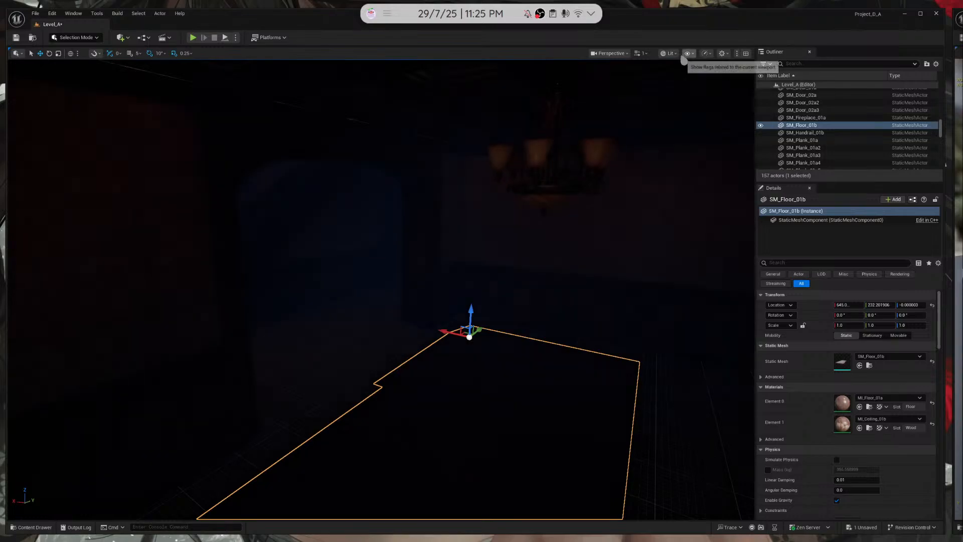
click(676, 91)
right_drag(567, 200, 631, 241)
key(a)
key(w)
key(Delete)
Move the SM_carpet_01a carpet to about X 468, Y -30 near the fireplace and rotate it to about 70° around Z
right_drag(619, 306, 727, 330)
key(w)
click(495, 314)
right_drag(495, 314, 367, 289)
key(s)
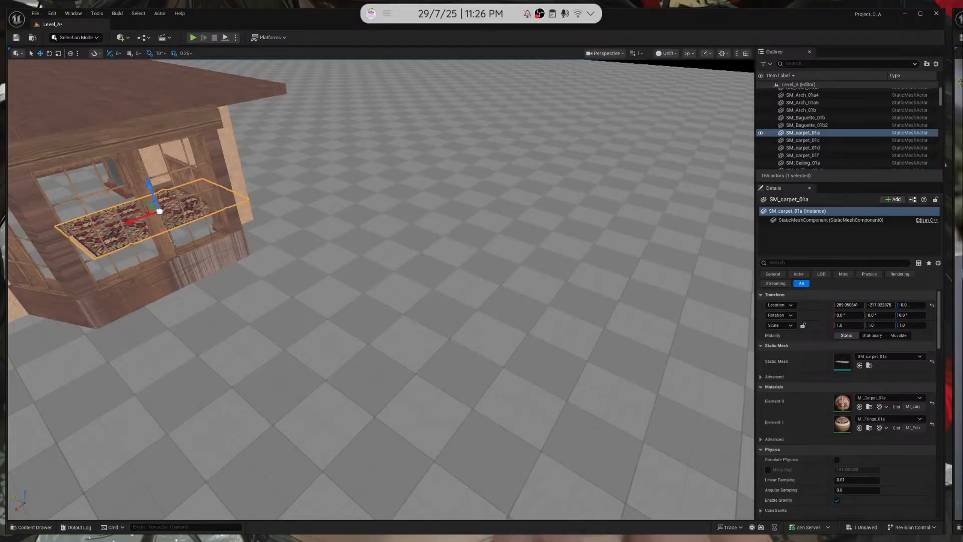
key(f)
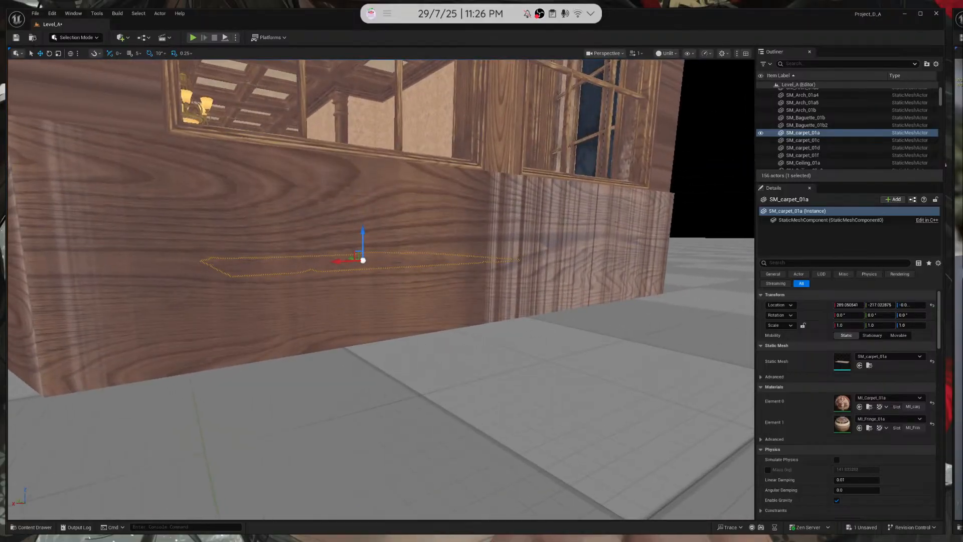
click(561, 240)
right_drag(562, 240, 434, 286)
click(393, 245)
right_drag(393, 244, 386, 211)
key(e)
drag(543, 317, 490, 321)
mouse_move(489, 320)
right_down()
mouse_move(466, 306)
mouse_move(489, 321)
right_up()
drag(495, 324, 280, 298)
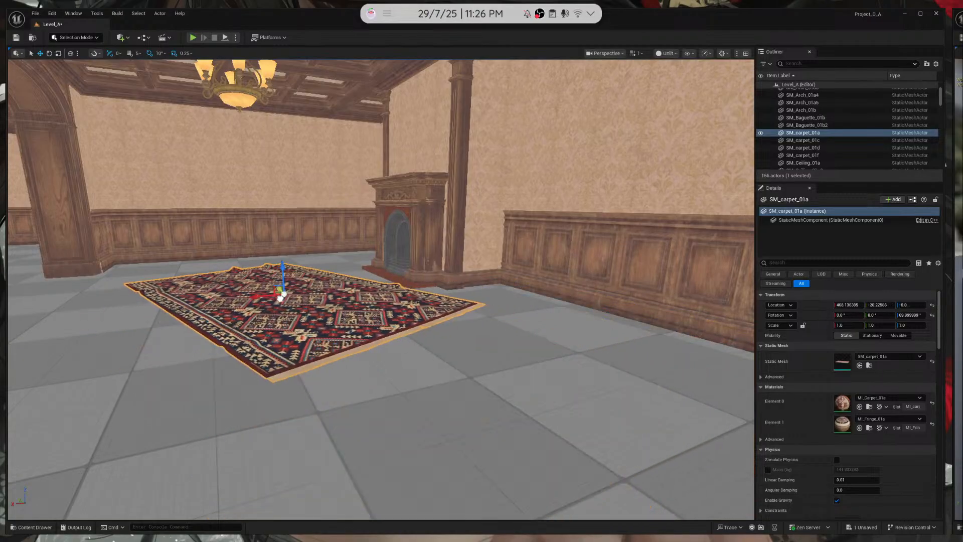
Rotate the carpet to about 80° around Z and shift it to about X 494, Y 13 in front of the fireplace
right_drag(262, 301, 316, 338)
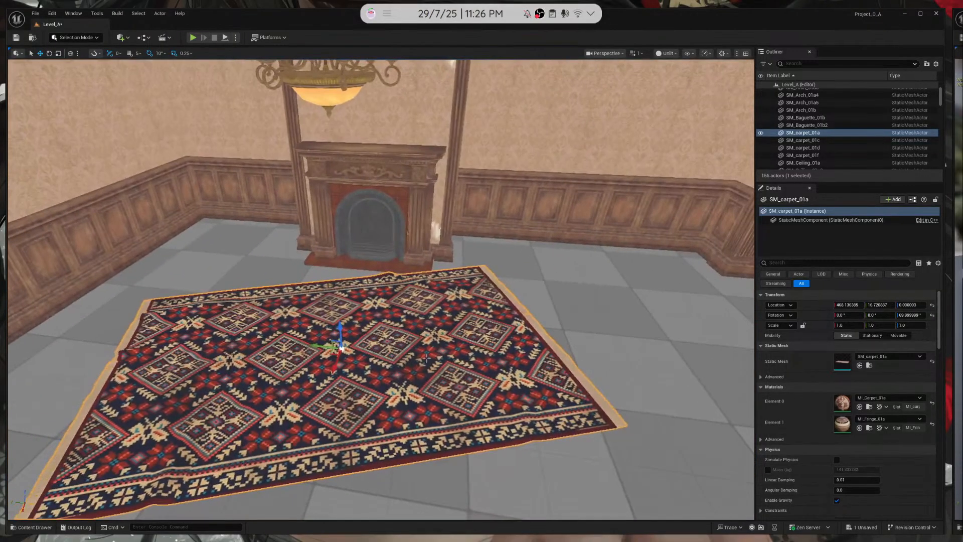
drag(322, 346, 367, 402)
key(e)
right_drag(401, 345, 413, 334)
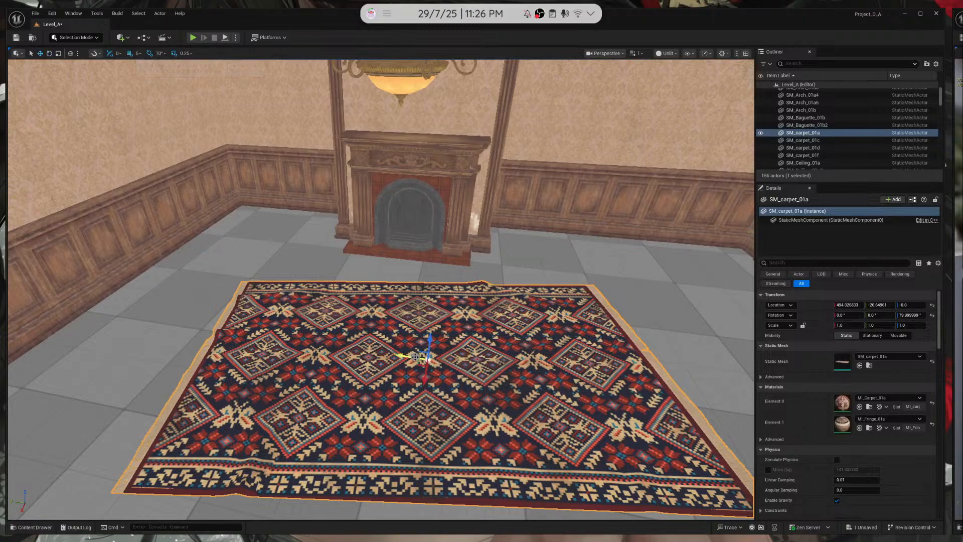
drag(415, 356, 377, 352)
key(d)
right_drag(377, 352, 296, 346)
key(a)
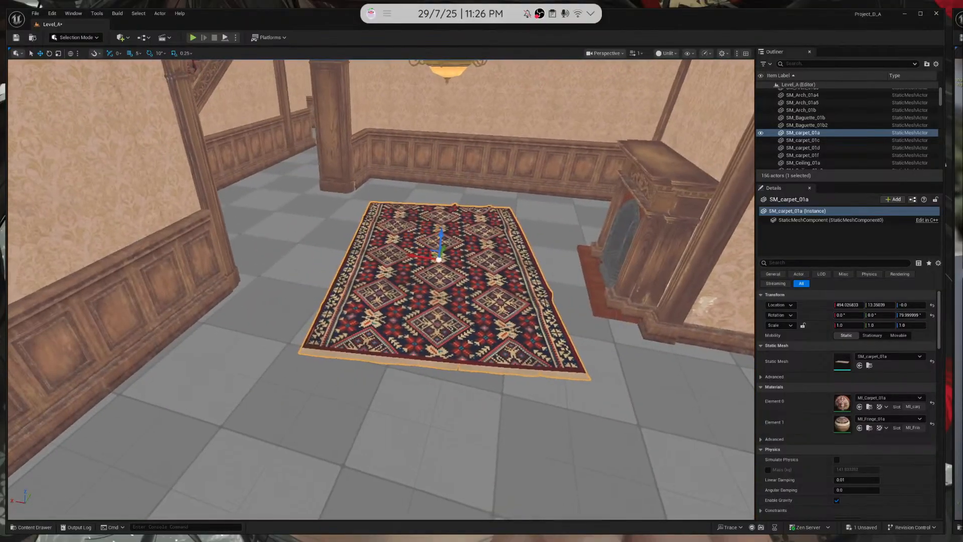
Place the SM_Clock_01a mesh from the project's Meshes folder on the fireplace mantel
click(31, 527)
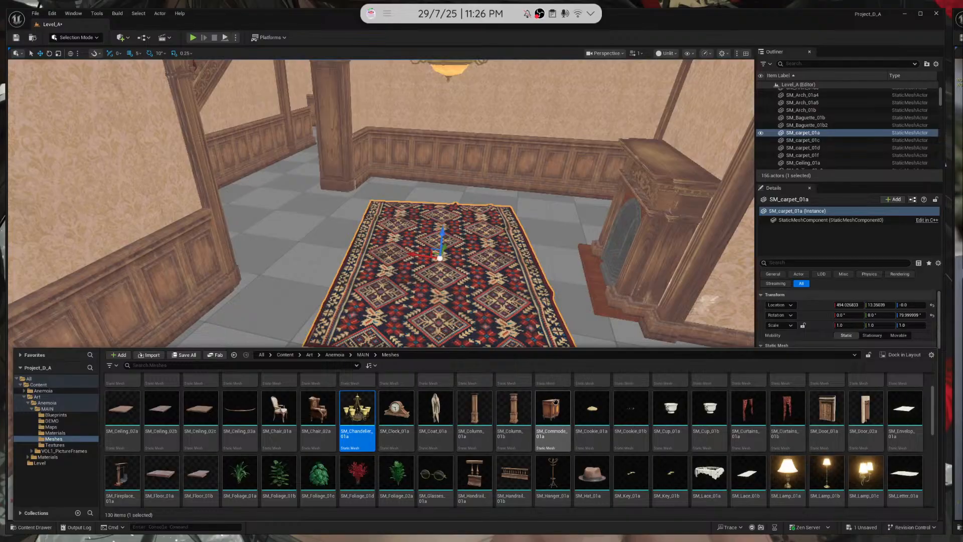
drag(396, 408, 609, 200)
right_drag(609, 201, 856, 160)
key(w)
key(s)
key(e)
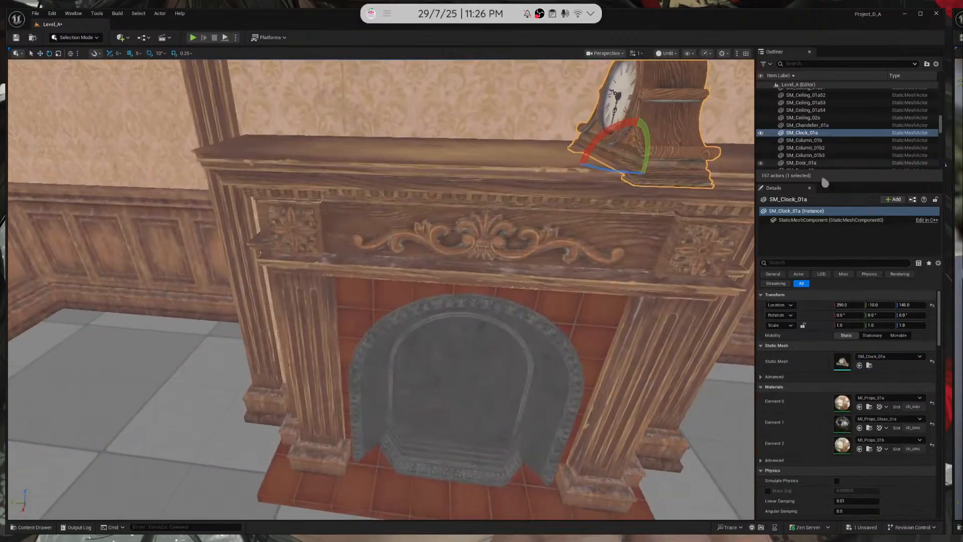
Turn the clock to about -80° around Z to face the room and move it to Y 25, Z 140 on the mantel
scroll(481, 220, down, 6)
drag(459, 254, 474, 257)
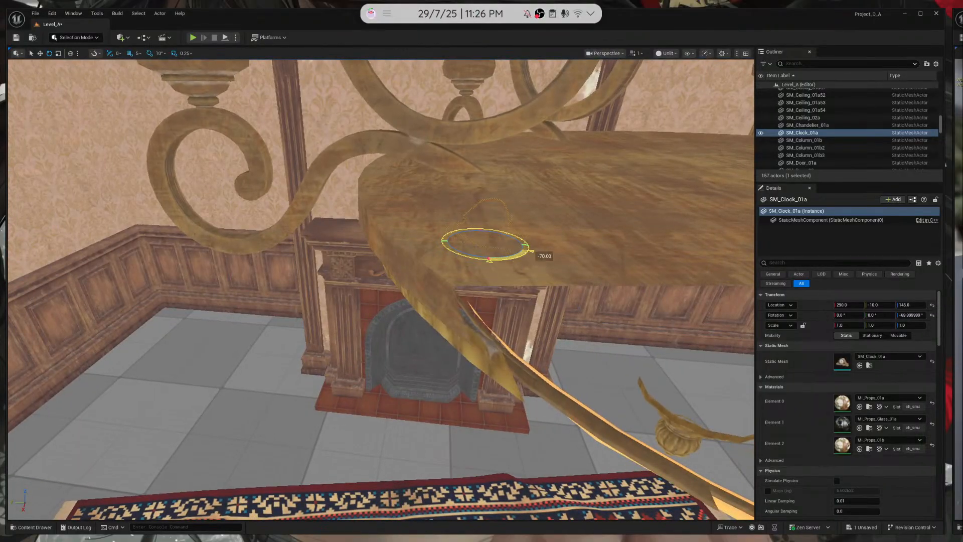
mouse_move(626, 306)
right_down()
mouse_move(667, 300)
mouse_move(606, 298)
mouse_move(637, 303)
mouse_move(626, 307)
right_up()
key(w)
key(w)
key(w)
drag(430, 286, 326, 295)
right_drag(324, 296, 186, 289)
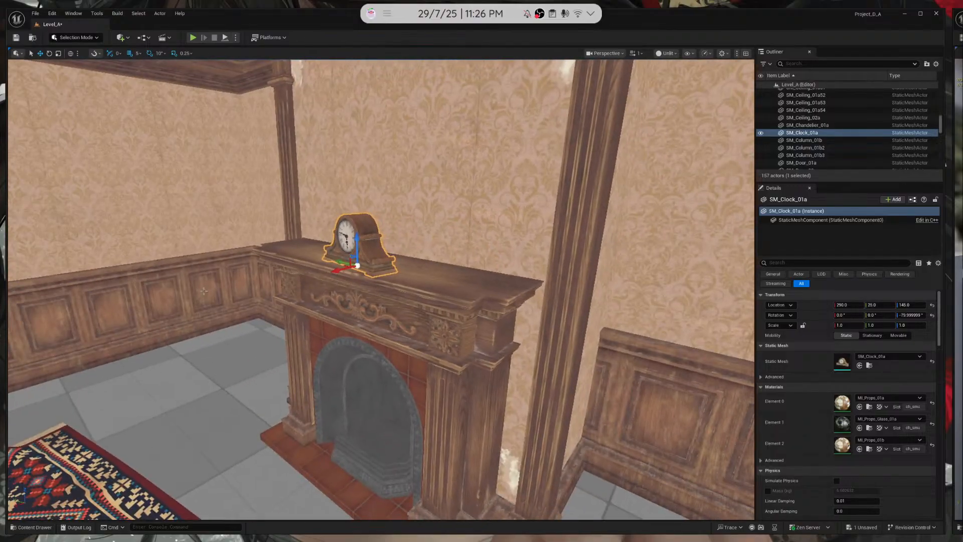
Try a -90° rotation on the clock and move it to X 280, Z 150 above the mantel
drag(354, 276, 321, 277)
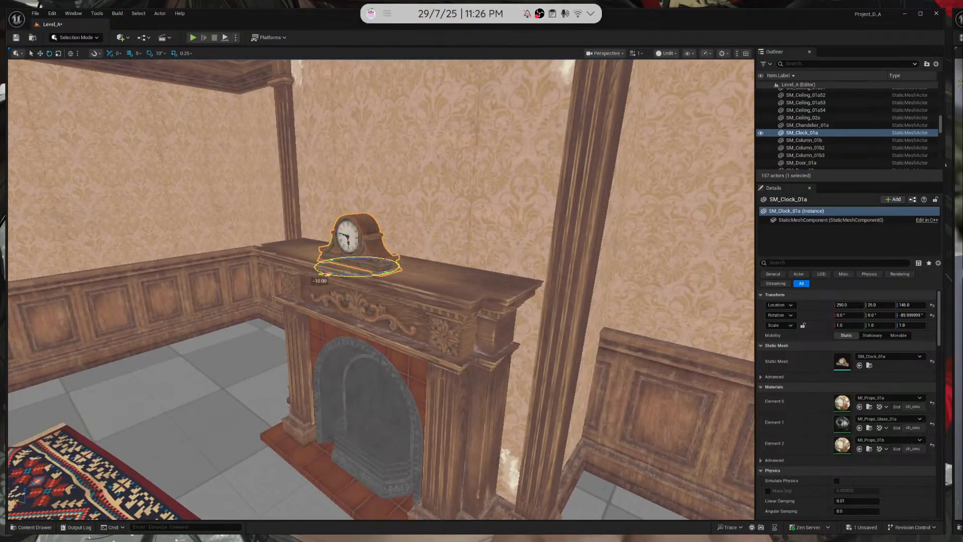
right_drag(404, 255, 239, 365)
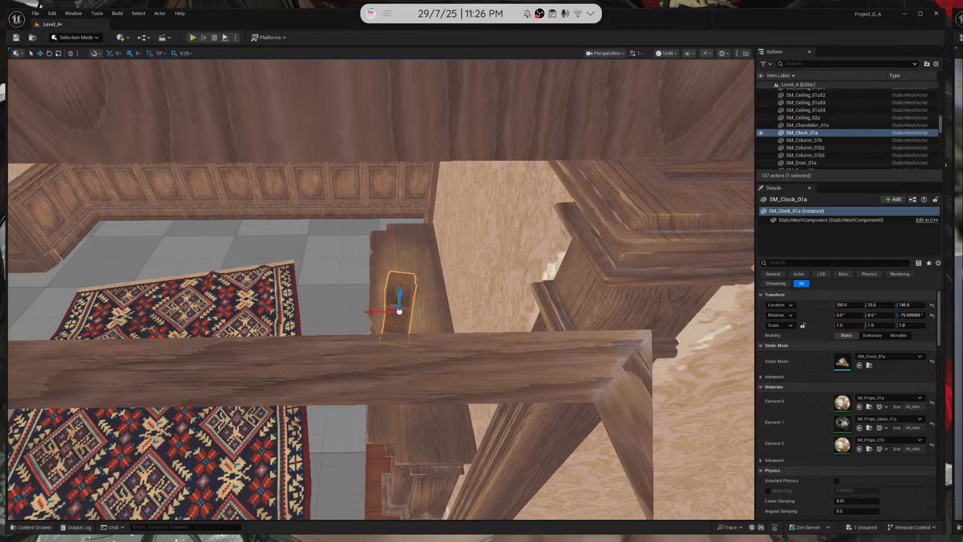
right_drag(394, 311, 584, 296)
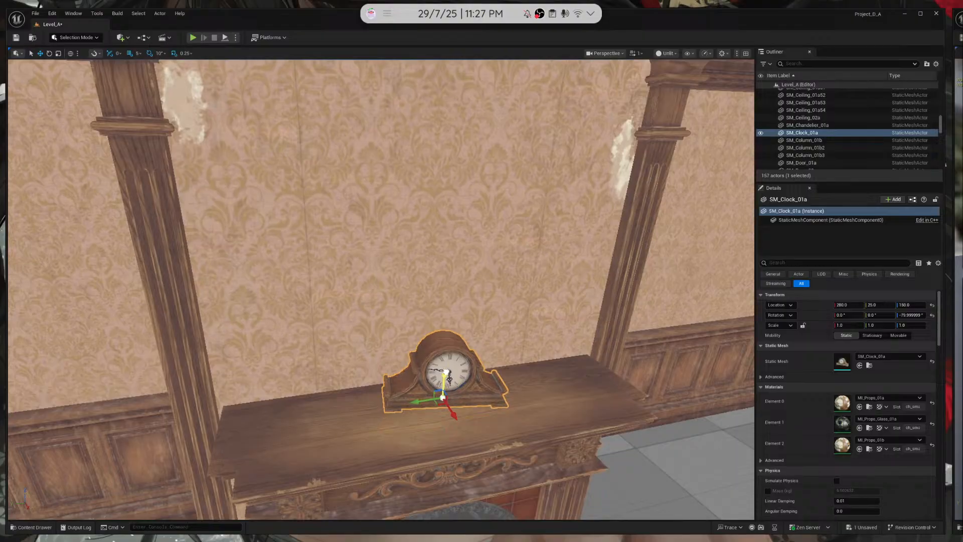
Set the grid snap to 1, fine-tune the clock's position on the mantel to about X 282, Z 147, and deselect it
click(136, 54)
click(141, 75)
right_drag(426, 241, 445, 160)
drag(441, 161, 441, 155)
right_drag(452, 148, 486, 200)
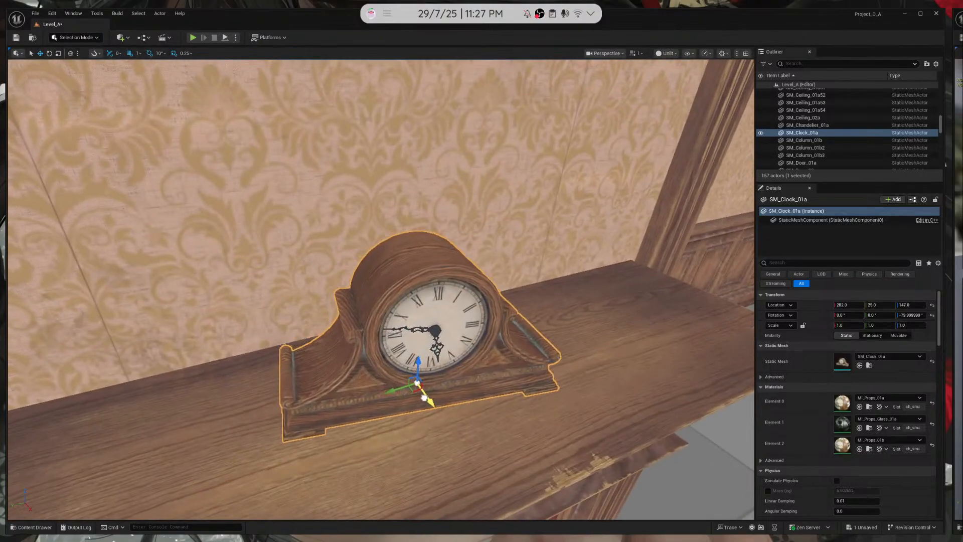
mouse_move(433, 413)
right_down()
mouse_move(371, 409)
mouse_move(386, 391)
mouse_move(366, 386)
mouse_move(369, 421)
mouse_move(414, 414)
right_up()
key(Escape)
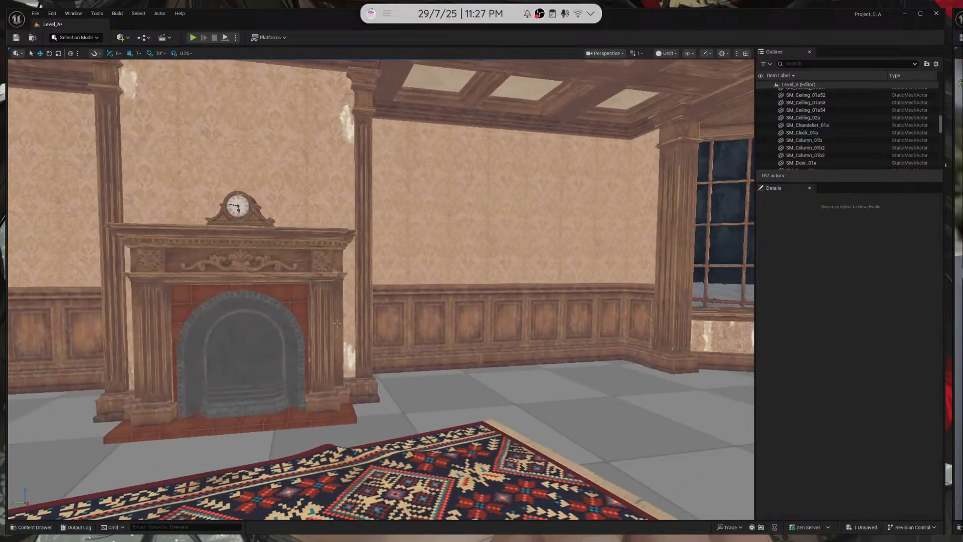
Try out the SM_Coat_01a mesh against the wall beside the fireplace and delete it
click(40, 526)
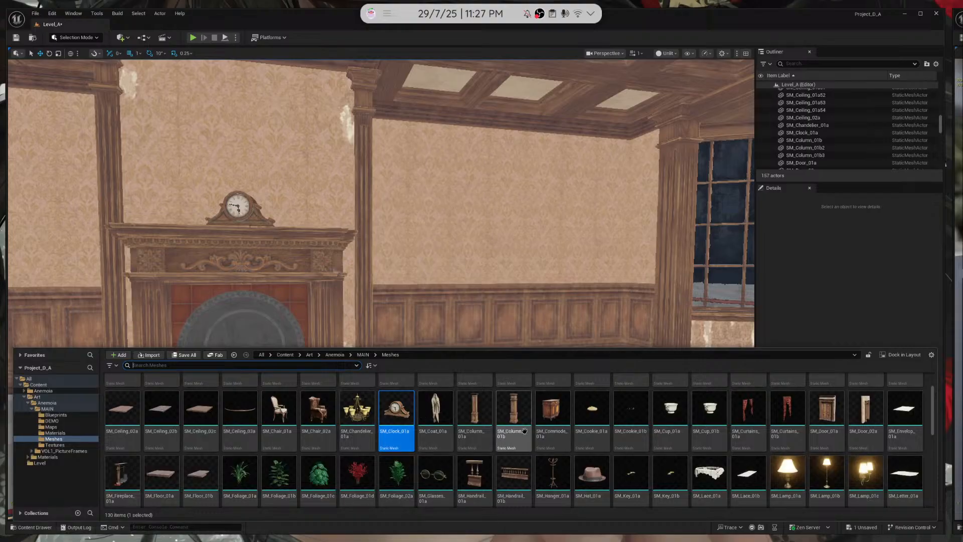
drag(439, 359, 432, 189)
right_drag(434, 189, 409, 213)
drag(365, 226, 480, 173)
right_drag(503, 213, 103, 191)
key(Delete)
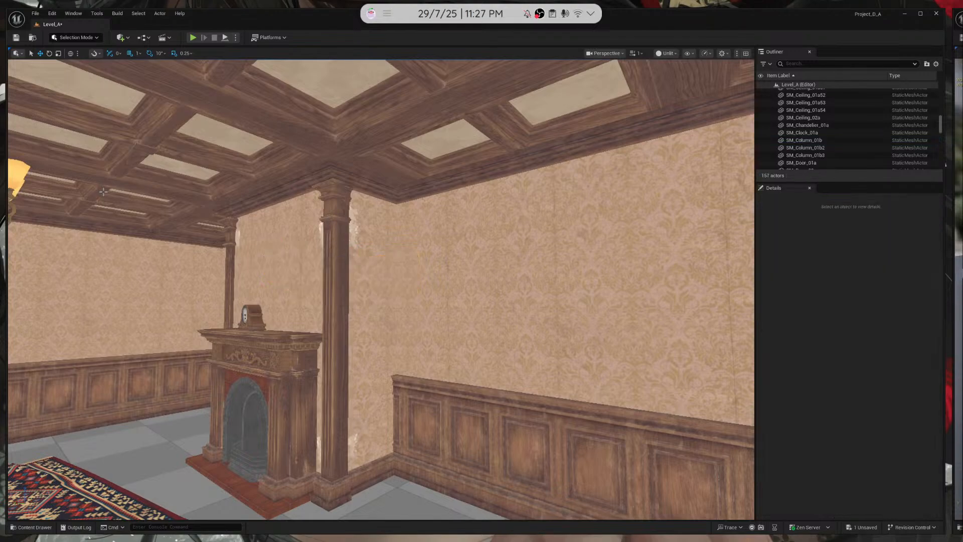
Place the SM_Lamp_01c wall lamp above the mantel at about X 260, Y -3, Z 197 and set the viewport to Lit
click(52, 528)
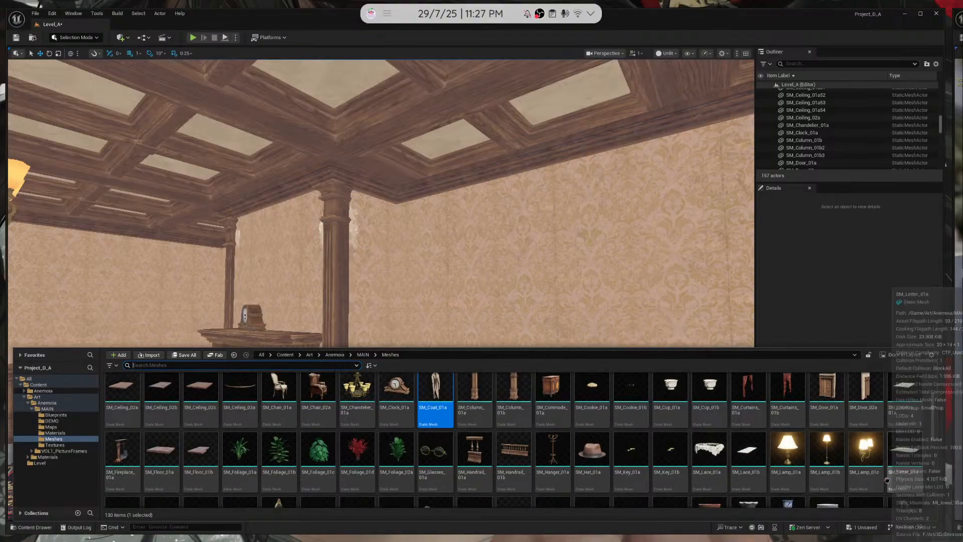
scroll(824, 451, down, 1)
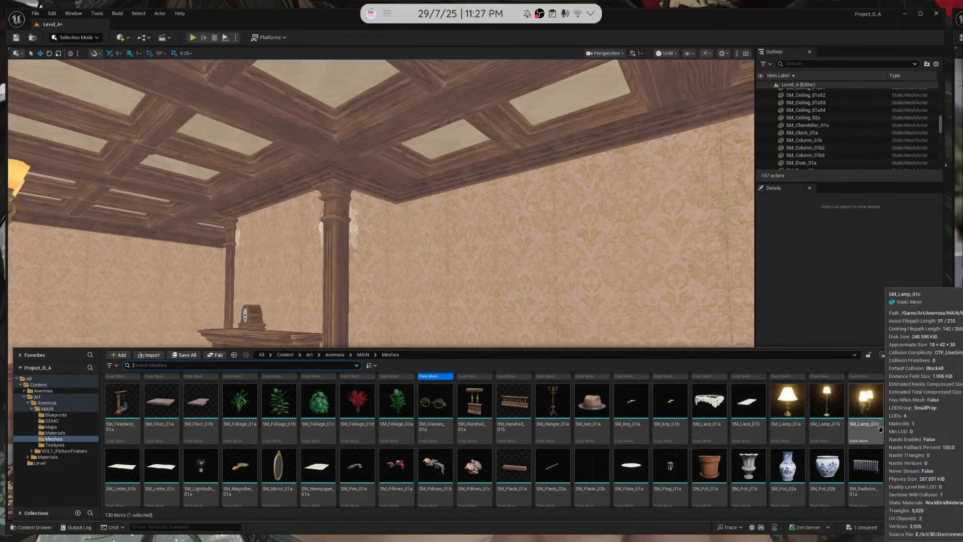
drag(871, 427, 278, 291)
right_drag(316, 317, 220, 257)
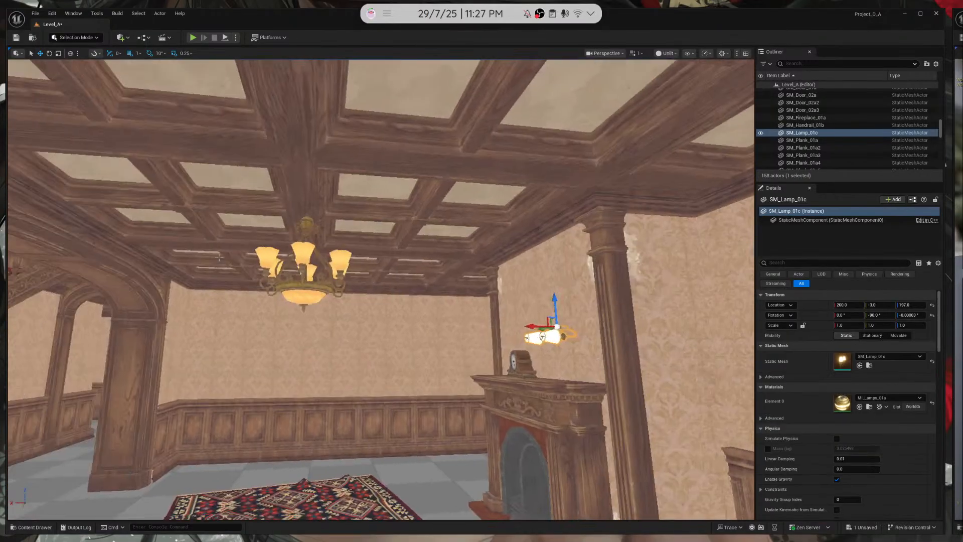
click(665, 53)
click(674, 83)
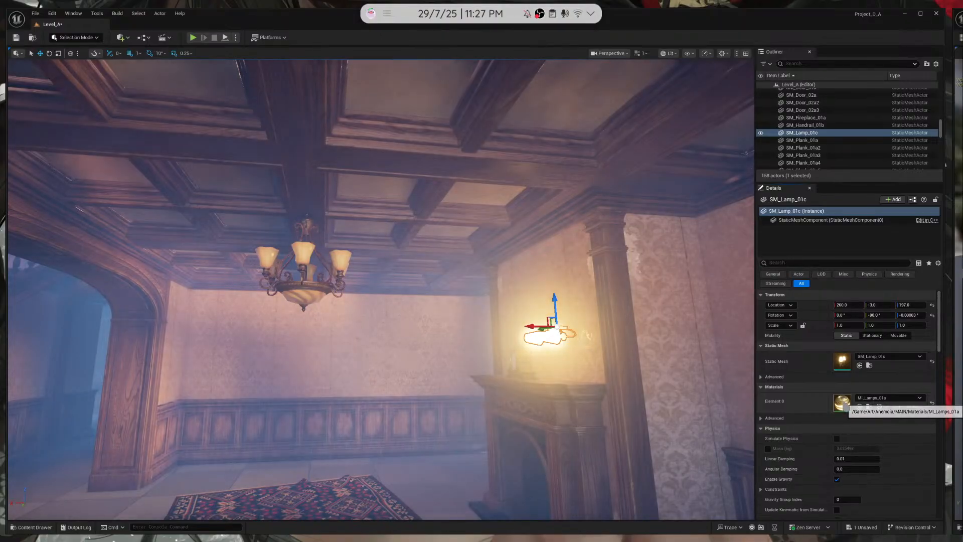
Open the MI_Lightbulb_01a material instance from the Materials folder and set its Emissive_Intensity to 0
click(870, 407)
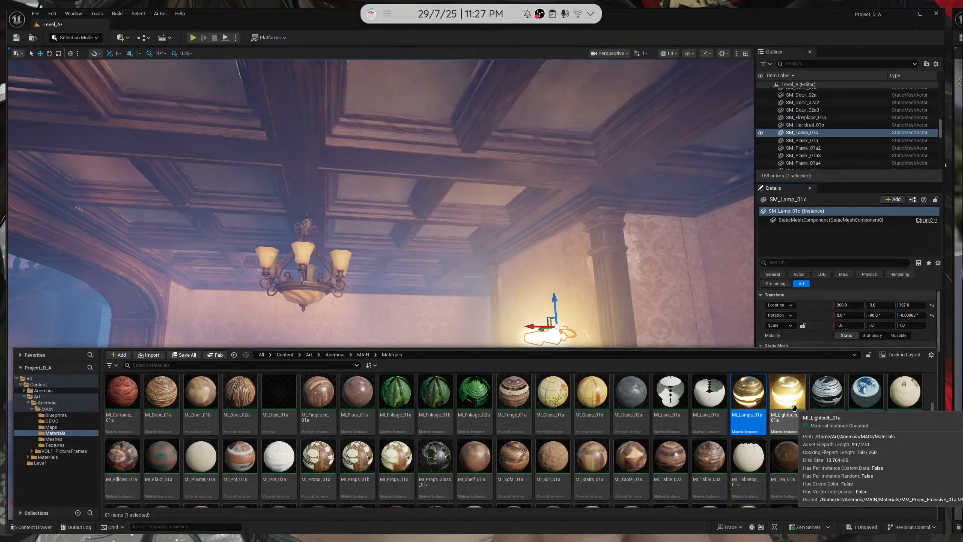
double_click(789, 399)
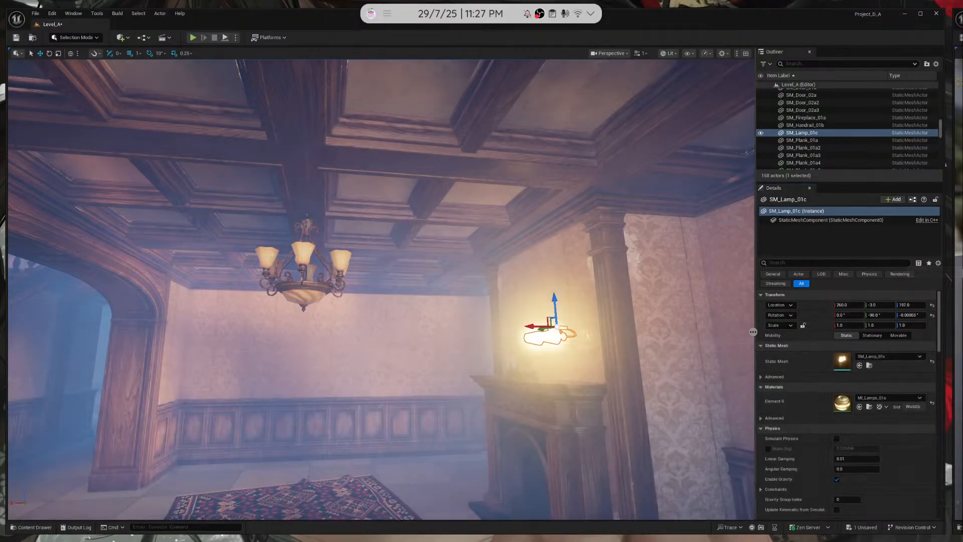
key(super+Right)
key(super+Right)
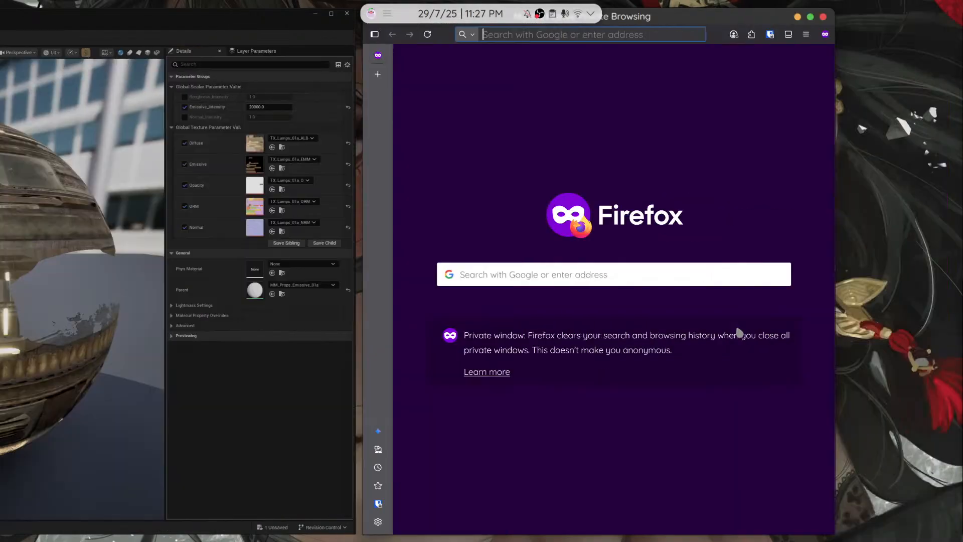
key(super+Left)
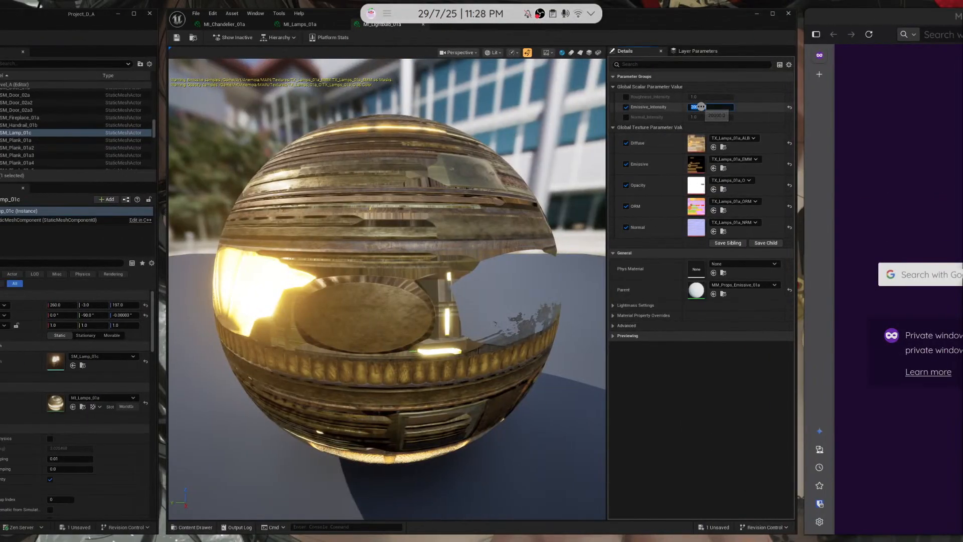
text(0)
key(Return)
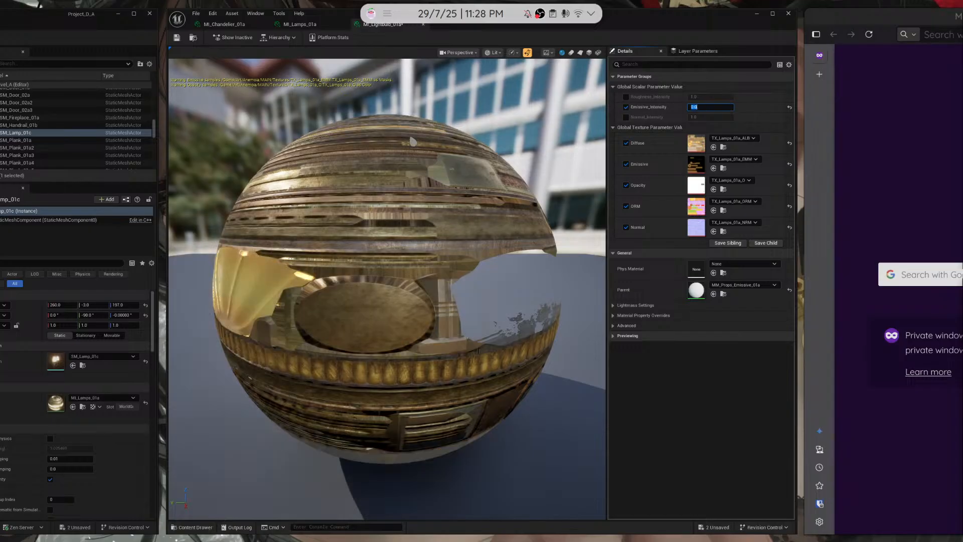
Save the MI_Lightbulb_01a material instance and set the Emissive_Intensity of MI_Lamps_01a to 0
key(ctrl+s)
key(super+Left)
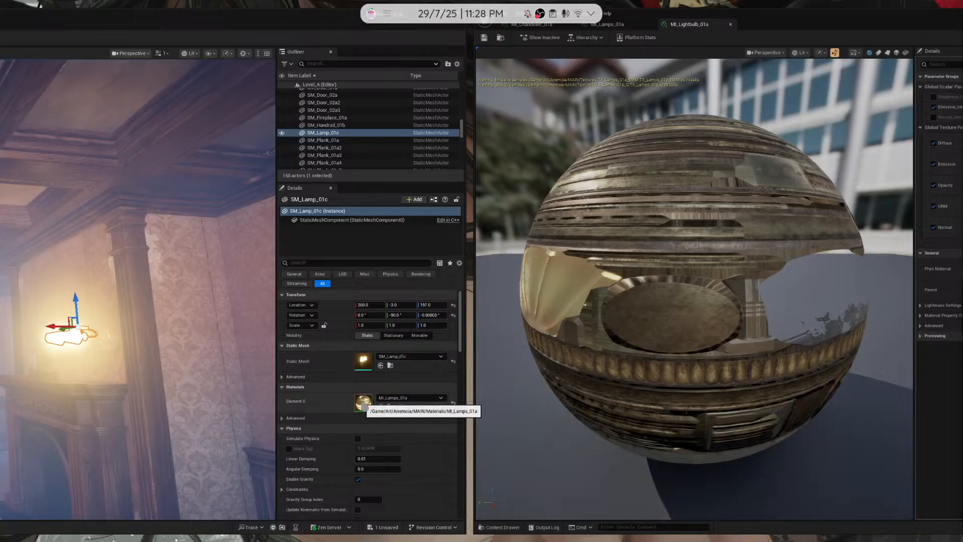
click(628, 27)
key(super+Right)
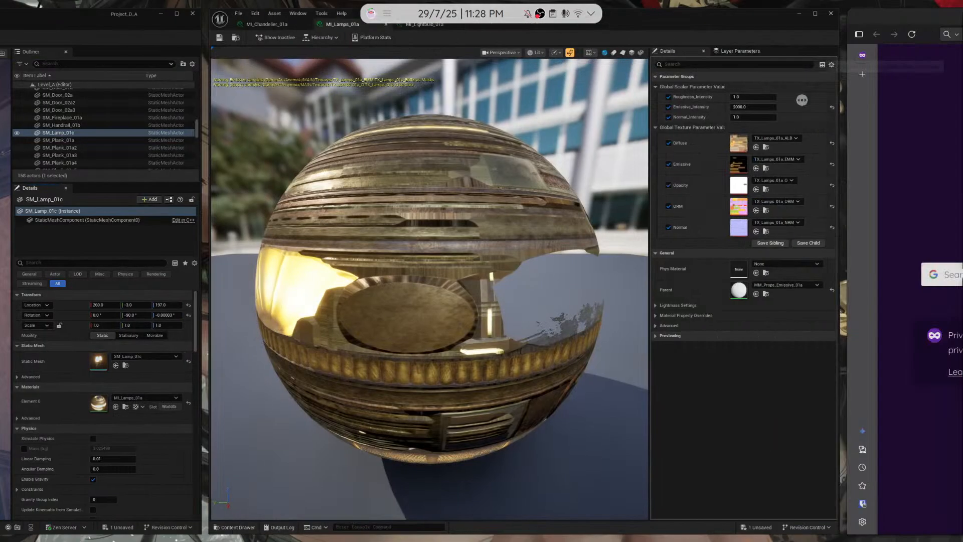
click(720, 107)
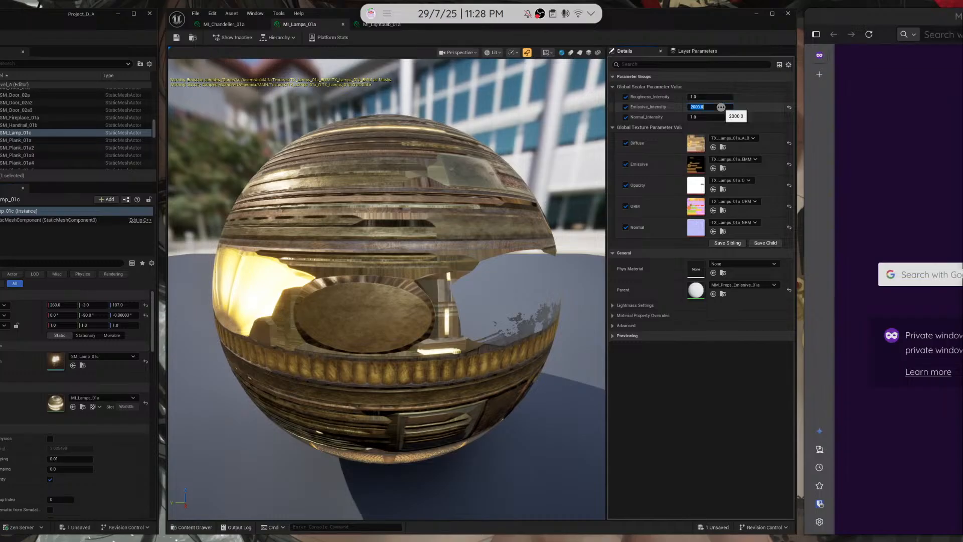
text(0)
key(Return)
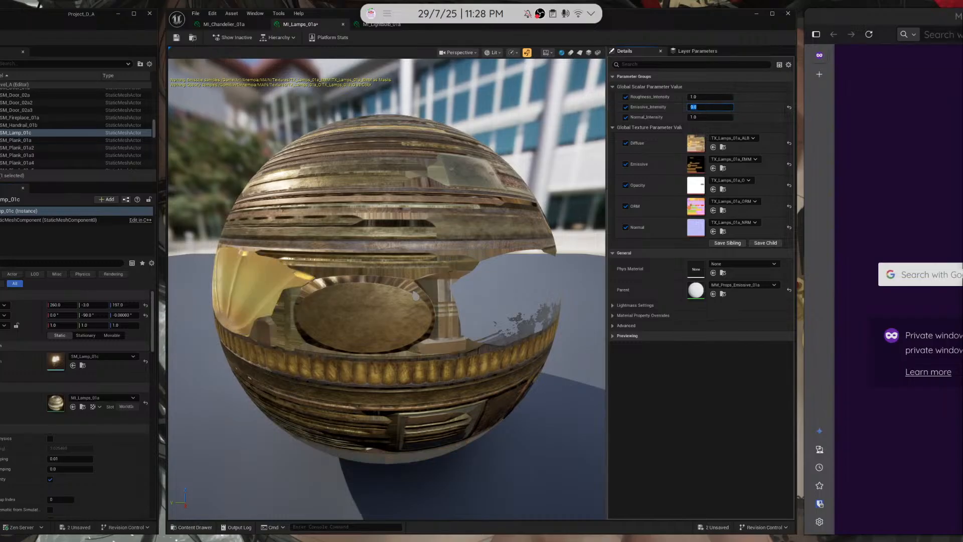
Return to the level and rotate the wall lamp above the mantel by 90° to a rotation of about 0°
key(super+Left)
right_drag(60, 351, 85, 301)
key(e)
drag(66, 315, 51, 290)
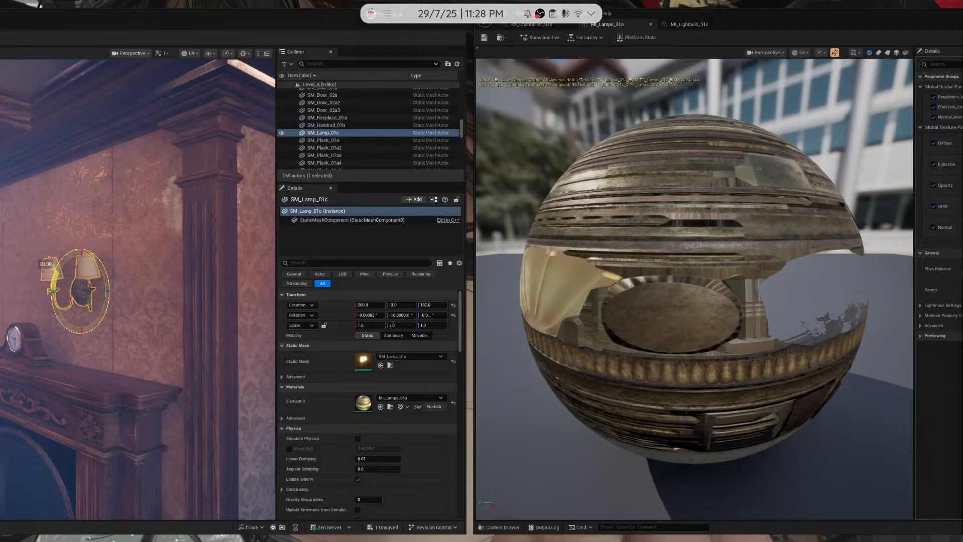
right_drag(66, 317, 41, 311)
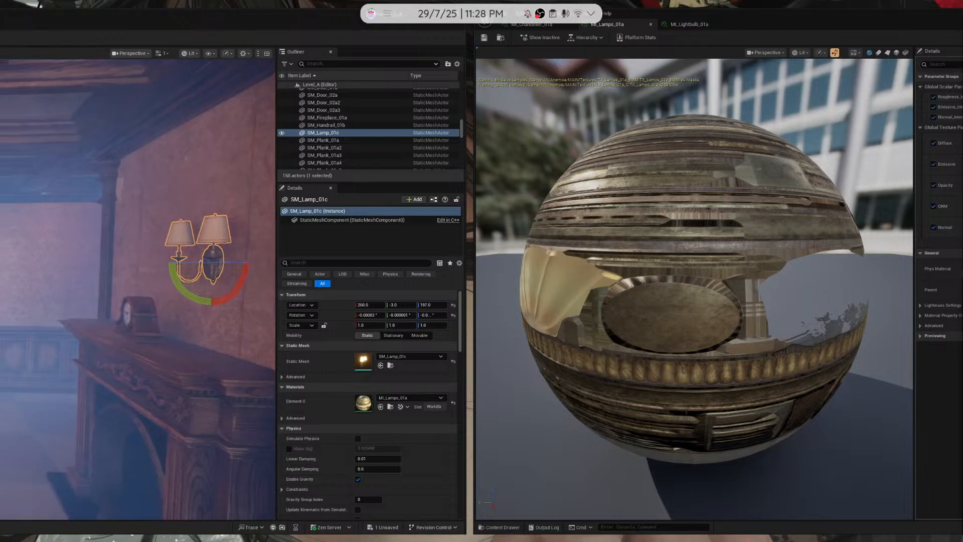
Move the wall lamp away from the fireplace into the hall, to about X 818, Y -209, Z 197
drag(172, 262, 3, 262)
right_drag(138, 281, 32, 280)
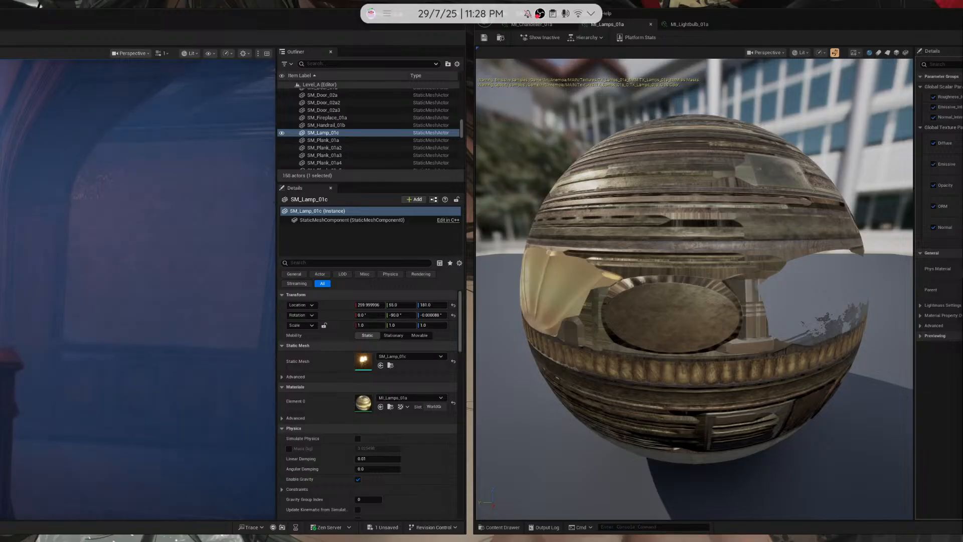
right_drag(33, 280, 28, 278)
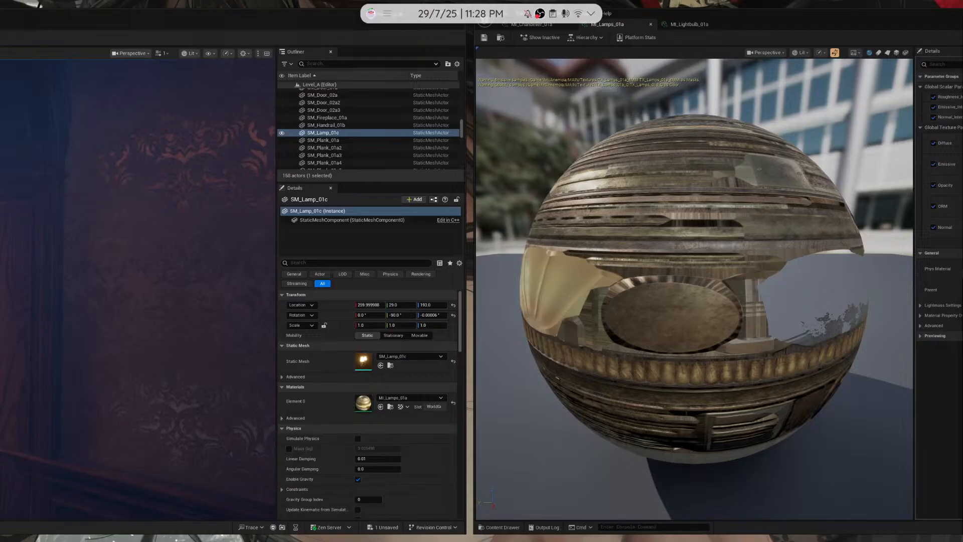
mouse_move(28, 278)
right_down()
mouse_move(60, 281)
mouse_move(35, 281)
right_up()
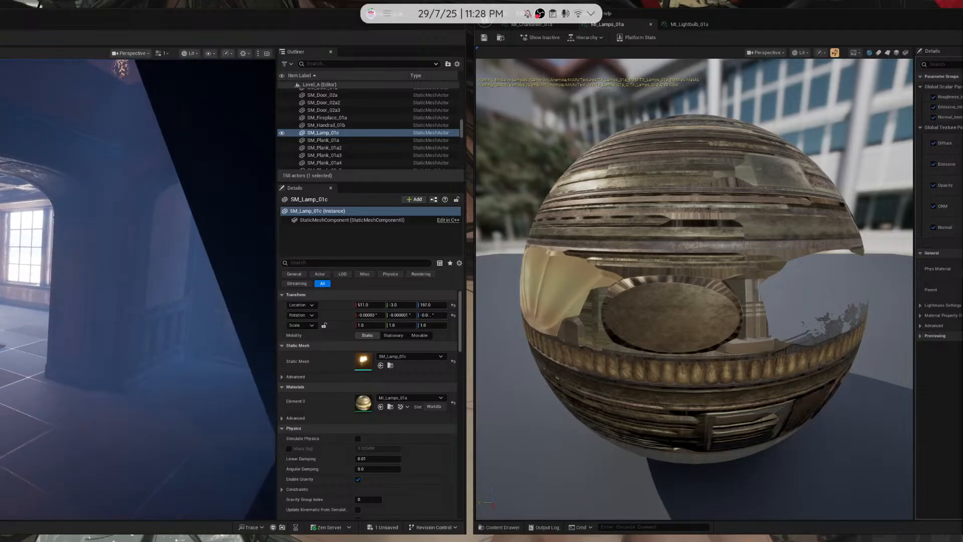
right_drag(136, 247, 160, 217)
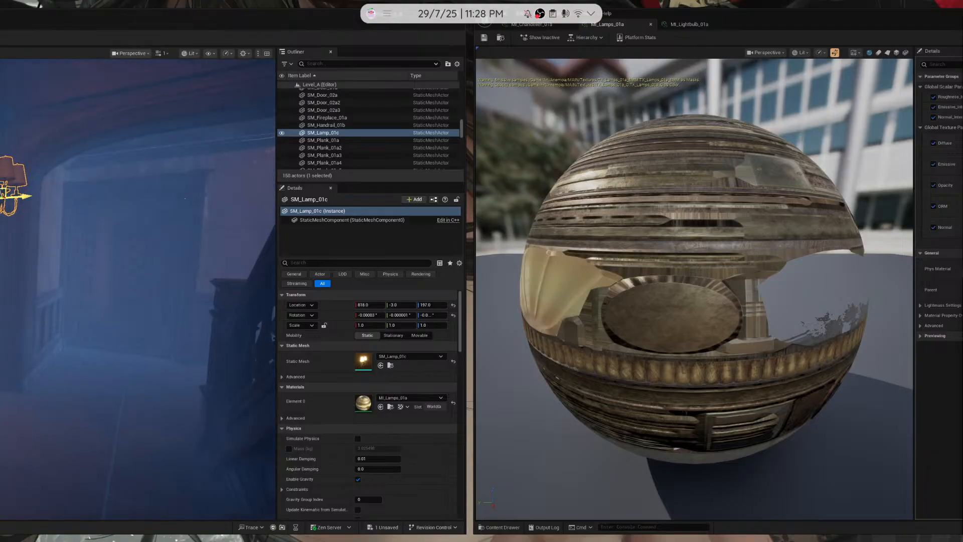
drag(2, 198, 33, 210)
right_drag(44, 198, 85, 198)
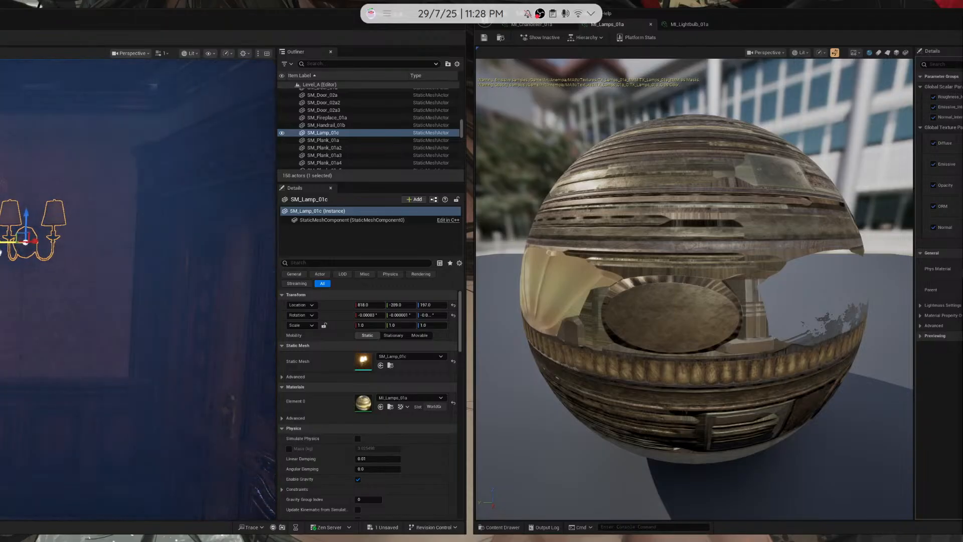
right_drag(1, 252, 35, 255)
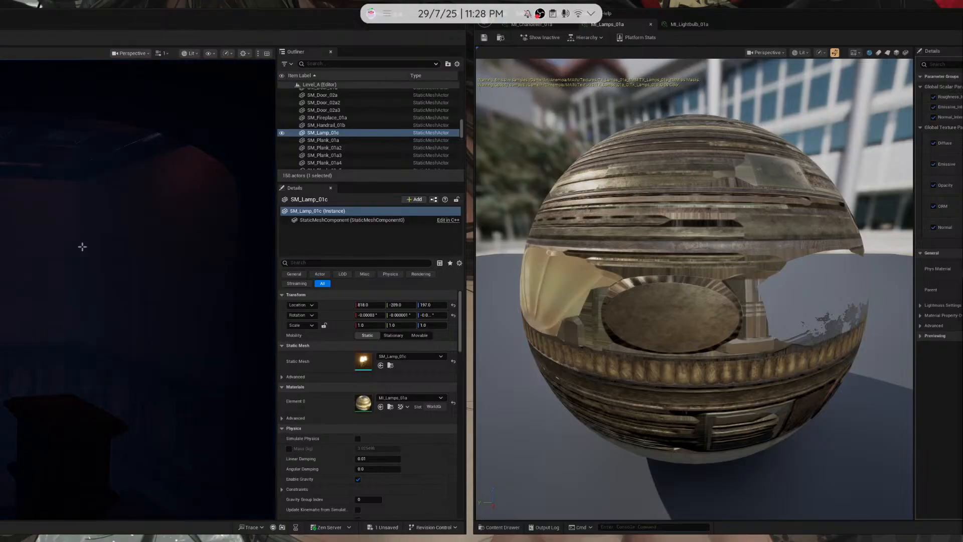
Set the viewport to Unlit and fit the lamp onto the wallpapered wall near the door at about X 794, Y -298
click(193, 53)
click(199, 94)
click(189, 54)
right_drag(145, 151, 108, 120)
key(w)
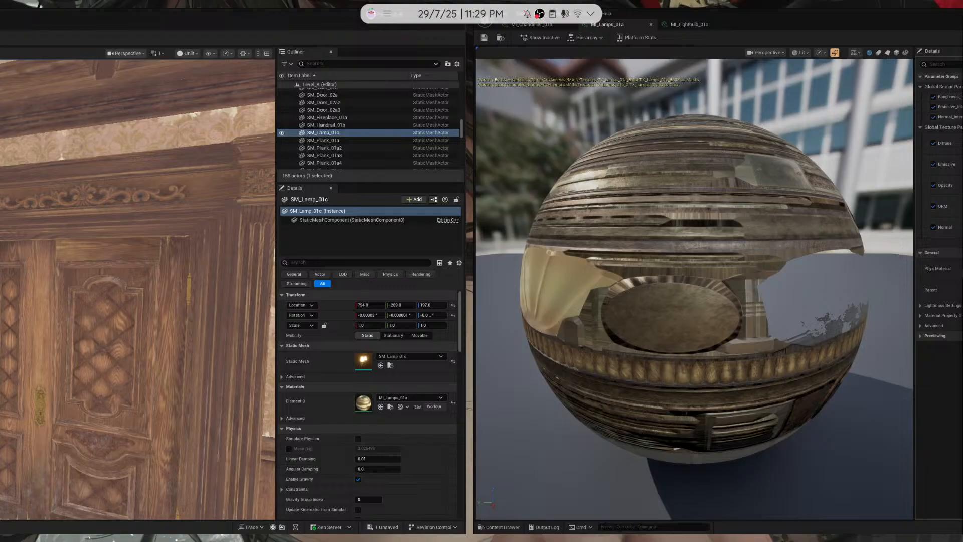
mouse_move(108, 120)
right_down()
mouse_move(118, 118)
mouse_move(70, 123)
mouse_move(116, 110)
right_up()
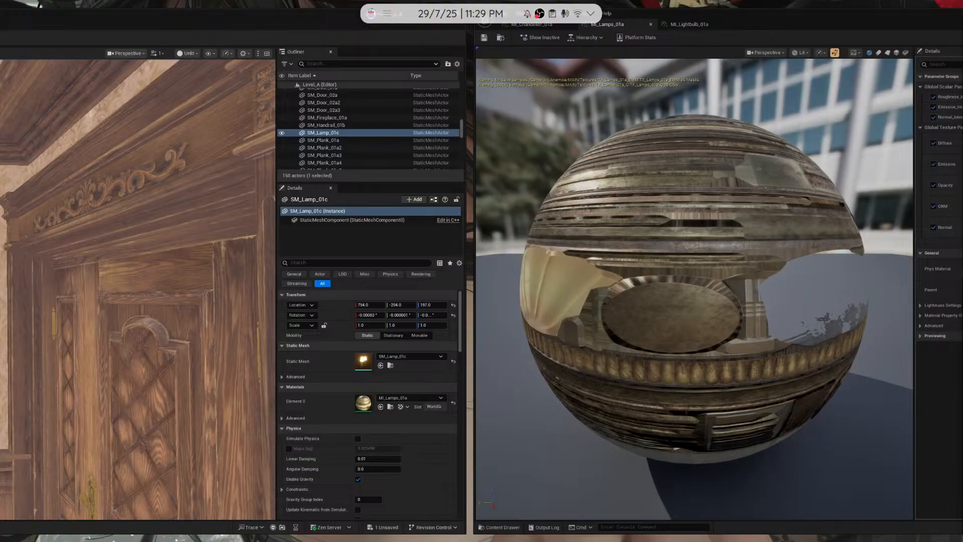
mouse_move(30, 81)
right_down()
mouse_move(10, 87)
mouse_move(30, 81)
right_up()
key(s)
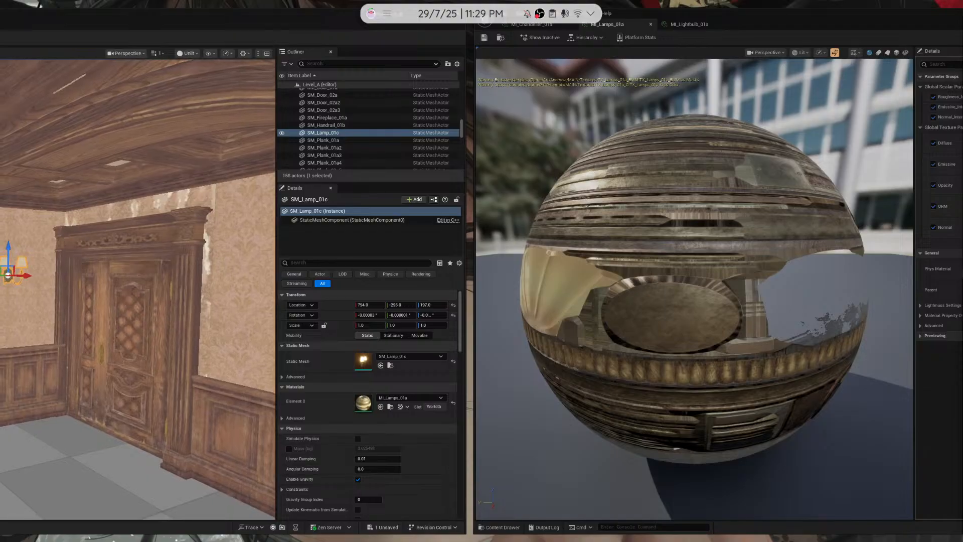
mouse_move(135, 281)
right_down()
mouse_move(30, 276)
mouse_move(135, 289)
right_up()
key(w)
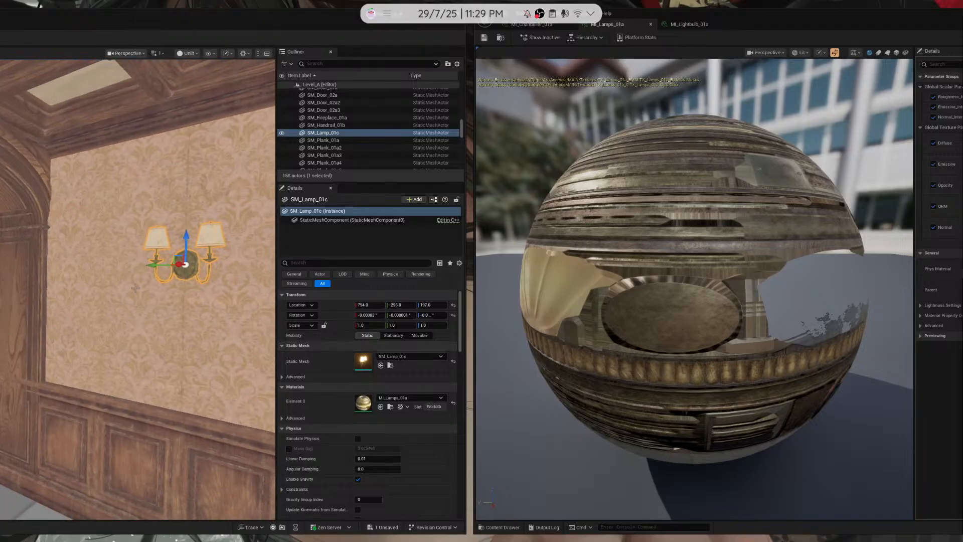
Duplicate the wall lamp and position the copy on the wallpapered wall beside the archway at about X 779, Y 360, Z 197
alt+drag(158, 266, 2, 259)
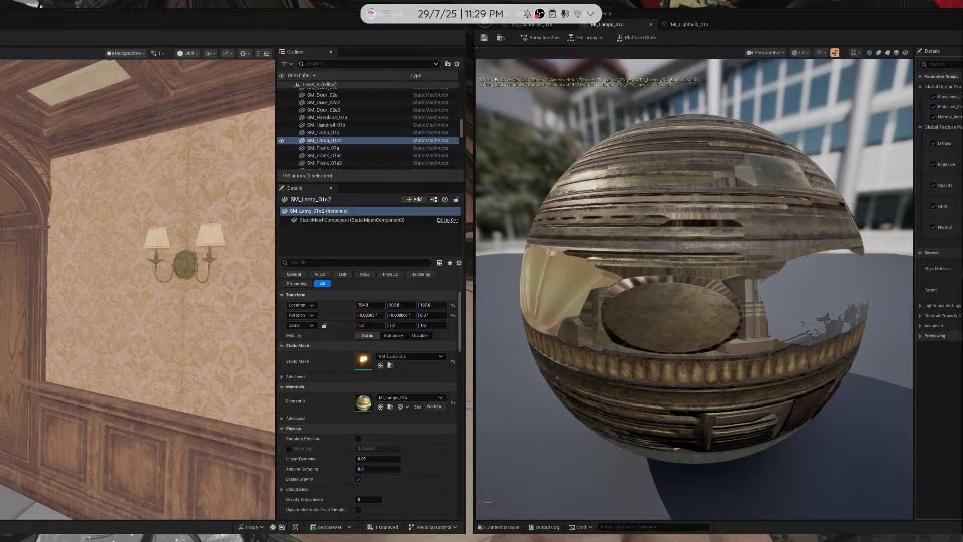
right_drag(151, 288, 91, 280)
right_drag(166, 248, 222, 254)
right_drag(53, 271, 10, 226)
mouse_move(102, 198)
right_down()
mouse_move(80, 200)
mouse_move(102, 198)
right_up()
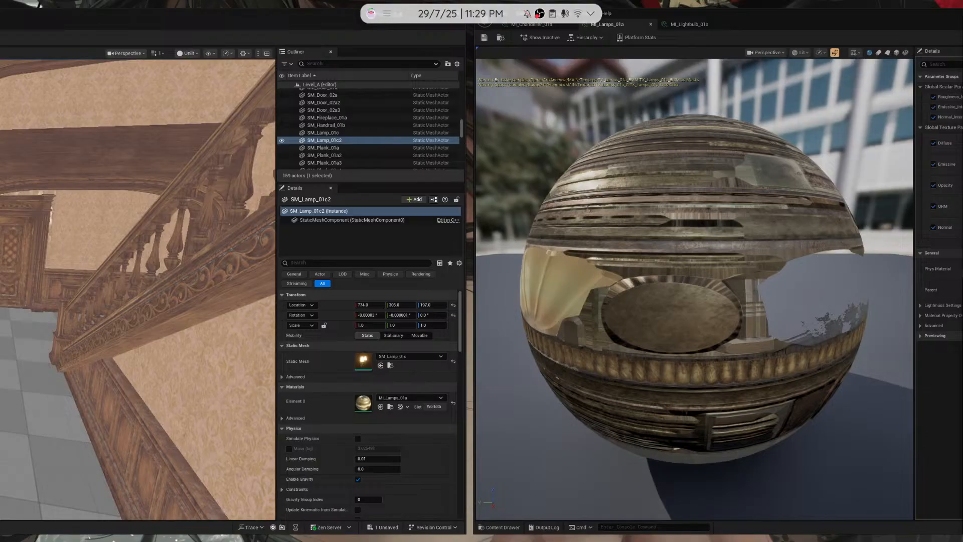
right_drag(200, 290, 75, 289)
drag(5, 301, 45, 306)
right_drag(101, 301, 25, 270)
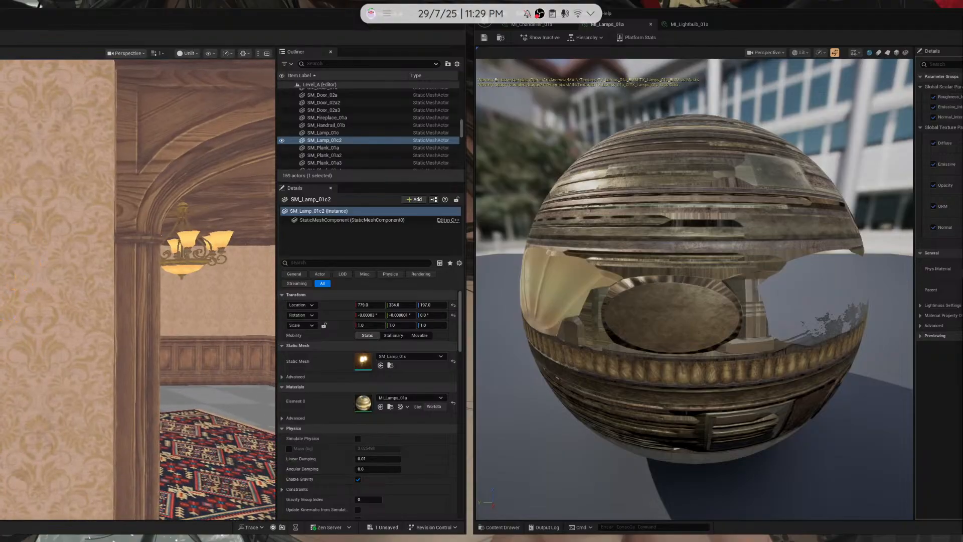
right_drag(100, 296, 52, 295)
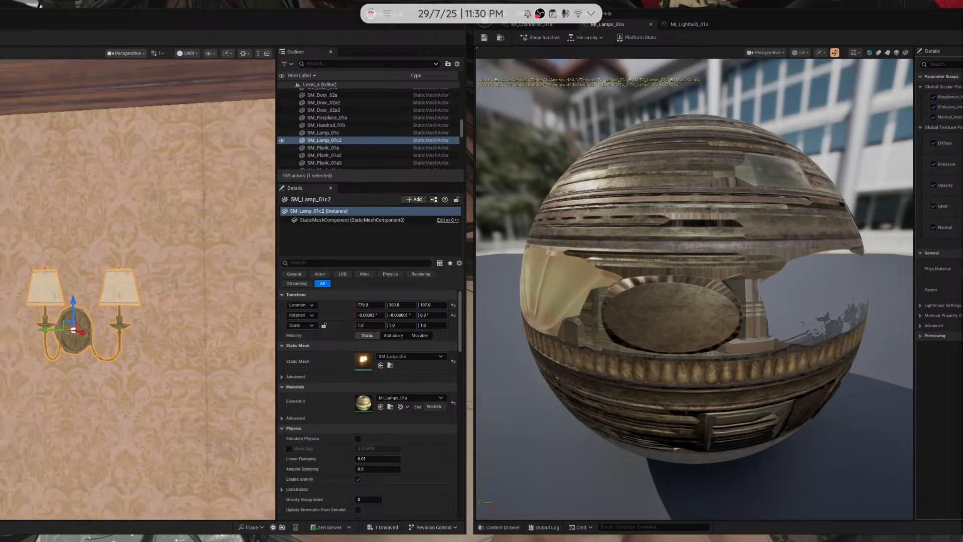
Duplicate the lamp twice more along the same line, with the last copy at about X 779, Y 960, Z 197
key(f)
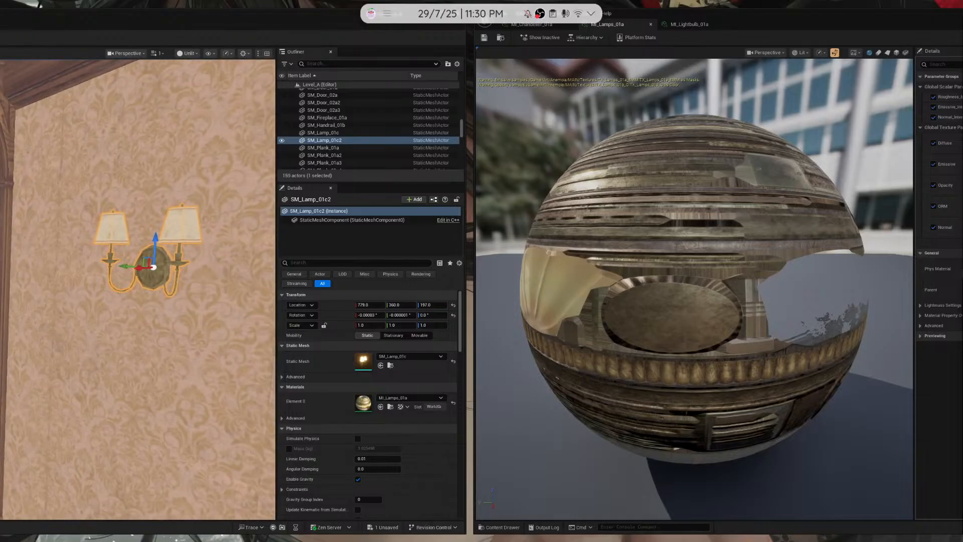
alt+drag(121, 268, 1, 254)
right_drag(138, 281, 221, 281)
right_drag(138, 281, 210, 281)
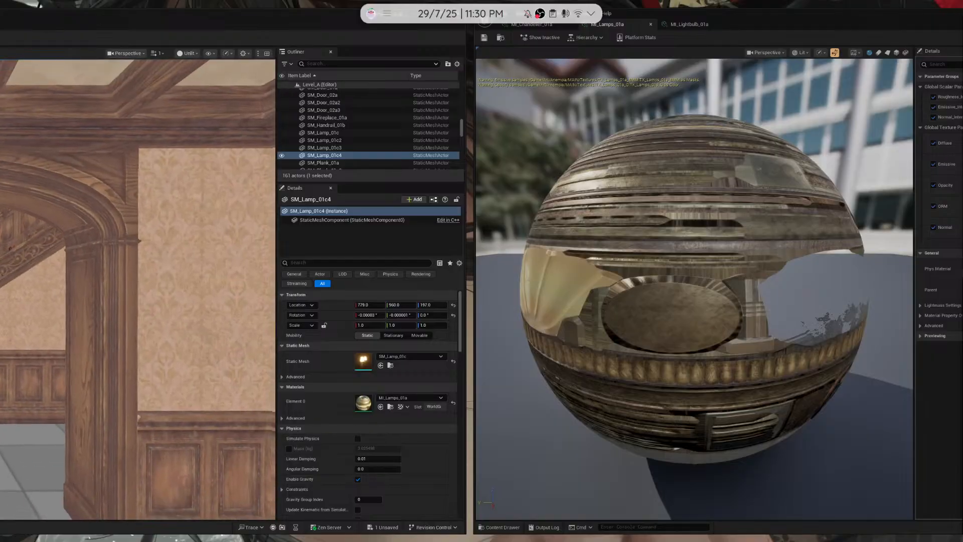
Find SM_Hanger_01a in the Meshes folder and place it in the corner beside the stair carpet at about X 1100, Y -300
key(ctrl+space)
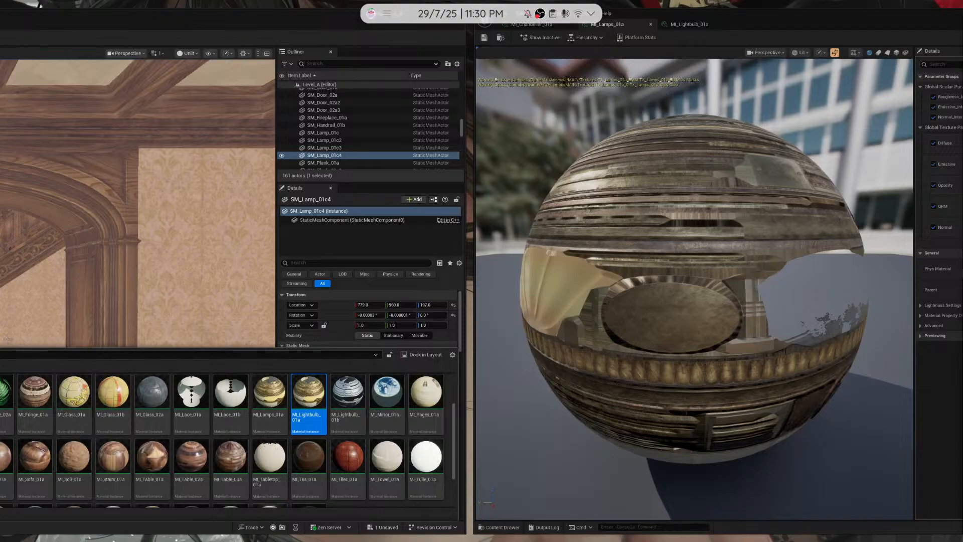
right_drag(225, 301, 171, 301)
key(ctrl+b)
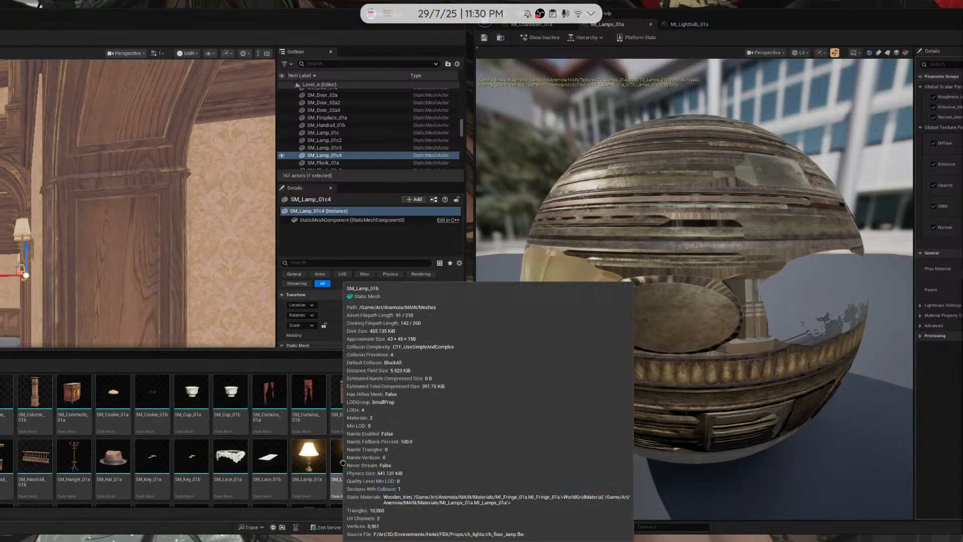
scroll(351, 441, down, 1)
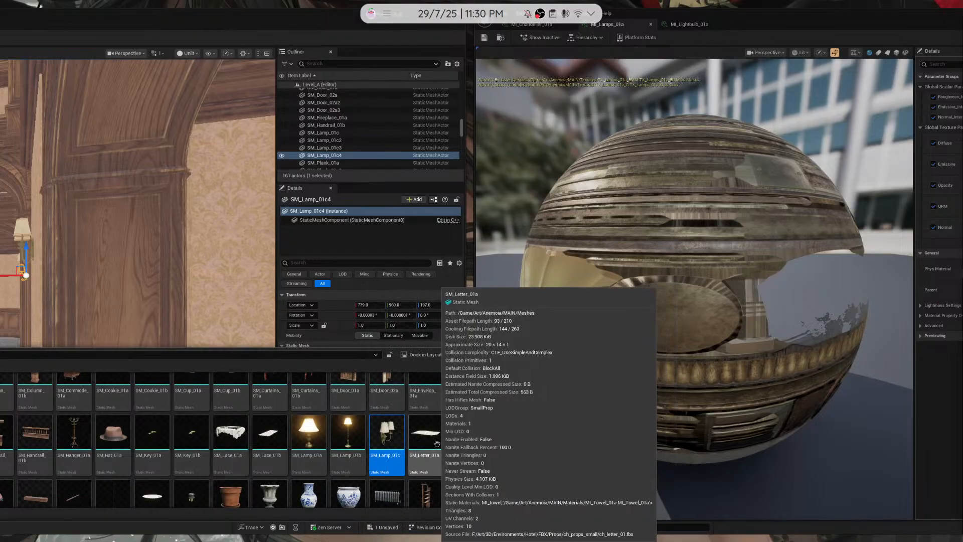
scroll(444, 456, down, 1)
scroll(311, 451, up, 1)
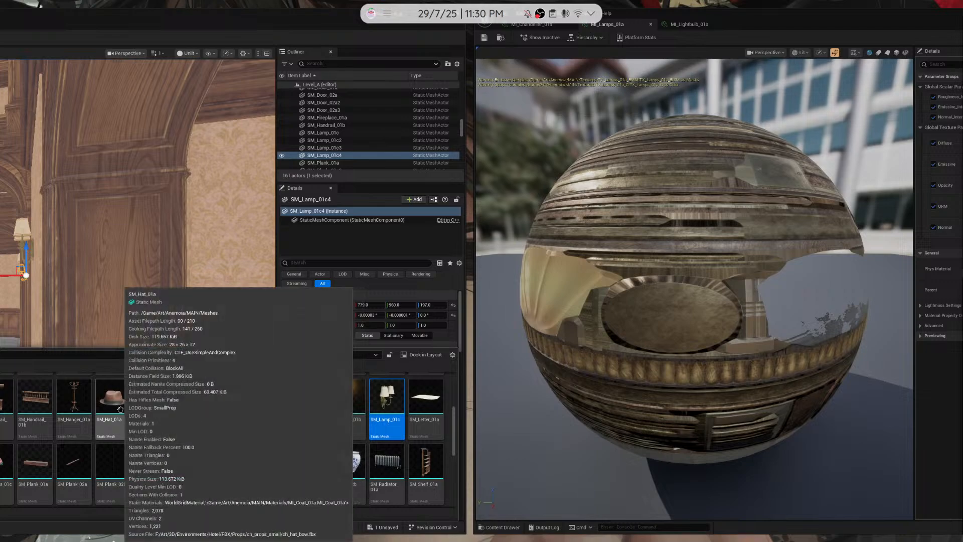
right_drag(66, 310, 97, 328)
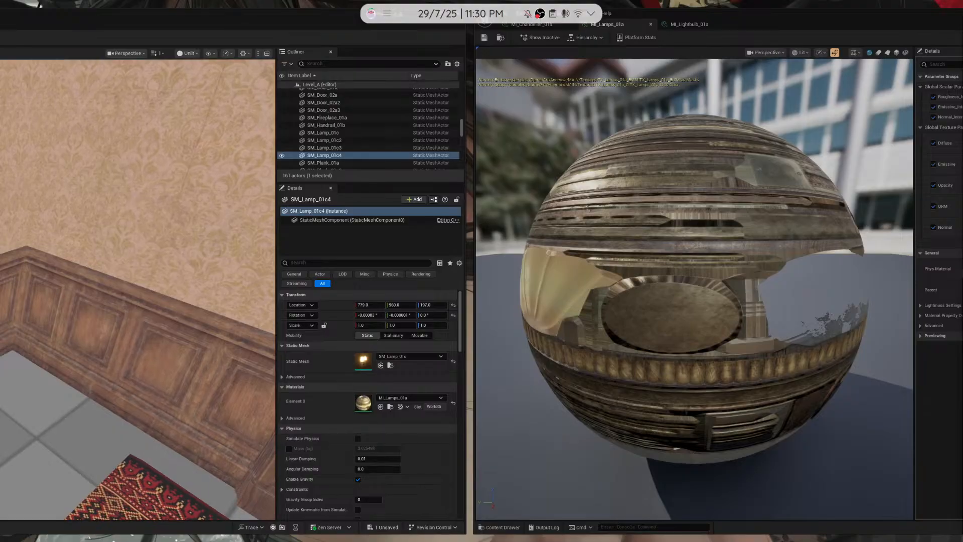
key(ctrl+space)
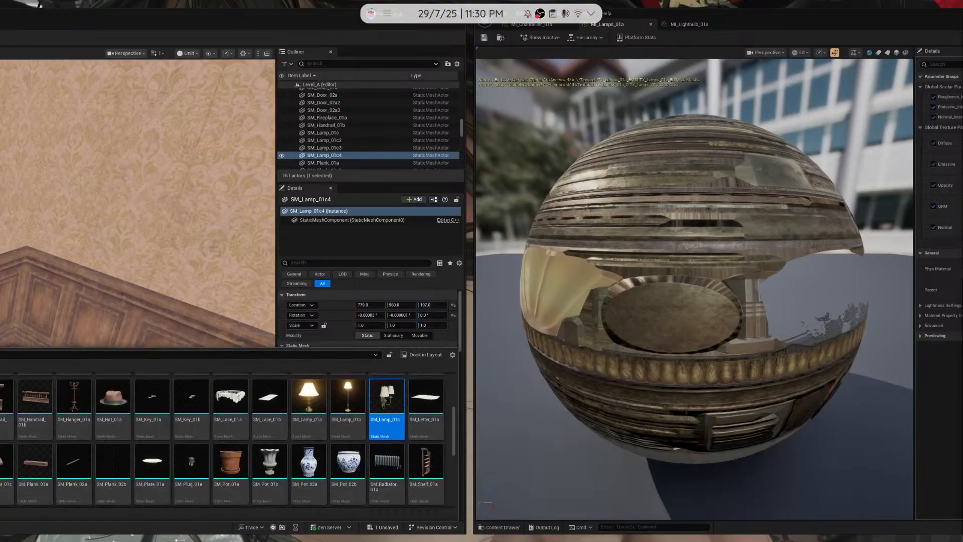
click(187, 265)
click(31, 527)
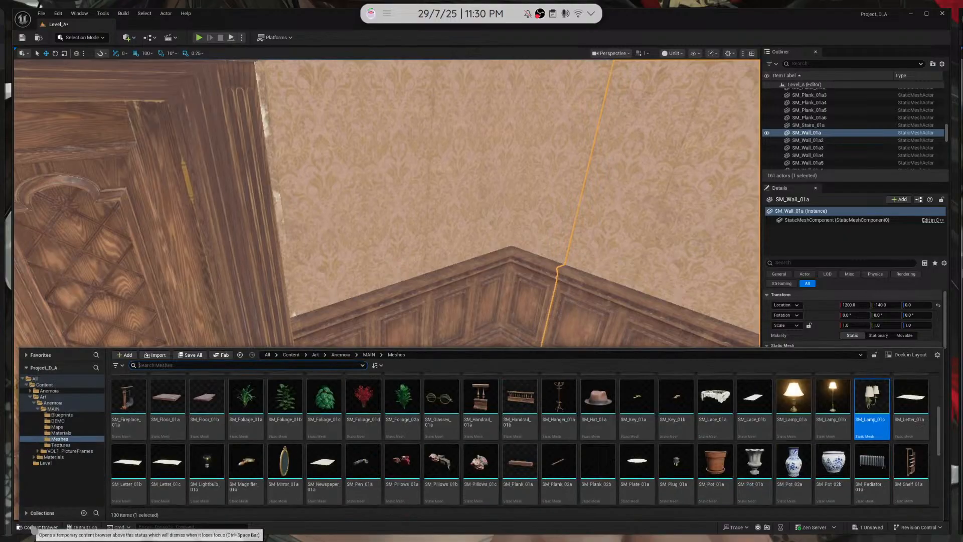
drag(558, 401, 499, 414)
right_drag(499, 415, 537, 415)
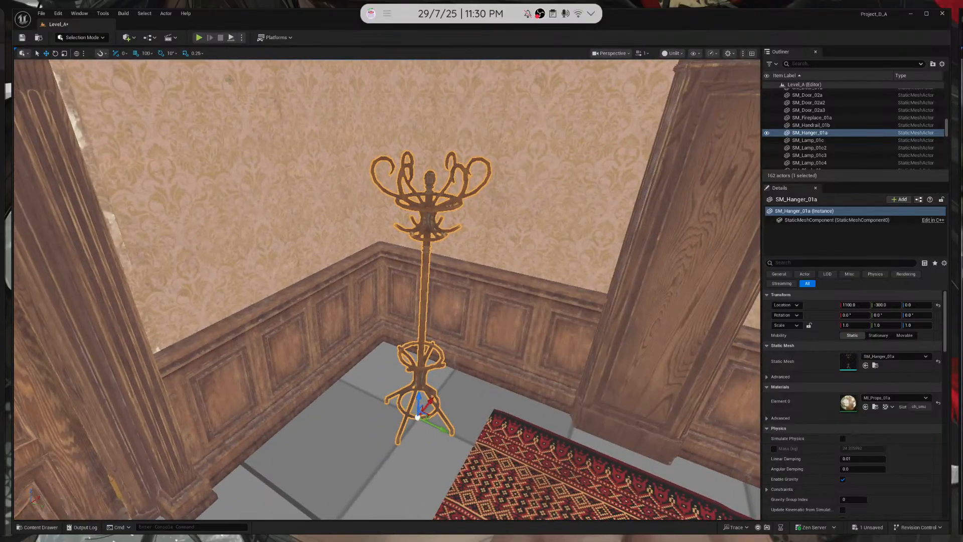
Set the grid snap to 5, nudge the coat stand closer into the corner between the walls, and deselect it
click(145, 53)
click(159, 83)
right_drag(281, 211, 468, 360)
drag(337, 363, 296, 369)
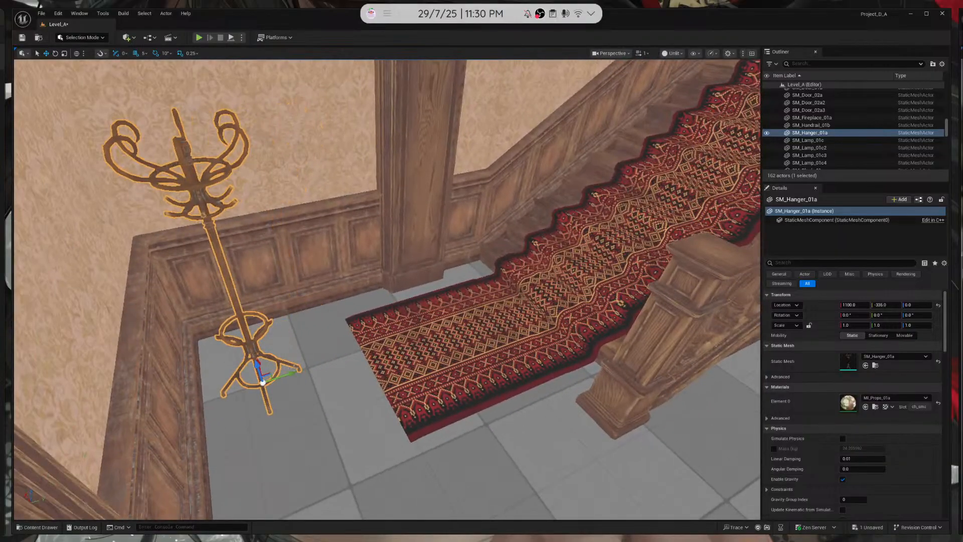
right_drag(270, 375, 120, 353)
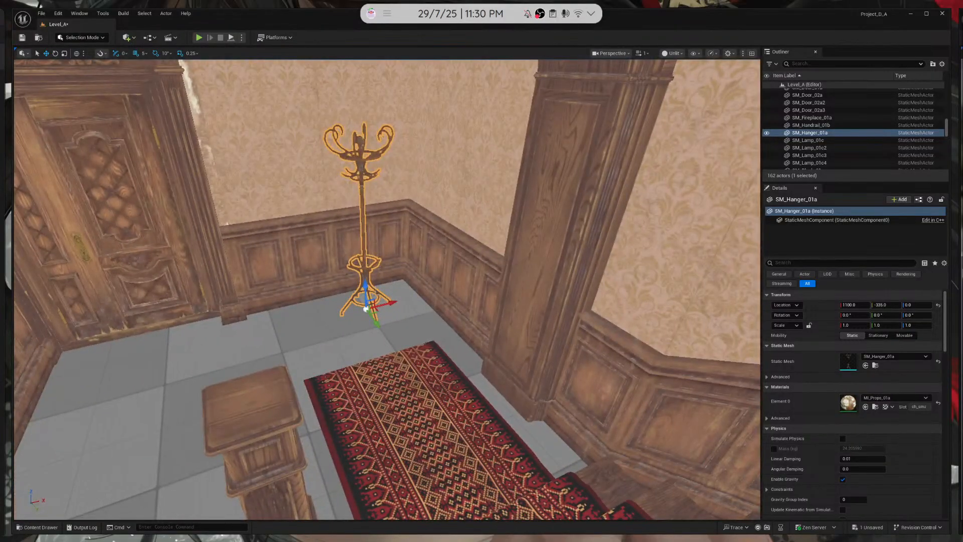
drag(385, 304, 404, 302)
right_drag(404, 302, 274, 186)
key(Escape)
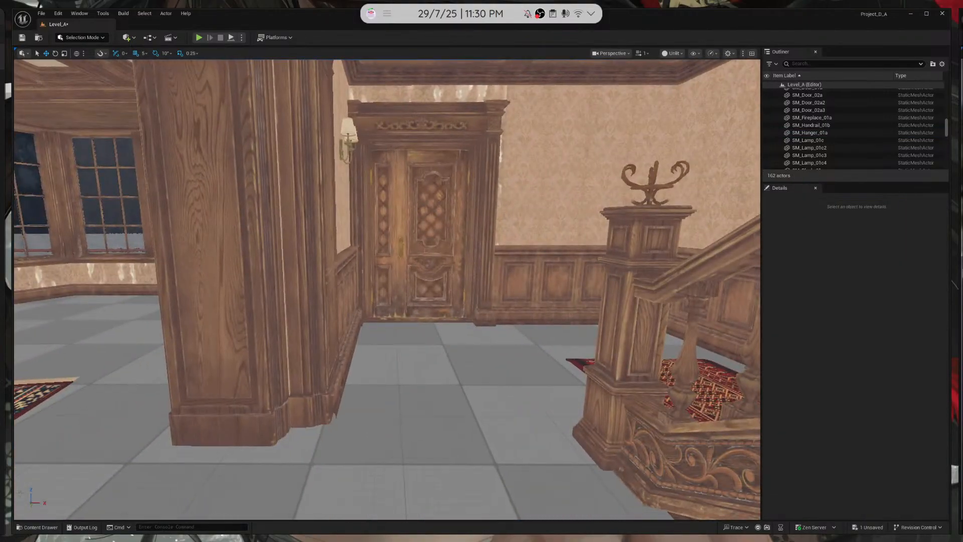
Find SM_Sofa_01a in the Meshes folder and place it in the room beside the large carpet at about X 525, Y -280
click(37, 526)
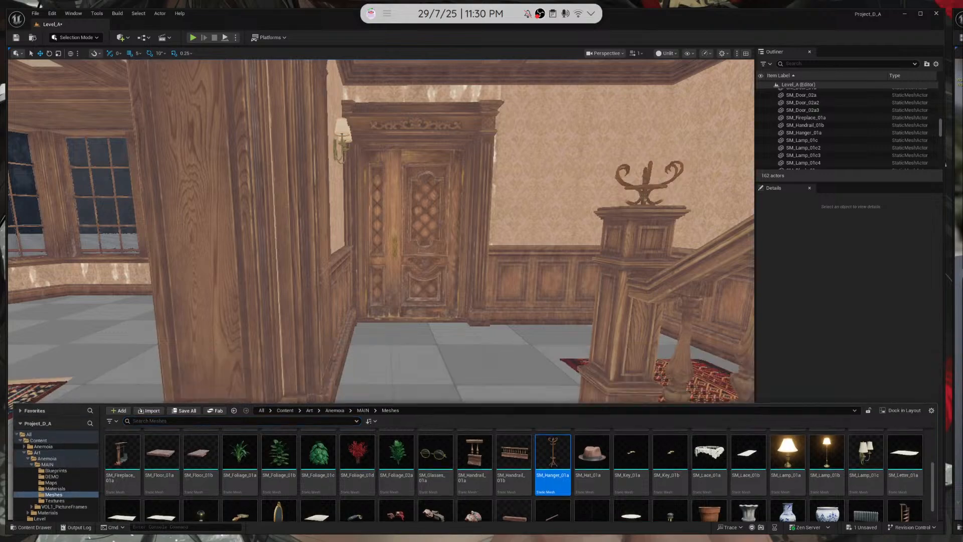
click(455, 244)
click(57, 530)
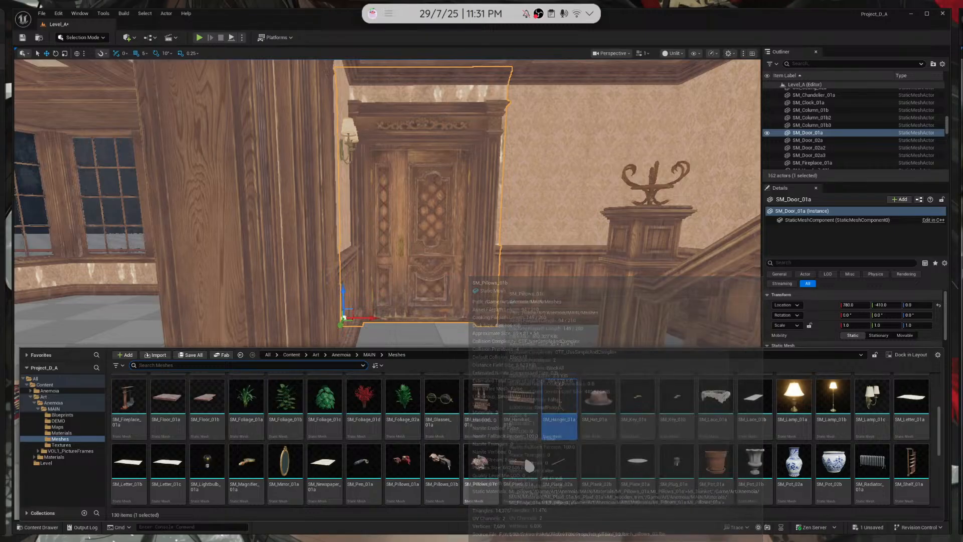
scroll(923, 464, down, 2)
scroll(923, 464, down, 4)
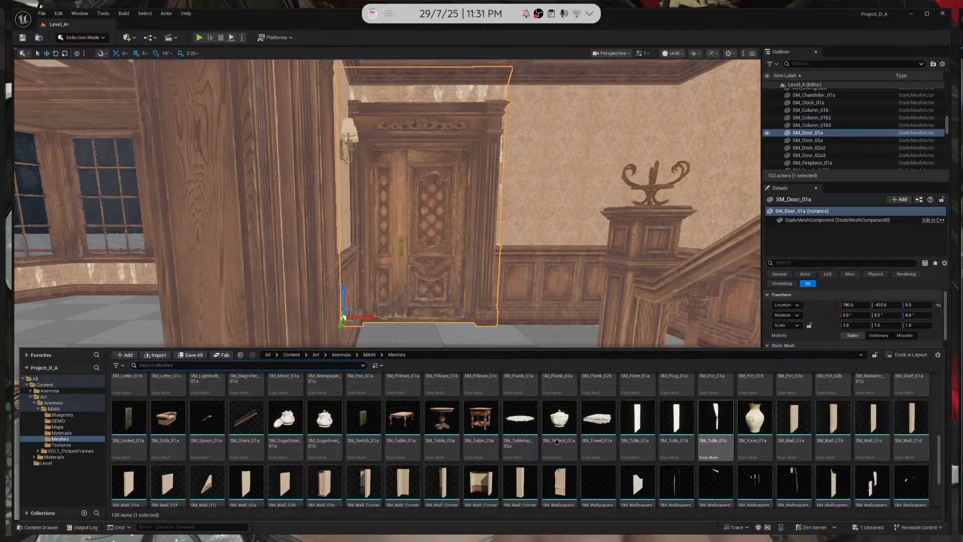
drag(182, 429, 67, 314)
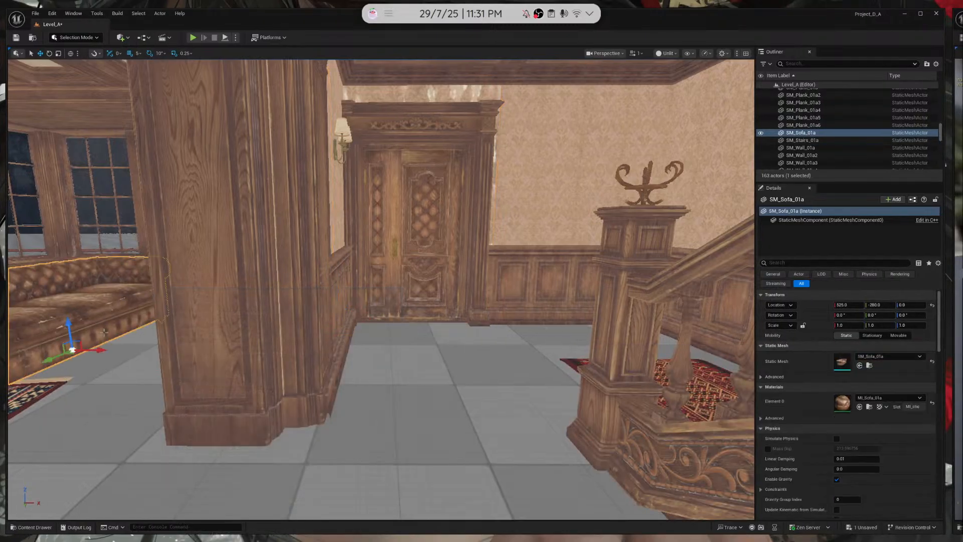
Rotate the sofa 180° about the vertical axis, move it to the carpet's edge facing the fireplace at about X 585, Y 35, and deselect it
key(f)
right_drag(533, 302, 383, 302)
key(e)
drag(533, 301, 580, 290)
right_drag(620, 413, 677, 401)
key(w)
drag(326, 350, 331, 350)
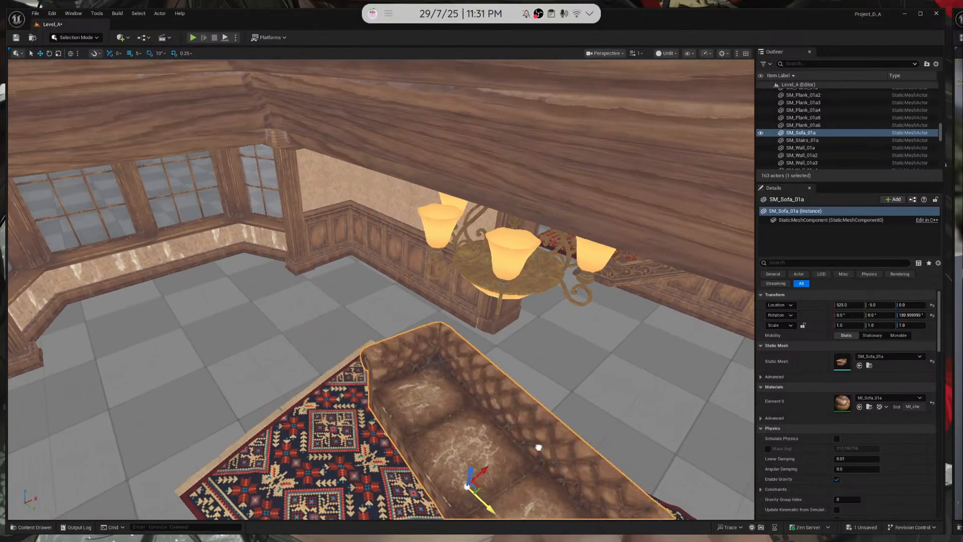
key(f)
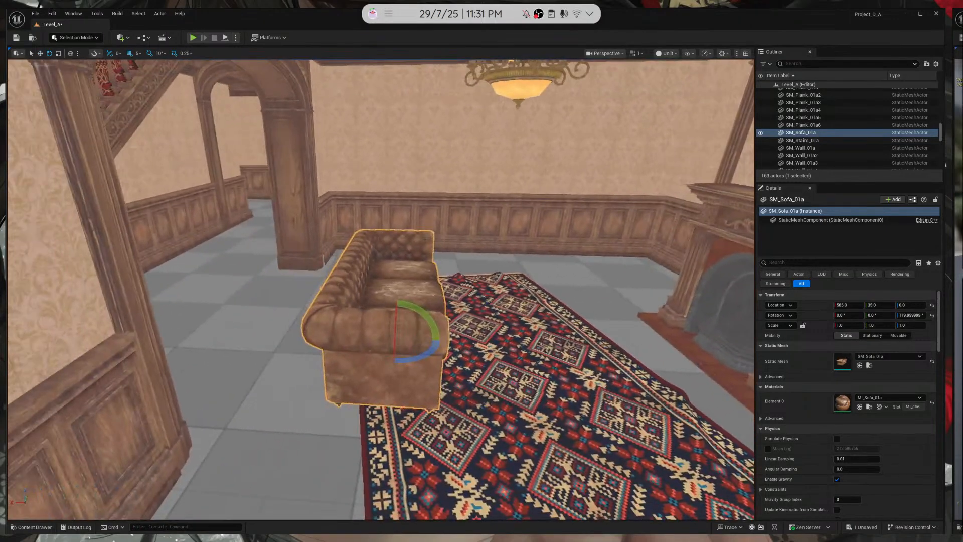
alt+drag(381, 289, 326, 233)
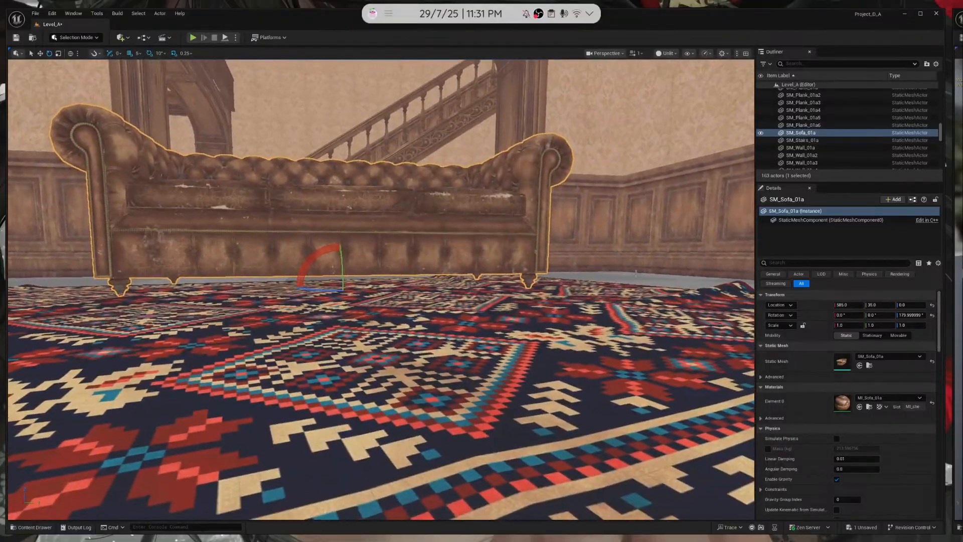
key(Escape)
key(w)
right_drag(326, 233, 313, 358)
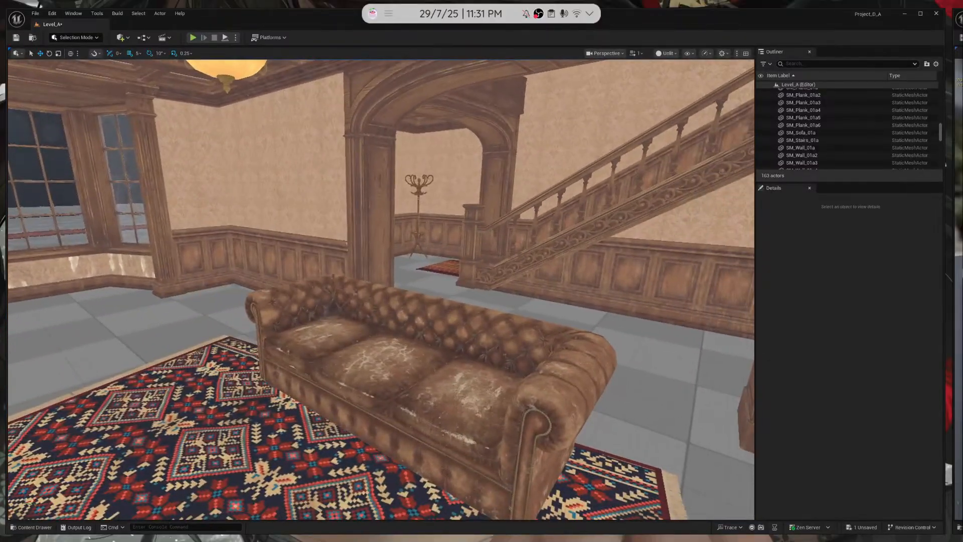
Find SM_Pillows_01c in the Meshes folder and place it on the sofa seat at about X 580, Y 55, Z 55
click(42, 527)
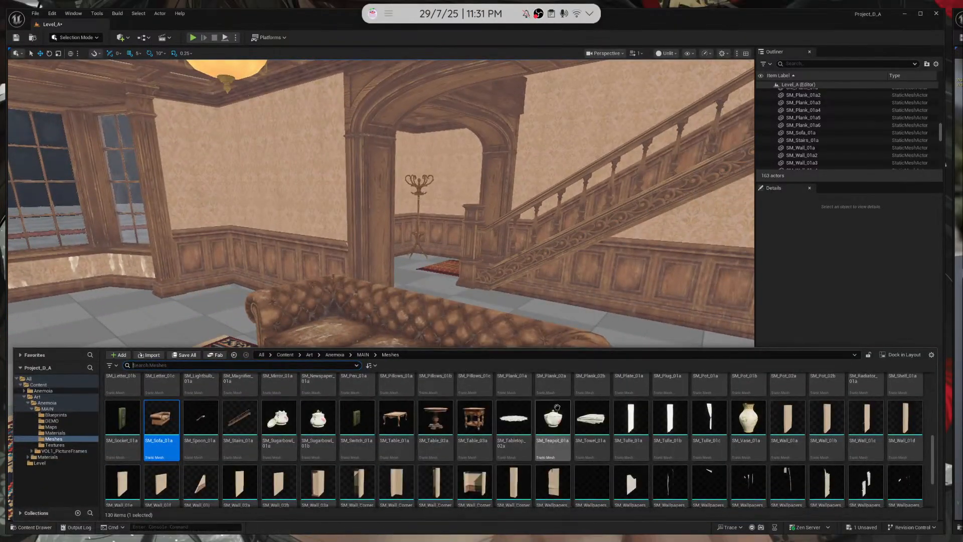
scroll(597, 420, down, 2)
scroll(622, 418, up, 4)
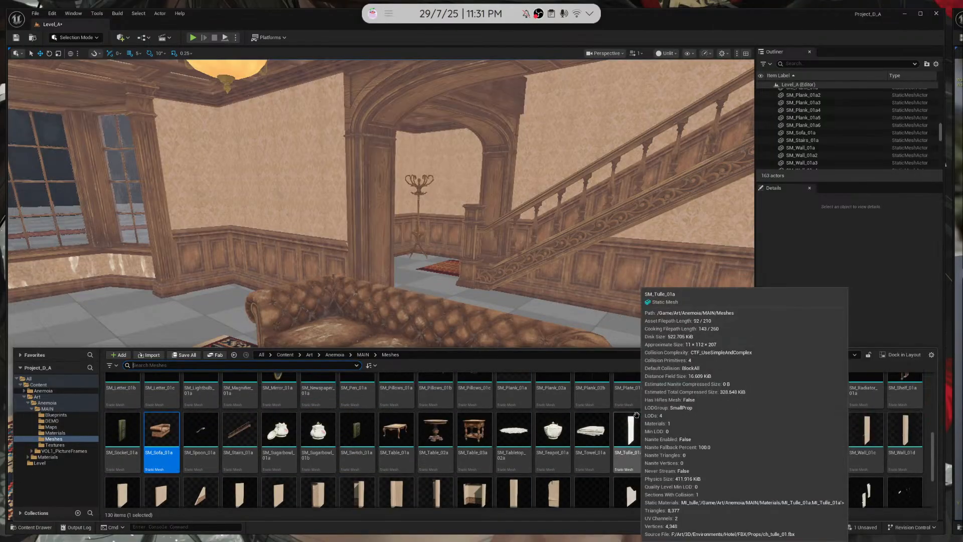
scroll(637, 416, up, 1)
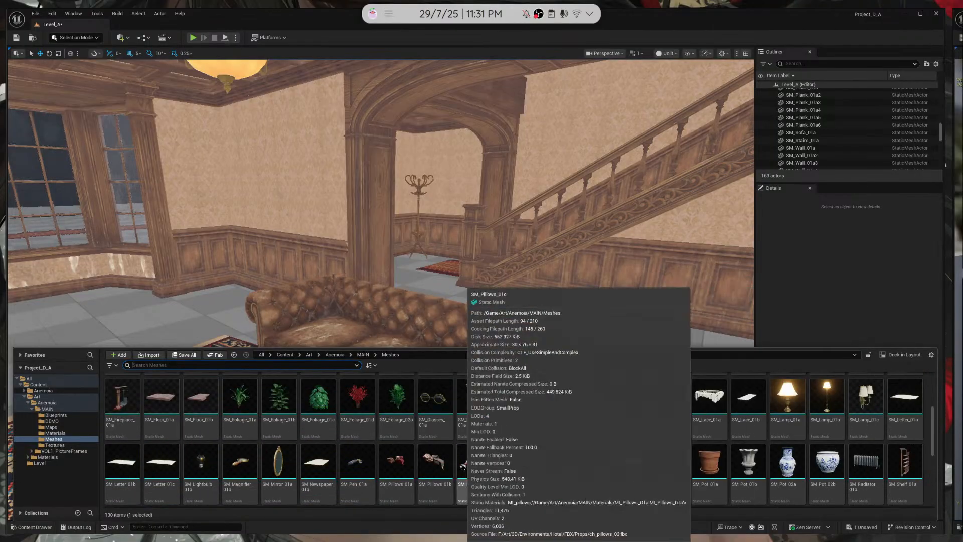
drag(437, 445, 325, 302)
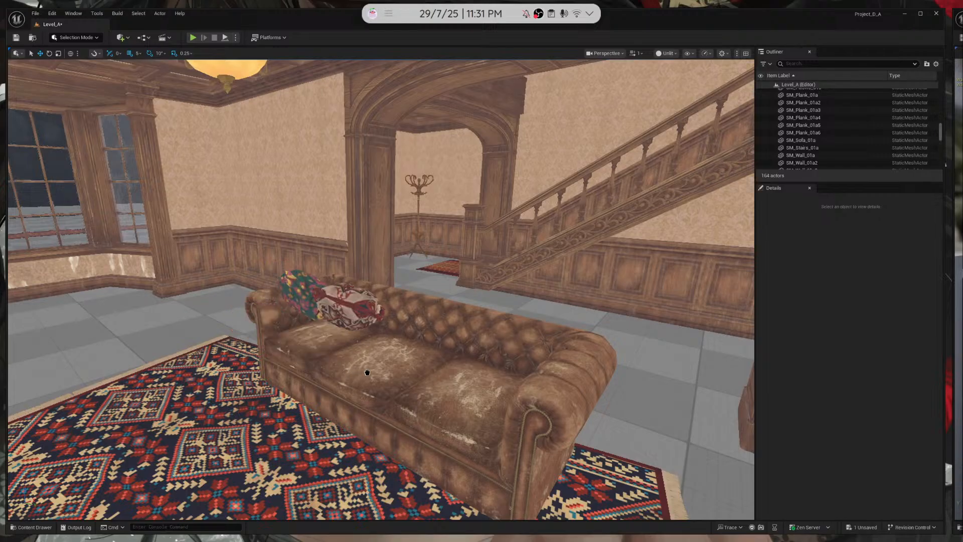
drag(416, 359, 391, 401)
right_drag(391, 401, 391, 401)
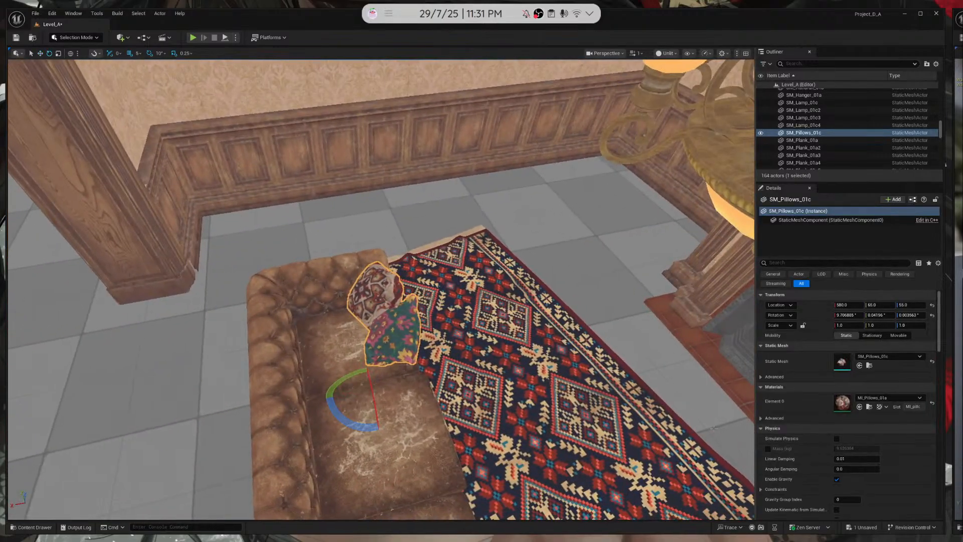
Turn the pillows to about -130° around the vertical axis and move them into the sofa's far corner at about X 580, Y 110
drag(376, 428, 404, 414)
right_drag(525, 237, 420, 252)
drag(430, 286, 424, 362)
right_drag(425, 362, 401, 394)
drag(422, 396, 482, 395)
right_drag(483, 395, 441, 398)
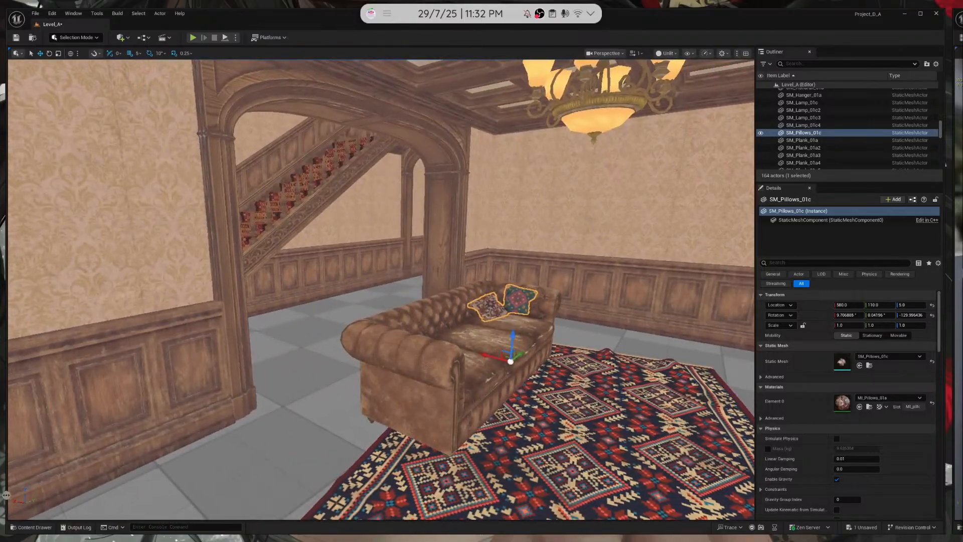
Place SM_Radiator_01a on the panelled wall behind the sofa at about X 505, Y 345, Z 55 and rotate it upright
click(33, 527)
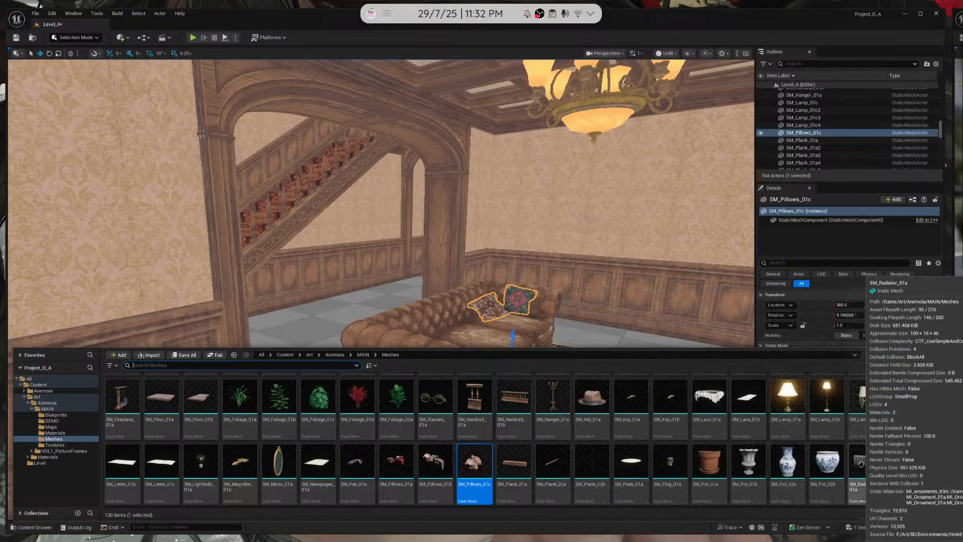
drag(862, 462, 633, 330)
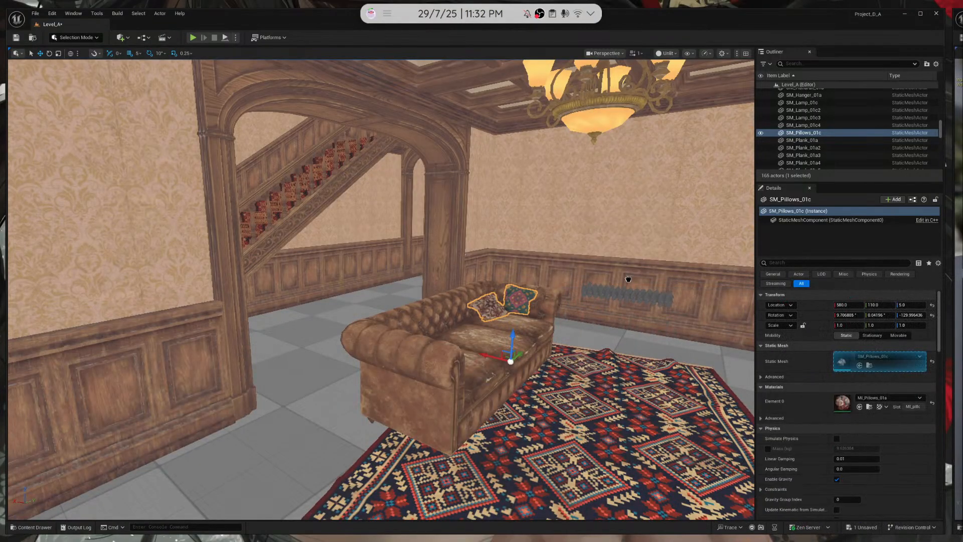
drag(628, 278, 634, 308)
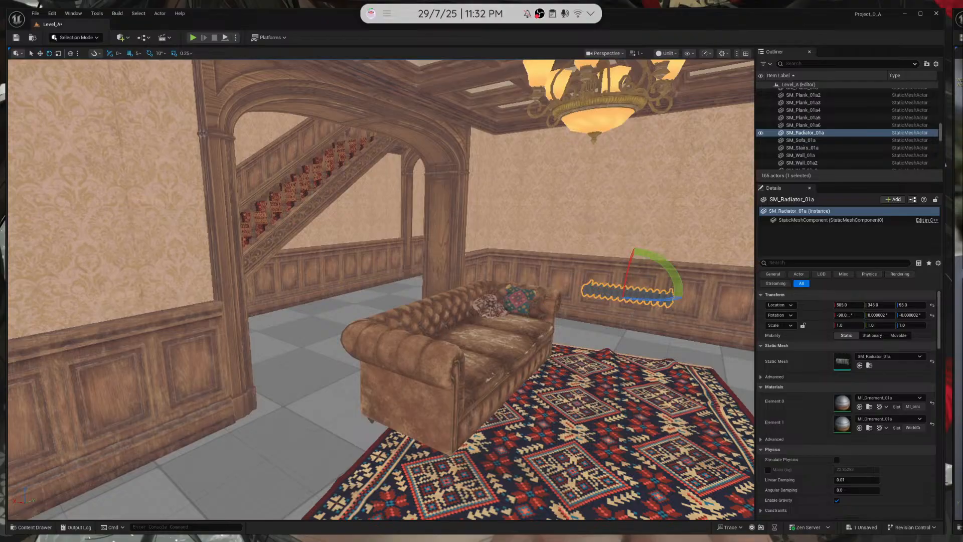
scroll(623, 285, up, 2)
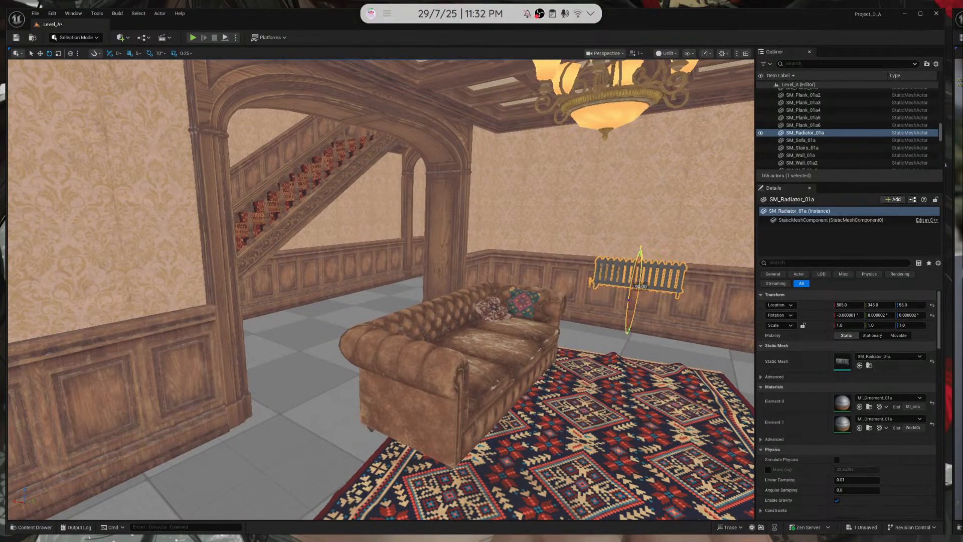
Lower the radiator to the floor at about Z 5, position it against the wall panelling, and deselect it
right_drag(709, 90, 454, 343)
key(w)
drag(482, 309, 443, 341)
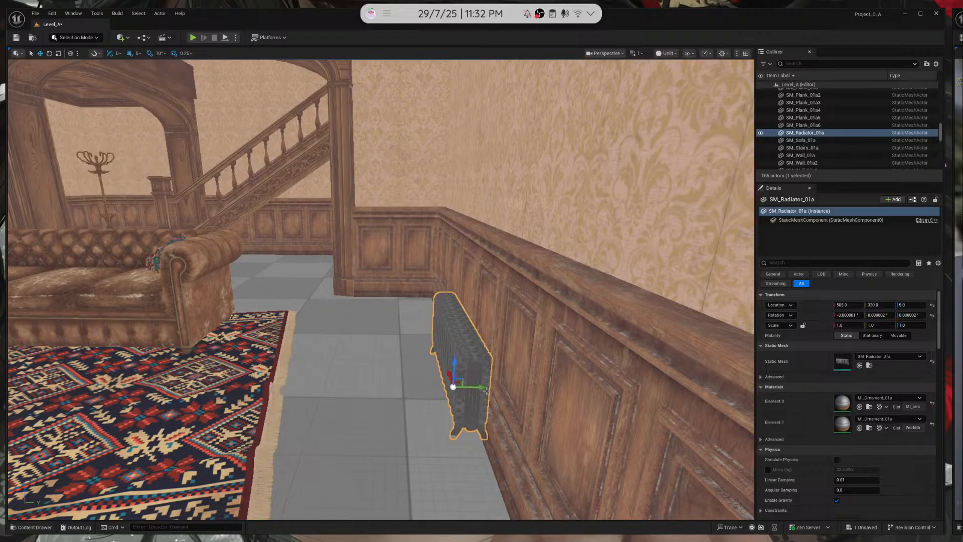
right_drag(486, 391, 485, 389)
alt+drag(475, 387, 376, 385)
drag(496, 346, 512, 350)
key(s)
right_drag(513, 350, 589, 357)
key(Escape)
Place SM_Mirror_01a from the Meshes folder on the wallpapered wall beneath the stairs at about X 980, Y 330, Z 160
click(50, 527)
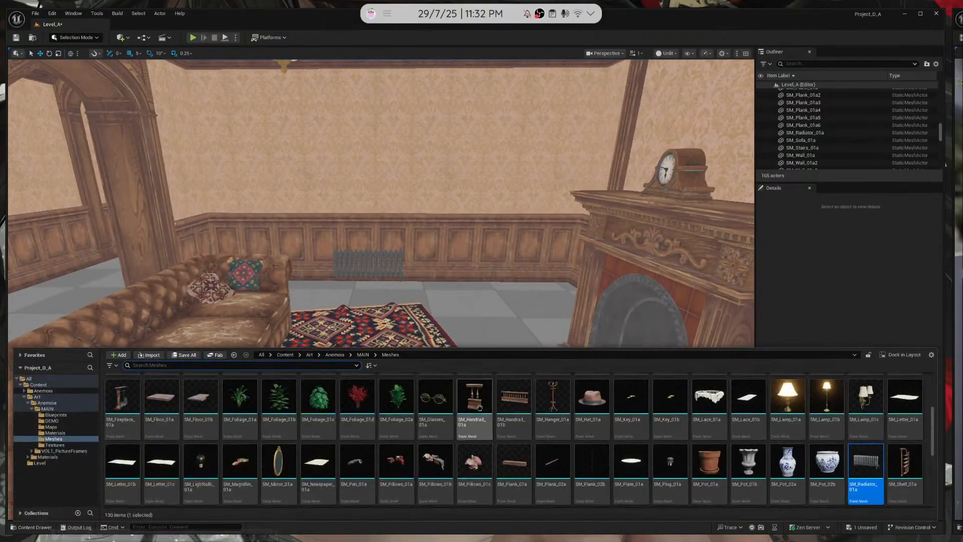
scroll(517, 426, down, 1)
drag(272, 405, 189, 140)
click(20, 171)
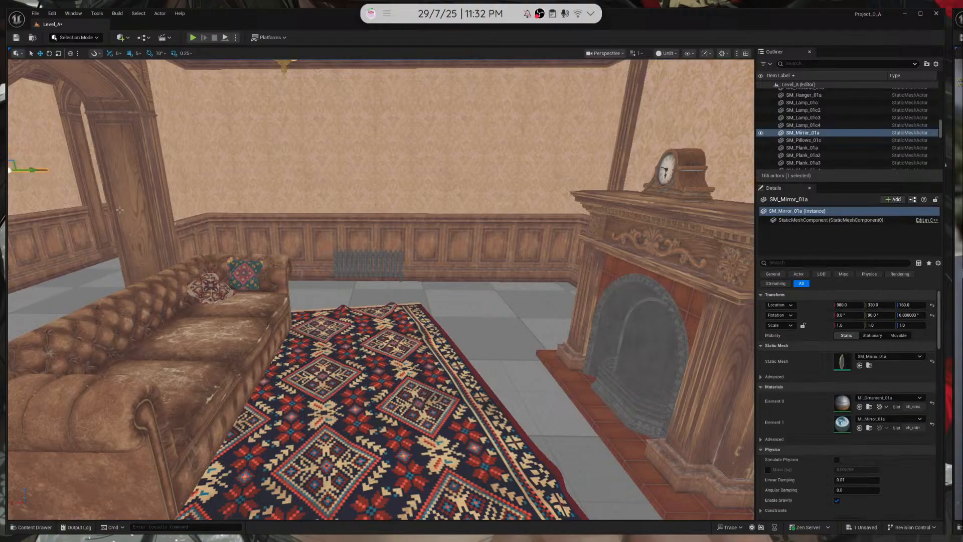
Rotate the mirror upright and flat against the wall facing the corridor, with its position at about X 975, and deselect it
key(f)
key(e)
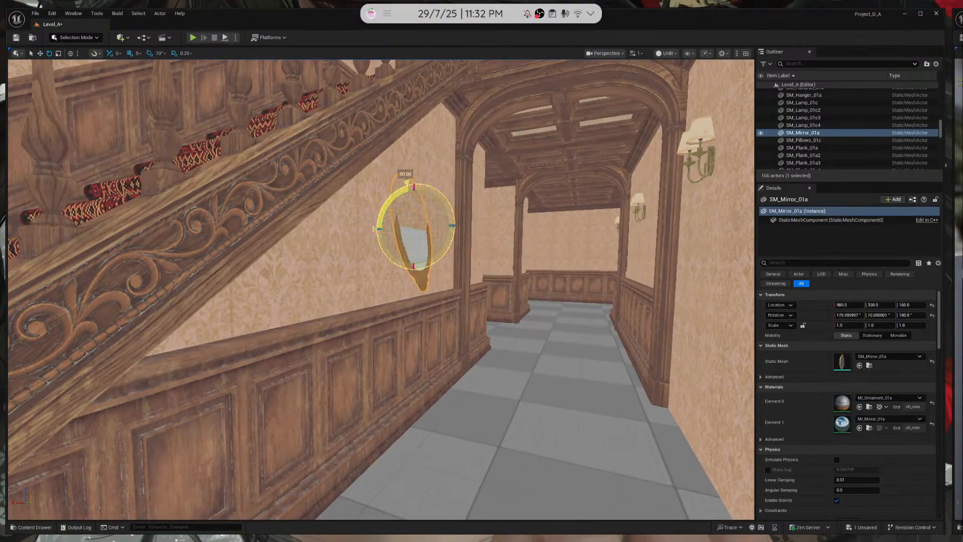
right_drag(335, 434, 335, 492)
key(w)
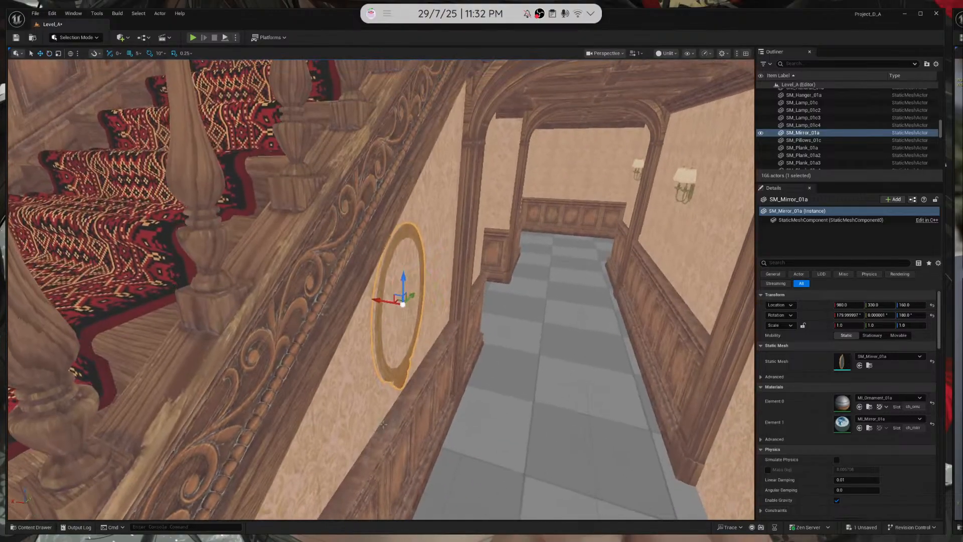
right_drag(384, 305, 301, 301)
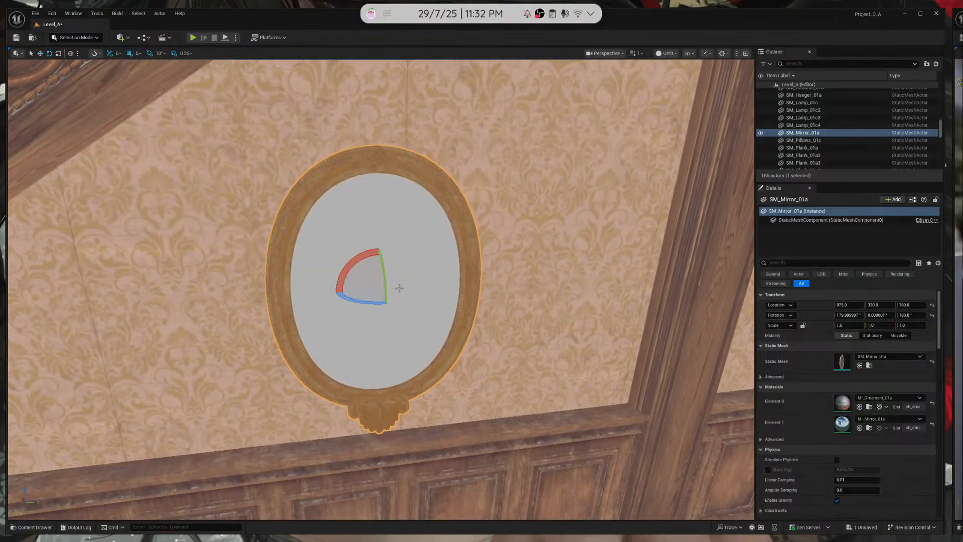
drag(356, 264, 790, 466)
right_drag(354, 253, 581, 225)
key(s)
key(w)
key(Escape)
key(s)
Switch the viewport from unlit to lit shading in the corridor beside the mirror
key(ctrl+space)
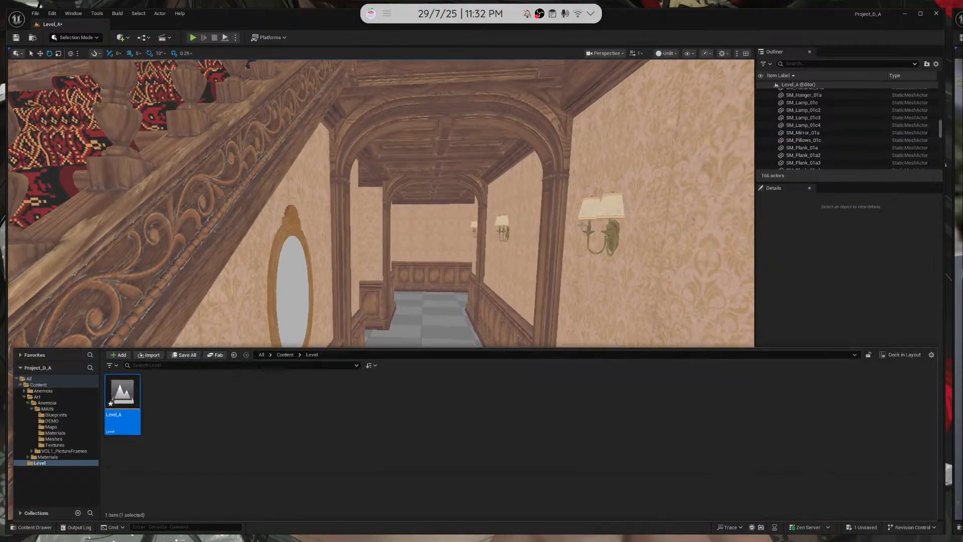
click(771, 64)
click(565, 107)
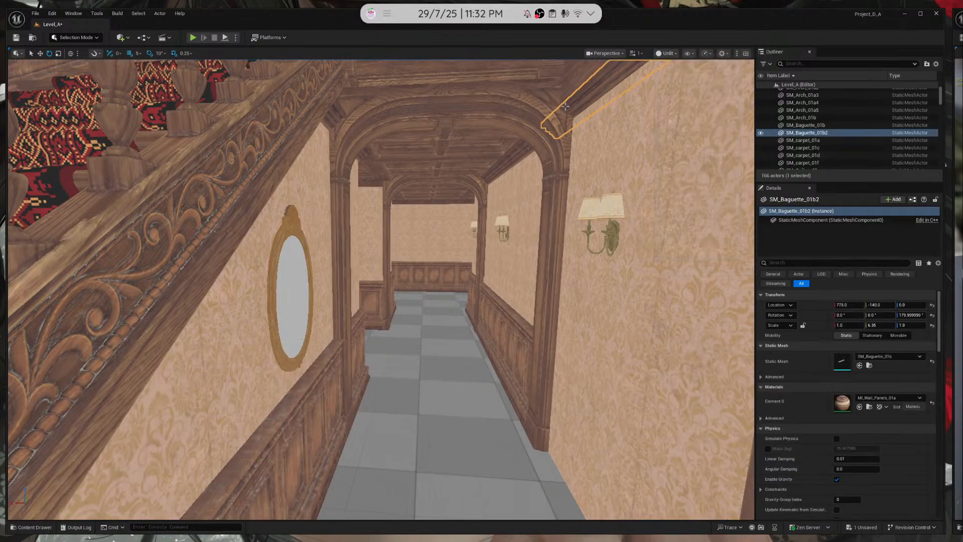
key(alt+4)
Select the mirror, set the grid snap to 1, and nudge the mirror along the X axis to about X 973
key(w)
right_drag(565, 107, 542, 107)
click(327, 266)
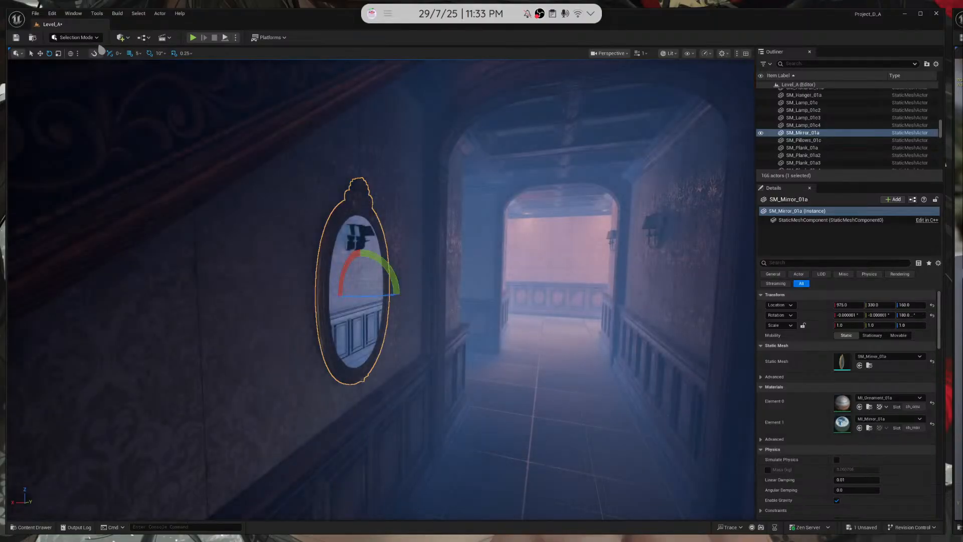
click(131, 57)
click(144, 76)
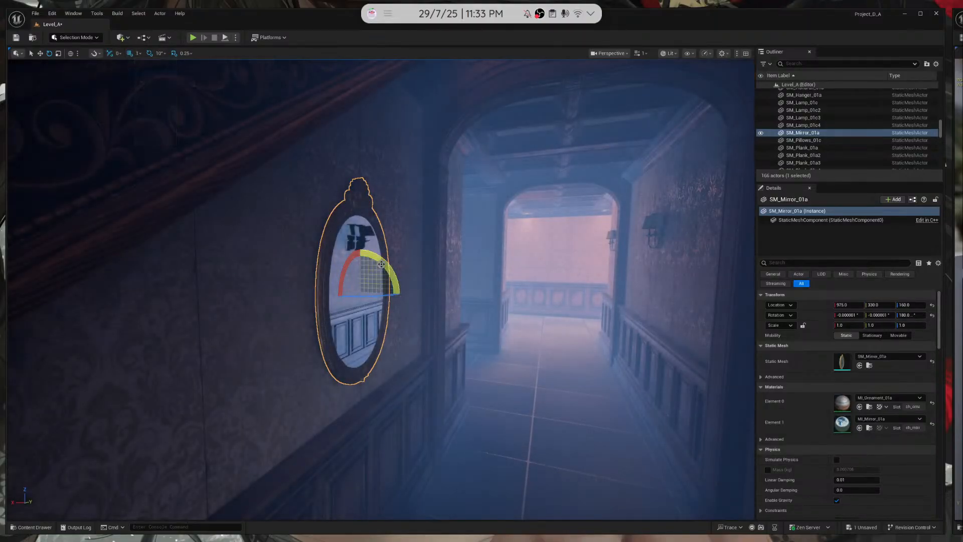
drag(341, 289, 334, 290)
right_drag(333, 291, 333, 290)
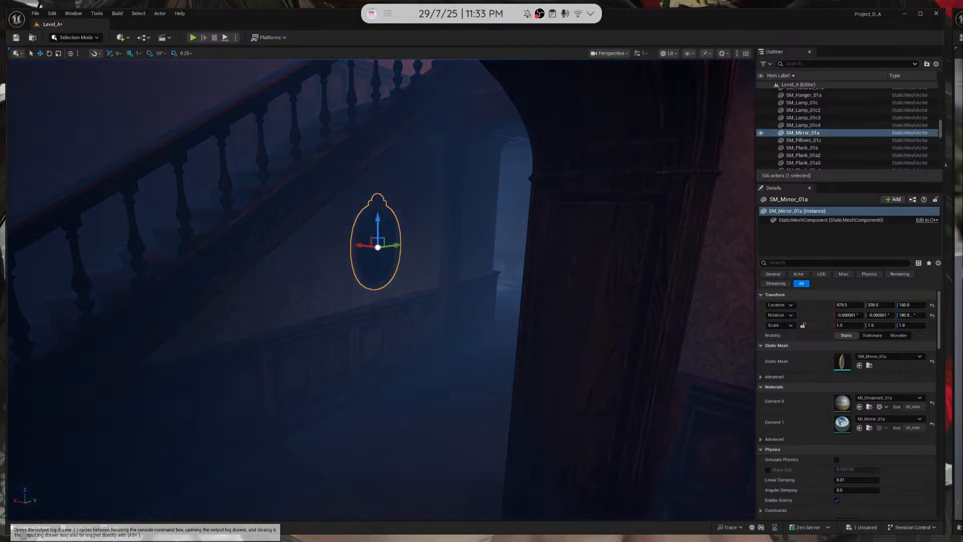
Browse the Meshes folder for the next furniture prop for the living room
click(26, 527)
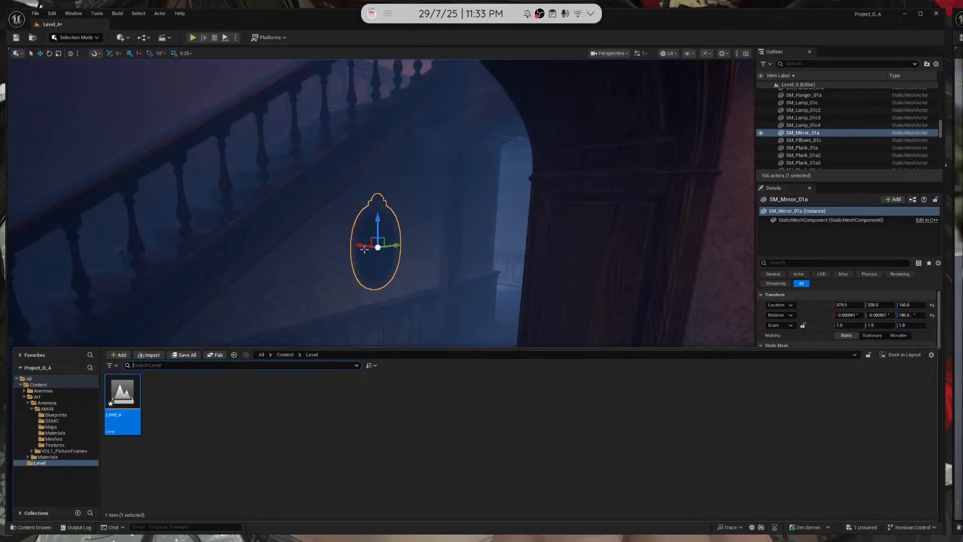
key(ctrl+b)
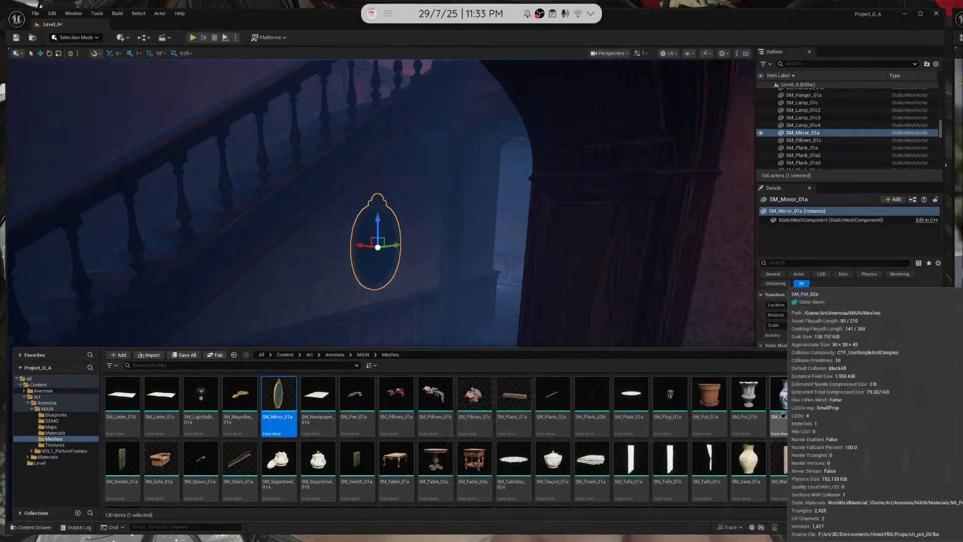
scroll(396, 454, up, 1)
scroll(404, 453, up, 2)
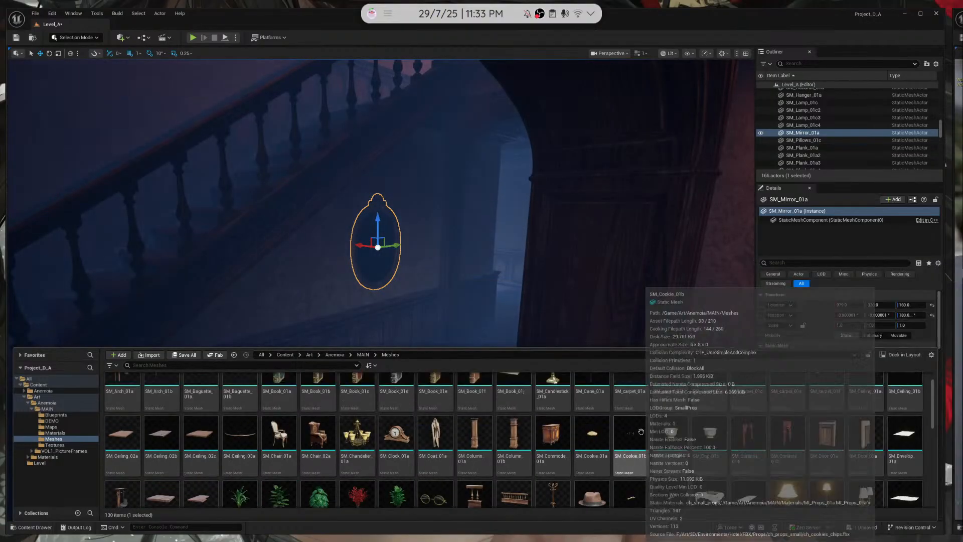
scroll(642, 430, down, 2)
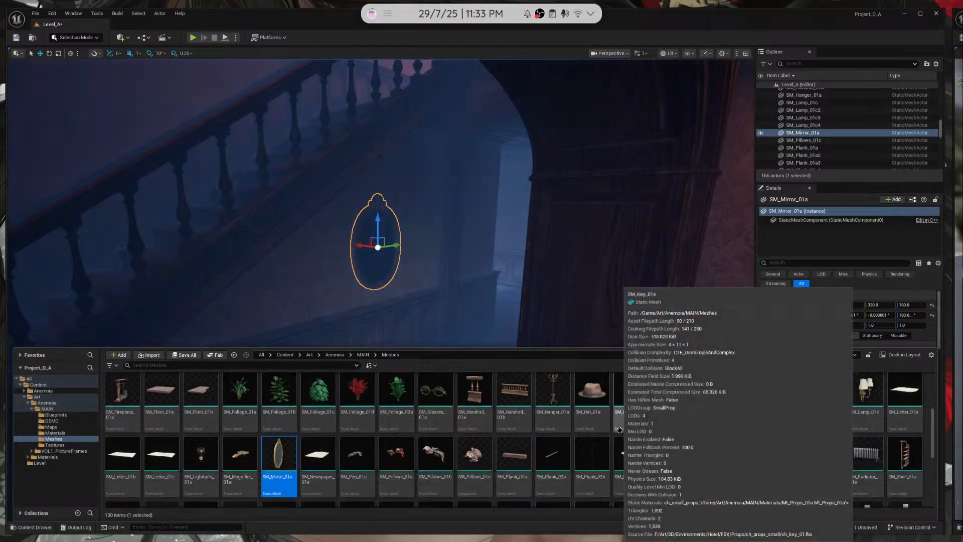
scroll(619, 430, down, 3)
scroll(565, 427, down, 2)
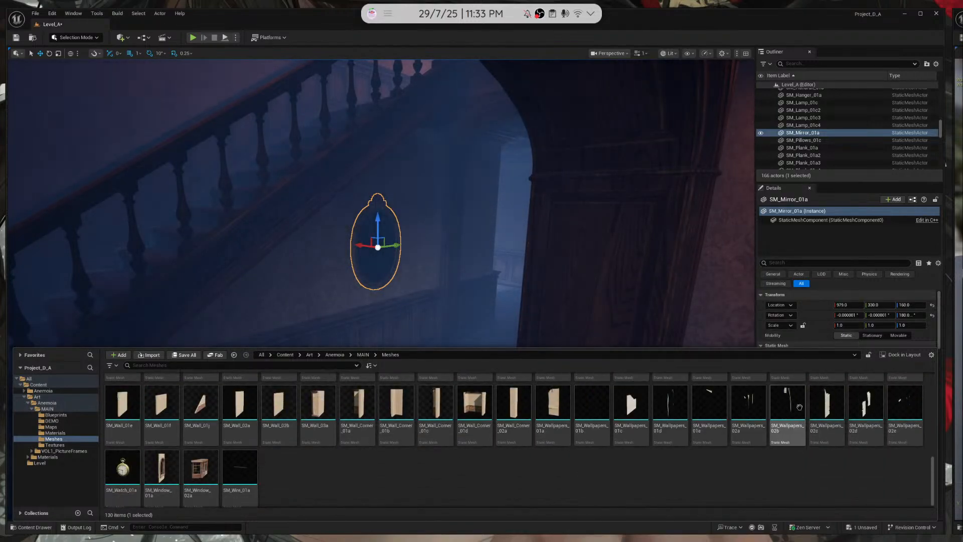
scroll(873, 408, up, 5)
scroll(888, 414, up, 1)
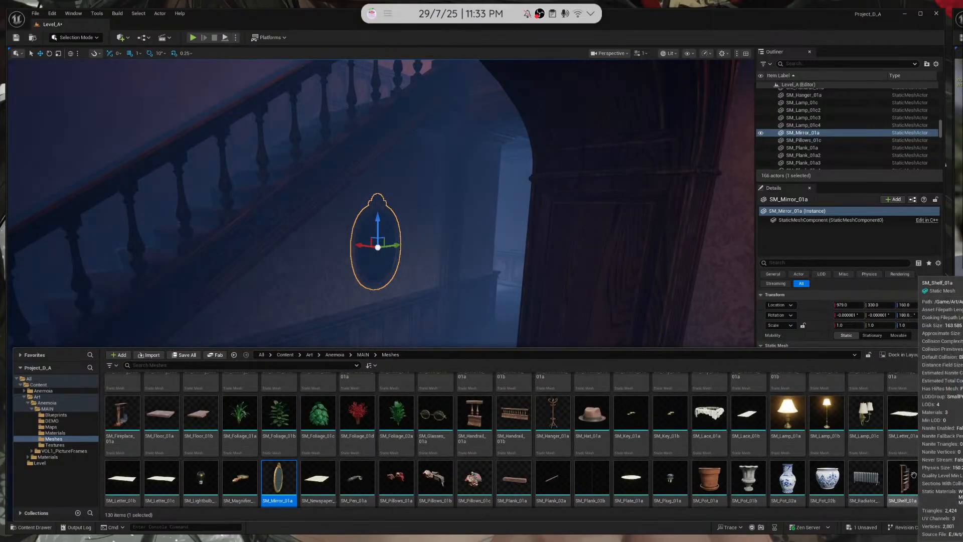
Place SM_Shelf_01a on the living room floor at about X 489, Y 220, Z 1 and rotate it 90° about Z
key(s)
right_drag(473, 242, 582, 533)
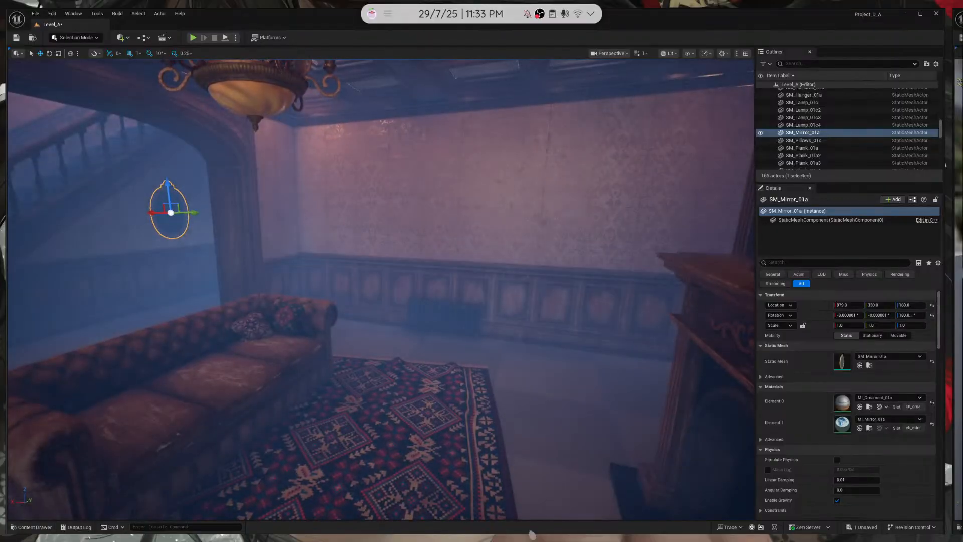
click(42, 526)
drag(905, 482, 412, 351)
key(s)
right_drag(412, 351, 507, 335)
key(e)
drag(366, 367, 359, 340)
right_drag(375, 324, 250, 332)
key(w)
key(s)
right_drag(301, 376, 292, 395)
right_drag(558, 354, 562, 354)
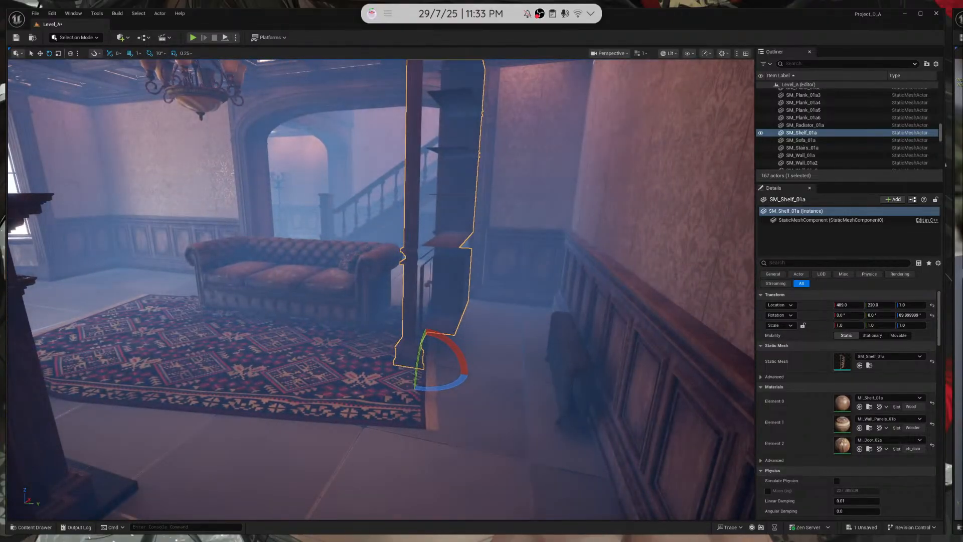
Try the radiator away from its wall at about X 590, Y -188, and delete it from the level
click(553, 372)
drag(548, 369, 503, 379)
mouse_move(658, 394)
right_down()
mouse_move(633, 396)
mouse_move(660, 407)
mouse_move(659, 395)
right_up()
key(w)
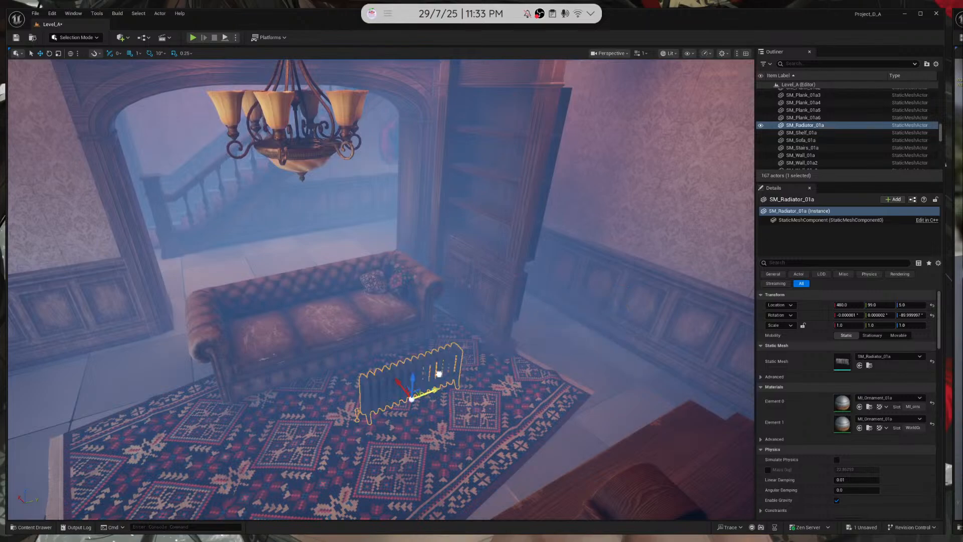
drag(515, 353, 103, 494)
right_drag(103, 494, 31, 494)
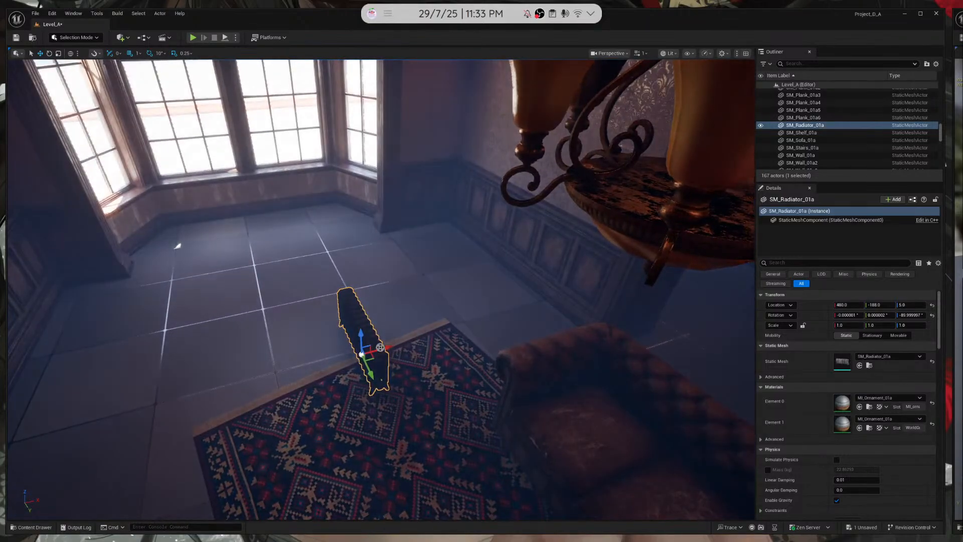
right_drag(486, 316, 601, 326)
right_drag(522, 281, 362, 284)
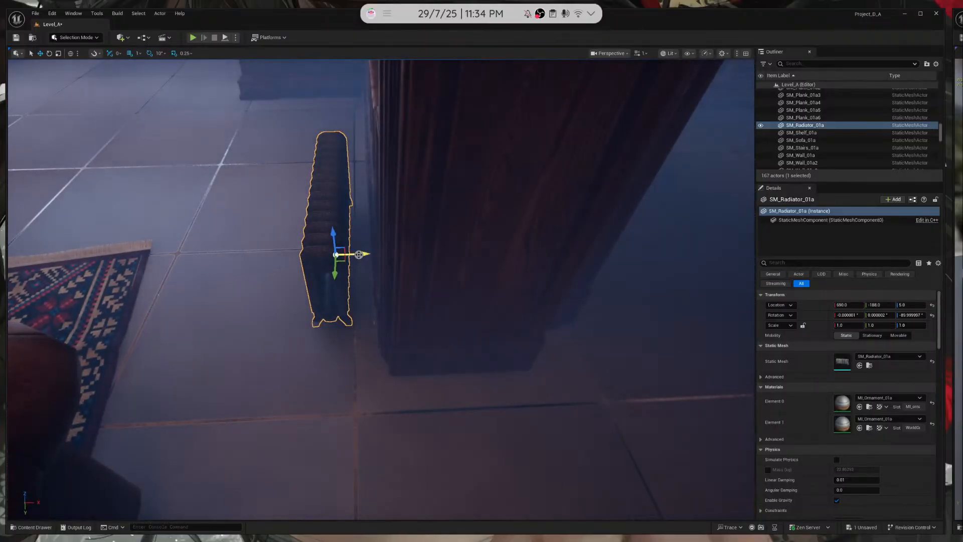
right_drag(375, 254, 547, 257)
key(Delete)
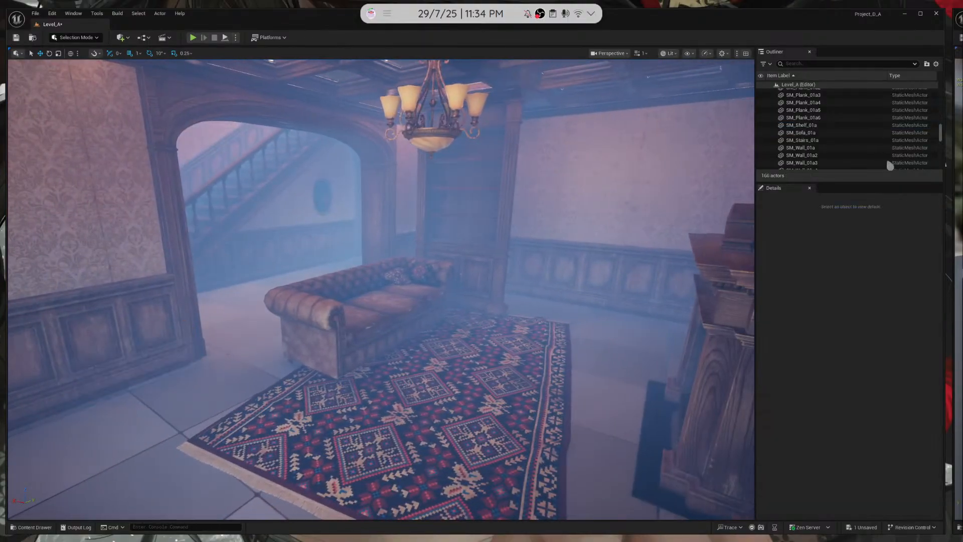
Move the shelf back against the wallpapered wall behind the sofa, at about X 552, Y 328
right_drag(651, 285, 410, 346)
click(403, 316)
drag(419, 381, 498, 346)
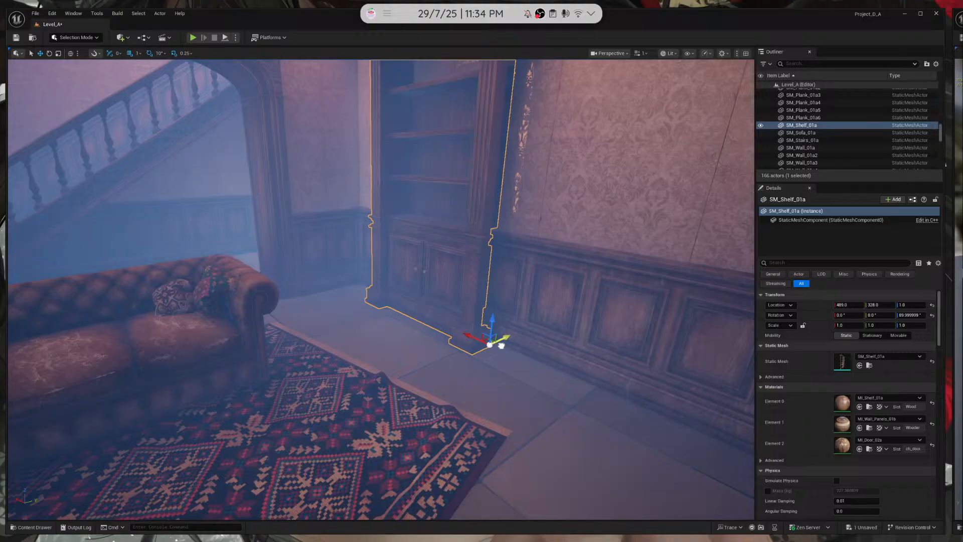
mouse_move(502, 344)
right_down()
mouse_move(512, 351)
mouse_move(487, 349)
right_up()
drag(486, 350, 419, 350)
right_drag(419, 351, 384, 333)
right_drag(466, 274, 488, 277)
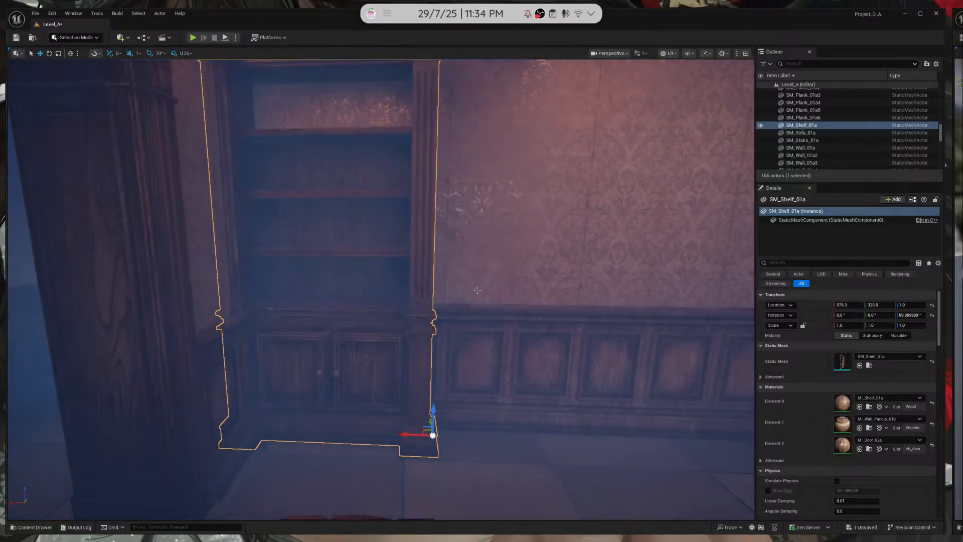
drag(402, 437, 440, 436)
right_drag(439, 436, 408, 444)
right_drag(609, 135, 609, 135)
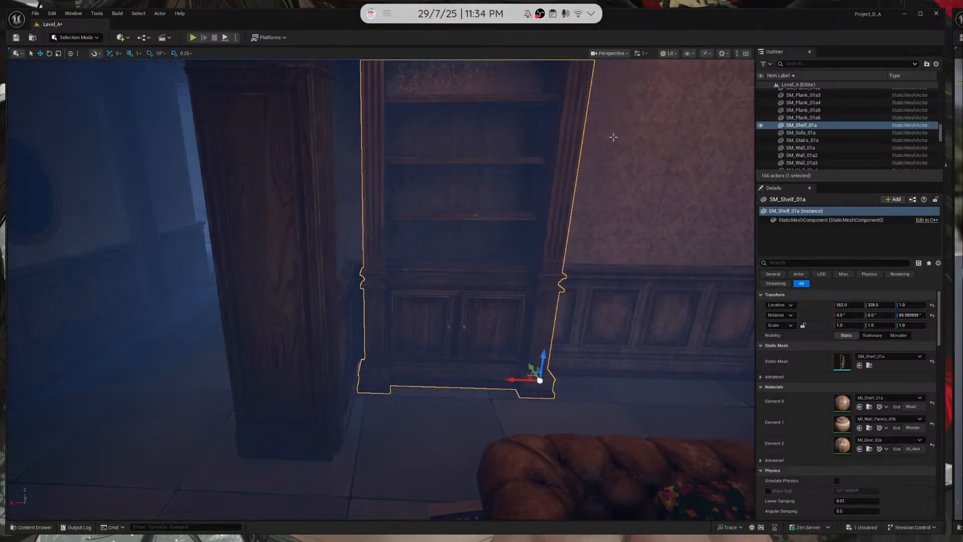
Switch the viewport to unlit shading and nudge the shelf along the Y axis to 327
key(alt+3)
right_drag(524, 301, 333, 341)
drag(361, 415, 371, 409)
right_drag(371, 408, 322, 375)
Set the grid snap to 5 and duplicate the shelf twice along the wall, at X 407 and X 262
click(135, 53)
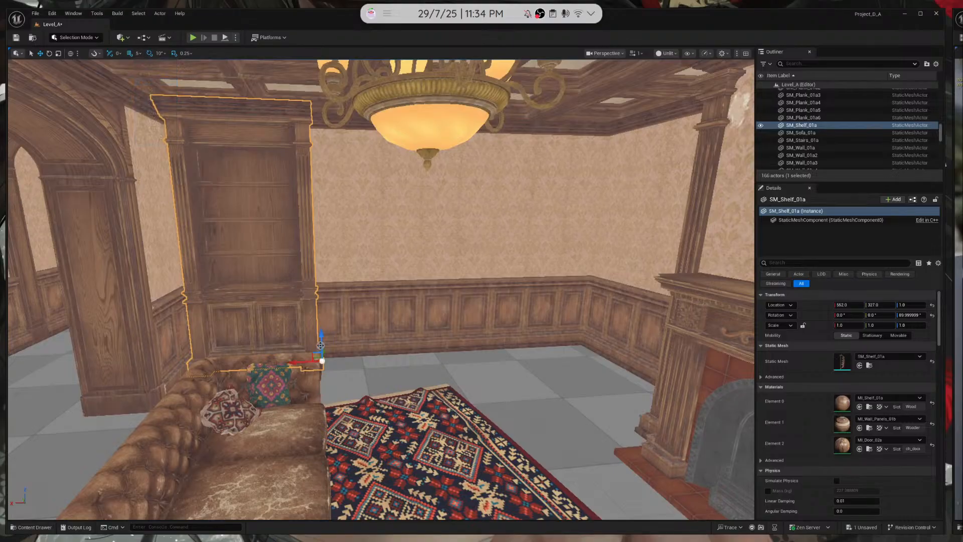
alt+drag(304, 355, 414, 347)
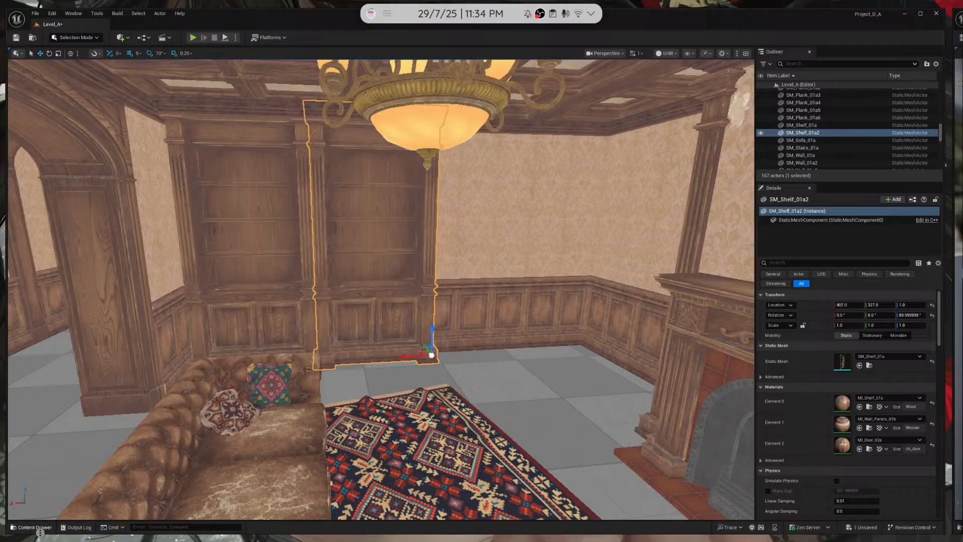
click(33, 527)
scroll(424, 430, down, 1)
right_drag(389, 286, 445, 307)
alt+drag(306, 313, 411, 318)
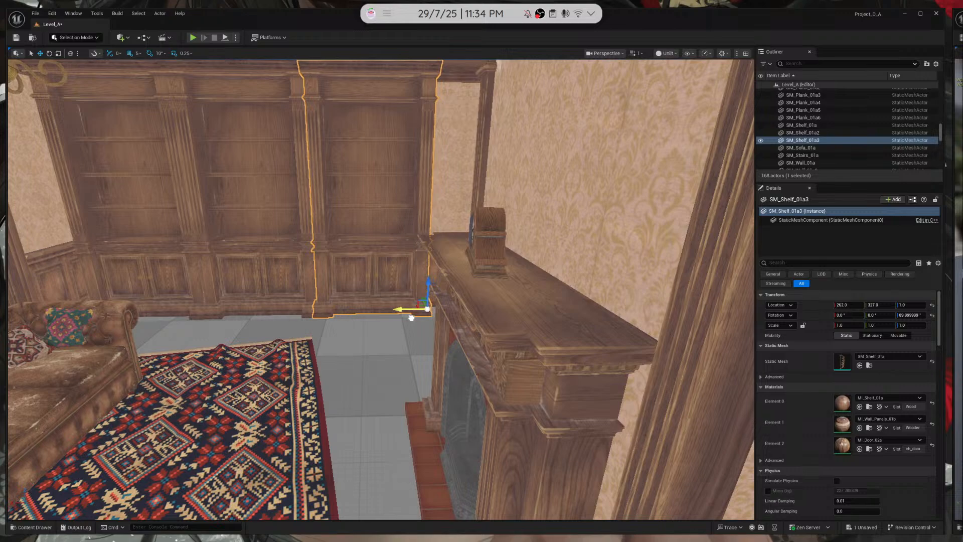
right_drag(394, 307, 423, 304)
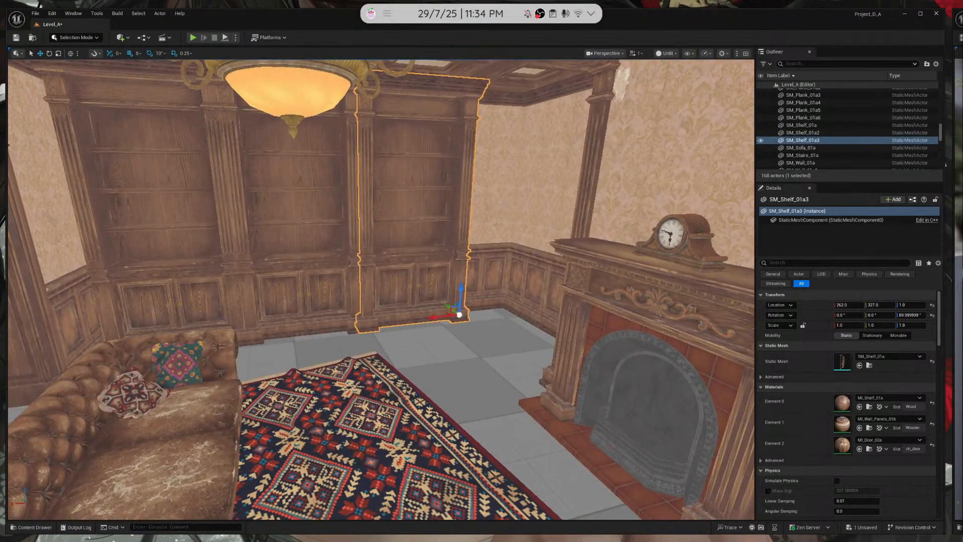
Move the third shelf along the wall to X 167 and the middle shelf to X 312
ctrl+click(271, 269)
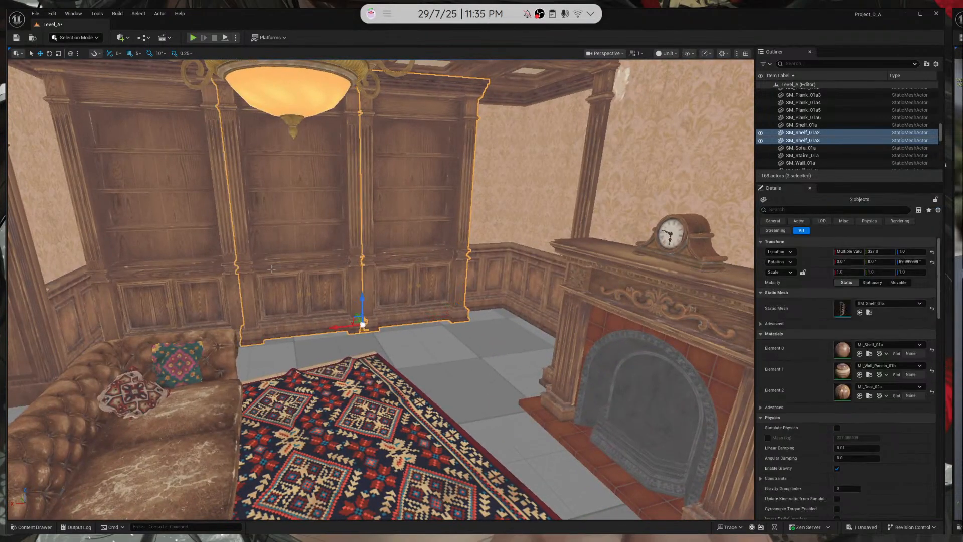
click(405, 270)
drag(432, 316, 493, 310)
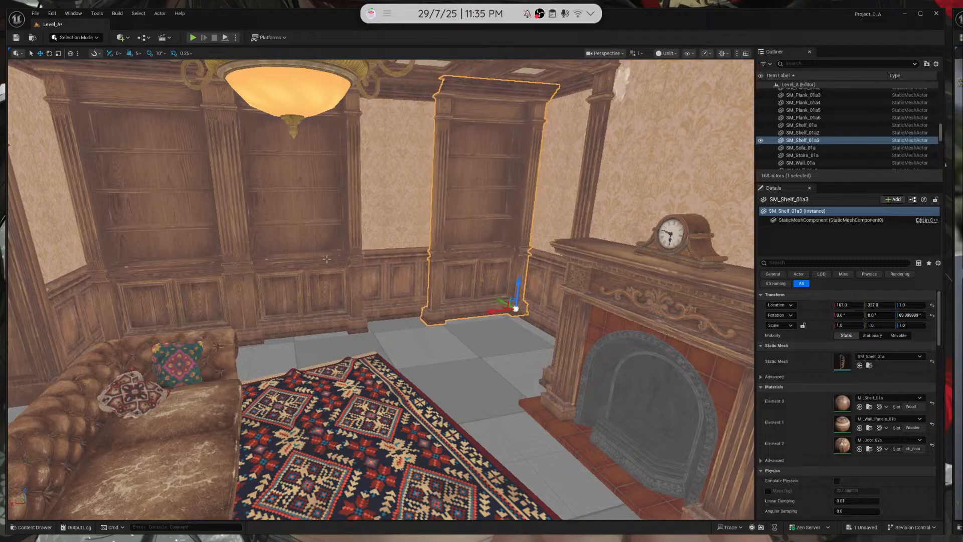
click(332, 316)
drag(338, 329, 405, 323)
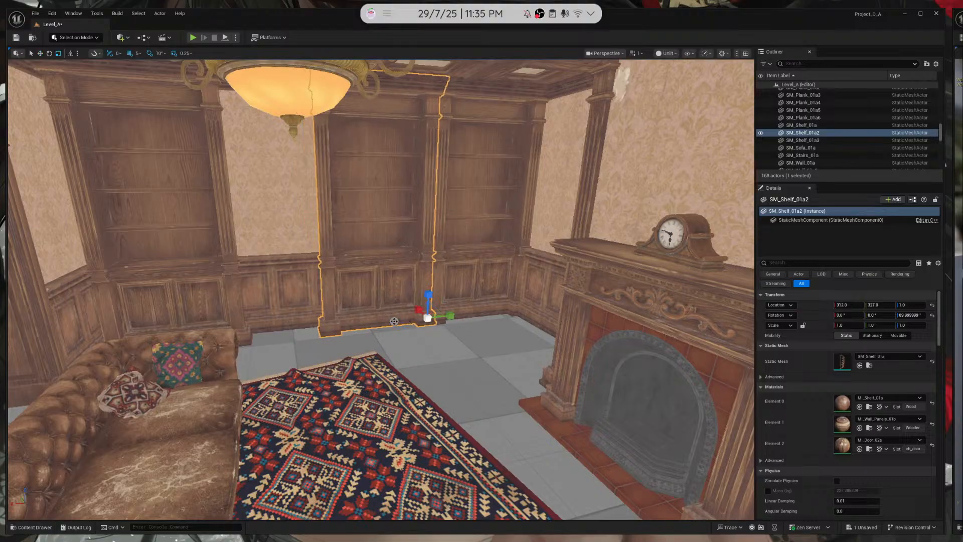
Try Y scales of 1.5 and 1.75 on the middle shelf and undo the last scale change
text(1.5)
key(Return)
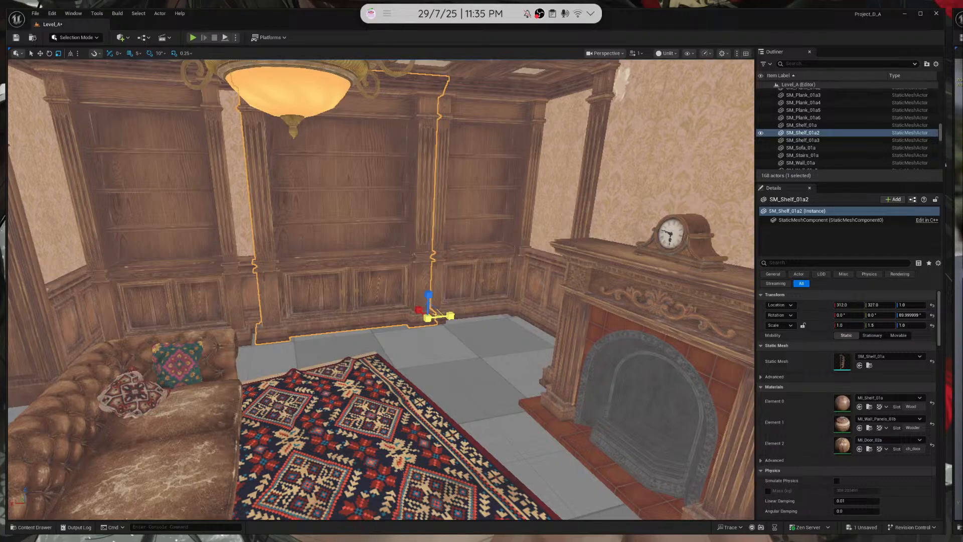
text(1.75)
key(Return)
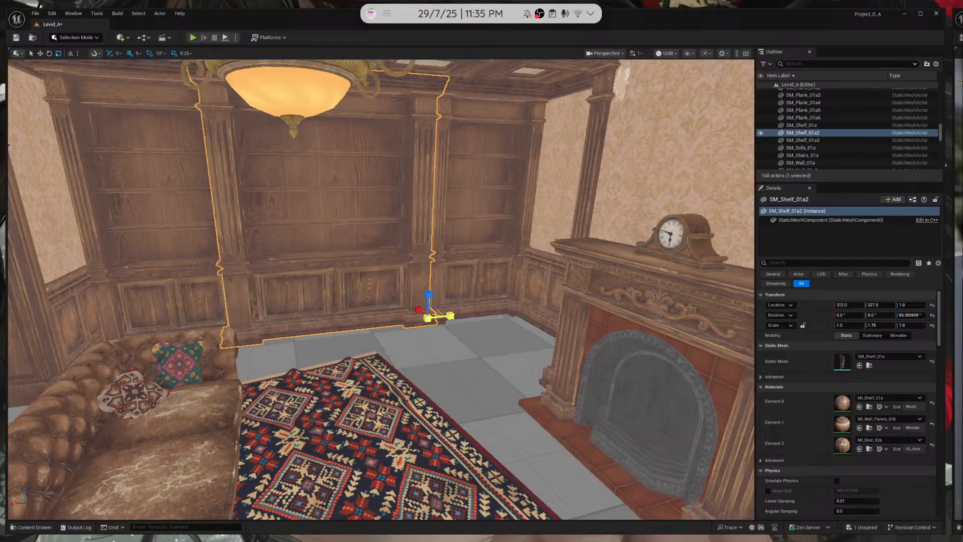
key(ctrl+z)
Try Y scales of 1.6 and 1.65 on the middle shelf to close the gap between its neighbours
right_drag(381, 289, 341, 306)
right_drag(469, 311, 469, 310)
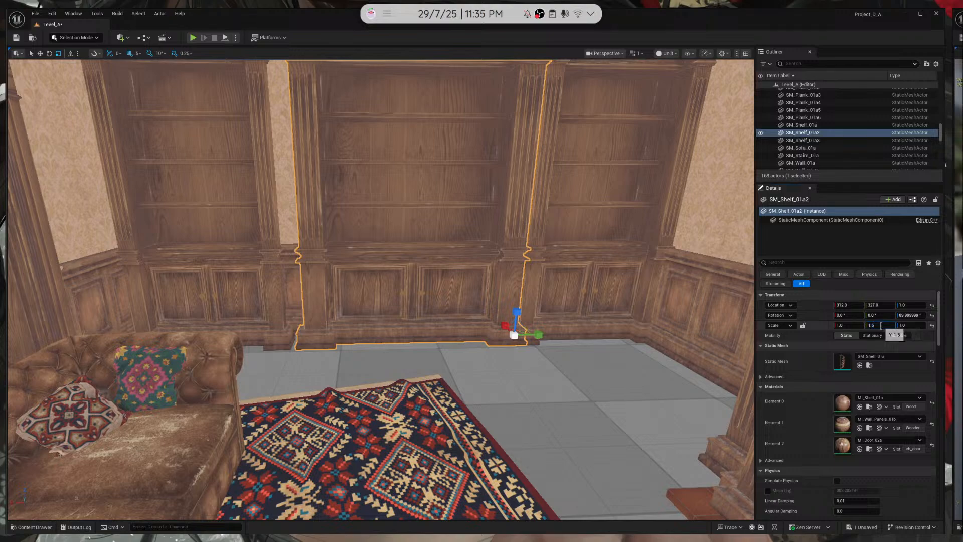
key(Return)
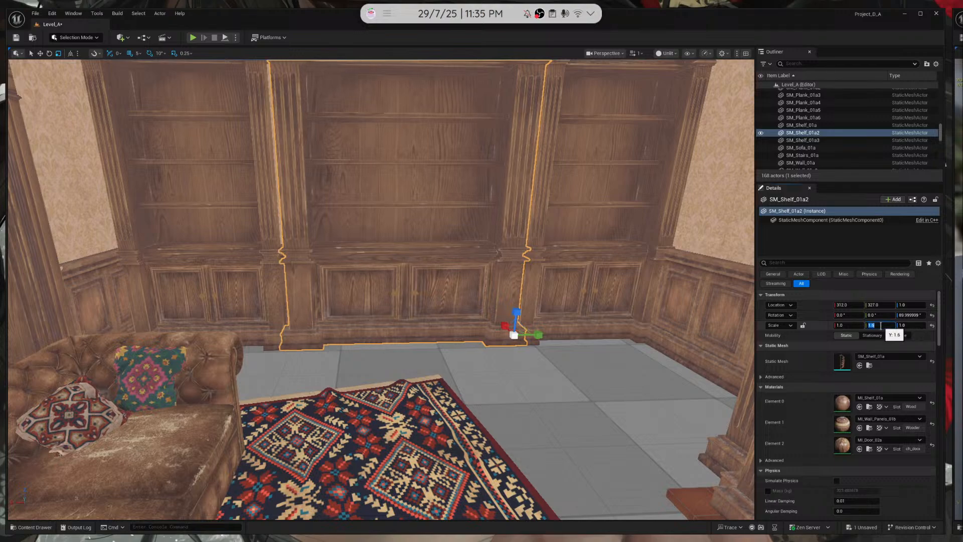
right_drag(508, 291, 498, 249)
key(Escape)
click(513, 288)
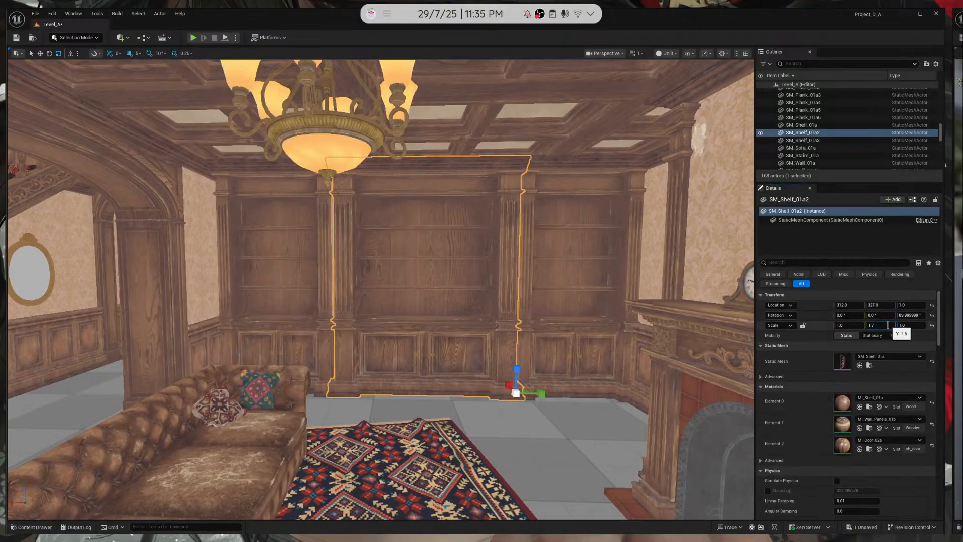
key(Return)
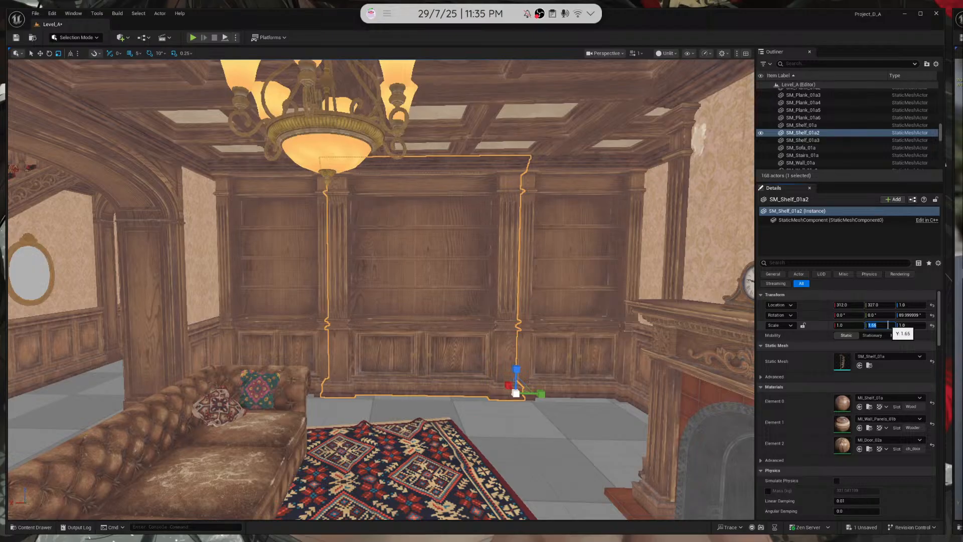
Set the middle shelf's Y scale to 1.62 and deselect it
click(576, 266)
key(w)
right_drag(577, 266, 612, 249)
click(463, 252)
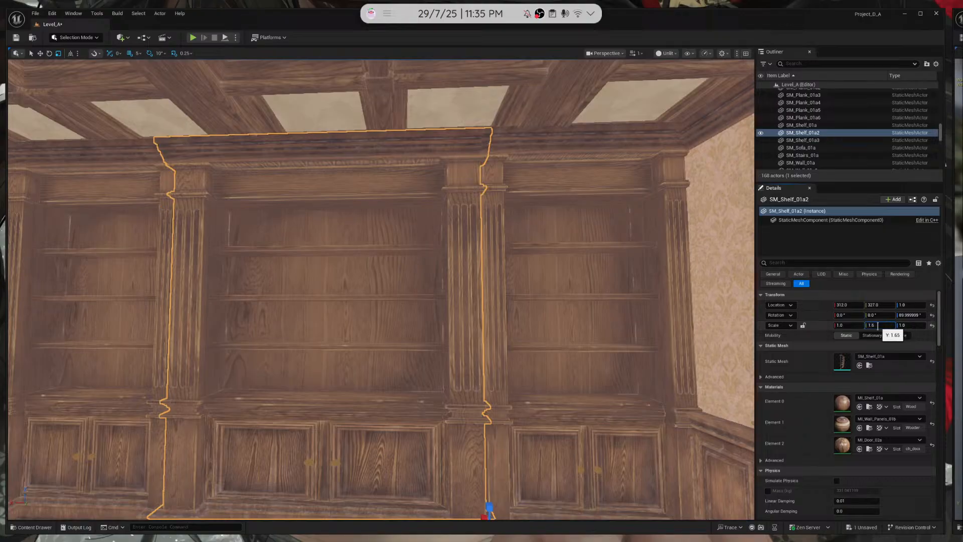
key(Return)
right_drag(601, 291, 637, 295)
key(Escape)
Inspect the joints between the three shelves up close for overlaps and gaps
key(s)
right_drag(441, 341, 415, 346)
key(a)
key(w)
key(d)
key(a)
key(s)
key(d)
key(w)
key(d)
key(s)
key(w)
key(s)
Set the grid snap to 1, shift the middle shelf to X 310 and set its Y scale to 1.66
click(349, 401)
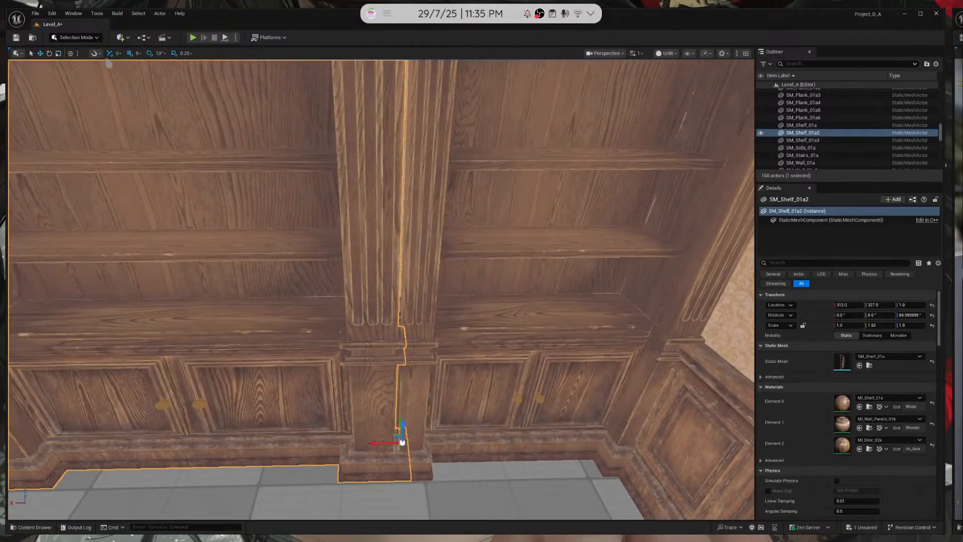
click(138, 53)
click(150, 73)
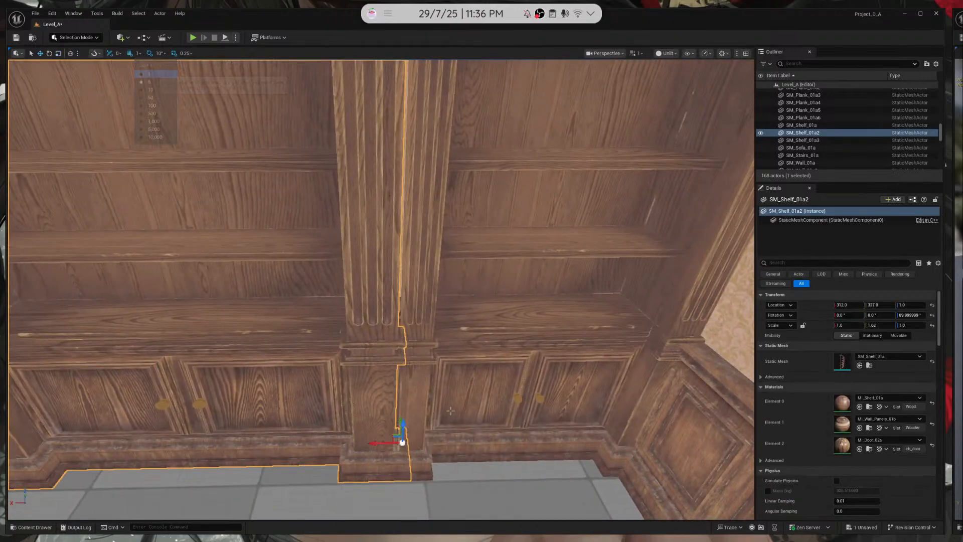
key(Escape)
key(s)
right_drag(387, 440, 385, 436)
key(w)
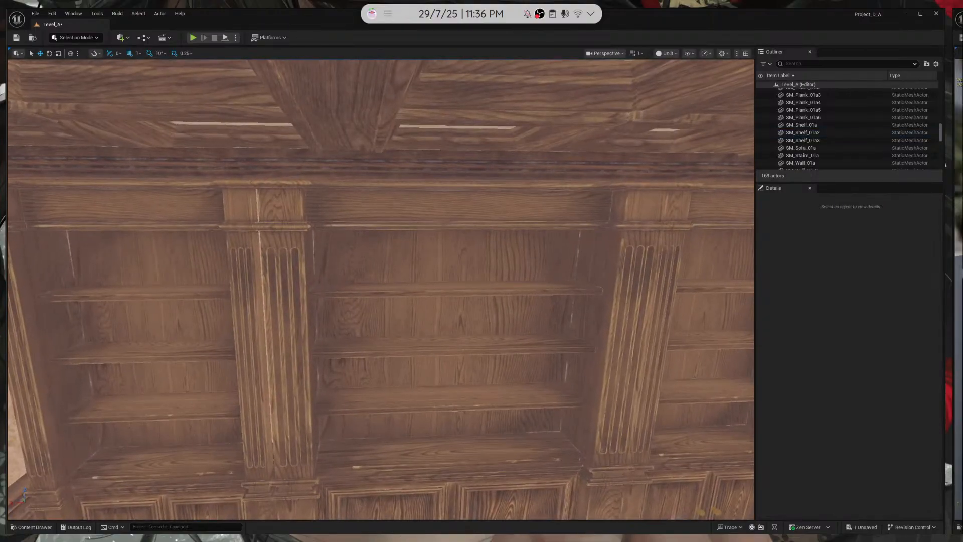
click(386, 434)
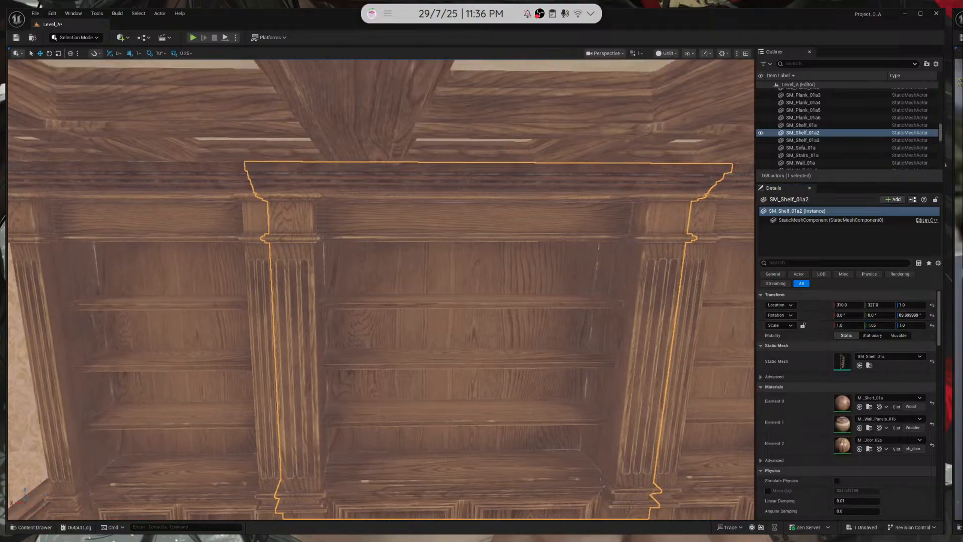
Deselect the shelf and look over the bookcase wall and the empty area beside the bay window
key(Escape)
key(s)
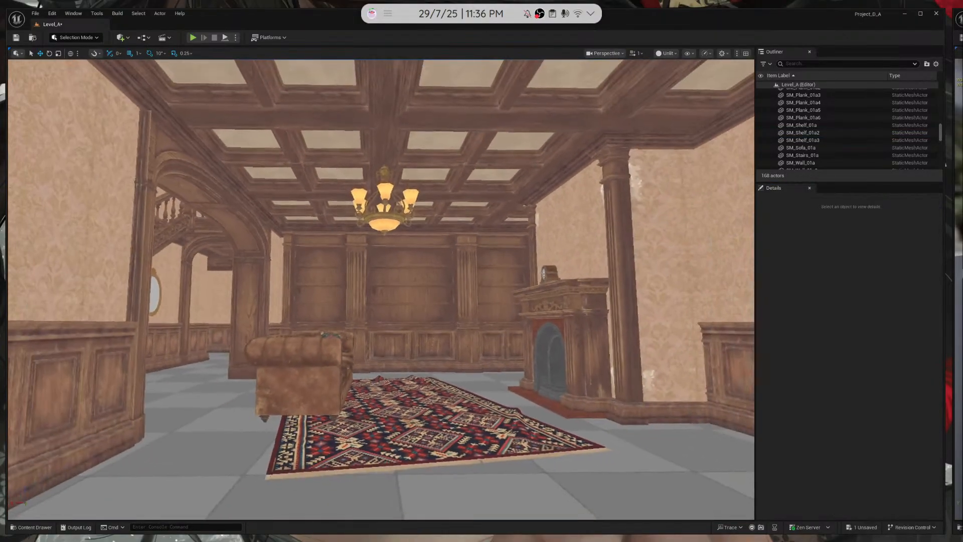
mouse_move(381, 289)
right_down()
mouse_move(622, 285)
mouse_move(180, 291)
mouse_move(381, 293)
right_up()
key(d)
key(w)
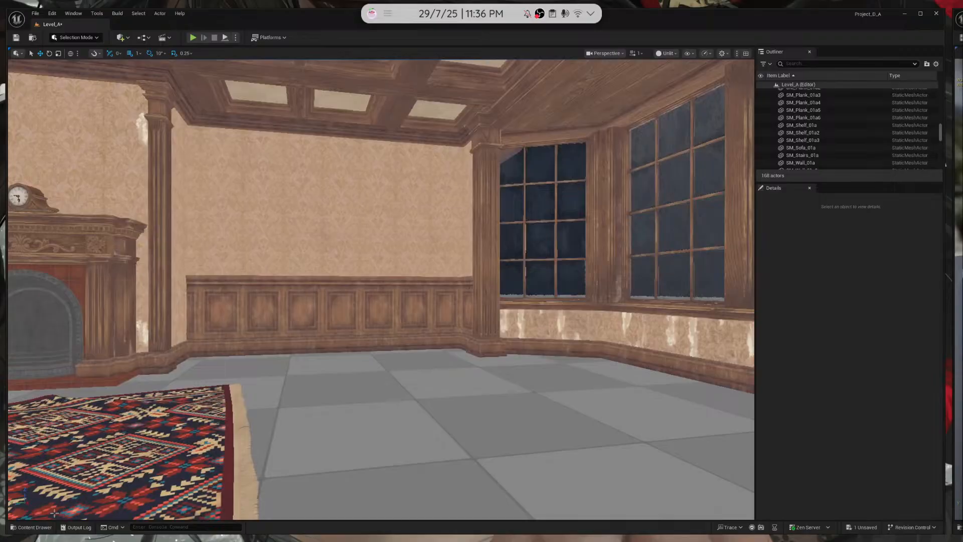
Place the SM_Table_01a coffee table on the carpet in front of the sofa and rotate it 20° about Z
click(32, 527)
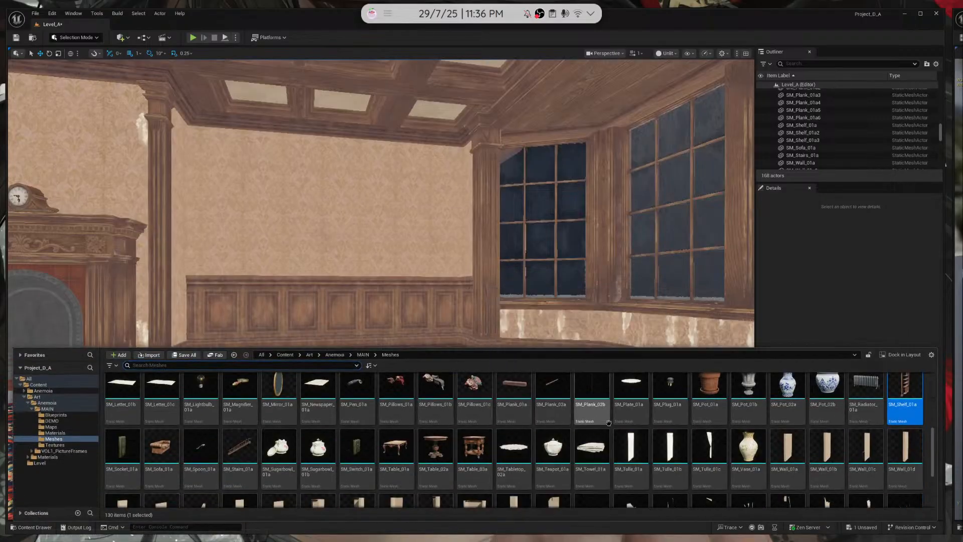
right_drag(391, 251, 246, 301)
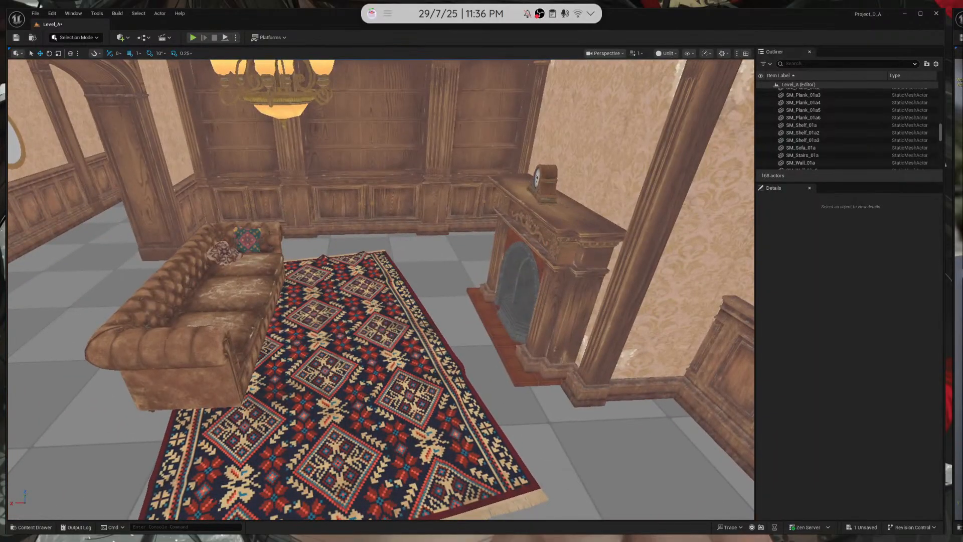
click(25, 526)
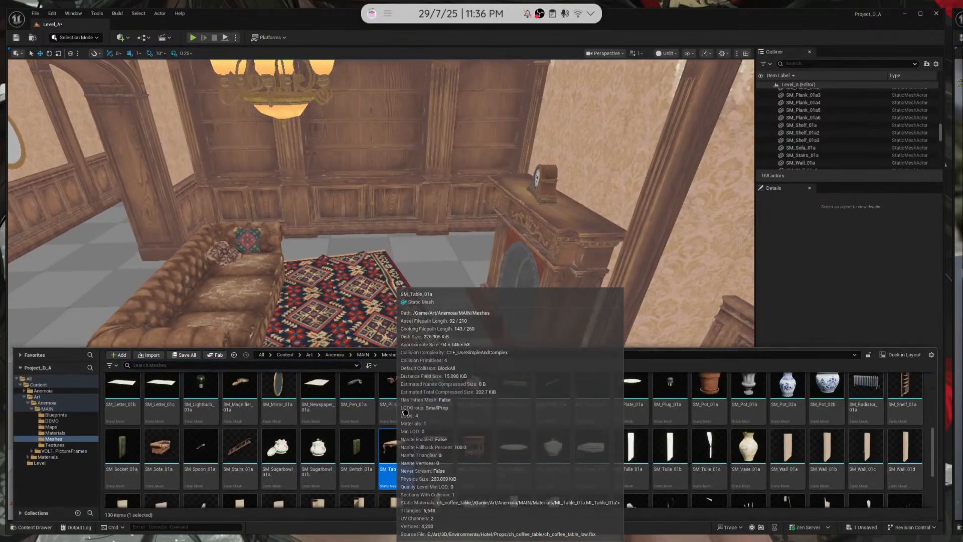
drag(398, 445, 399, 358)
click(394, 328)
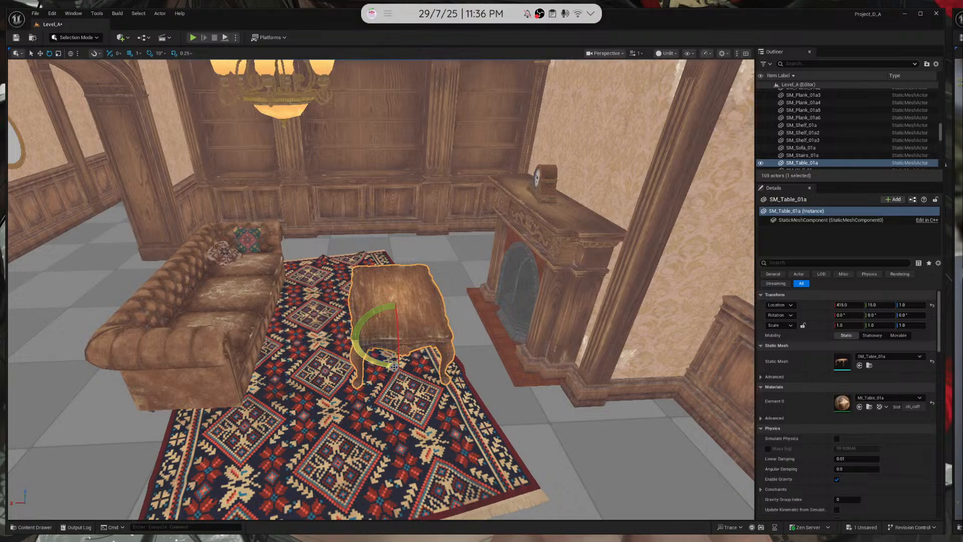
Browse the meshes and place the SM_Chair_02a leather armchair in the bay window area
right_drag(354, 335, 61, 319)
key(w)
key(w)
key(w)
click(50, 531)
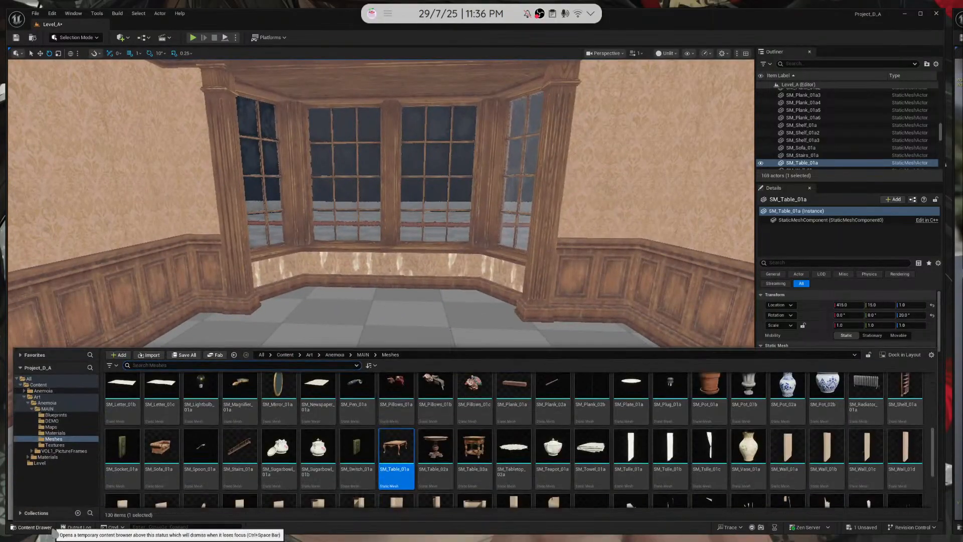
scroll(399, 441, down, 2)
scroll(401, 441, down, 1)
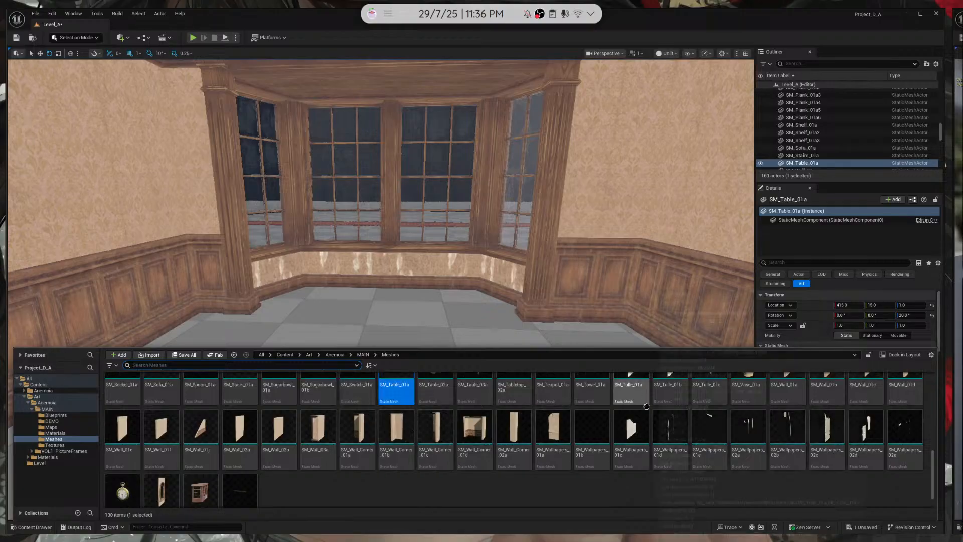
scroll(865, 420, up, 8)
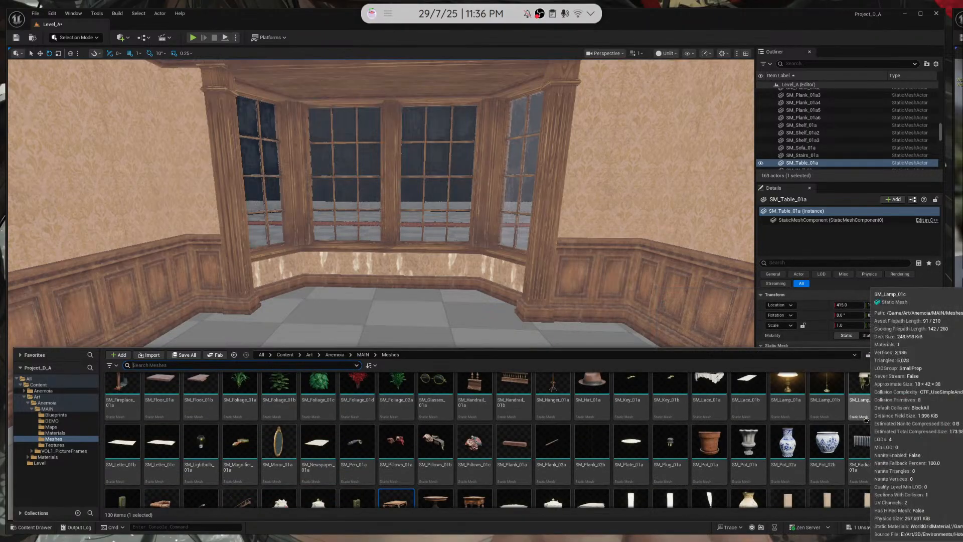
scroll(912, 430, up, 2)
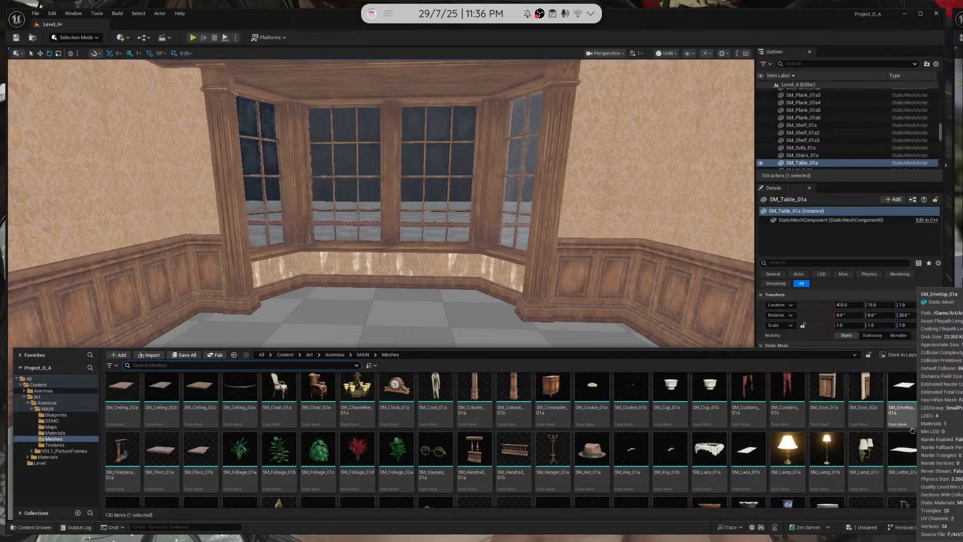
scroll(621, 422, up, 1)
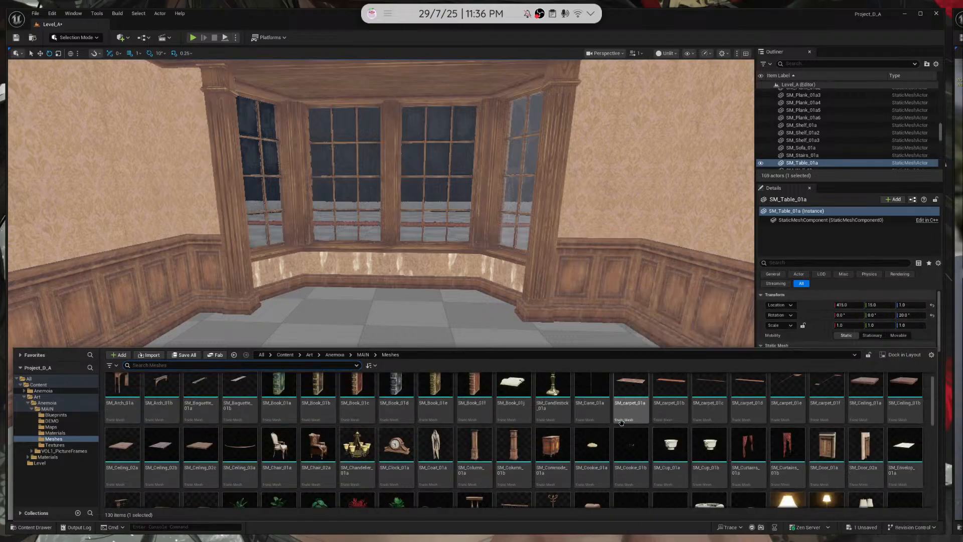
scroll(621, 422, up, 1)
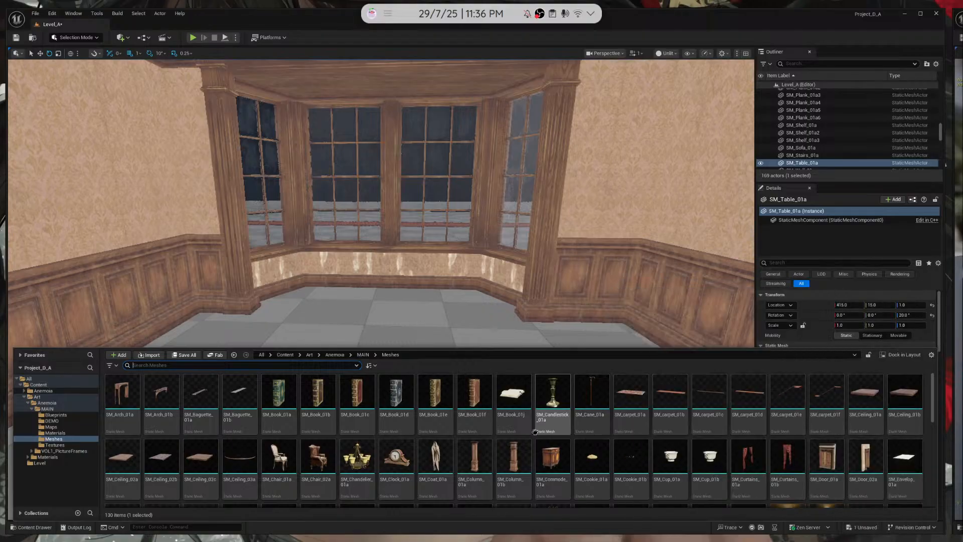
drag(318, 456, 307, 298)
Position the leather armchair at X 324 in the corner of the bay window and adjust its rotation about Z
key(d)
key(w)
right_drag(306, 299, 187, 342)
key(e)
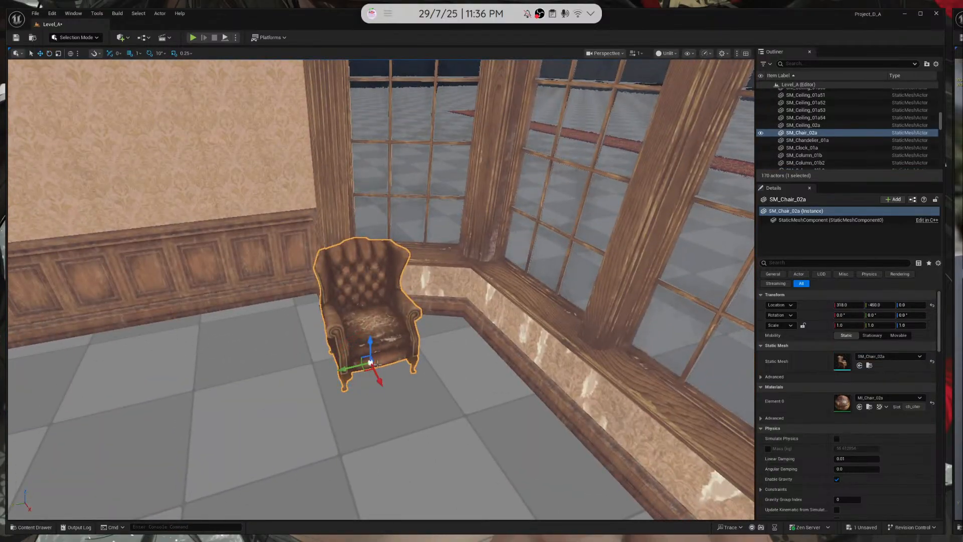
right_drag(321, 371, 357, 371)
drag(323, 372, 381, 394)
key(s)
mouse_move(332, 392)
right_down()
mouse_move(215, 394)
mouse_move(351, 378)
mouse_move(341, 376)
right_up()
key(a)
drag(522, 324, 554, 325)
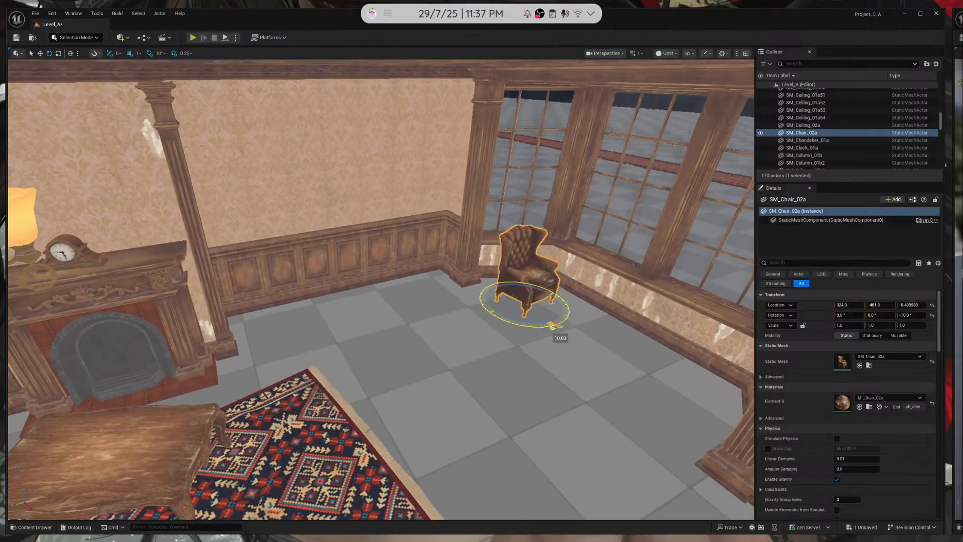
Duplicate the armchair across the bay window to X 525 and rotate the copy by 180°
mouse_move(476, 333)
right_down()
mouse_move(374, 335)
mouse_move(527, 341)
mouse_move(466, 353)
mouse_move(492, 324)
right_up()
key(w)
alt+drag(420, 276, 559, 307)
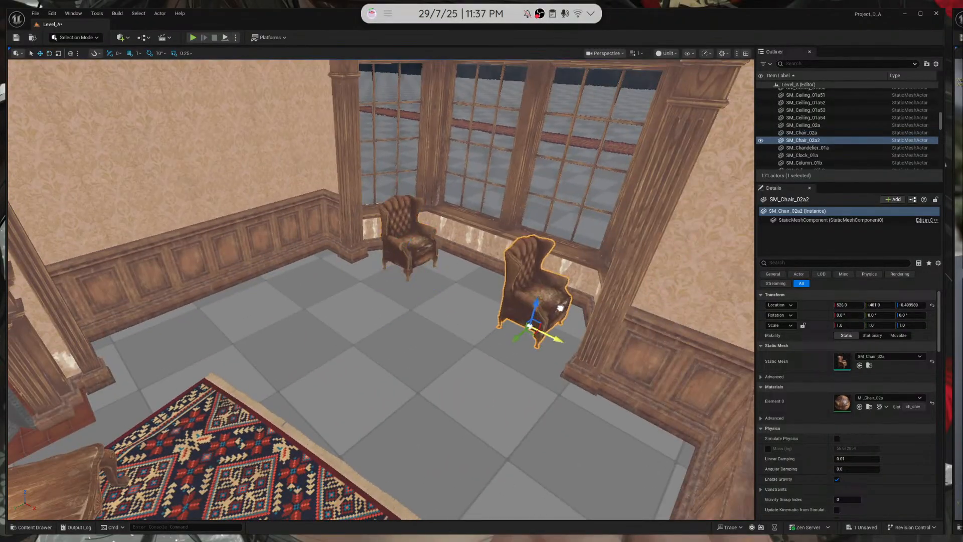
drag(550, 348, 486, 311)
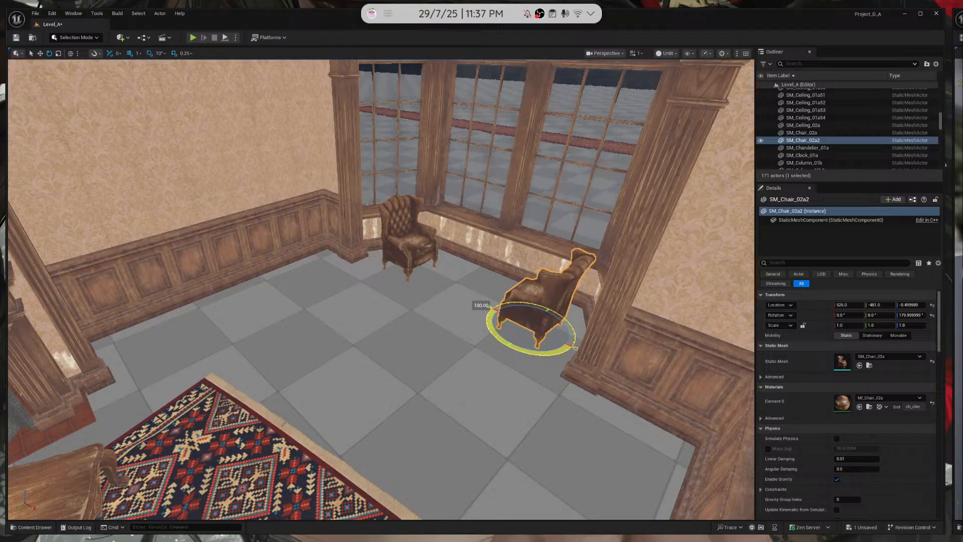
Move the original armchair to the carpet's edge at X 447, Y -163 and rotate it to 70° about Z
right_drag(453, 221, 412, 251)
click(494, 188)
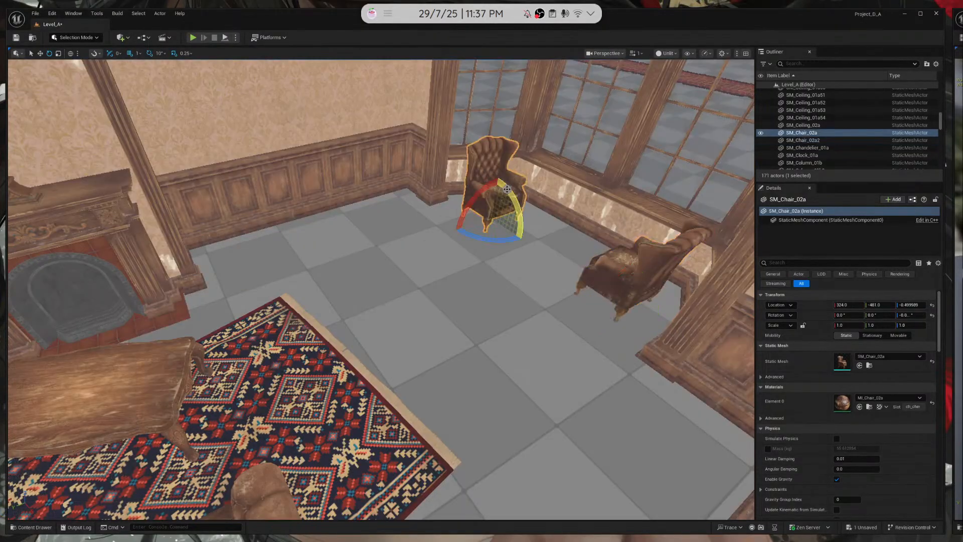
drag(524, 238, 346, 385)
Place an SM_Chair_01a upholstered chair in the corner of the bay window and delete the duplicated leather armchair
right_drag(517, 350, 359, 509)
click(35, 527)
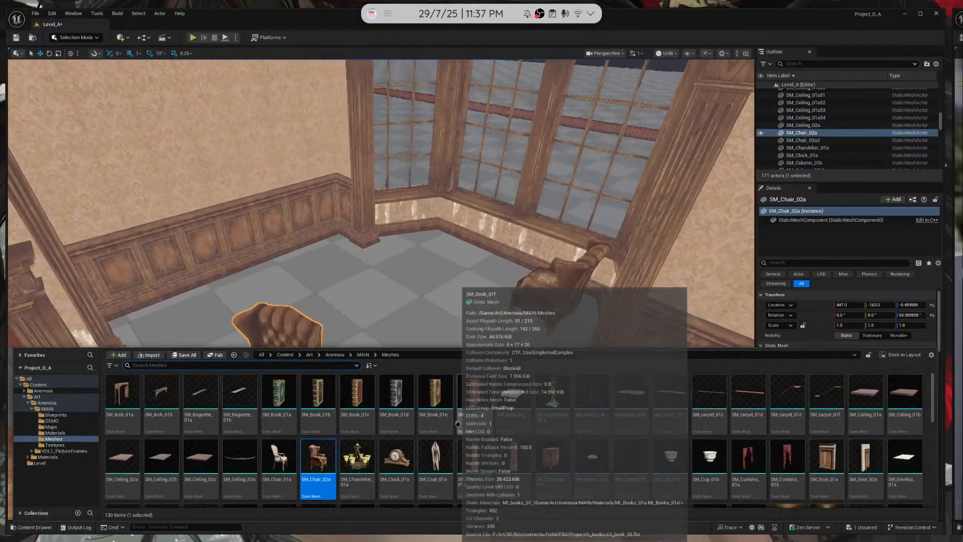
drag(274, 483, 423, 247)
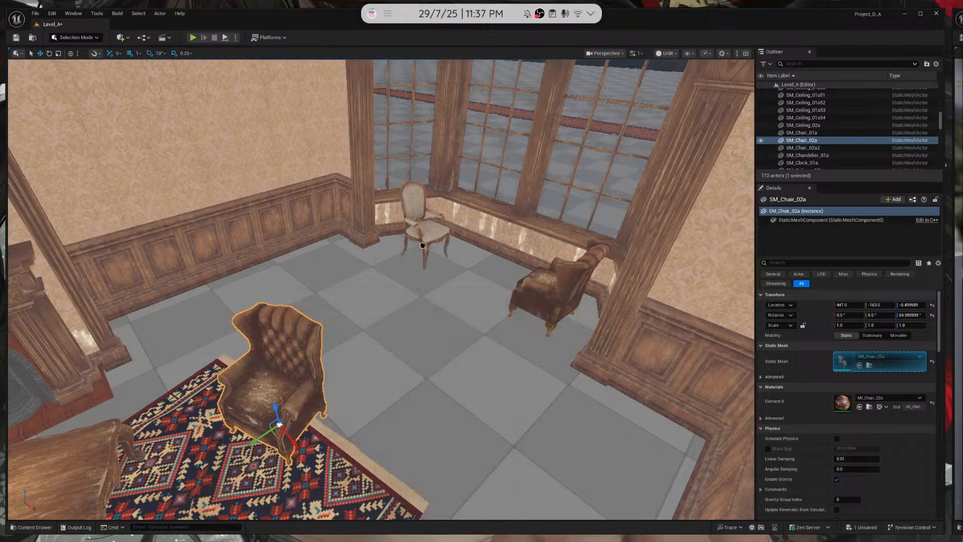
click(420, 240)
click(556, 303)
key(Delete)
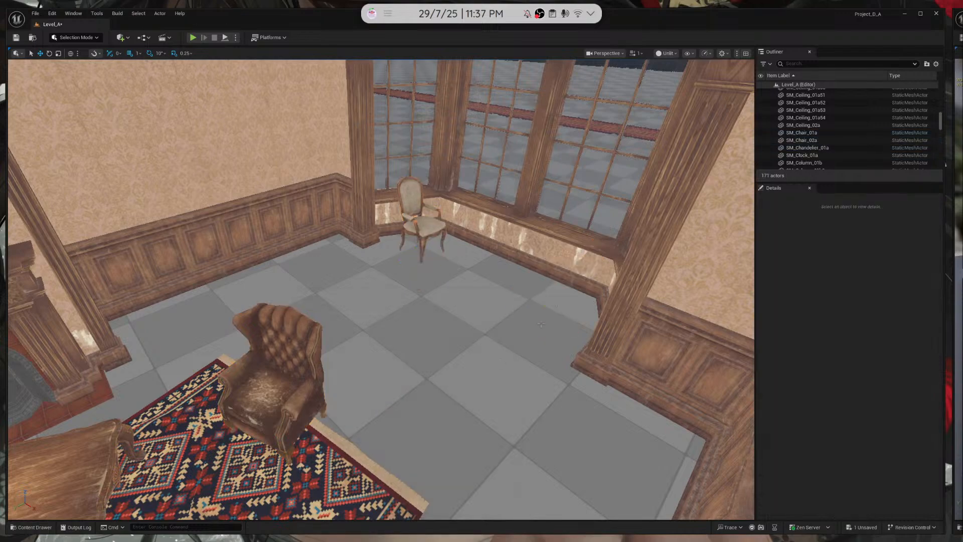
Place the SM_Table_02a round table beside the upholstered chair in the bay window and shift it to X 411
click(33, 527)
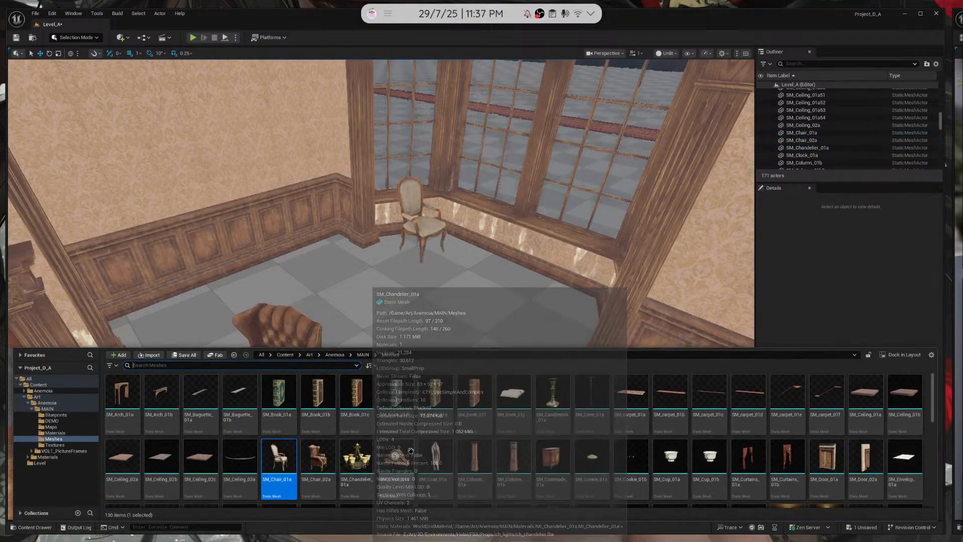
scroll(861, 428, down, 1)
scroll(861, 427, up, 1)
scroll(668, 440, down, 4)
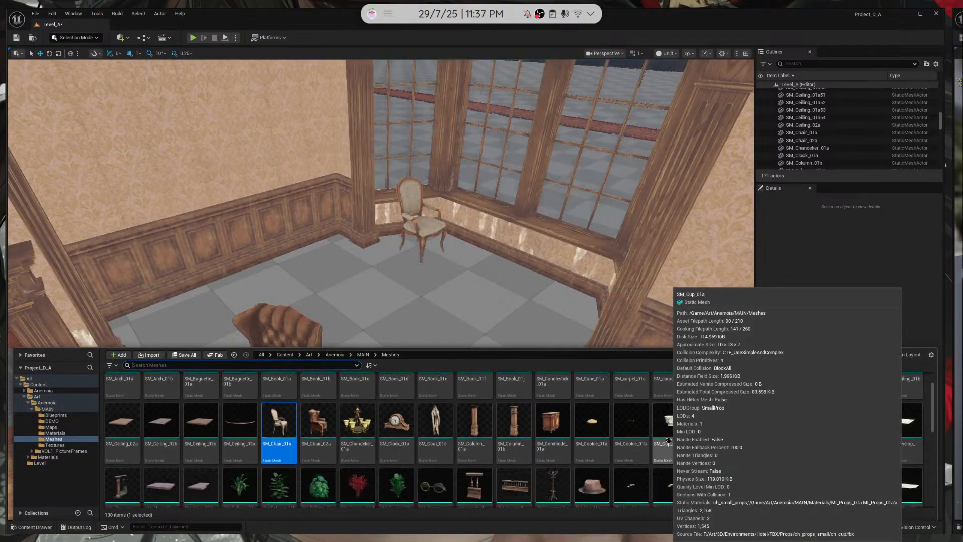
scroll(664, 436, down, 1)
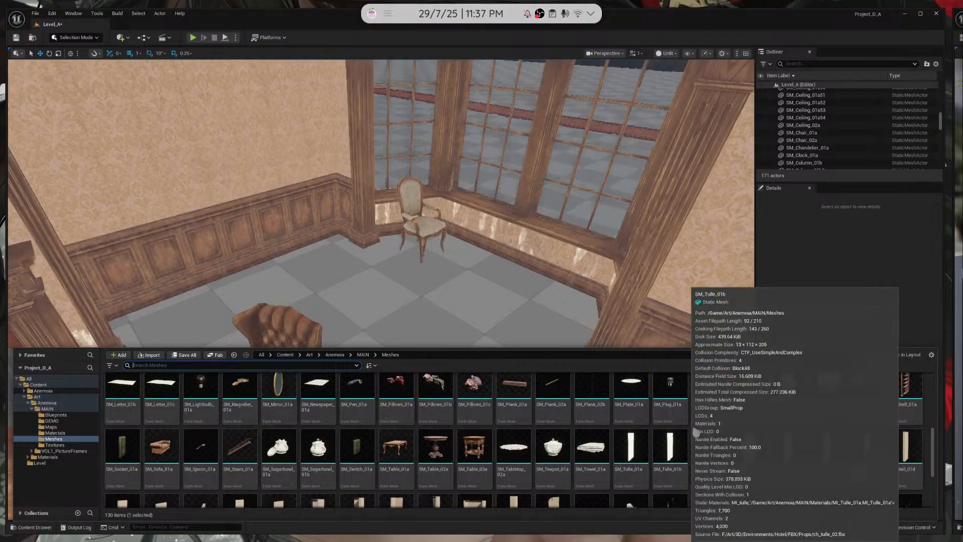
drag(438, 407, 476, 266)
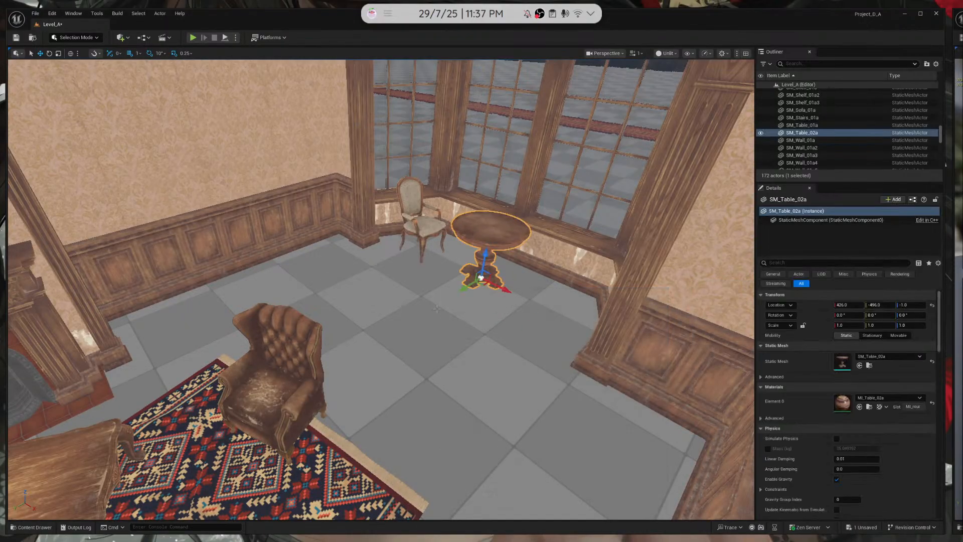
key(f)
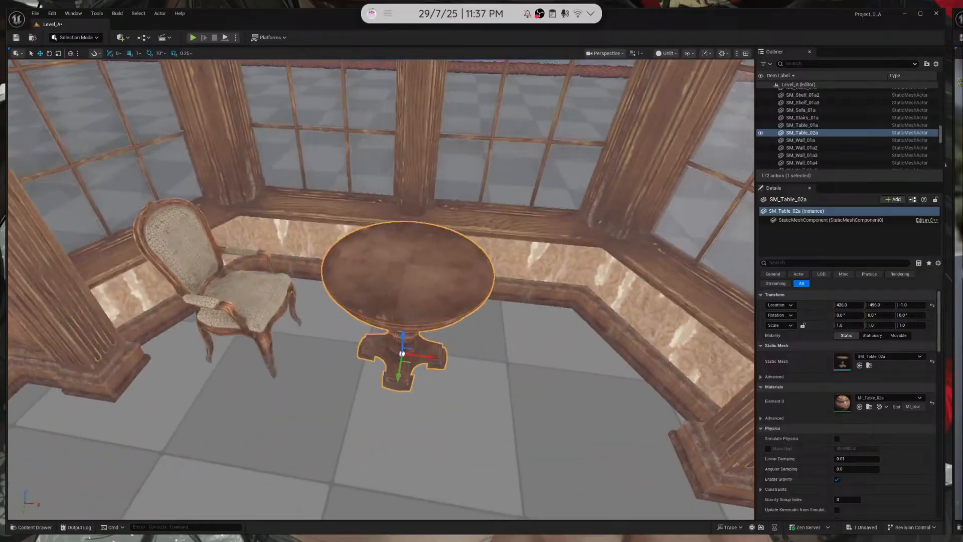
mouse_move(401, 370)
right_down()
mouse_move(369, 370)
mouse_move(401, 370)
right_up()
drag(366, 370, 343, 369)
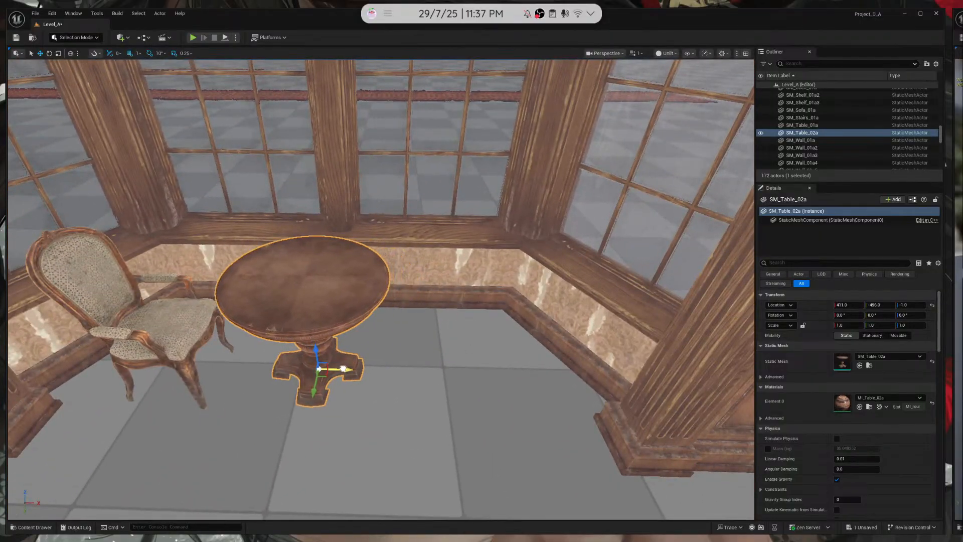
Rotate the upholstered chair to 10° about Z and move it to X 321, Y -497 beside the round table
click(158, 349)
key(e)
drag(211, 394, 203, 399)
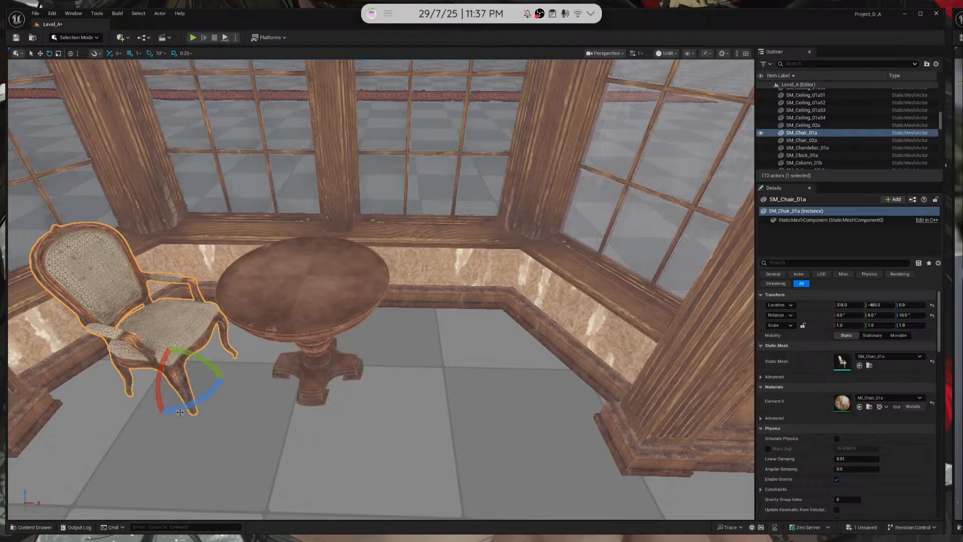
scroll(211, 358, down, 5)
key(w)
mouse_move(254, 344)
mouse_down()
mouse_move(442, 336)
mouse_move(244, 338)
mouse_up()
key(e)
scroll(247, 333, down, 3)
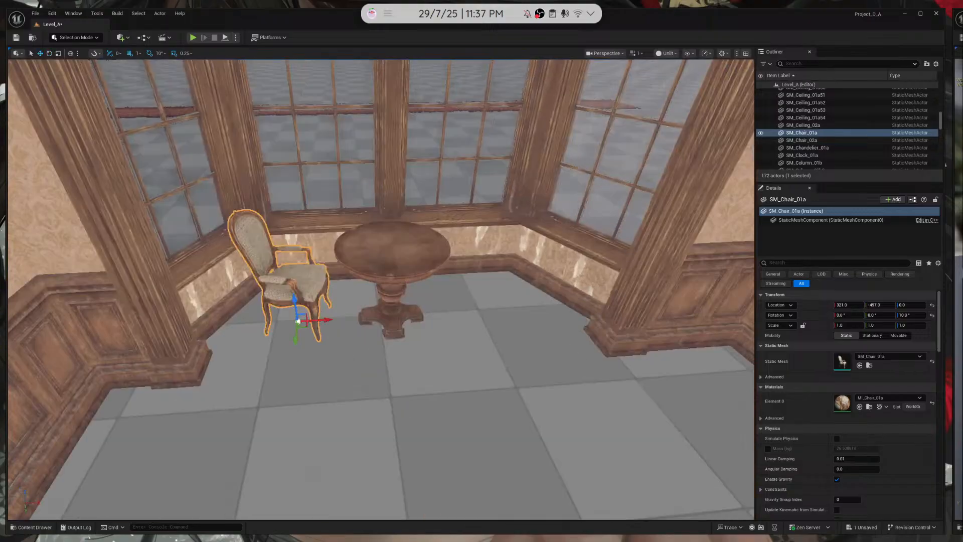
Duplicate the upholstered chair to X 514 on the round table's other side and rotate the copy to 160° to face it
alt+drag(314, 320, 516, 298)
right_drag(506, 316, 490, 316)
drag(504, 330, 480, 328)
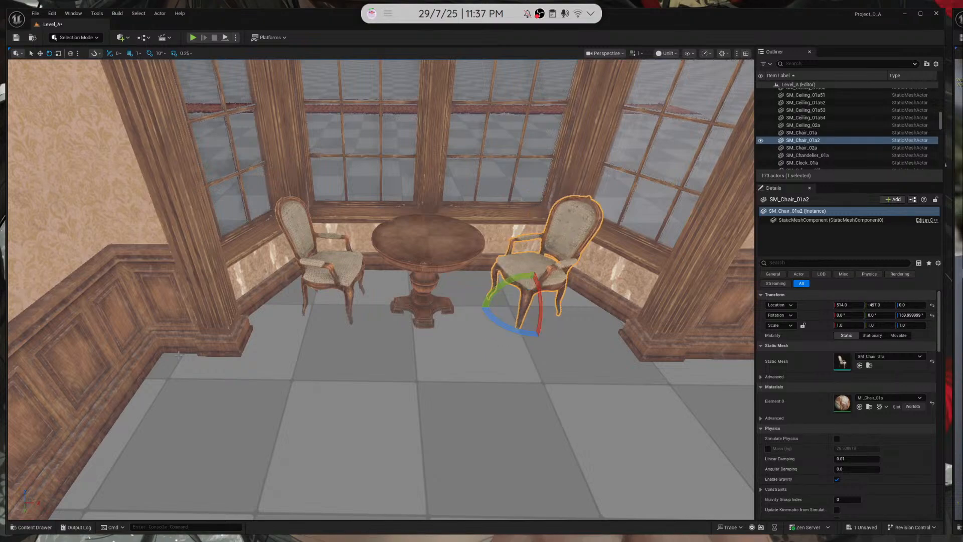
Shift the round table to X 416 between the two chairs, slightly adjust the duplicated chair and clear the selection
right_drag(185, 354, 211, 354)
click(318, 223)
key(f)
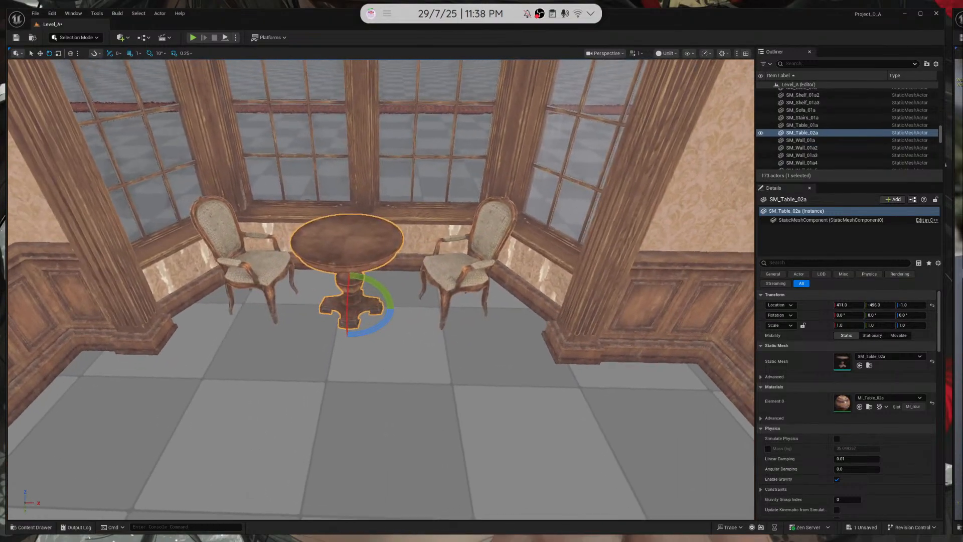
drag(374, 307, 377, 307)
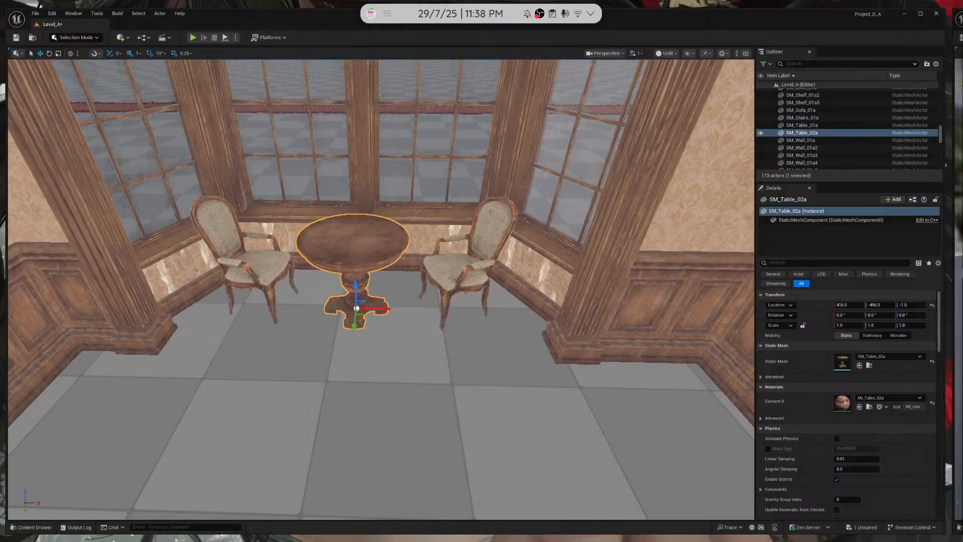
click(456, 271)
drag(485, 307, 483, 308)
right_drag(482, 308, 502, 355)
key(Escape)
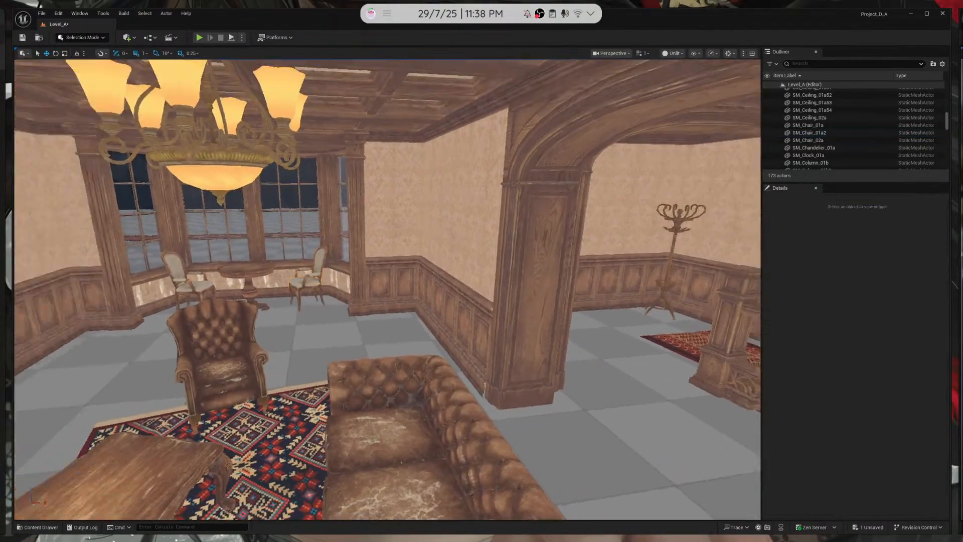
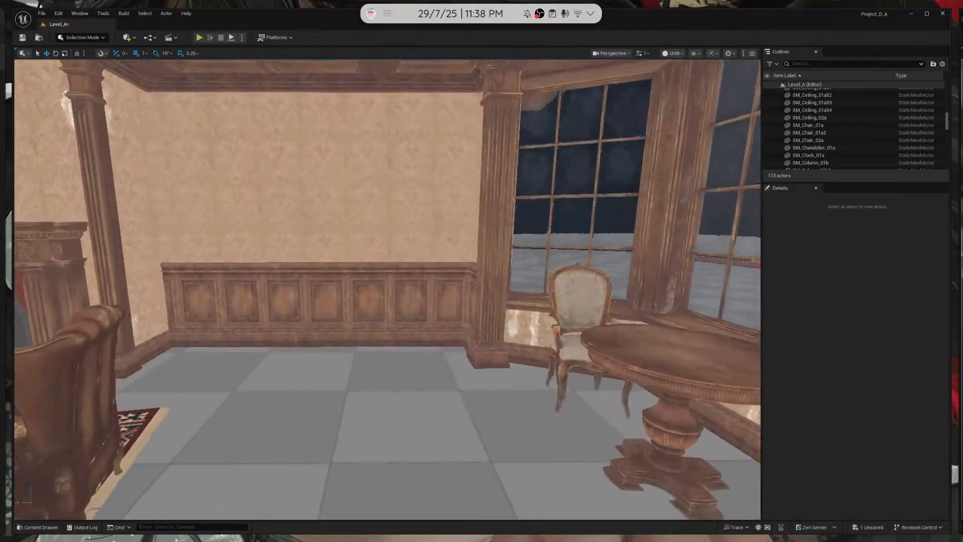
Place the SM_Commode_01a commode below the oval mirror by the staircase and rotate it to 180° about Z so its drawers face outward
right_drag(501, 355, 426, 333)
right_drag(238, 345, 95, 366)
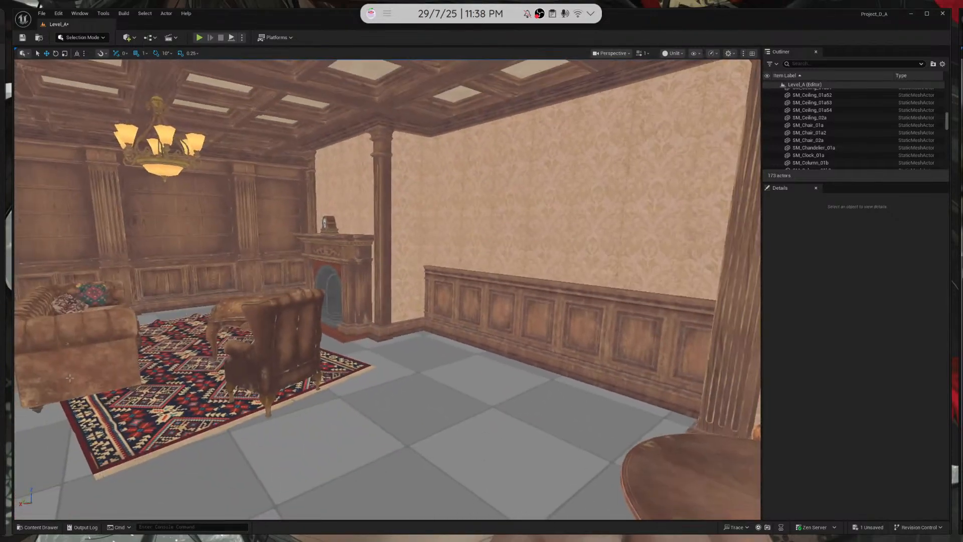
click(52, 527)
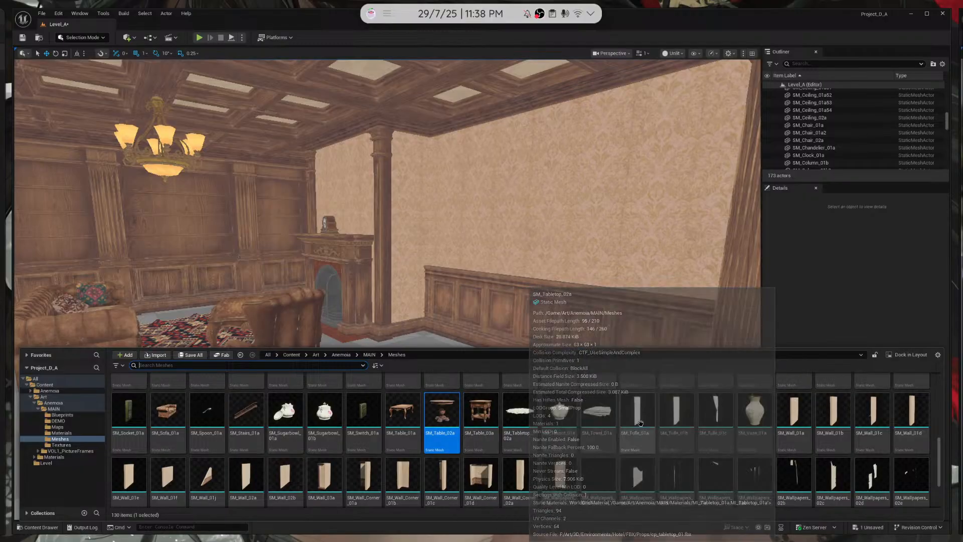
scroll(794, 416, up, 5)
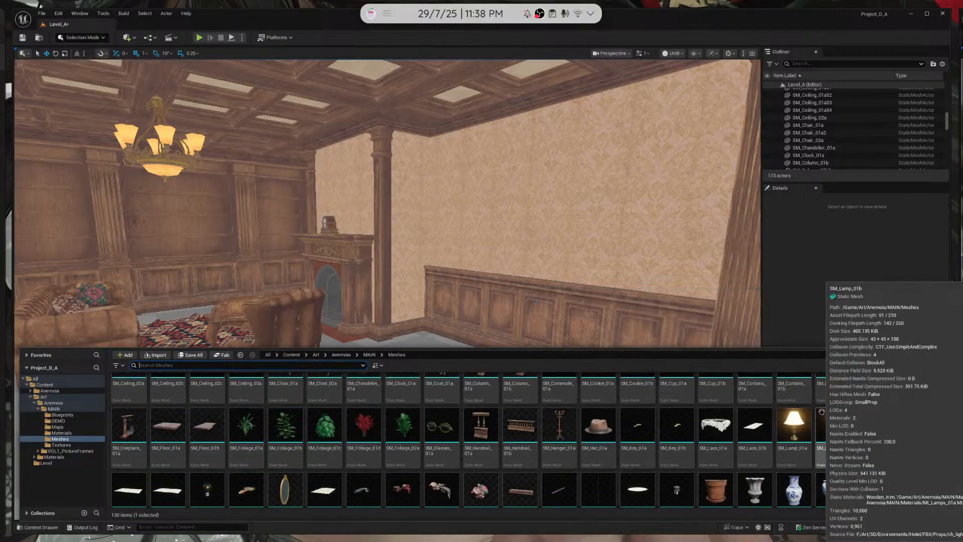
scroll(821, 412, up, 2)
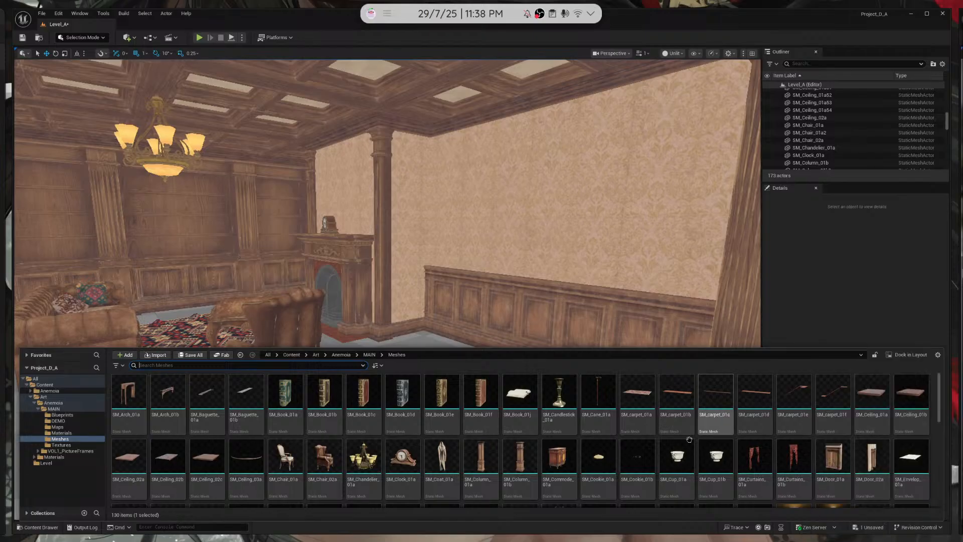
right_drag(564, 260, 261, 270)
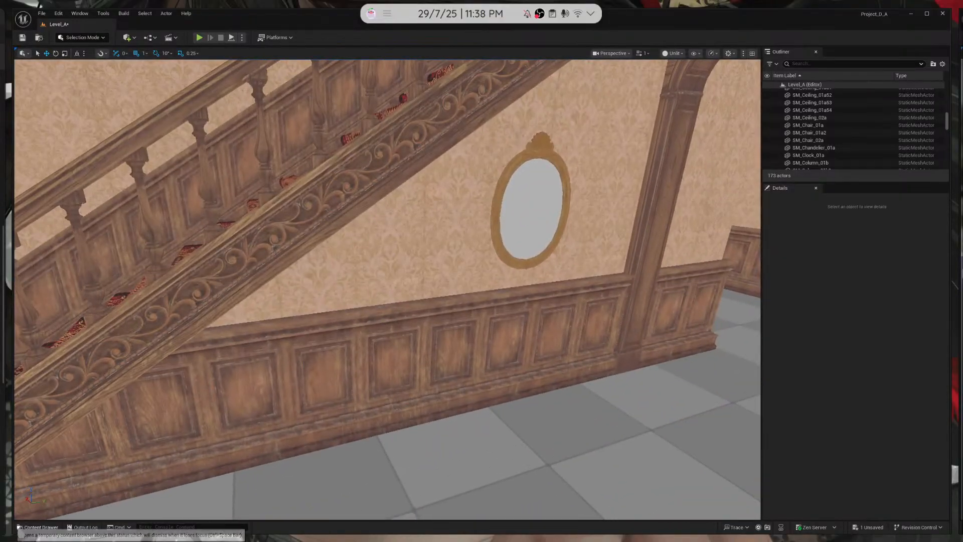
click(37, 526)
drag(575, 457, 530, 409)
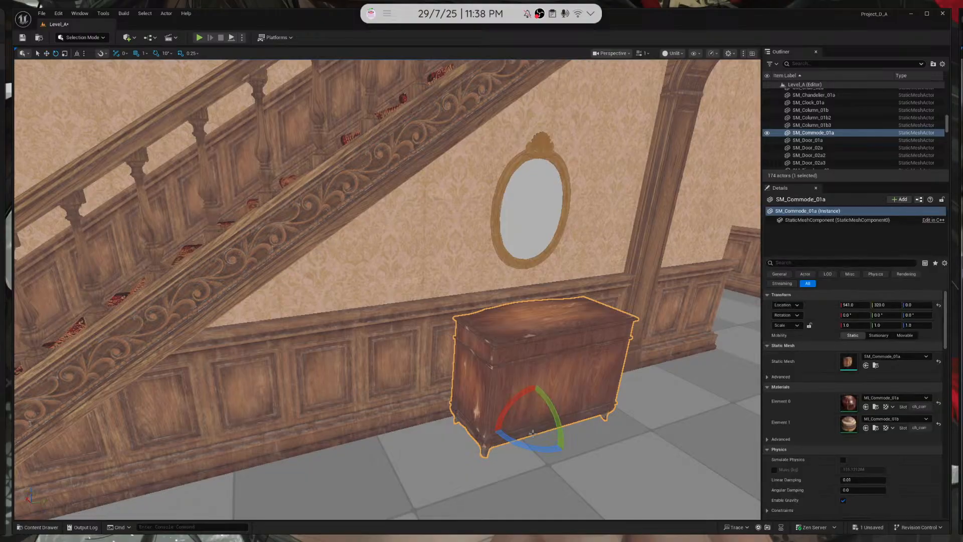
drag(535, 444, 558, 452)
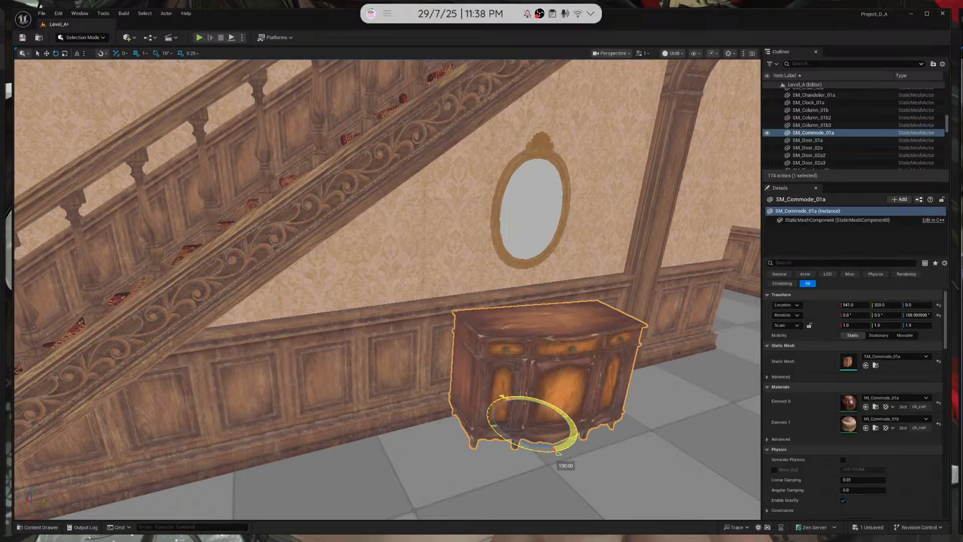
Shift the commode against the panelled wall, widen it to scale 2.25 along Y and clear the selection
right_drag(208, 366, 321, 362)
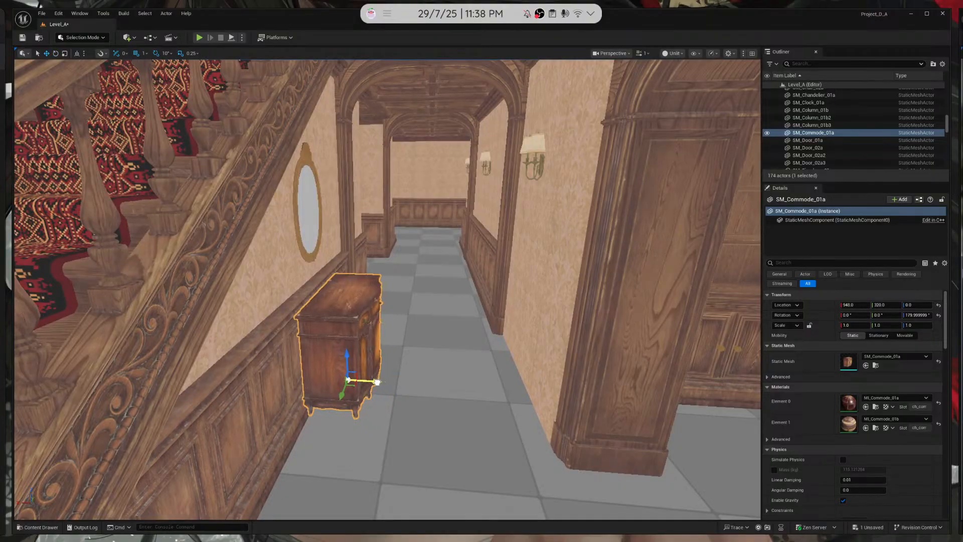
right_drag(376, 382, 203, 371)
mouse_move(123, 431)
right_down()
mouse_move(122, 424)
mouse_move(124, 431)
right_up()
key(r)
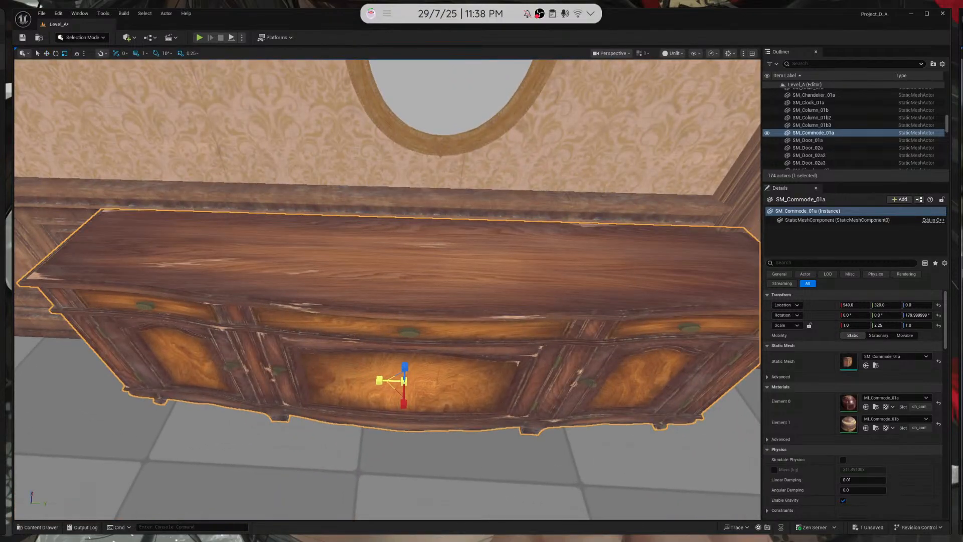
right_drag(327, 359, 408, 327)
key(Escape)
Review the living room with lit shading and close the leftover MI_Lamps_01a material editor window
right_drag(475, 273, 466, 271)
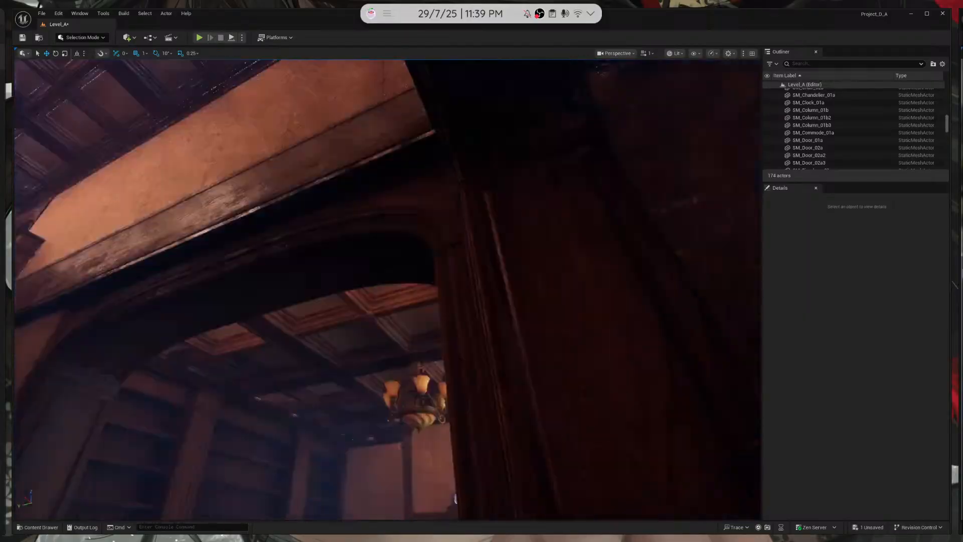
mouse_move(455, 498)
right_down()
mouse_move(451, 510)
mouse_move(423, 510)
mouse_move(458, 507)
right_up()
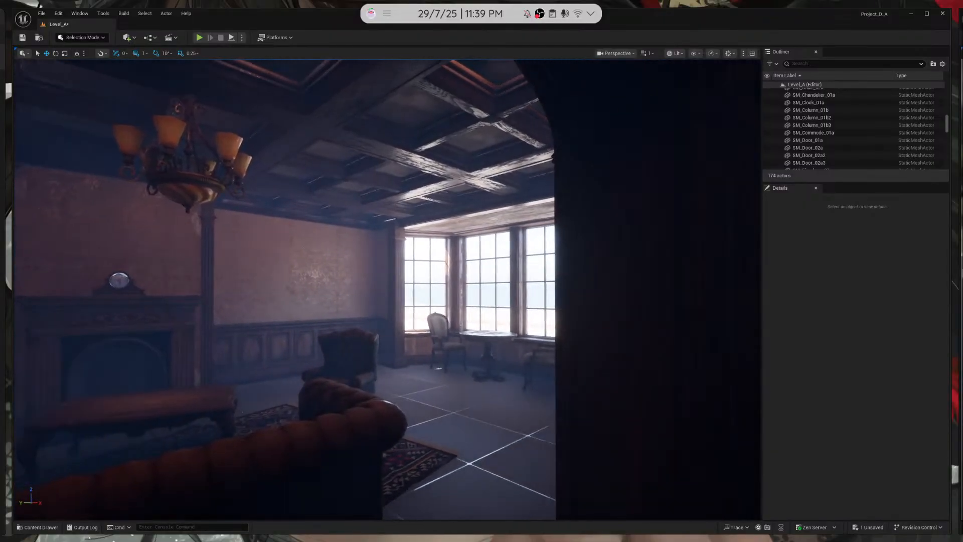
mouse_move(457, 508)
right_down()
mouse_move(492, 509)
mouse_move(467, 508)
right_up()
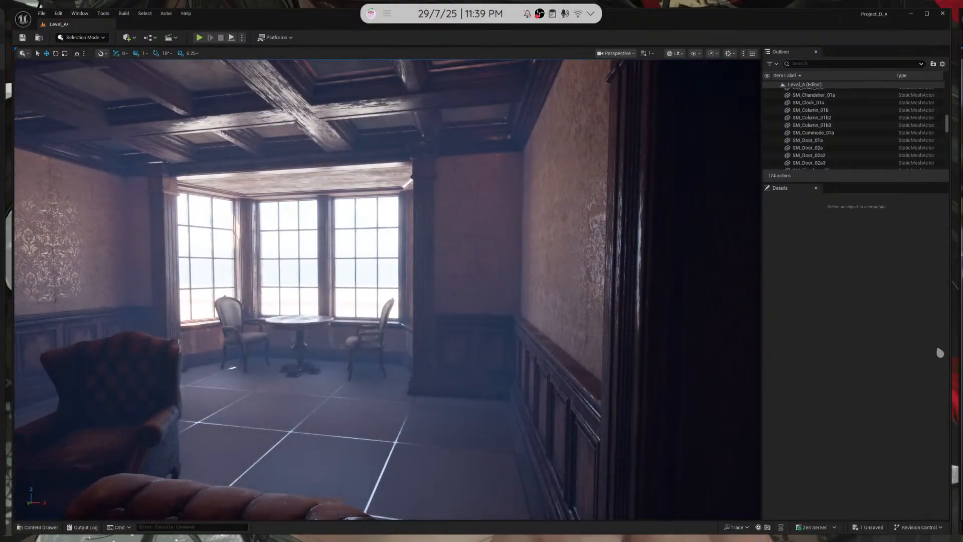
key(super+Right)
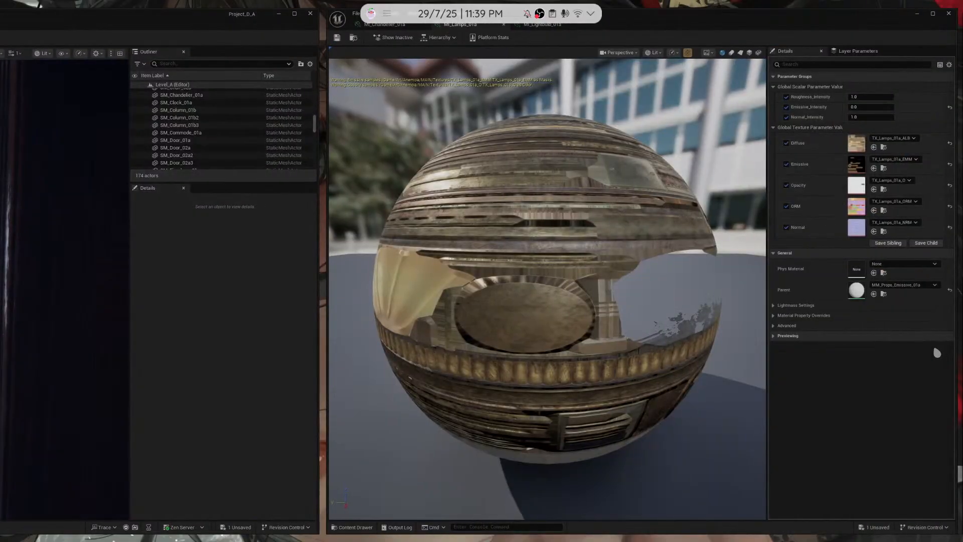
click(948, 14)
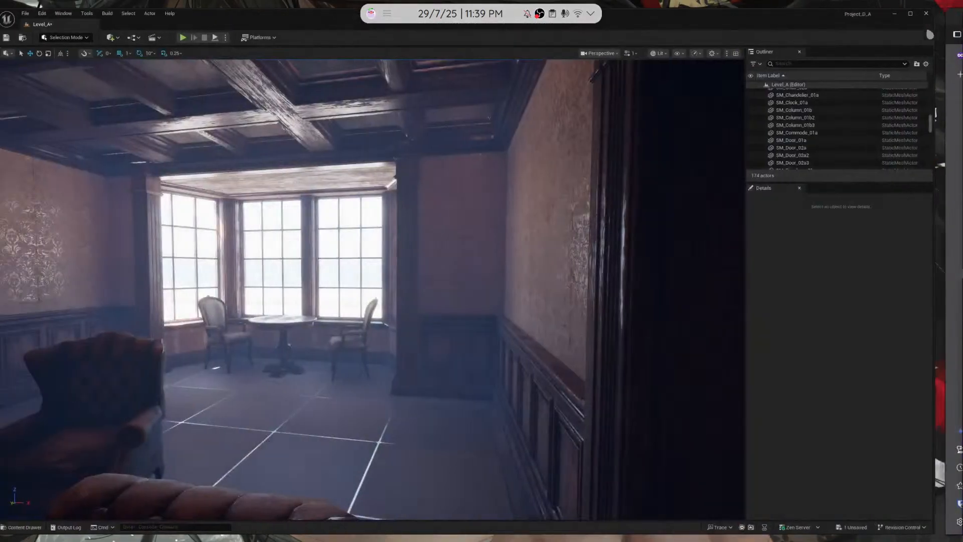
click(646, 212)
right_drag(457, 287, 443, 296)
key(w)
key(Escape)
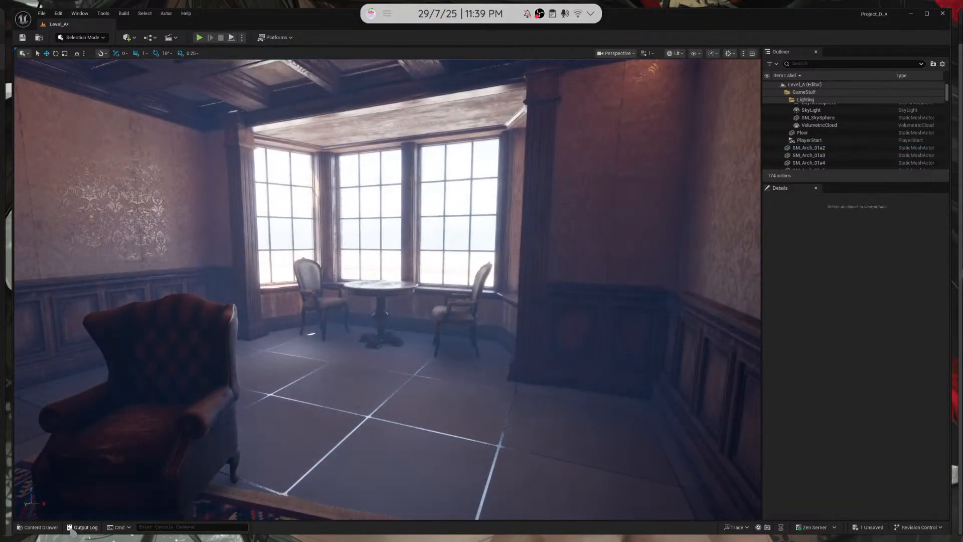
Try out the SM_Lace_01a tablecloth on the floor in front of the bay window and delete it
click(38, 527)
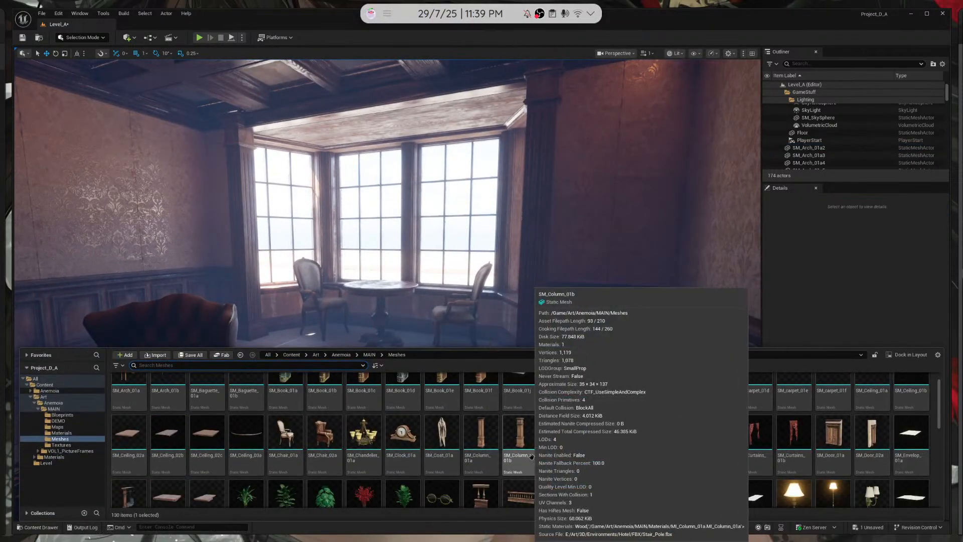
scroll(528, 457, down, 2)
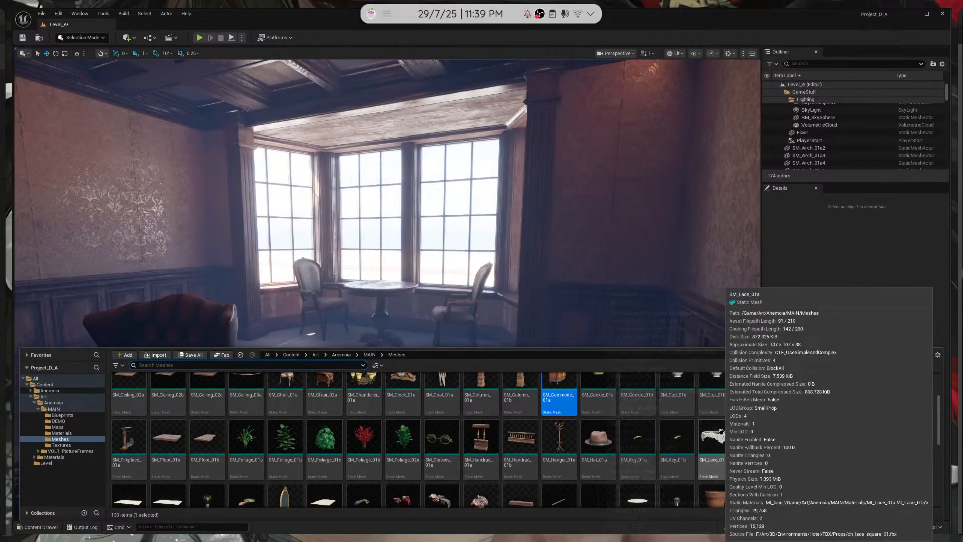
scroll(712, 401, down, 1)
drag(709, 392, 384, 471)
right_drag(415, 389, 407, 402)
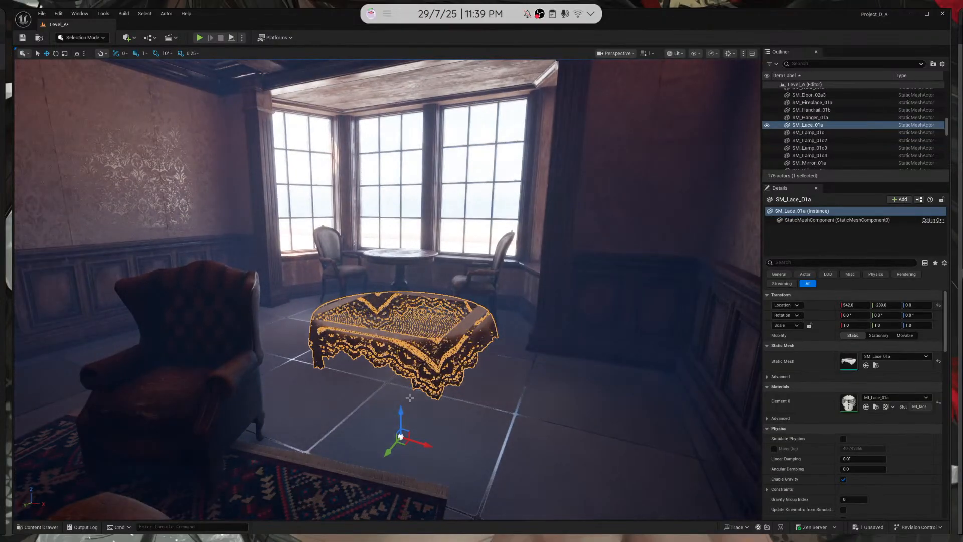
key(Delete)
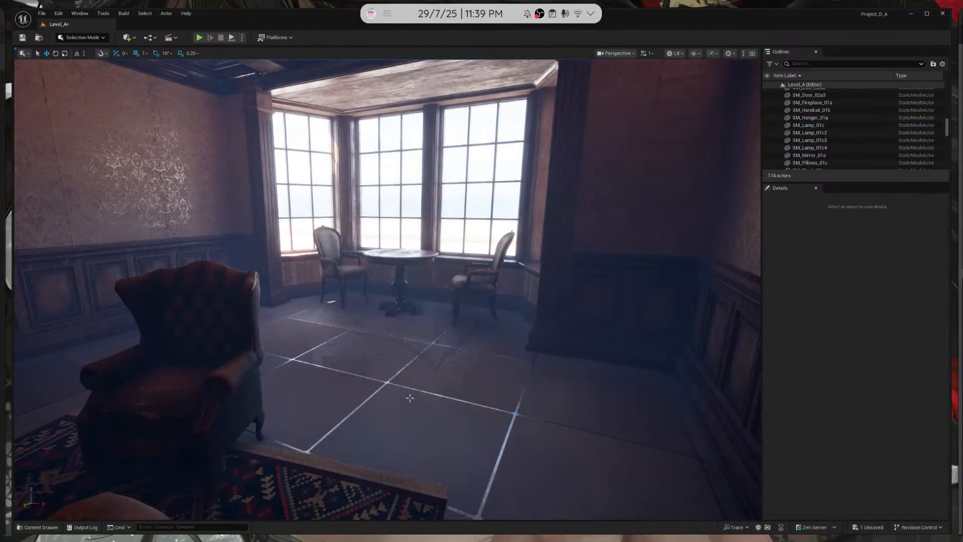
Add the SM_Lace_01b table runner to the living room and move it to Y 11 over the coffee table
key(ctrl+space)
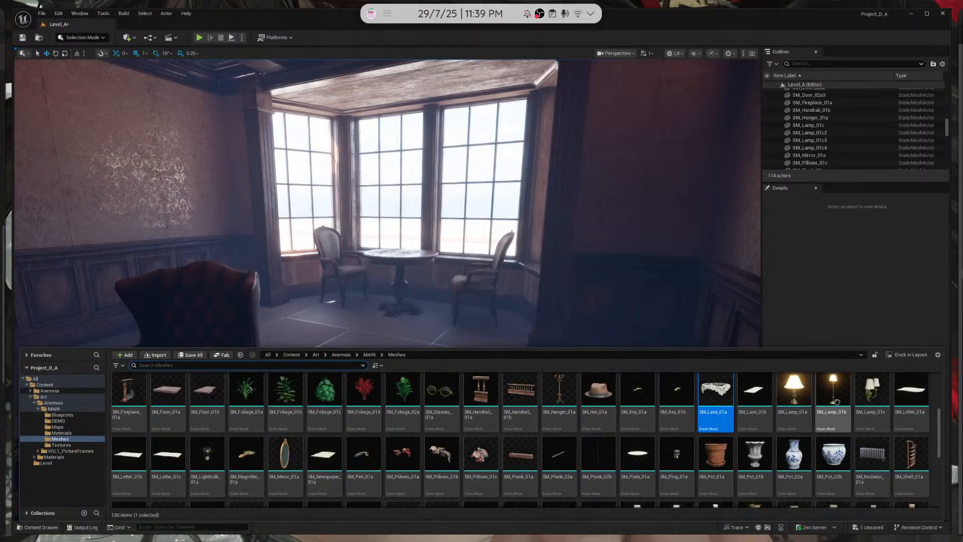
drag(754, 395, 308, 485)
right_drag(309, 485, 205, 512)
key(s)
key(w)
key(s)
drag(579, 383, 433, 304)
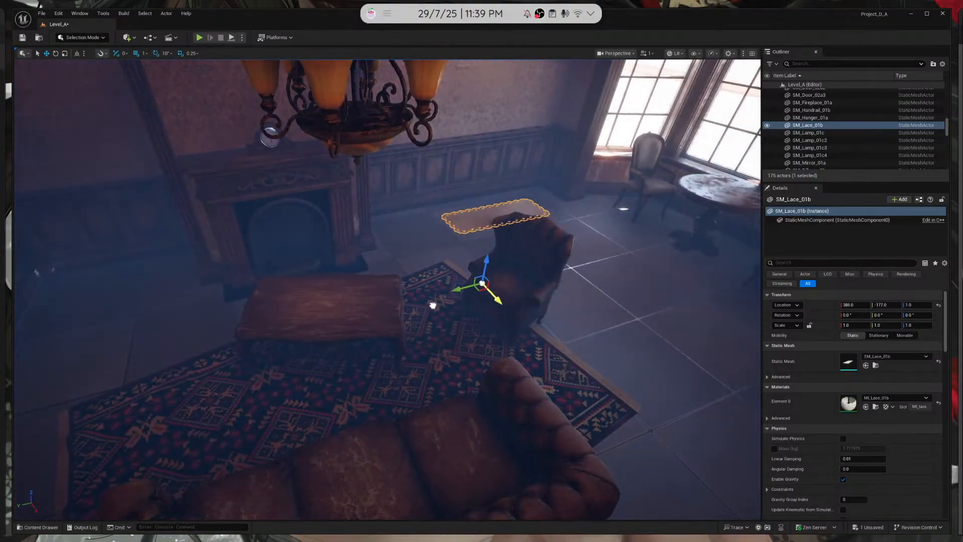
key(s)
mouse_move(422, 287)
right_down()
mouse_move(341, 288)
mouse_move(422, 287)
right_up()
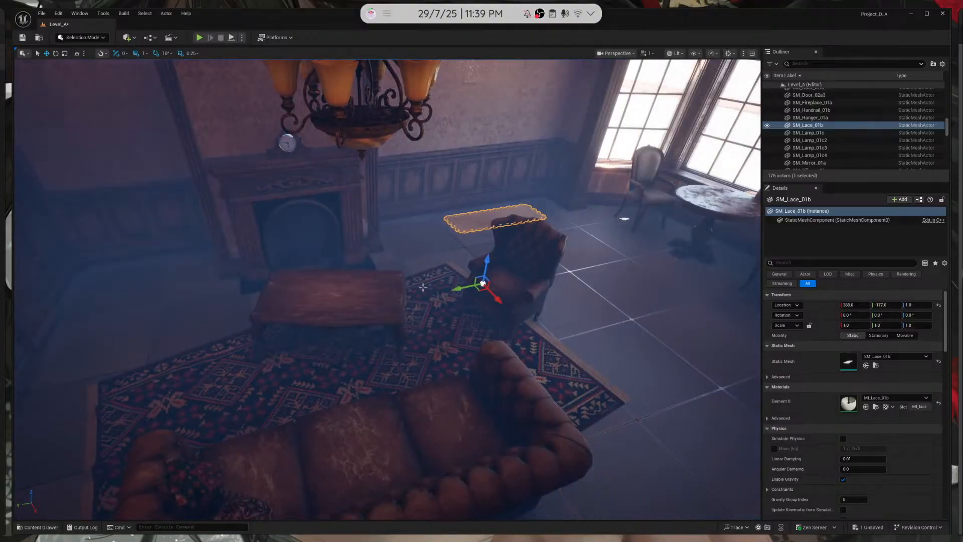
drag(456, 287, 311, 313)
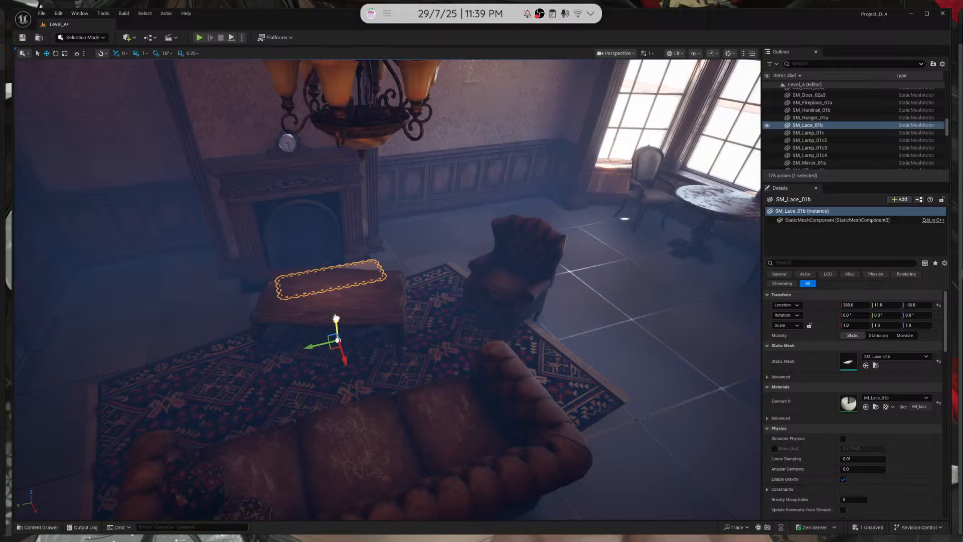
Adjust the lace runner in unlit shading until it lies flat along the coffee table's top, and clear the selection
key(alt+3)
right_drag(335, 318, 454, 296)
key(w)
key(s)
right_drag(396, 354, 440, 333)
key(s)
key(q)
key(e)
key(q)
key(e)
right_drag(453, 296, 452, 302)
drag(411, 445, 412, 445)
key(Escape)
Place the SM_Lamp_01b floor lamp in the corner beside the bay window at about X 660, Y -383
key(d)
mouse_move(445, 408)
right_down()
mouse_move(445, 426)
mouse_move(434, 427)
mouse_move(454, 428)
mouse_move(448, 411)
right_up()
key(e)
key(d)
key(w)
click(49, 526)
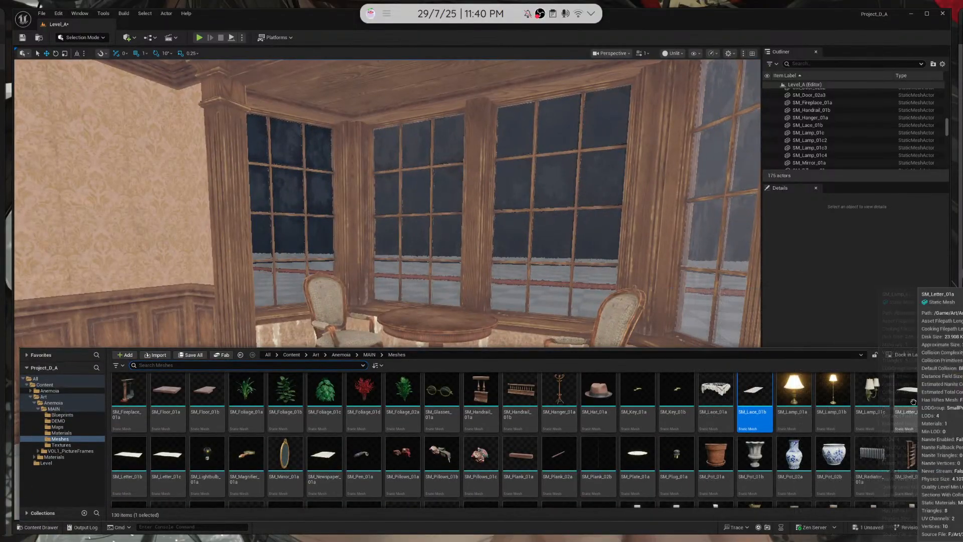
right_drag(622, 251, 722, 284)
key(s)
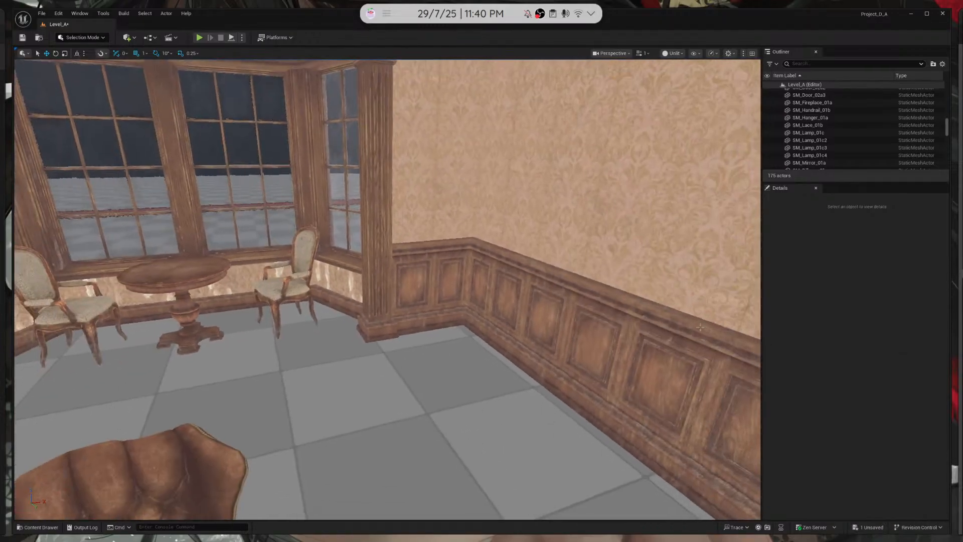
click(45, 527)
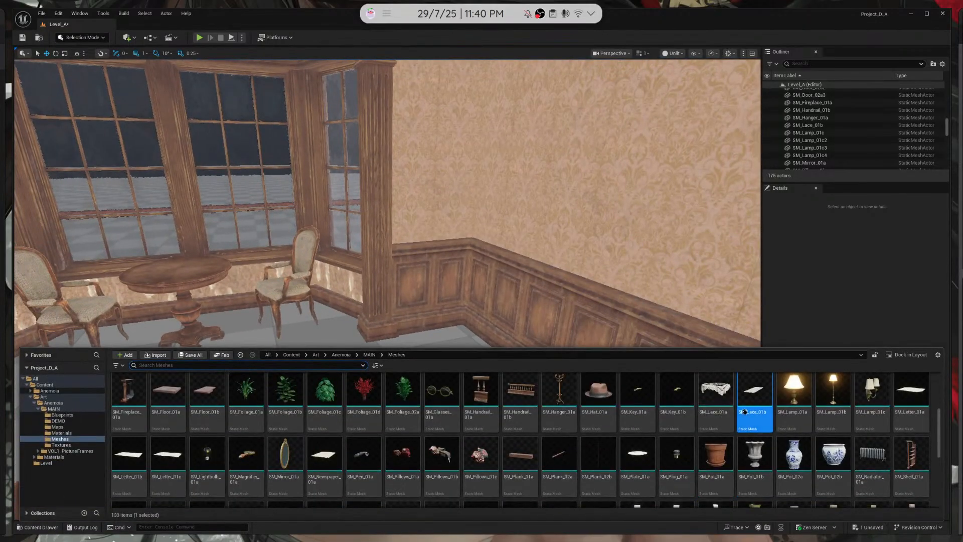
drag(833, 409, 430, 350)
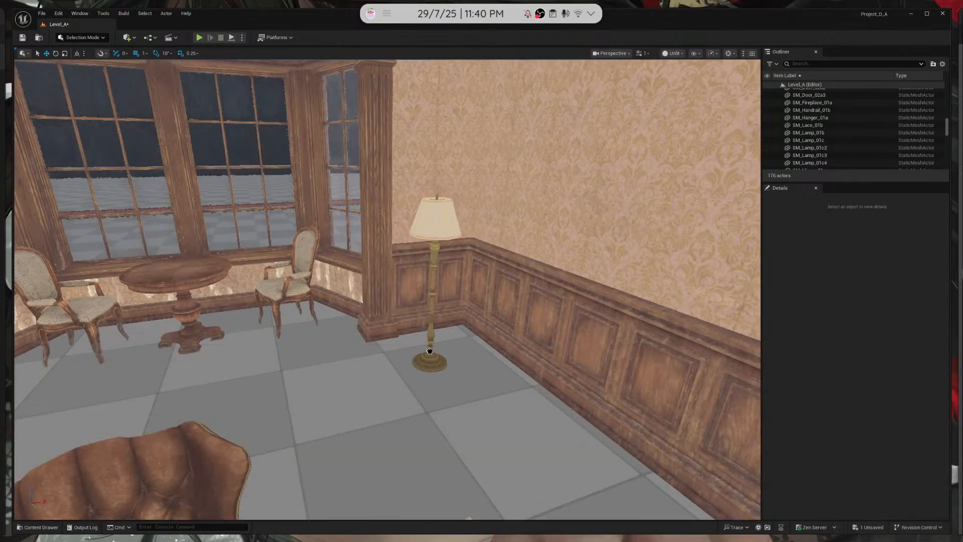
click(442, 337)
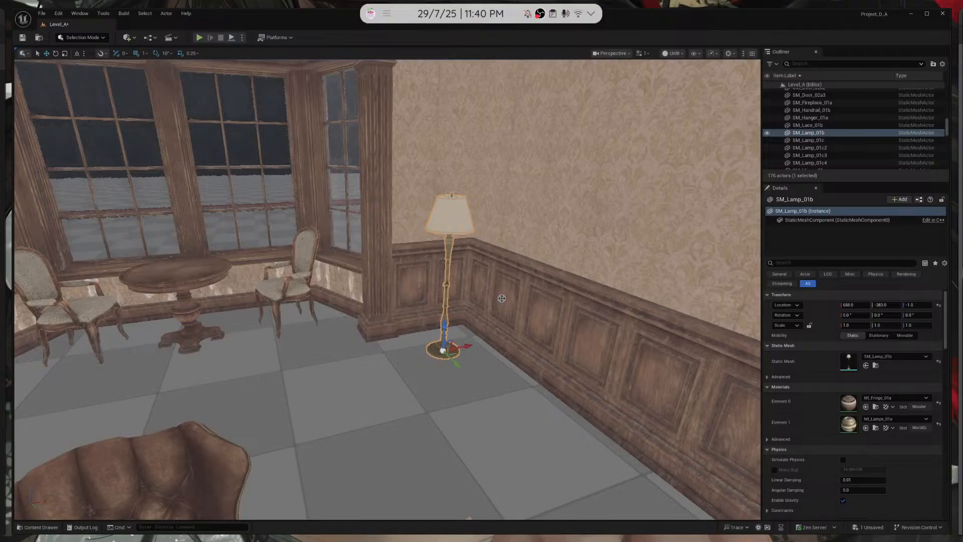
Compare the floor lamp's corner in lit and unlit shading and clear the selection
click(603, 203)
key(alt+4)
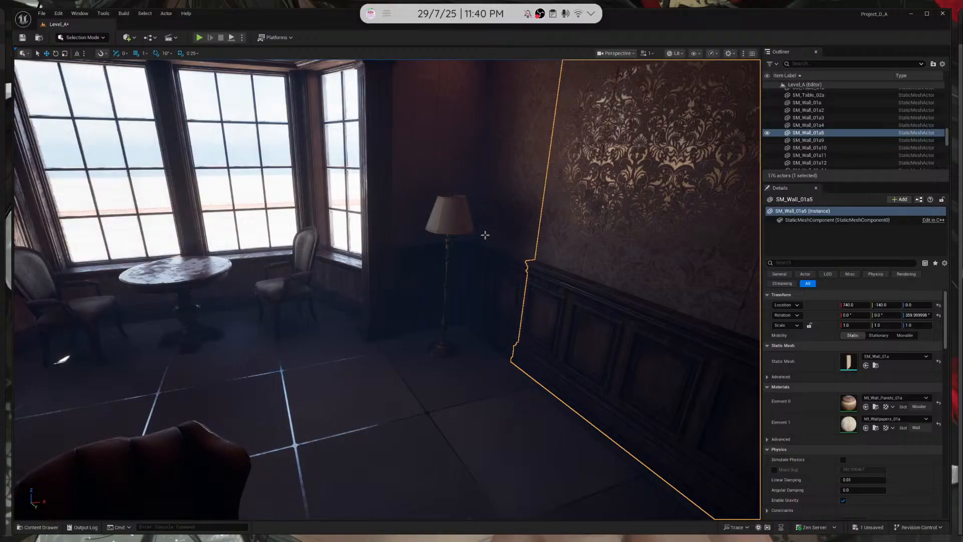
click(464, 225)
key(alt+3)
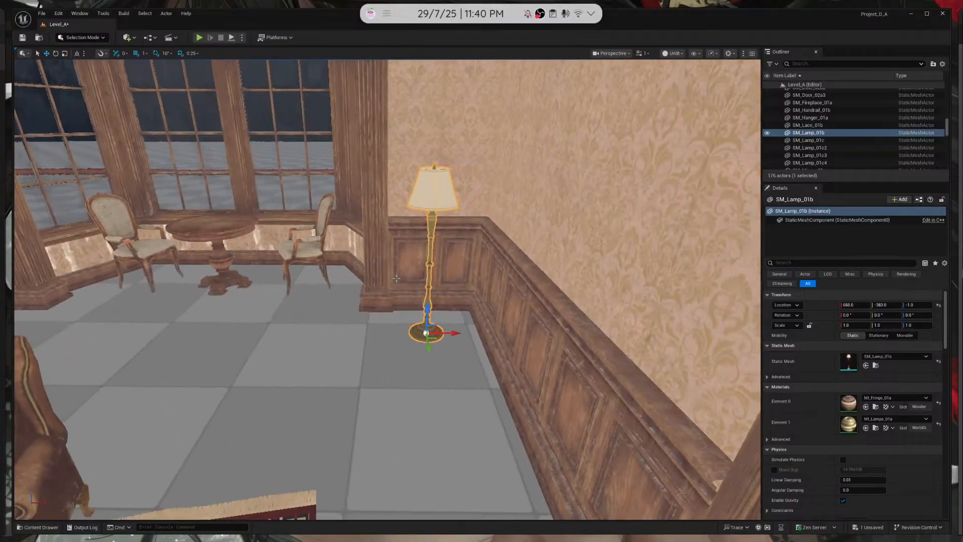
key(Escape)
Place the SM_Table_03a side table in the upstairs hallway corner at about X 1127, Y 814, Z 320
right_drag(396, 278, 326, 280)
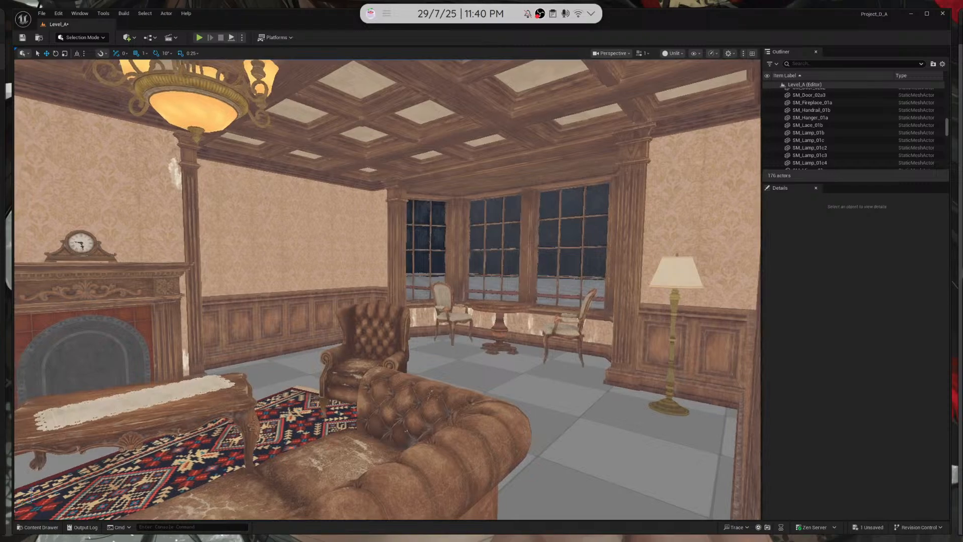
click(33, 527)
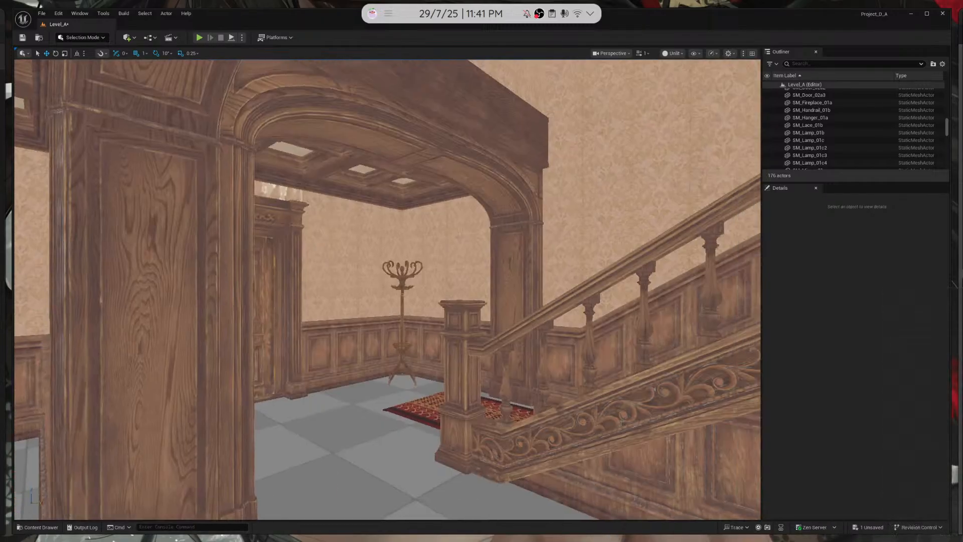
right_drag(386, 286, 366, 293)
key(w)
key(w)
key(w)
key(w)
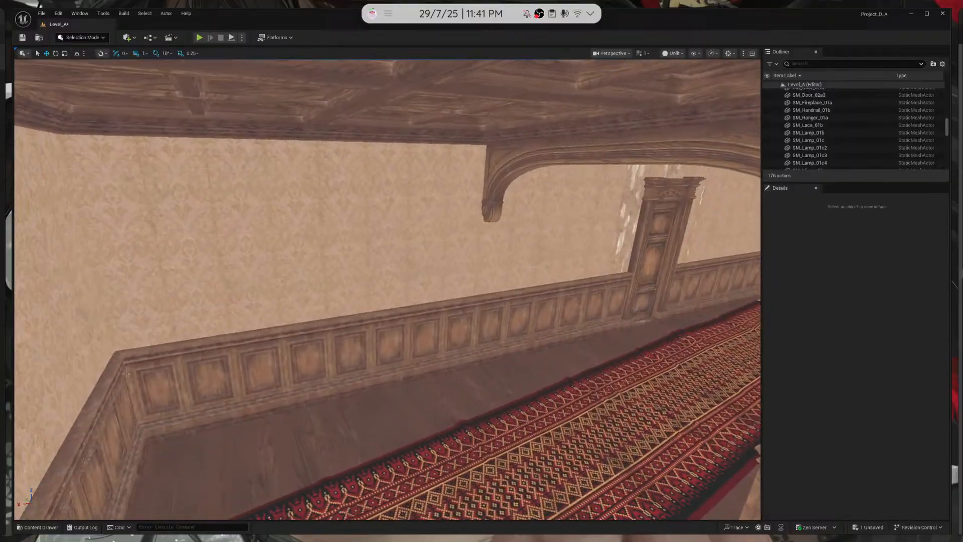
click(38, 526)
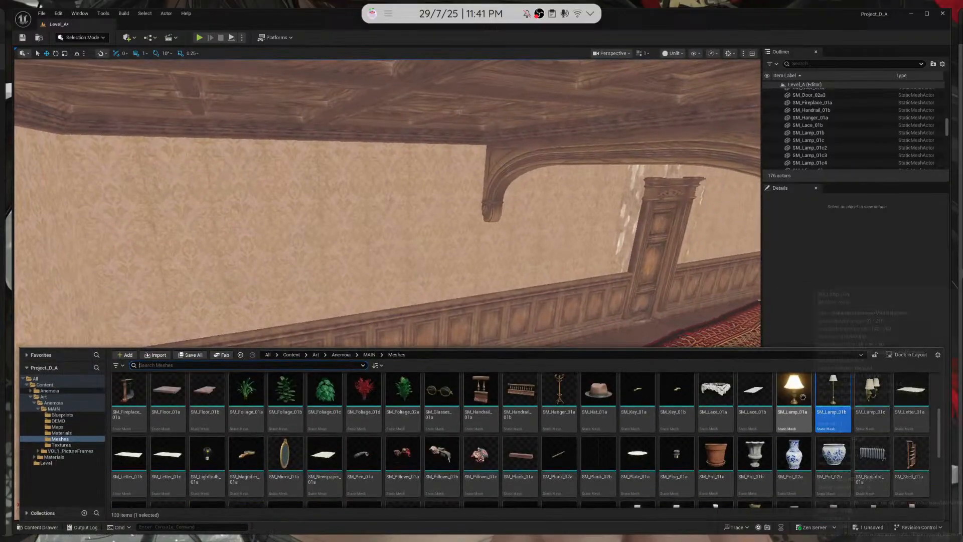
scroll(804, 391, down, 1)
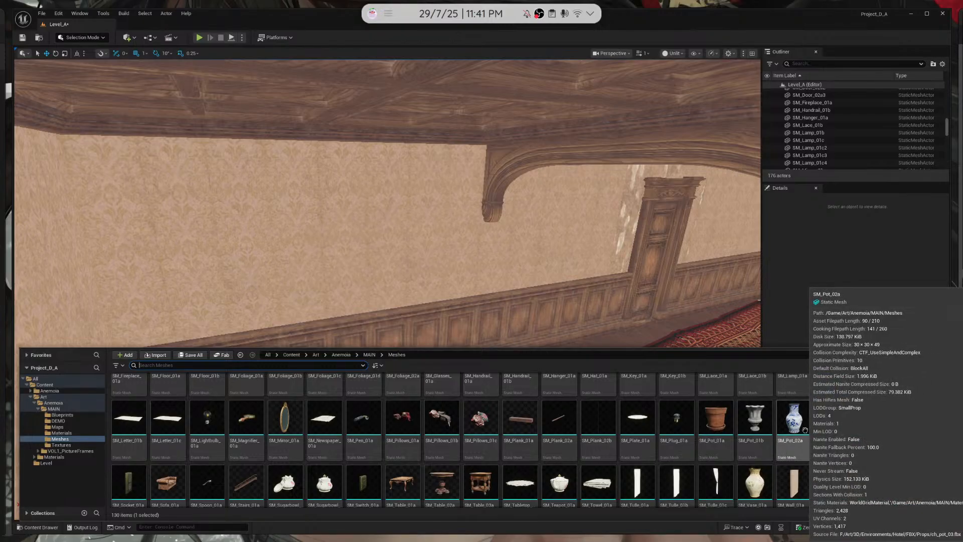
drag(480, 483, 193, 448)
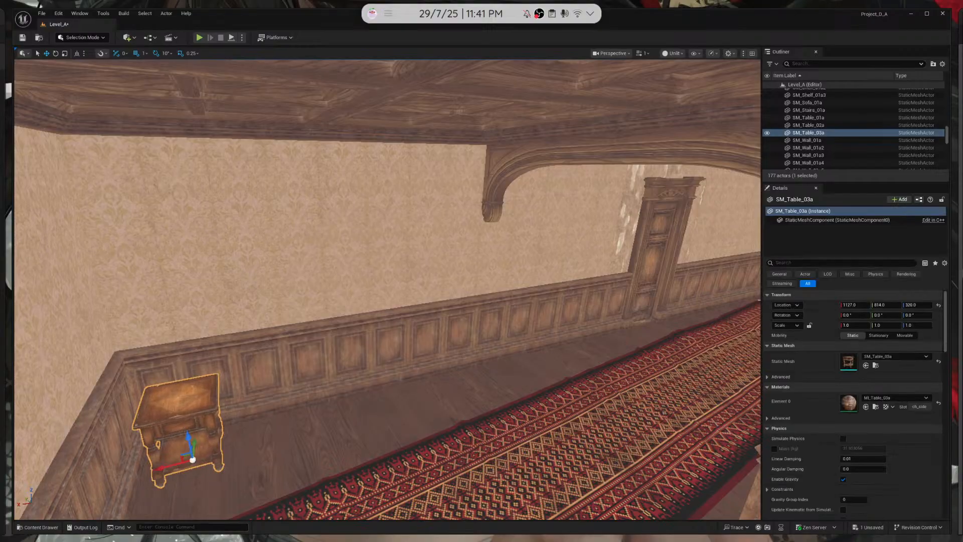
Place the blue-and-white SM_Pot_02a vase on the hallway side table at about X 1128, Y 810, Z 389
click(47, 527)
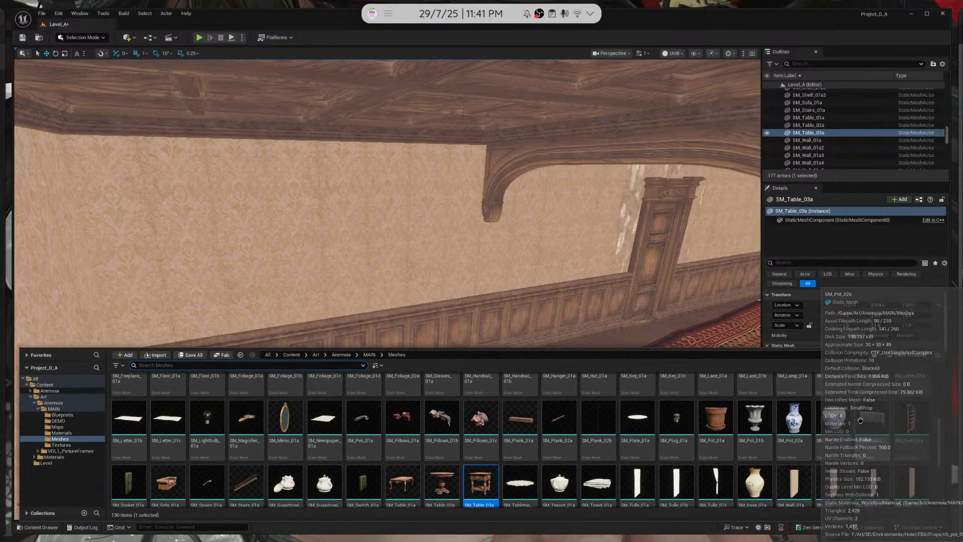
drag(788, 428, 177, 386)
right_drag(177, 386, 65, 513)
Add the SM_Sofa_01a sofa beside the side table, turned -90° against the hallway wall at Y 801, Z 317
click(40, 527)
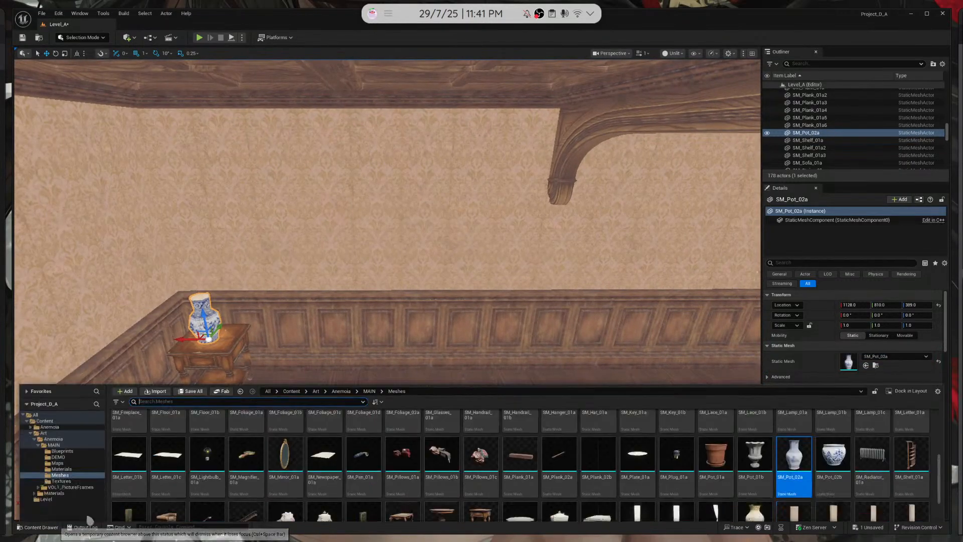
scroll(611, 434, down, 1)
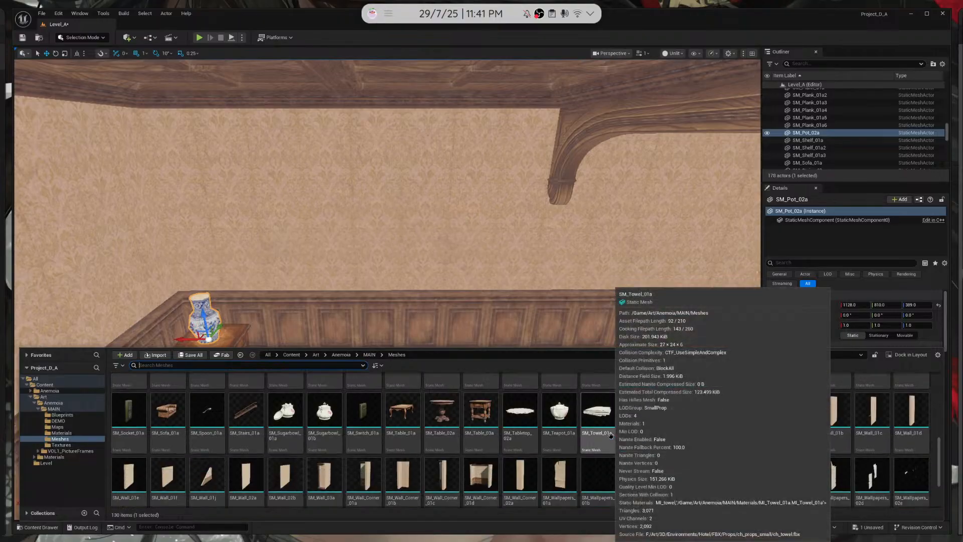
drag(161, 400, 422, 432)
right_drag(421, 432, 446, 431)
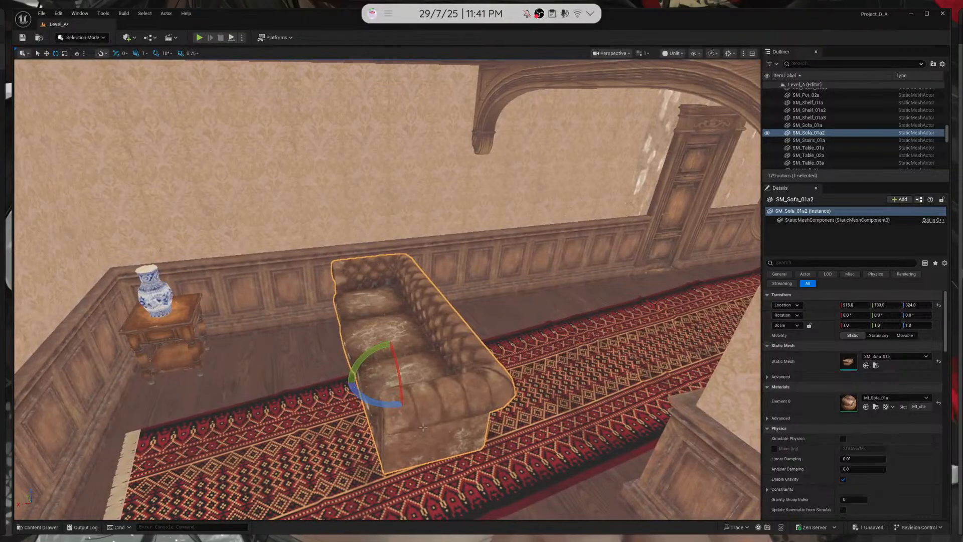
drag(391, 404, 319, 346)
right_drag(318, 346, 476, 509)
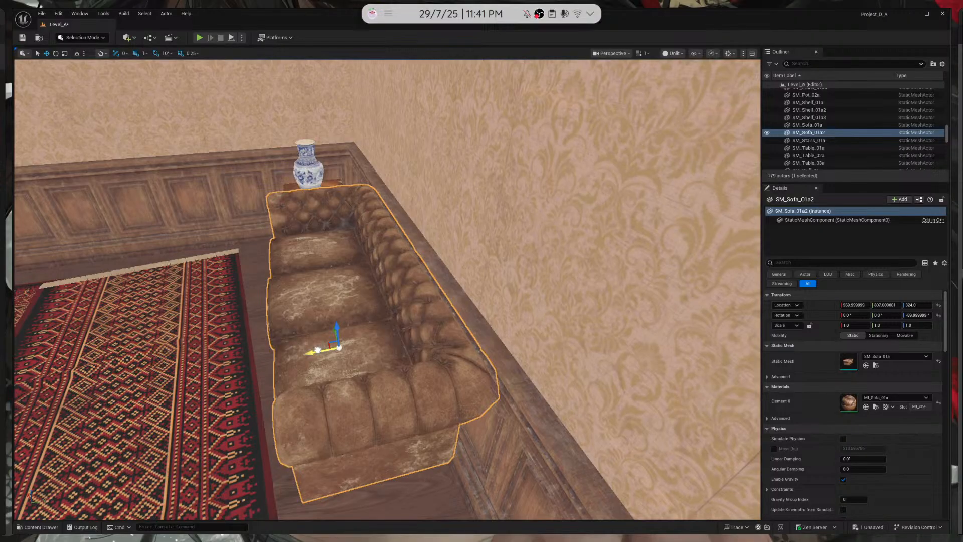
drag(318, 350, 312, 351)
right_drag(329, 349, 484, 237)
mouse_move(485, 241)
mouse_down()
mouse_move(478, 253)
mouse_move(480, 244)
mouse_up()
right_drag(480, 244, 504, 246)
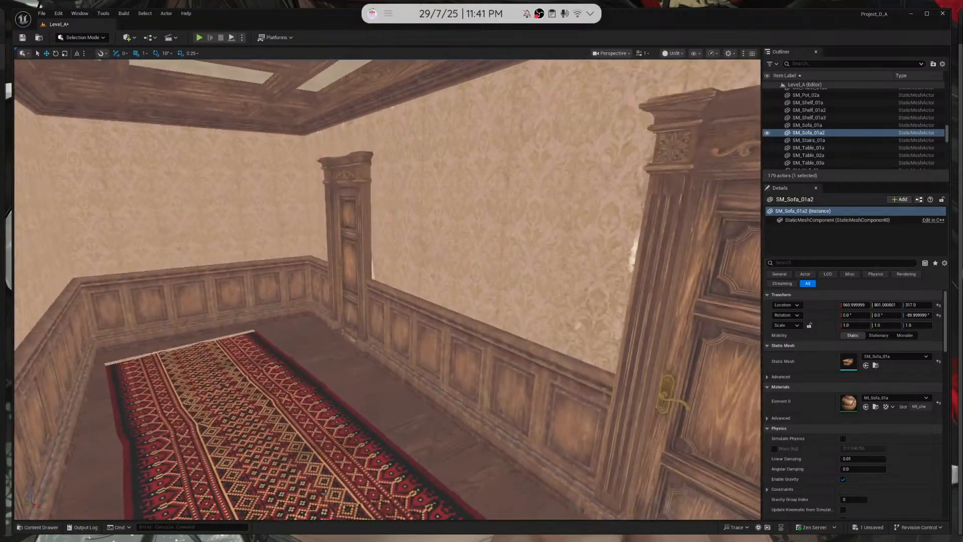
Try the SM_Table_01a and SM_Table_02a tables at the other end of the upstairs hallway and delete both
click(40, 527)
scroll(351, 426, down, 1)
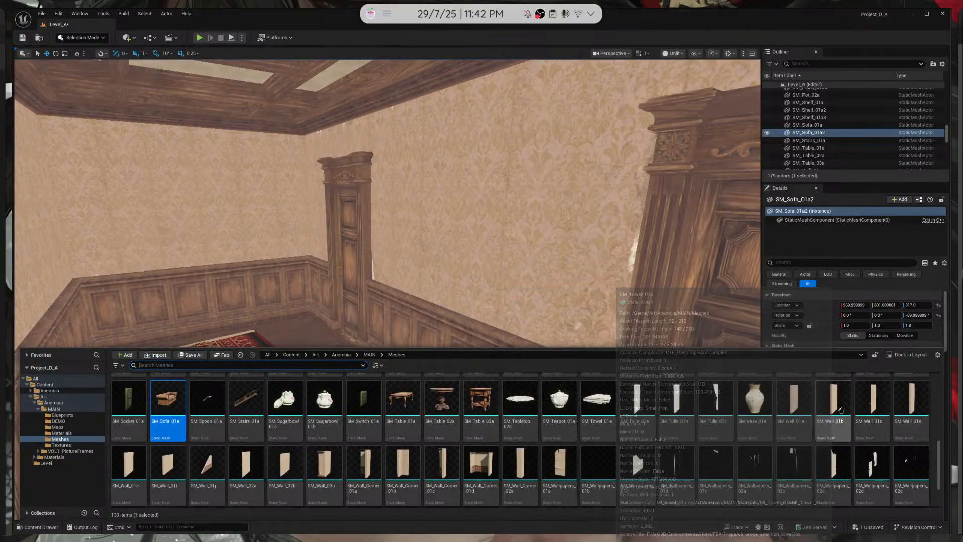
scroll(832, 422, down, 1)
scroll(824, 426, up, 2)
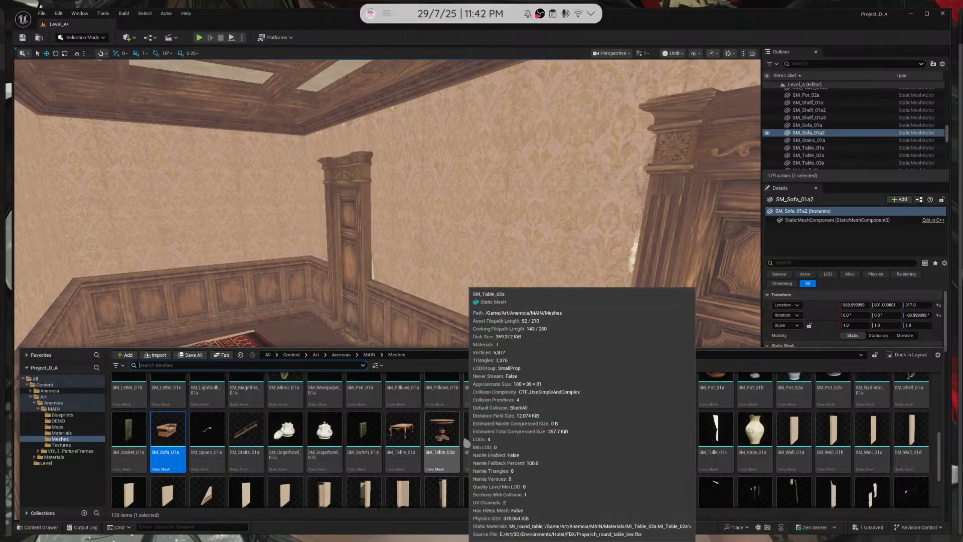
scroll(675, 424, up, 1)
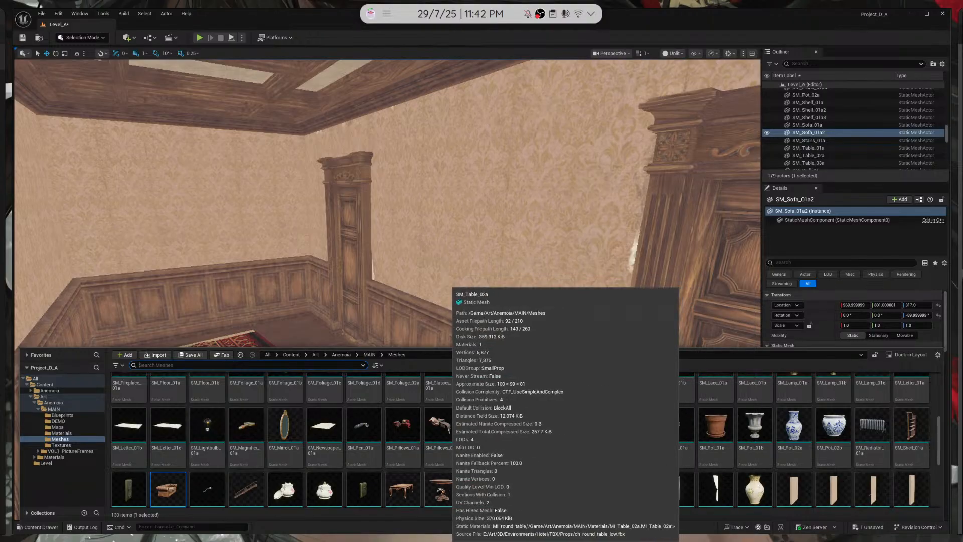
drag(401, 489, 343, 447)
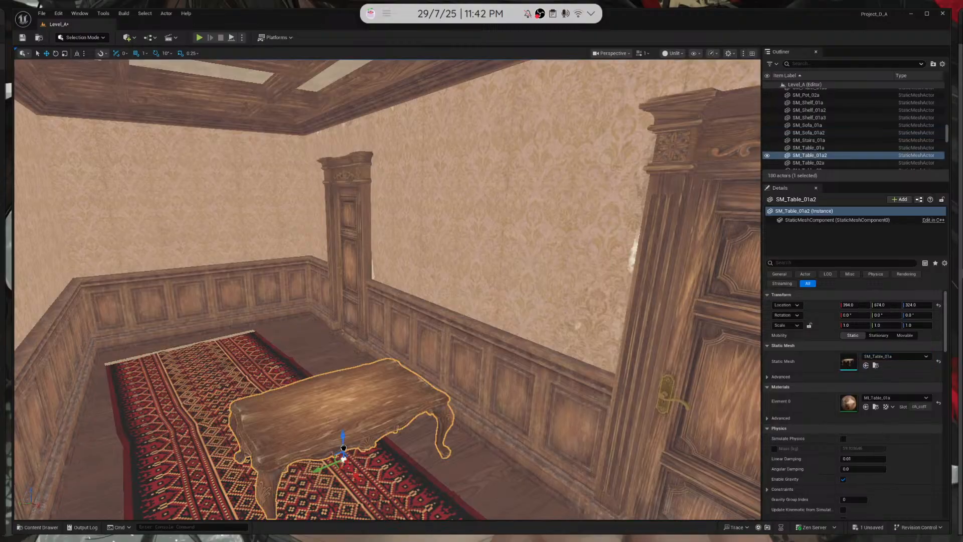
key(Delete)
click(38, 526)
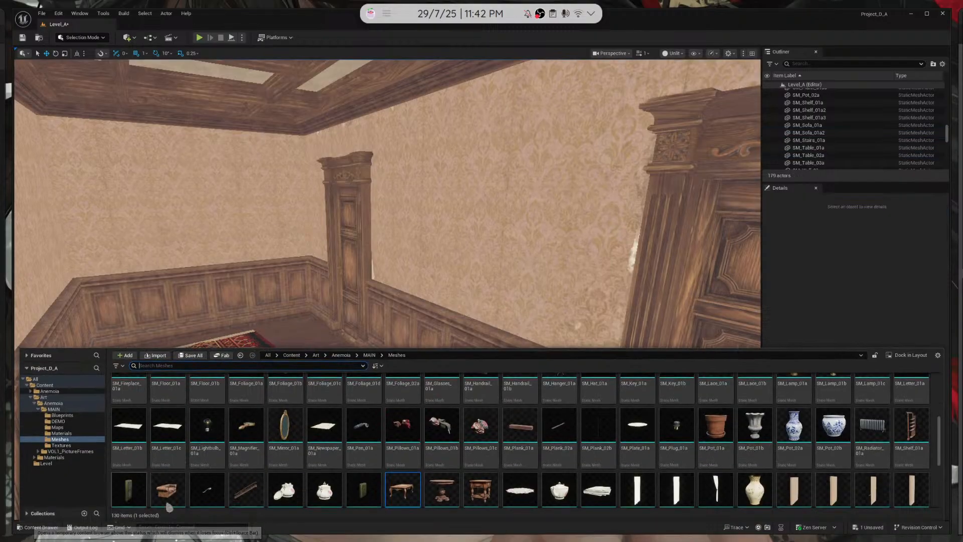
drag(401, 436, 358, 389)
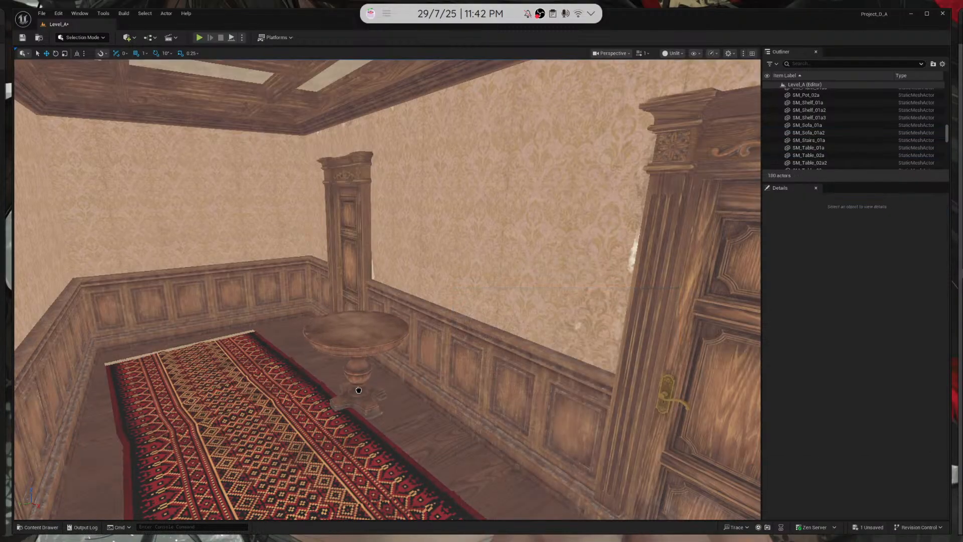
key(Delete)
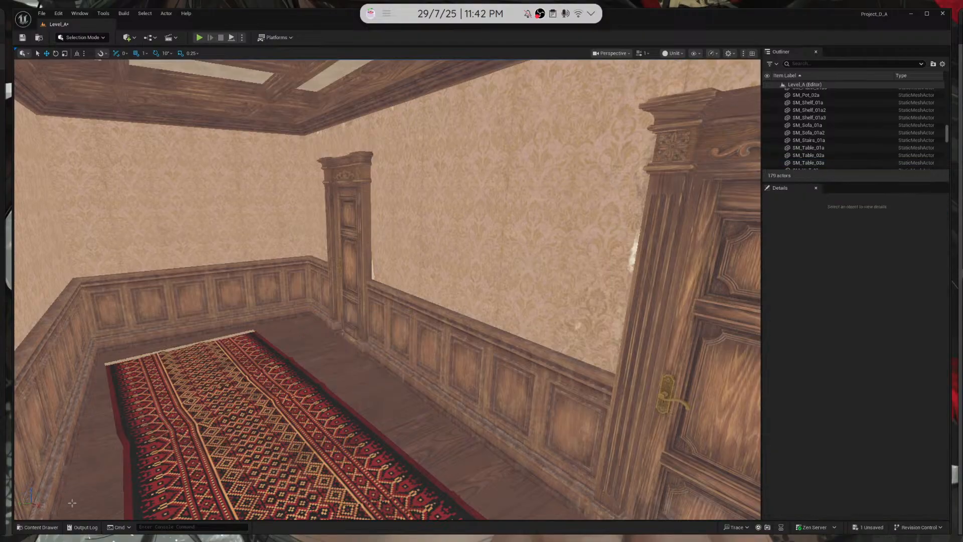
Search the meshes for a drawer, clear the search, and try SM_Arch_01a in the upstairs hallway before deleting it
click(54, 528)
scroll(534, 424, up, 2)
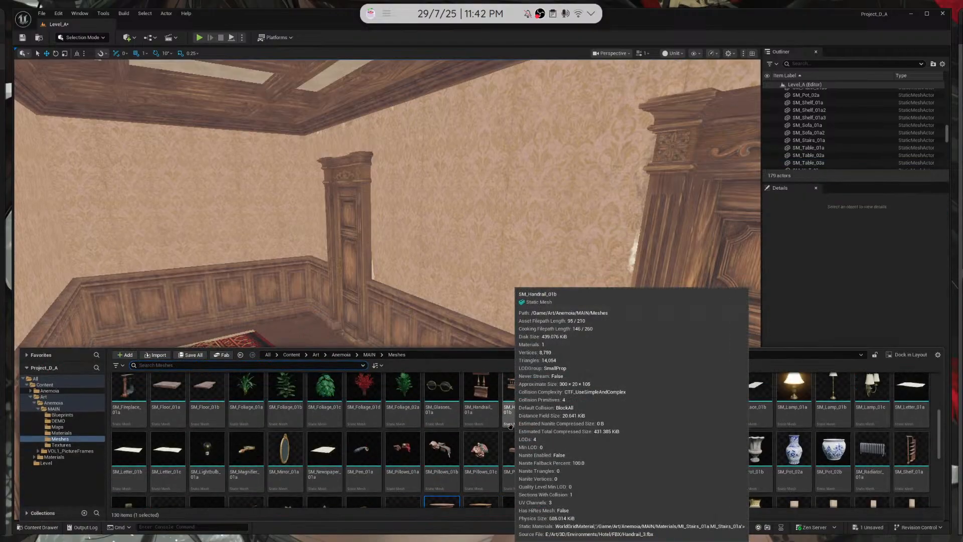
text(draweer)
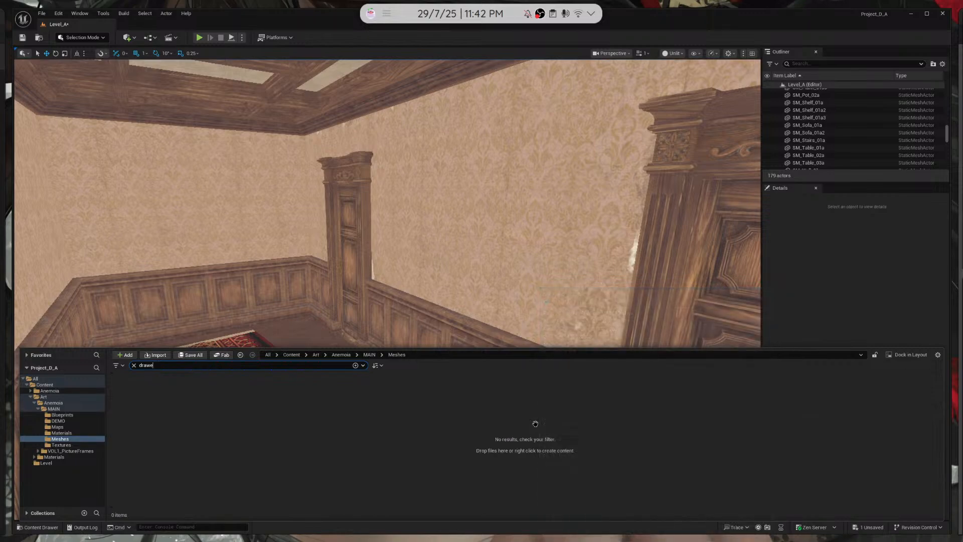
key(BackSpace)
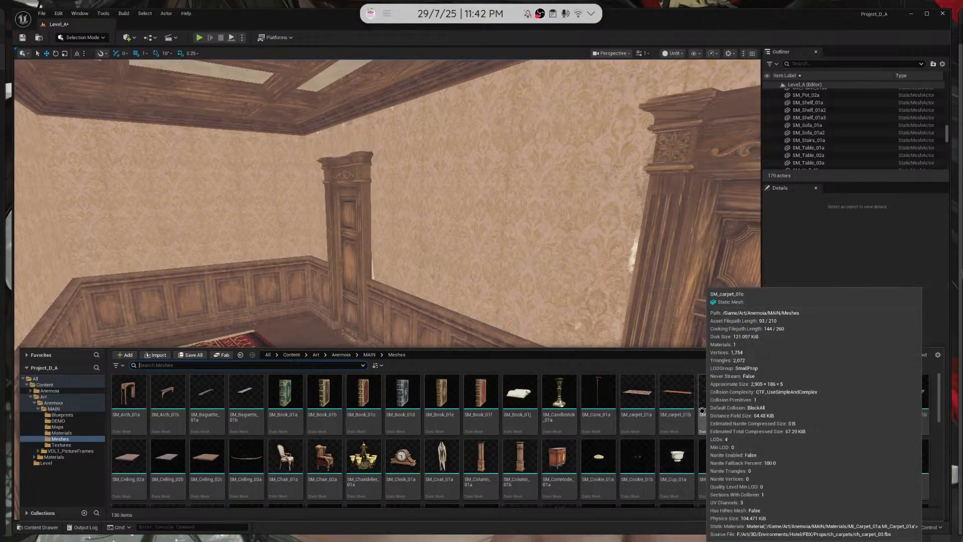
drag(129, 396, 340, 402)
key(Delete)
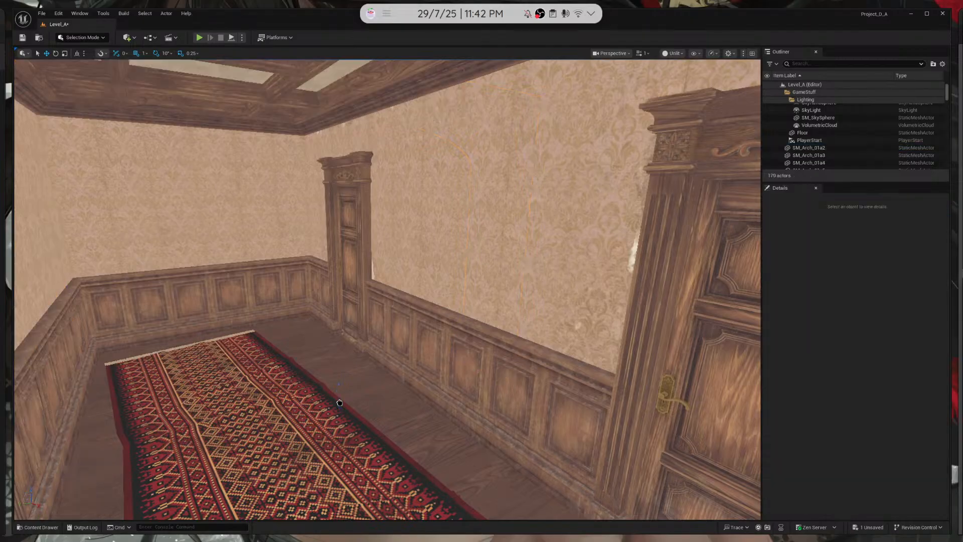
Try the SM_Curtains_01a curtains in the upstairs hallway and delete them
click(38, 526)
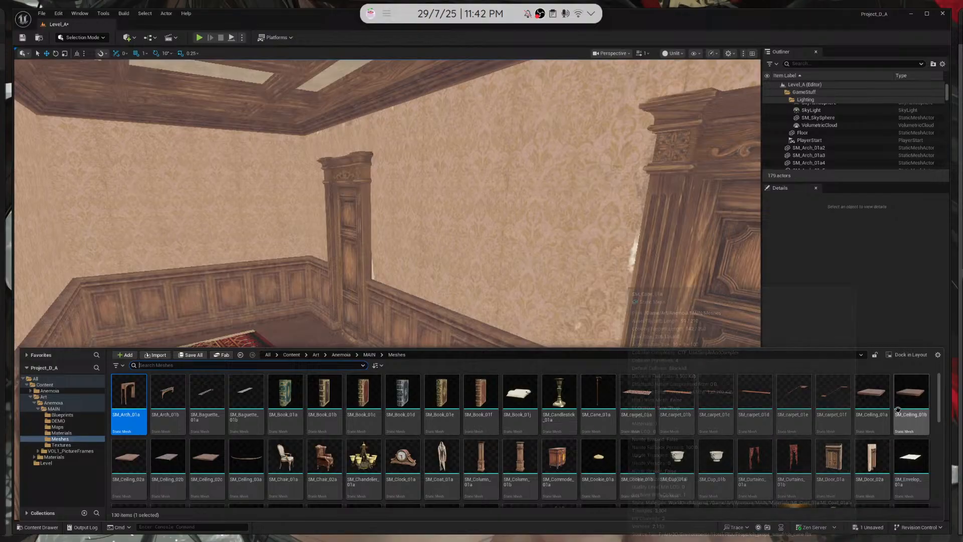
scroll(878, 457, down, 1)
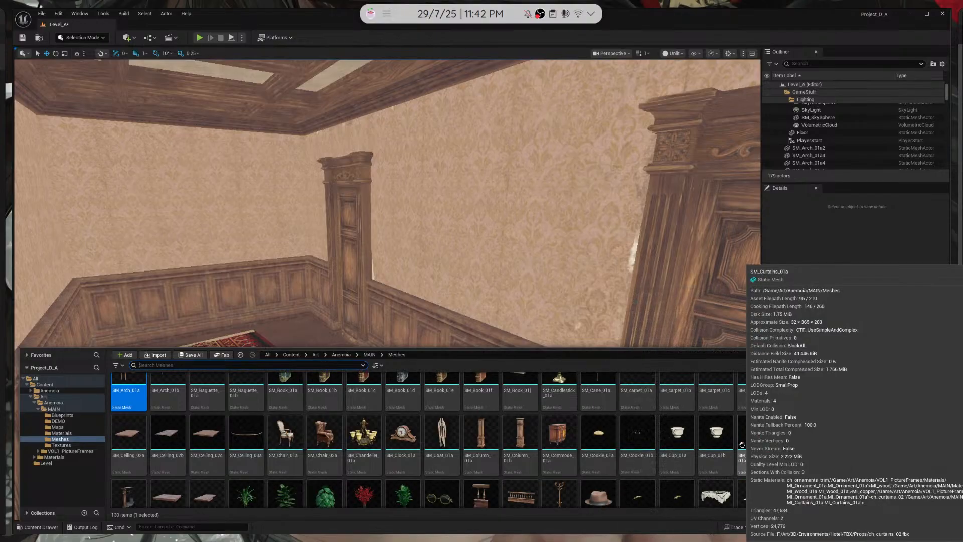
drag(766, 434, 234, 71)
key(Delete)
Add the SM_Curtains_01a curtains to the living room near the bay window and turn them to about 80°
key(w)
right_drag(139, 412, 139, 412)
click(40, 527)
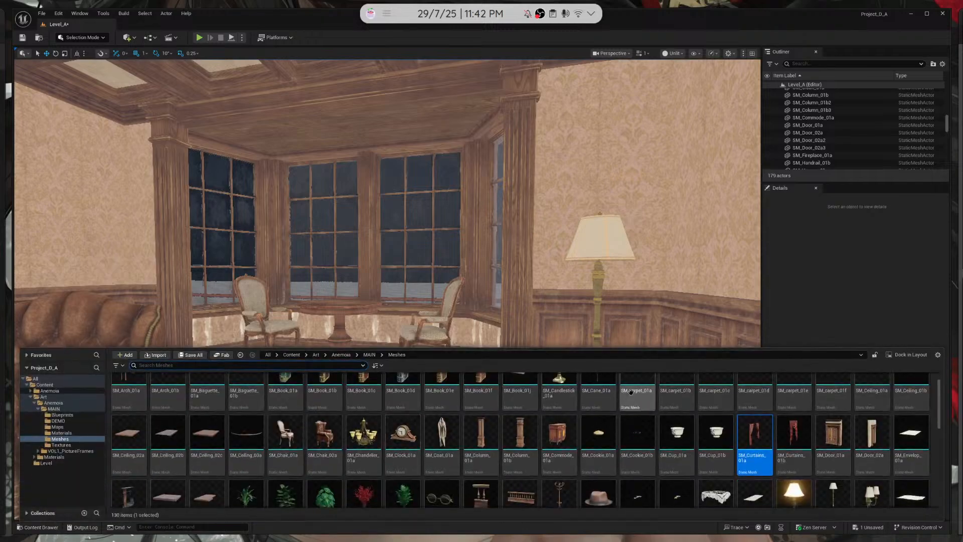
drag(755, 459, 398, 387)
key(s)
right_drag(398, 387, 398, 387)
key(e)
drag(498, 390, 530, 384)
key(e)
right_drag(531, 385, 530, 385)
key(w)
key(s)
key(w)
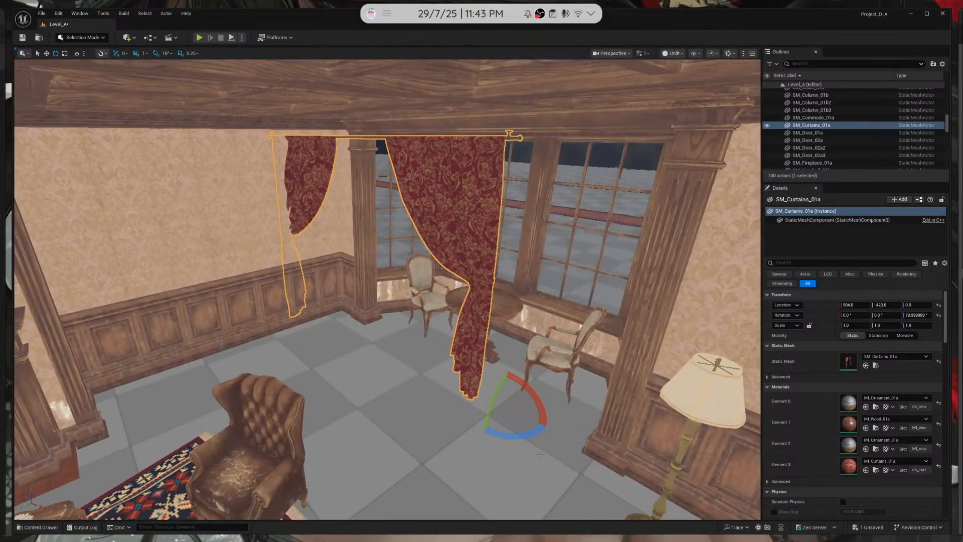
Turn the curtains to 90° and move them across the bay window opening at X 623, Y -433, Z 11
drag(527, 438, 533, 435)
key(w)
drag(477, 390, 593, 428)
right_drag(593, 428, 594, 427)
key(q)
key(w)
key(a)
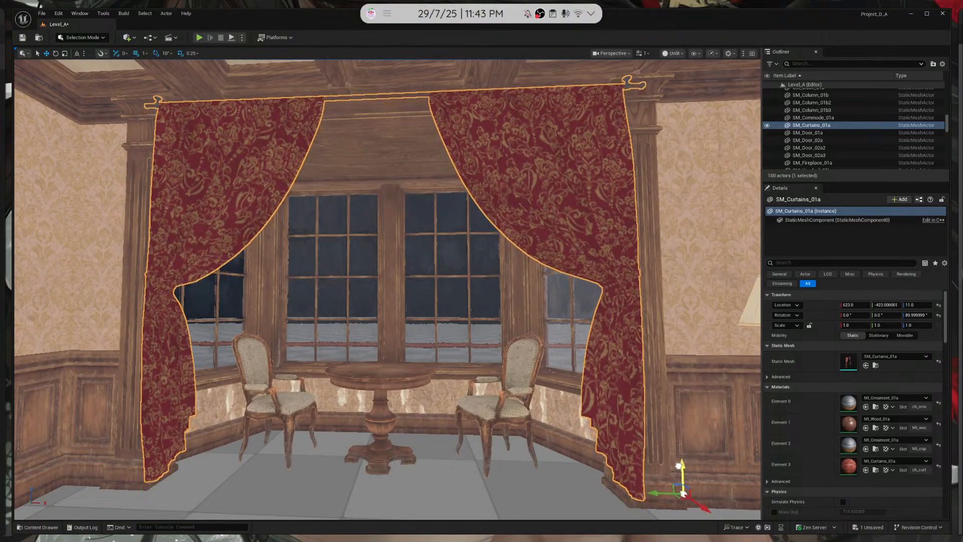
Raise the bay window curtains to Z 23 and check their fit against the wall
drag(673, 449, 673, 446)
right_drag(673, 446, 673, 446)
key(d)
key(e)
key(s)
key(s)
key(w)
key(s)
key(w)
key(s)
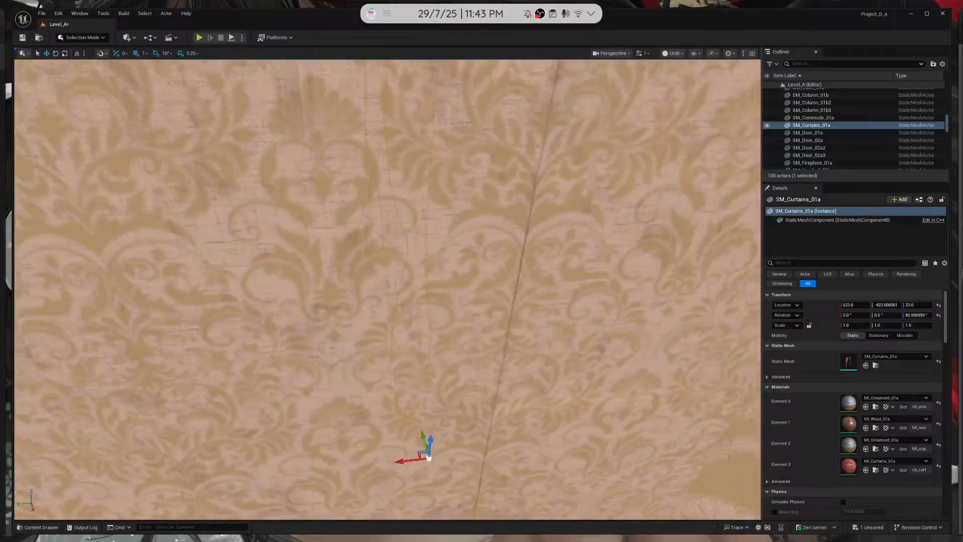
Shift the bay window curtains to Y -437 and lower them to Z 2
key(w)
right_drag(428, 446, 569, 485)
key(s)
key(w)
key(a)
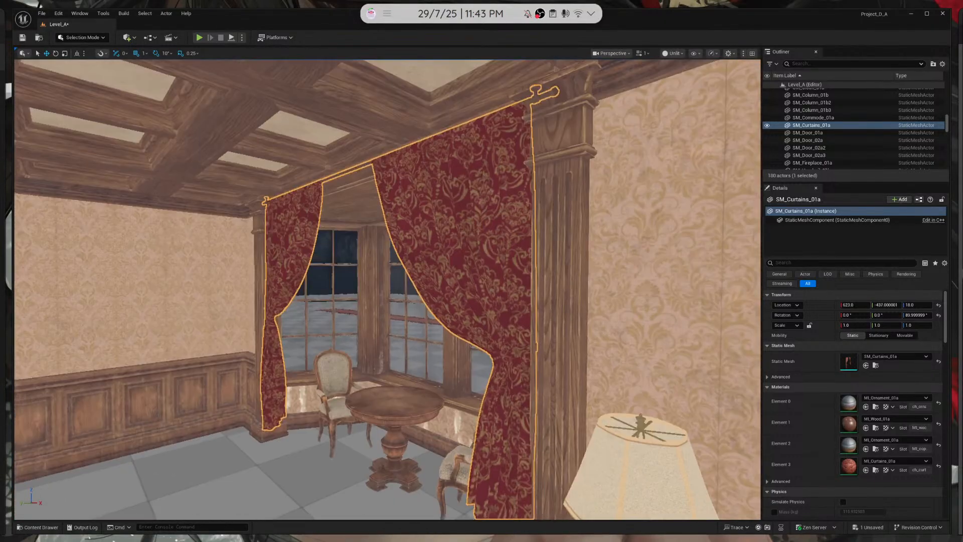
key(s)
right_drag(569, 486, 651, 479)
key(a)
key(d)
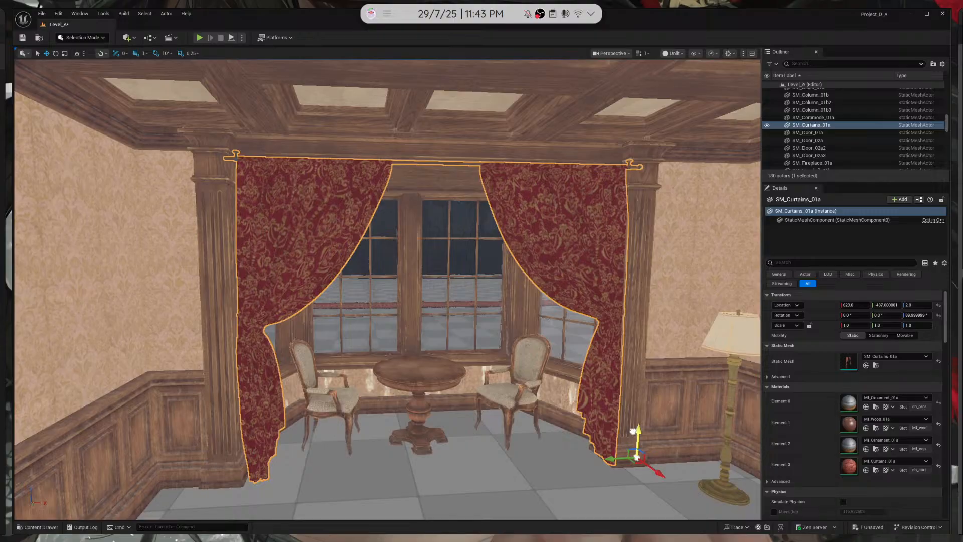
Raise the curtains to Z 17 and center them between the bay window columns at X 621
drag(631, 432, 630, 434)
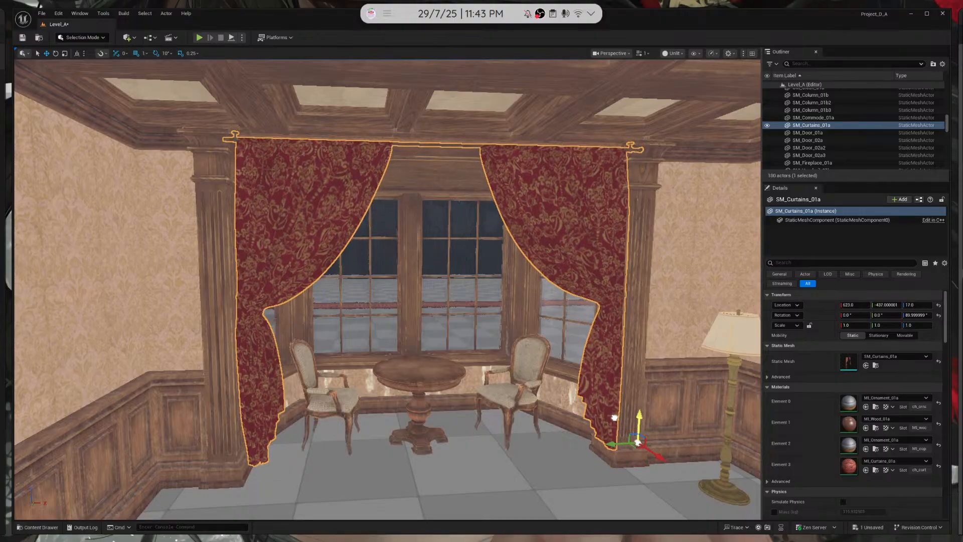
key(a)
mouse_move(612, 418)
right_down()
mouse_move(584, 417)
mouse_move(656, 426)
mouse_move(600, 426)
right_up()
key(w)
key(d)
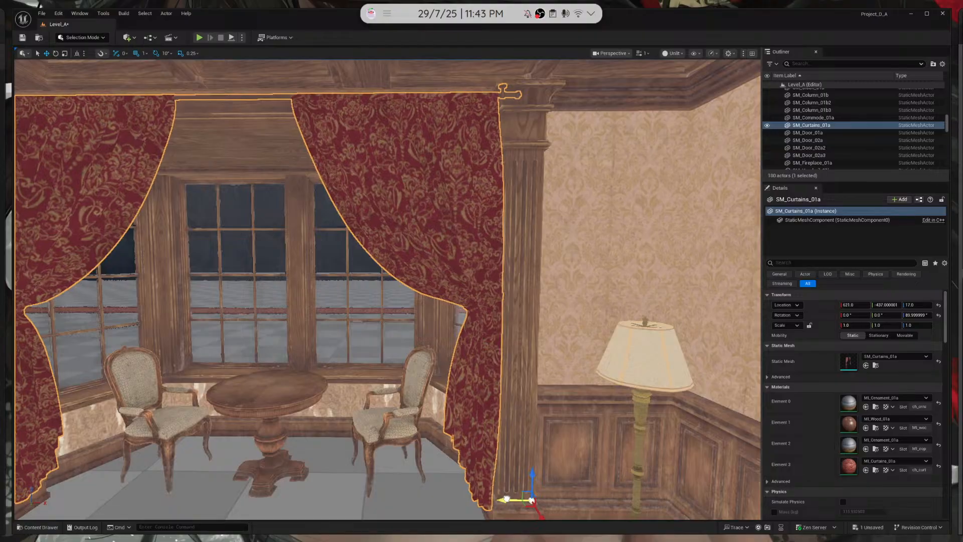
Clear the curtain selection and examine the furnished living room and upstairs hallway in lit shading
key(a)
mouse_move(471, 396)
right_down()
mouse_move(511, 403)
mouse_move(489, 390)
right_up()
key(Escape)
key(grave)
key(s)
key(d)
right_drag(570, 300, 570, 301)
key(q)
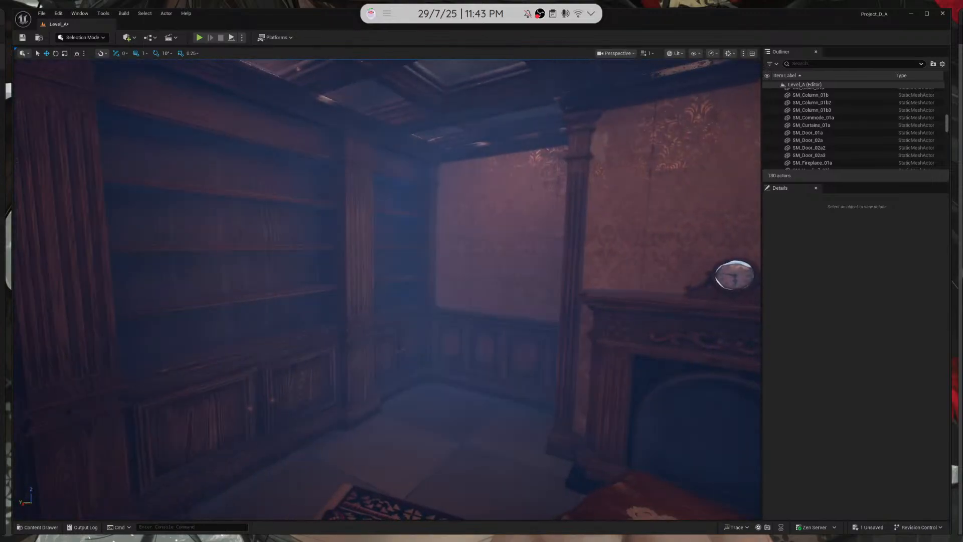
key(a)
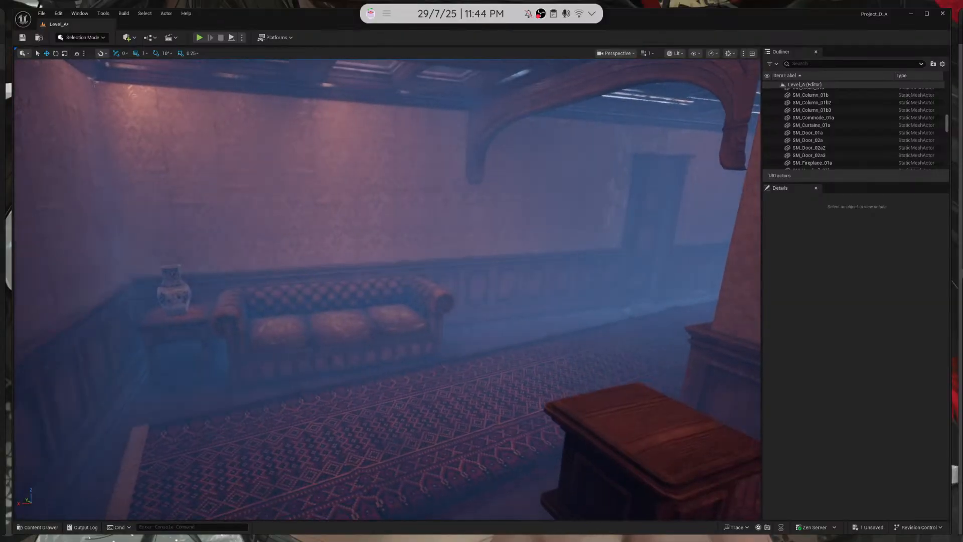
Examine the lit living room, stair hall and wainscoted corridors for areas that still look bare
right_drag(394, 195, 394, 196)
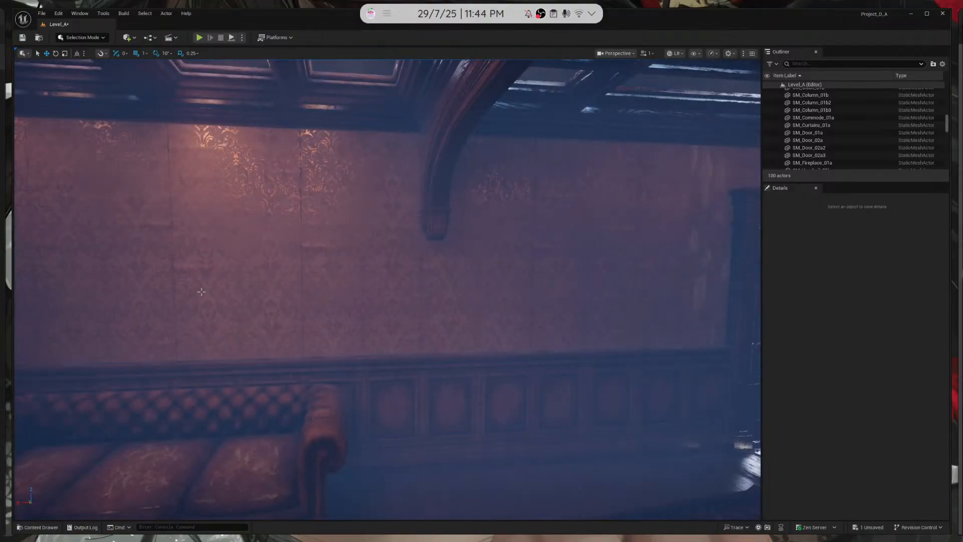
right_drag(201, 292, 201, 291)
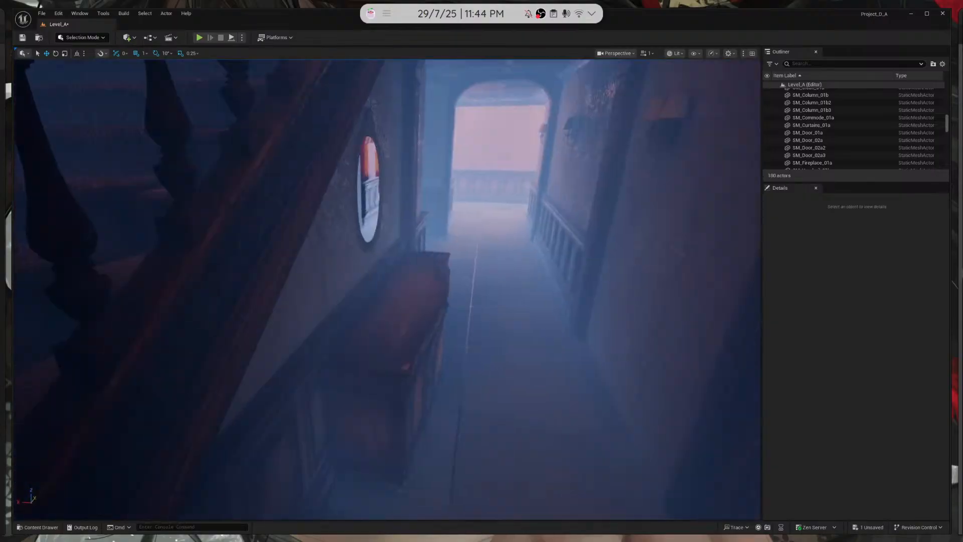
right_drag(201, 292, 229, 277)
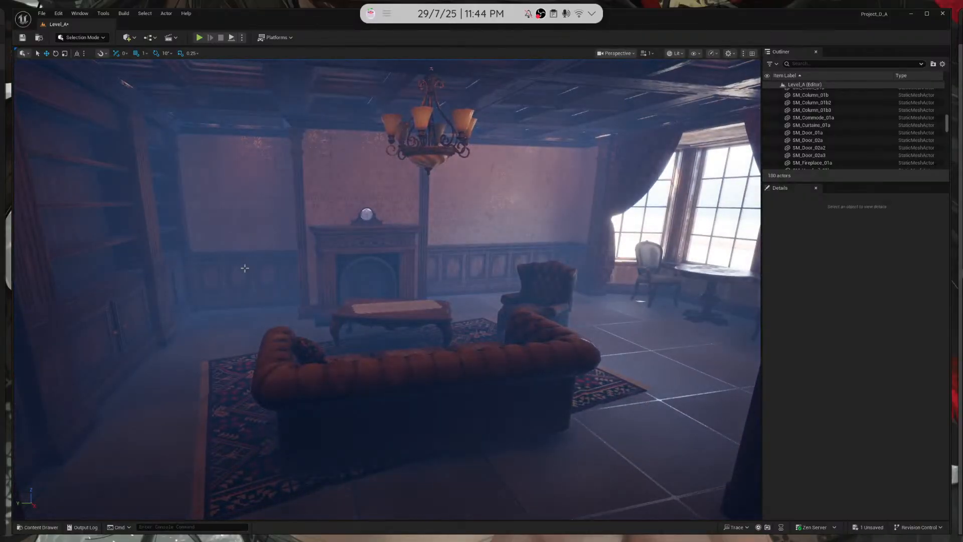
right_drag(391, 290, 392, 290)
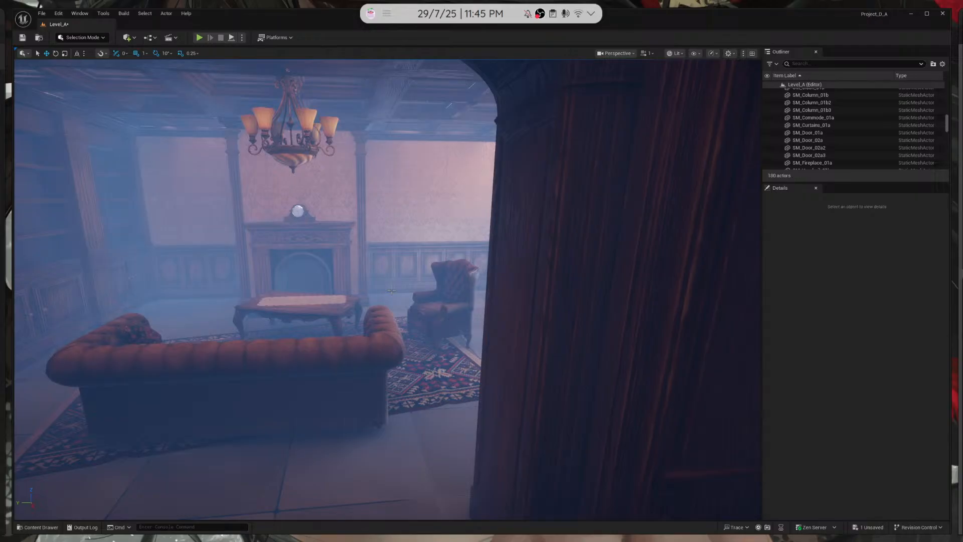
right_drag(391, 290, 374, 227)
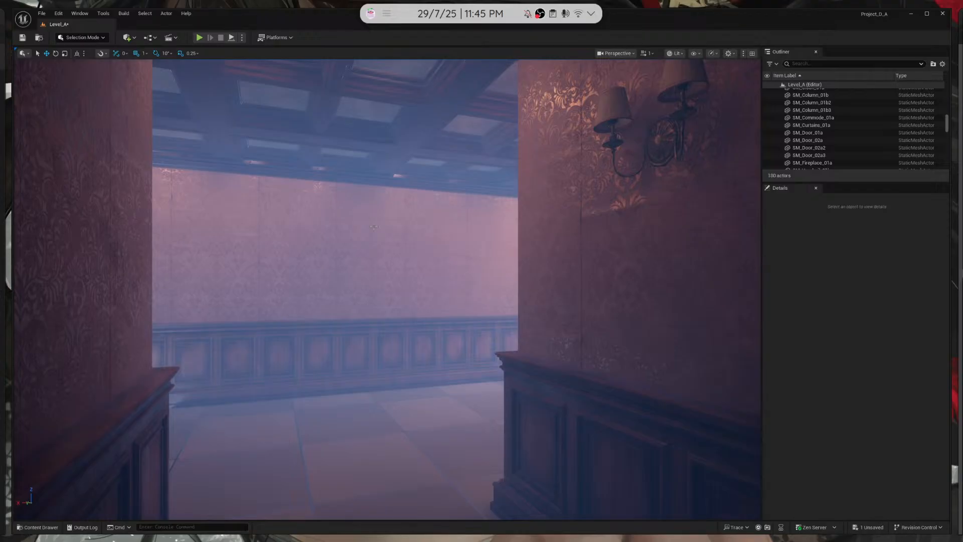
right_drag(370, 211, 614, 258)
key(w)
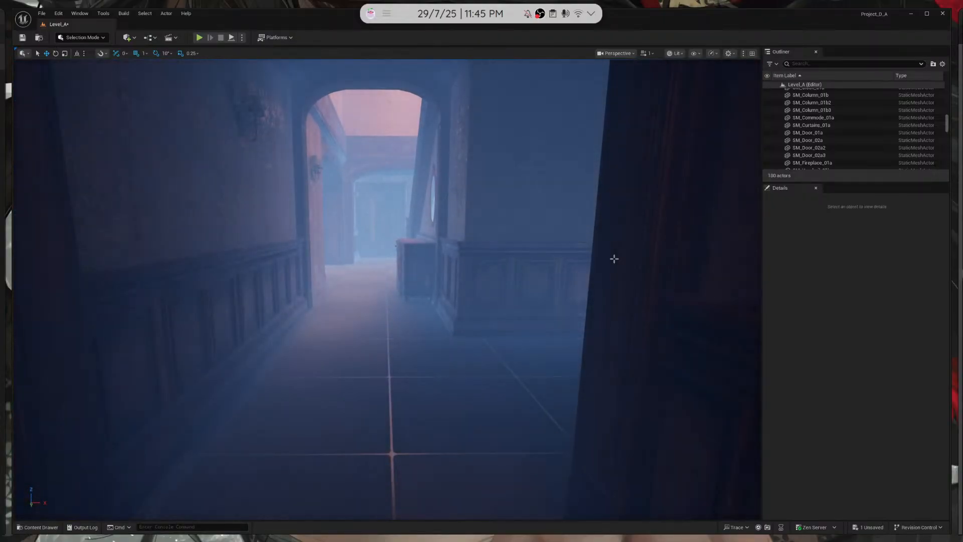
right_drag(614, 259, 602, 257)
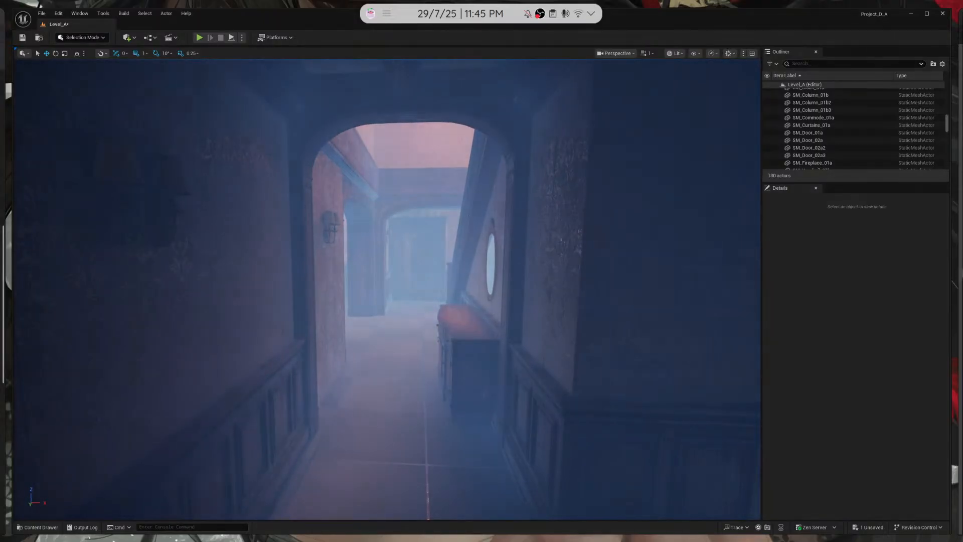
Switch to the Firefox browser and search Google Images for "drug den squatting"
key(super+Left)
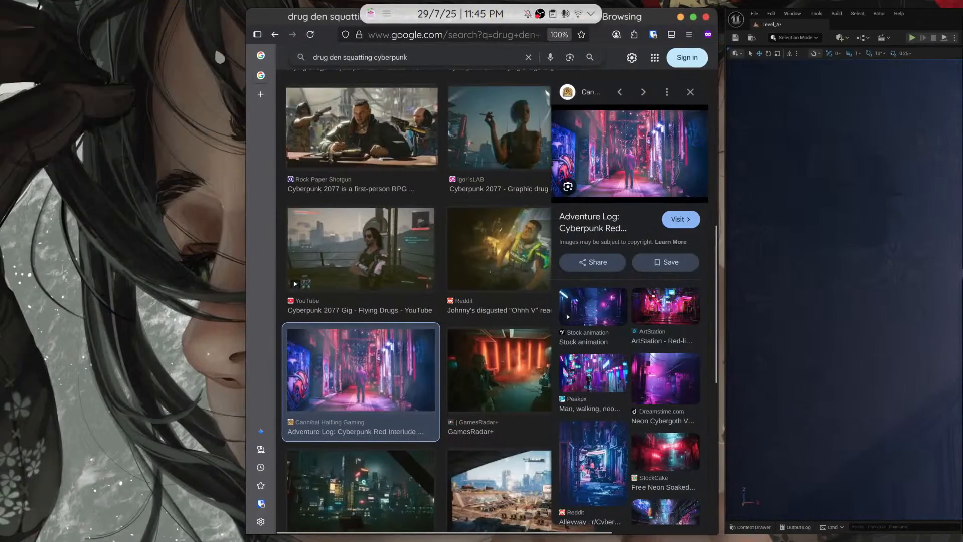
click(274, 36)
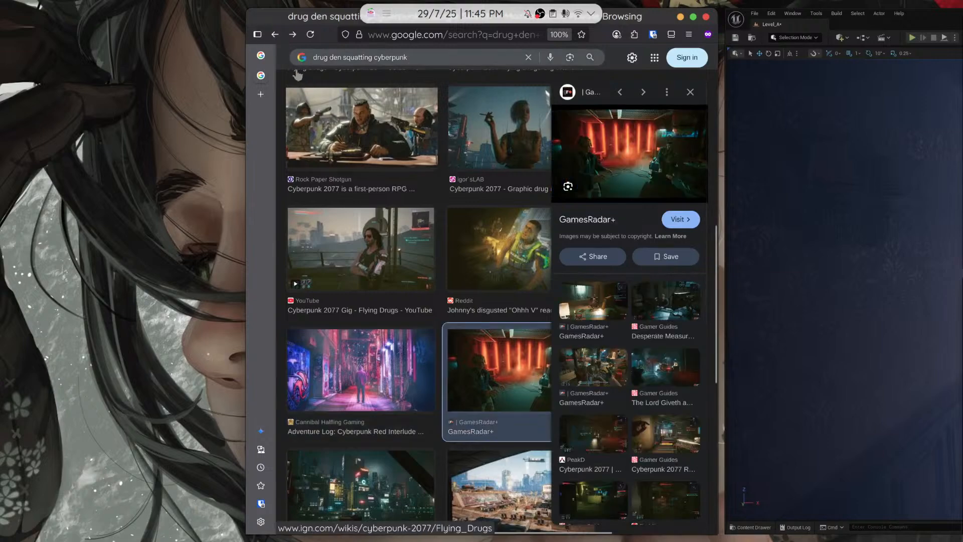
click(276, 35)
click(276, 35)
click(275, 35)
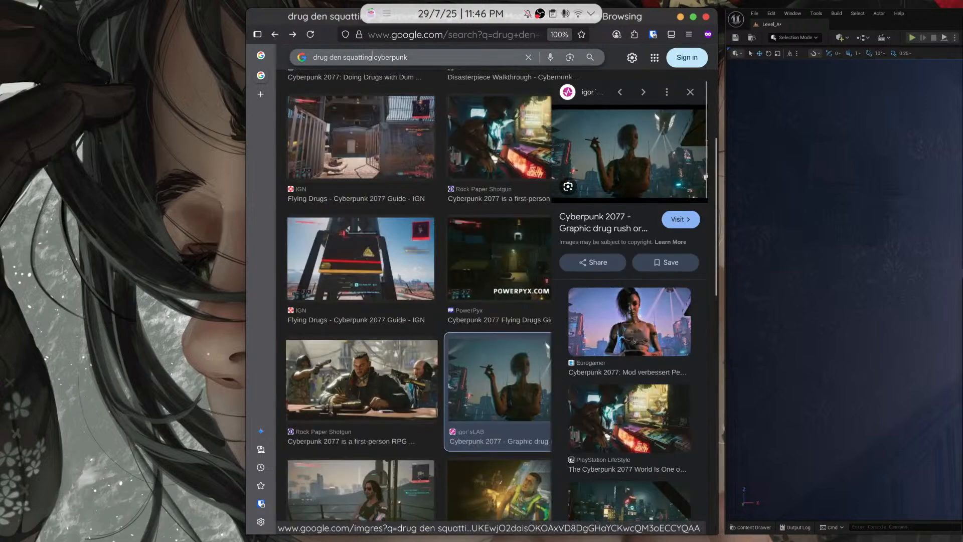
double_click(391, 57)
key(BackSpace)
key(Return)
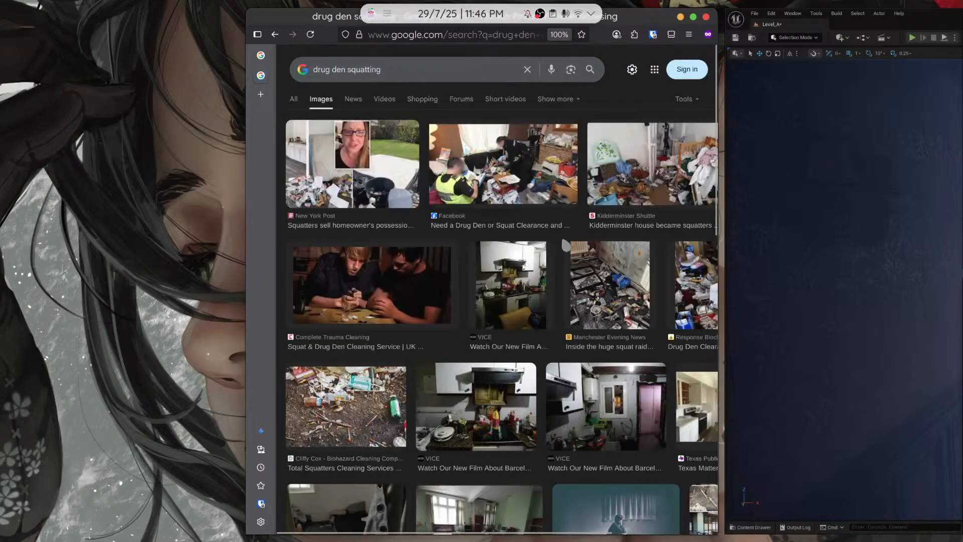
Preview the first squat reference photos, including the littered rooms, the dirty kitchen and the debris-covered ground
click(609, 284)
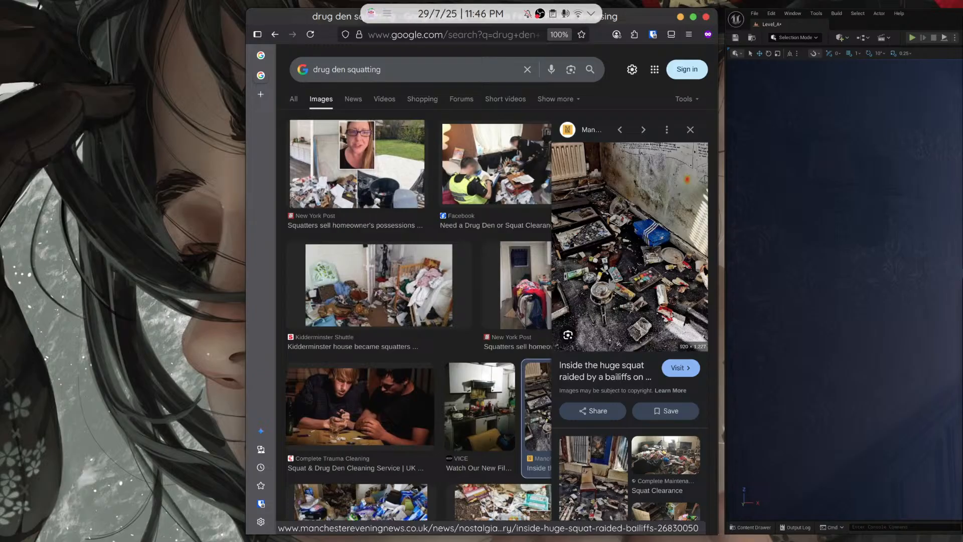
click(466, 195)
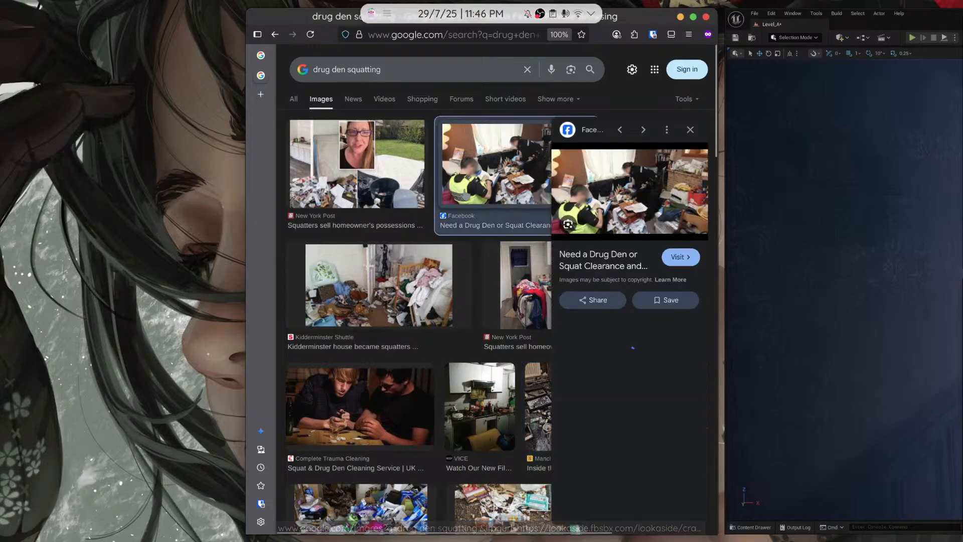
click(391, 280)
click(357, 163)
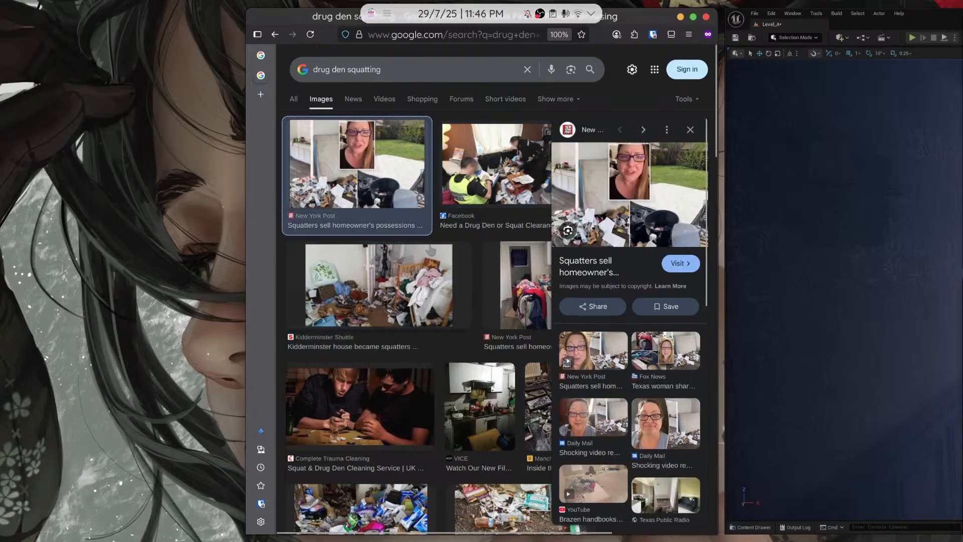
scroll(496, 243, down, 4)
click(479, 251)
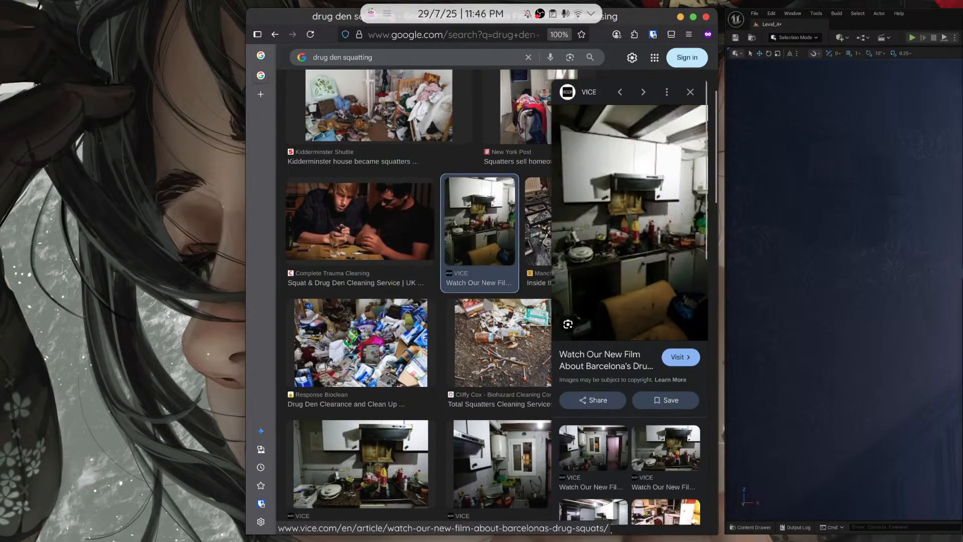
click(491, 325)
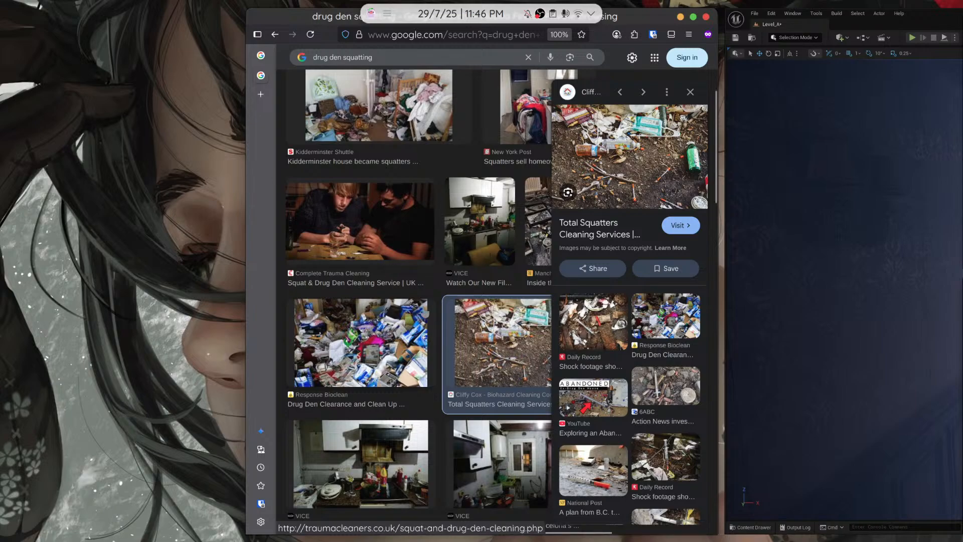
Go through the remaining image results, previewing the empty council flat, the landmark hotel room and other squat interiors
scroll(431, 334, down, 4)
click(470, 329)
key(Right)
key(Right)
key(Right)
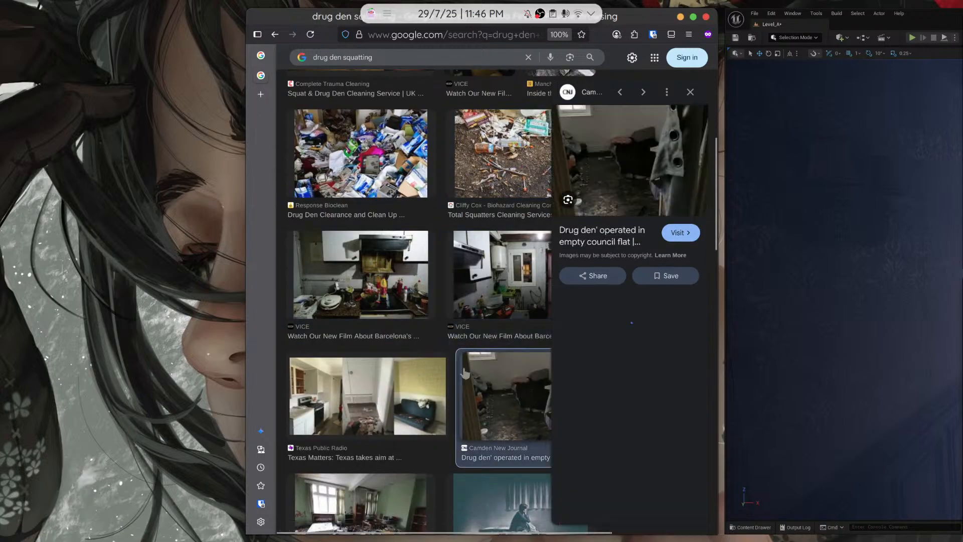
key(Right)
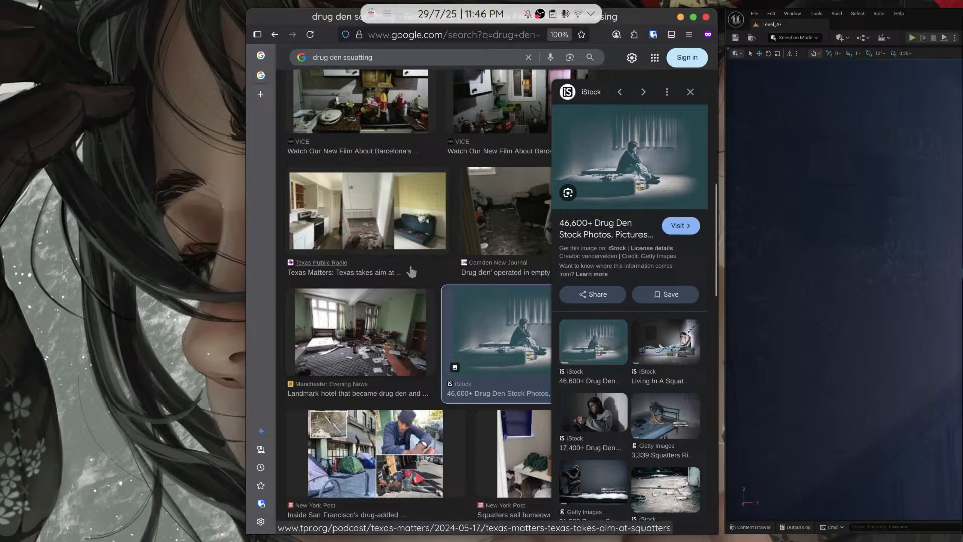
click(405, 351)
scroll(427, 341, down, 10)
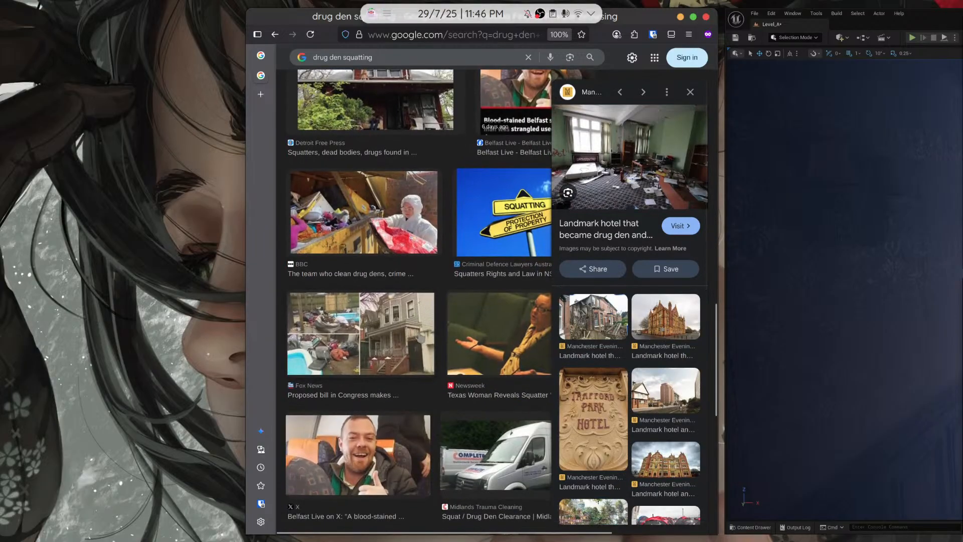
scroll(387, 340, down, 2)
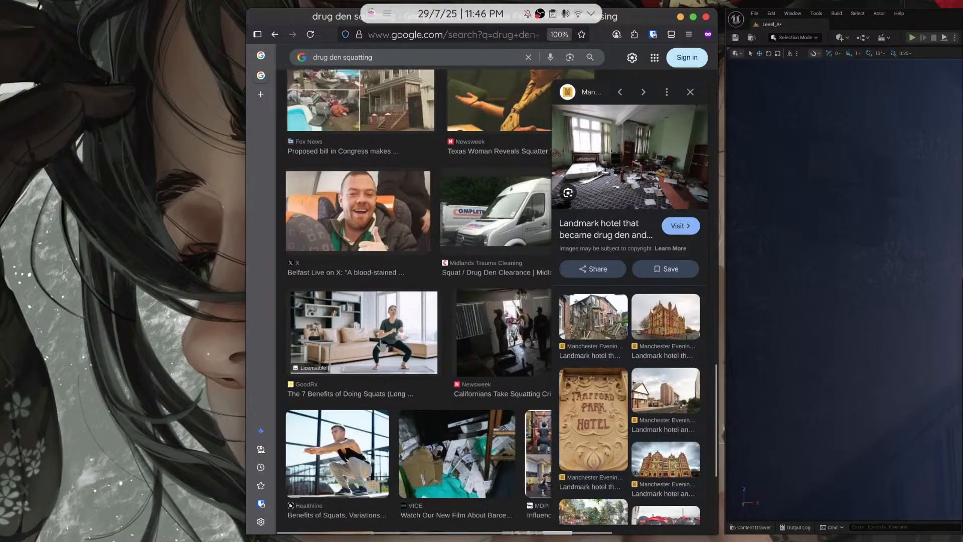
scroll(381, 345, down, 4)
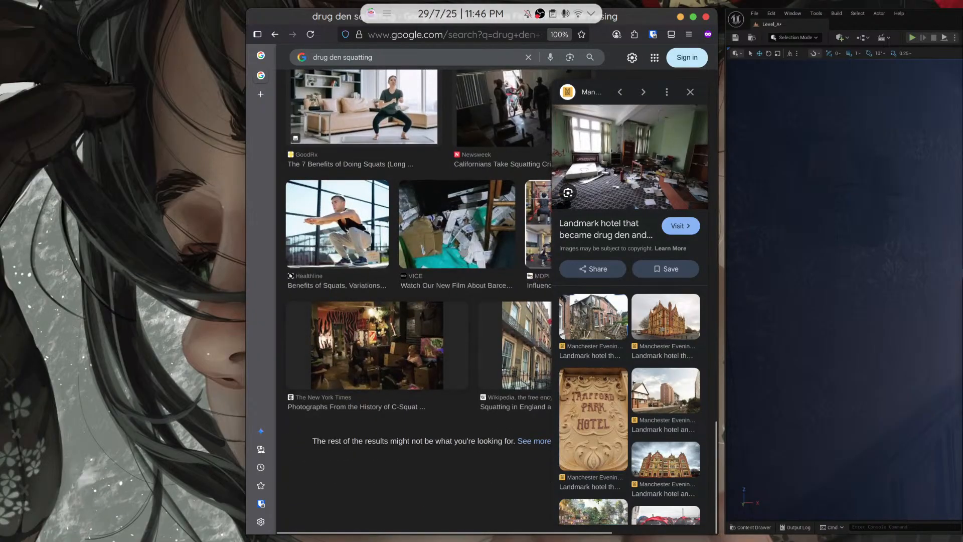
click(449, 241)
click(494, 123)
scroll(493, 250, up, 2)
scroll(494, 261, up, 5)
scroll(459, 271, up, 5)
Switch back to the Unreal editor, clear the wall corner selection and inspect the corridor by the wall lamps
click(784, 244)
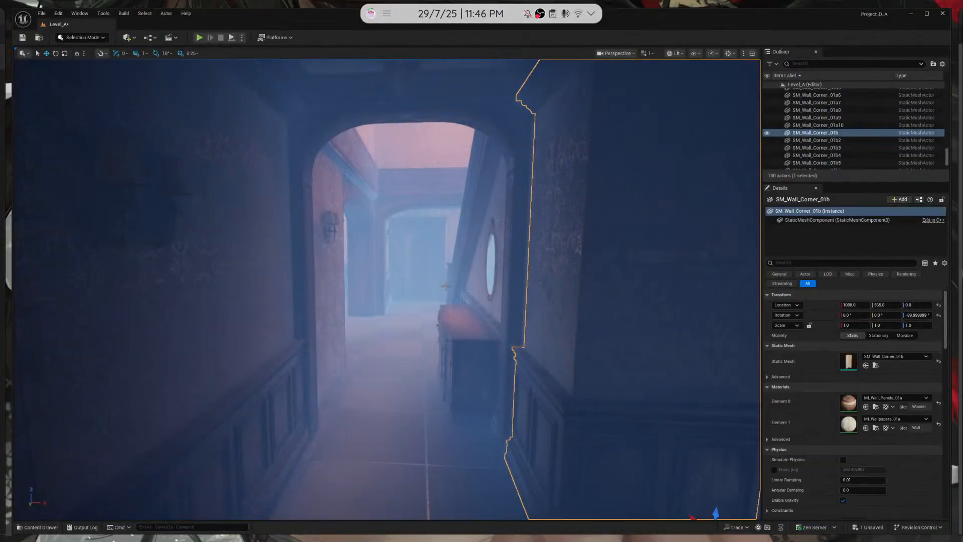
key(w)
right_drag(420, 324, 358, 299)
key(Escape)
key(w)
key(w)
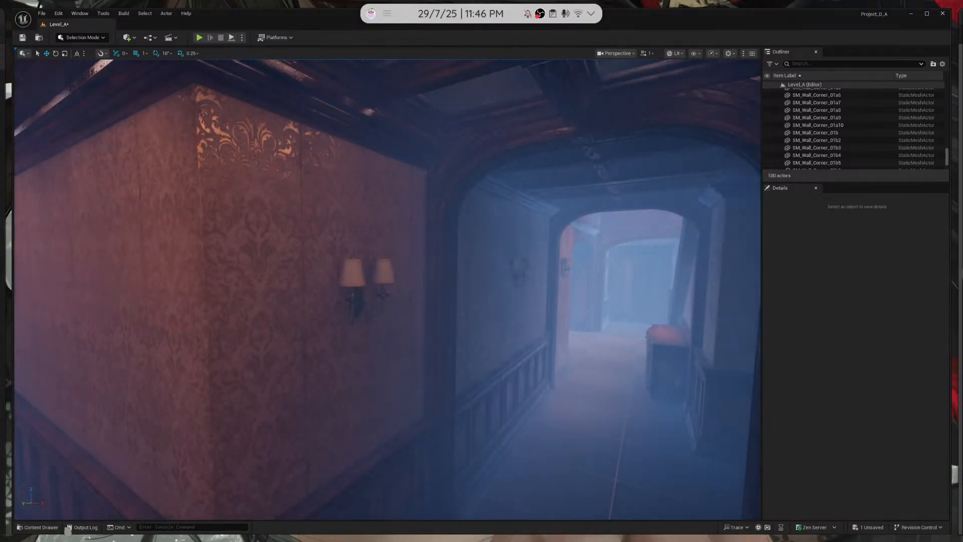
Try to open the Fab asset library from the content browser and close its window
click(39, 527)
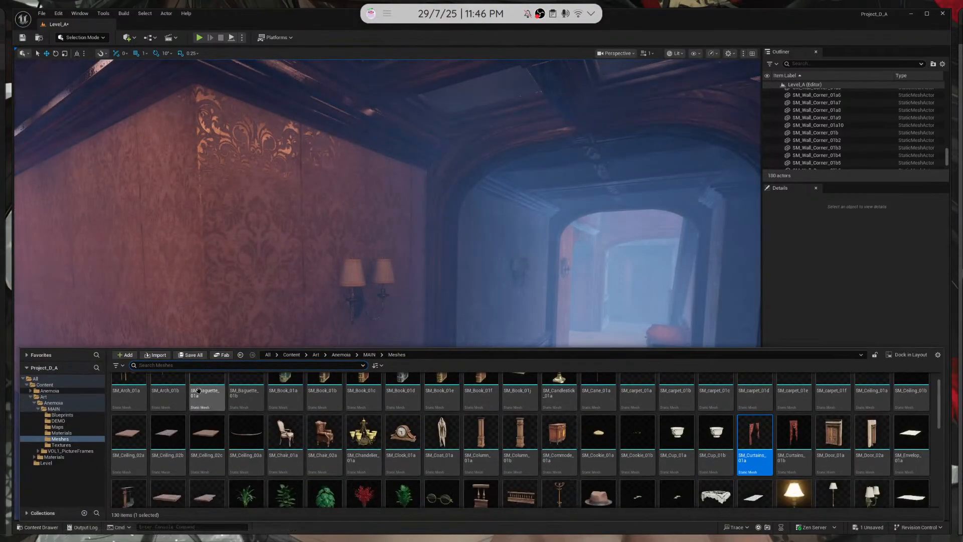
click(131, 356)
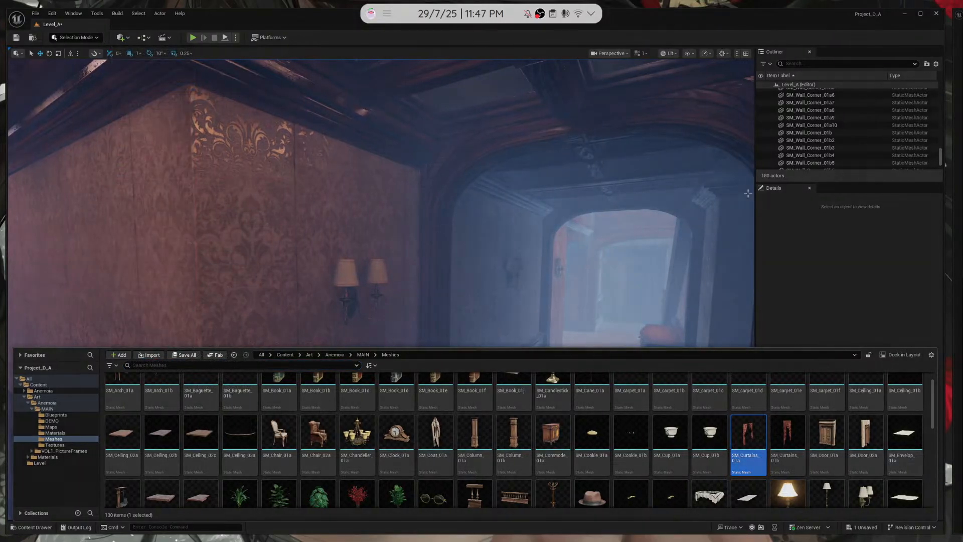
key(super+Right)
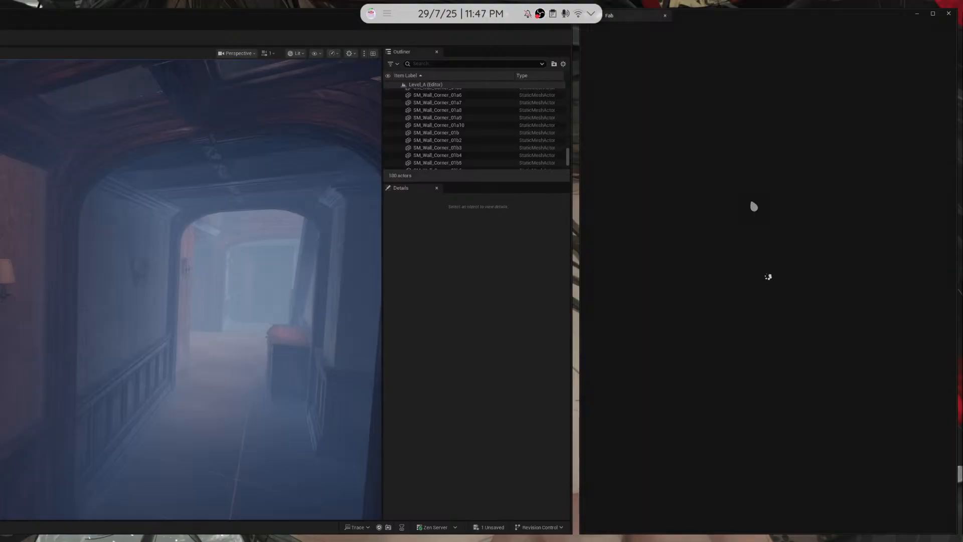
key(super+Right)
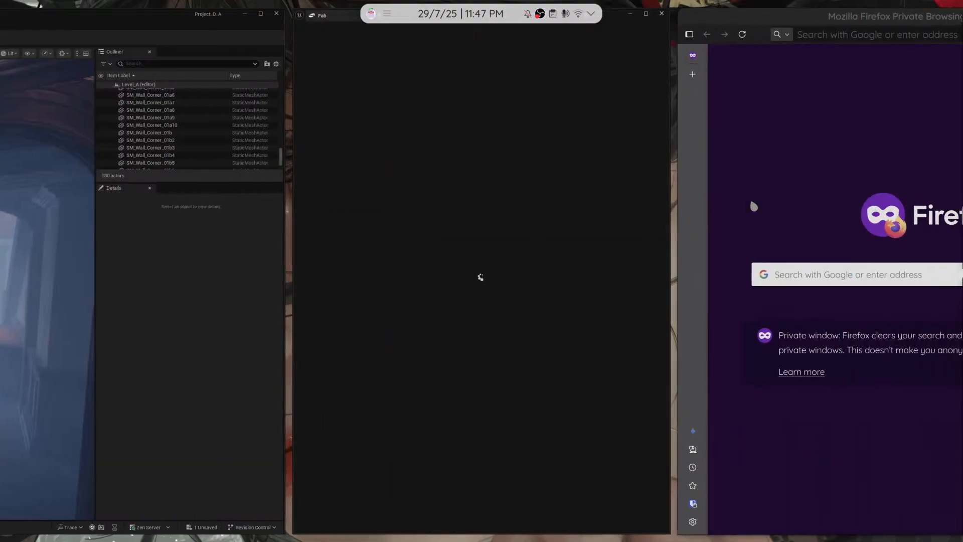
click(661, 15)
click(39, 527)
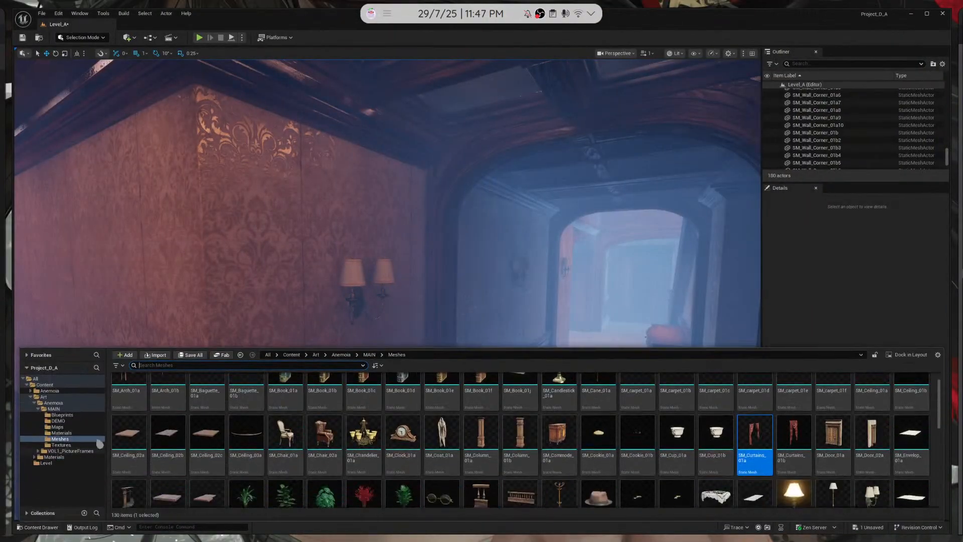
click(125, 354)
click(159, 89)
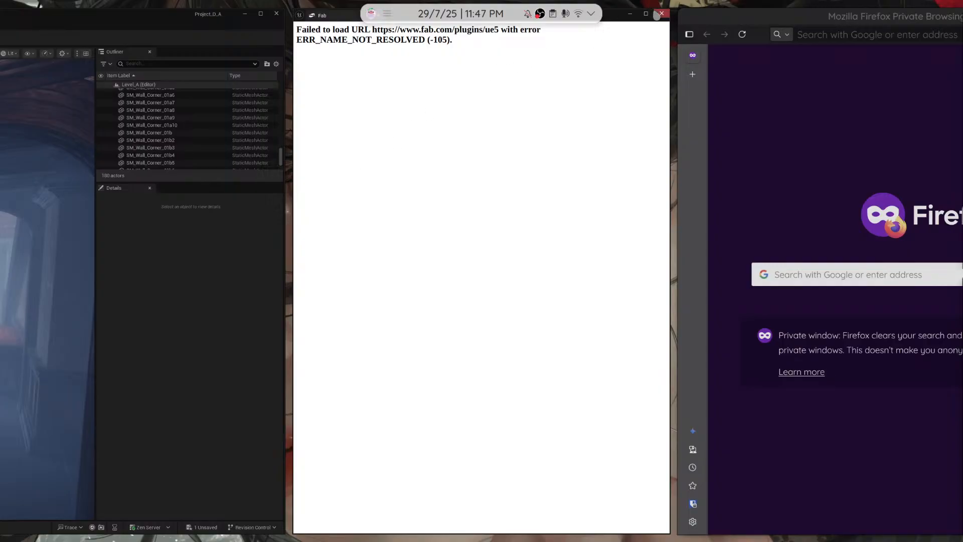
click(658, 15)
Shift the wooden arch SM_Arch_01b beside the wallpapered wall to X 762 and clear the selection
click(528, 86)
right_drag(531, 96, 325, 165)
key(w)
key(Escape)
key(w)
key(w)
key(s)
key(w)
key(d)
key(a)
click(541, 186)
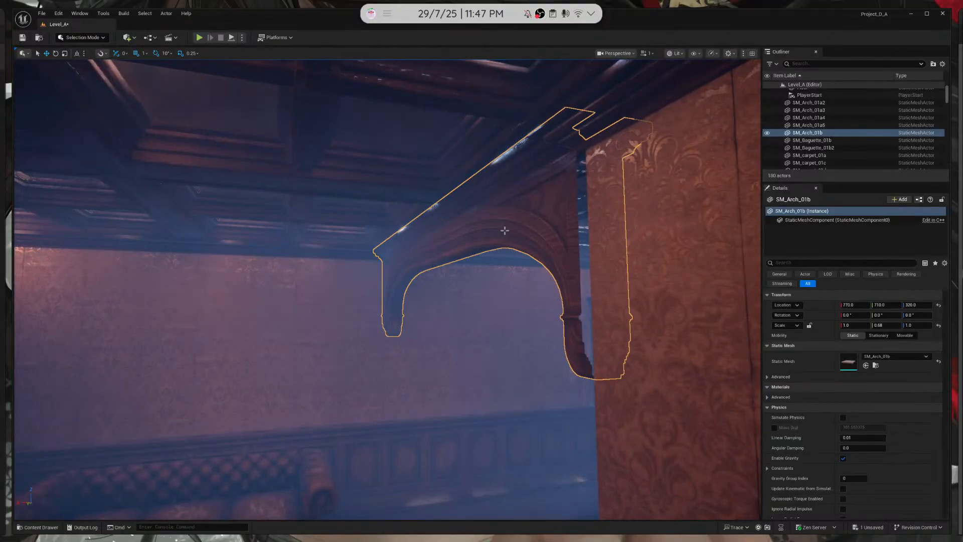
key(s)
right_drag(542, 185, 529, 220)
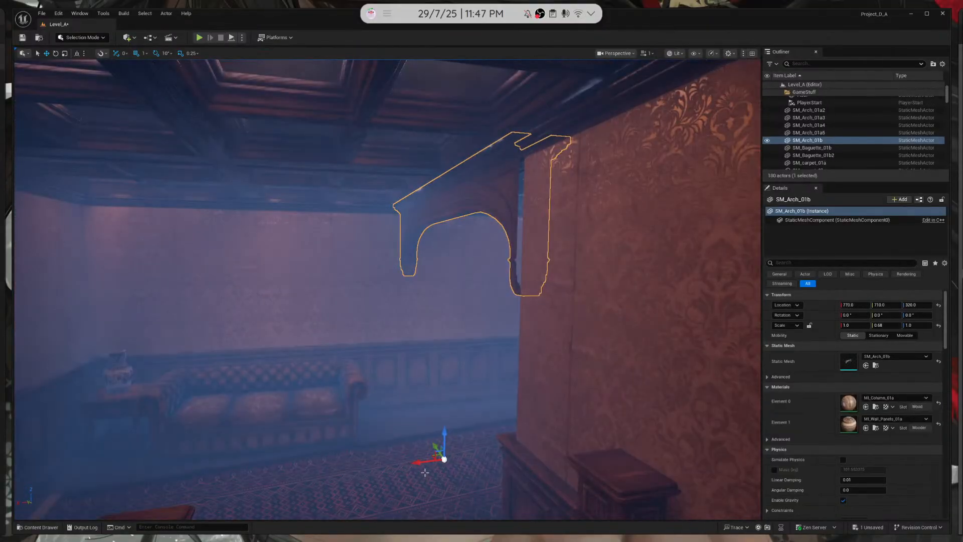
drag(429, 461, 430, 461)
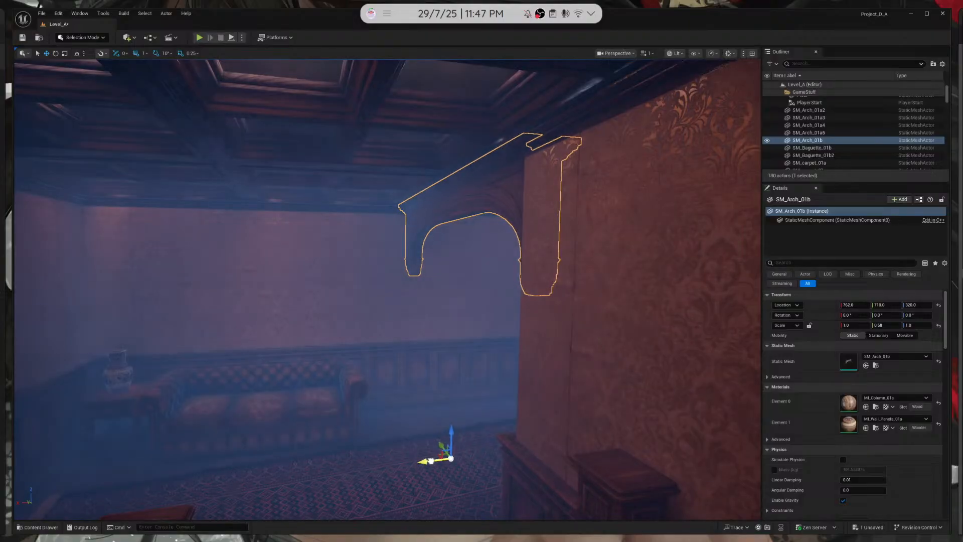
key(Escape)
Examine the fireplace wall and the wall panel SM_Wall_02b above the staircase
right_drag(430, 461, 404, 448)
key(w)
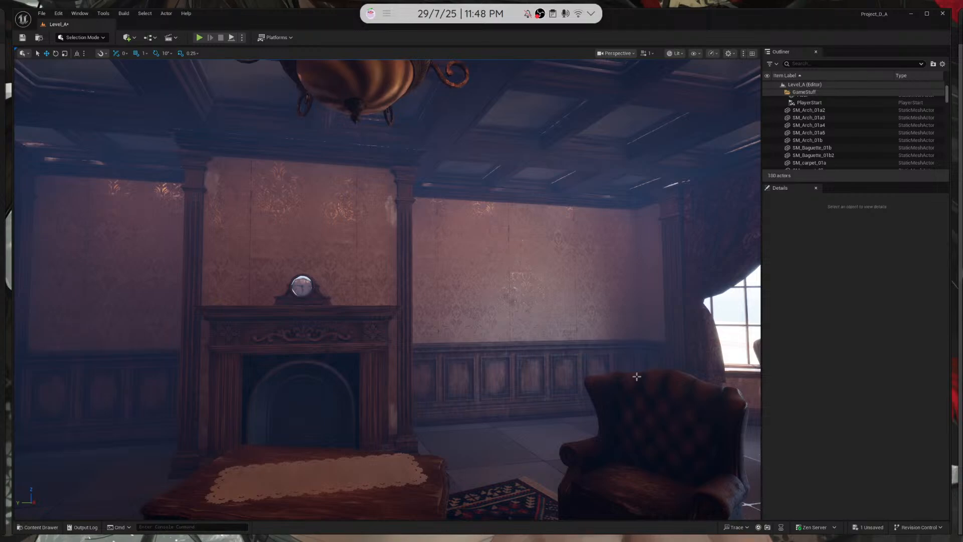
right_drag(637, 376, 301, 250)
right_drag(240, 278, 355, 210)
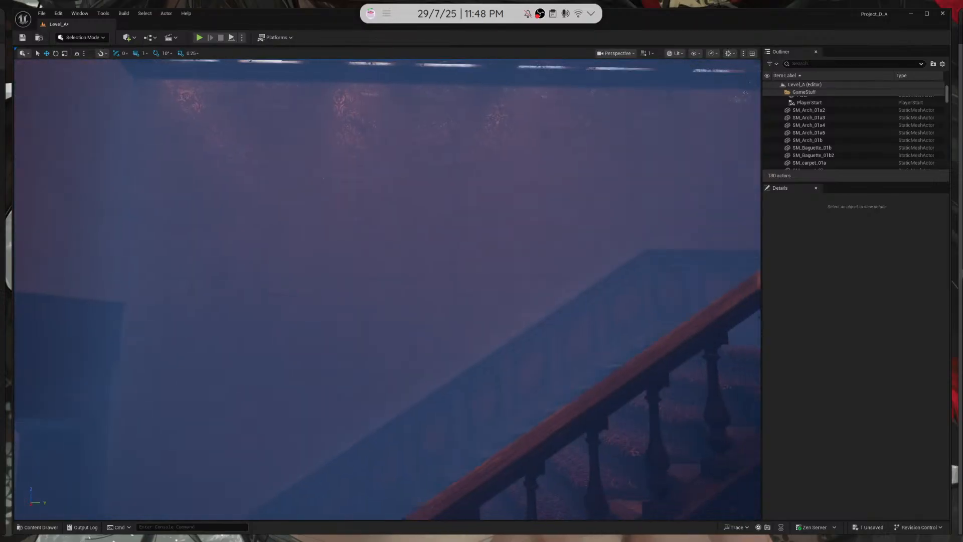
click(401, 218)
key(s)
right_drag(402, 217, 402, 213)
key(w)
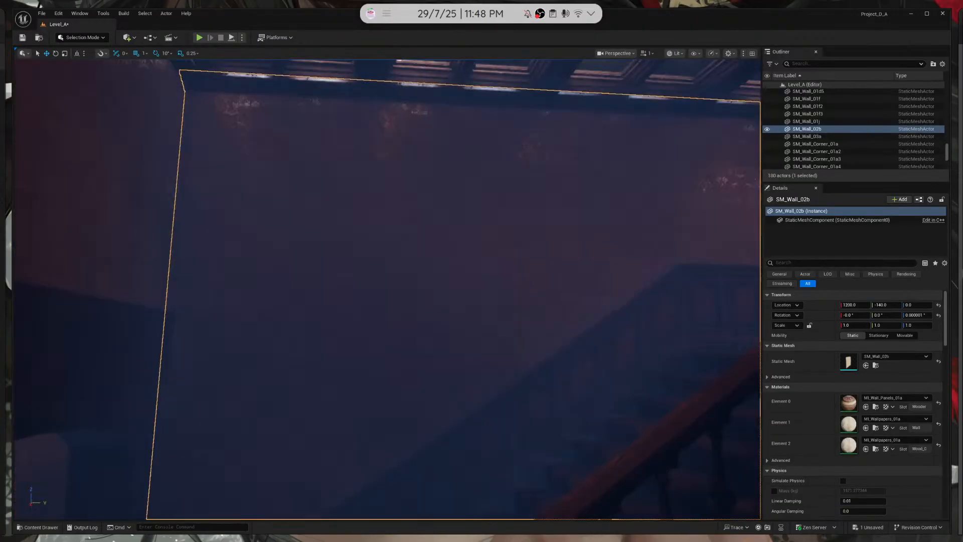
right_drag(335, 242, 335, 243)
right_drag(277, 134, 277, 134)
Inspect the furnished living room and bay window, clear the lace selection and view the stairwell from above
click(409, 292)
right_drag(408, 293, 409, 293)
click(409, 293)
click(374, 388)
right_drag(337, 359, 338, 359)
right_drag(316, 281, 317, 281)
right_drag(348, 331, 348, 331)
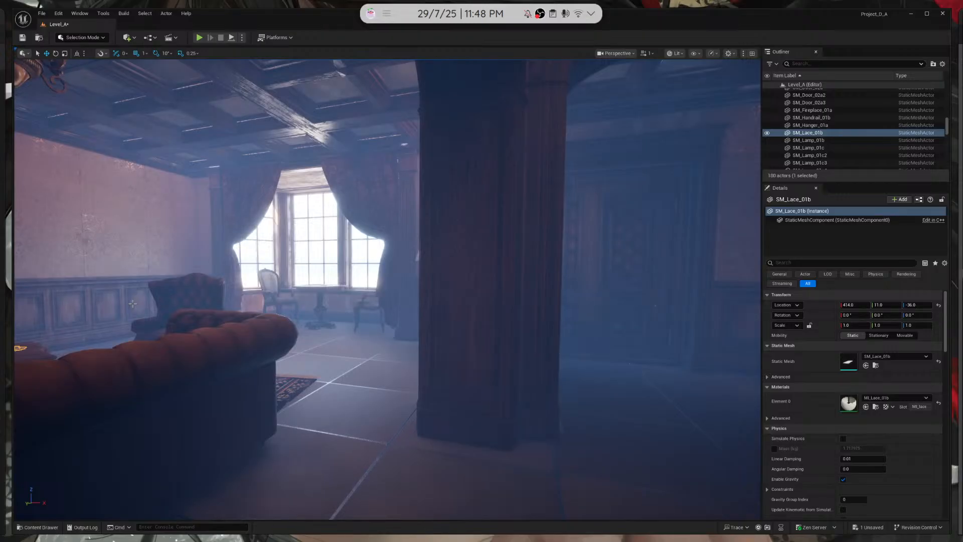
right_drag(190, 294, 190, 294)
key(Escape)
right_drag(678, 348, 679, 348)
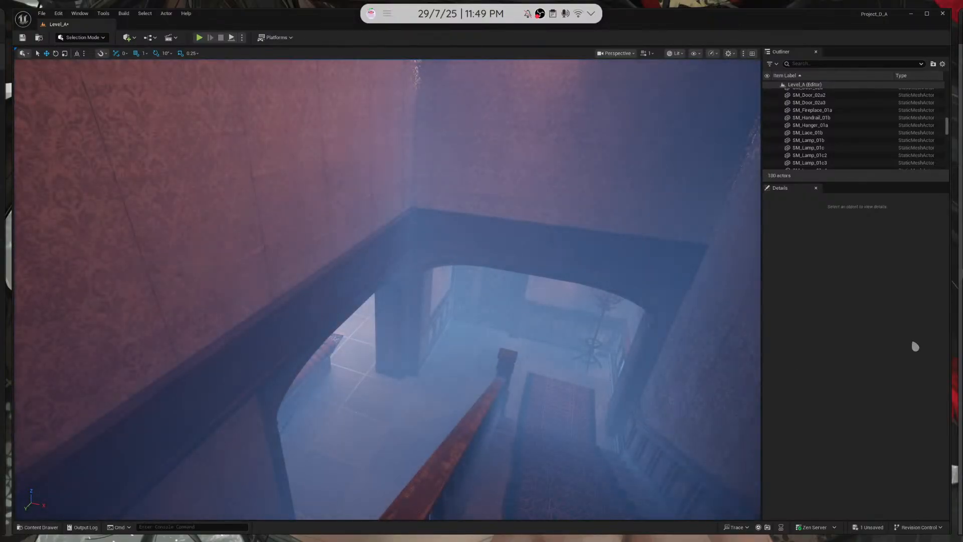